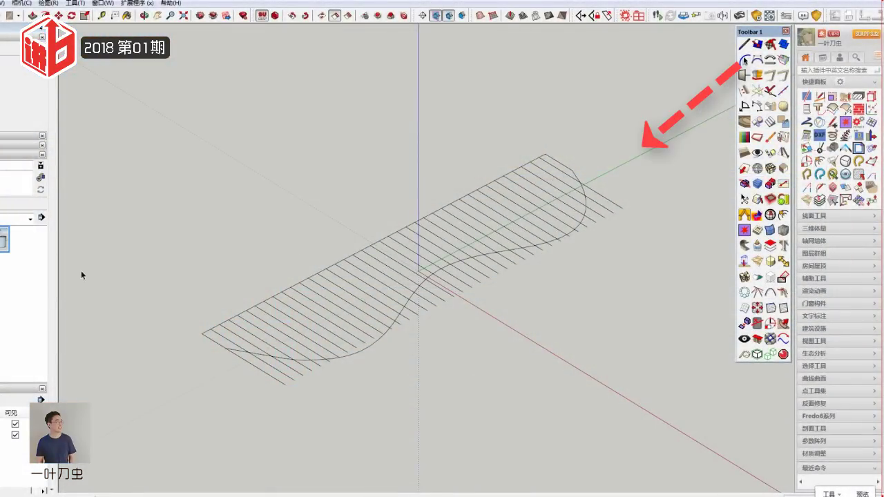
Step: Hide the hatch-lines layer and orbit around to inspect the wavy canopy outline
left_click(16, 435)
mouse_move(446, 292)
middle_mouse_down()
mouse_move(497, 359)
mouse_move(321, 315)
middle_mouse_up()
middle_click_drag(443, 376, 451, 200)
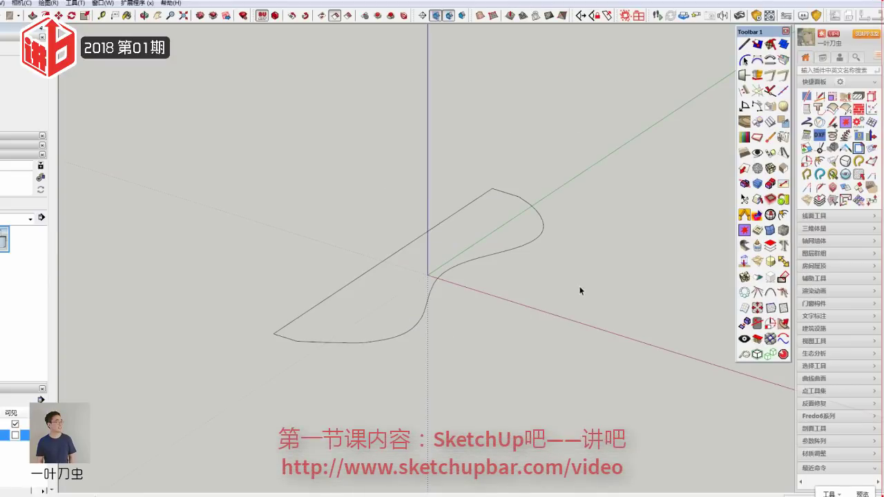
middle_click_drag(582, 250, 603, 483)
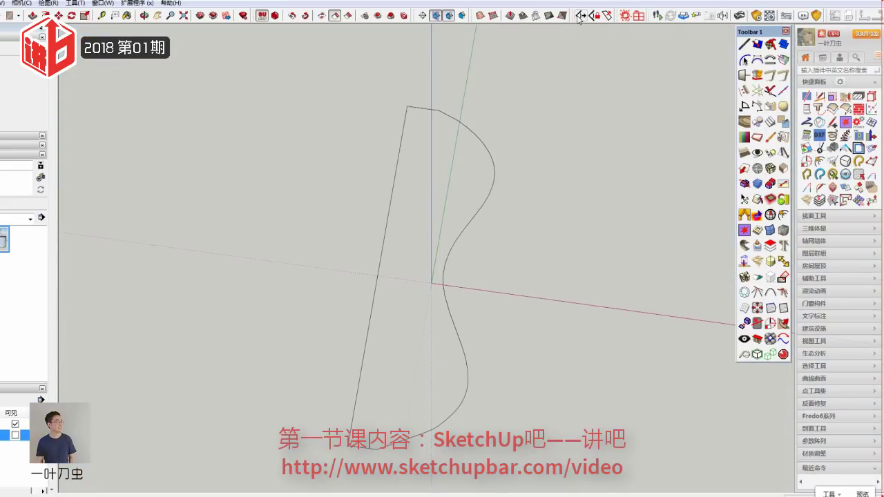
Step: Switch to Top view and pick the Bezier curve tool under 曲线曲面 > 贝兹曲线
left_click(578, 16)
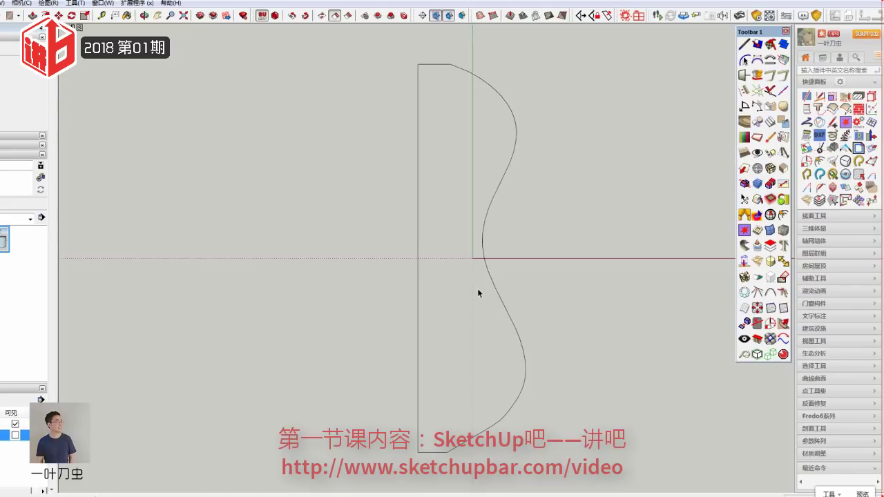
left_click(785, 31)
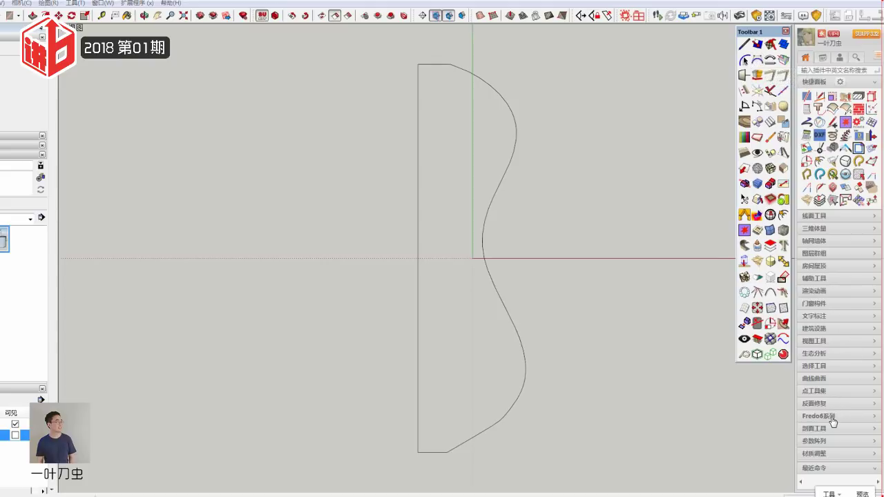
left_click(828, 381)
left_click(828, 274)
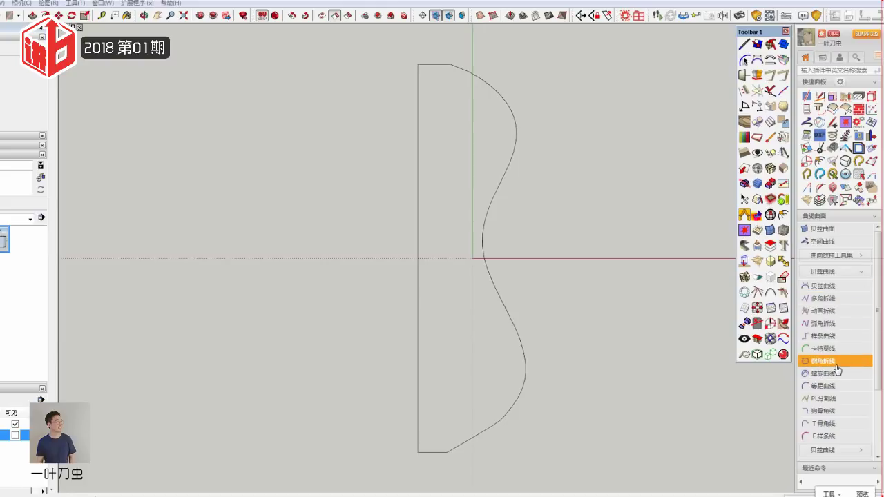
left_click(824, 291)
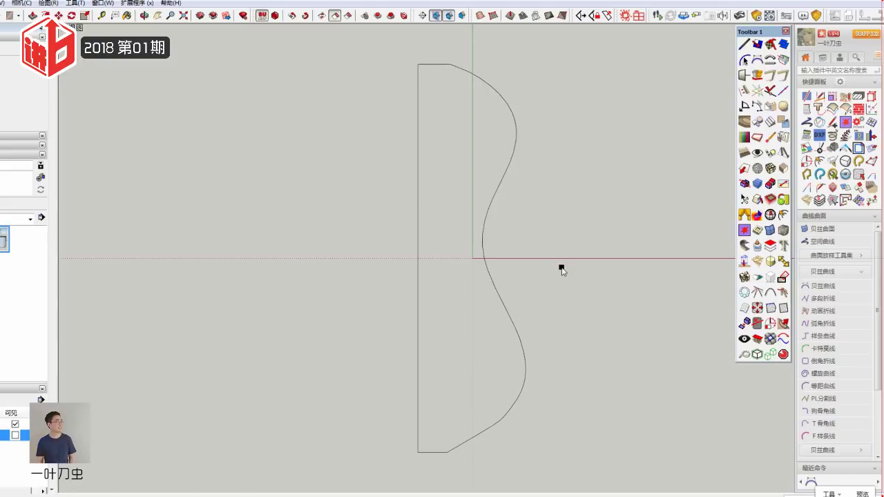
scroll(556, 276, "down", 1)
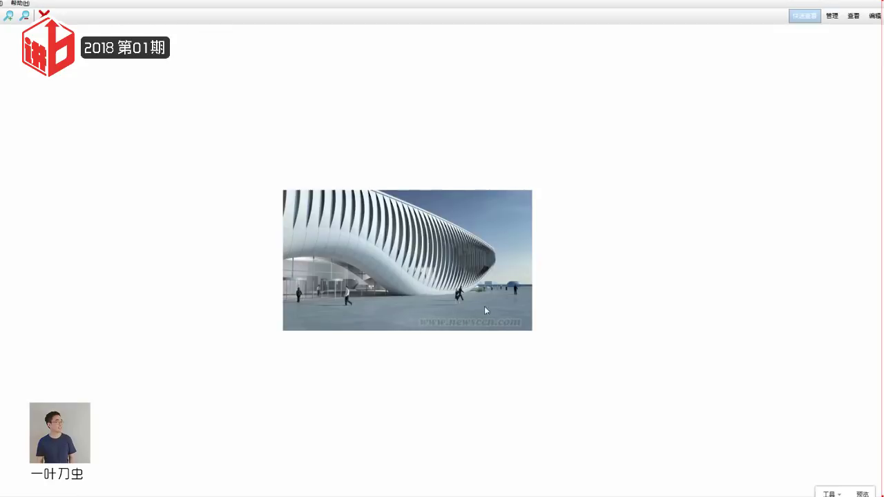
Step: Capture the reference photo with Ctrl+Alt+A, mark it in red, then cancel the capture
key("ctrl+alt+a")
left_click_drag(185, 128, 571, 384)
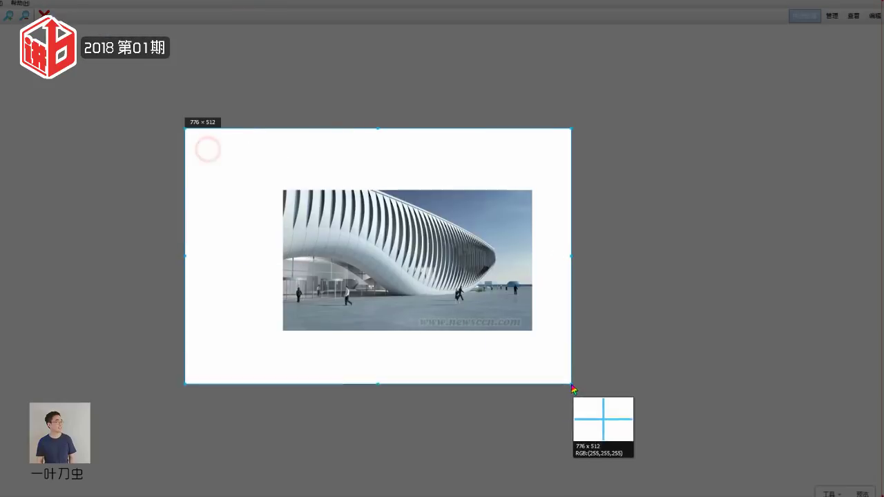
left_click(421, 394)
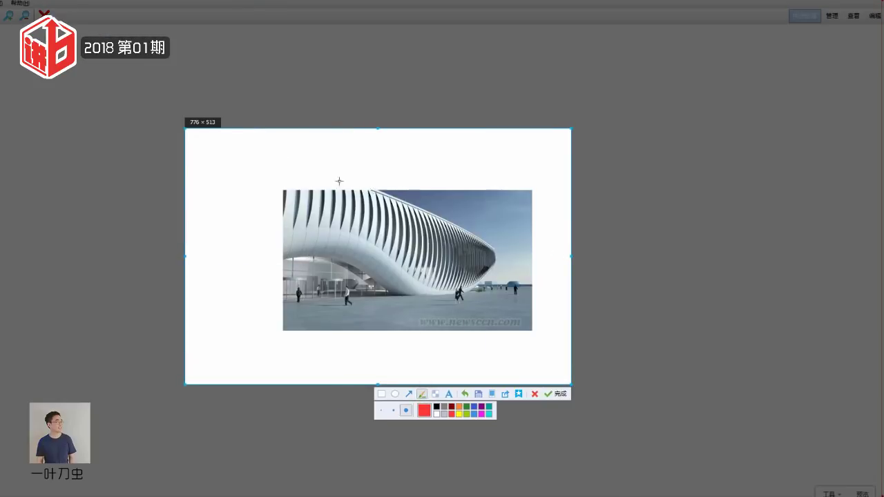
mouse_move(297, 163)
left_mouse_down()
mouse_move(498, 260)
mouse_move(495, 271)
mouse_move(422, 287)
mouse_move(349, 229)
mouse_move(273, 232)
mouse_move(222, 181)
mouse_move(226, 154)
mouse_move(298, 164)
left_mouse_up()
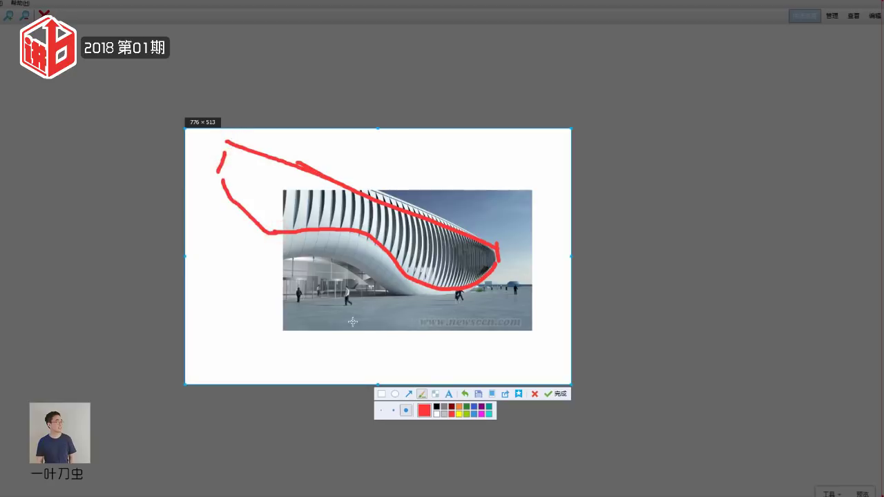
right_click(605, 247)
Step: Close the image viewer and return to the SketchUp profile drawing
right_click(546, 230)
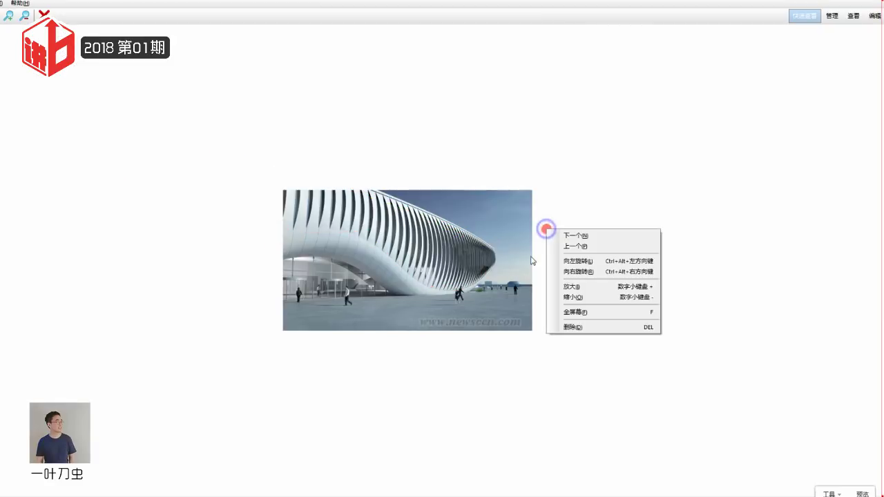
left_click(524, 215)
left_click(874, 5)
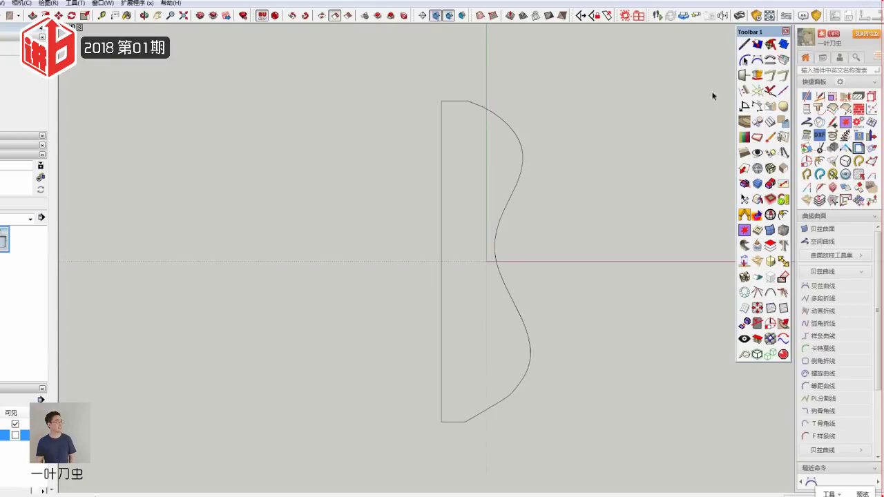
Step: Place Bezier control points from near the profile top down its right side to below its bottom
left_click(820, 296)
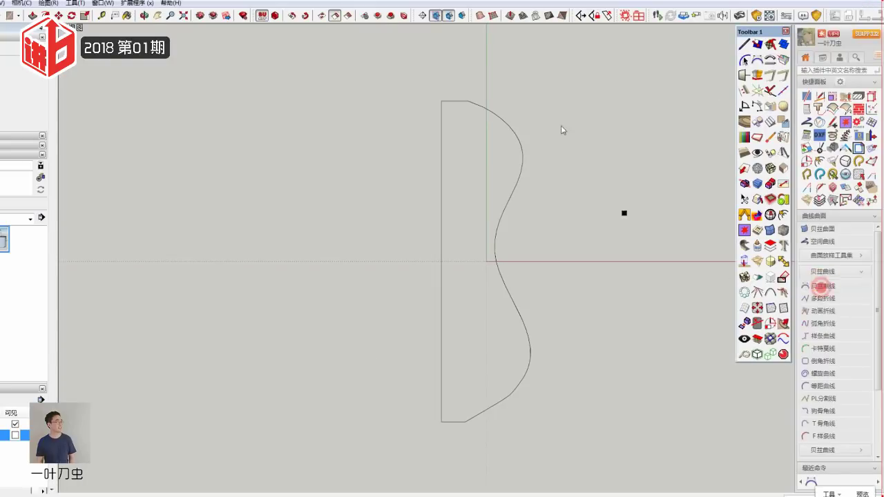
left_click(506, 129)
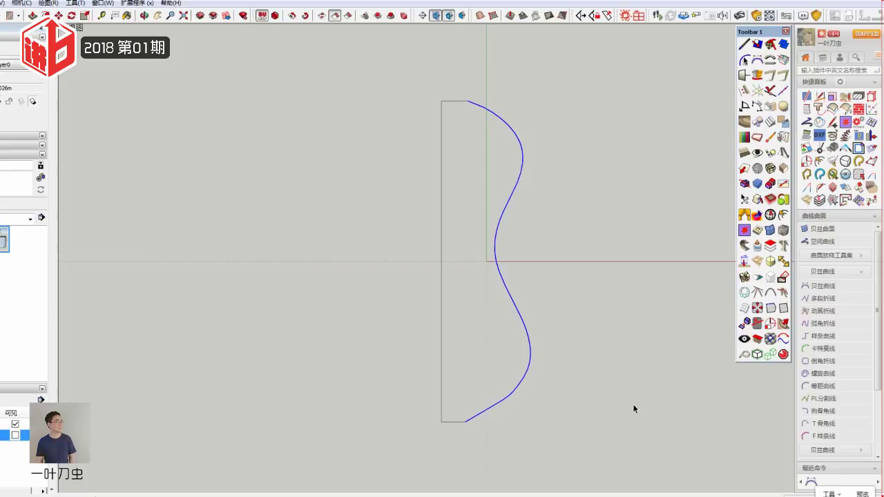
left_click(820, 285)
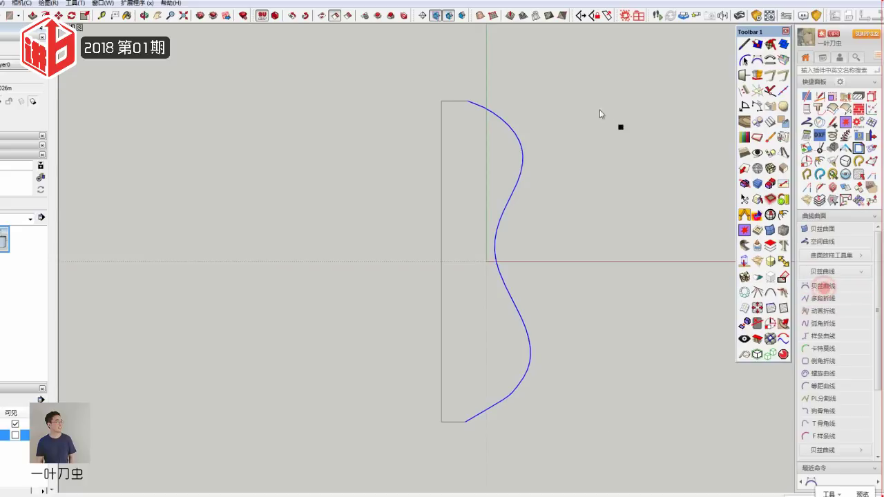
left_click(526, 100)
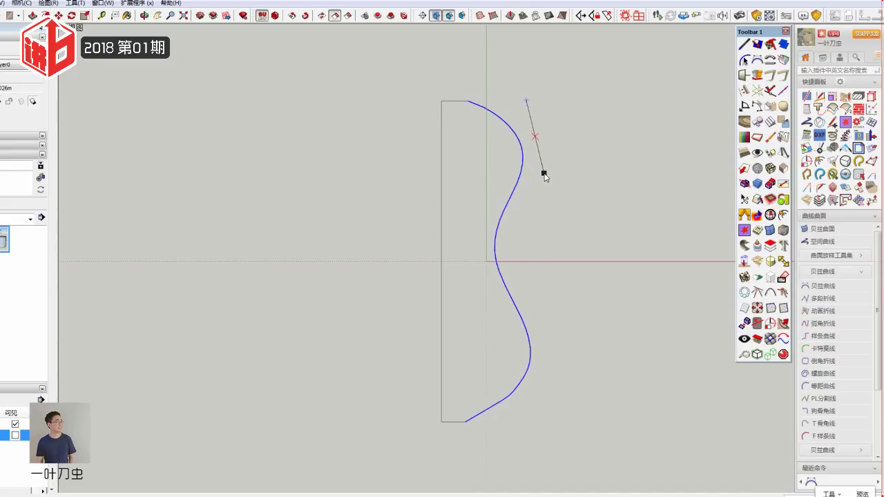
left_click(544, 173)
left_click(570, 161)
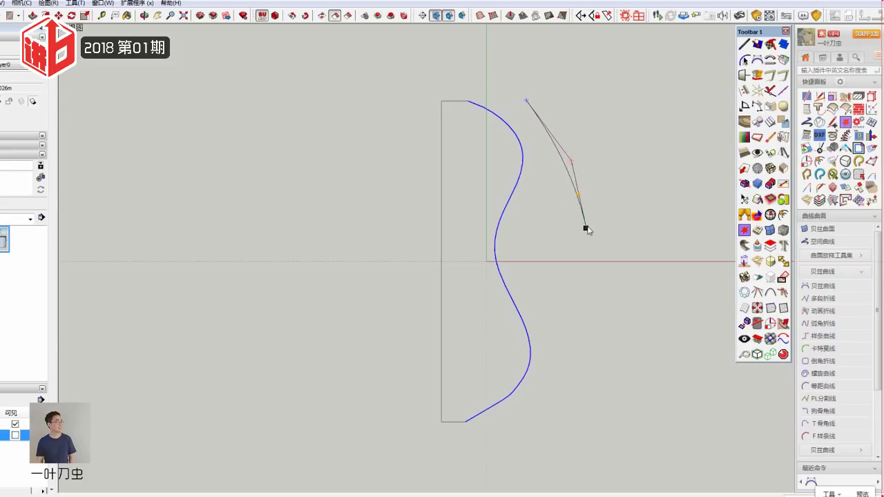
left_click(570, 225)
left_click(521, 263)
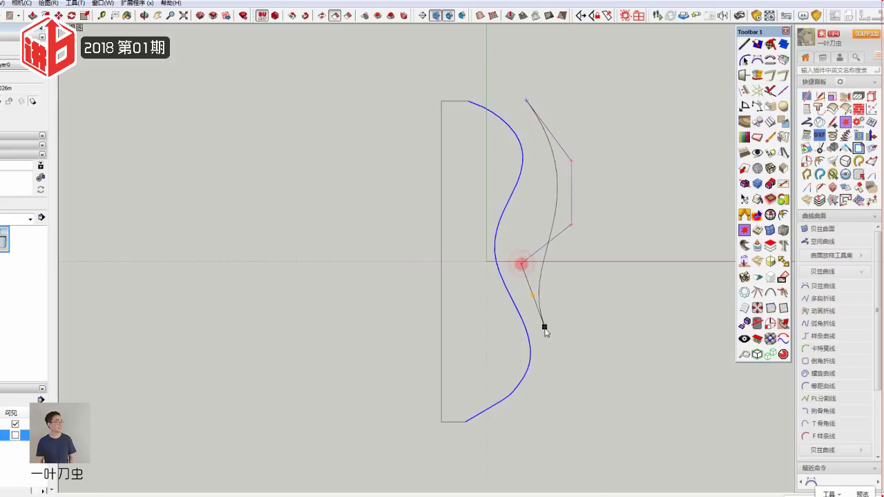
left_click(543, 342)
left_click(571, 394)
left_click(552, 428)
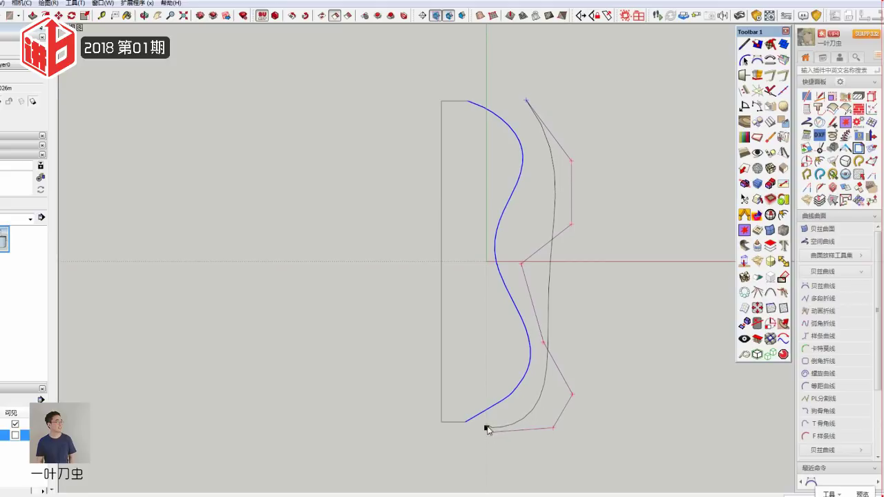
Step: Finish the curve with 完成并退出 and select the new right-hand curve
right_click(488, 431)
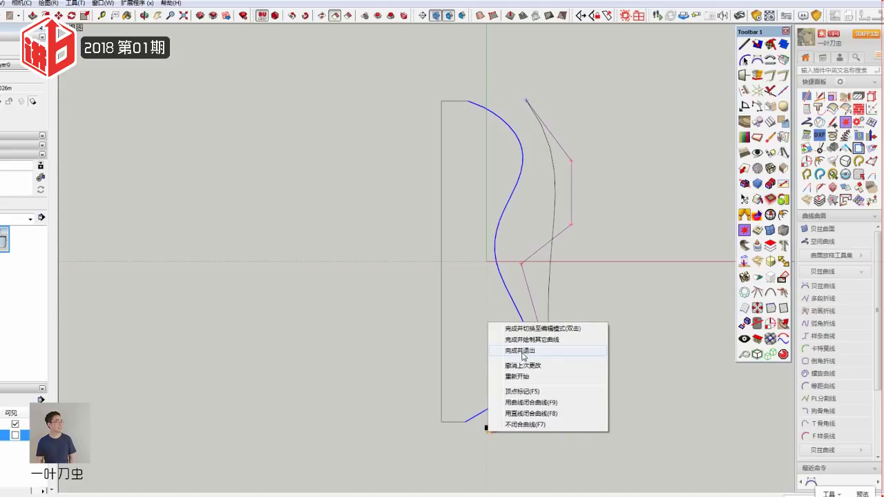
left_click(520, 350)
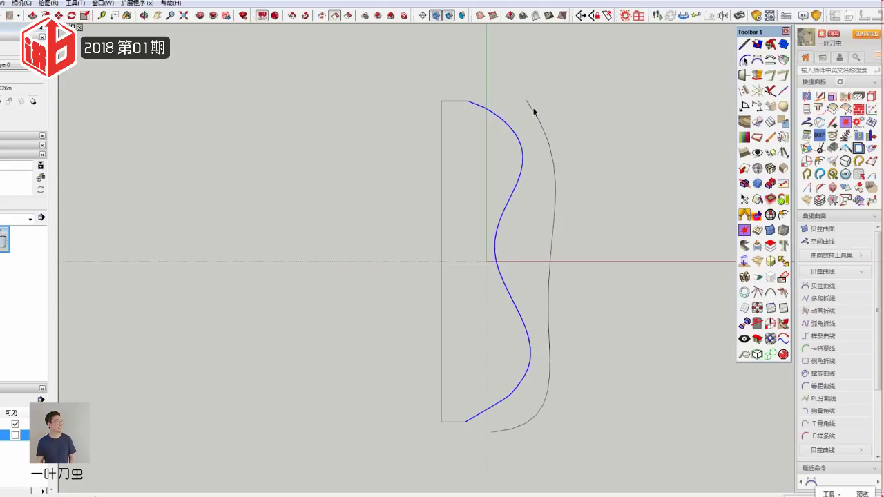
left_click(533, 112)
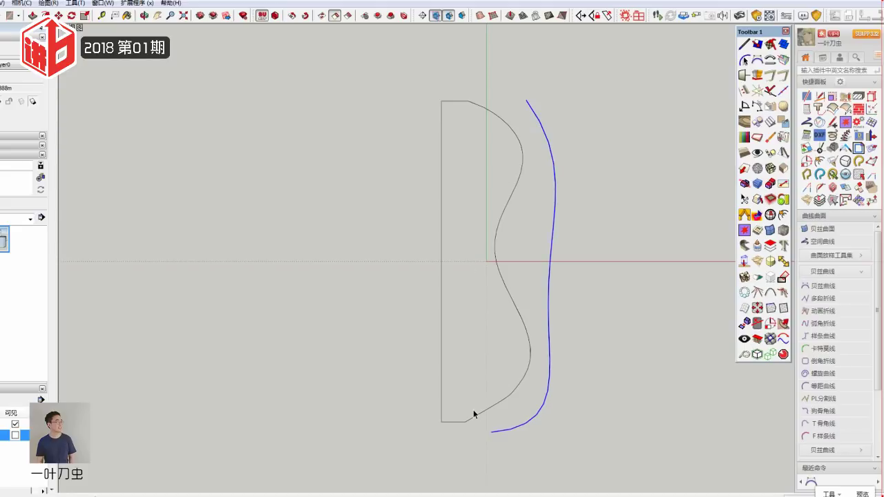
Step: Edit the curve's Bezier control points, dragging middle, lower and top points to reshape its wave
right_click(554, 230)
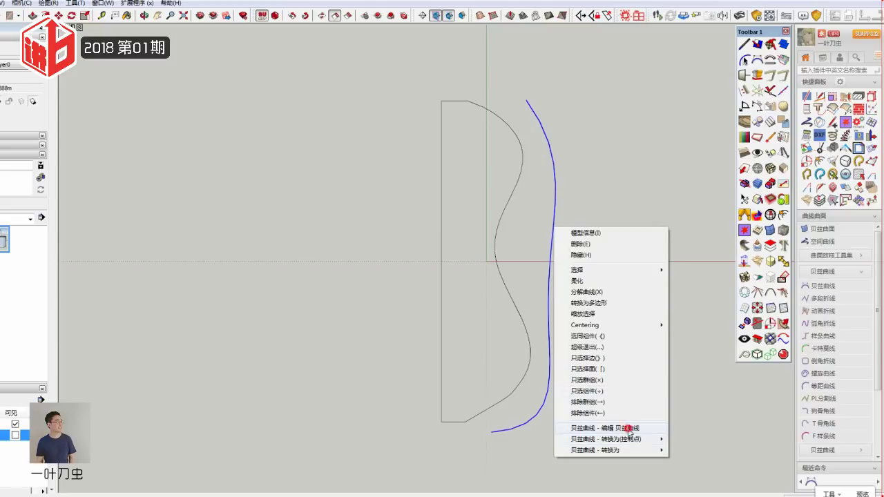
left_click(629, 429)
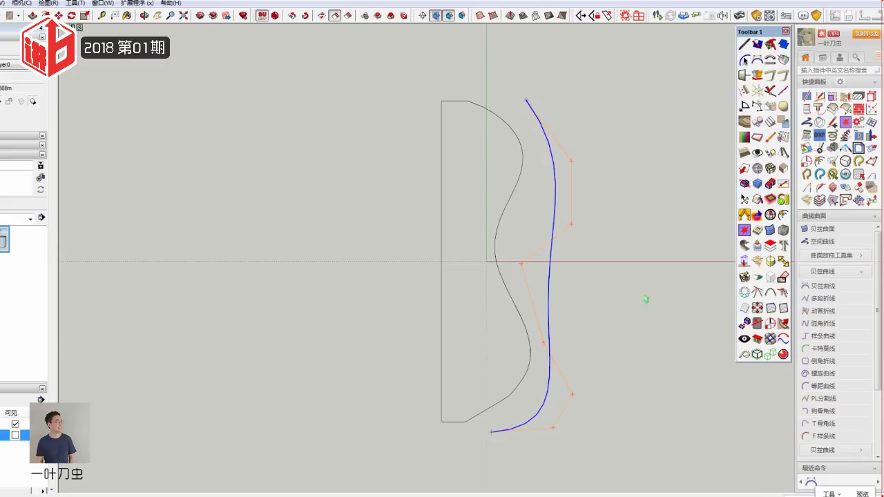
left_click_drag(522, 266, 438, 254)
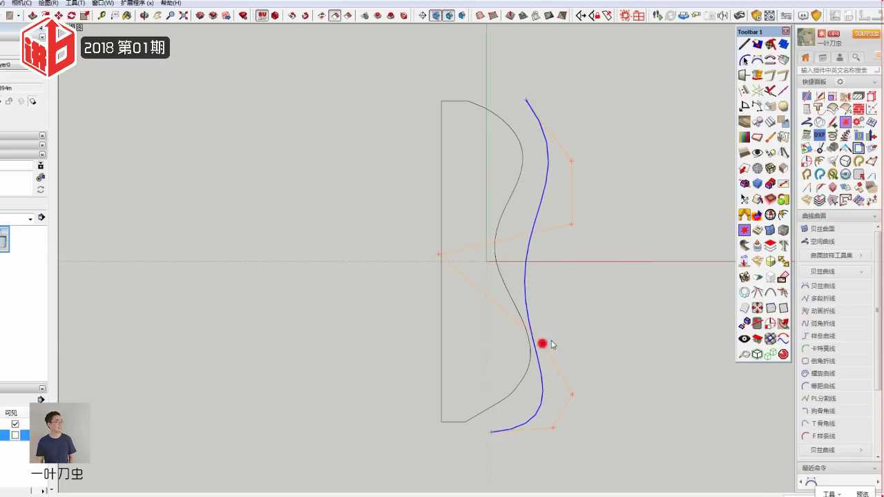
mouse_move(543, 341)
left_mouse_down()
mouse_move(573, 313)
mouse_move(535, 300)
left_mouse_up()
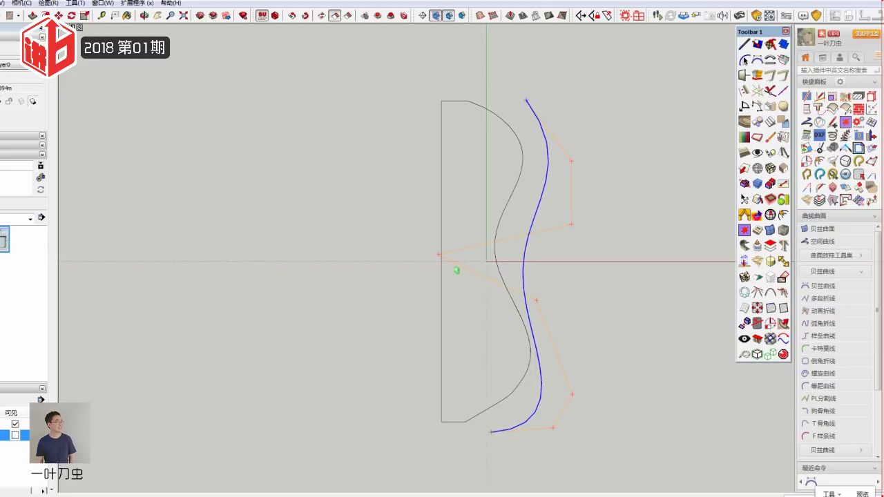
mouse_move(438, 254)
left_mouse_down()
mouse_move(406, 275)
mouse_move(384, 177)
left_mouse_up()
left_click_drag(572, 396, 606, 345)
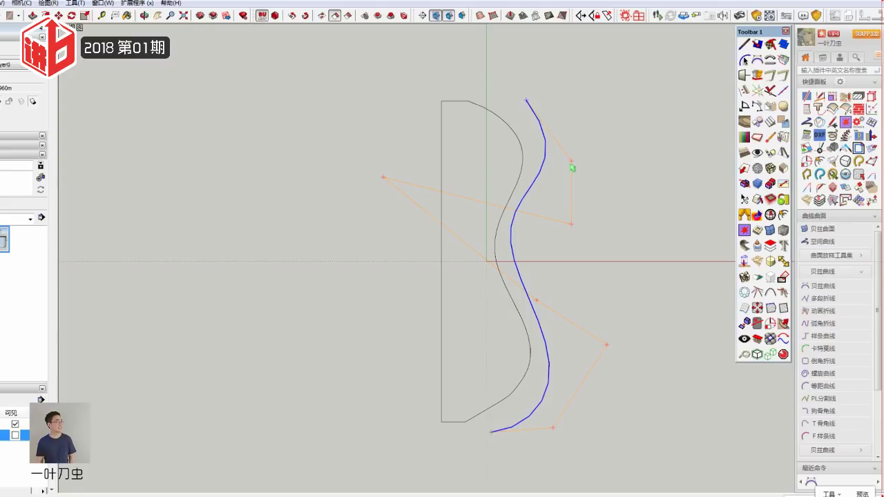
left_click_drag(571, 163, 589, 144)
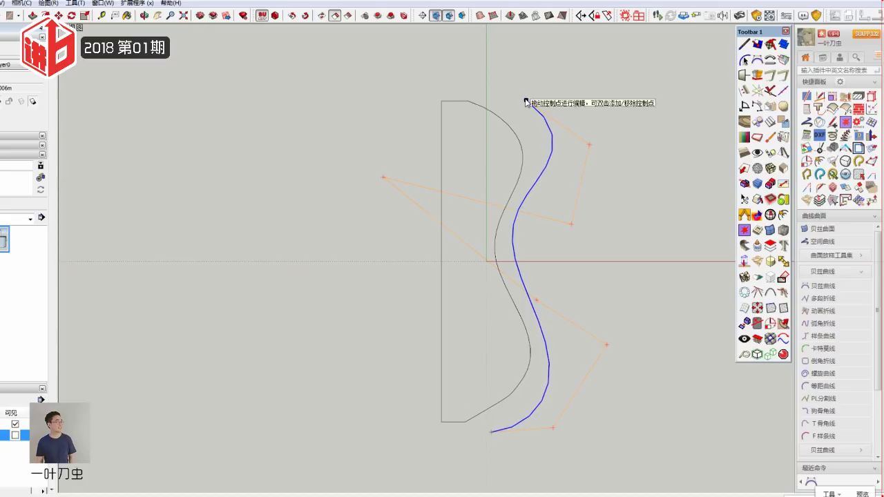
left_click_drag(514, 97, 513, 94)
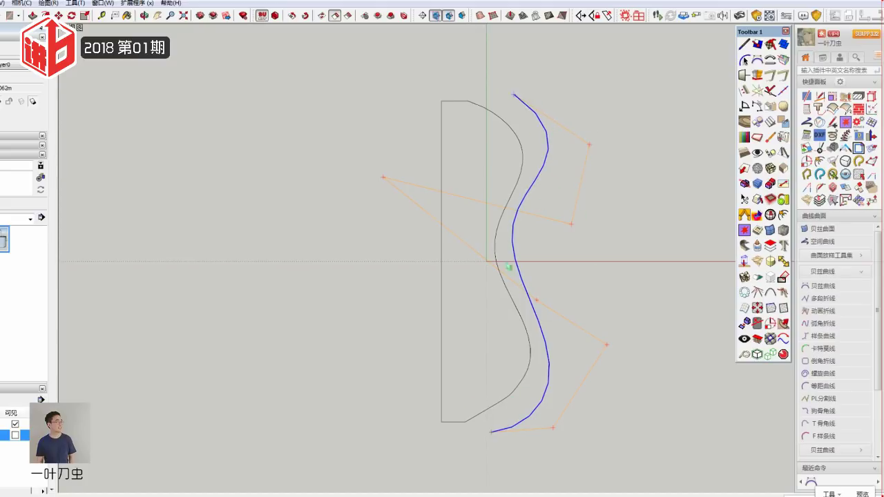
mouse_move(536, 302)
left_mouse_down()
mouse_move(544, 299)
mouse_move(542, 274)
left_mouse_up()
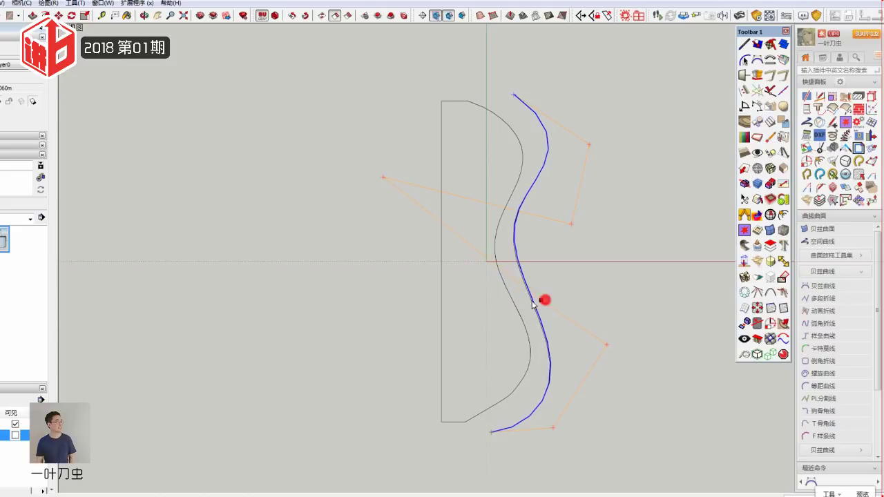
Step: Add a lower control point to refine the bend, then show Layers and close Toolbar 1
left_click(606, 341)
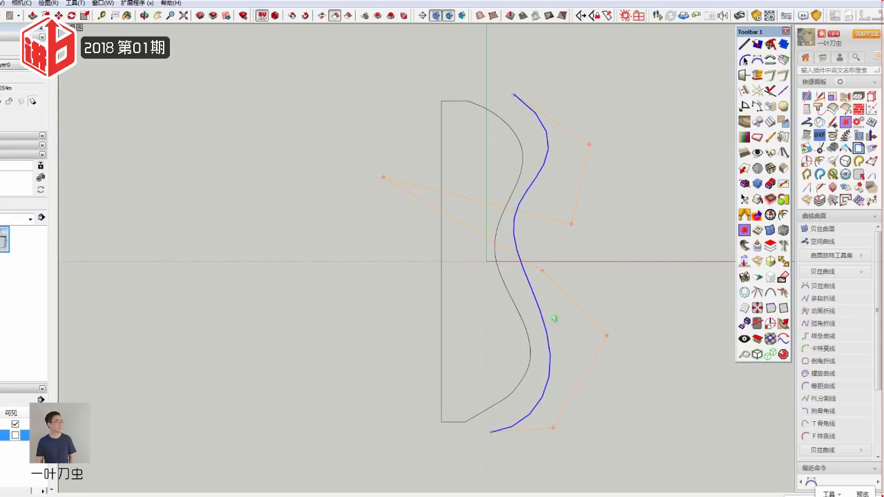
left_click(573, 303)
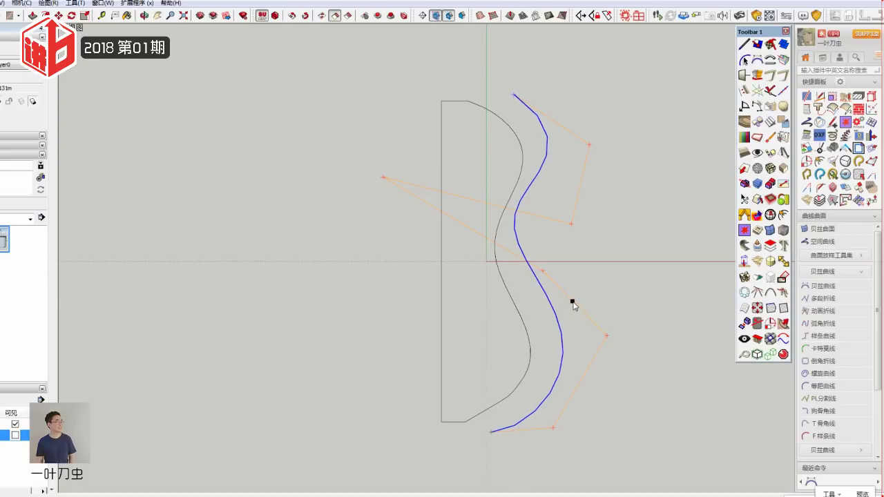
left_click_drag(572, 300, 546, 303)
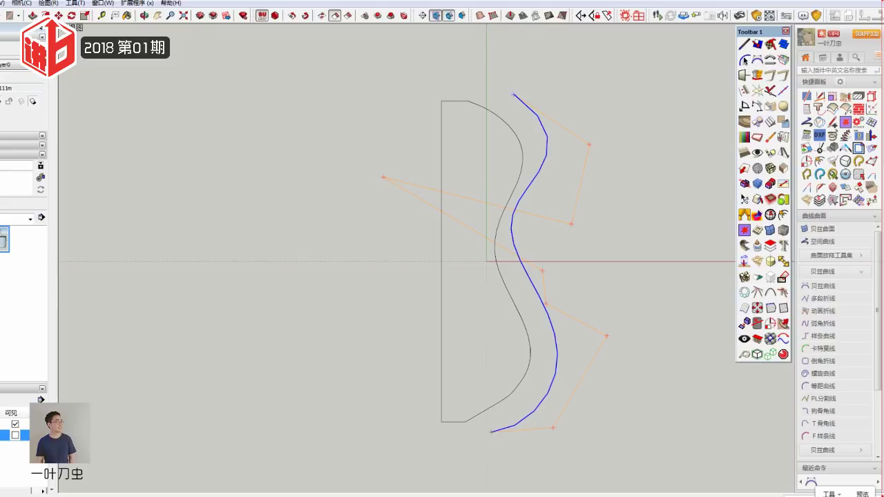
left_click(21, 205)
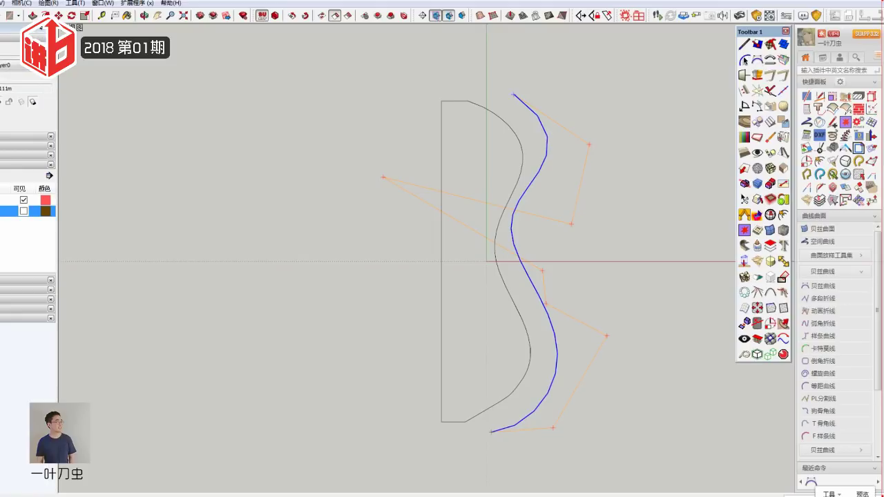
left_click(785, 31)
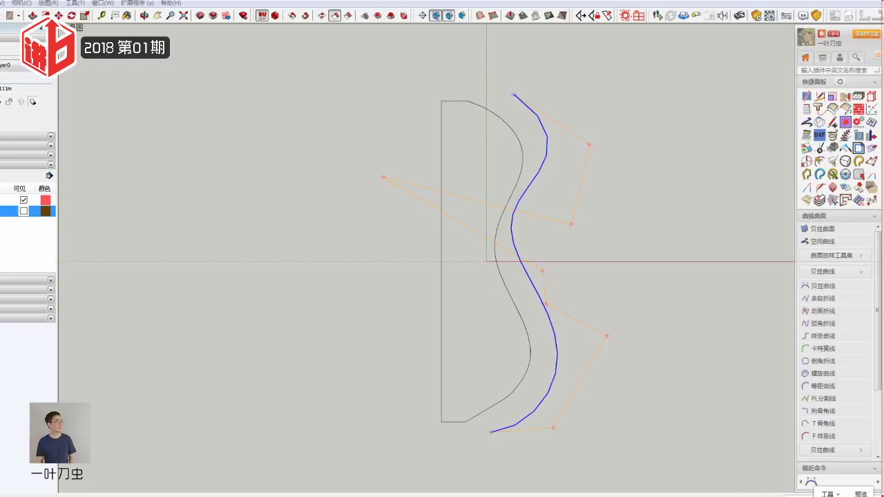
Step: Draw a temporary test circle to the left of the profile
left_click(233, 196)
key("l")
left_click(263, 268)
left_click(331, 270)
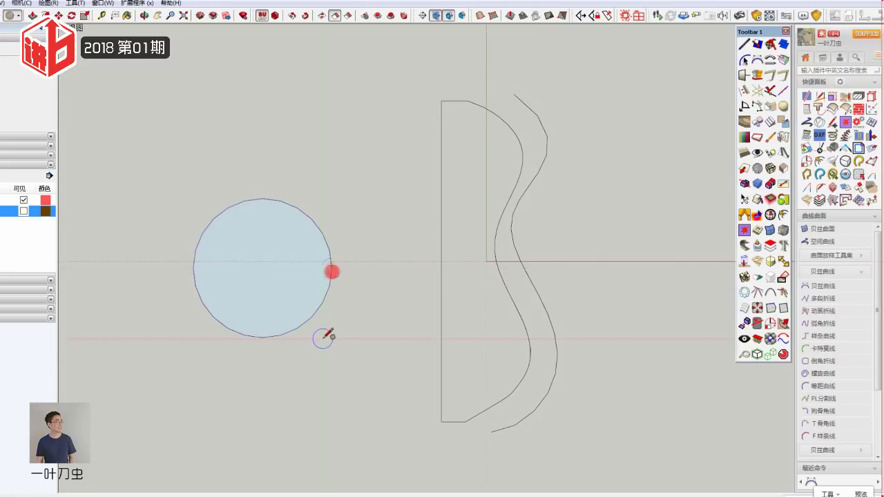
Step: Delete the test circle's face and edge, then reselect the wavy curve
key("space")
left_click(316, 263)
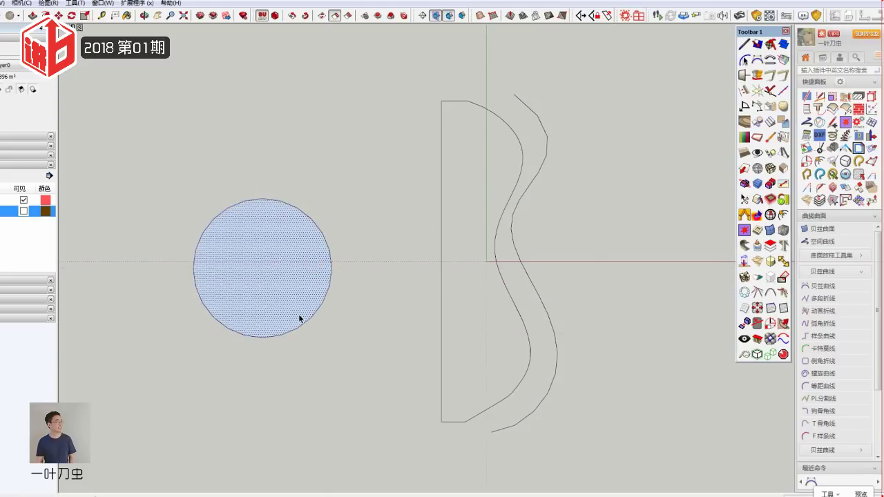
key("Delete")
left_click(311, 220)
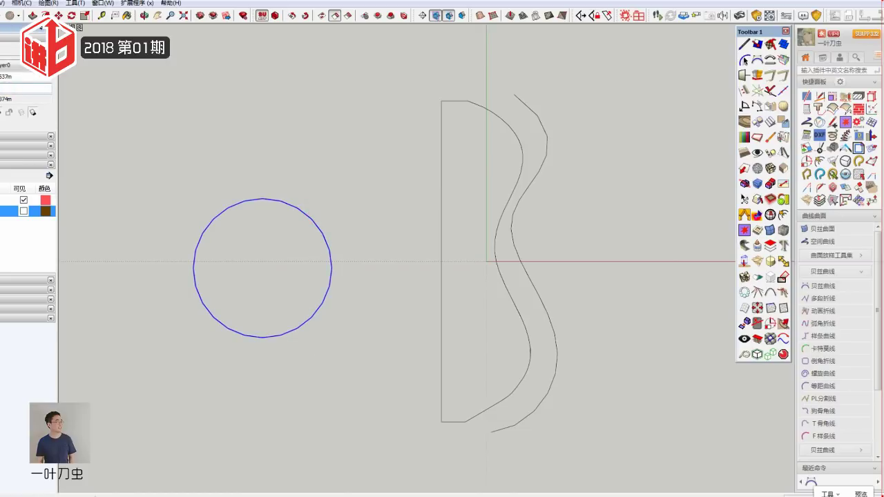
left_click(256, 262)
left_click(243, 201)
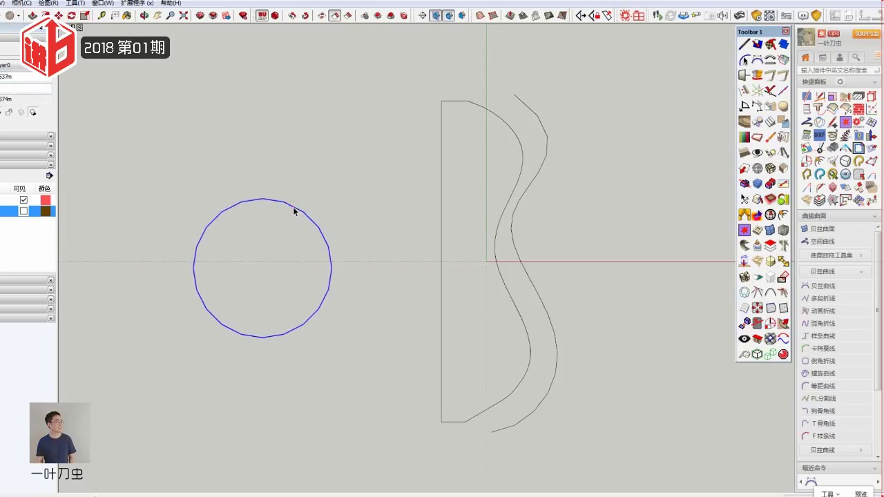
key("Delete")
left_click(546, 149)
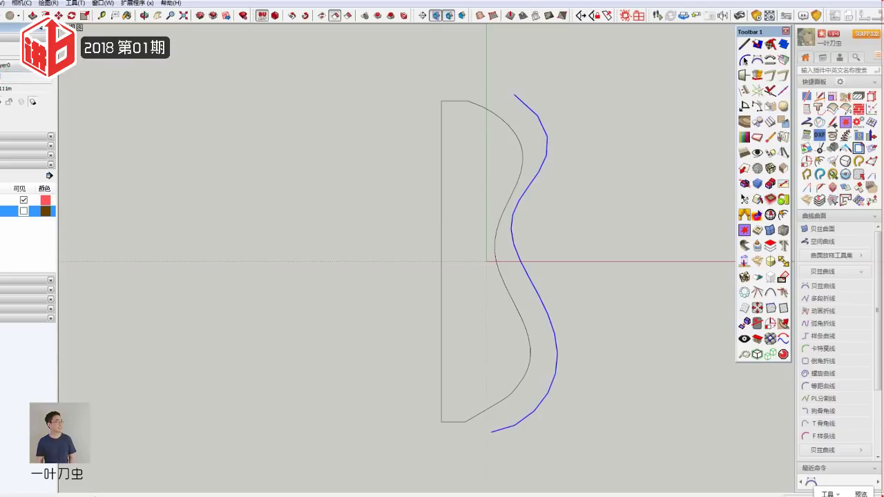
Step: Reopen the wavy curve in 编辑贝兹曲线, finish with 完成并退出, then clear the curve away
right_click(520, 203)
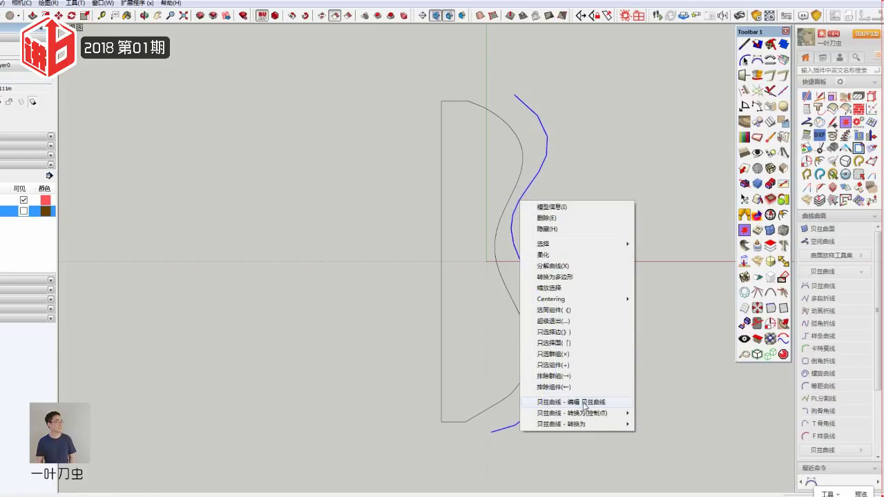
left_click(583, 406)
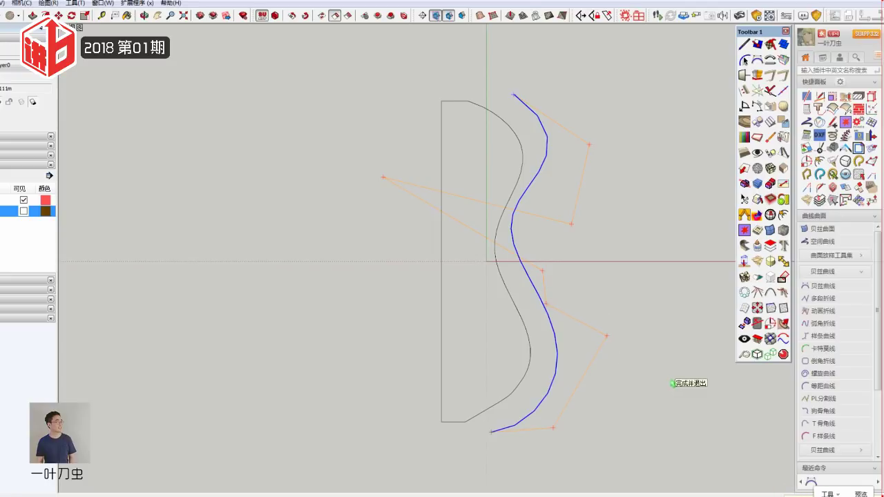
left_click(671, 383)
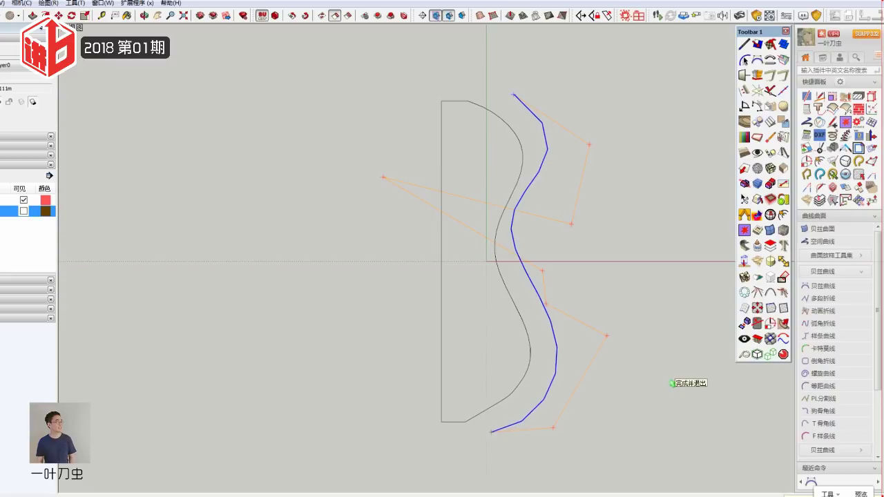
left_click(594, 292)
left_click(536, 296)
left_click(527, 190)
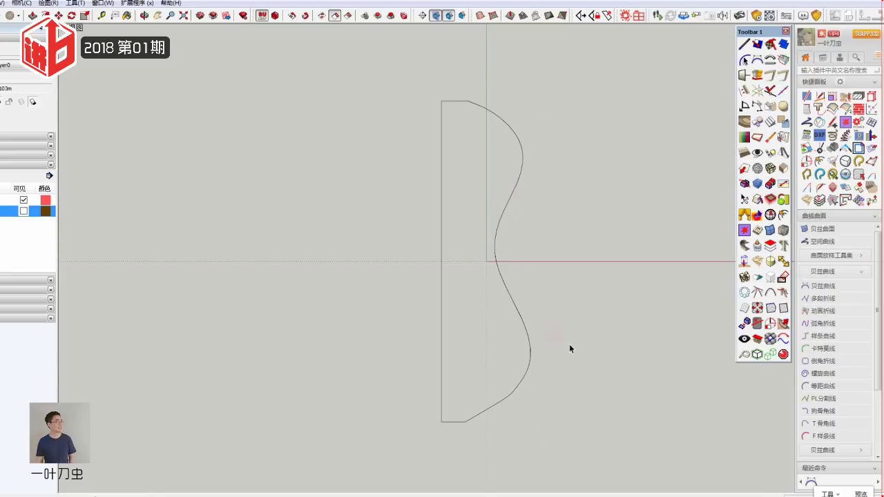
Step: Orbit to a tilted 3D view and click through the profile's segments to select the long straight edge
middle_click_drag(570, 349, 497, 336)
left_click(507, 312)
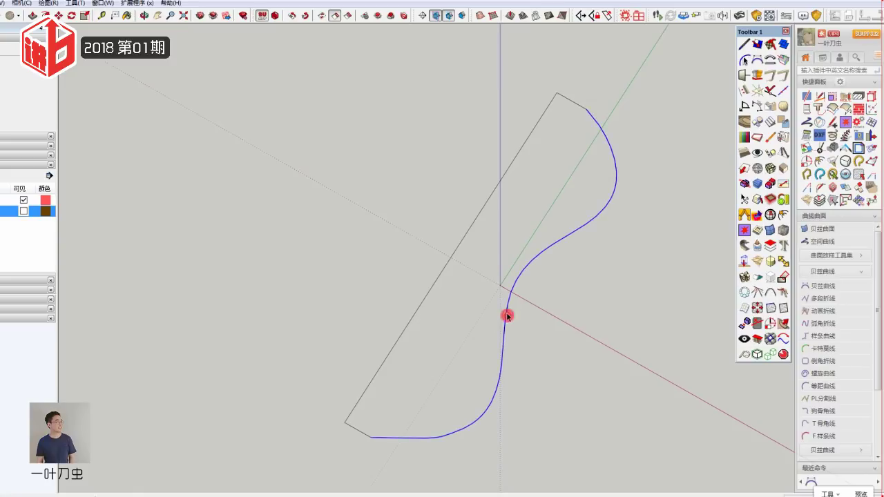
middle_click_drag(488, 444, 348, 394)
left_click(335, 377)
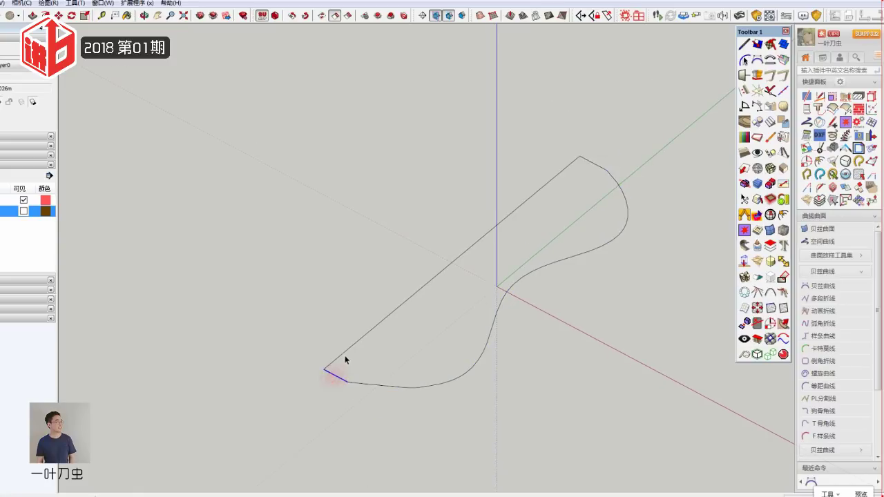
left_click(345, 352)
left_click(591, 163)
left_click(616, 186)
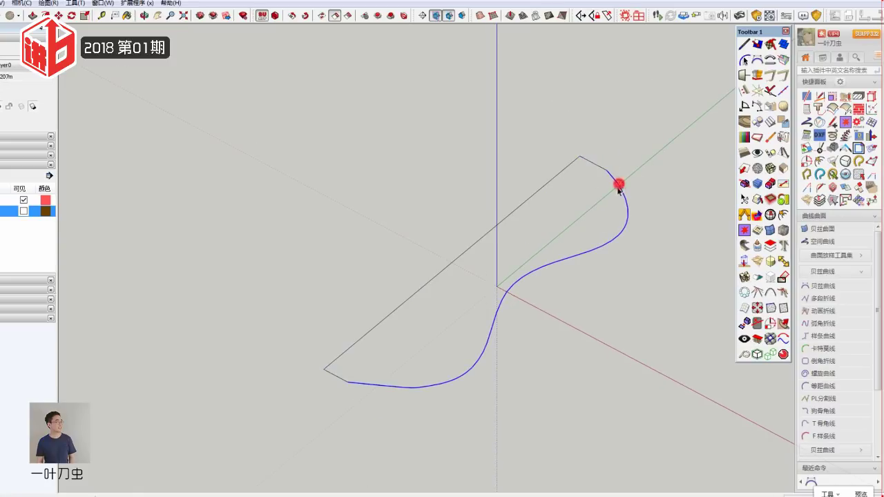
left_click(335, 368)
left_click(338, 357)
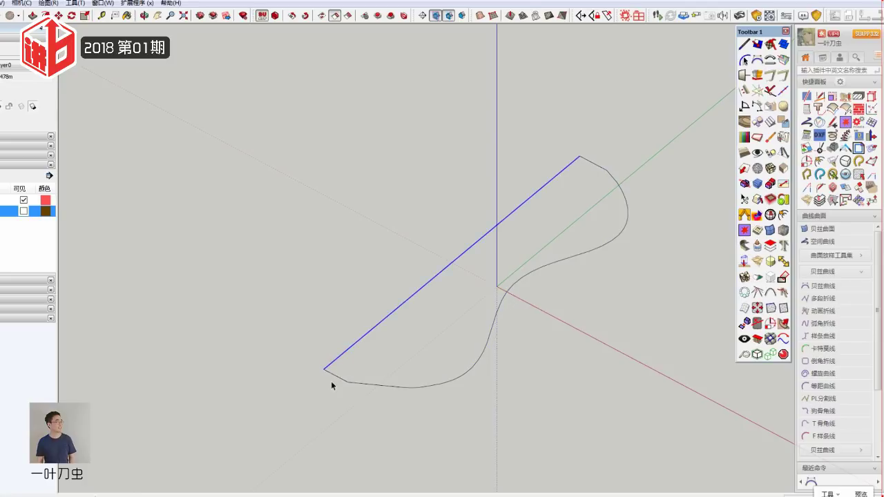
middle_click_drag(503, 290, 465, 280)
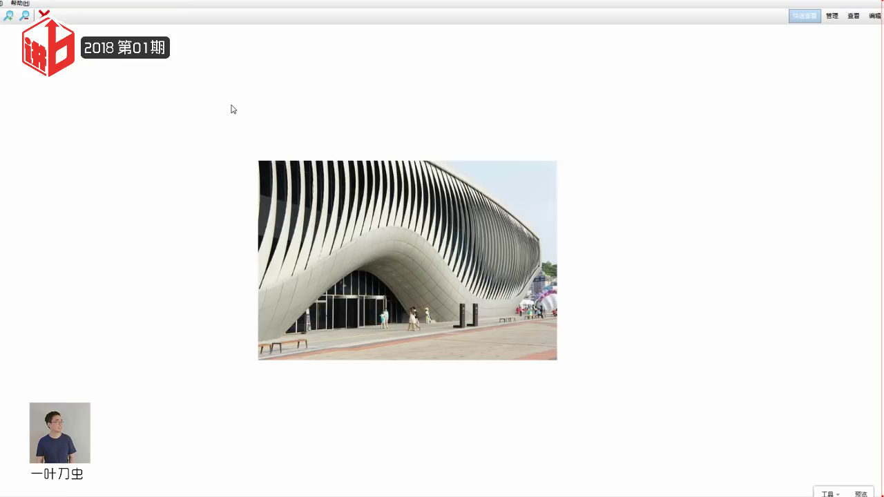
Step: Capture the building photo with Ctrl+Shift+X and trace its wavy roof outline in red
key("ctrl+shift+x")
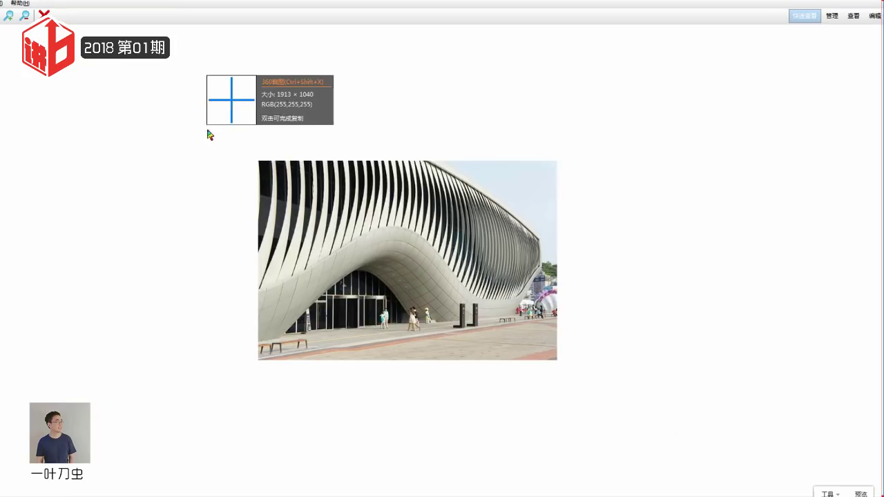
left_click_drag(235, 146, 589, 410)
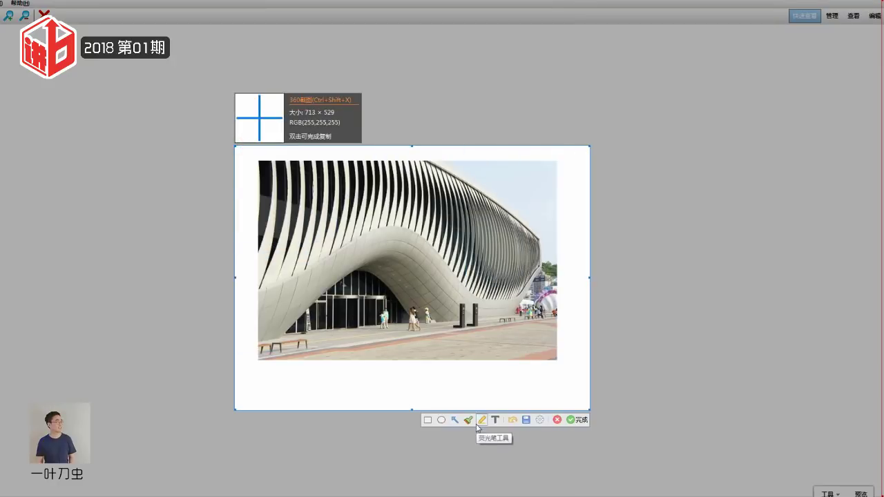
left_click(468, 419)
left_click_drag(419, 158, 504, 324)
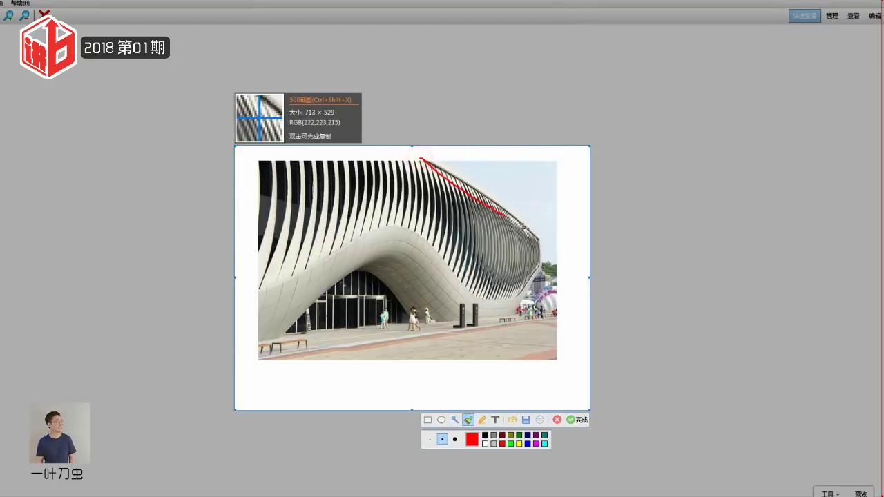
mouse_move(570, 242)
left_mouse_down()
mouse_move(251, 260)
mouse_move(236, 250)
left_mouse_up()
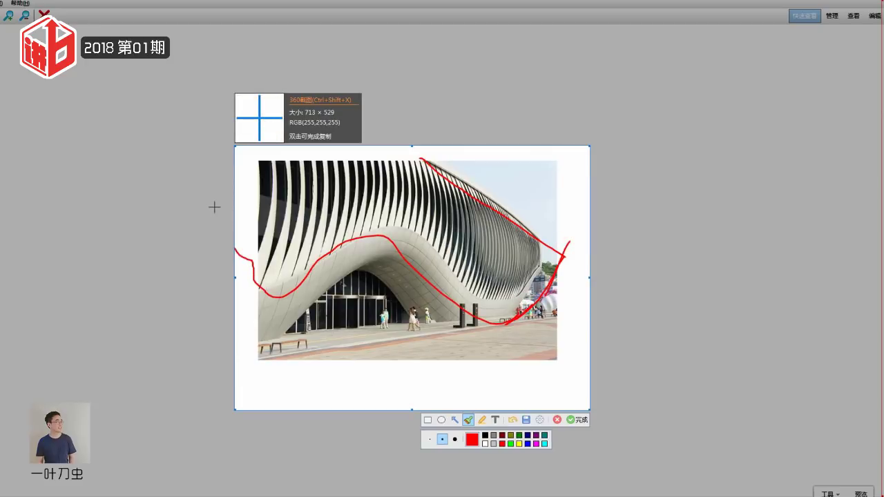
mouse_move(240, 151)
left_mouse_down()
mouse_move(239, 227)
mouse_move(339, 150)
mouse_move(427, 157)
left_mouse_up()
Step: Sketch red arched ribs across the building from right to left, then dismiss the capture
mouse_move(523, 226)
left_mouse_down()
mouse_move(528, 303)
mouse_move(488, 330)
left_mouse_up()
left_click_drag(494, 205, 468, 287)
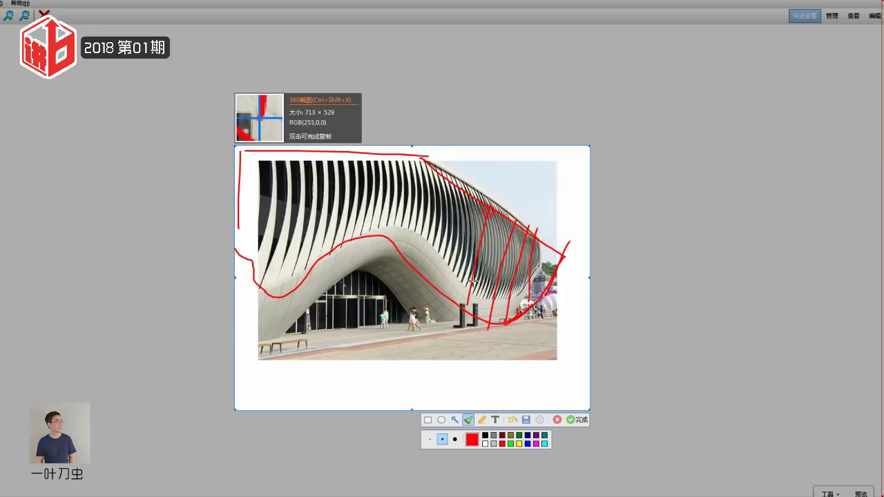
left_click_drag(483, 190, 445, 298)
mouse_move(453, 178)
left_mouse_down()
mouse_move(429, 295)
mouse_move(422, 276)
left_mouse_up()
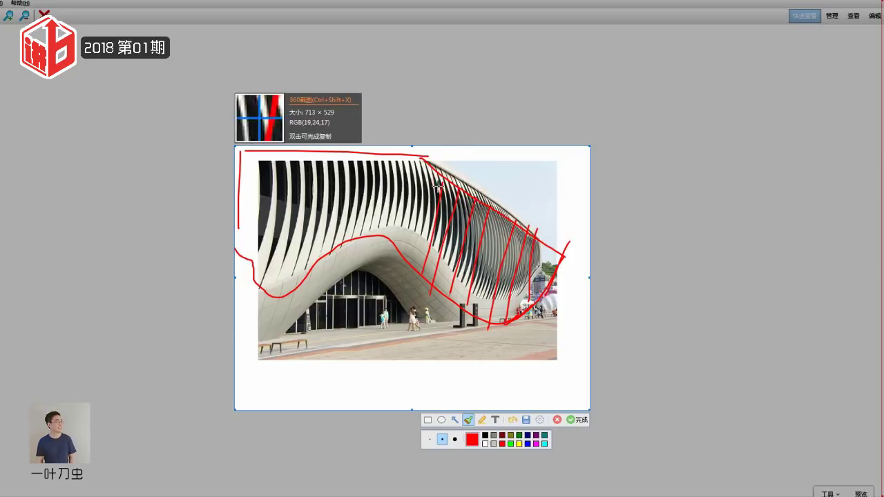
mouse_move(443, 170)
left_mouse_down()
mouse_move(411, 251)
mouse_move(397, 249)
left_mouse_up()
left_click_drag(390, 164, 369, 238)
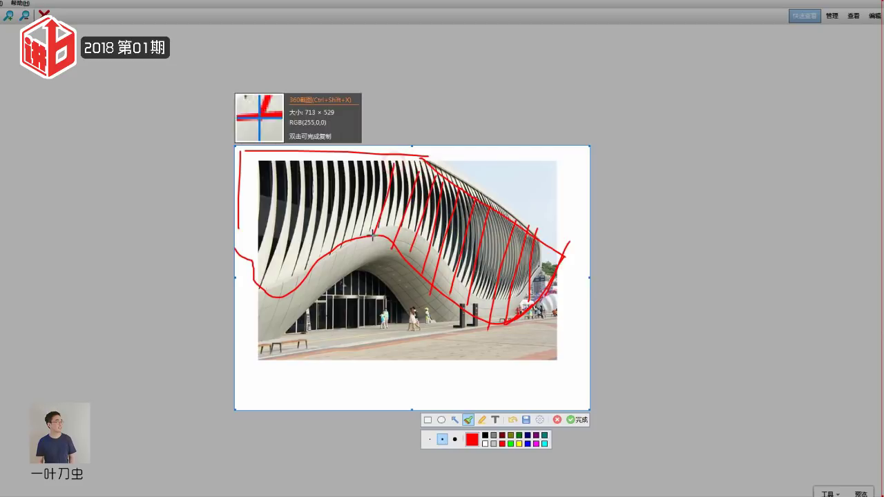
mouse_move(369, 163)
left_mouse_down()
mouse_move(350, 229)
mouse_move(326, 245)
left_mouse_up()
left_click_drag(320, 164, 269, 312)
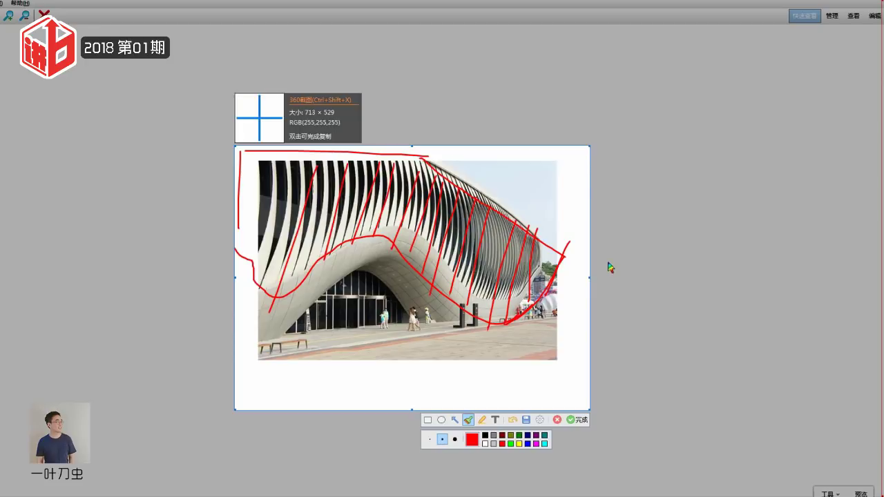
key("Escape")
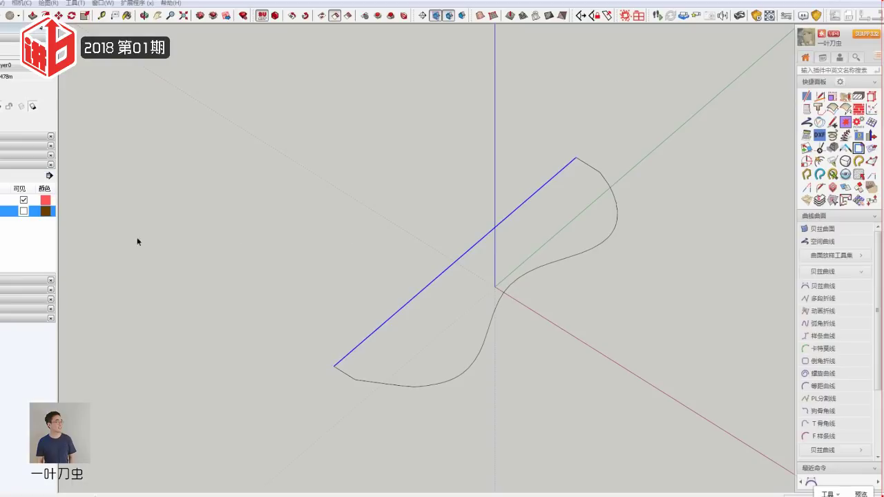
left_click(23, 210)
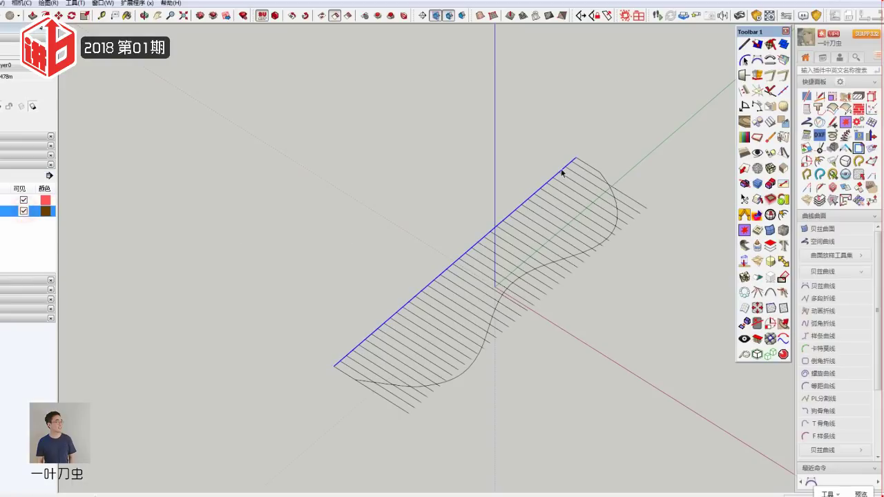
double_click(403, 405)
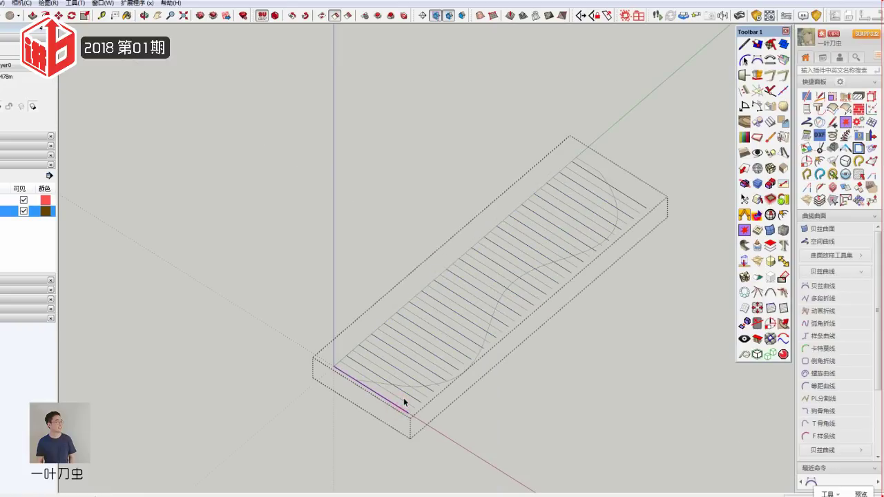
left_click(410, 388)
left_click(416, 379)
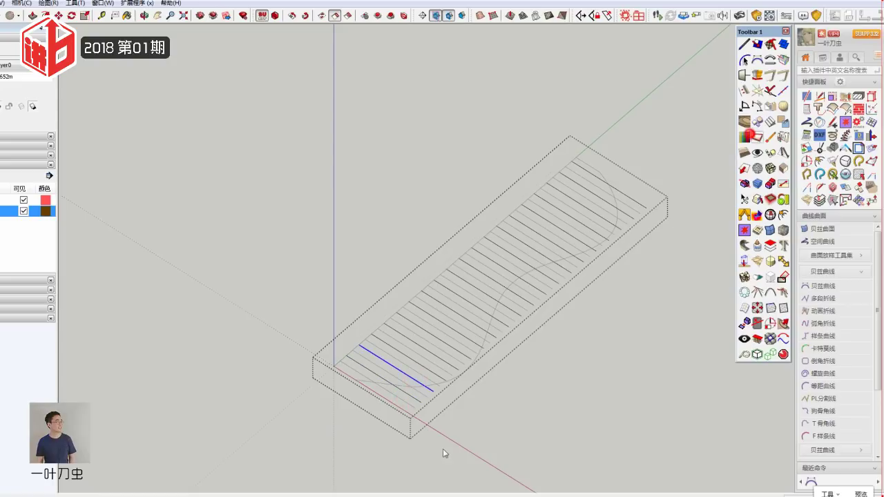
key("ctrl+a")
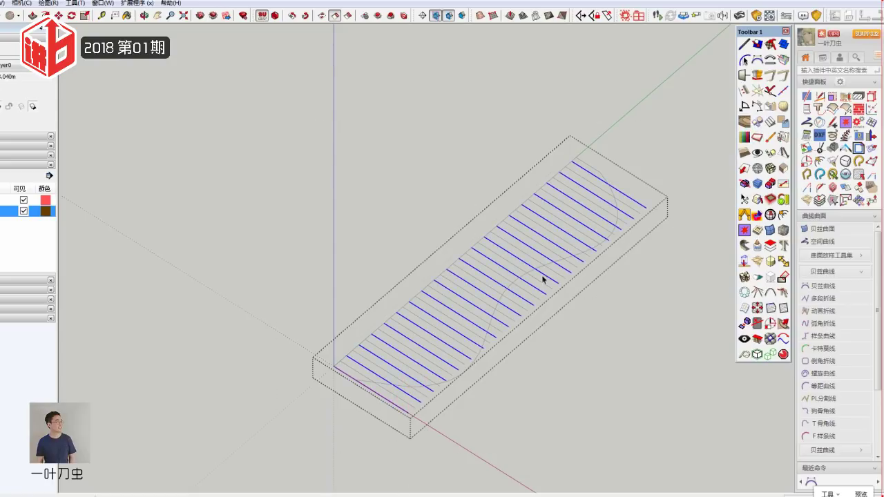
left_click(674, 299)
double_click(598, 205)
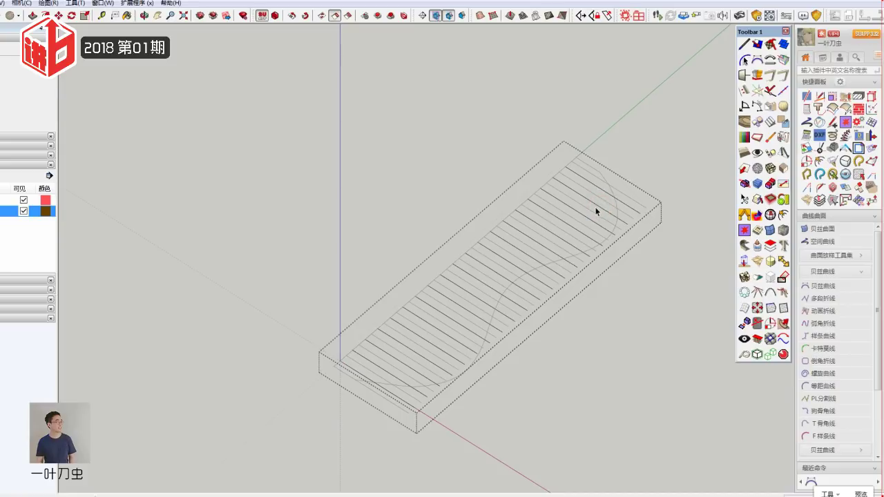
left_click(595, 204)
left_click_drag(642, 116, 295, 419)
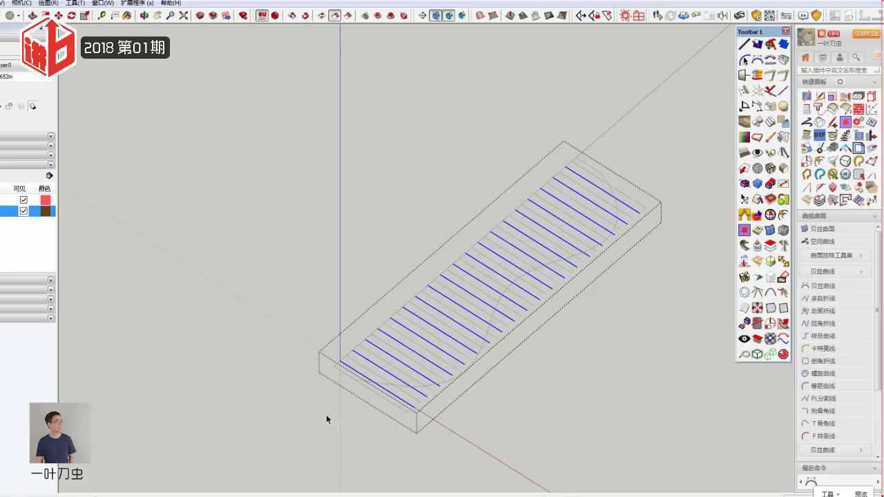
left_click(532, 380)
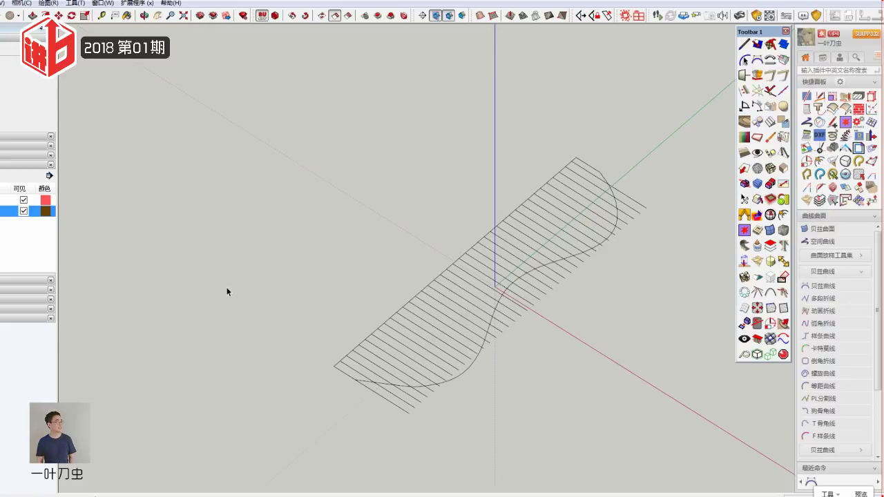
left_click(23, 211)
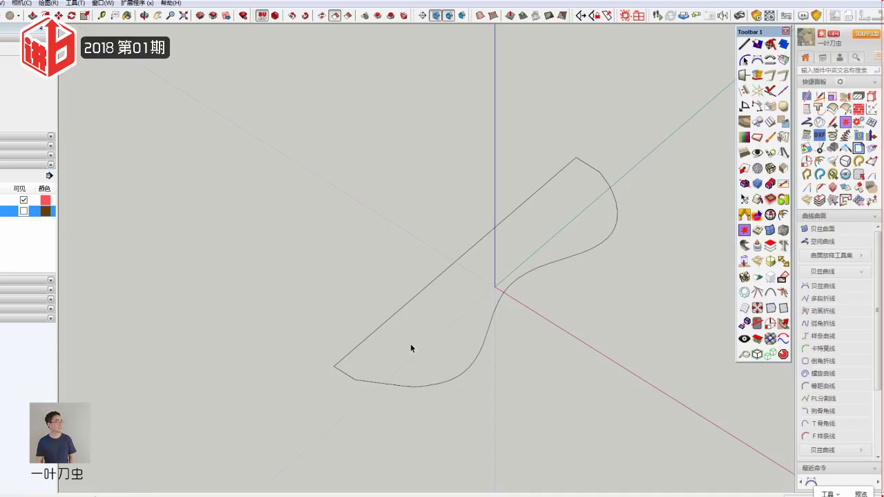
Step: Collapse the Bezier group, expand 曲线曲面 > 起泡插件, and orbit to a lower view
left_click(835, 272)
left_click(830, 216)
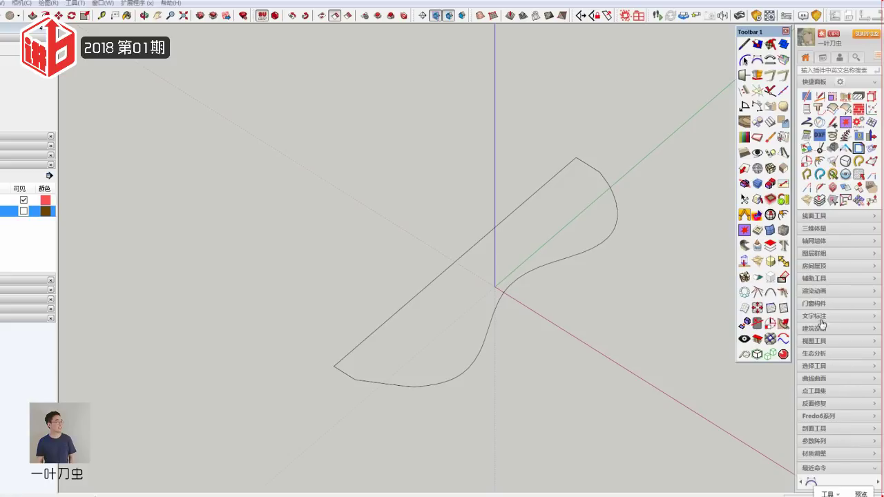
left_click(820, 378)
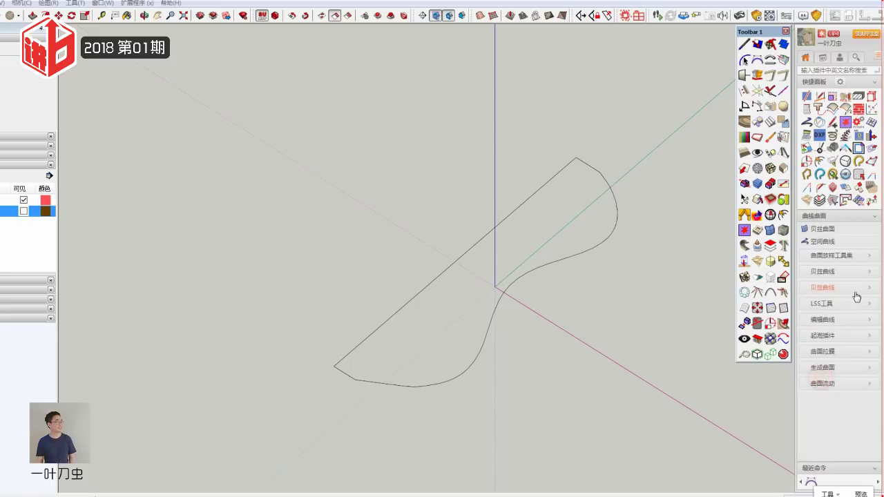
left_click(829, 340)
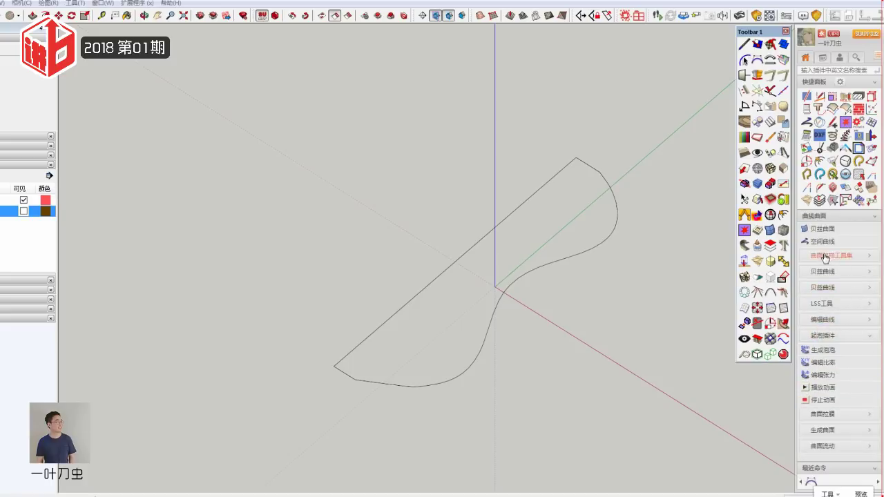
mouse_move(637, 315)
middle_mouse_down()
mouse_move(396, 399)
mouse_move(460, 345)
mouse_move(432, 350)
mouse_move(433, 340)
middle_mouse_up()
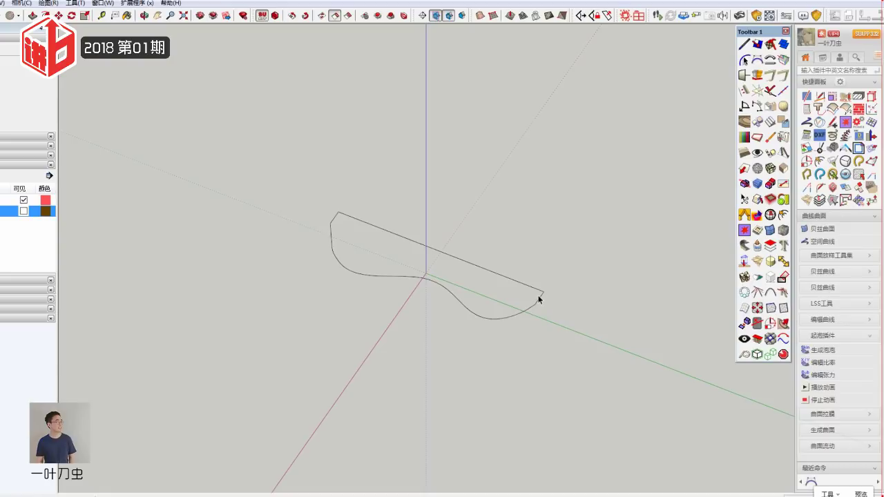
Step: Select the outline's curved, straight and end edges and check them for open line ends
left_click(332, 229)
left_click(356, 219)
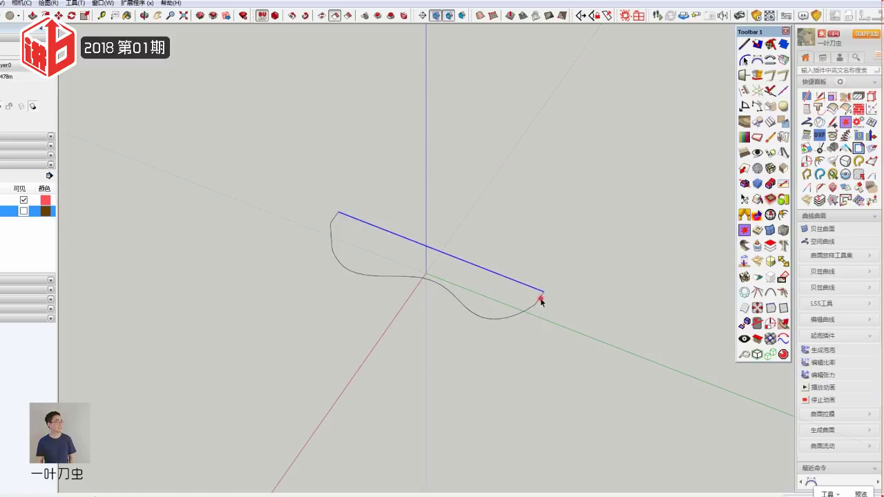
left_click(540, 298)
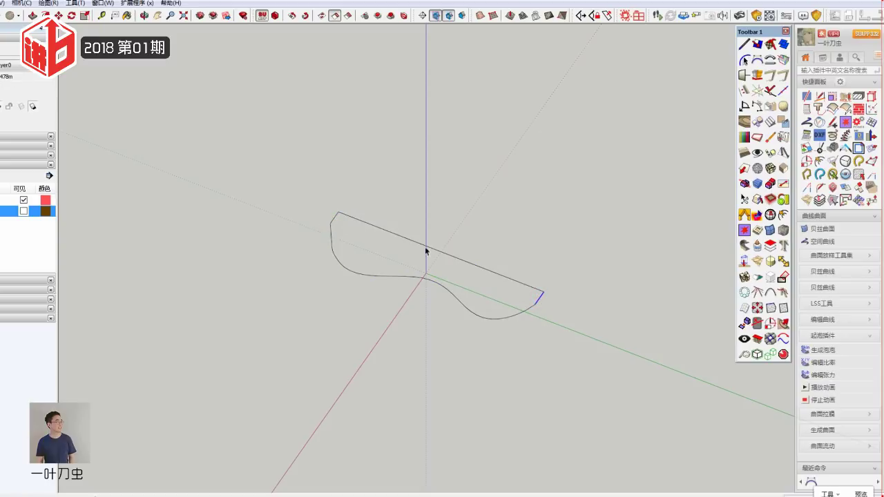
left_click(856, 148)
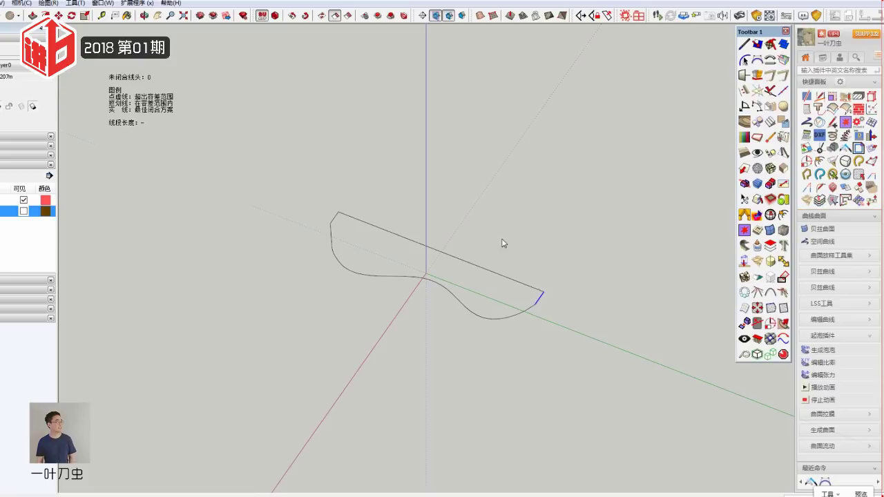
key("space")
Step: Box-select the whole closed outline, generate a gridded bubble surface inside it, and screen-capture it
left_click_drag(249, 158, 574, 363)
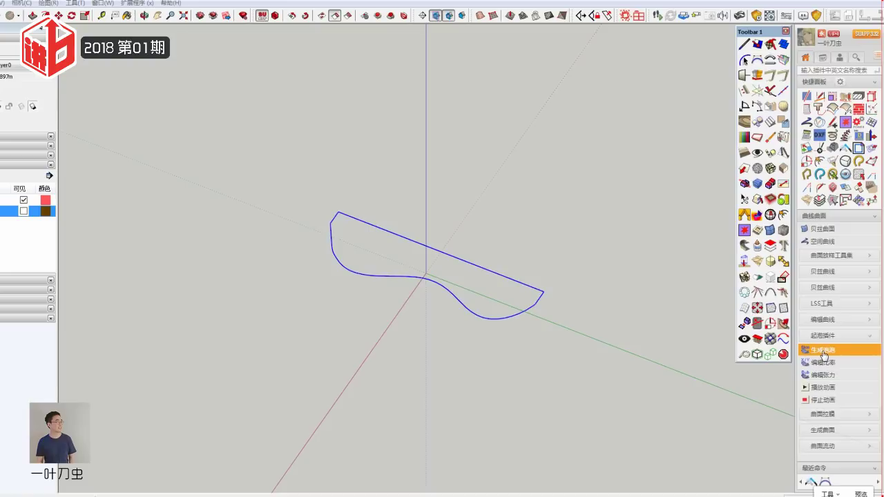
left_click(823, 350)
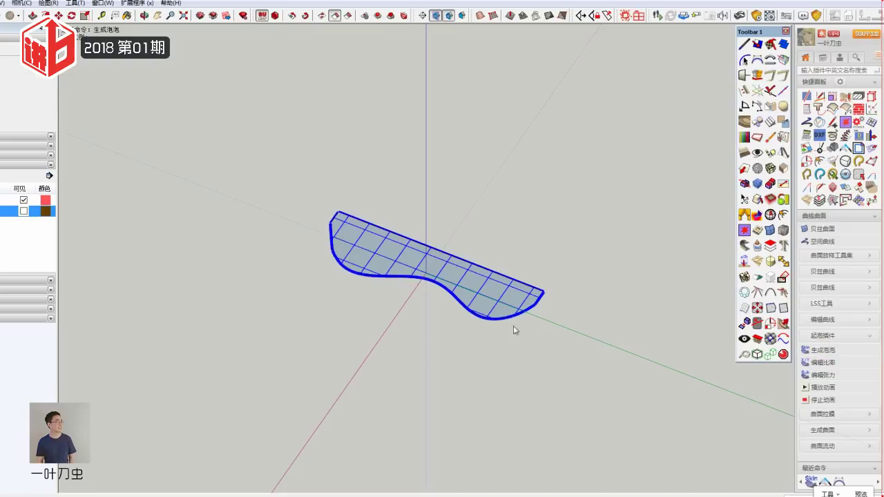
scroll(399, 267, "up", 2)
scroll(398, 267, "up", 3)
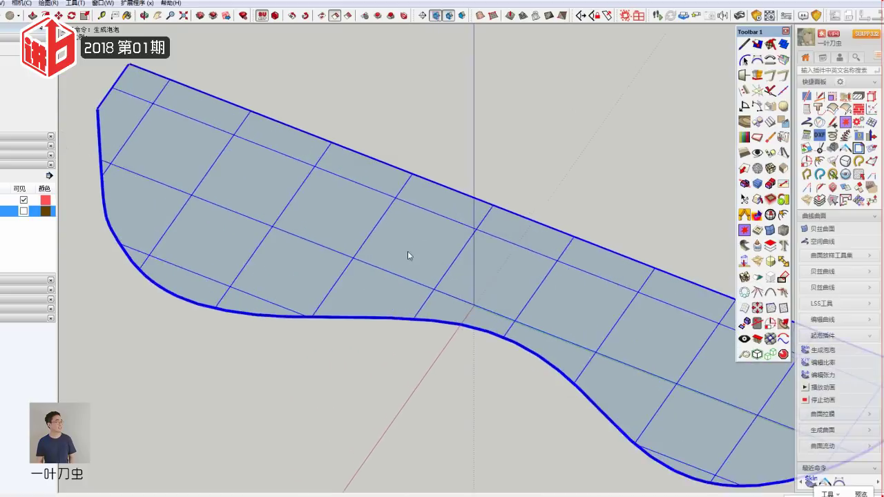
middle_click_drag(407, 251, 396, 303)
scroll(396, 297, "down", 2)
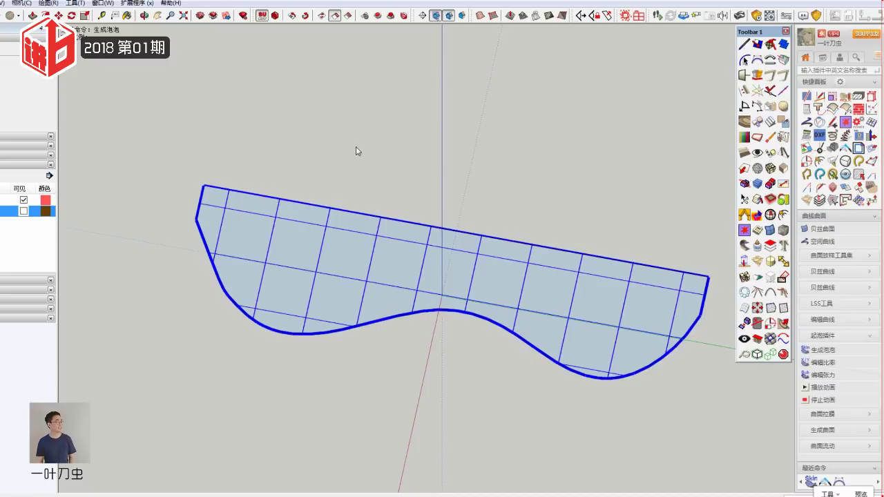
key("ctrl+shift+x")
left_click_drag(121, 115, 728, 435)
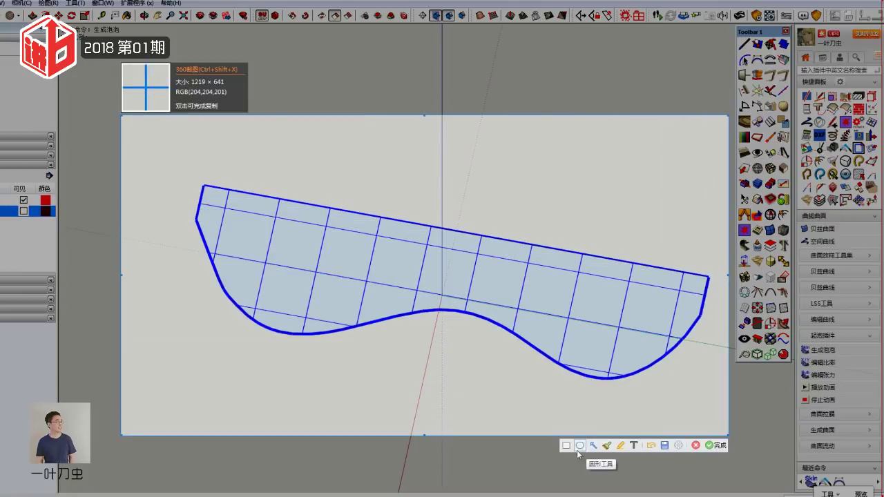
left_click(606, 445)
left_click_drag(222, 221, 211, 258)
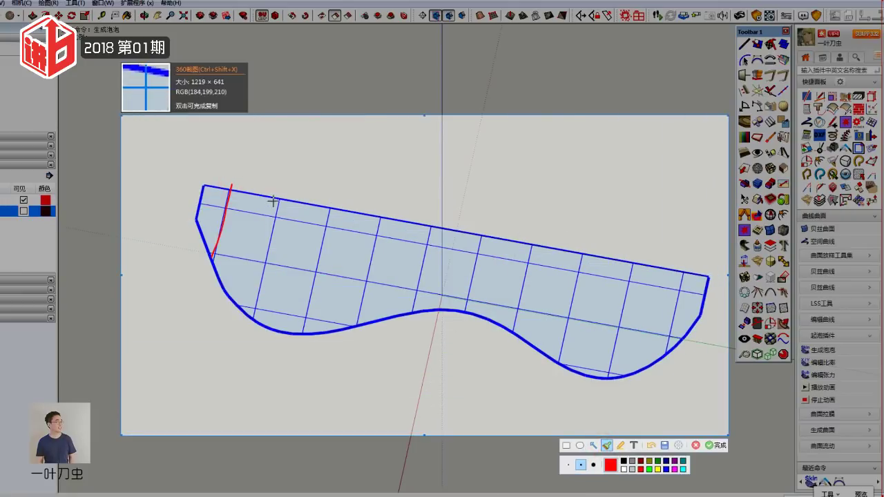
left_click_drag(281, 200, 254, 336)
left_click_drag(336, 197, 312, 331)
left_click_drag(390, 209, 357, 324)
left_click_drag(437, 209, 417, 321)
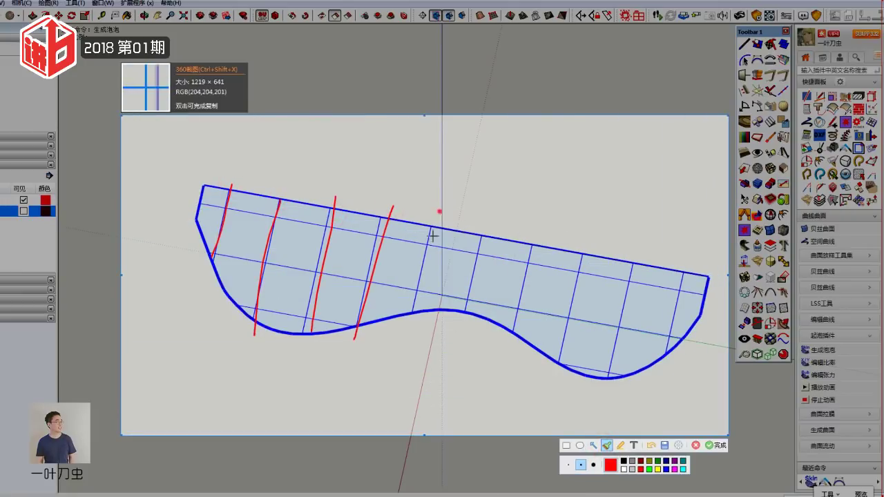
left_click_drag(488, 237, 453, 338)
left_click_drag(383, 174, 400, 181)
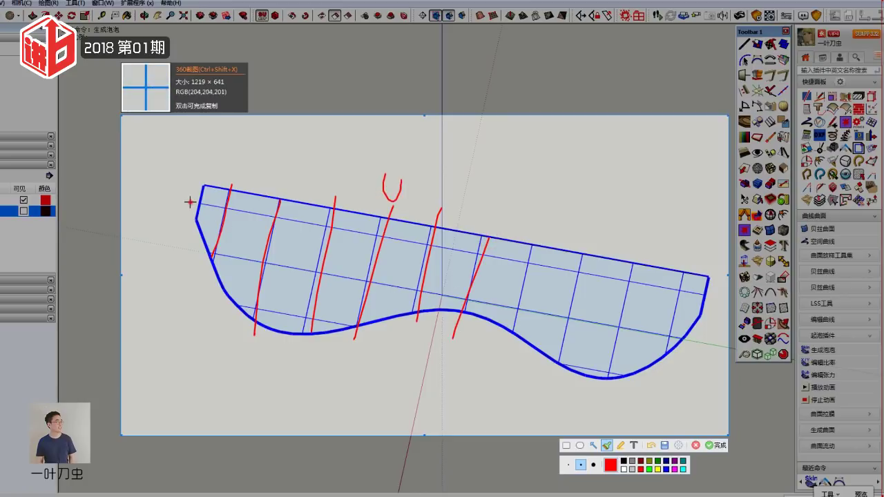
left_click_drag(190, 203, 575, 275)
left_click_drag(252, 260, 646, 341)
left_click_drag(324, 281, 352, 269)
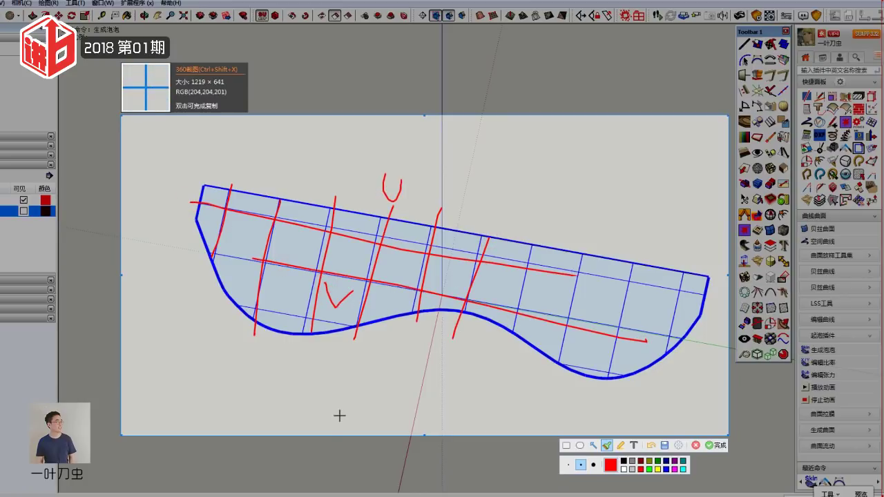
right_click(319, 95)
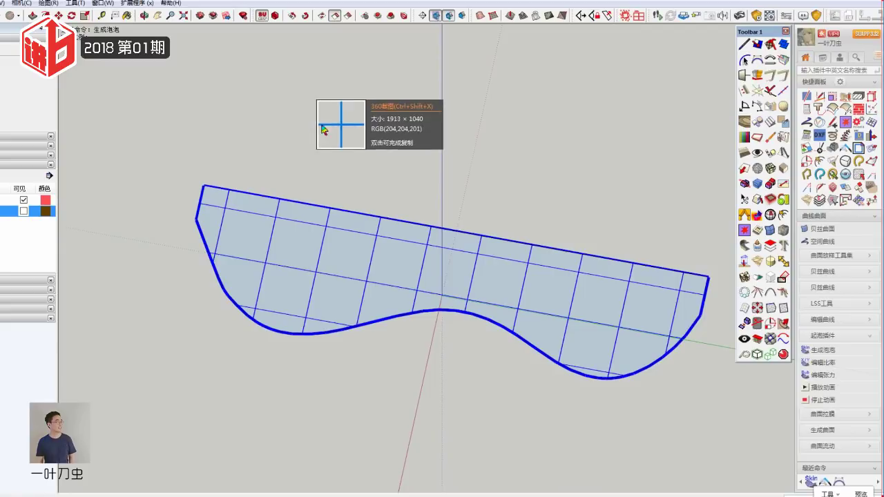
Step: Set the bubble surface grid to 30 divisions for a much finer mesh
right_click(371, 173)
scroll(397, 254, "down", 3)
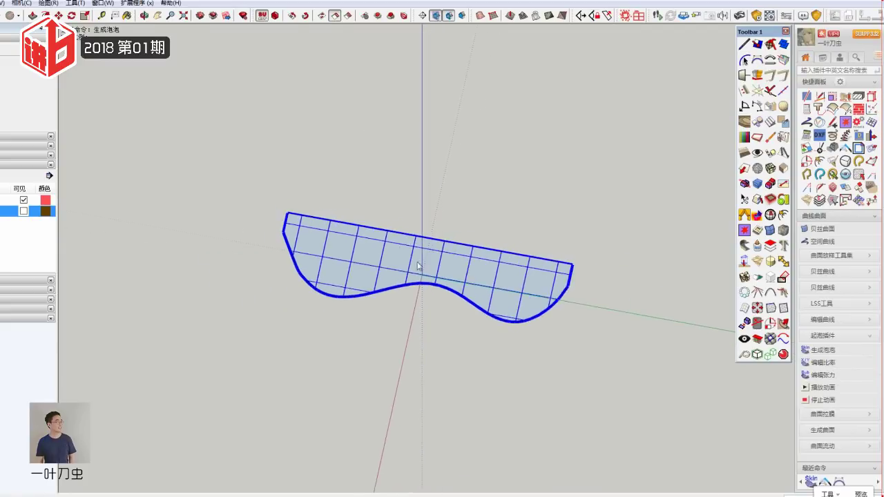
middle_click_drag(418, 256, 422, 256)
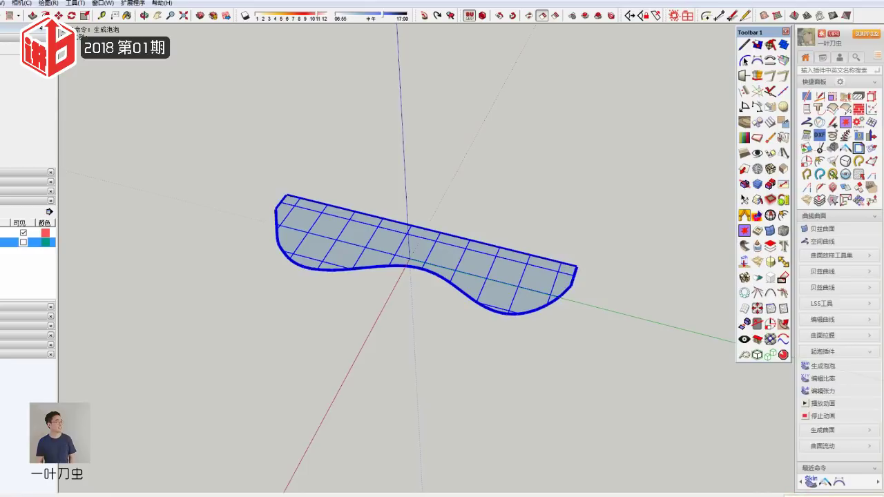
type("30")
key("Return")
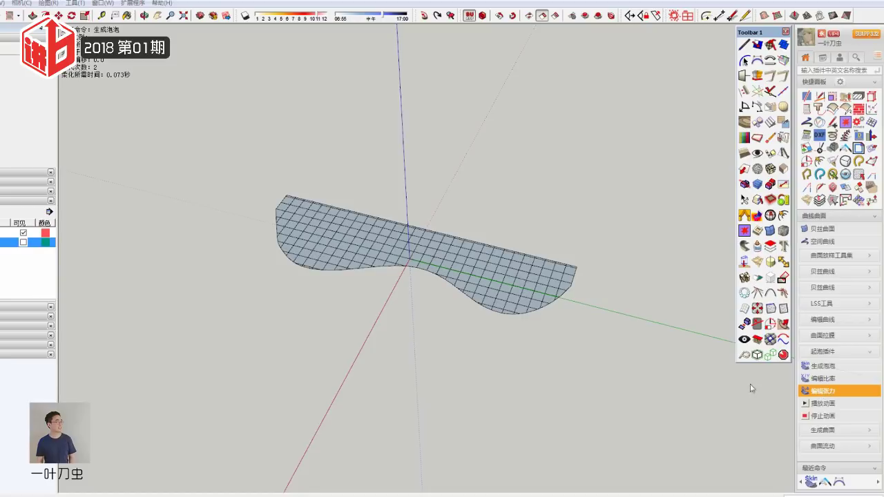
Step: Select the meshed surface and run edit-tension three times, orbiting to inspect the resulting bulge
left_click(417, 258)
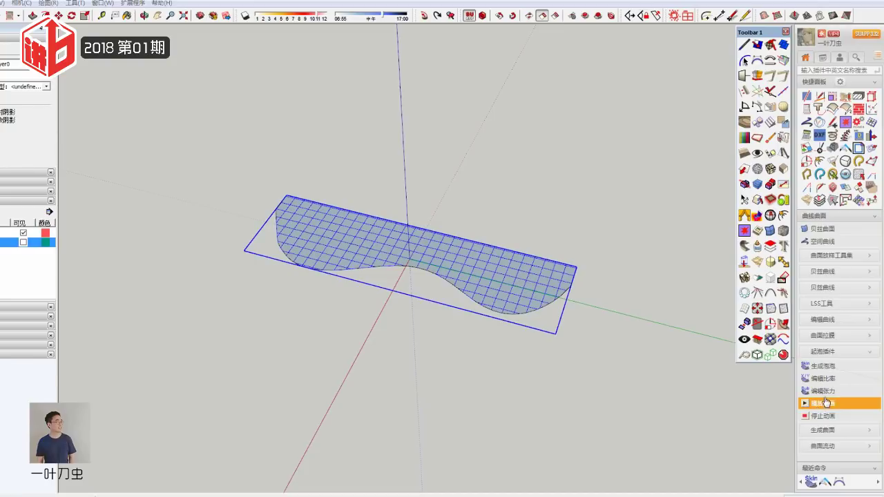
left_click(823, 392)
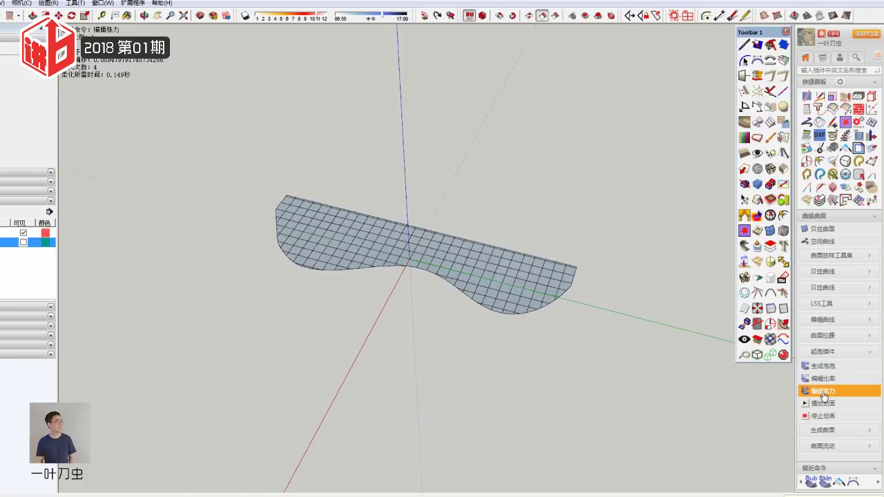
left_click(823, 391)
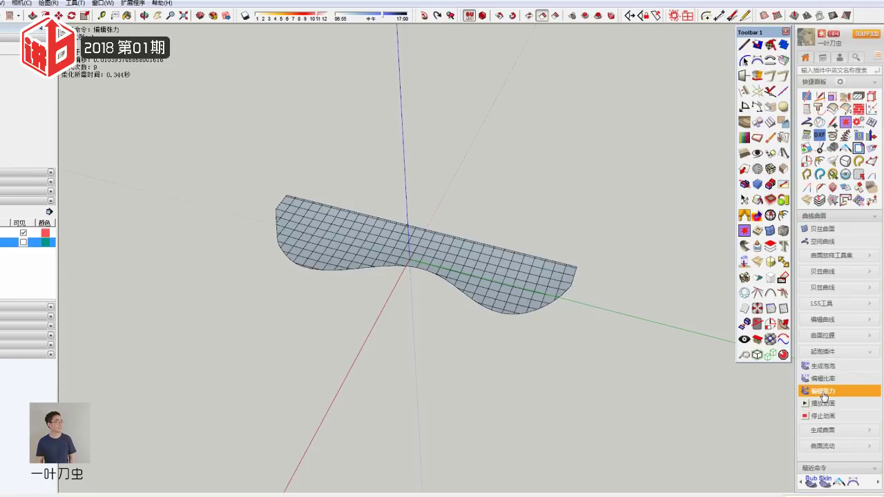
left_click(823, 394)
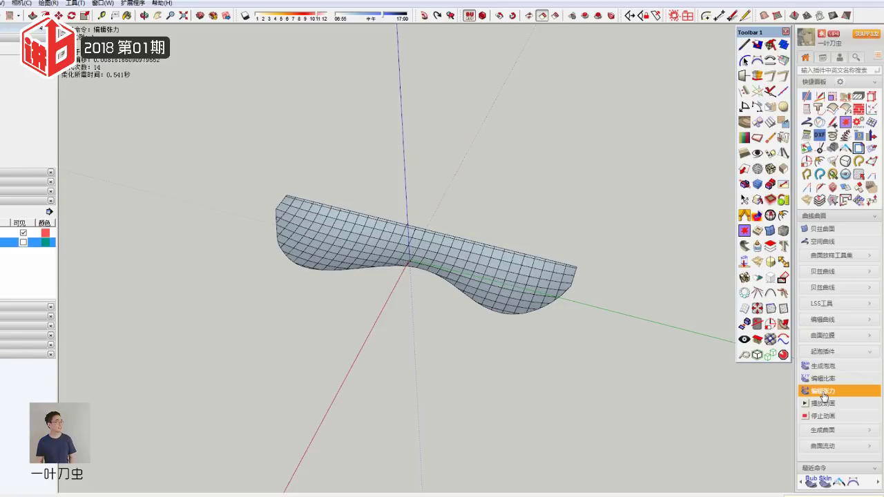
mouse_move(530, 362)
middle_mouse_down()
mouse_move(503, 179)
mouse_move(538, 335)
middle_mouse_up()
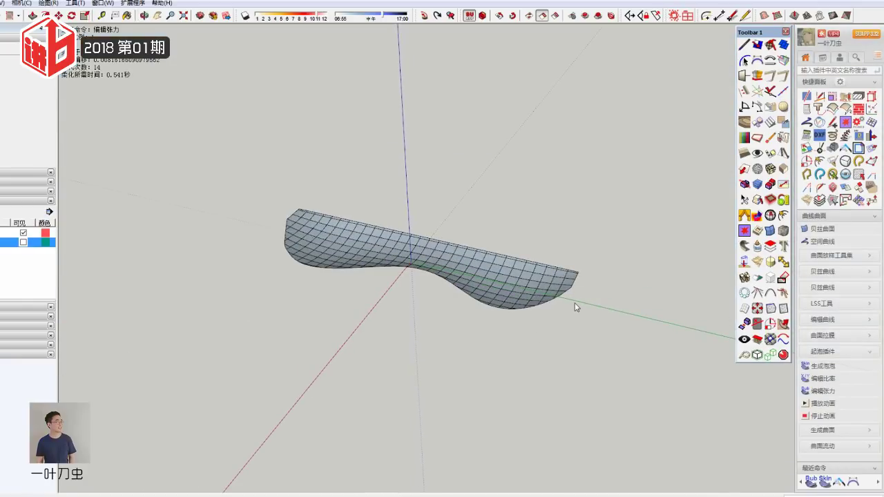
middle_click_drag(573, 301, 513, 301)
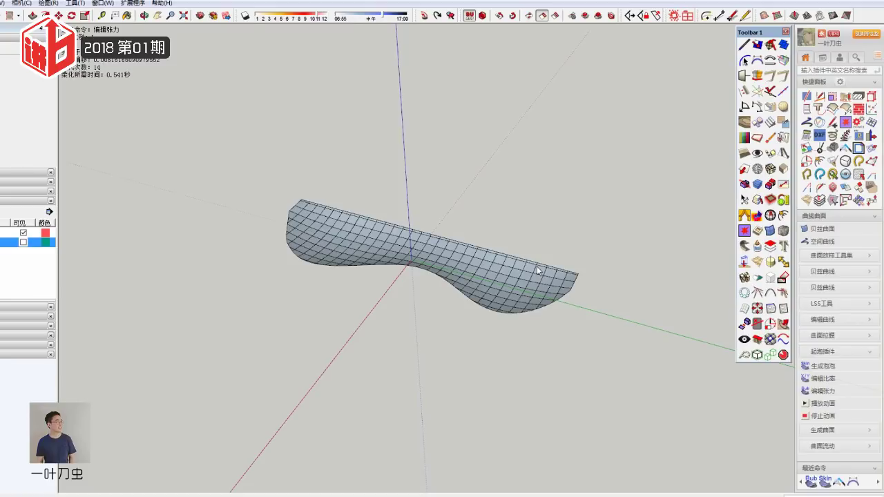
mouse_move(531, 309)
middle_mouse_down()
mouse_move(450, 54)
mouse_move(469, 134)
middle_mouse_up()
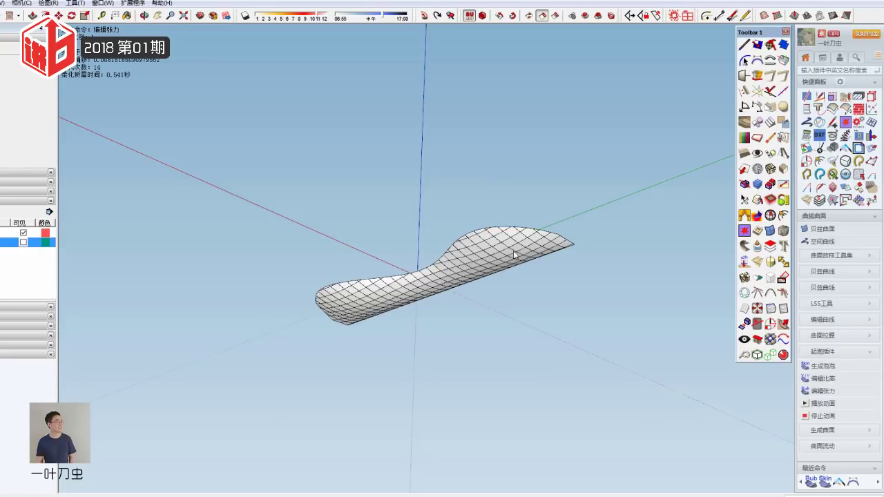
mouse_move(506, 255)
middle_mouse_down()
mouse_move(528, 385)
mouse_move(504, 331)
middle_mouse_up()
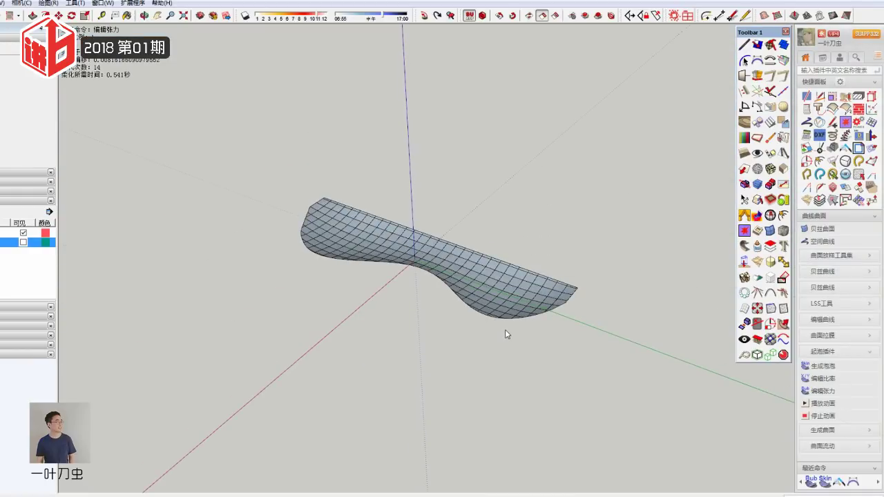
scroll(506, 262, "up", 2)
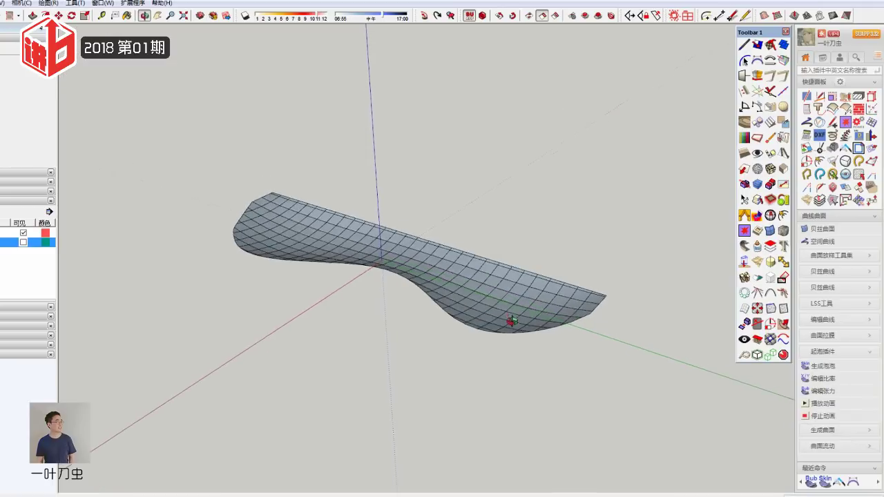
middle_click_drag(516, 354, 491, 224)
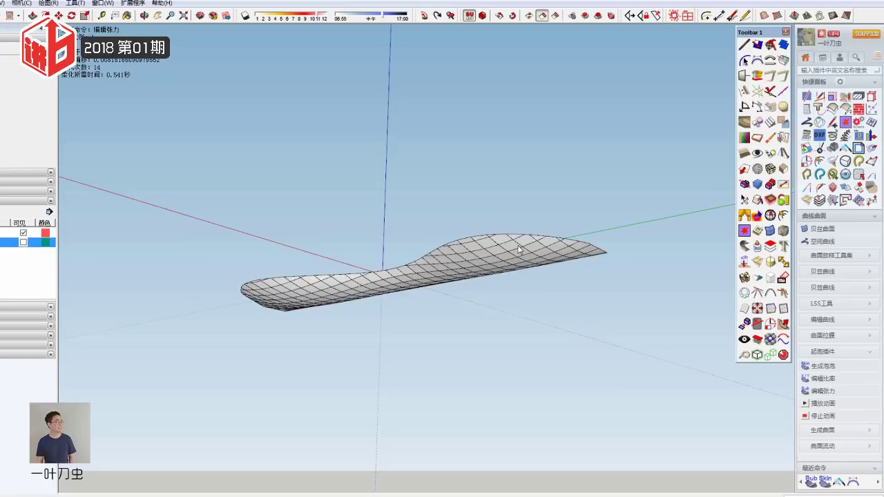
mouse_move(519, 250)
middle_mouse_down()
mouse_move(479, 179)
mouse_move(495, 254)
middle_mouse_up()
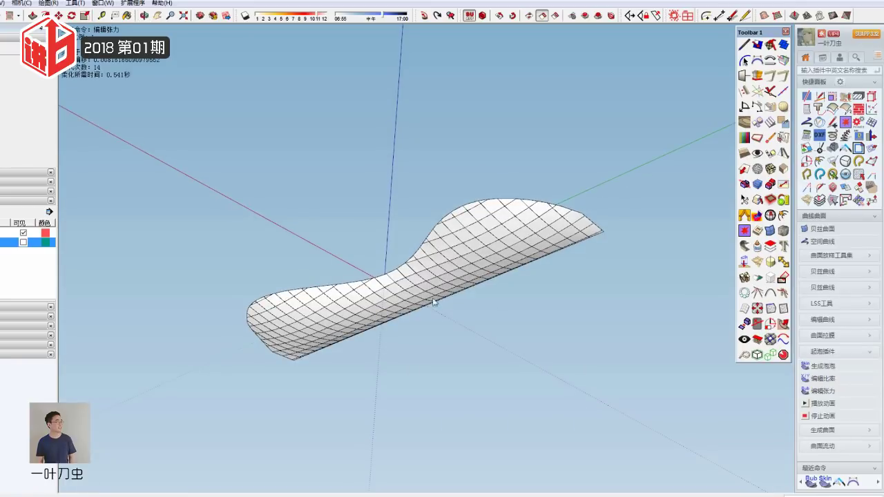
mouse_move(483, 216)
middle_mouse_down()
mouse_move(424, 276)
mouse_move(527, 285)
middle_mouse_up()
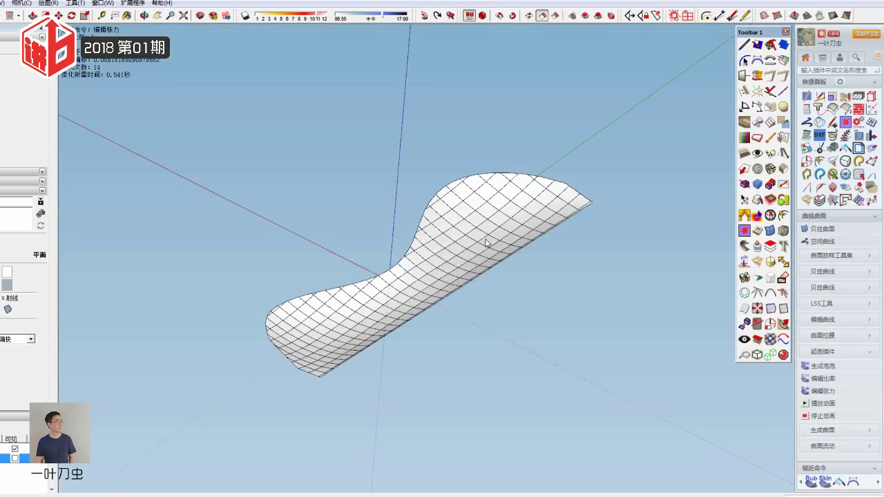
mouse_move(486, 243)
middle_mouse_down()
mouse_move(507, 380)
mouse_move(495, 280)
mouse_move(510, 318)
middle_mouse_up()
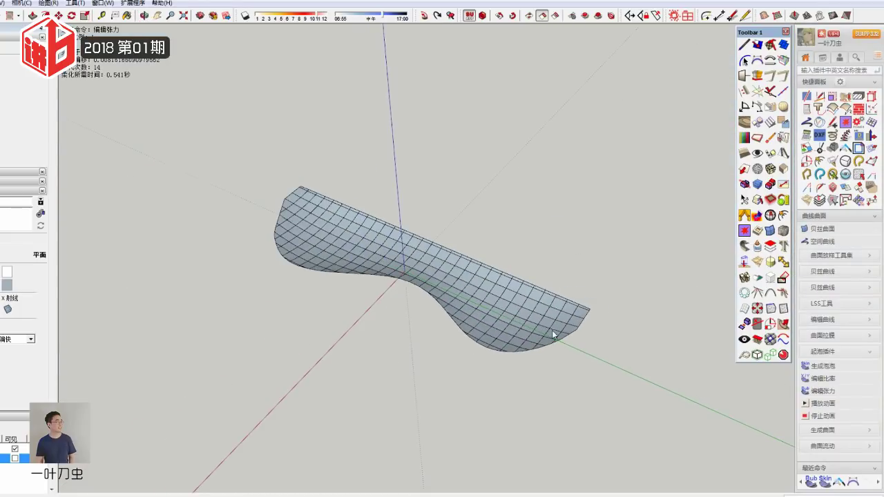
Step: Orbit around the membrane to check its bulge, then restart the tension solve
middle_click_drag(545, 327, 500, 255)
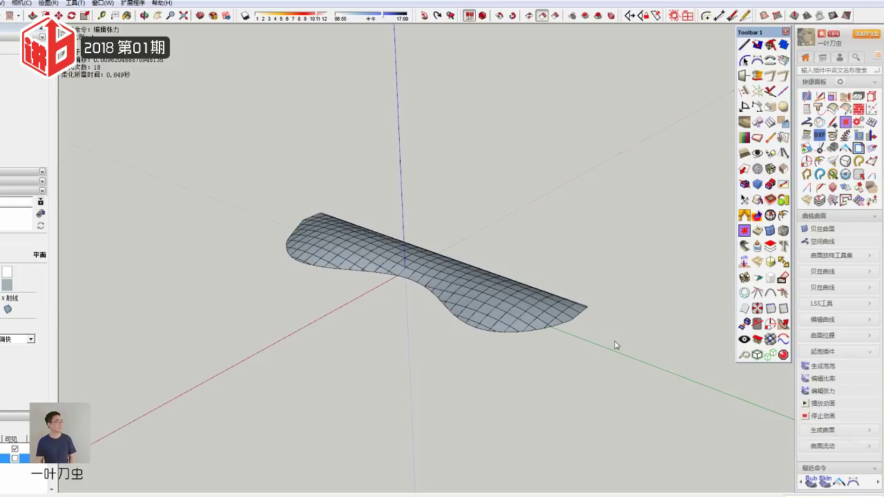
mouse_move(616, 345)
middle_mouse_down()
mouse_move(536, 283)
mouse_move(537, 237)
mouse_move(566, 345)
mouse_move(564, 333)
middle_mouse_up()
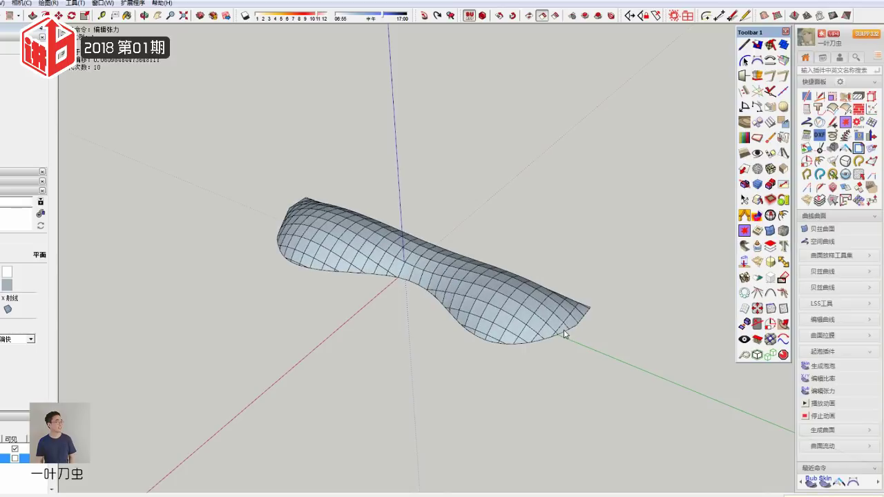
mouse_move(564, 334)
middle_mouse_down()
mouse_move(529, 325)
mouse_move(596, 146)
mouse_move(557, 180)
mouse_move(264, 213)
mouse_move(582, 339)
middle_mouse_up()
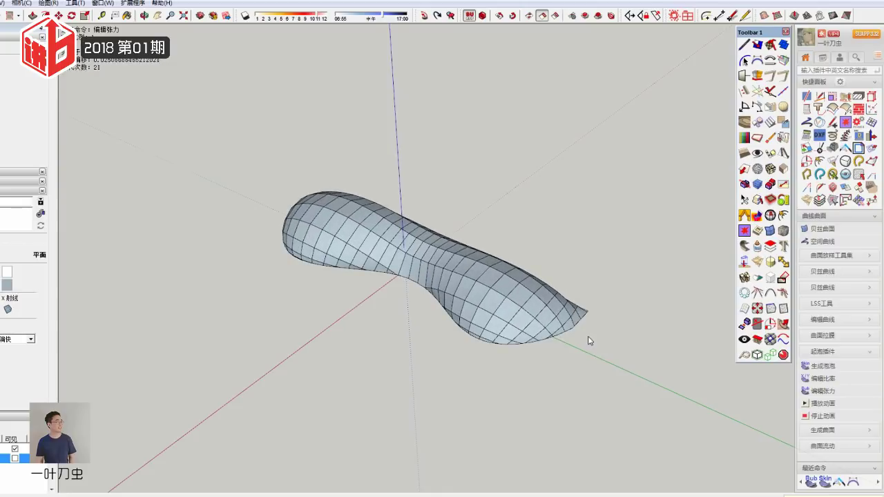
mouse_move(589, 341)
middle_mouse_down()
mouse_move(526, 192)
mouse_move(694, 165)
mouse_move(412, 254)
mouse_move(442, 308)
mouse_move(445, 260)
mouse_move(372, 282)
mouse_move(642, 315)
mouse_move(558, 330)
middle_mouse_up()
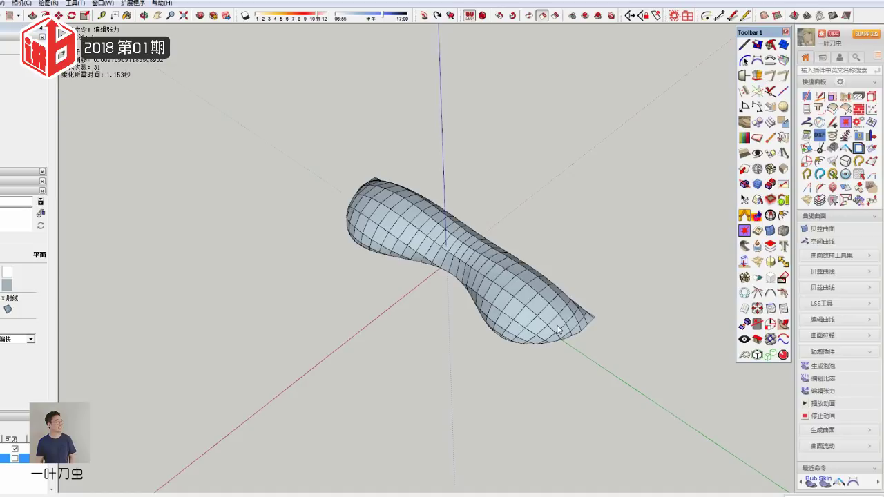
key("Up")
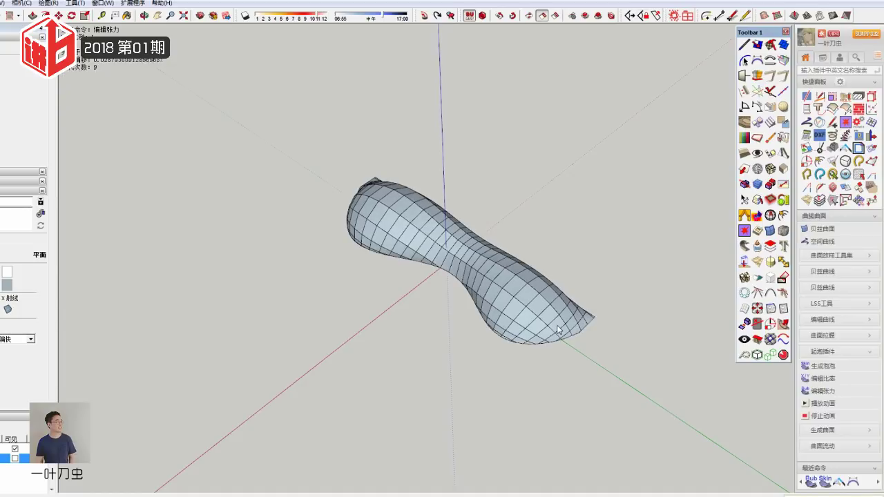
middle_click_drag(558, 330, 552, 259)
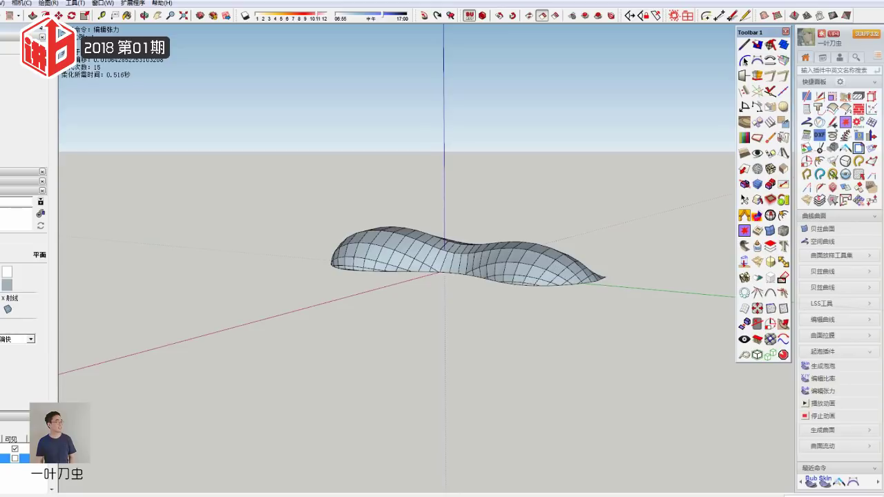
Step: Enter the canopy mesh group to check its face options, then exit and reselect the mesh
middle_click_drag(463, 254, 497, 312)
left_click(527, 255)
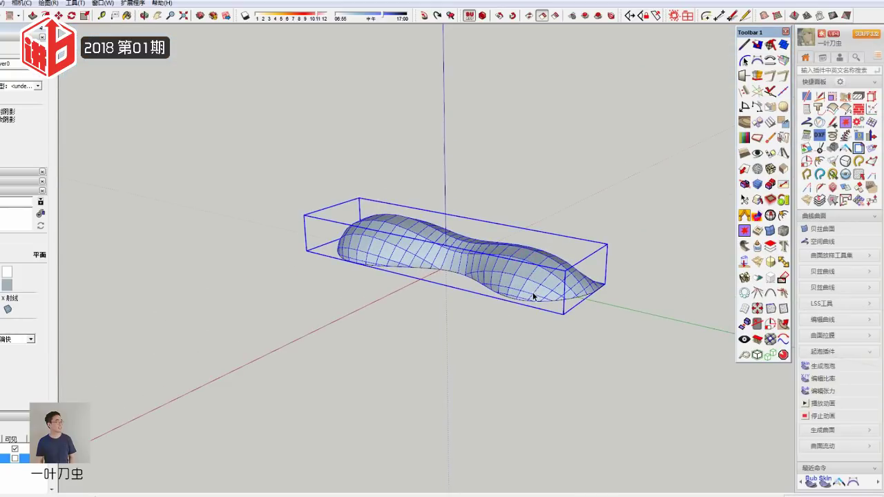
middle_click_drag(532, 293, 529, 134)
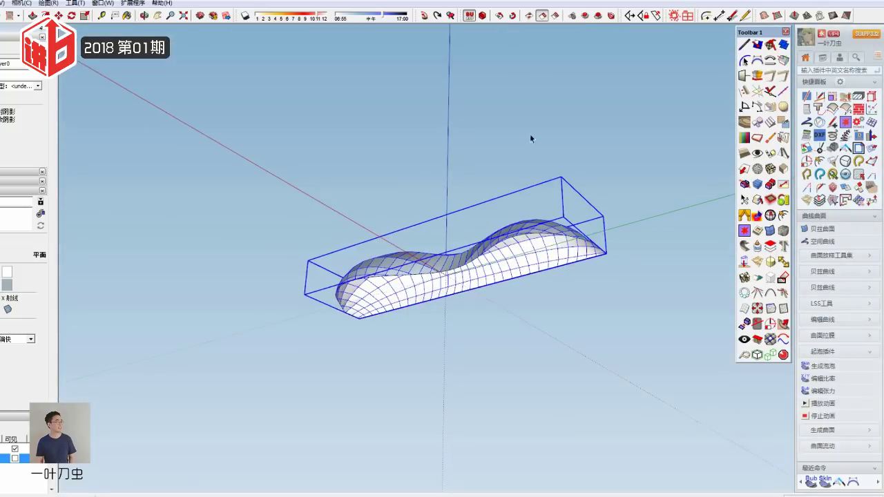
double_click(516, 250)
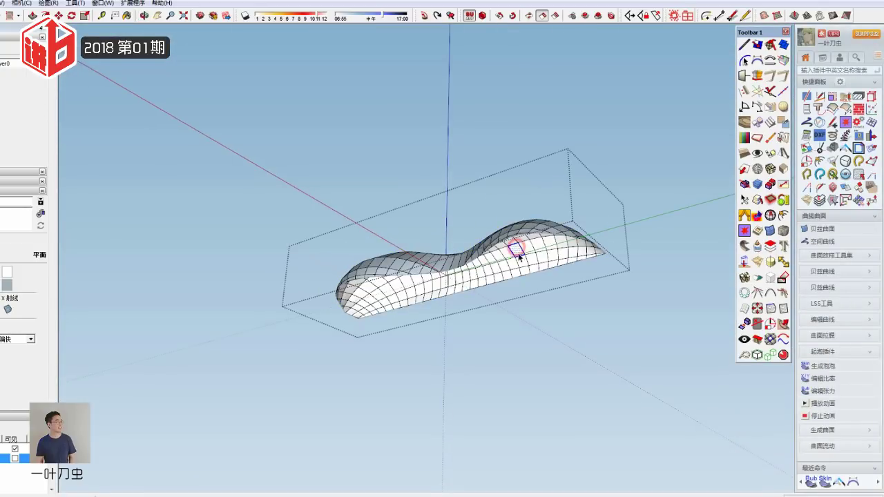
right_click(518, 250)
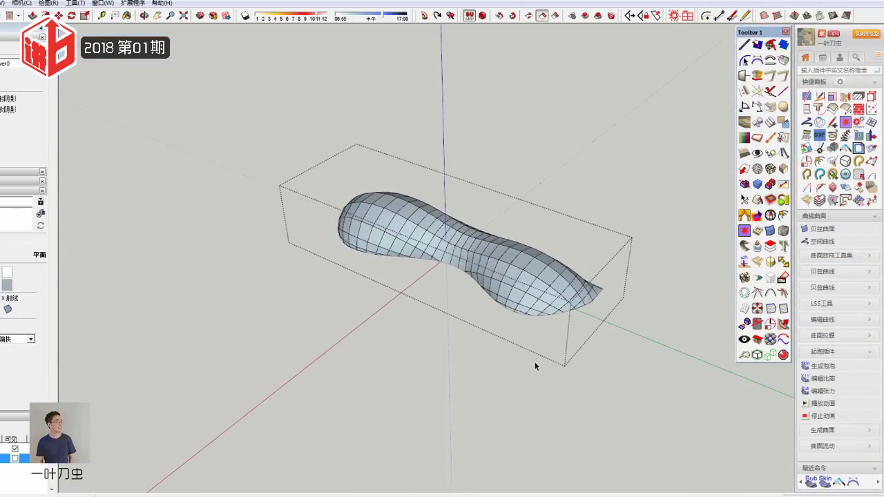
left_click(565, 204)
middle_click_drag(562, 191, 454, 233)
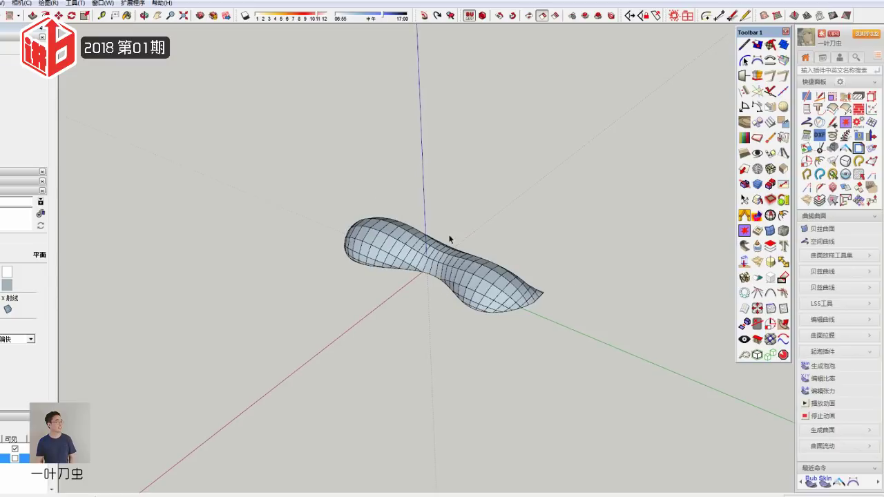
scroll(429, 252, "up", 3)
left_click(429, 252)
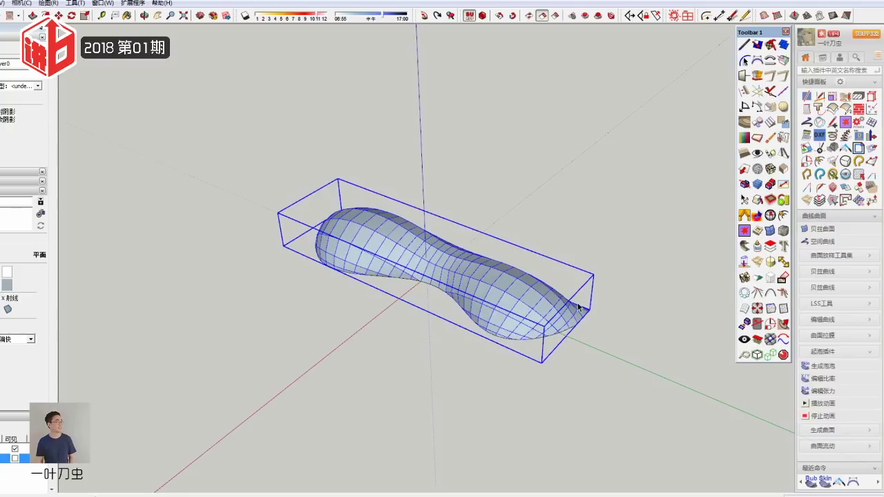
mouse_move(579, 306)
middle_mouse_down()
mouse_move(134, 282)
mouse_move(543, 310)
middle_mouse_up()
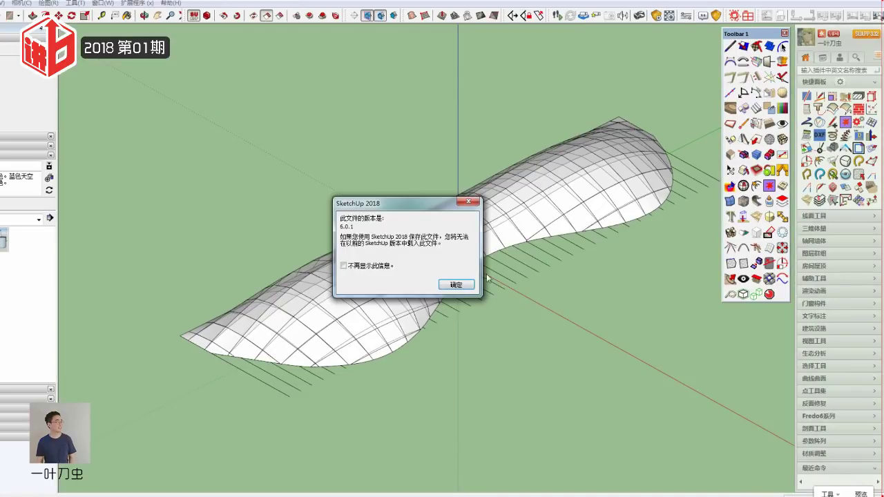
Step: Dismiss the load warning, copy the surface group up and right with Move+Ctrl, and reposition the original
left_click(490, 279)
mouse_move(467, 286)
middle_mouse_down()
mouse_move(400, 325)
mouse_move(346, 272)
mouse_move(405, 292)
mouse_move(558, 258)
mouse_move(388, 327)
mouse_move(504, 261)
mouse_move(508, 300)
mouse_move(535, 294)
middle_mouse_up()
left_click(529, 285)
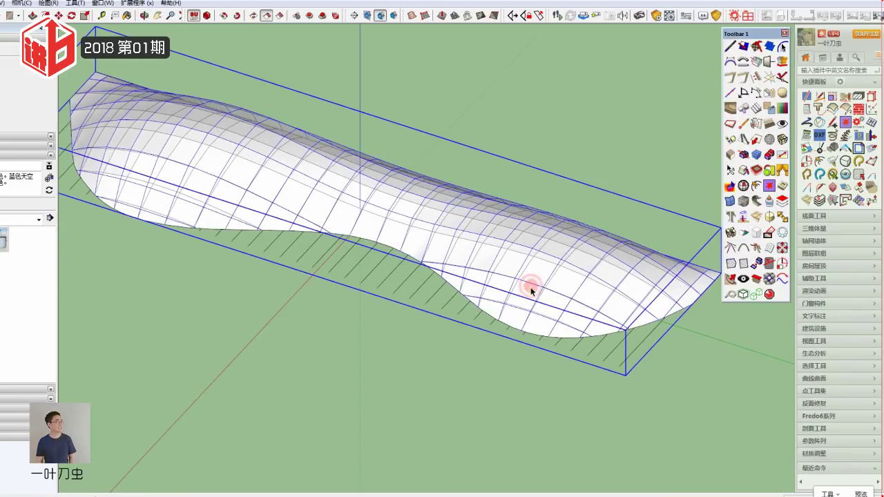
scroll(502, 177, "down", 3)
scroll(469, 310, "down", 2)
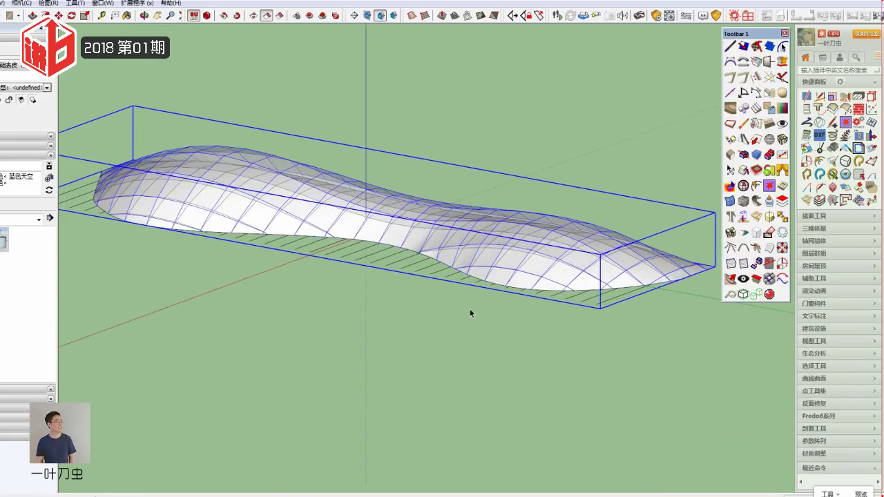
scroll(446, 381, "down", 2)
middle_click_drag(445, 381, 512, 310)
left_click(513, 310)
key("ctrl")
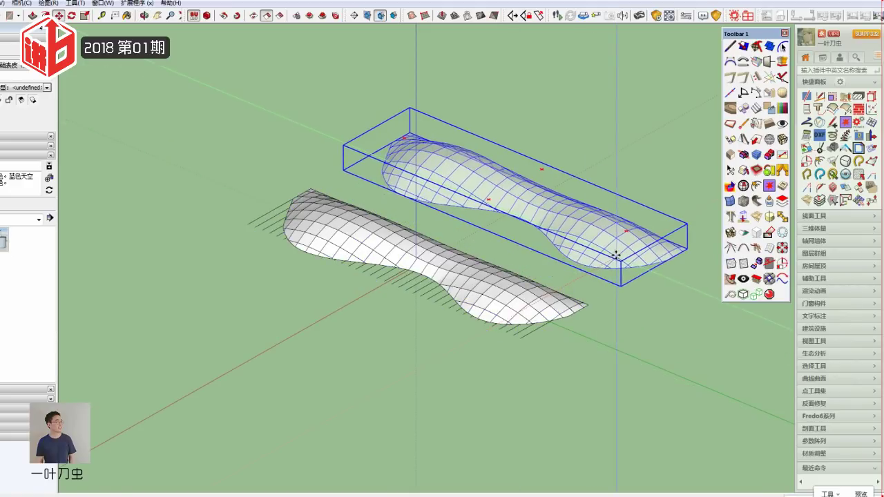
left_click(614, 256)
left_click(523, 327)
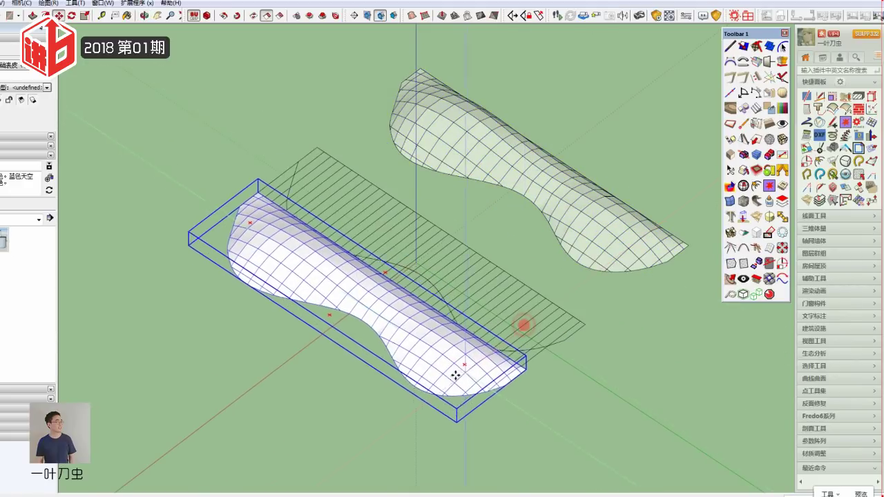
left_click(411, 411)
Step: Orbit around both surfaces to inspect them from overhead and other angles
middle_click_drag(404, 414, 470, 223)
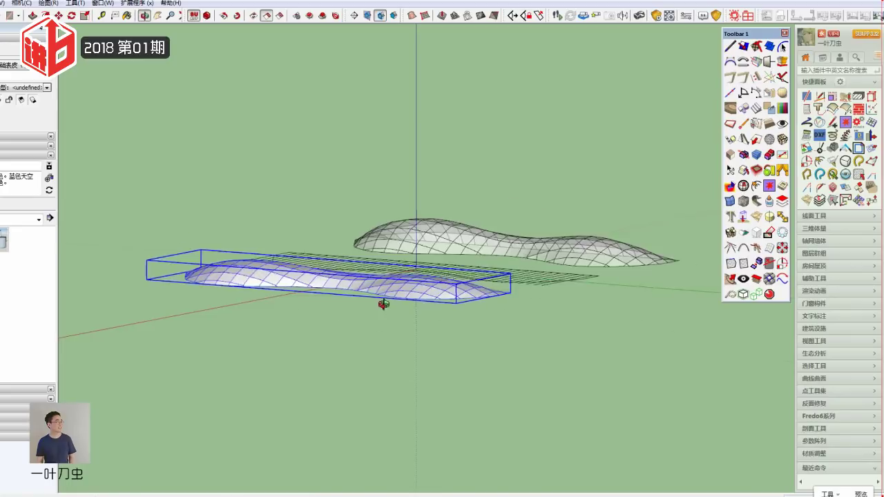
mouse_move(385, 299)
middle_mouse_down()
mouse_move(574, 286)
mouse_move(331, 302)
mouse_move(605, 262)
mouse_move(540, 306)
middle_mouse_up()
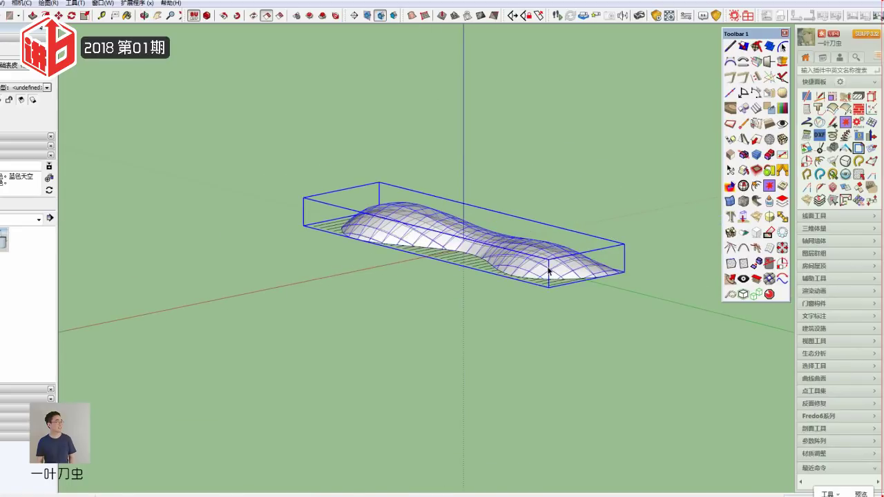
scroll(559, 218, "up", 3)
left_click(571, 179)
mouse_move(331, 256)
middle_mouse_down()
mouse_move(473, 270)
mouse_move(412, 304)
mouse_move(422, 301)
mouse_move(430, 252)
mouse_move(419, 292)
middle_mouse_up()
scroll(371, 329, "up", 3)
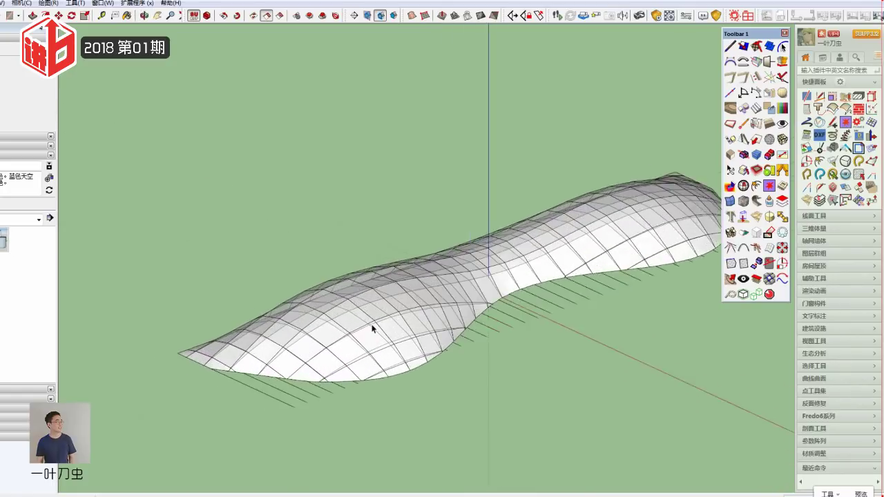
scroll(338, 301, "up", 2)
left_click(337, 302)
left_click(337, 302)
middle_click_drag(311, 168, 386, 351)
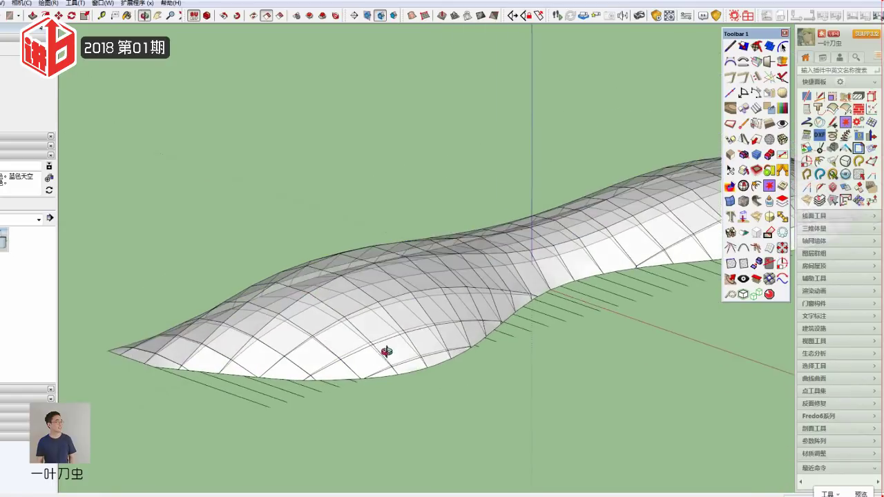
Step: Switch to the grey style, change the camera setting, and orbit down to eye level against the sky
left_click(2, 241)
mouse_move(404, 292)
middle_mouse_down()
mouse_move(253, 332)
mouse_move(296, 355)
middle_mouse_up()
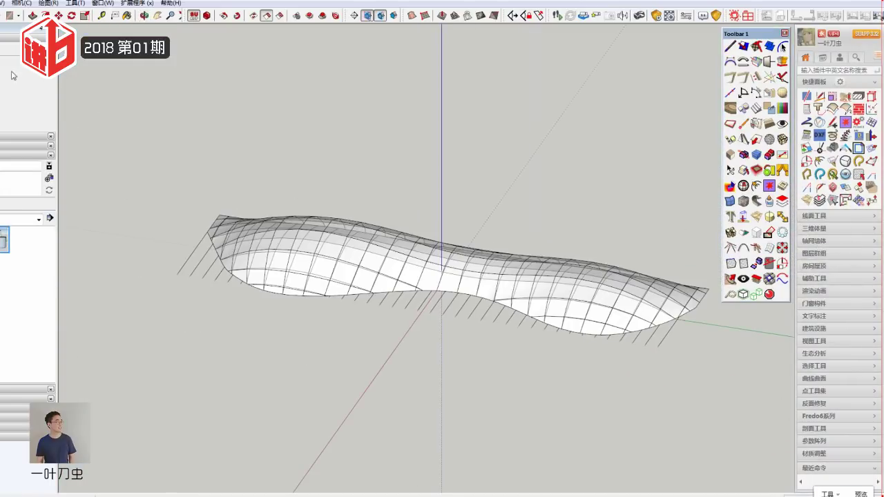
left_click(15, 6)
left_click(35, 32)
scroll(526, 262, "up", 3)
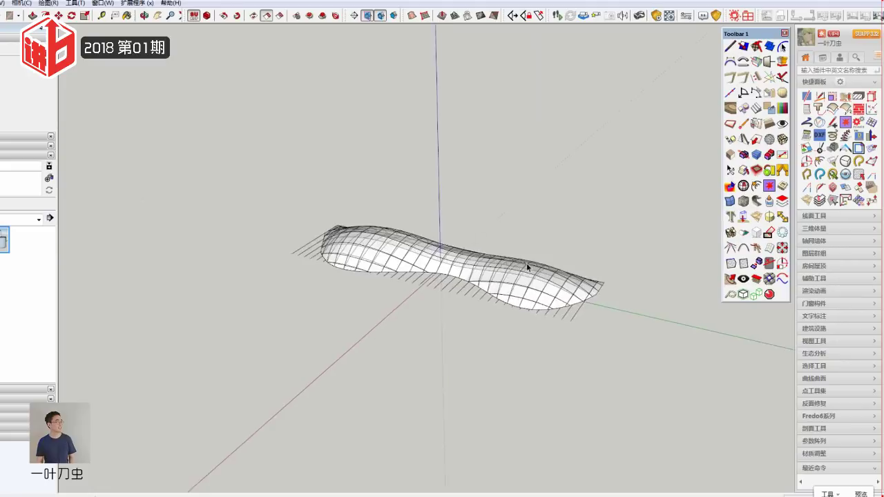
scroll(539, 281, "up", 3)
mouse_move(539, 280)
middle_mouse_down()
mouse_move(518, 290)
mouse_move(518, 365)
mouse_move(527, 331)
mouse_move(470, 264)
mouse_move(442, 290)
middle_mouse_up()
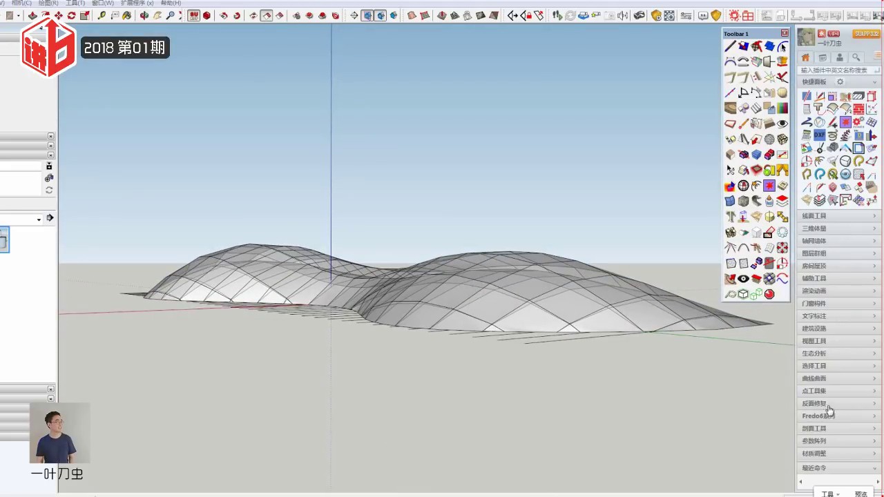
Step: Expand the 曲线曲面 group and its 起泡插件 commands, then bring up the ribbed building reference photo
left_click(834, 377)
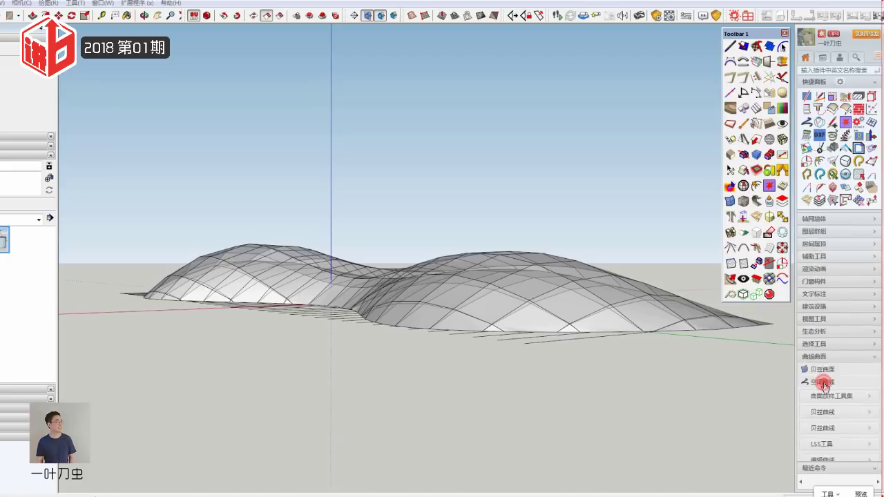
left_click(820, 336)
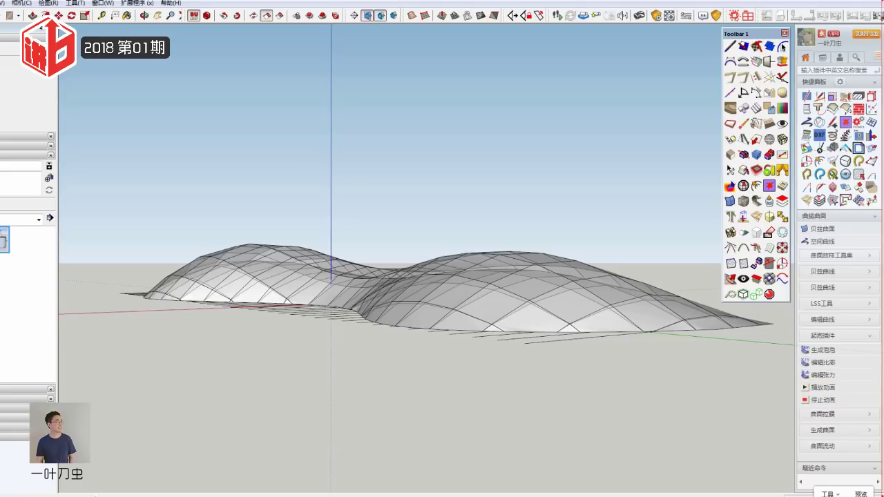
left_click(784, 33)
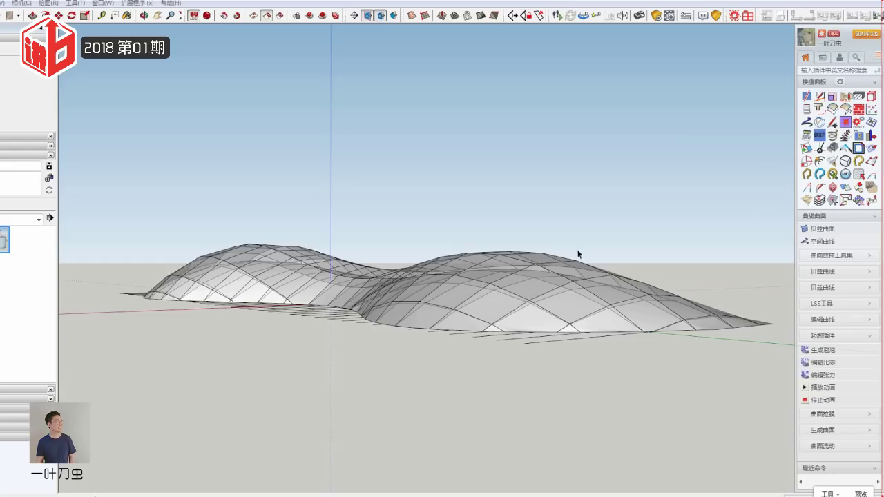
Step: Return to SketchUp and select the canopy surface
left_click(486, 287)
Step: From a low side view, stack a Move+Ctrl copy of the surface above the original and lift it
scroll(518, 251, "up", 2)
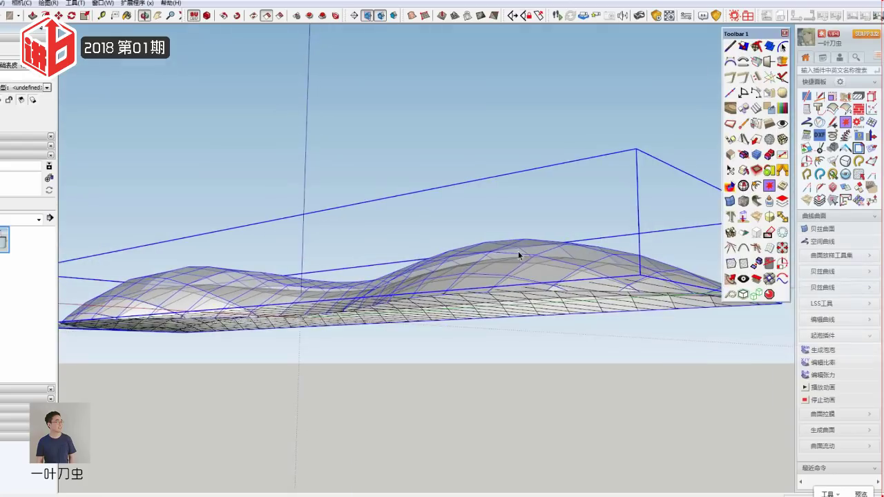
middle_click_drag(450, 254, 504, 318)
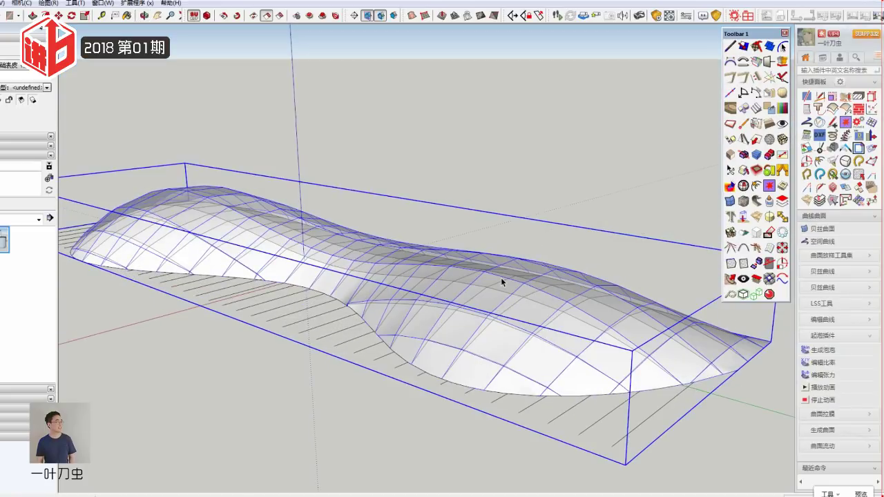
middle_click_drag(501, 277, 601, 375)
scroll(556, 335, "down", 3)
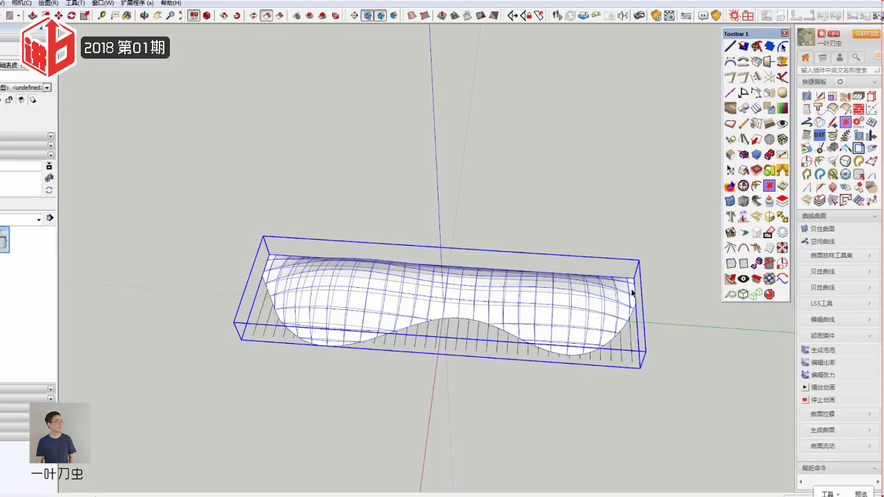
middle_click_drag(633, 292, 533, 293)
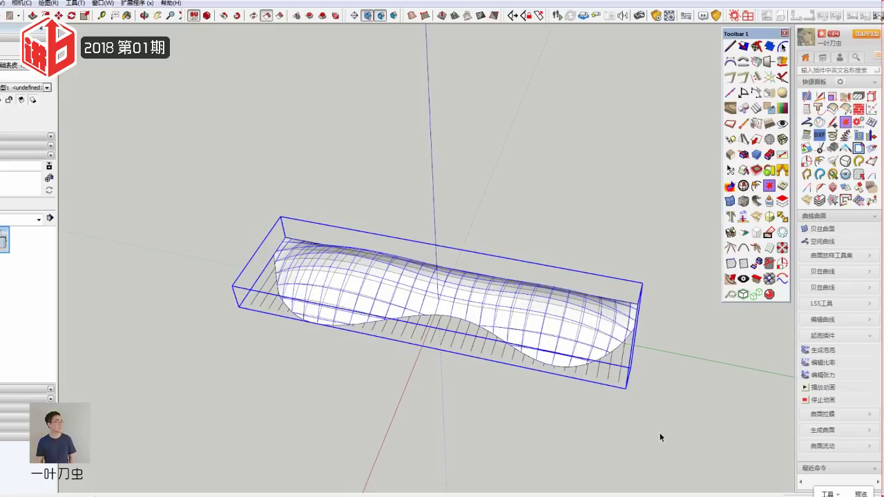
middle_click_drag(666, 417, 509, 311)
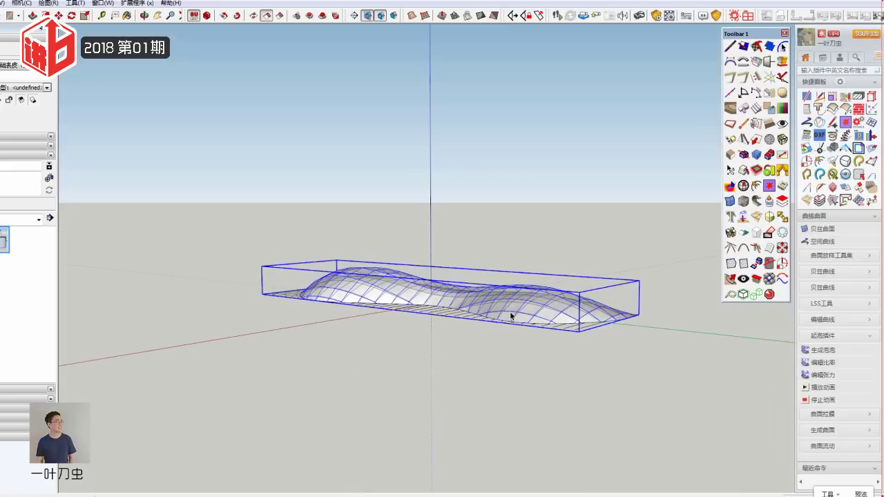
mouse_move(590, 303)
middle_mouse_down()
mouse_move(488, 353)
mouse_move(416, 319)
middle_mouse_up()
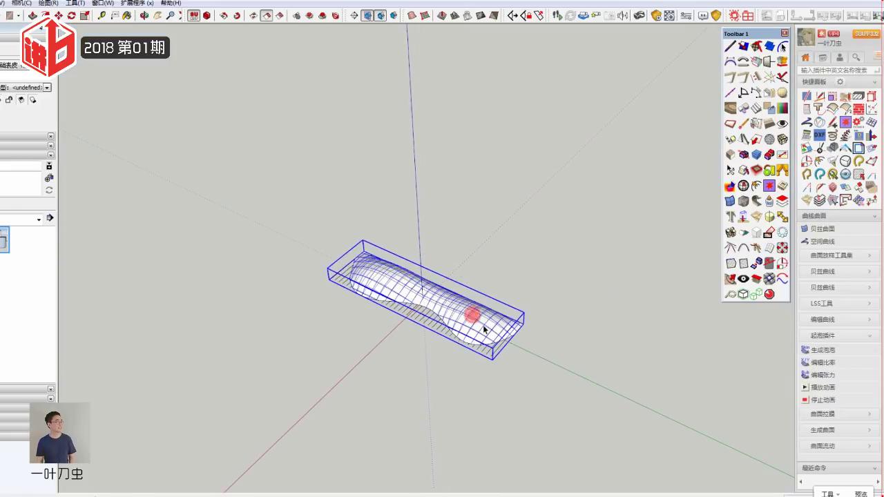
key("m")
key("ctrl")
left_click(475, 317)
left_click(503, 296)
left_click(479, 325)
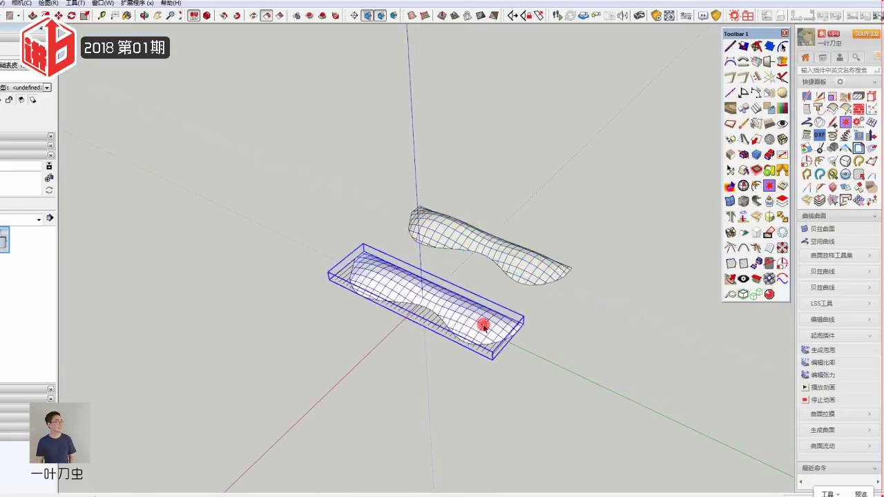
left_click(567, 230)
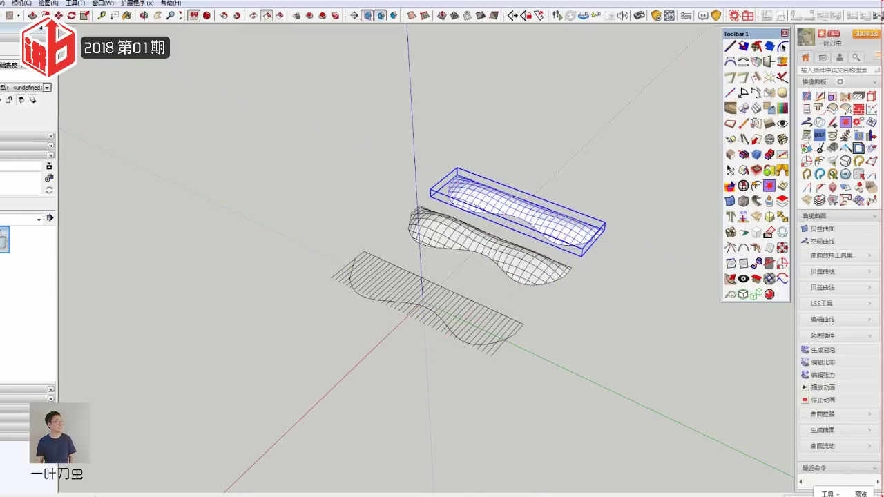
Step: Open the Layers list and hide the boxed surface and upper mesh surface layers
left_click(5, 397)
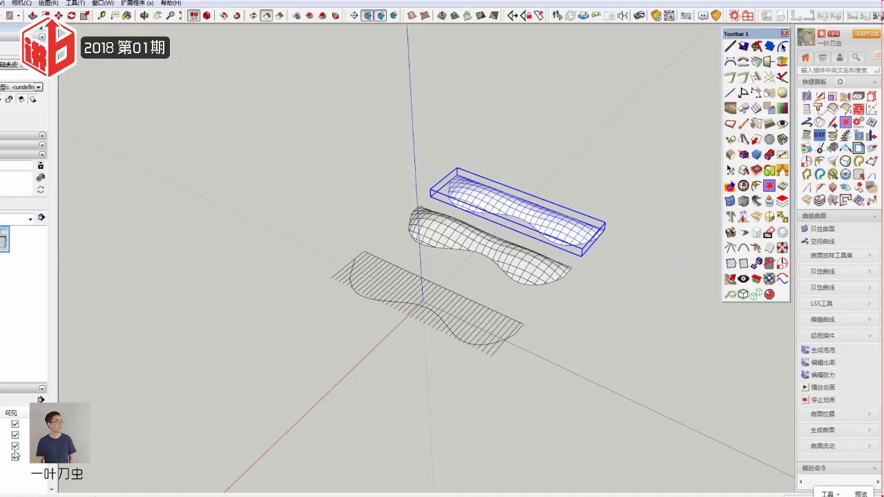
left_click(15, 457)
left_click(15, 446)
Step: Hide the hatched surface's layer, then try scaling the boundary curve and cancel it
left_click(16, 435)
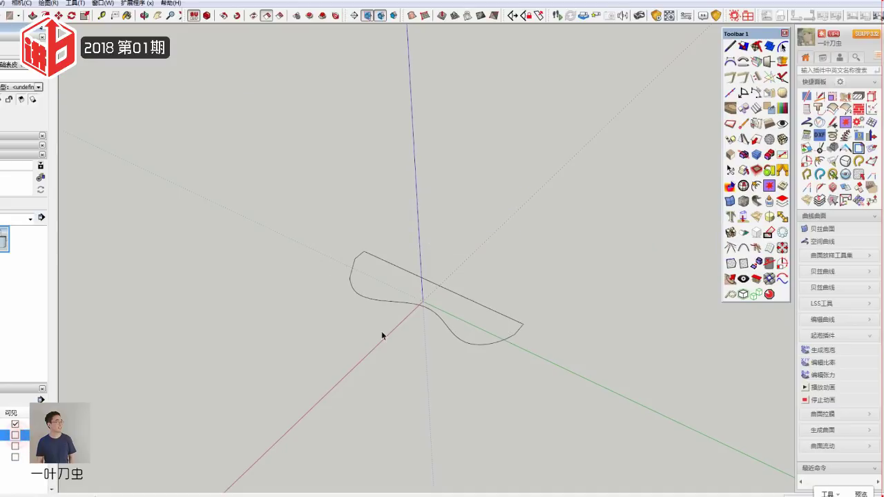
left_click(441, 321)
key("s")
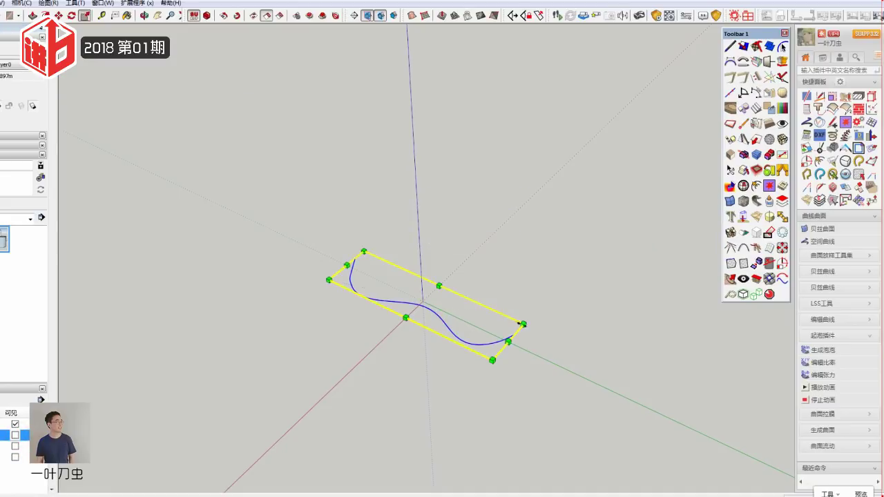
mouse_move(519, 323)
left_mouse_down()
mouse_move(471, 324)
mouse_move(751, 303)
left_mouse_up()
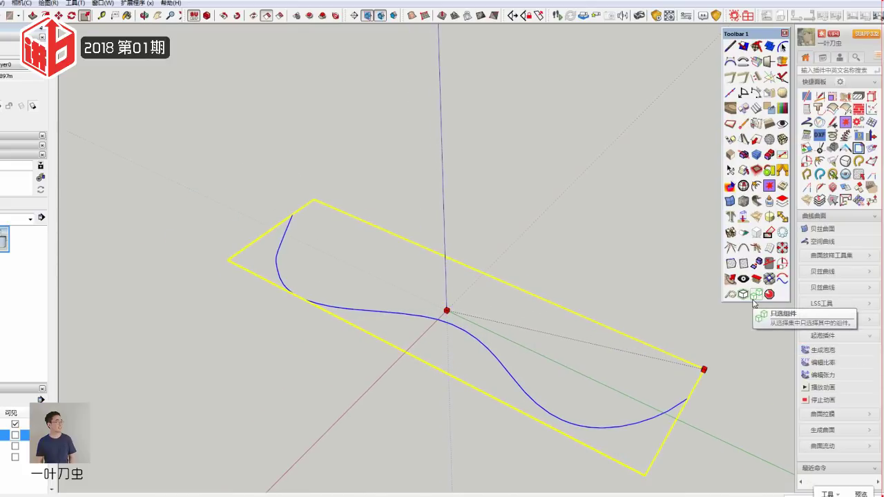
key("Escape")
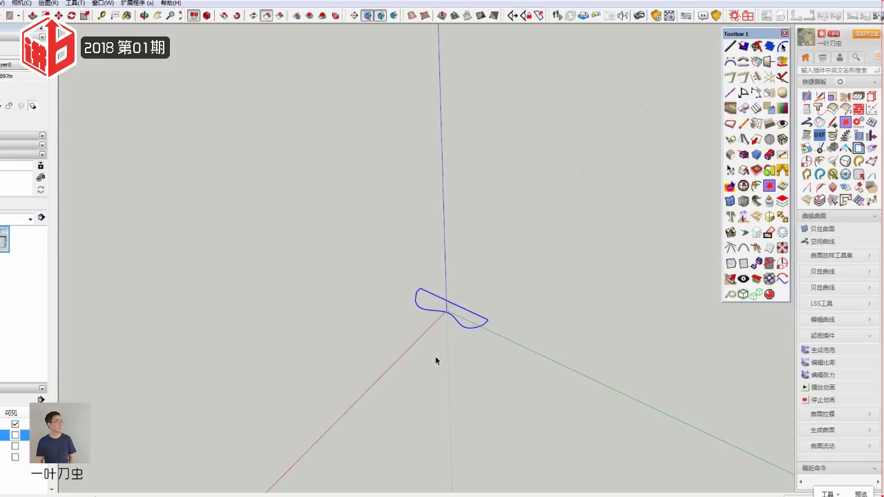
Step: Turn the hatch layer back on and edit tension, orbiting to a side view of the canopy
scroll(460, 325, "up", 1)
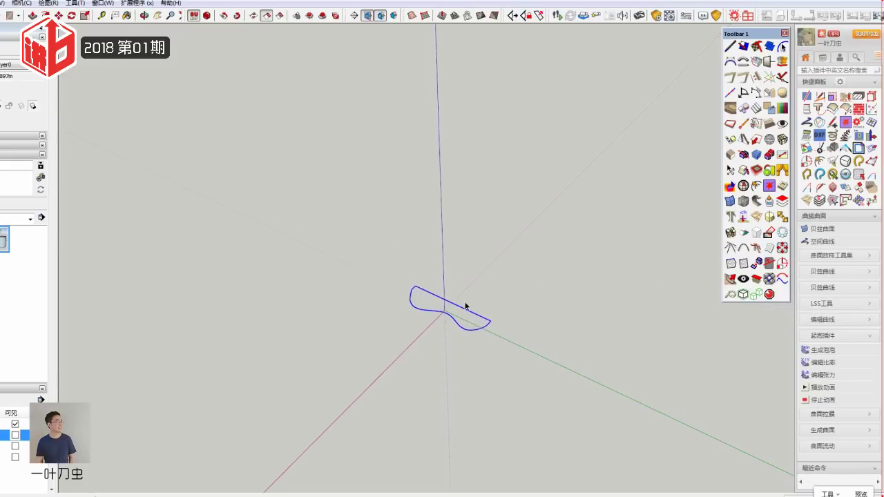
scroll(467, 306, "up", 2)
left_click(822, 375)
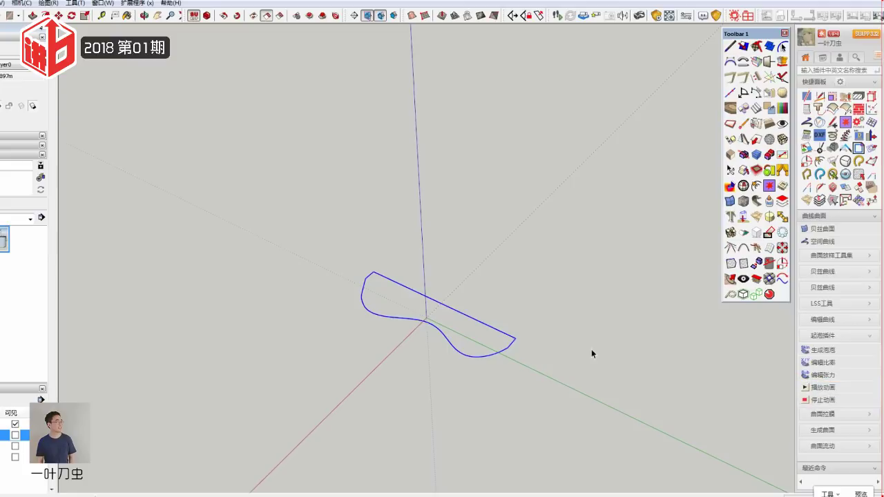
left_click(503, 341)
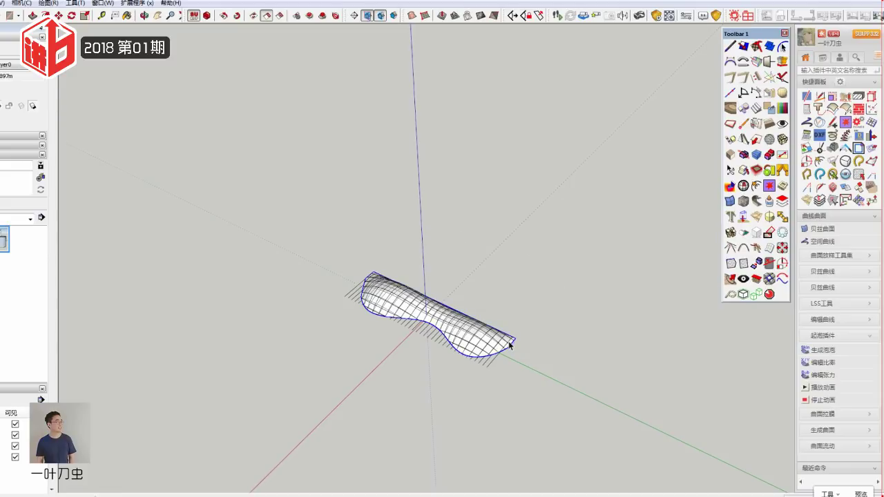
scroll(450, 299, "up", 3)
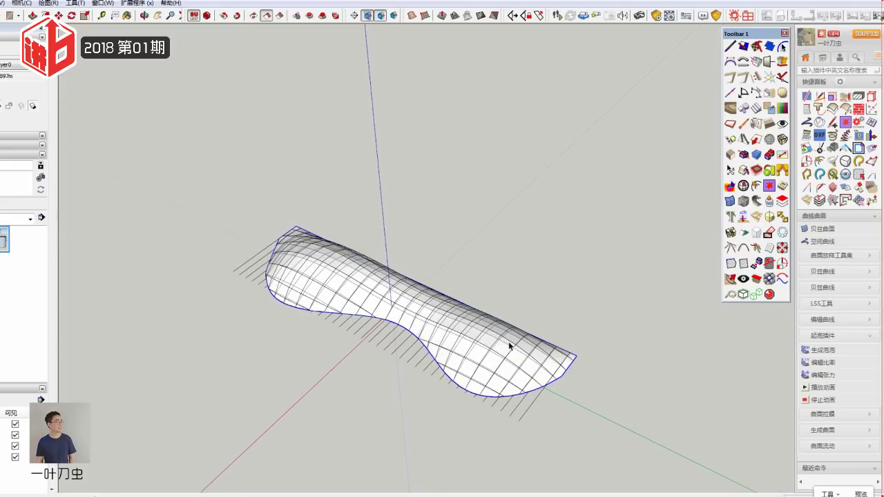
middle_click_drag(510, 343, 433, 307)
mouse_move(540, 361)
middle_mouse_down()
mouse_move(592, 321)
mouse_move(613, 330)
mouse_move(580, 405)
middle_mouse_up()
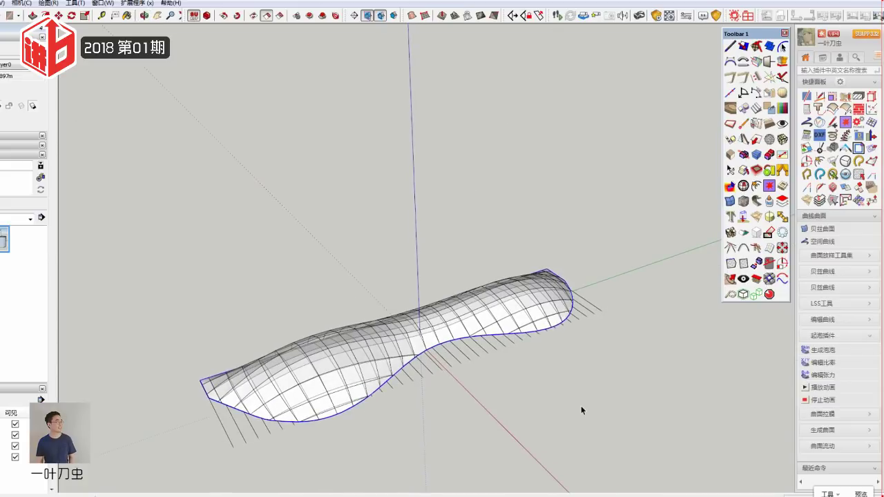
Step: Select the canopy surface and orbit down to a low eye level
left_click(784, 33)
left_click(561, 203)
mouse_move(562, 203)
middle_mouse_down()
mouse_move(399, 332)
mouse_move(477, 234)
middle_mouse_up()
scroll(407, 328, "up", 3)
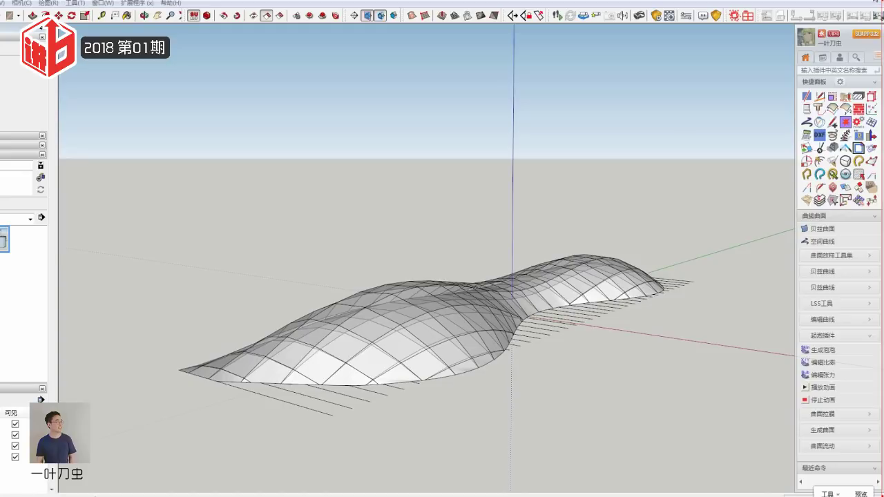
left_click(433, 314)
scroll(401, 321, "up", 3)
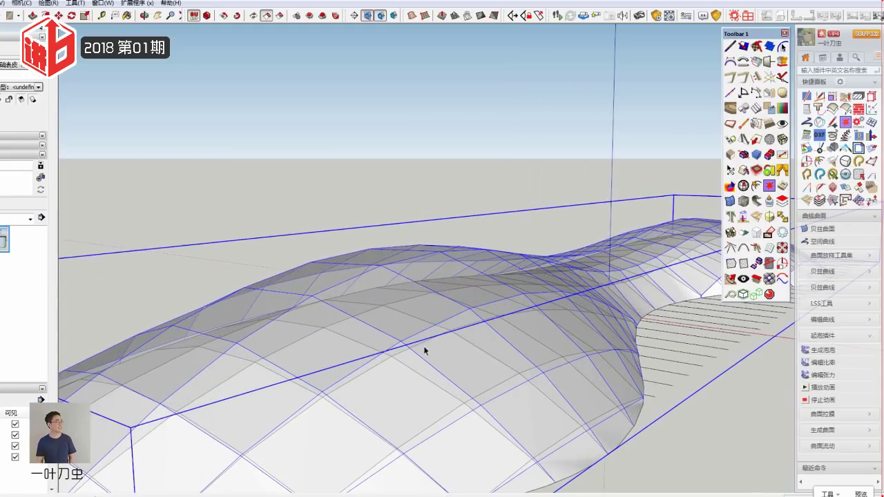
mouse_move(424, 350)
middle_mouse_down()
mouse_move(454, 325)
mouse_move(478, 285)
mouse_move(483, 329)
middle_mouse_up()
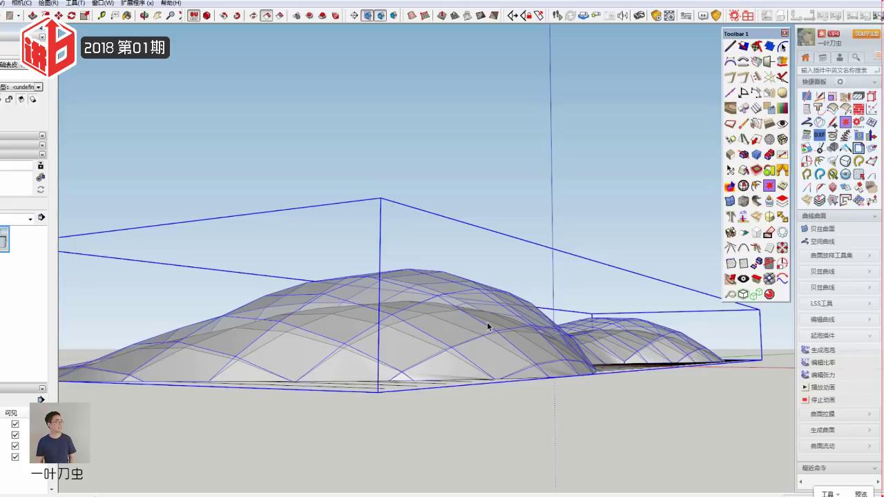
Step: Pull the Edit Tension (编辑张力) frame down to flatten the canopy domes, then view obliquely
left_click(831, 378)
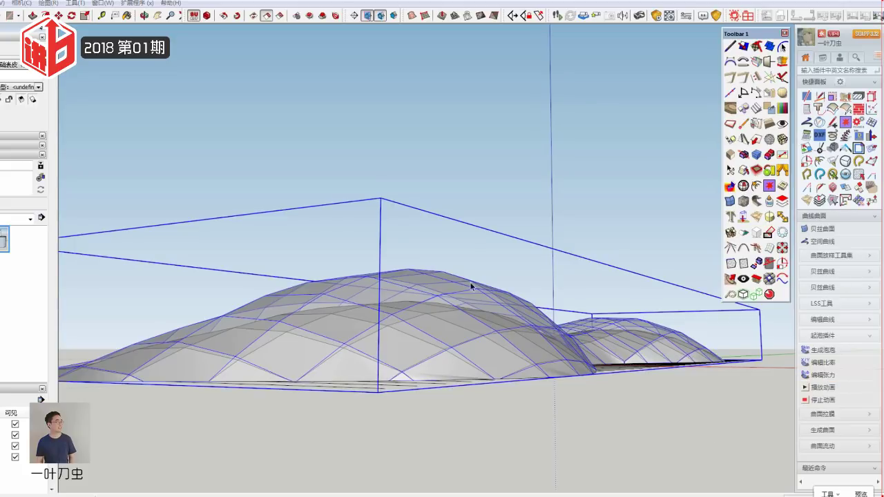
scroll(421, 276, "down", 2)
left_click(390, 359)
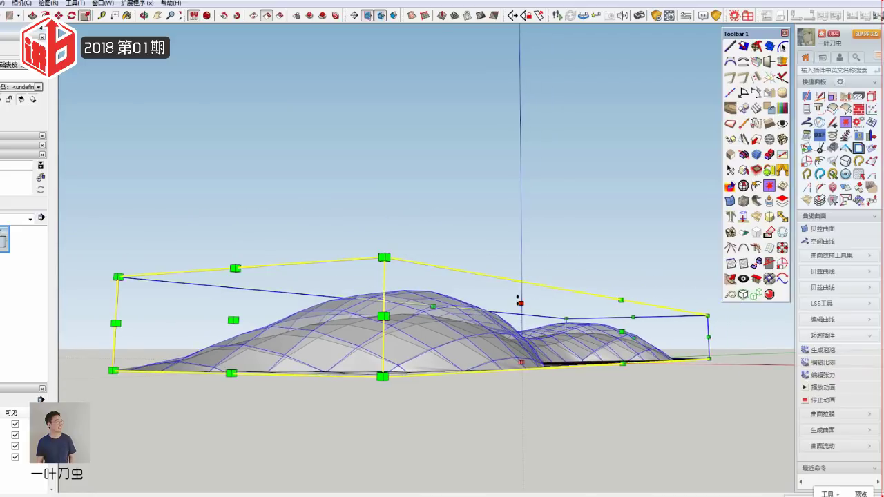
mouse_move(520, 302)
left_mouse_down()
mouse_move(519, 320)
mouse_move(518, 307)
left_mouse_up()
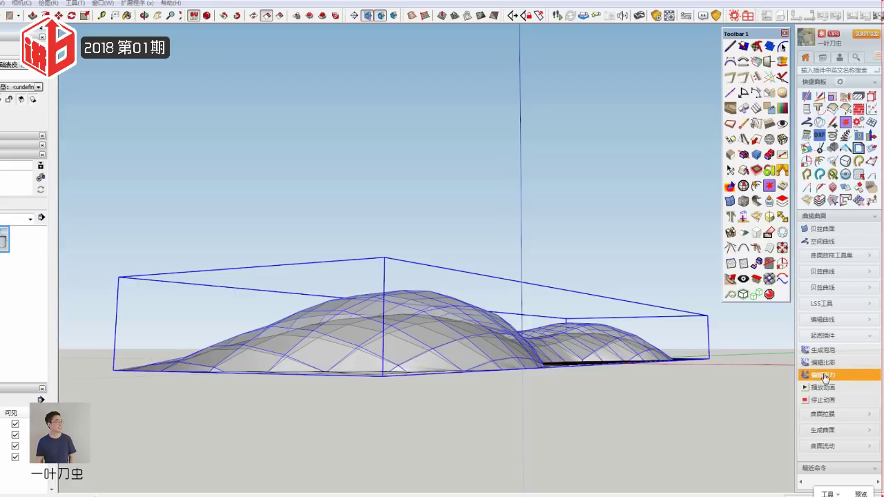
middle_click_drag(485, 359, 470, 422)
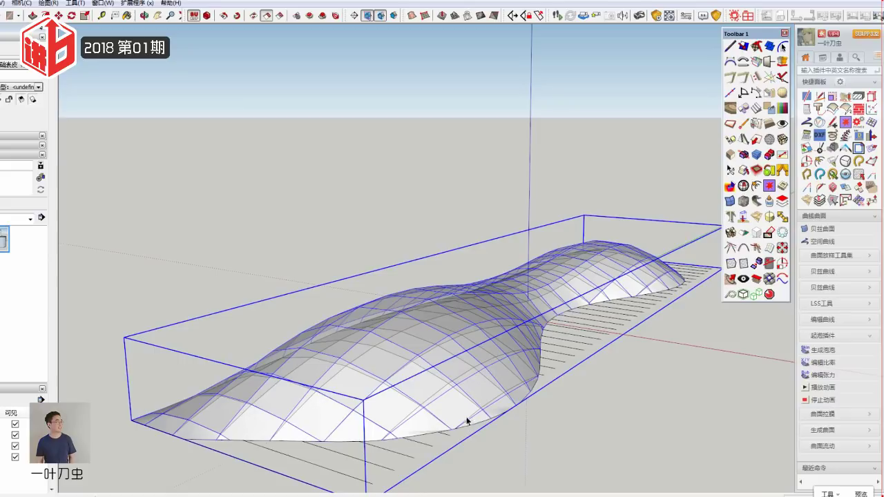
Step: Activate the Paint Bucket (B) and orbit around the canopy surface
scroll(370, 375, "down", 3)
mouse_move(395, 355)
middle_mouse_down()
mouse_move(352, 394)
mouse_move(394, 350)
middle_mouse_up()
scroll(394, 345, "up", 2)
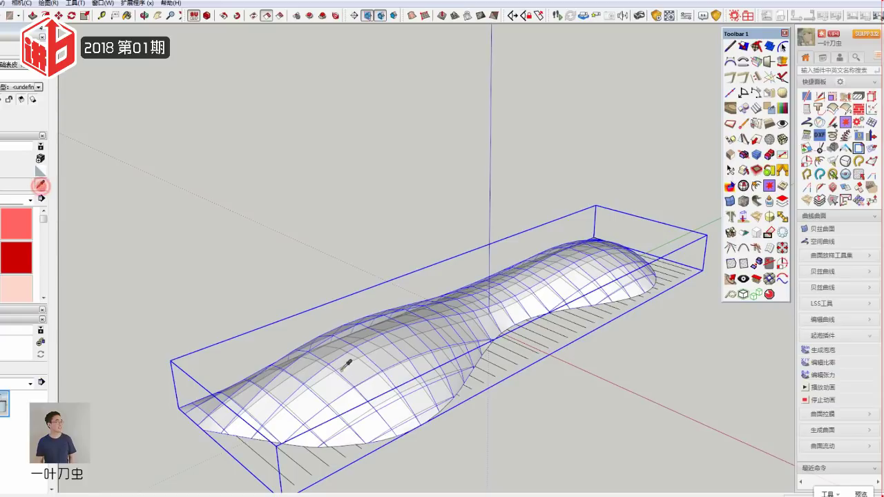
key("b")
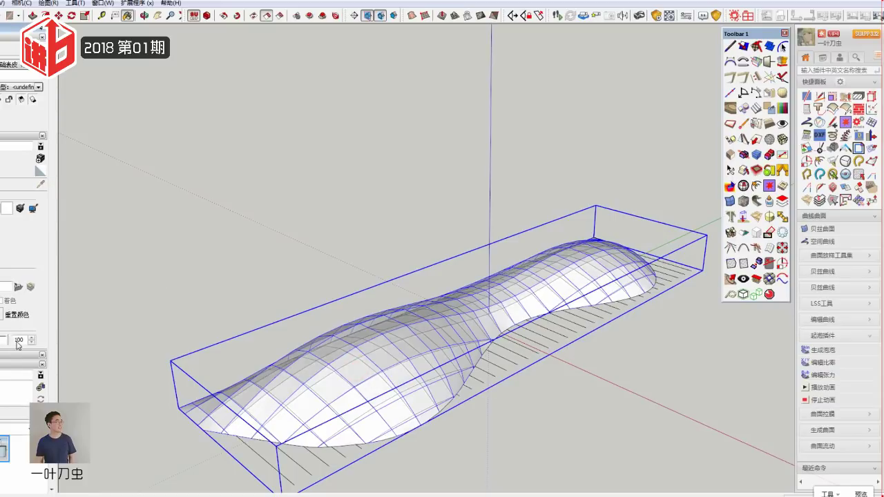
middle_click_drag(356, 379, 365, 337)
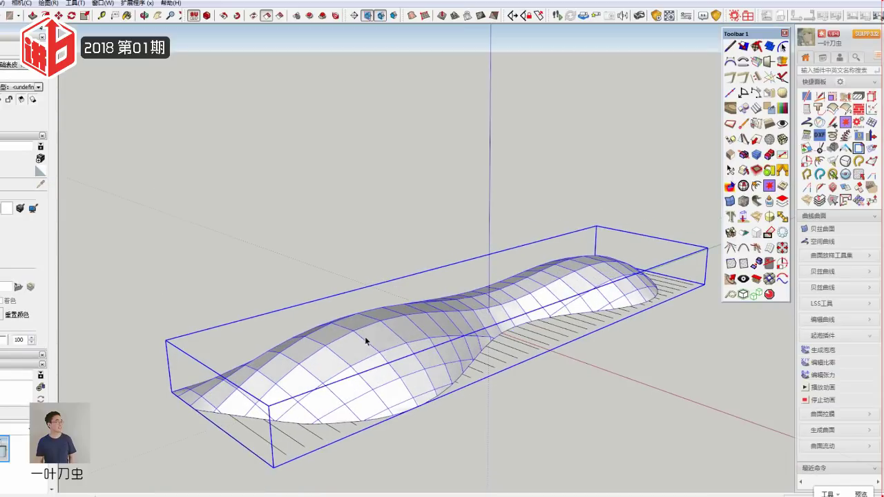
scroll(25, 310, "down", 3)
scroll(24, 311, "down", 3)
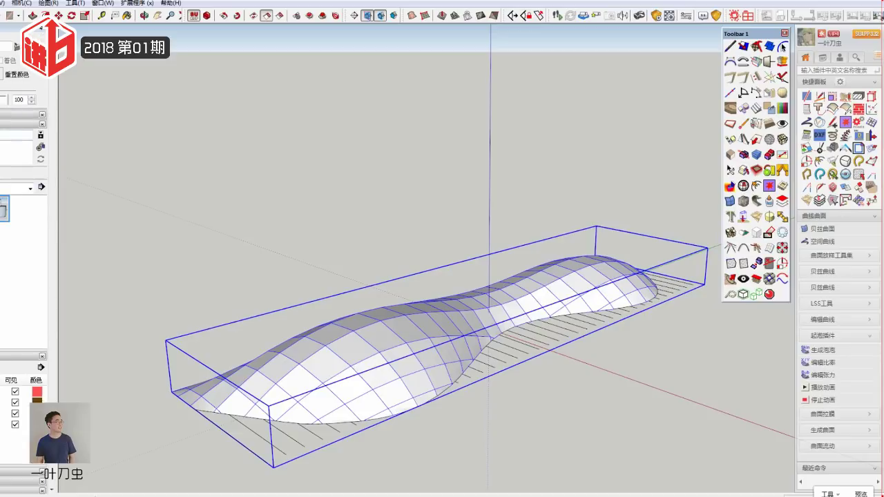
scroll(24, 311, "down", 3)
Step: Toggle the third and fourth layers to compare the canopy surface versions
left_click(15, 393)
left_click(14, 393)
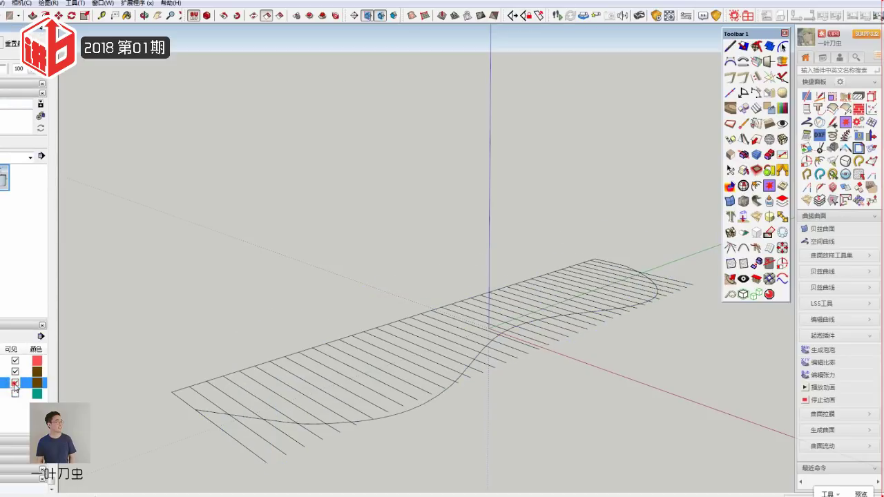
left_click(14, 395)
left_click(13, 395)
left_click(14, 394)
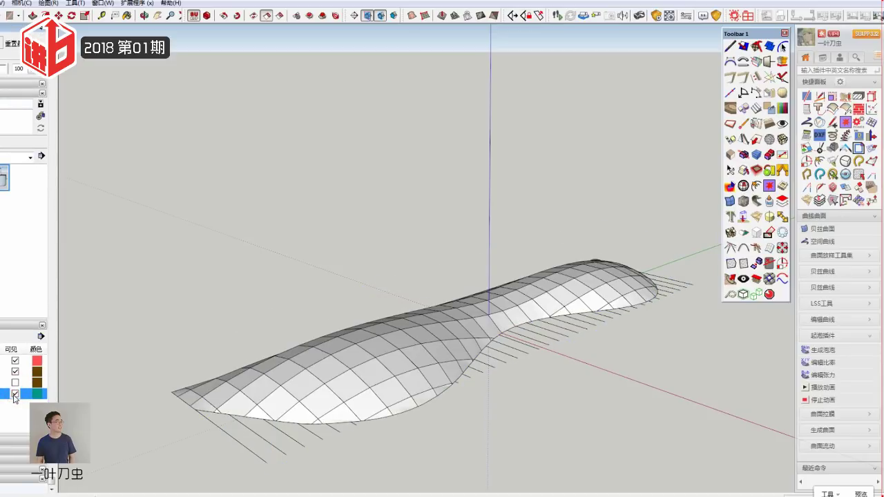
left_click(15, 382)
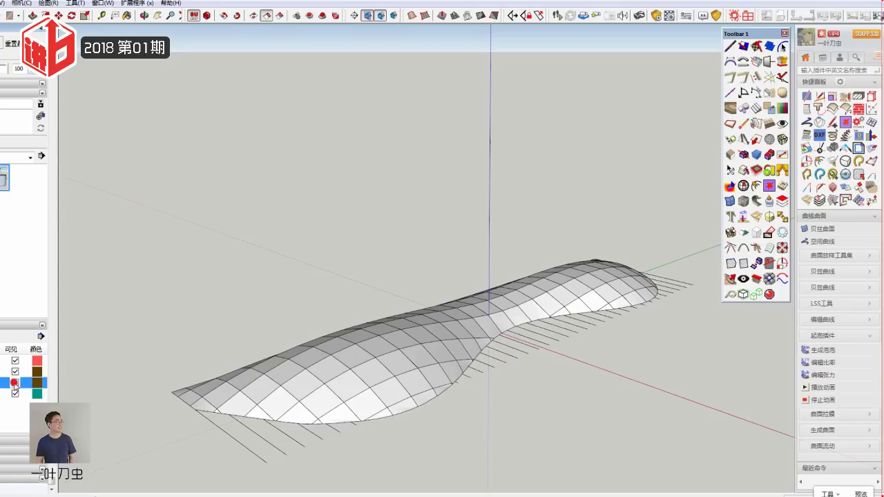
left_click(16, 394)
left_click(15, 383)
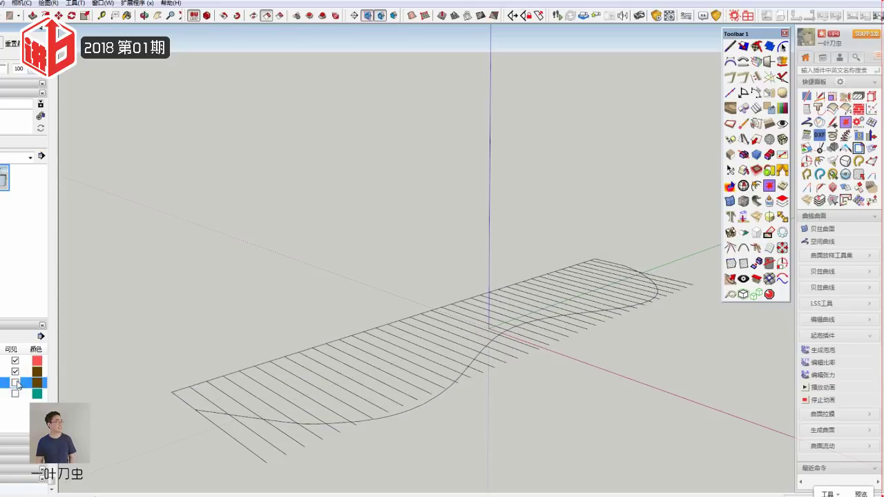
left_click(15, 383)
left_click(15, 394)
Step: Compare the smooth and bumpier surface layers, select the hatched base, and close the reference photo
left_click(311, 380)
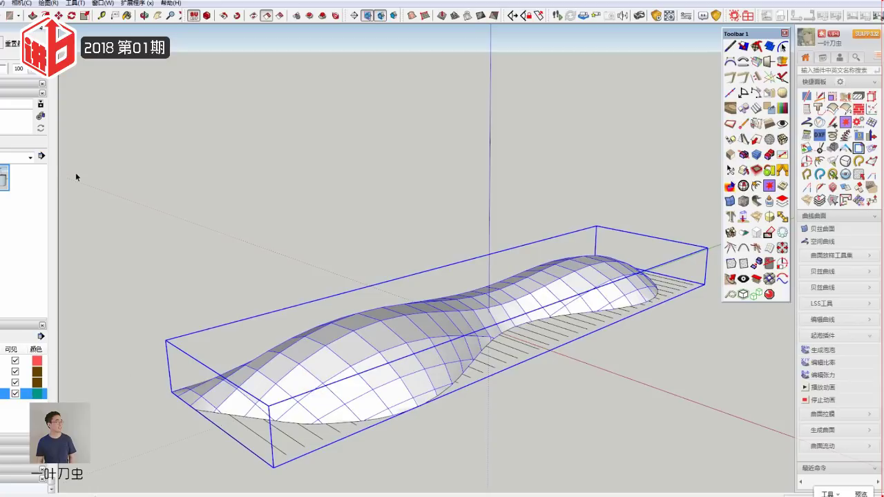
left_click(41, 471)
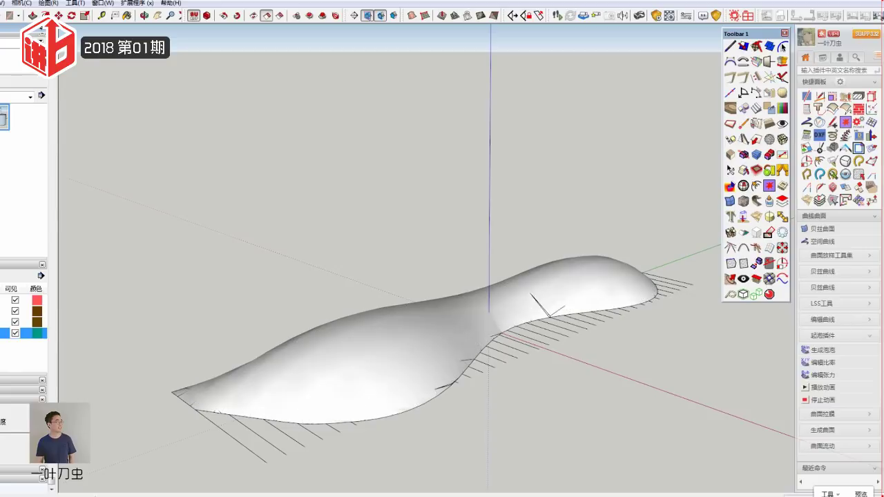
left_click(390, 404)
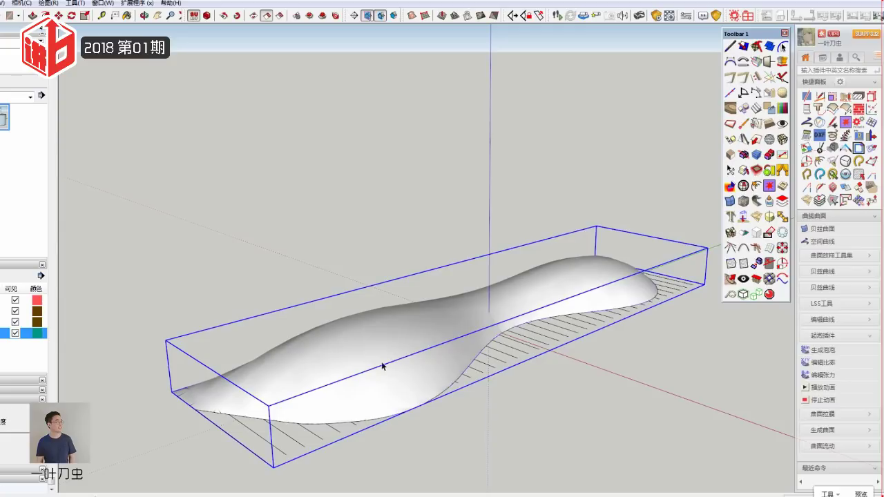
left_click(15, 333)
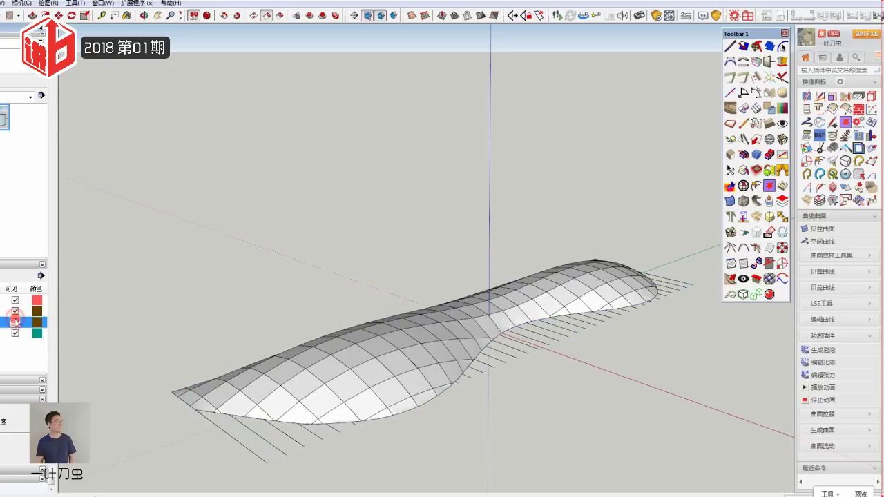
left_click(250, 399)
left_click(387, 355)
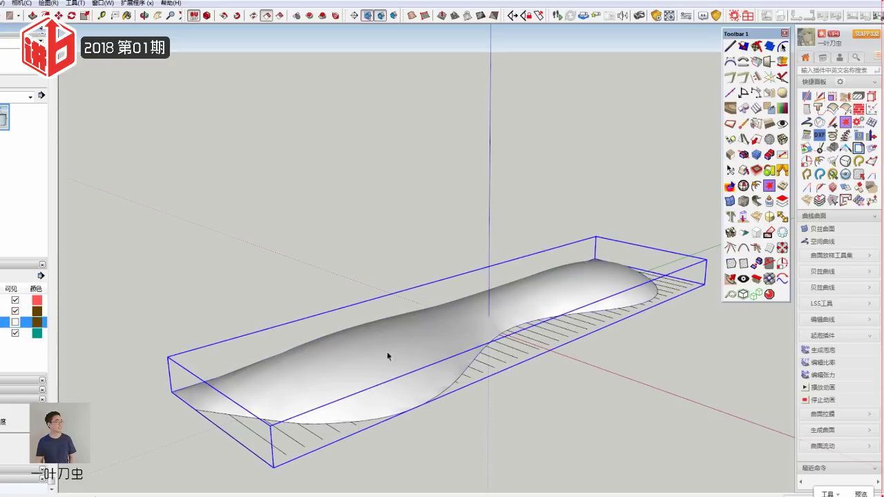
left_click(15, 321)
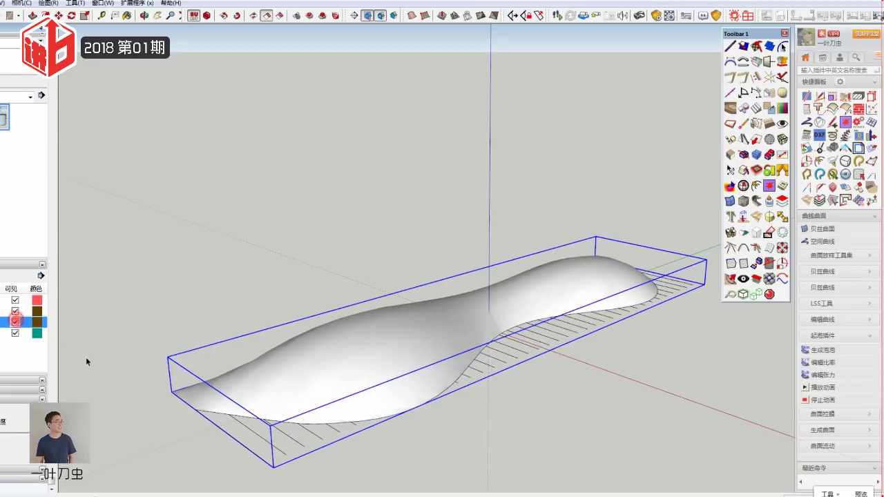
left_click(295, 445)
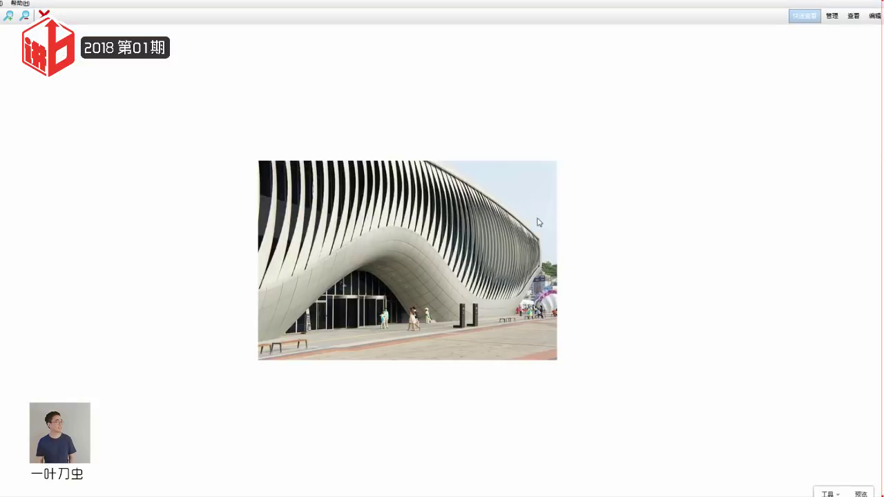
left_click(872, 3)
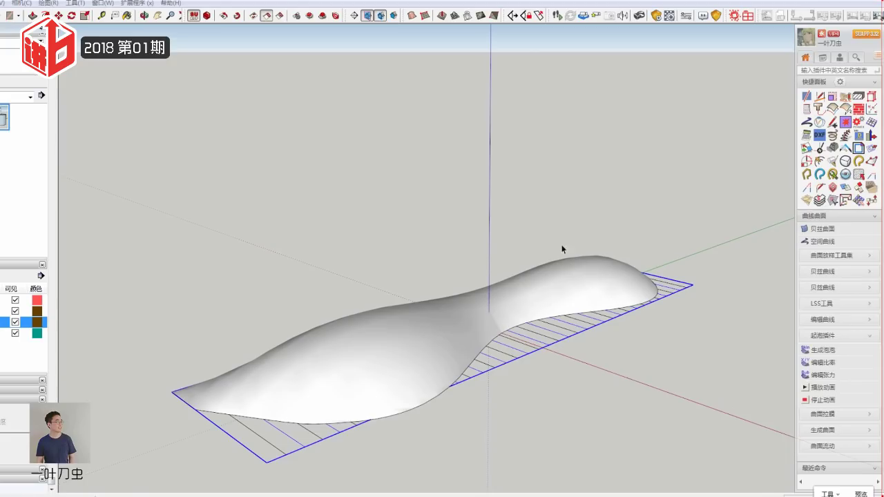
Step: Select the base rectangle's outline beneath the canopy
left_click(257, 437)
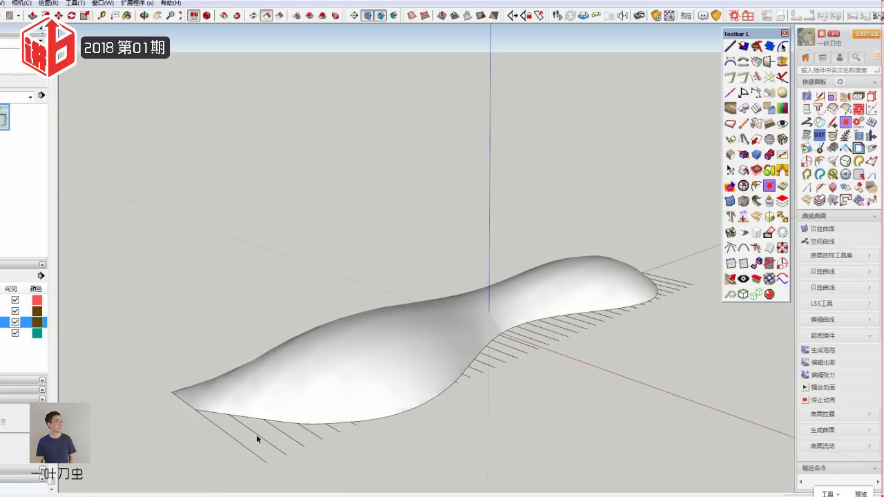
left_click(256, 434)
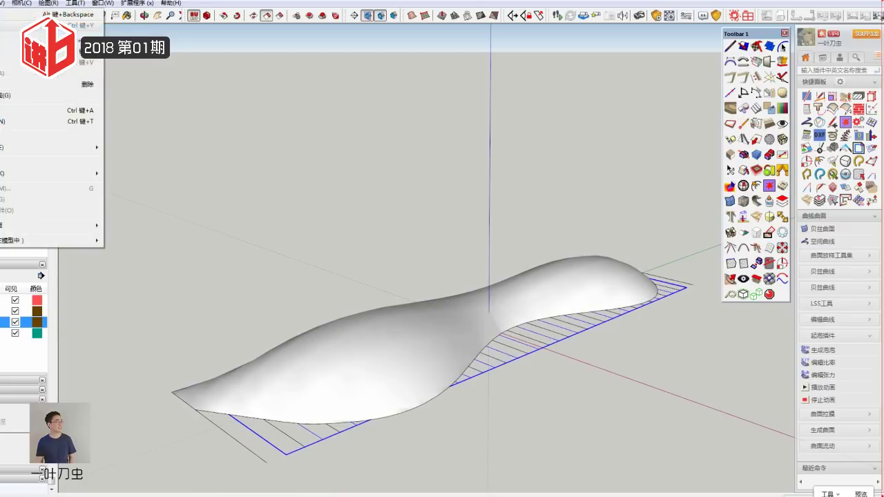
left_click(243, 450)
middle_click_drag(243, 449, 72, 216)
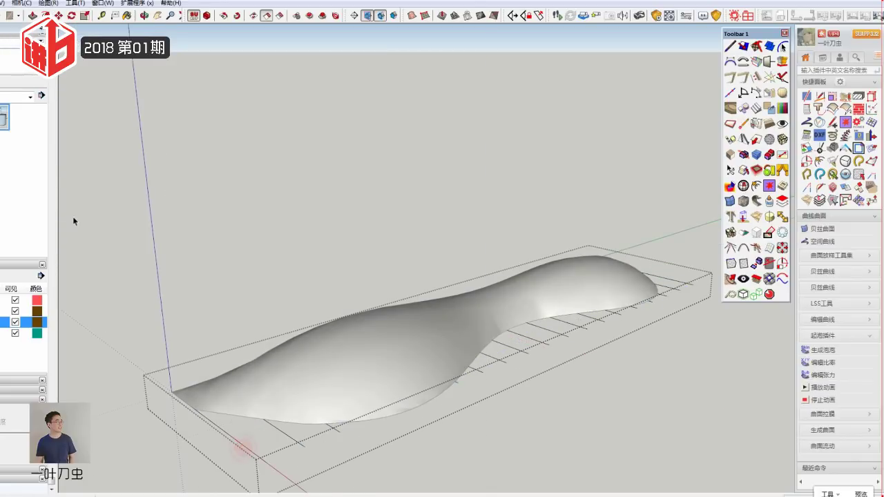
left_click(283, 431)
left_click(270, 446)
Step: Enter the base group and hide the rest of the model
right_click(270, 446)
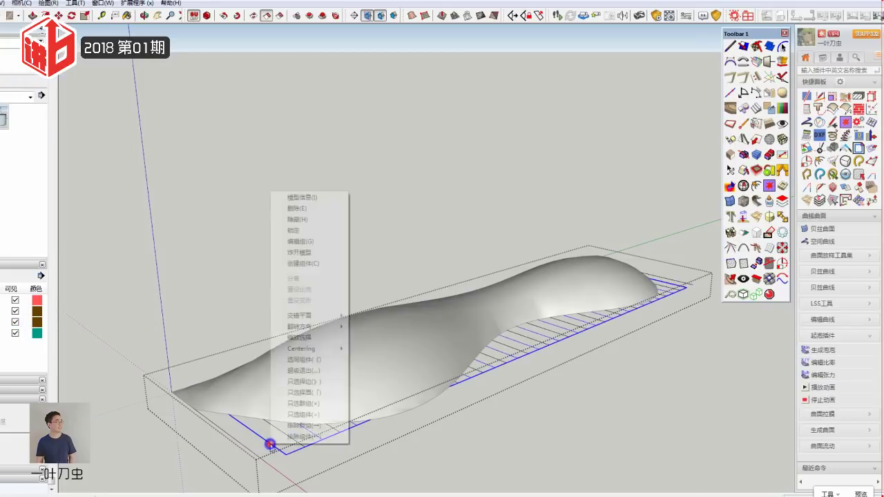
left_click(310, 253)
middle_click_drag(342, 256, 308, 341)
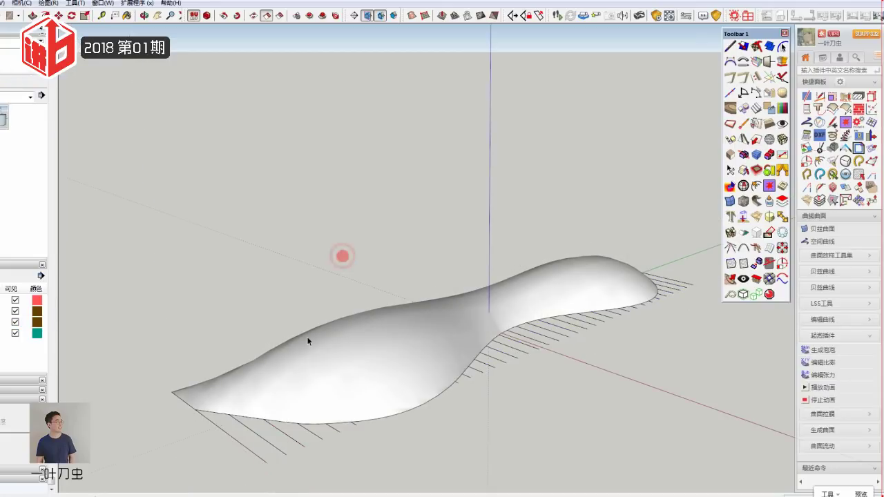
left_click(286, 435)
left_click(6, 2)
mouse_move(21, 136)
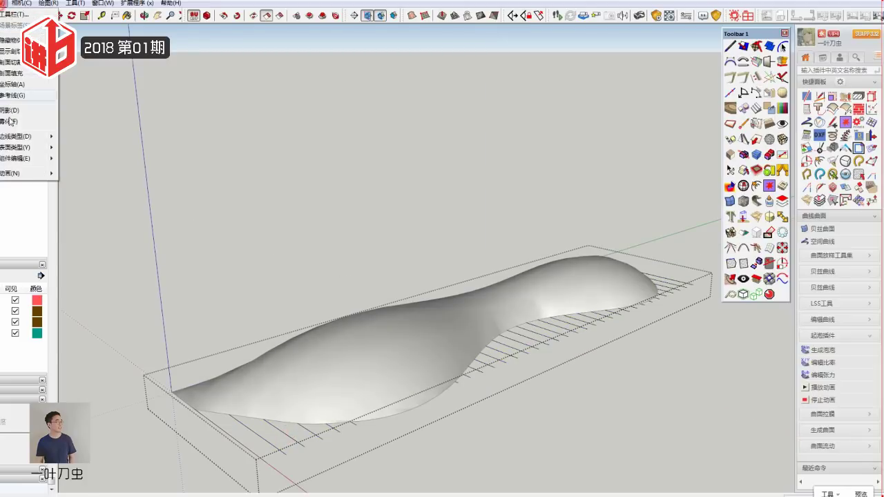
left_click(82, 159)
Step: Window-select all the parallel hatch lines
middle_click_drag(410, 432, 541, 234)
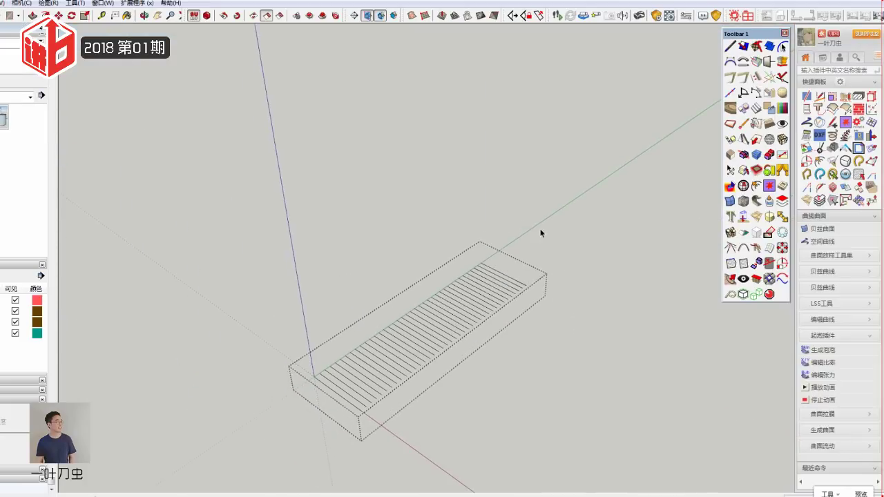
middle_click_drag(297, 435, 339, 339)
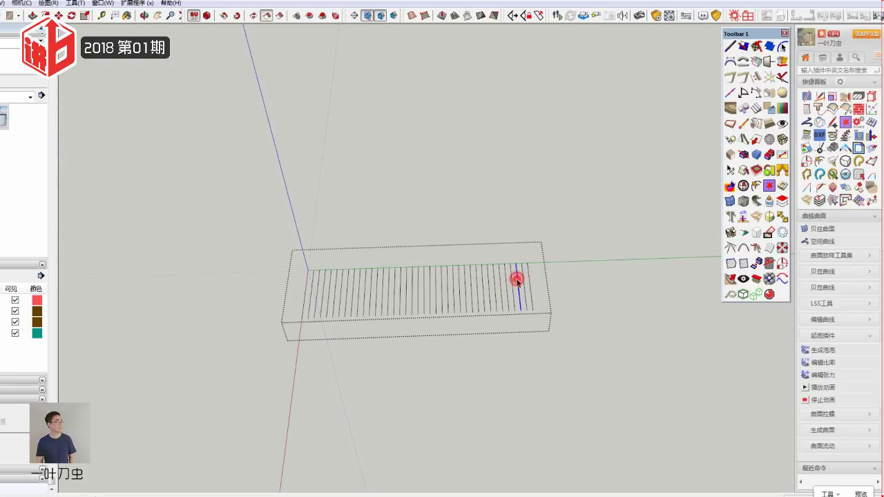
mouse_move(447, 349)
middle_mouse_down()
mouse_move(631, 316)
mouse_move(310, 182)
middle_mouse_up()
left_click_drag(310, 181, 637, 446)
mouse_move(637, 446)
middle_mouse_down()
mouse_move(518, 355)
mouse_move(571, 245)
middle_mouse_up()
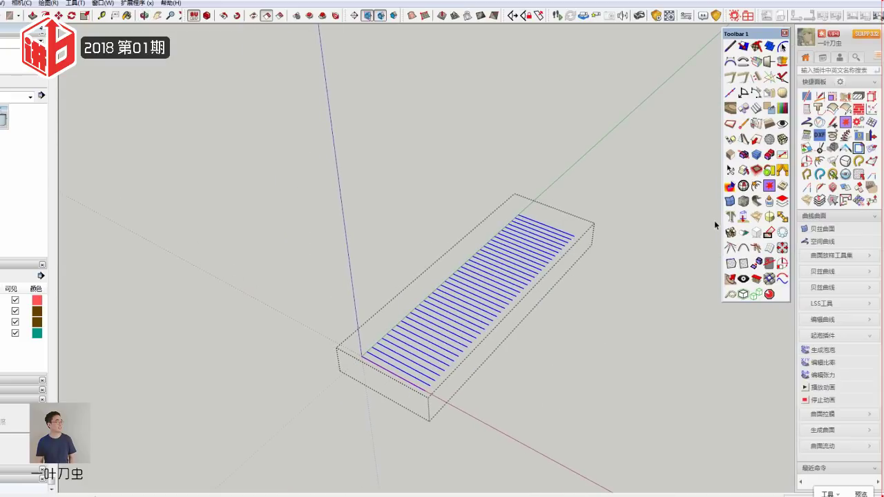
Step: Start 拉伸边线 (Extrude Edges) from the 曲线曲面 category's 曲面放样工具集
left_click(833, 216)
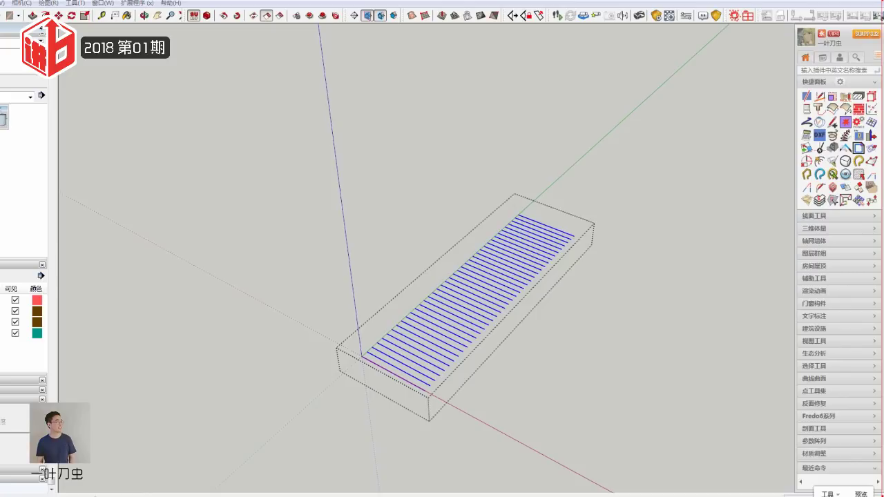
left_click(826, 382)
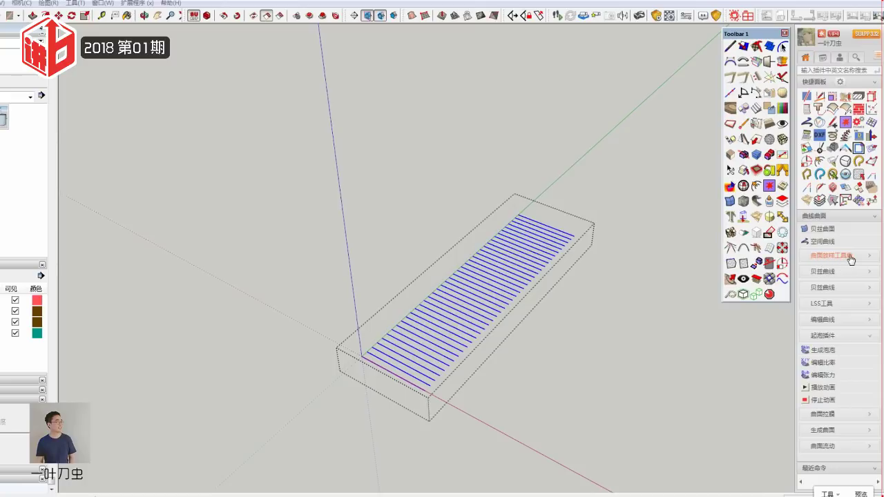
left_click(849, 256)
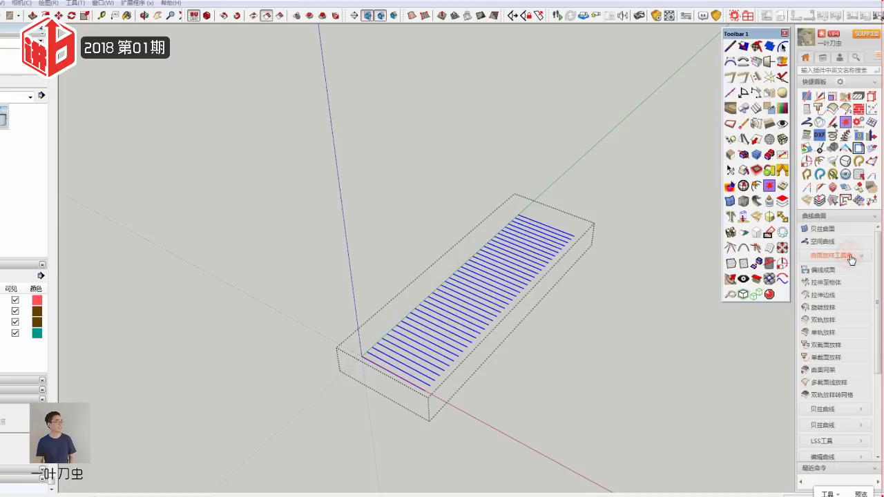
left_click(827, 297)
Step: Unhide the canopy and extrude the hatch lines up the blue axis into grouped fins
middle_click_drag(512, 349, 311, 182)
right_click(2, 54)
mouse_move(17, 136)
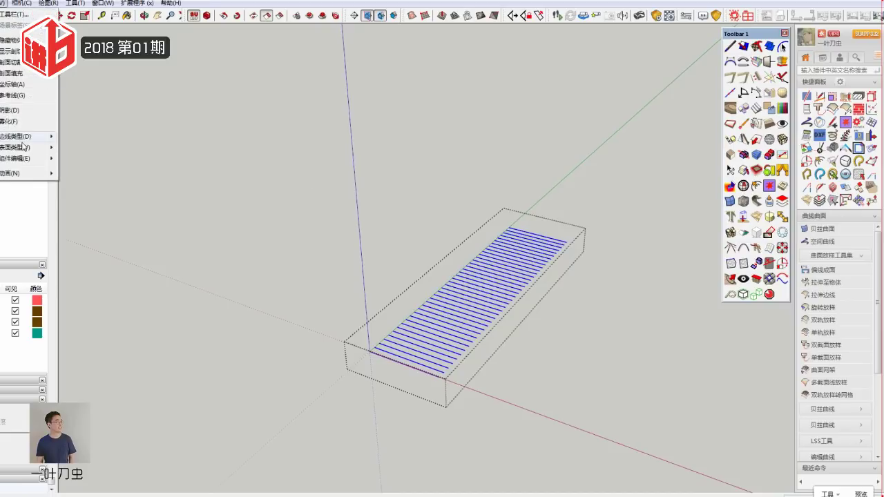
left_click(104, 165)
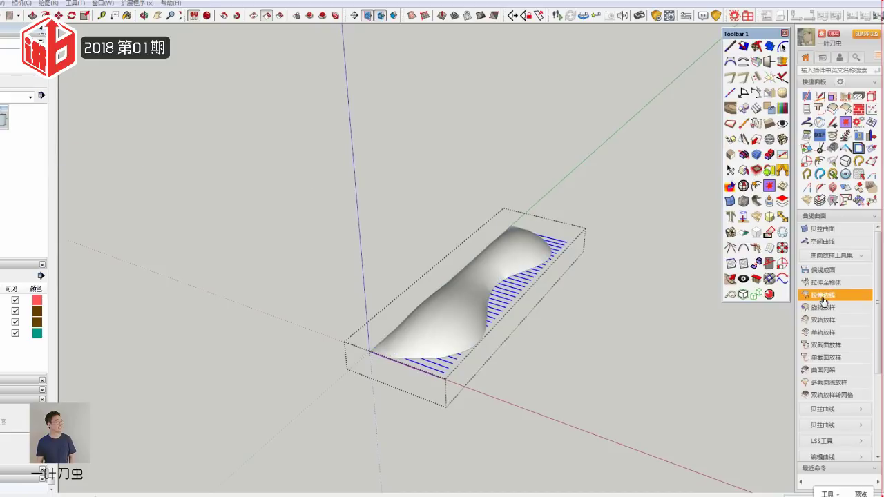
middle_click_drag(553, 390, 549, 281)
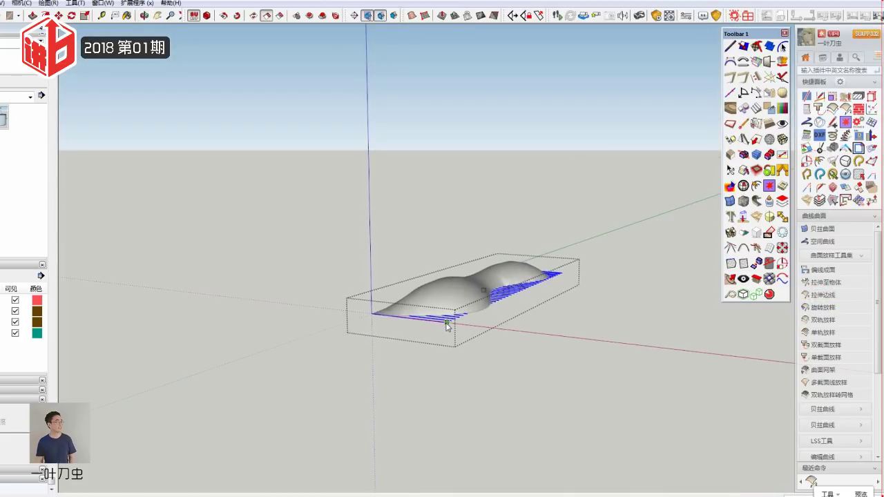
left_click(446, 323)
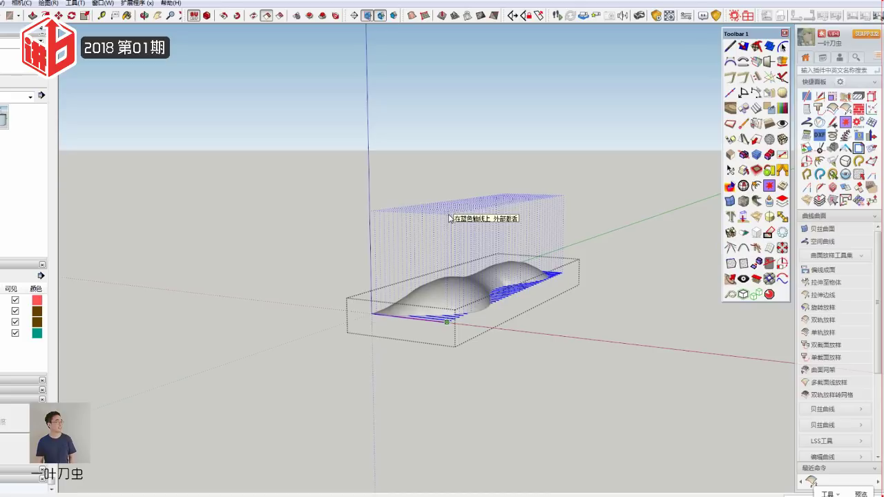
left_click(447, 214)
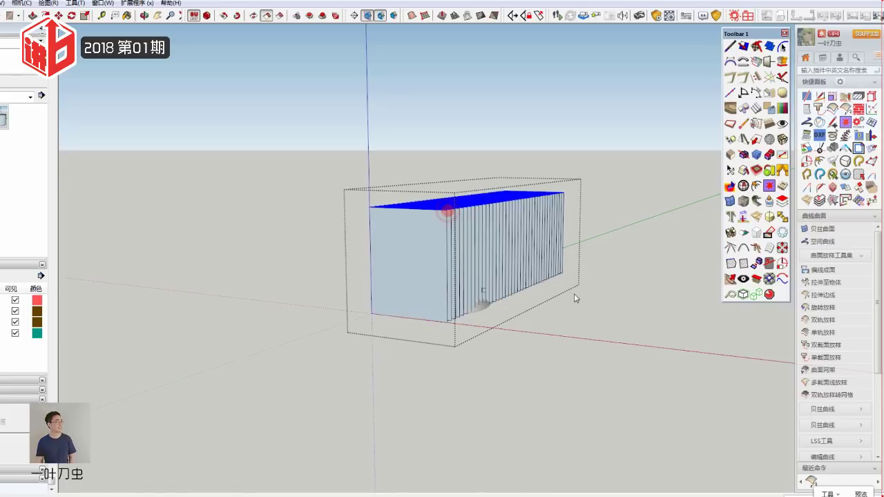
left_click(439, 275)
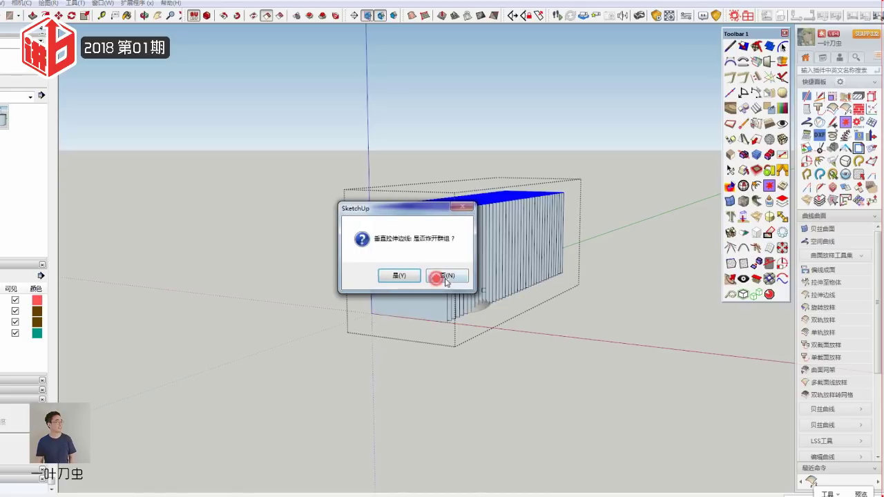
mouse_move(445, 276)
middle_mouse_down()
mouse_move(592, 375)
mouse_move(292, 379)
middle_mouse_up()
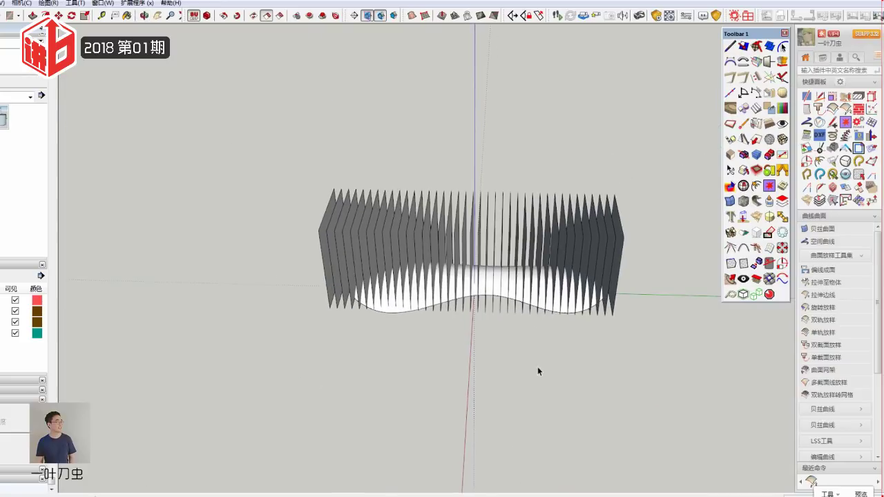
Step: Scale the fin group wider so the slices overhang the canopy
mouse_move(467, 364)
middle_mouse_down()
mouse_move(651, 217)
mouse_move(615, 144)
mouse_move(625, 319)
middle_mouse_up()
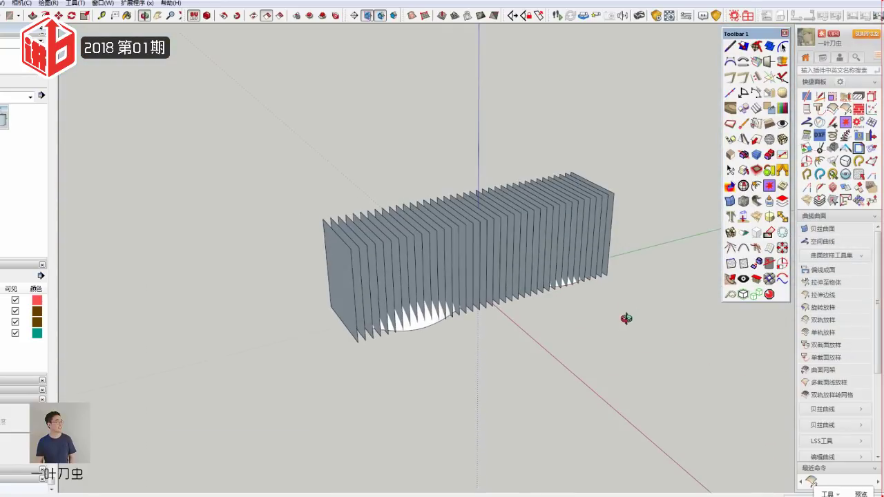
scroll(426, 310, "up", 3)
left_click(401, 306)
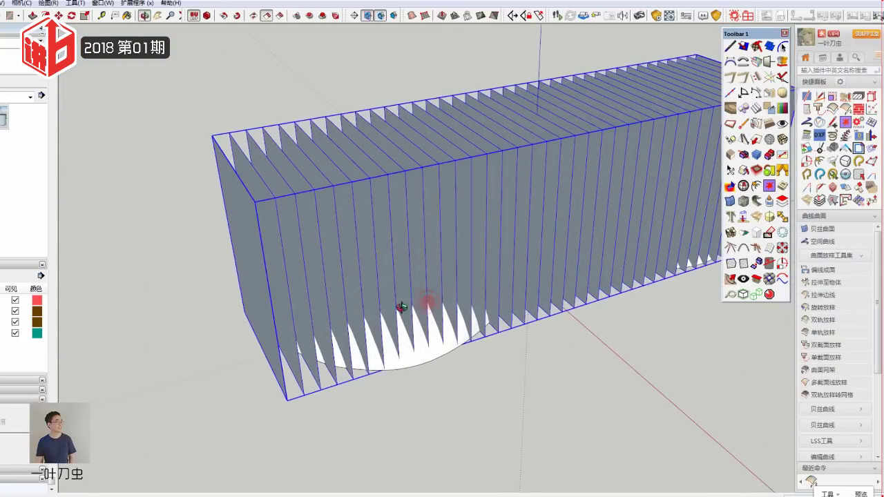
mouse_move(400, 306)
middle_mouse_down()
mouse_move(665, 148)
mouse_move(472, 306)
middle_mouse_up()
scroll(471, 306, "down", 3)
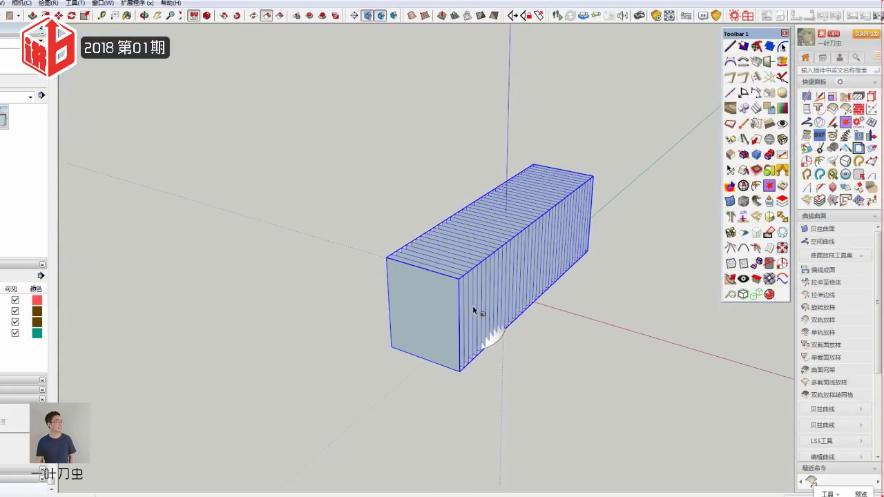
key("s")
middle_click_drag(535, 263, 521, 268)
left_click(474, 241)
left_click(454, 251)
key("m")
Step: Hide the base-lines layer and open the canopy surface group for editing
mouse_move(442, 222)
middle_mouse_down()
mouse_move(529, 201)
mouse_move(408, 257)
mouse_move(336, 306)
mouse_move(414, 333)
mouse_move(503, 321)
mouse_move(501, 126)
middle_mouse_up()
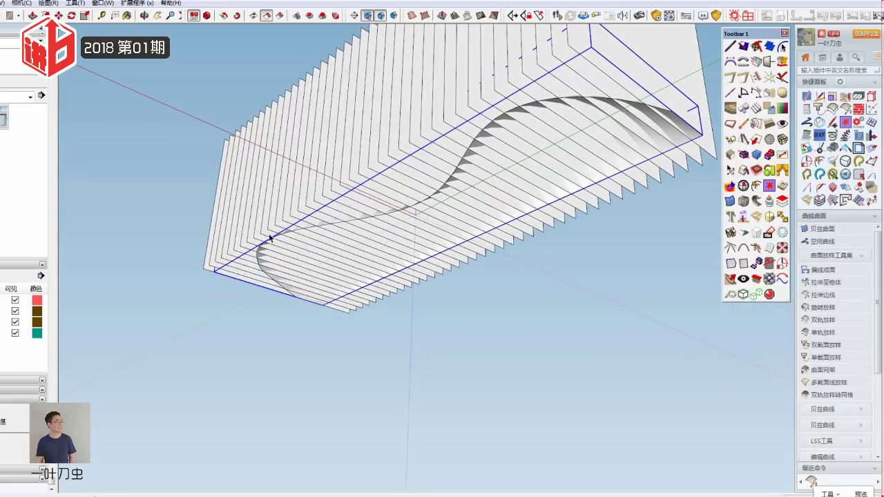
mouse_move(684, 122)
middle_mouse_down()
mouse_move(582, 251)
mouse_move(584, 336)
mouse_move(617, 369)
mouse_move(483, 347)
mouse_move(726, 316)
mouse_move(683, 228)
mouse_move(601, 300)
mouse_move(617, 416)
mouse_move(634, 149)
mouse_move(591, 341)
middle_mouse_up()
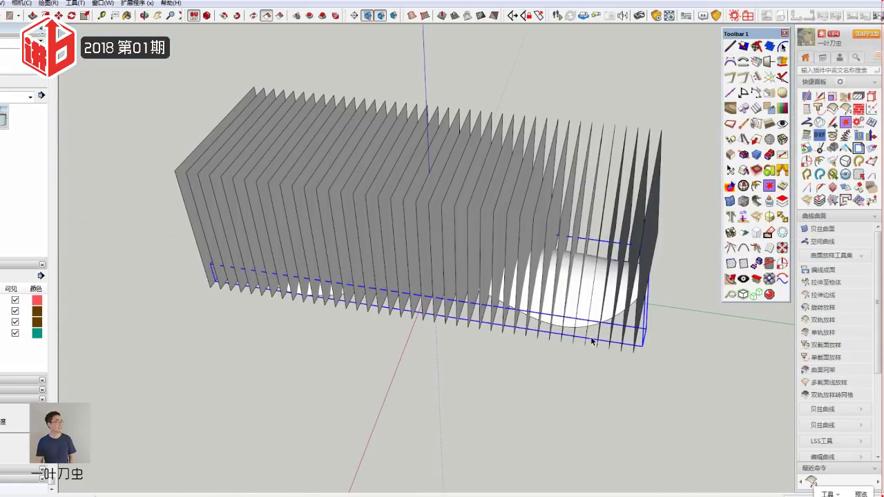
scroll(592, 341, "down", 1)
scroll(587, 338, "down", 1)
mouse_move(333, 271)
middle_mouse_down()
mouse_move(624, 241)
mouse_move(469, 317)
middle_mouse_up()
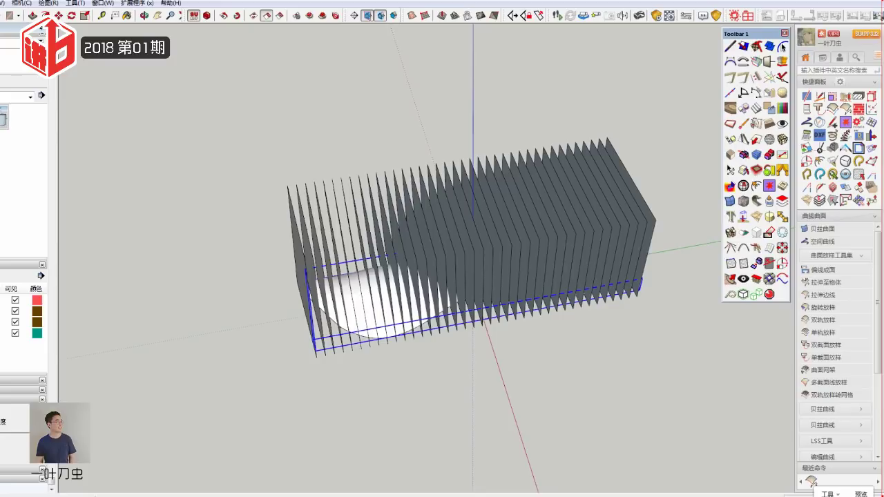
left_click(15, 334)
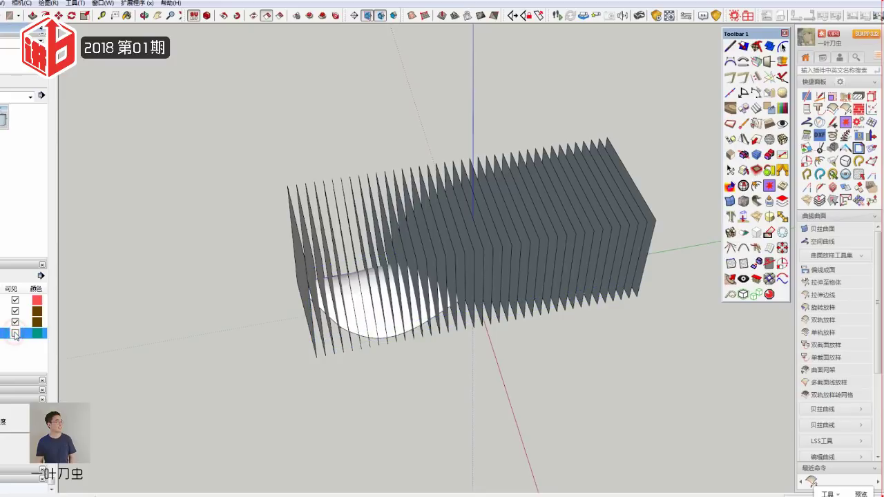
left_click(361, 302)
double_click(362, 303)
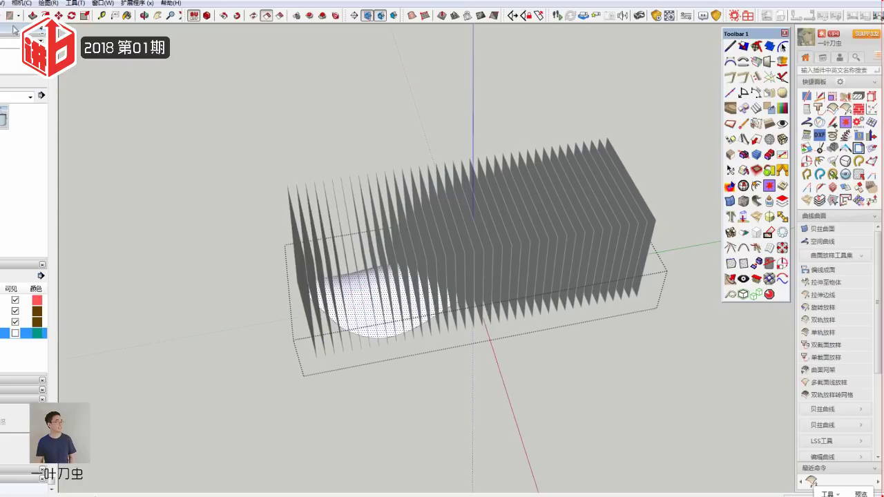
left_click(4, 3)
Step: Intersect the isolated curved face with the model and orbit to inspect the rib lines
left_click(74, 159)
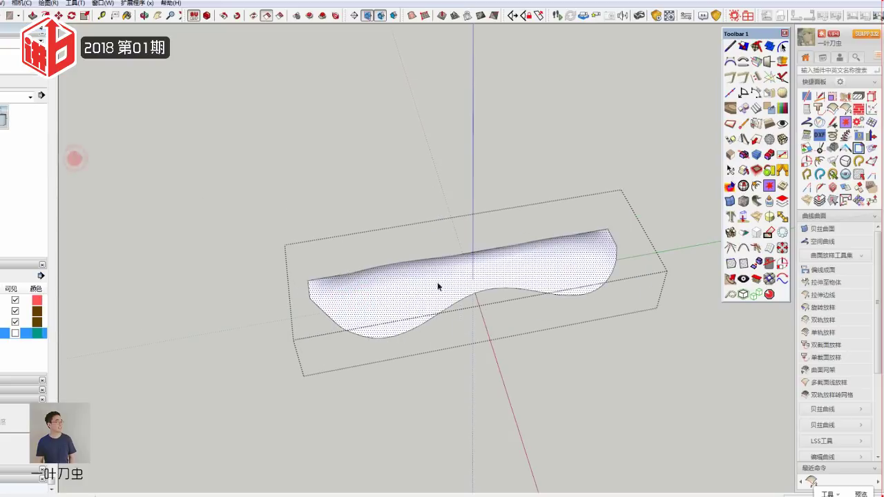
mouse_move(437, 286)
middle_mouse_down()
mouse_move(523, 274)
mouse_move(503, 361)
mouse_move(631, 147)
mouse_move(407, 219)
mouse_move(513, 83)
mouse_move(412, 292)
middle_mouse_up()
right_click(412, 292)
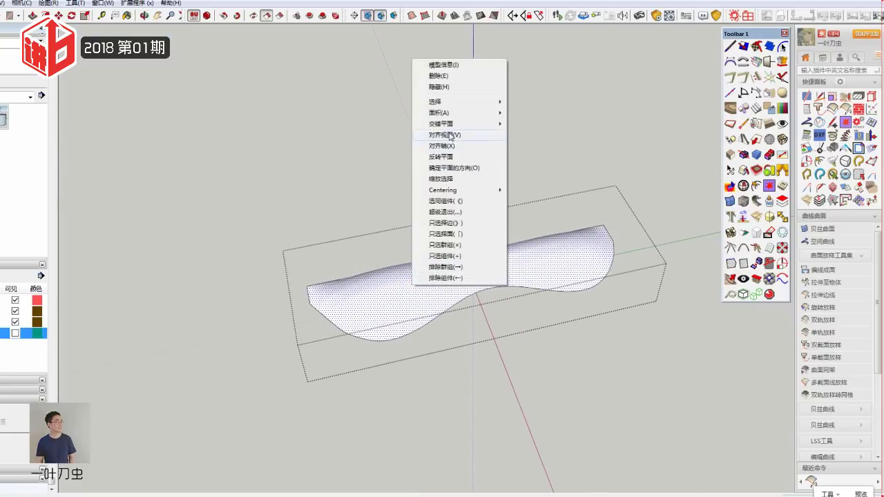
mouse_move(458, 124)
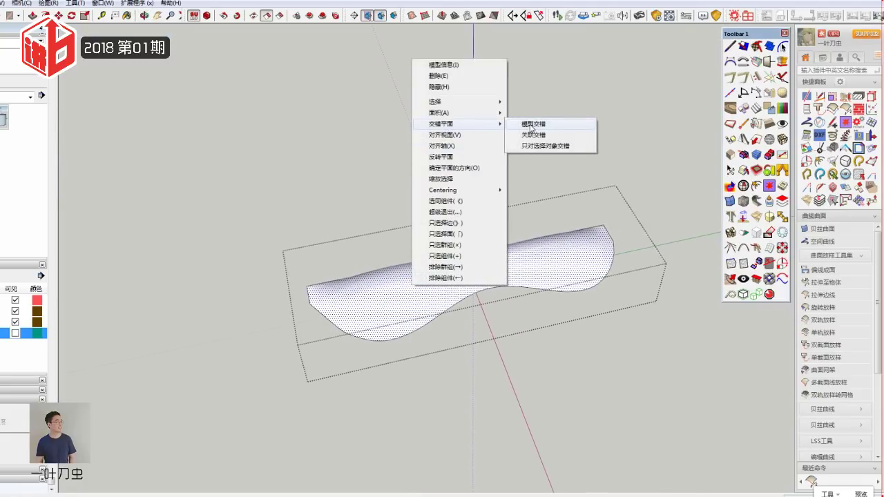
left_click(530, 126)
mouse_move(499, 290)
middle_mouse_down()
mouse_move(459, 355)
mouse_move(338, 242)
middle_mouse_up()
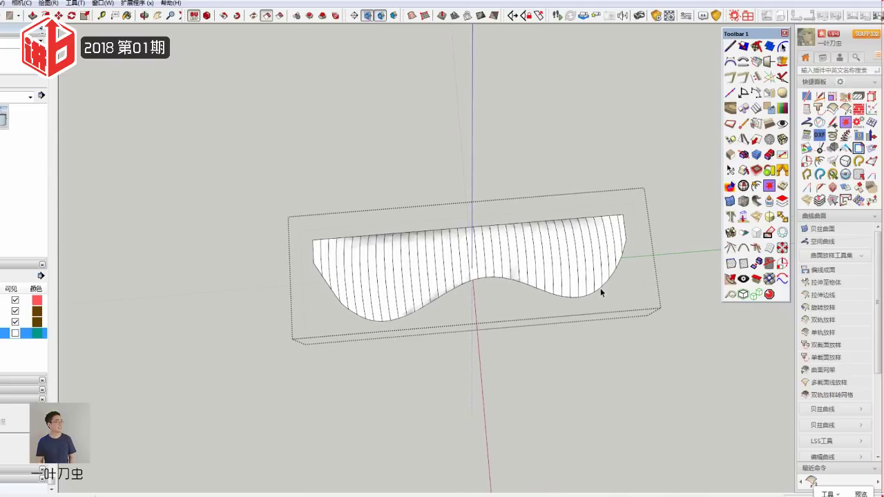
middle_click_drag(599, 288, 486, 215)
scroll(359, 345, "up", 3)
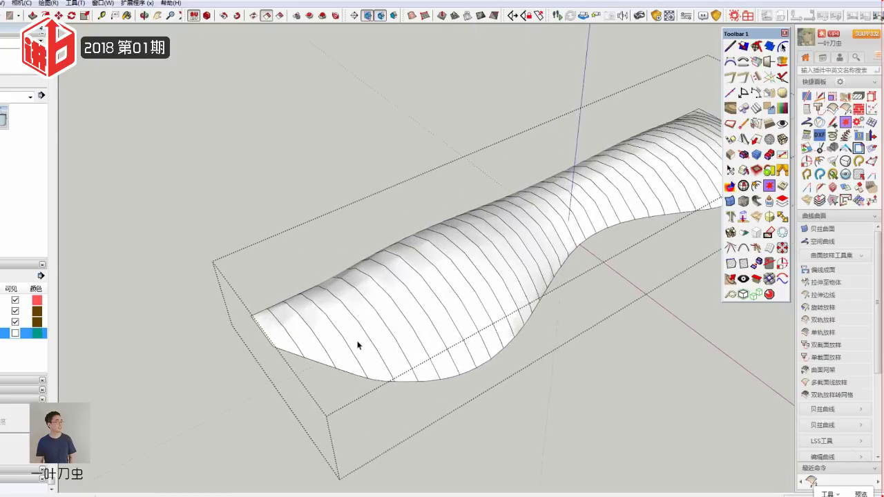
scroll(339, 337, "up", 2)
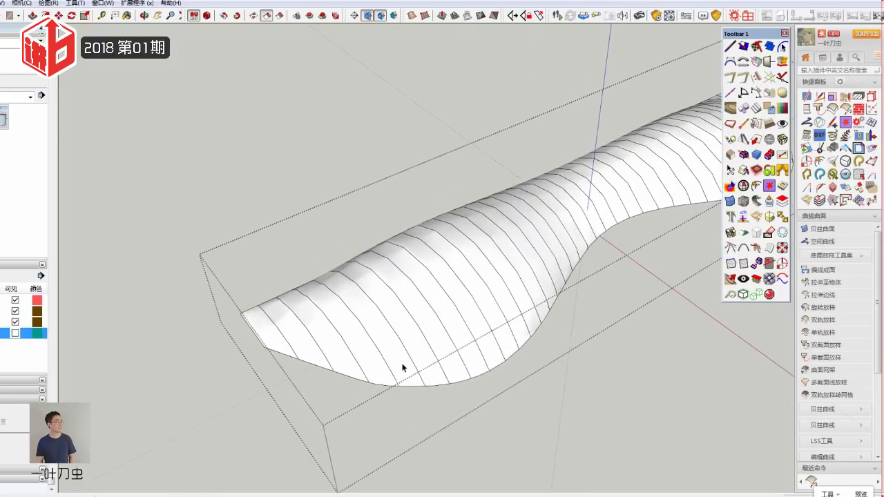
scroll(403, 368, "down", 3)
scroll(403, 365, "down", 1)
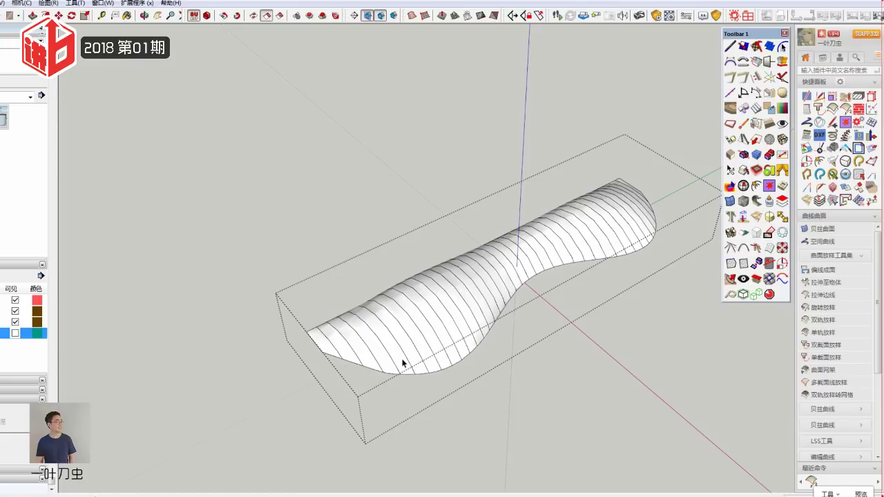
middle_click_drag(426, 328, 461, 256)
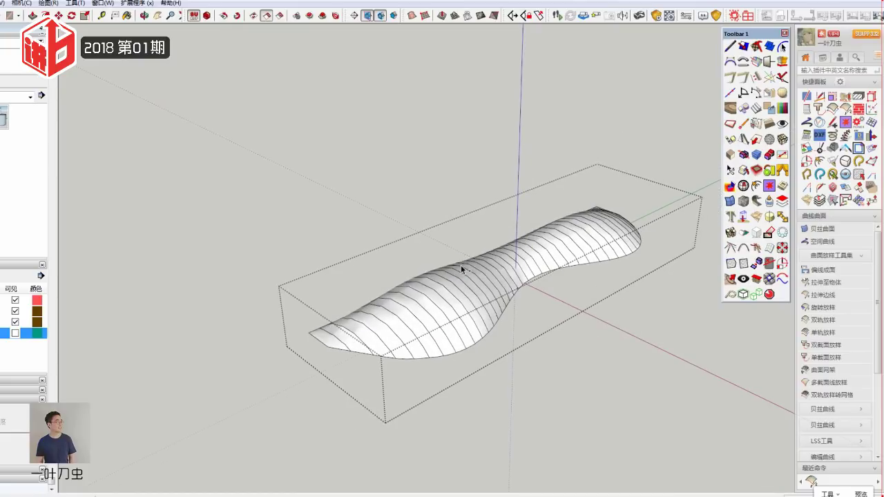
Step: Unhide the rest of the model and briefly open the canopy surface group
left_click(370, 209)
mouse_move(389, 337)
middle_mouse_down()
mouse_move(405, 279)
mouse_move(376, 152)
middle_mouse_up()
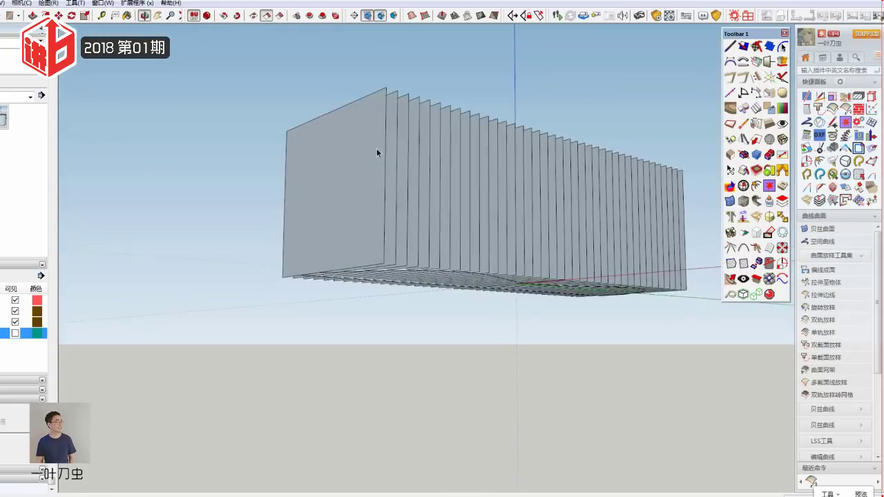
scroll(377, 152, "up", 3)
mouse_move(403, 242)
middle_mouse_down()
mouse_move(374, 246)
mouse_move(386, 247)
middle_mouse_up()
left_click(384, 249)
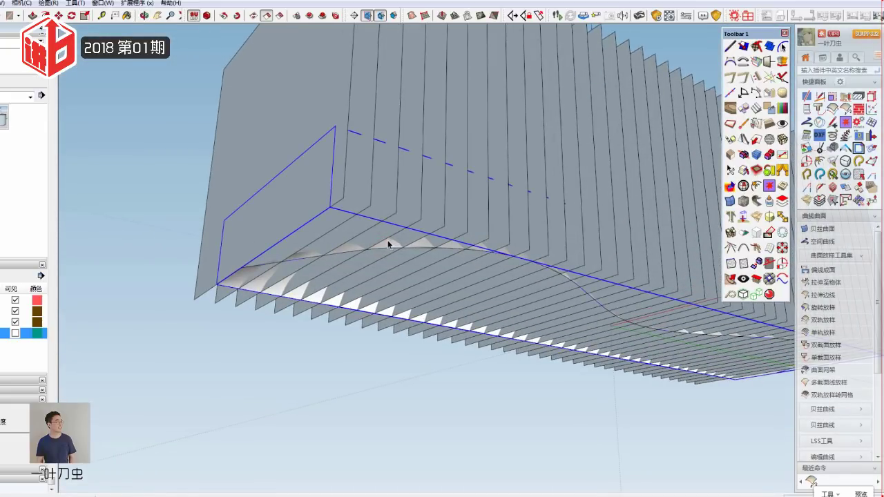
left_click(388, 244)
double_click(390, 243)
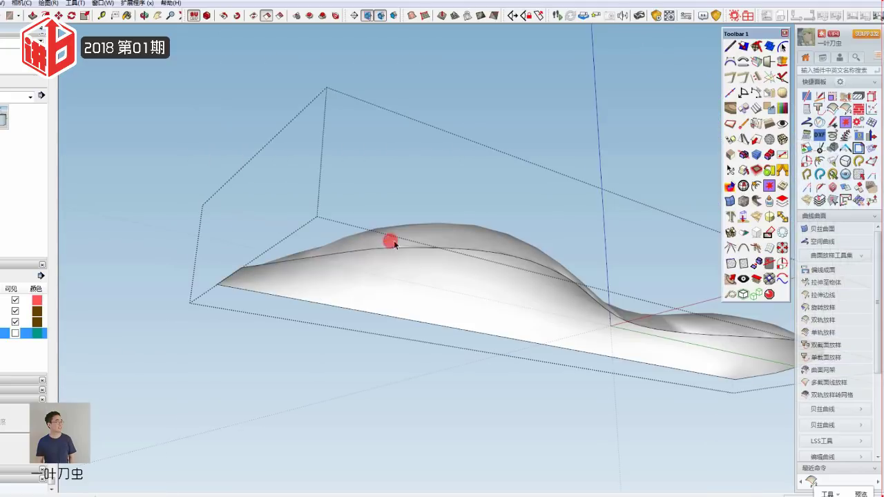
key("Escape")
Step: Drill into the nested slice groups and toggle the slices' layer off and on
left_click(394, 242)
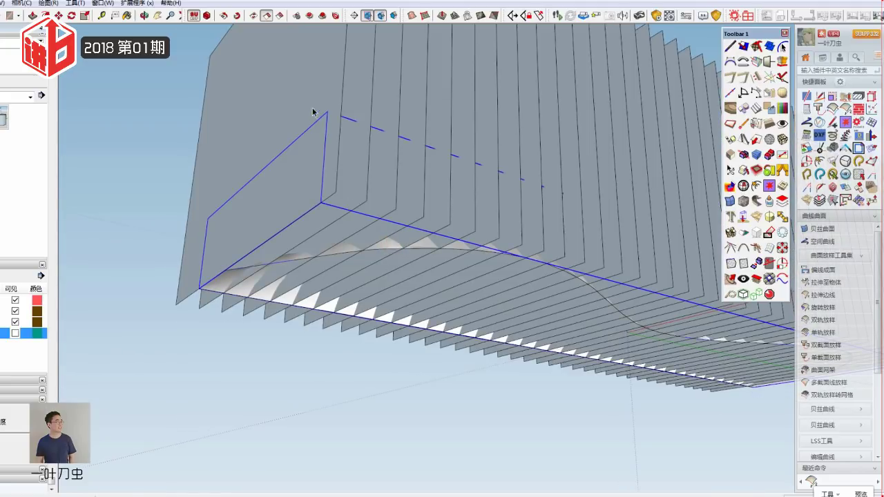
scroll(313, 112, "down", 5)
middle_click_drag(313, 112, 362, 215)
double_click(362, 215)
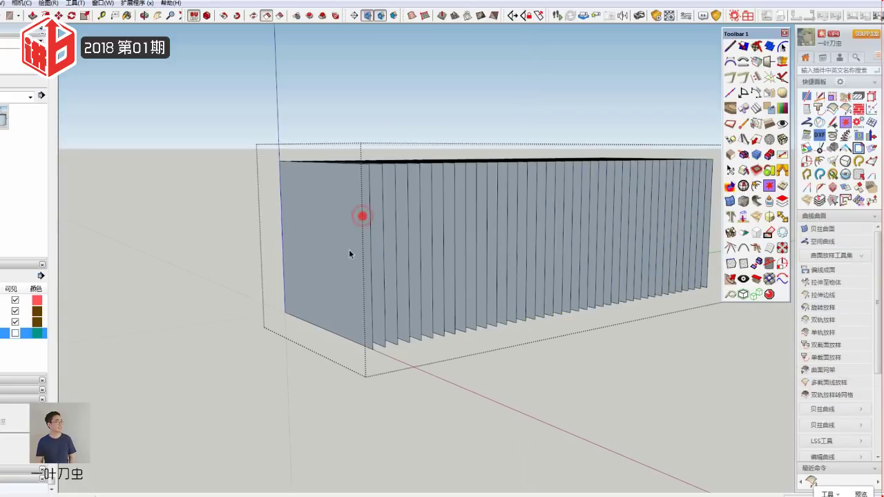
left_click(385, 230)
double_click(410, 219)
left_click(529, 217)
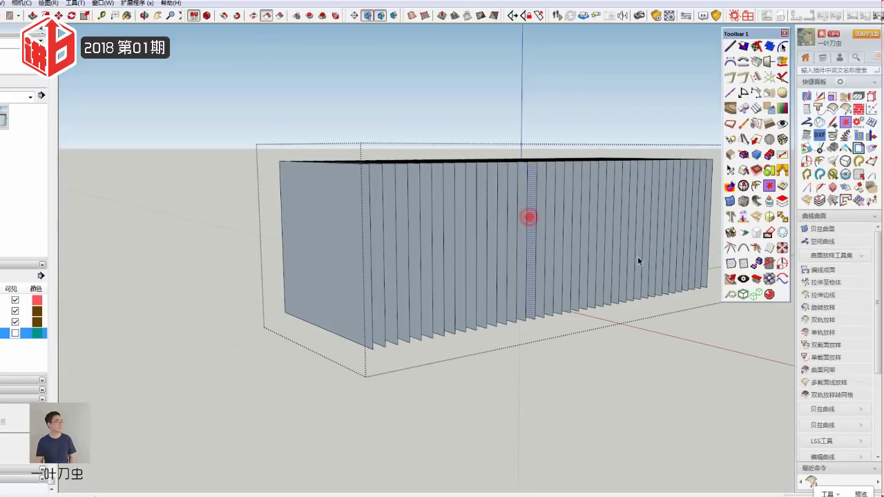
mouse_move(633, 261)
middle_mouse_down()
mouse_move(491, 397)
mouse_move(543, 245)
mouse_move(472, 234)
middle_mouse_up()
left_click(15, 311)
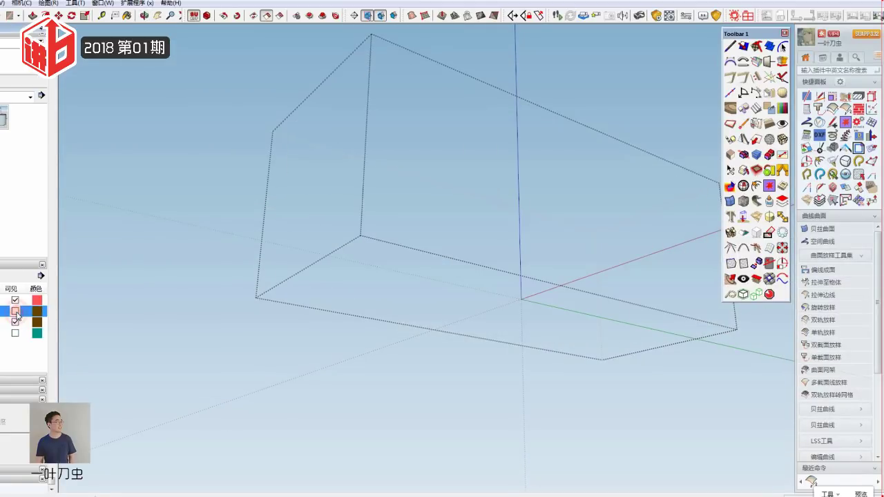
left_click(15, 310)
Step: Undo the earlier canopy intersection from the Edit menu
mouse_move(400, 297)
middle_mouse_down()
mouse_move(415, 307)
mouse_move(347, 232)
middle_mouse_up()
left_click(338, 221)
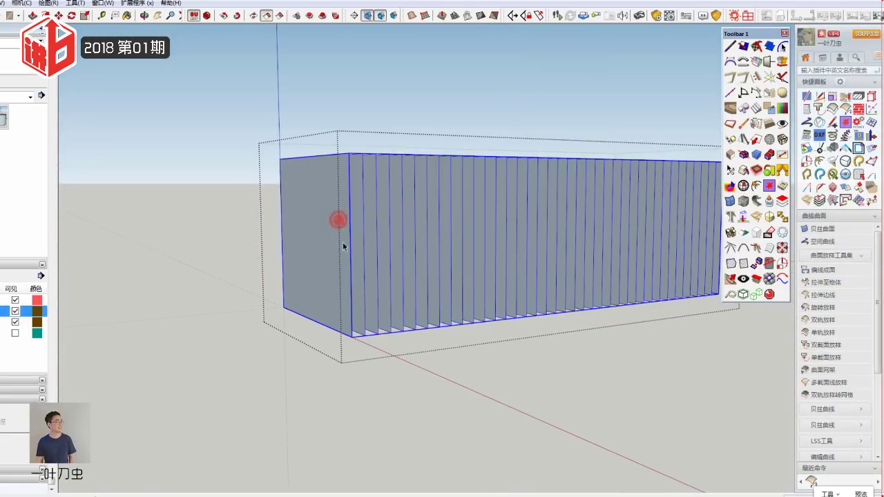
key("alt+e")
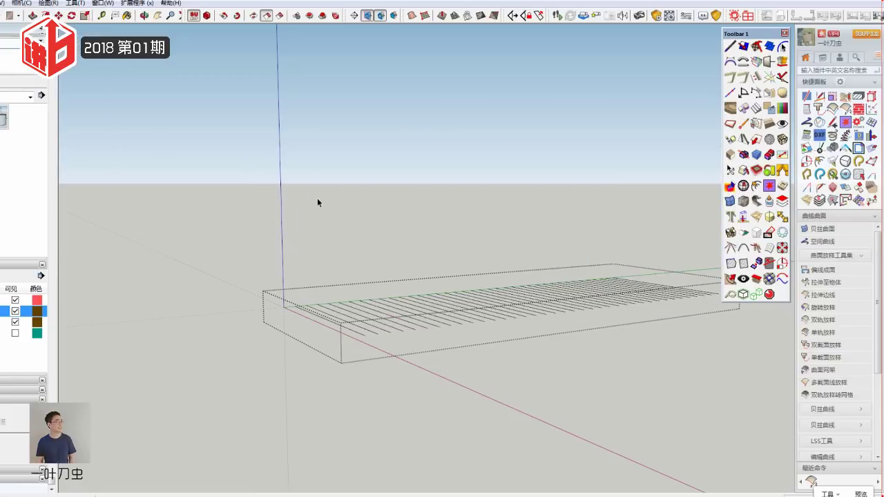
left_click(317, 201)
Step: Hide the layer holding the flat hatched outline
left_click(15, 321)
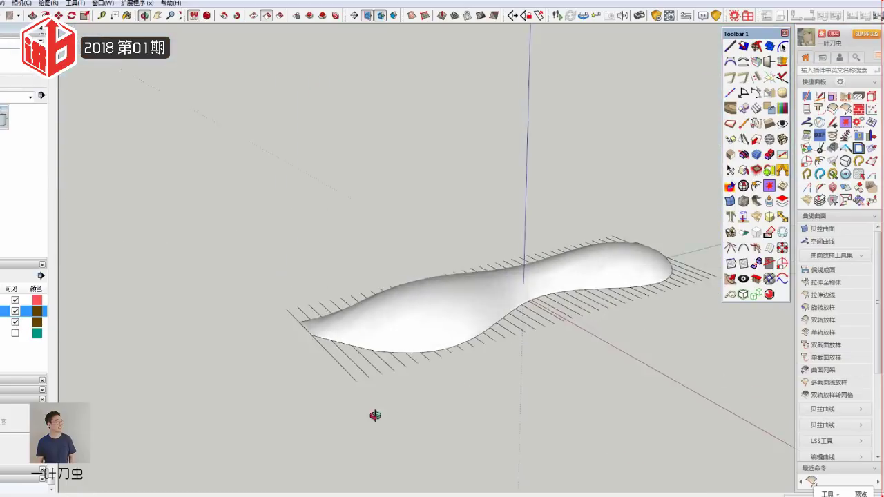
middle_click_drag(375, 417, 347, 385)
left_click(347, 385)
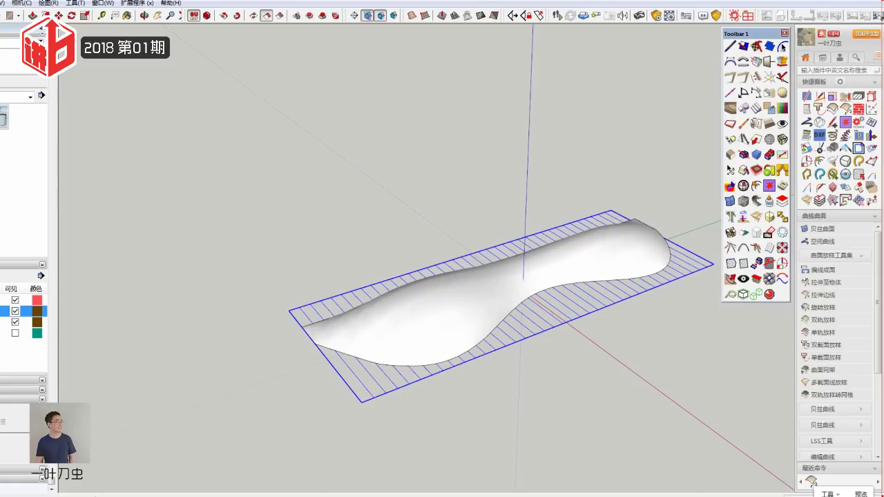
left_click(15, 310)
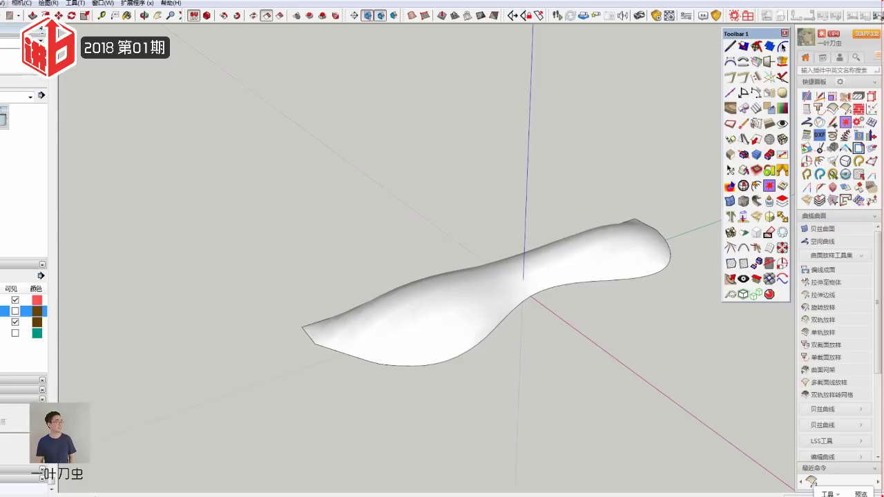
mouse_move(346, 210)
middle_mouse_down()
mouse_move(316, 241)
mouse_move(387, 321)
middle_mouse_up()
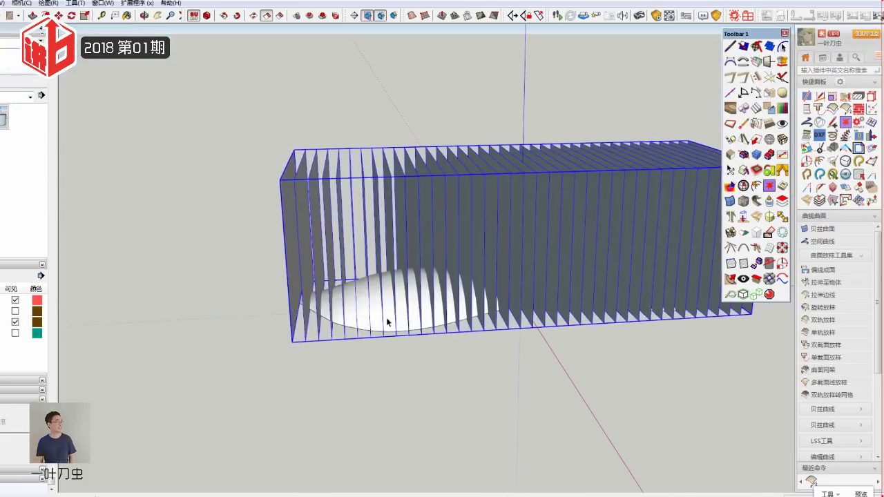
Step: Intersect the fins with the canopy surface using With Selection, then hide the fin box
right_click(387, 309)
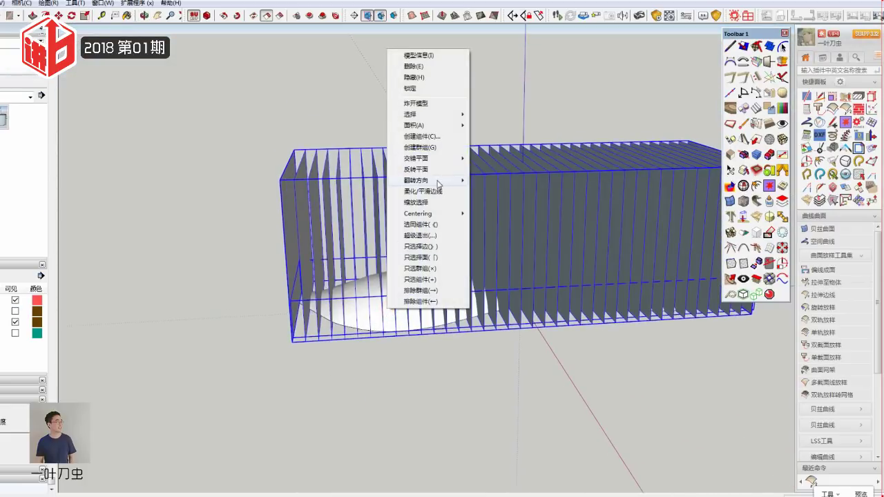
mouse_move(416, 159)
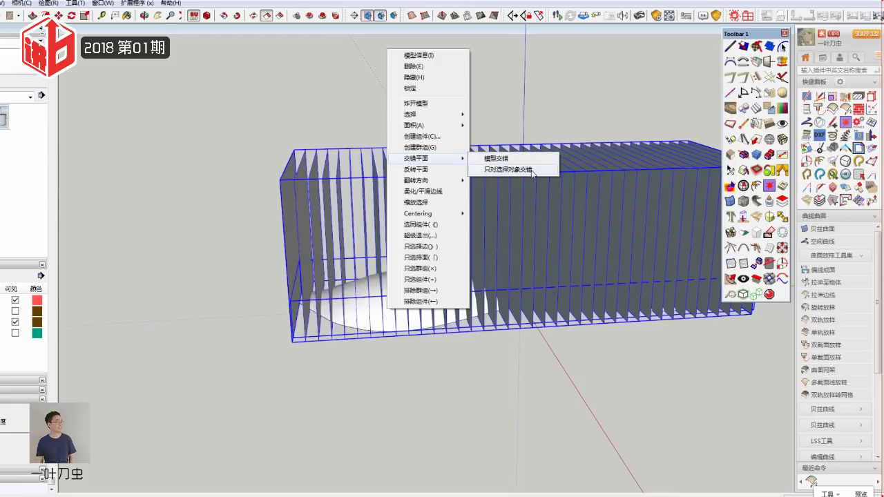
left_click(532, 172)
middle_click_drag(374, 287, 439, 272)
left_click(365, 257)
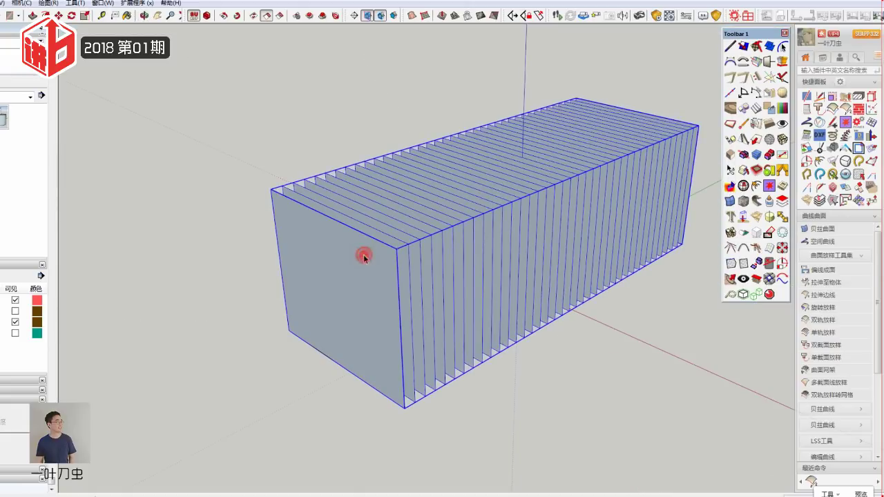
right_click(365, 256)
left_click(395, 31)
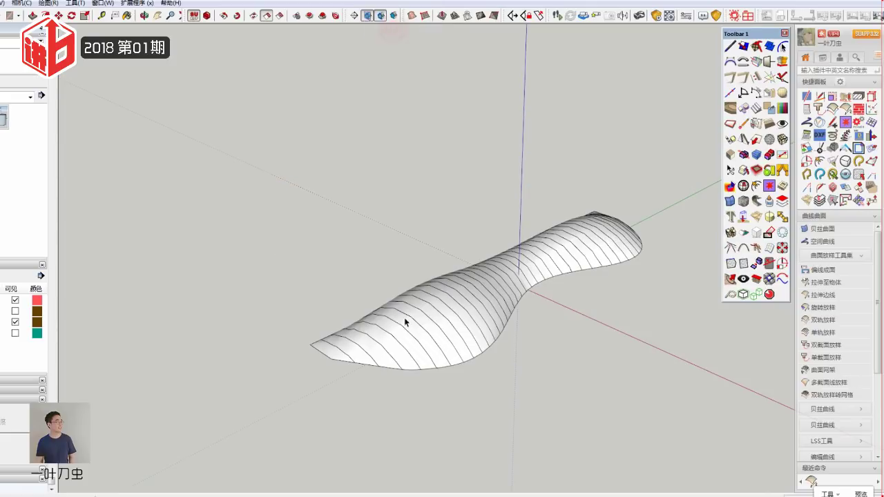
Step: Hide the canopy surface so only the rib curves remain
mouse_move(405, 322)
middle_mouse_down()
mouse_move(410, 363)
mouse_move(394, 370)
middle_mouse_up()
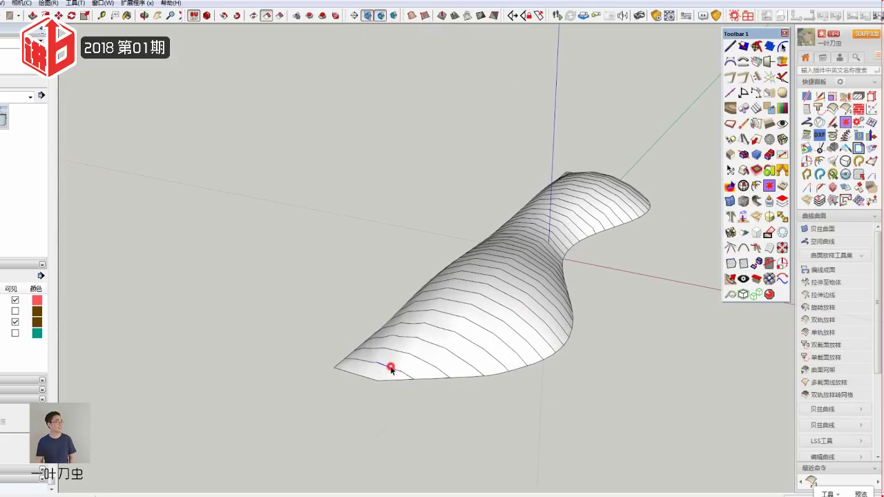
left_click(390, 365)
right_click(402, 360)
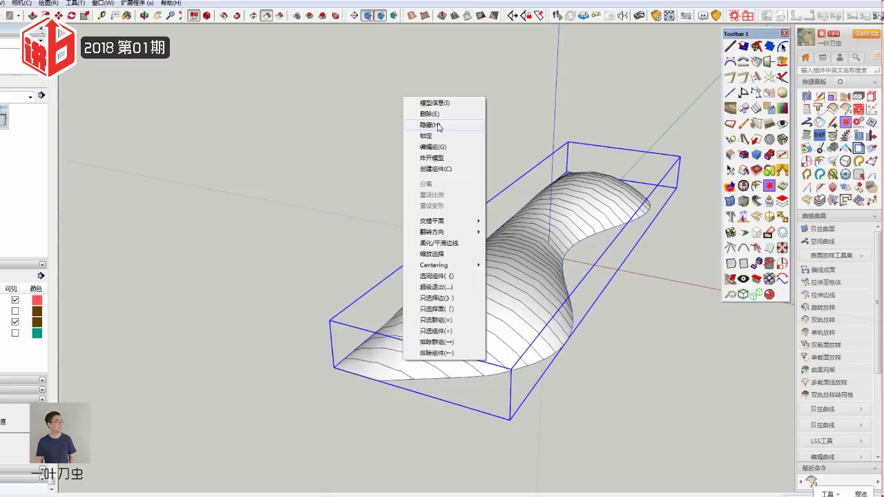
left_click(431, 124)
Step: Window-select all the rib curves, make them a group, and add a new layer
mouse_move(438, 122)
middle_mouse_down()
mouse_move(584, 158)
mouse_move(527, 143)
mouse_move(212, 322)
mouse_move(623, 325)
middle_mouse_up()
mouse_move(485, 407)
middle_mouse_down()
mouse_move(350, 362)
mouse_move(426, 369)
middle_mouse_up()
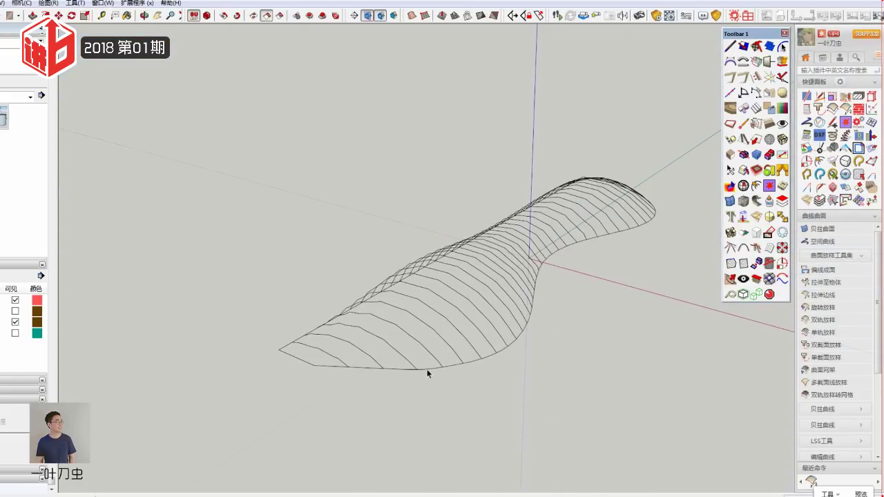
left_click(426, 368)
middle_click_drag(513, 290, 482, 351)
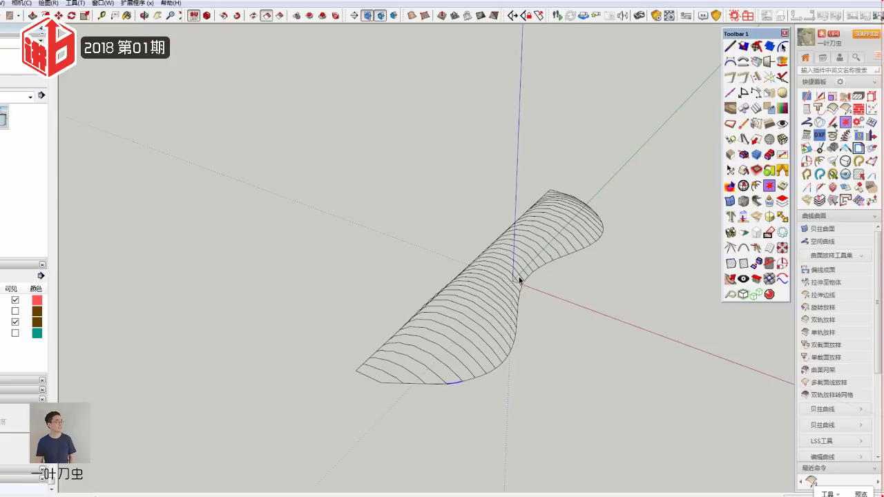
middle_click_drag(519, 280, 518, 282)
left_click_drag(324, 90, 583, 394)
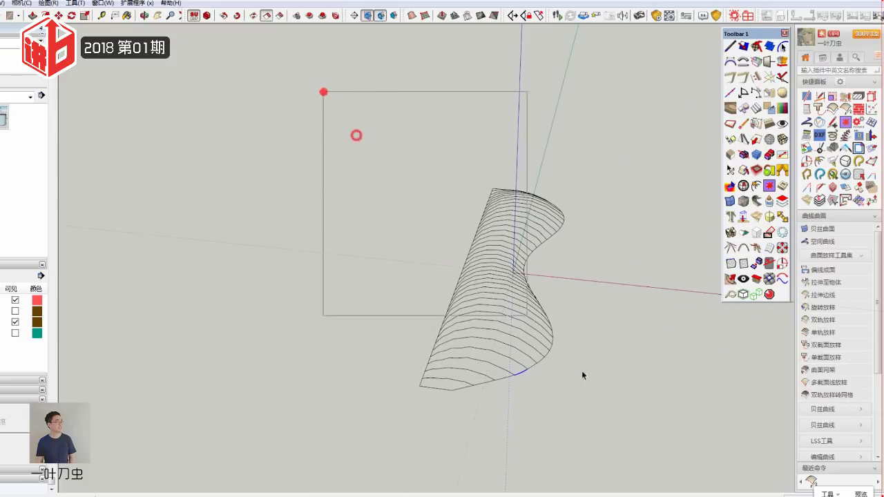
right_click(506, 342)
left_click(550, 170)
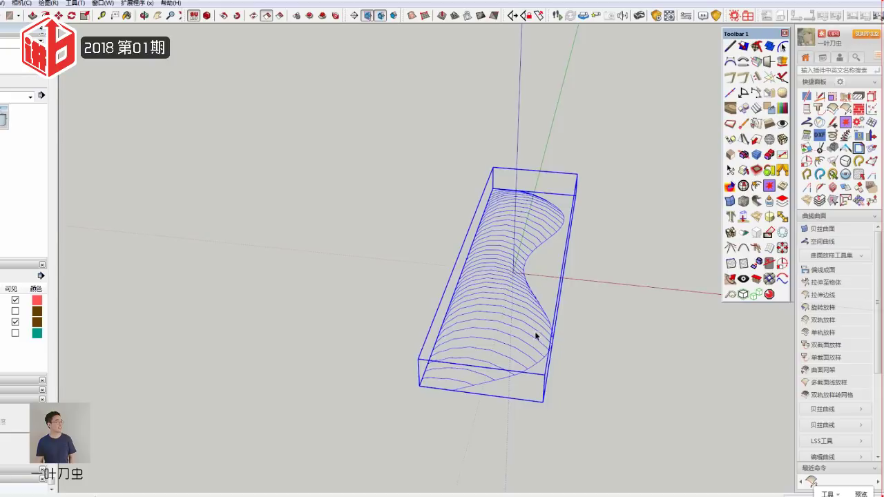
middle_click_drag(536, 336, 497, 346)
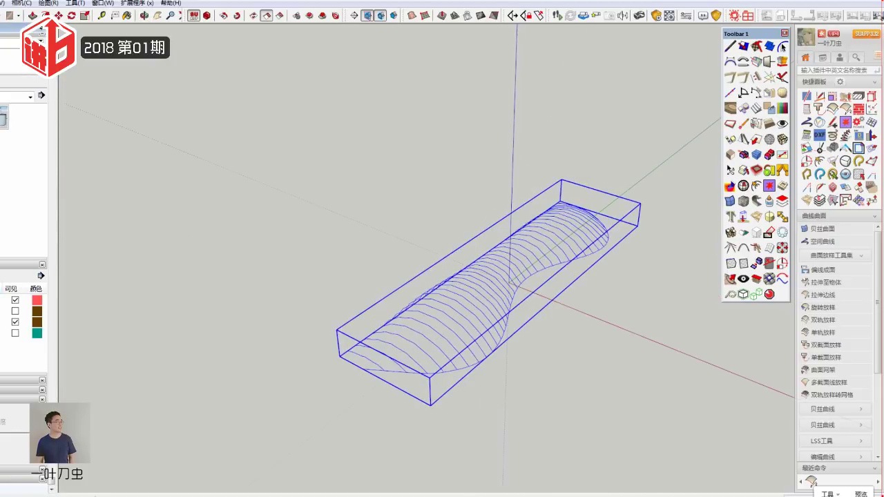
left_click(3, 275)
Step: Put the rib curve group on layer 层2
scroll(56, 78, "up", 3)
scroll(55, 78, "up", 3)
scroll(55, 78, "up", 1)
left_click(41, 64)
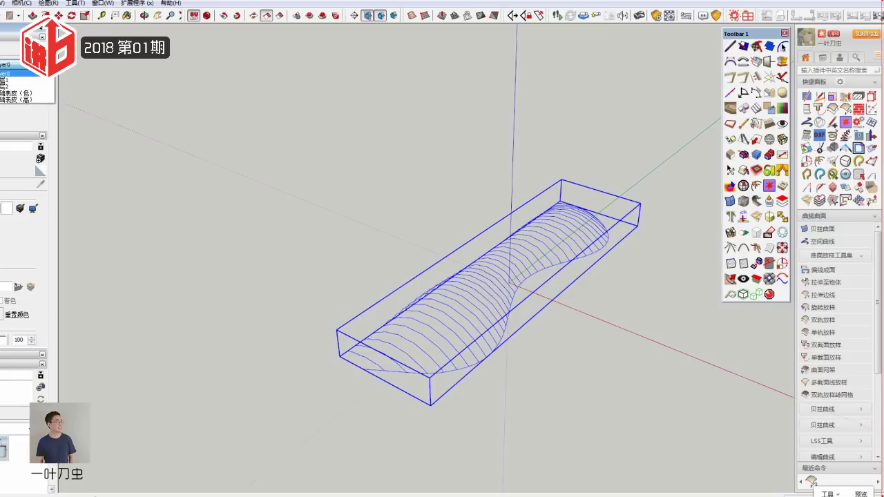
left_click(22, 87)
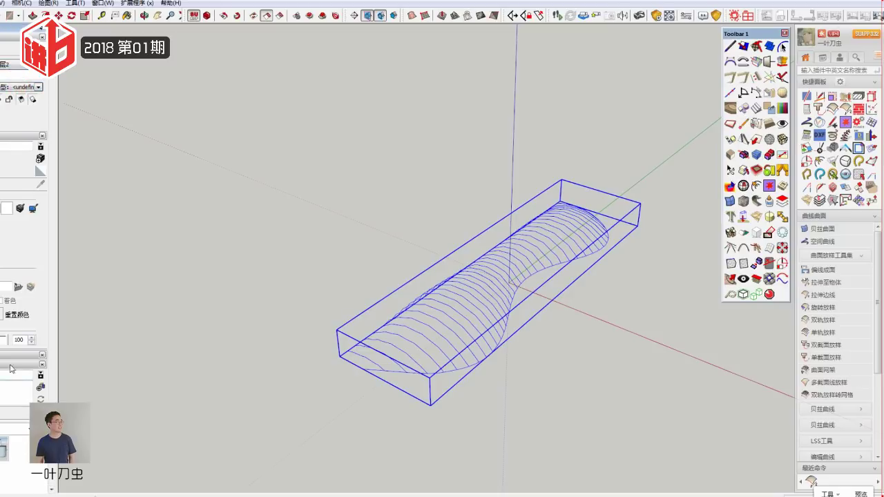
Step: Hide the wireframe loft layer and layer 3, show the canopy surface layer, and select the surface
scroll(47, 309, "down", 5)
scroll(31, 349, "down", 5)
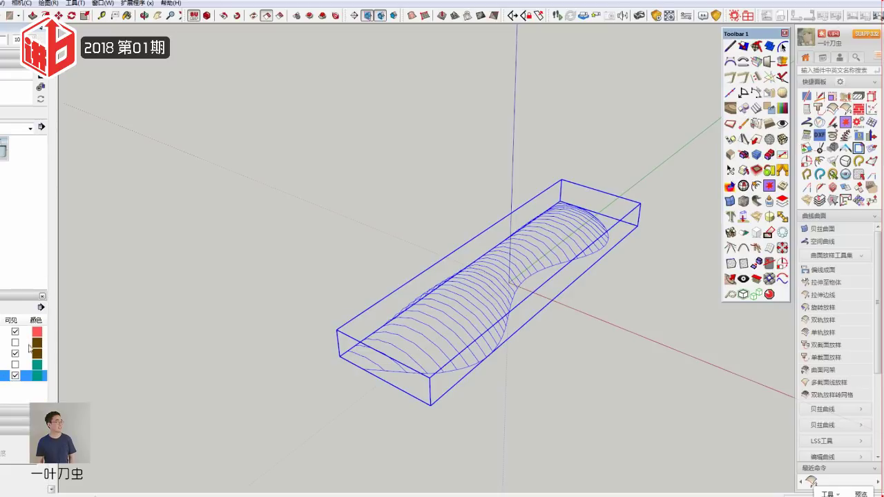
left_click(15, 375)
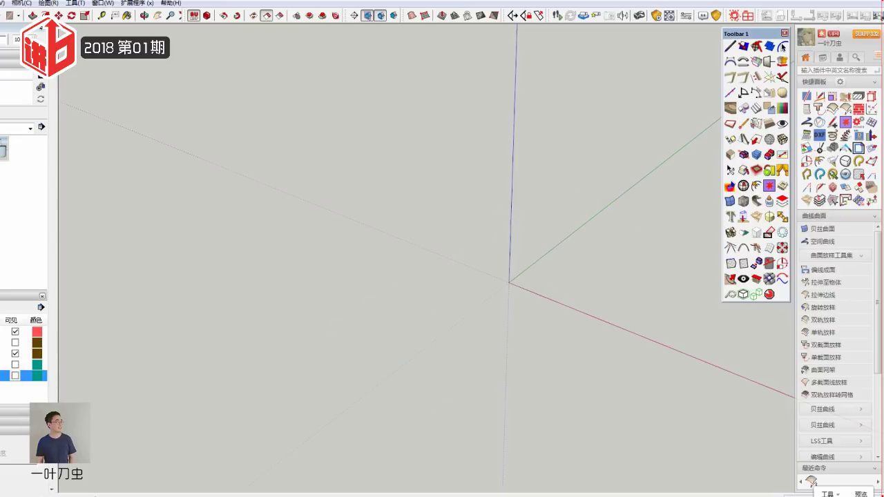
key("Caps_Lock")
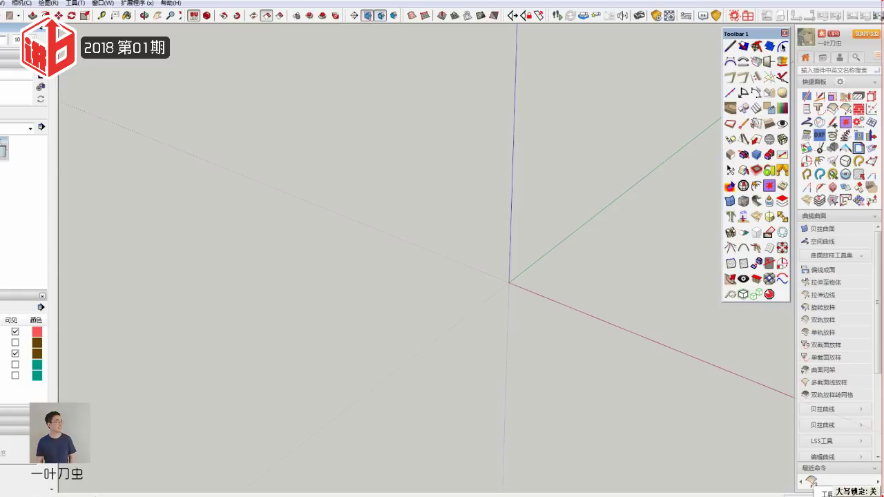
left_click(15, 365)
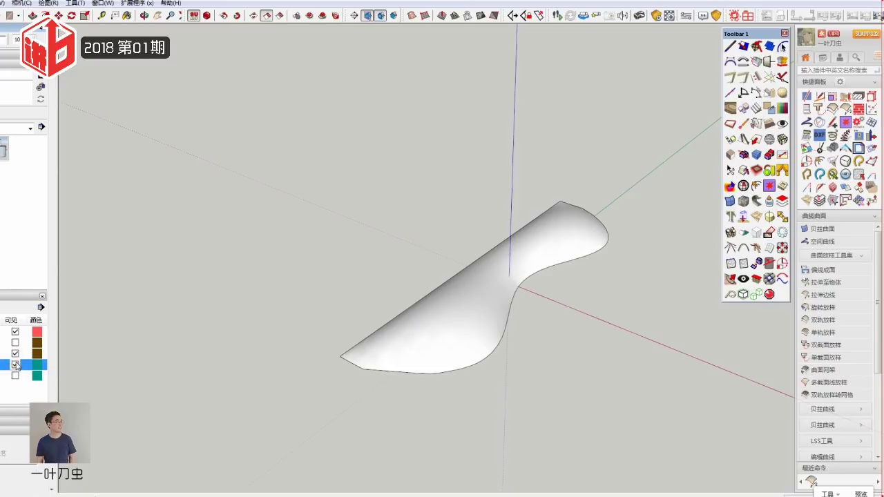
left_click(15, 354)
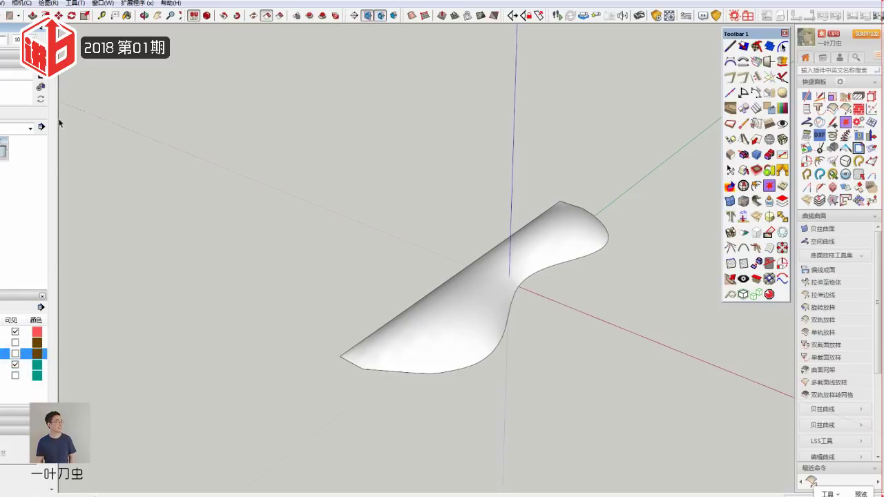
left_click(384, 276)
Step: Hide the canopy surface group and intersect the fin group with the selected surface
right_click(384, 276)
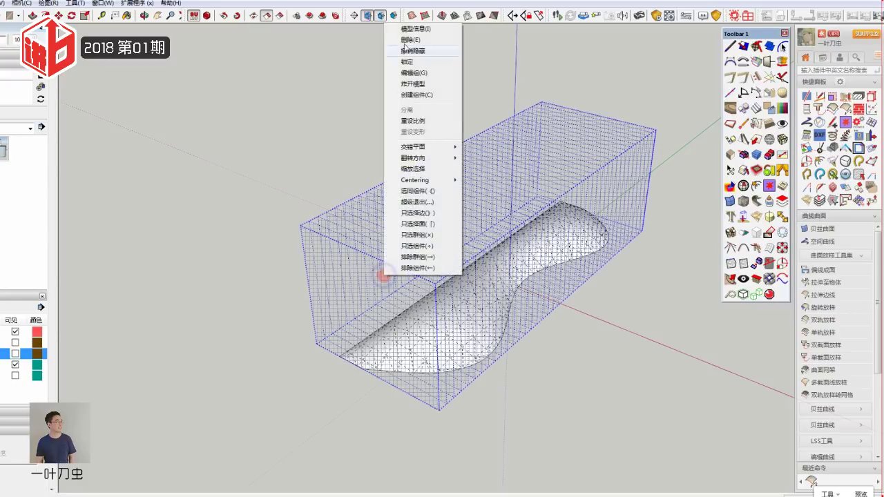
left_click(412, 51)
mouse_move(408, 368)
middle_mouse_down()
mouse_move(365, 142)
mouse_move(400, 267)
mouse_move(389, 221)
mouse_move(397, 214)
middle_mouse_up()
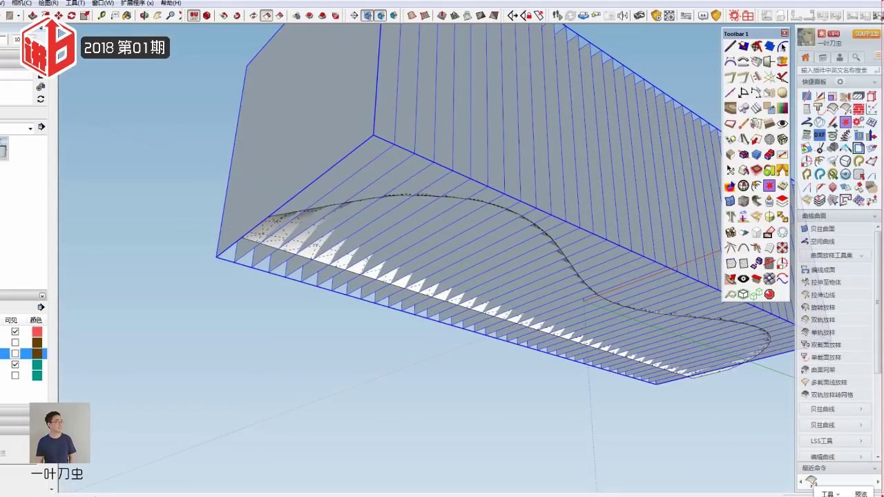
left_click(312, 250)
middle_click_drag(312, 250, 529, 375)
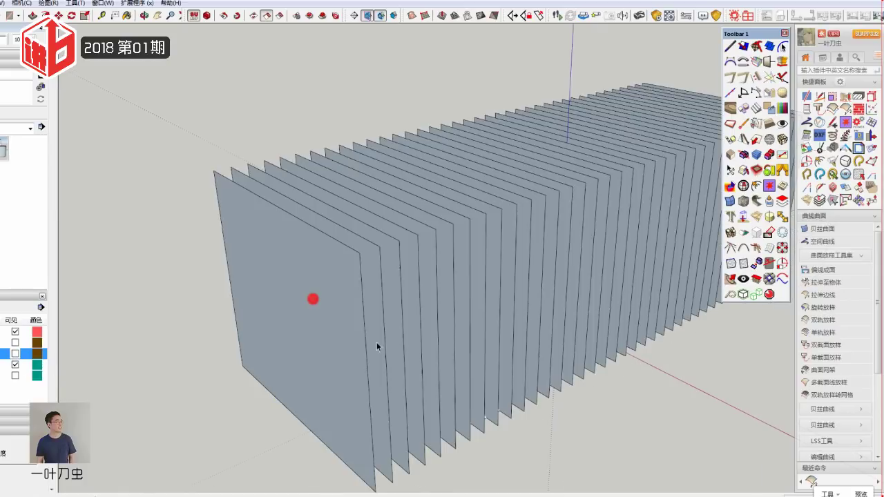
middle_click_drag(376, 342, 365, 229)
scroll(377, 316, "up", 3)
middle_click_drag(377, 317, 335, 305)
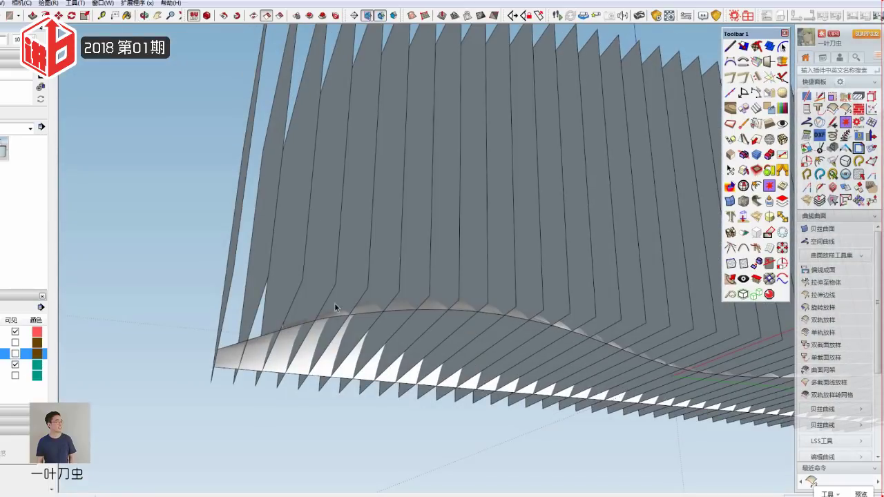
left_click(334, 314)
left_click(349, 256)
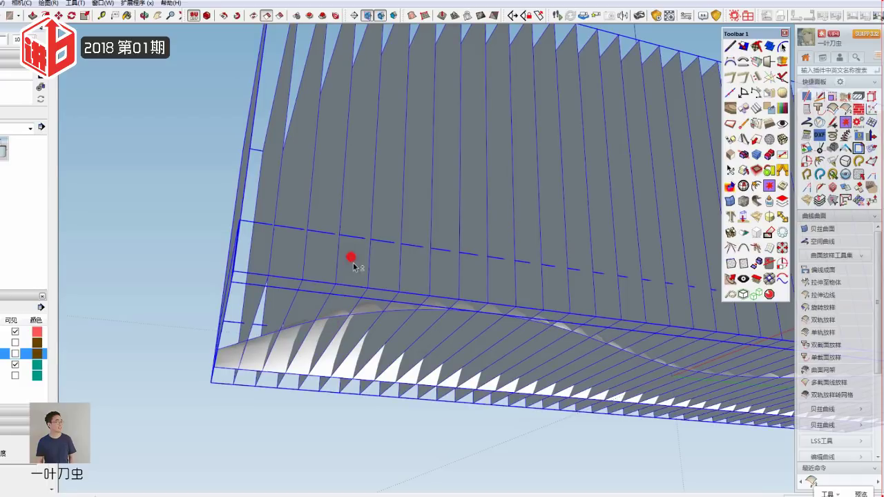
right_click(360, 264)
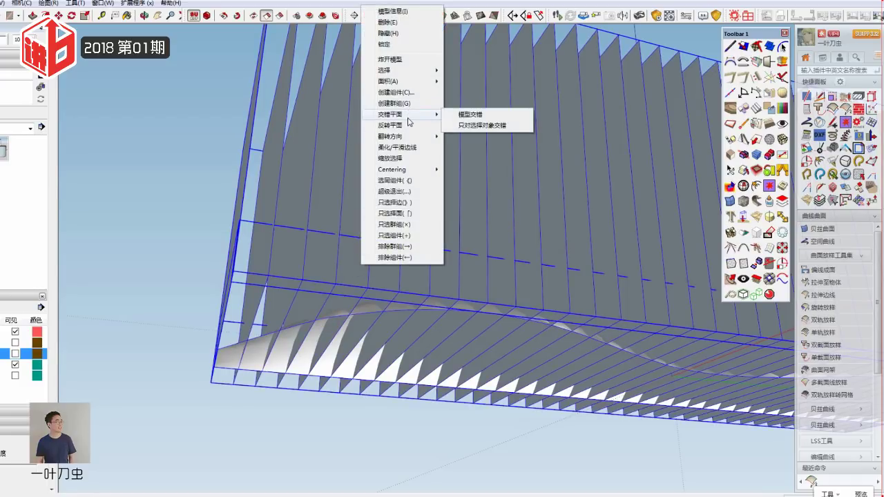
mouse_move(390, 114)
left_click(483, 129)
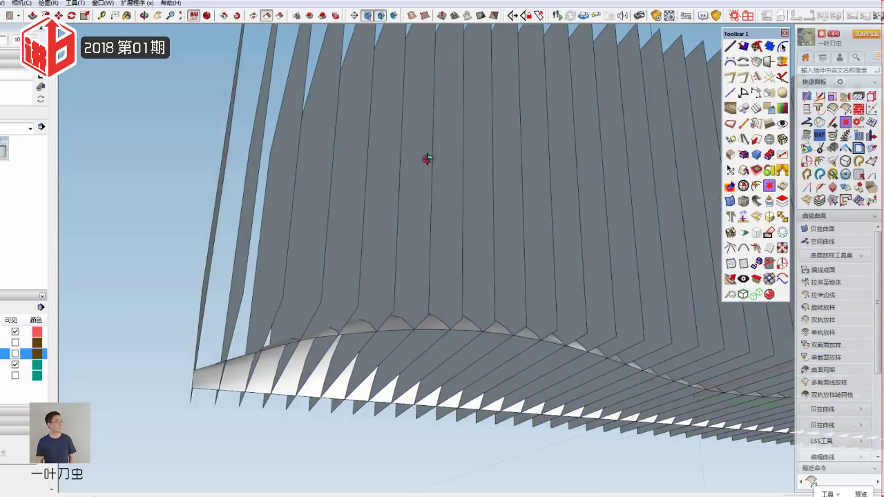
Step: Hide the fins and the cut surface, leaving only the rib curves
middle_click_drag(424, 158, 445, 302)
scroll(446, 302, "up", 3)
right_click(410, 264)
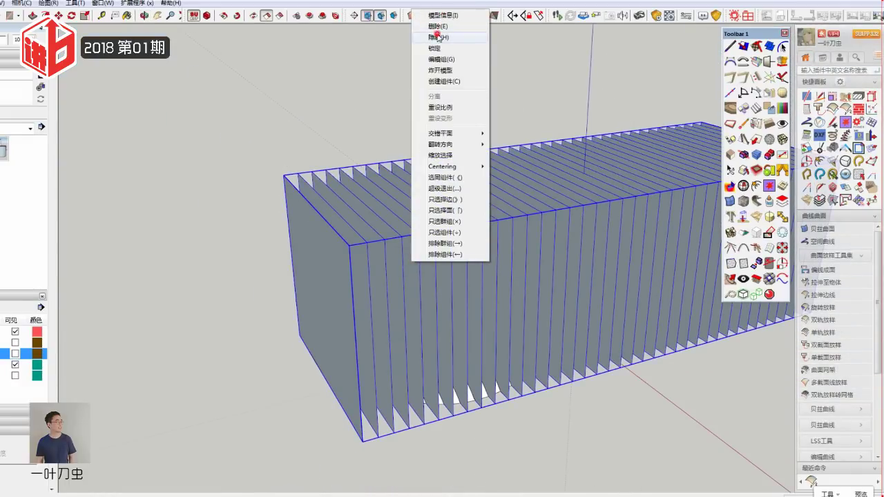
left_click(439, 35)
mouse_move(345, 309)
middle_mouse_down()
mouse_move(450, 337)
mouse_move(462, 378)
middle_mouse_up()
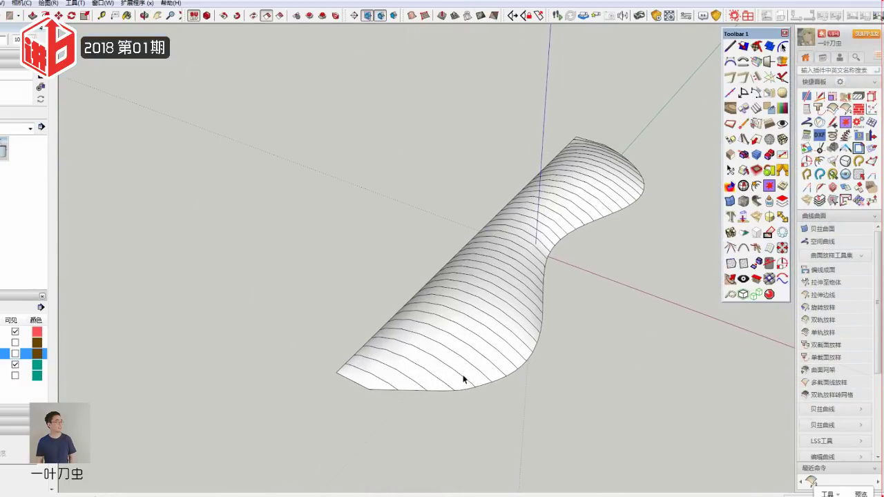
right_click(426, 381)
left_click(466, 141)
Step: Window-select all the rib curves and make them a group
middle_click_drag(465, 156, 577, 312)
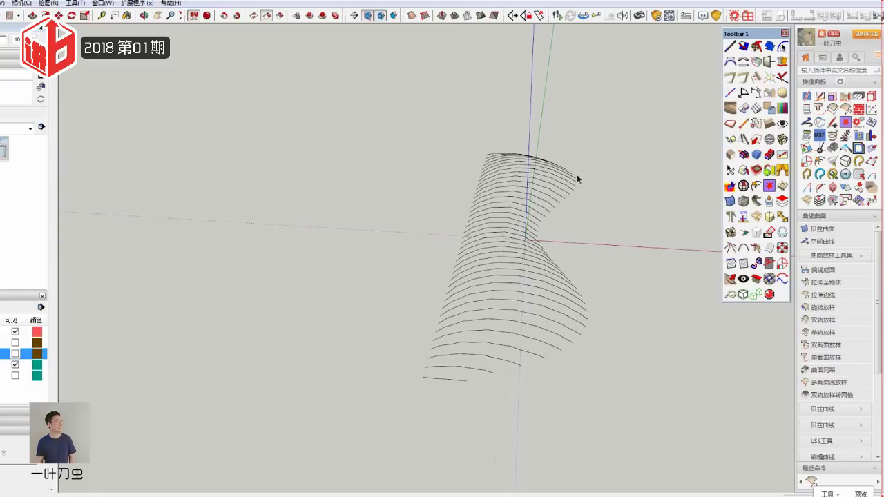
left_click_drag(383, 80, 684, 474)
right_click(451, 385)
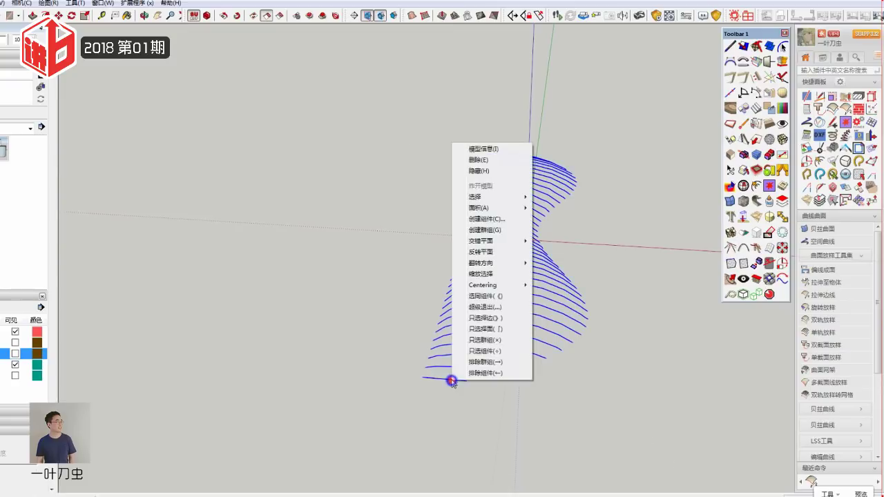
left_click(493, 229)
mouse_move(519, 371)
middle_mouse_down()
mouse_move(364, 379)
mouse_move(598, 312)
middle_mouse_up()
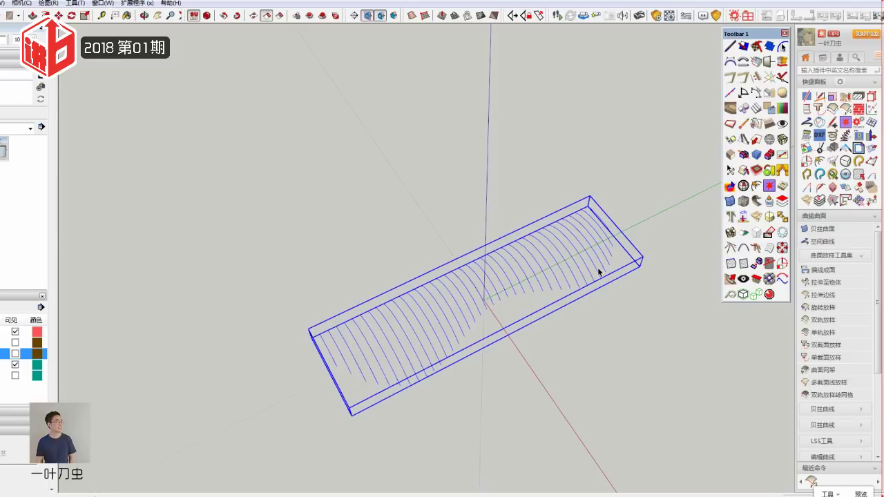
Step: Show the bottom loft layer, select the loft group, and toggle the loft curve layers' visibility
left_click(16, 376)
middle_click_drag(428, 370, 398, 256)
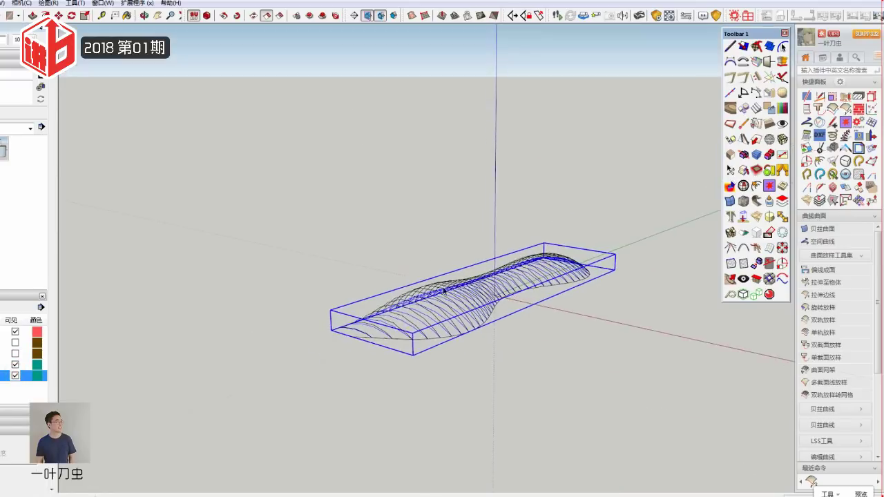
scroll(357, 337, "up", 3)
scroll(357, 336, "up", 2)
left_click(354, 335)
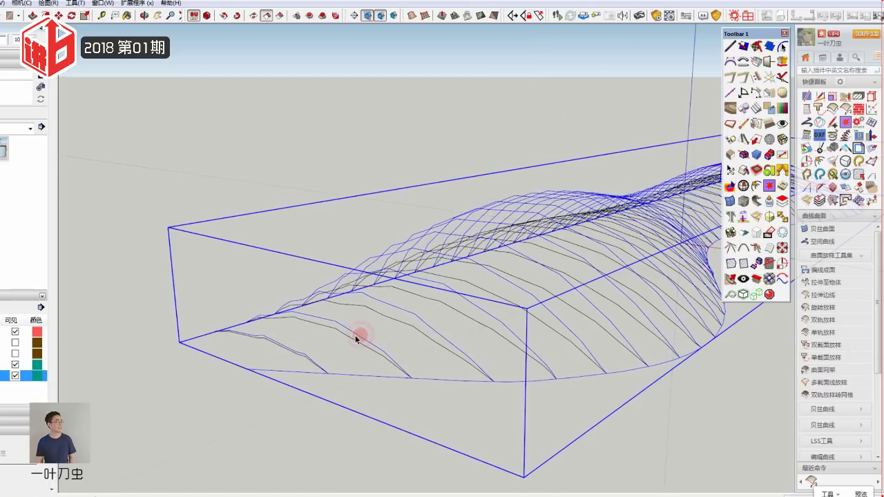
mouse_move(391, 370)
middle_mouse_down()
mouse_move(484, 281)
mouse_move(383, 399)
mouse_move(361, 375)
mouse_move(256, 468)
mouse_move(503, 341)
middle_mouse_up()
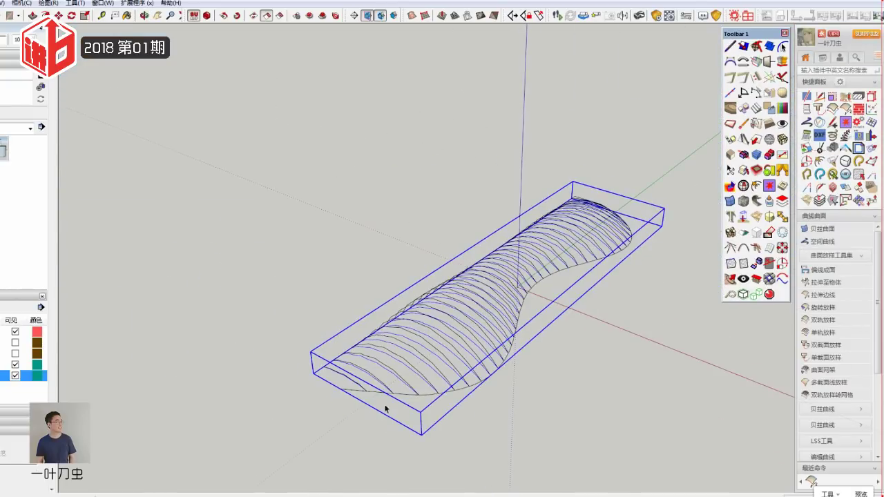
left_click(15, 363)
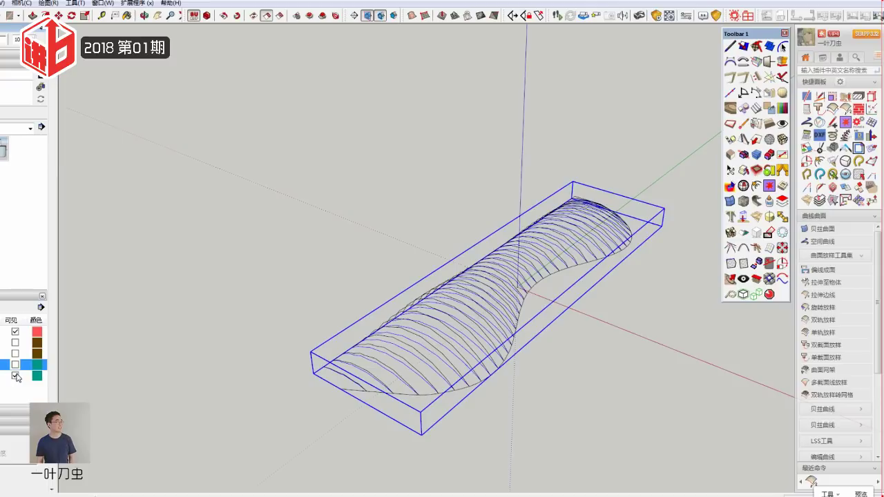
left_click(15, 375)
left_click(15, 364)
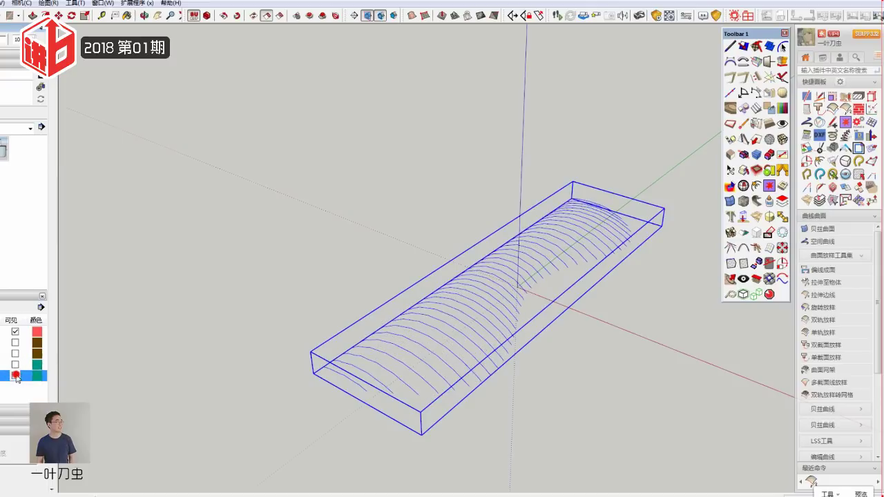
left_click(16, 375)
left_click(457, 375)
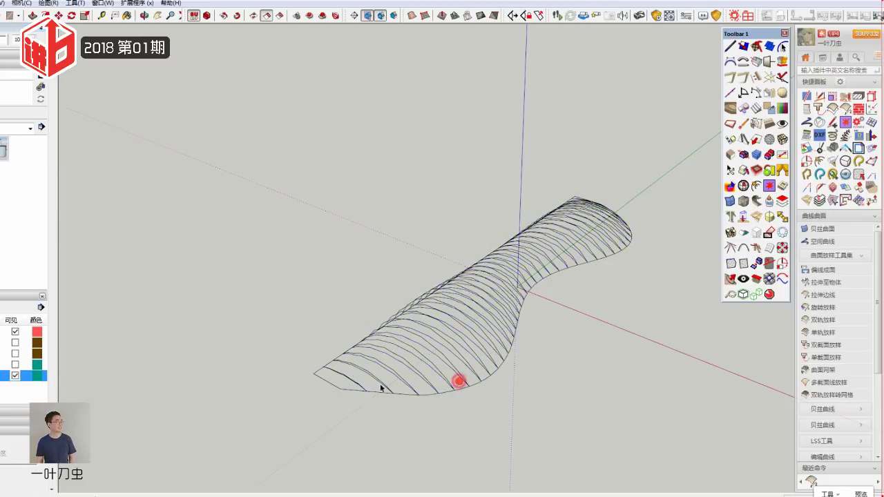
scroll(375, 370, "up", 3)
left_click(371, 367)
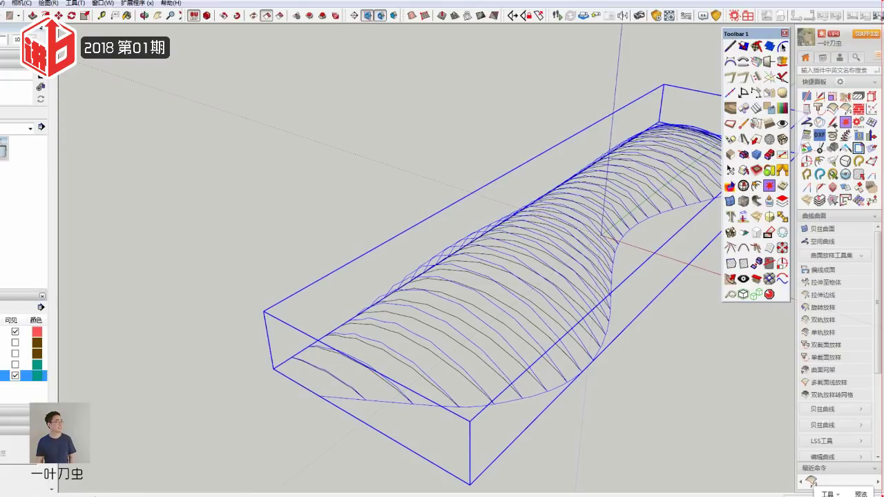
Step: Add a new layer and hide the layer holding the grouped rib curves
left_click(4, 306)
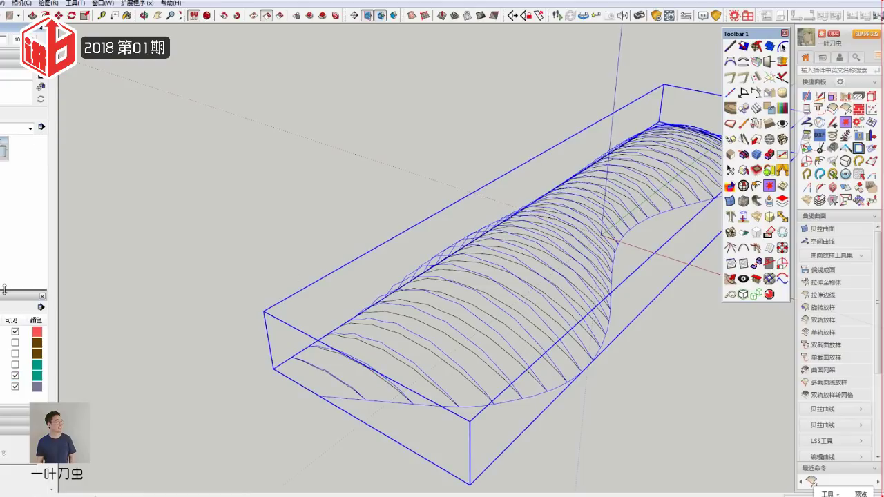
key("Caps_Lock")
key("Caps_Lock")
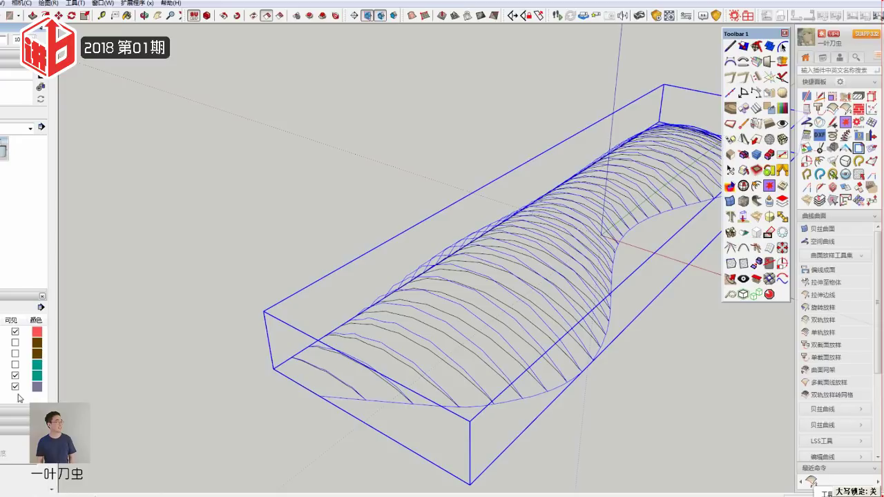
left_click(21, 295)
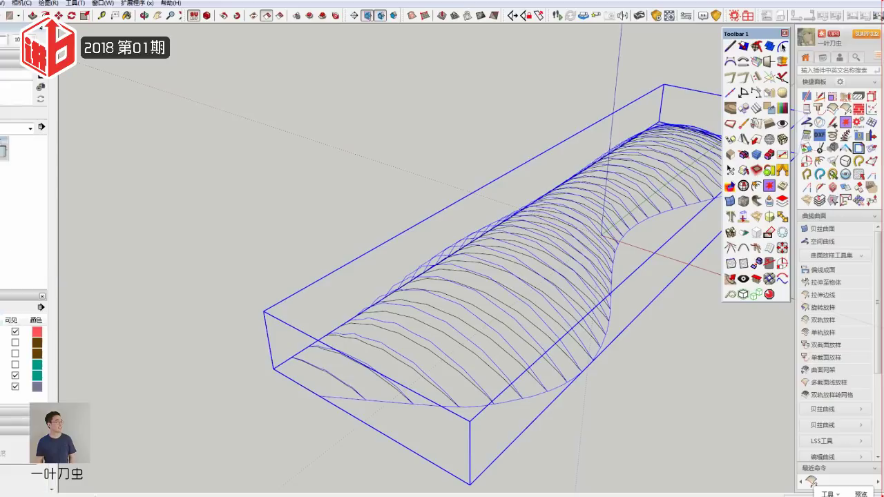
left_click(16, 344)
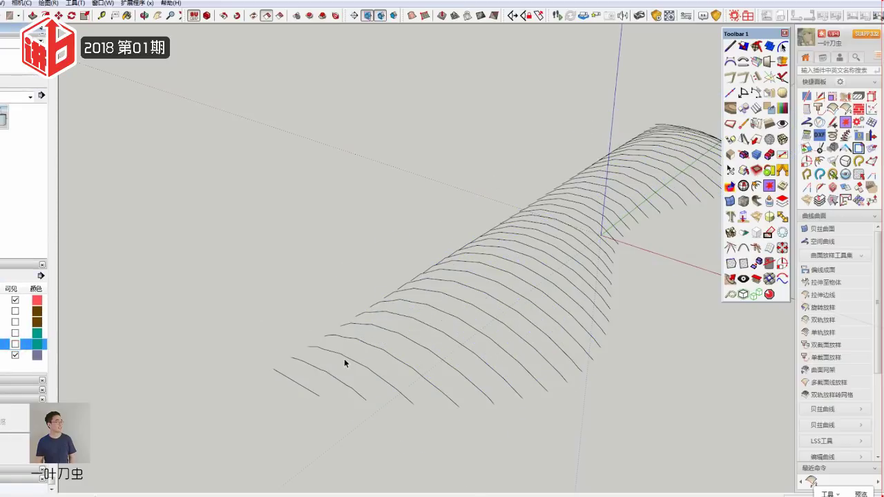
Step: Move the rib curve group onto the new layer
left_click(344, 358)
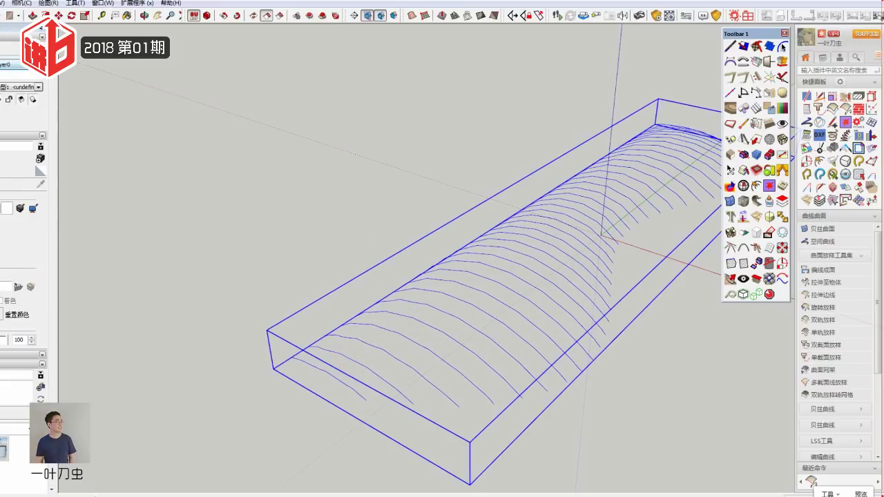
left_click(18, 65)
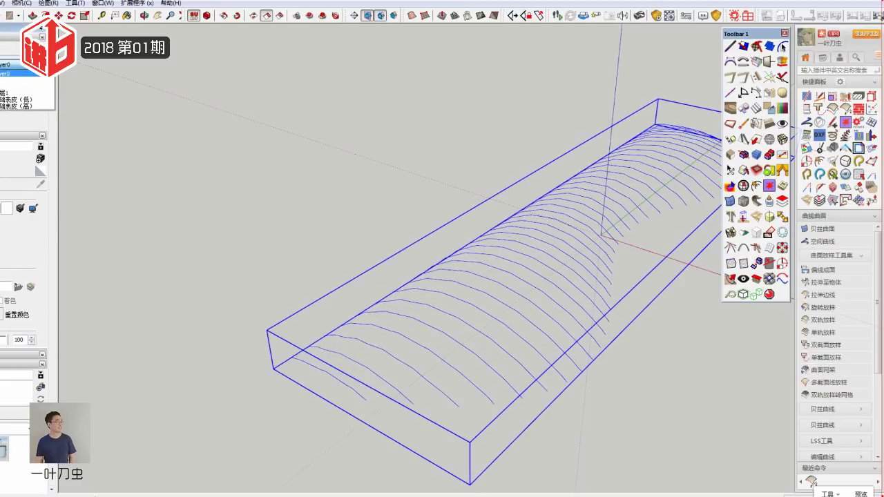
left_click(3, 81)
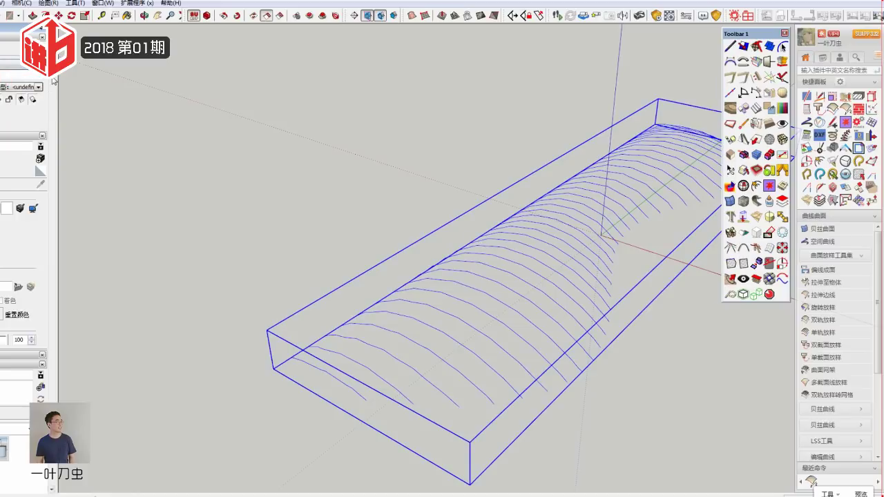
Step: Hide the rib layer, show the lofted surface layer, and enter the loft group for editing
left_click(15, 354)
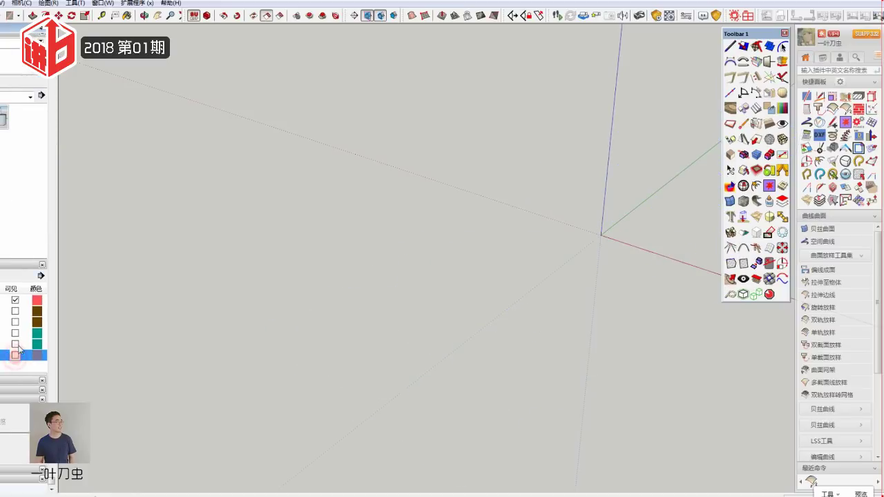
left_click(15, 344)
double_click(418, 362)
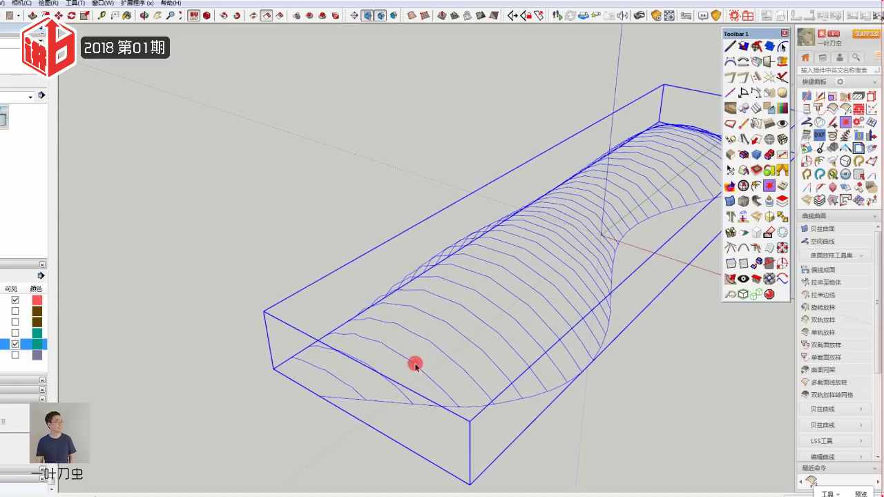
mouse_move(416, 361)
middle_mouse_down()
mouse_move(371, 383)
mouse_move(546, 309)
middle_mouse_up()
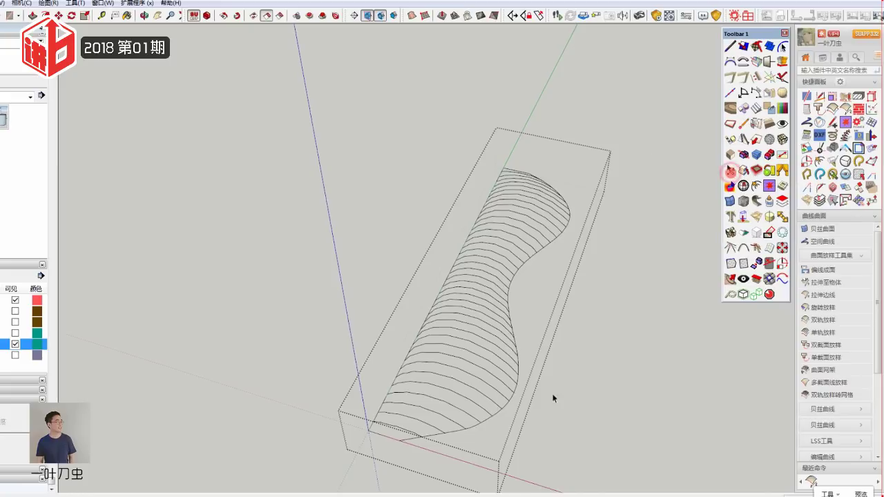
Step: Try deleting the bottom profile edge via the Edit menu, undo it, and leave the group
left_click(483, 419)
mouse_move(496, 428)
middle_mouse_down()
mouse_move(523, 350)
mouse_move(536, 173)
mouse_move(405, 187)
mouse_move(348, 368)
middle_mouse_up()
scroll(347, 368, "up", 3)
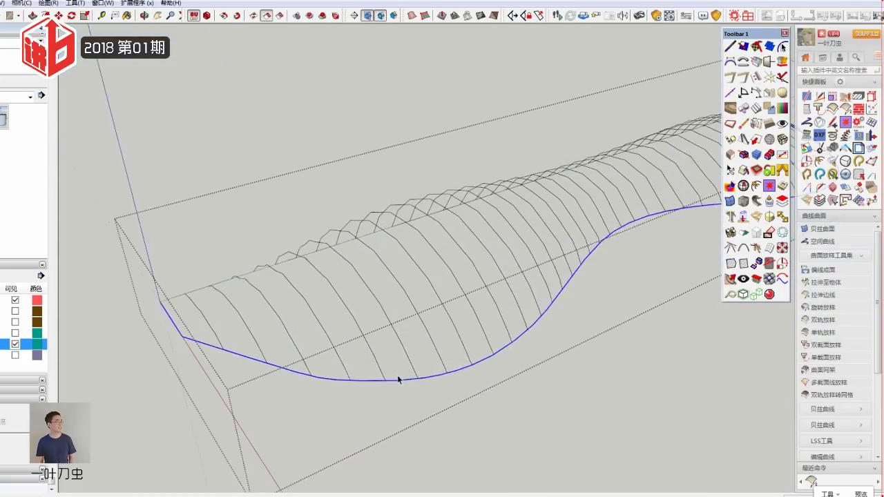
scroll(400, 379, "up", 1)
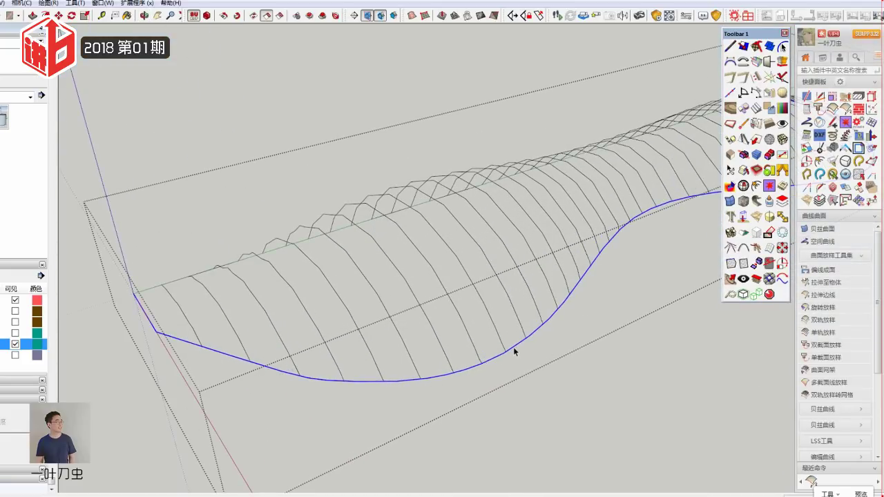
scroll(381, 380, "down", 3)
mouse_move(381, 380)
middle_mouse_down()
mouse_move(449, 296)
mouse_move(513, 371)
middle_mouse_up()
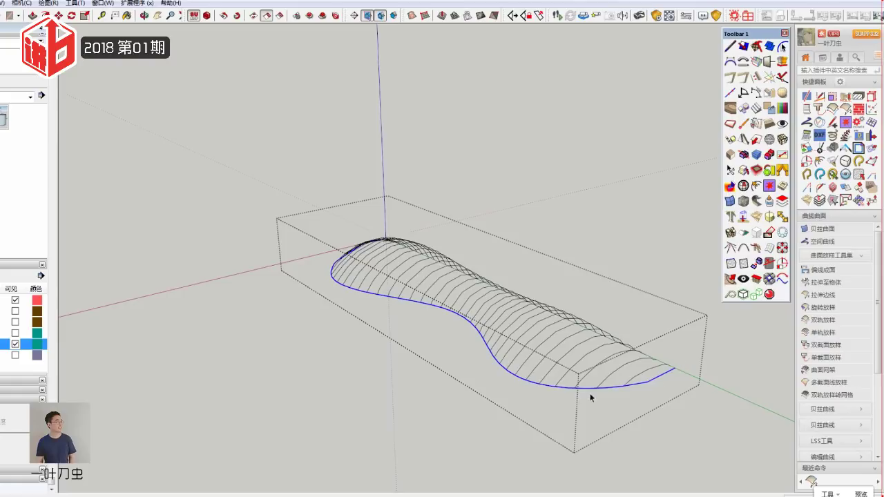
mouse_move(345, 302)
middle_mouse_down()
mouse_move(746, 339)
mouse_move(411, 413)
middle_mouse_up()
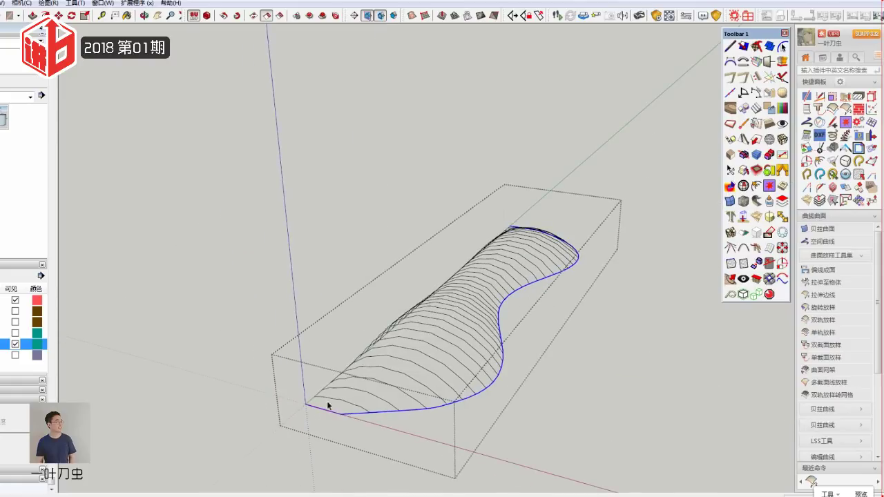
mouse_move(455, 339)
middle_mouse_down()
mouse_move(667, 397)
mouse_move(321, 237)
mouse_move(347, 173)
mouse_move(367, 352)
middle_mouse_up()
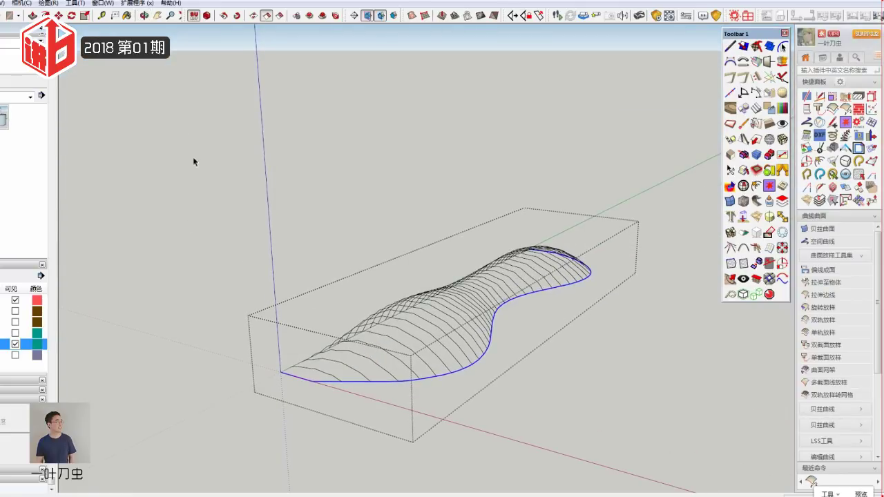
left_click(1, 3)
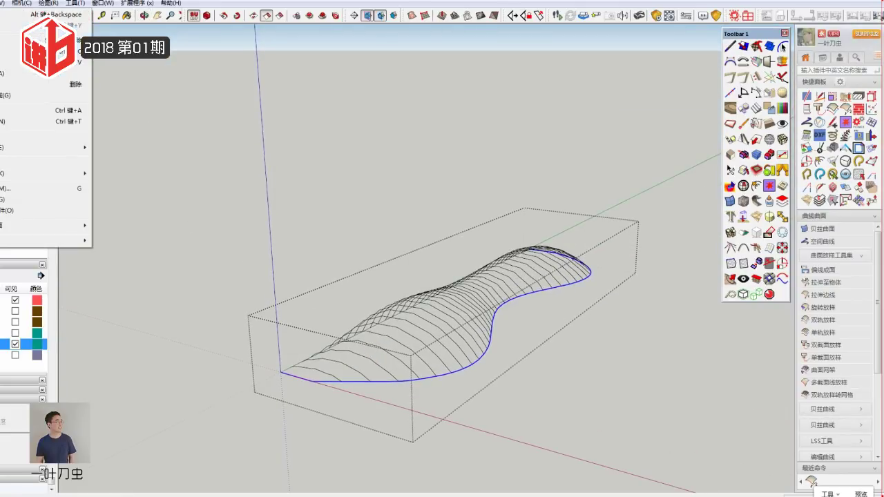
left_click(76, 83)
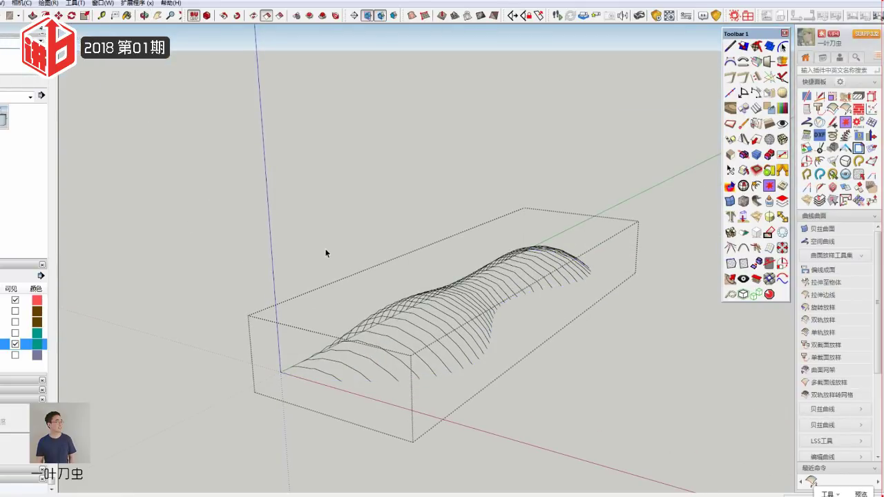
key("ctrl+z")
left_click(315, 217)
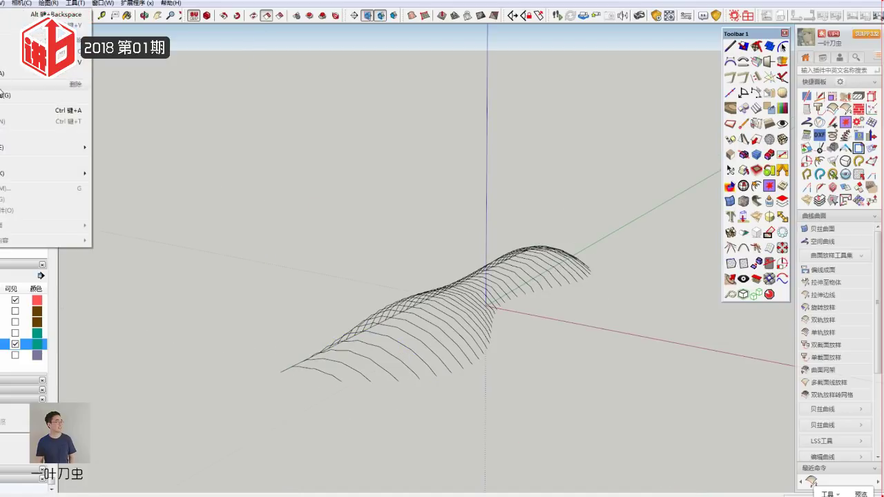
Step: Re-enter the loft group, delete the long straight side edge, exit, and select the surface
mouse_move(130, 154)
middle_mouse_down()
mouse_move(539, 408)
mouse_move(467, 423)
middle_mouse_up()
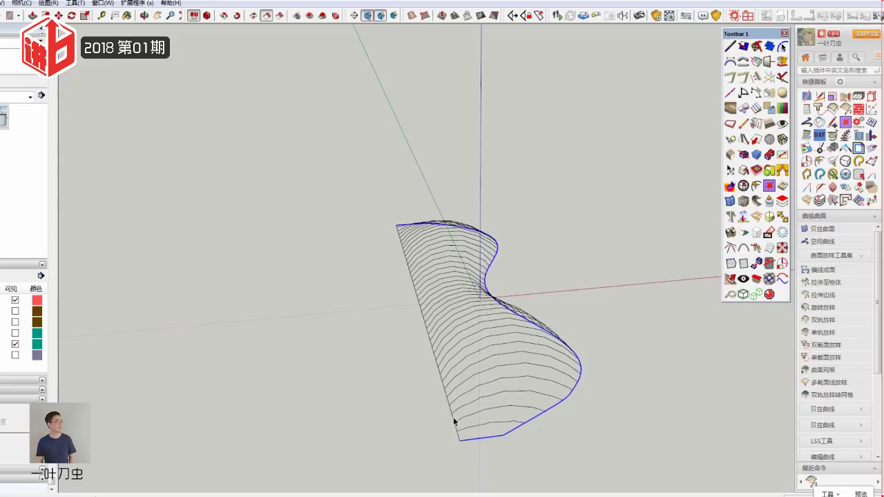
double_click(454, 419)
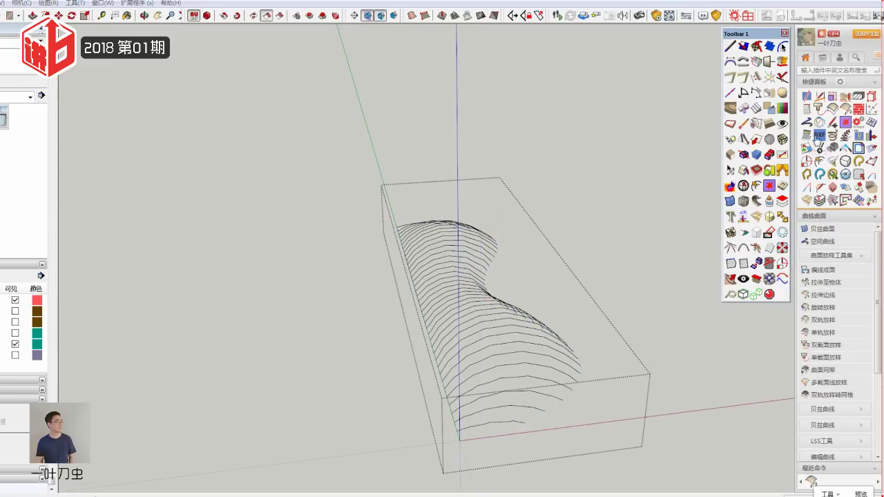
left_click(456, 429)
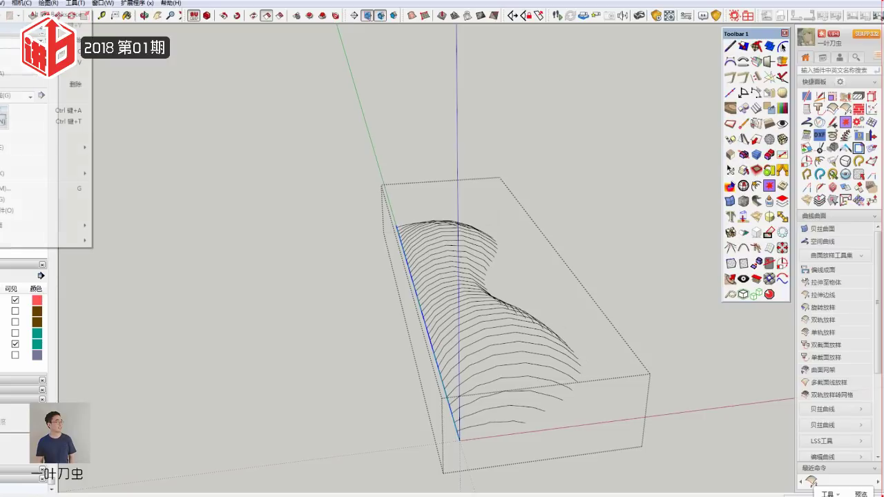
key("Delete")
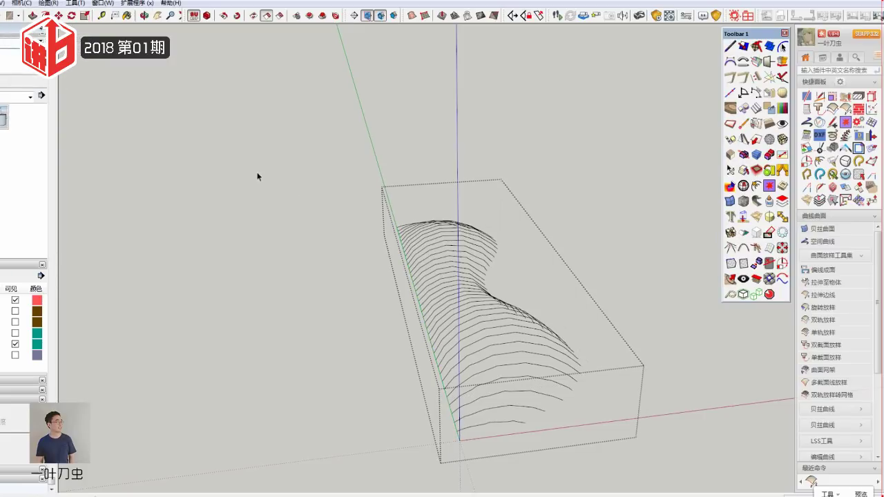
left_click(257, 177)
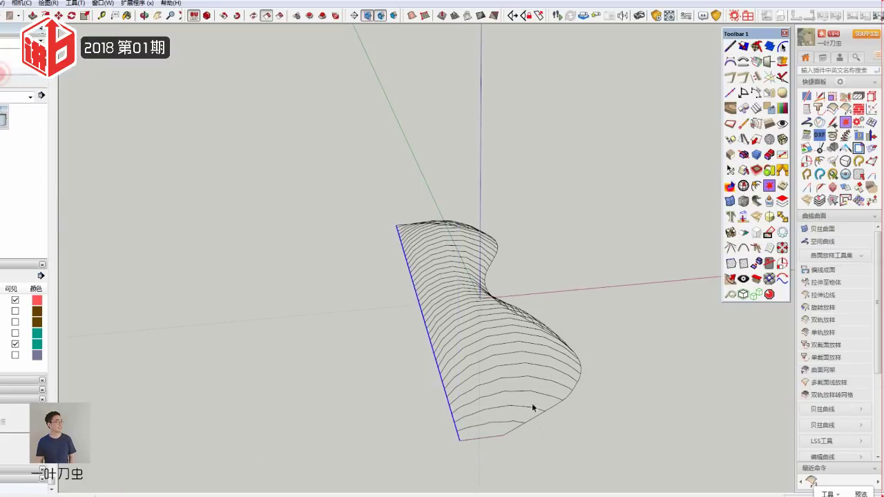
left_click(489, 440)
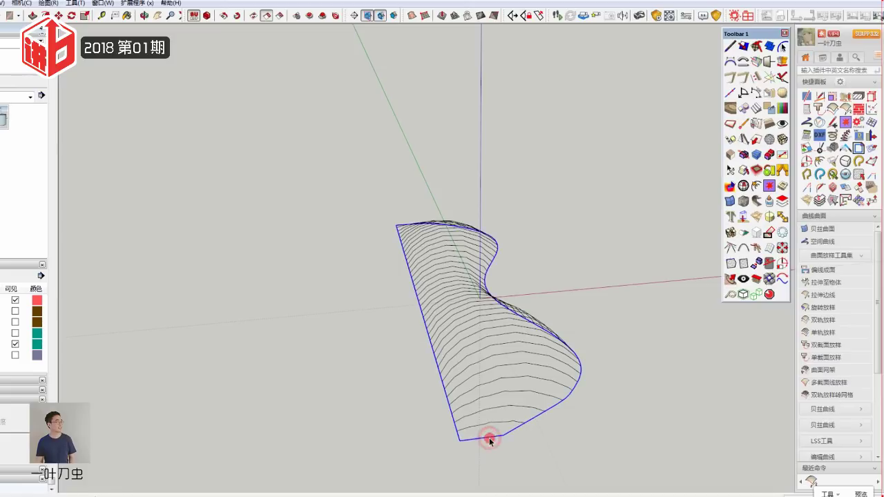
Step: Make the selected lofted surface into a group
right_click(488, 440)
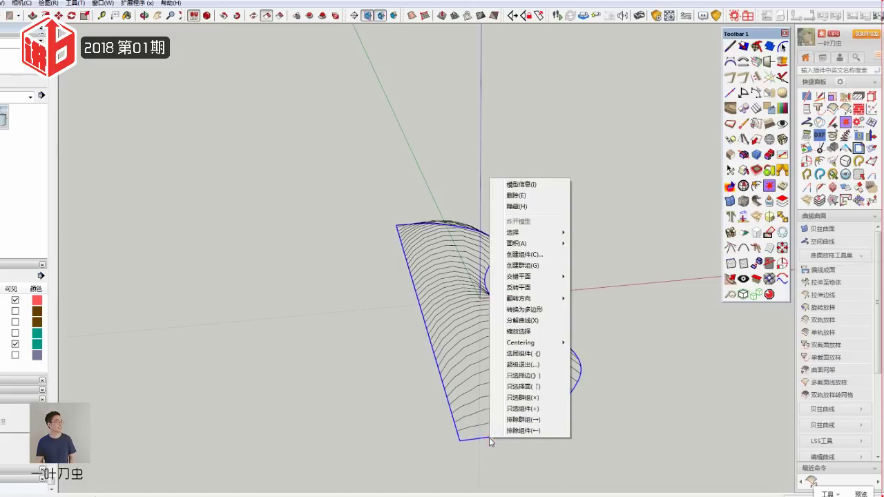
left_click(524, 268)
middle_click_drag(424, 430, 292, 410)
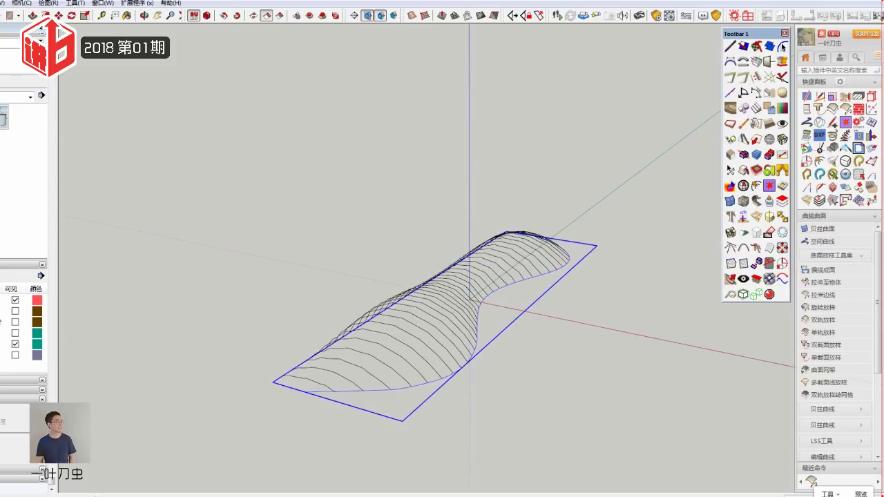
left_click(16, 311)
left_click(15, 311)
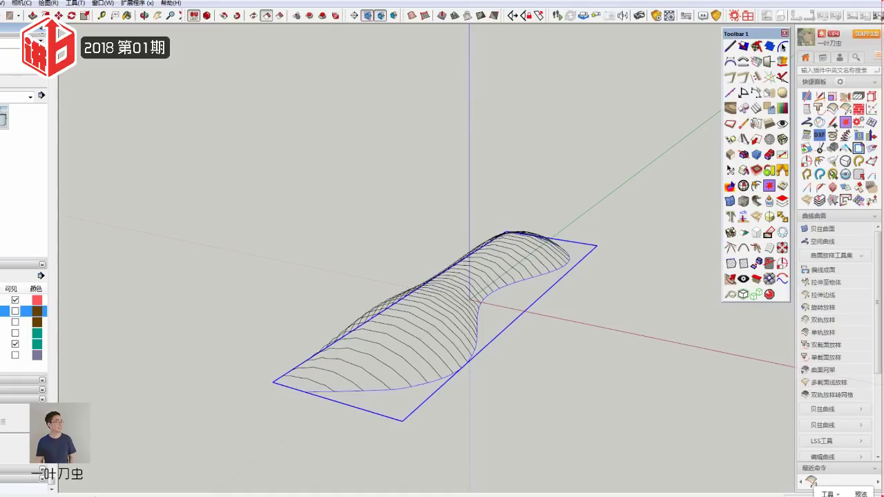
Step: Move the surface group onto the skin layer, then hide the section-curve layer and show the arched-curve layer
scroll(52, 128, "up", 5)
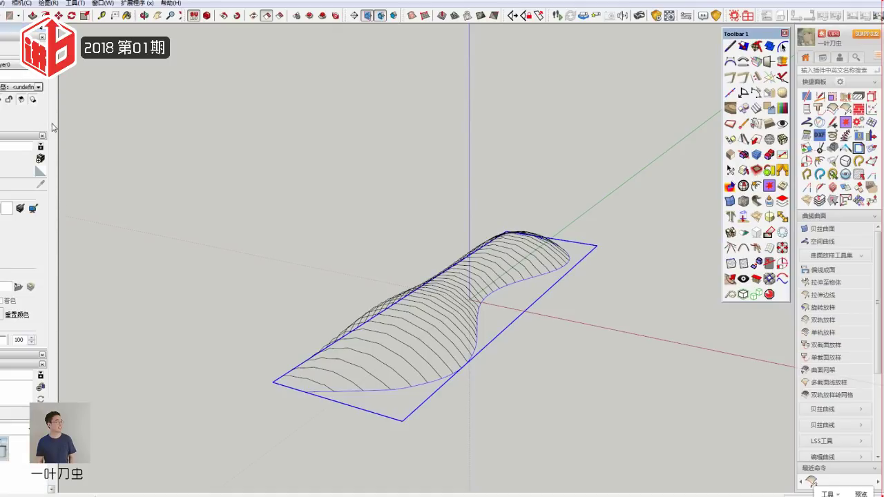
left_click(24, 87)
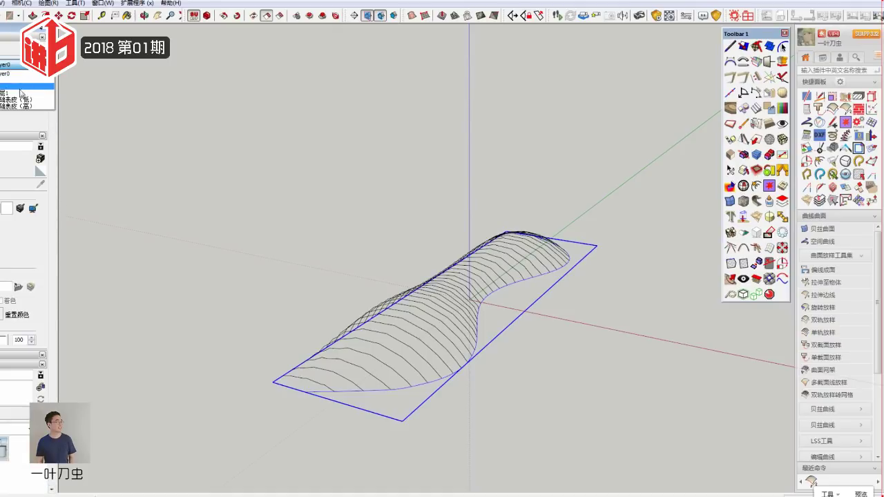
left_click(21, 91)
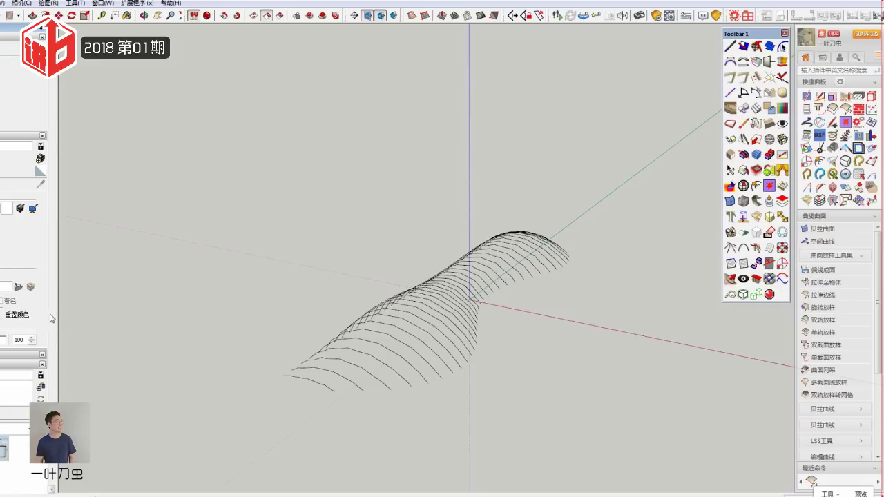
scroll(52, 318, "down", 5)
left_click(15, 344)
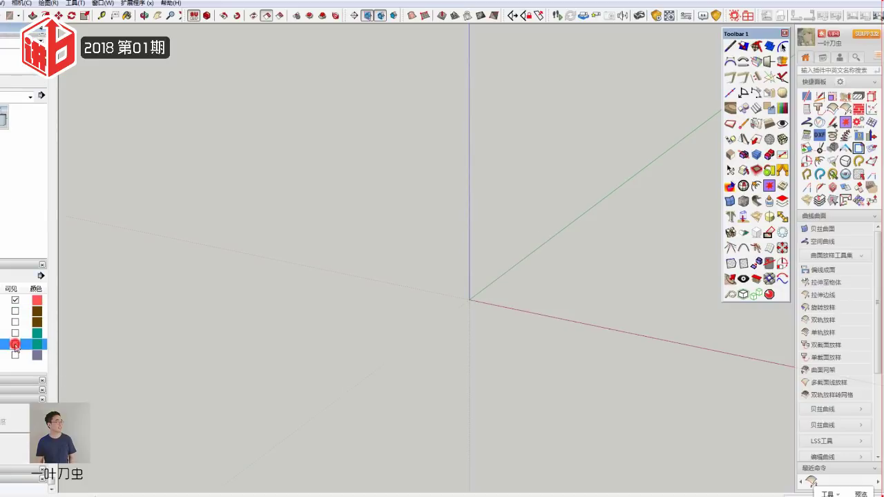
left_click(15, 355)
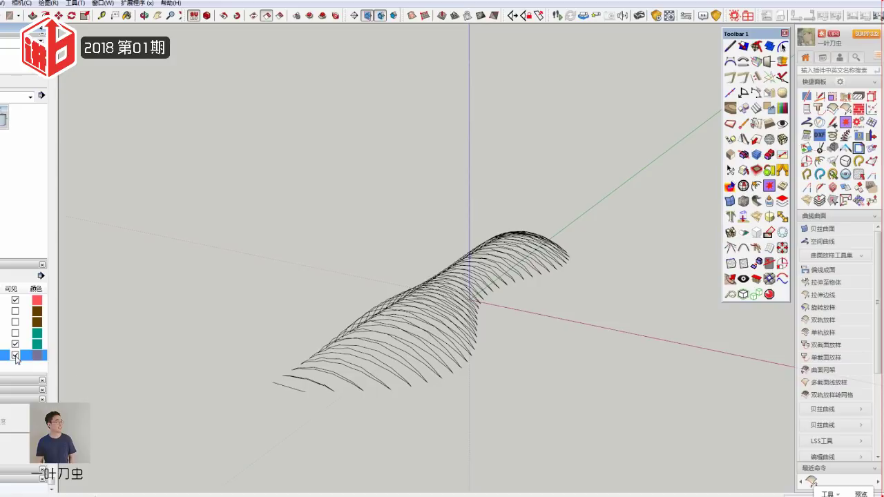
Step: Hide the extra curves layer, inspect the rib curves, and close the floating Toolbar 1 window
mouse_move(365, 410)
middle_mouse_down()
mouse_move(361, 487)
mouse_move(366, 436)
mouse_move(577, 444)
mouse_move(305, 456)
middle_mouse_up()
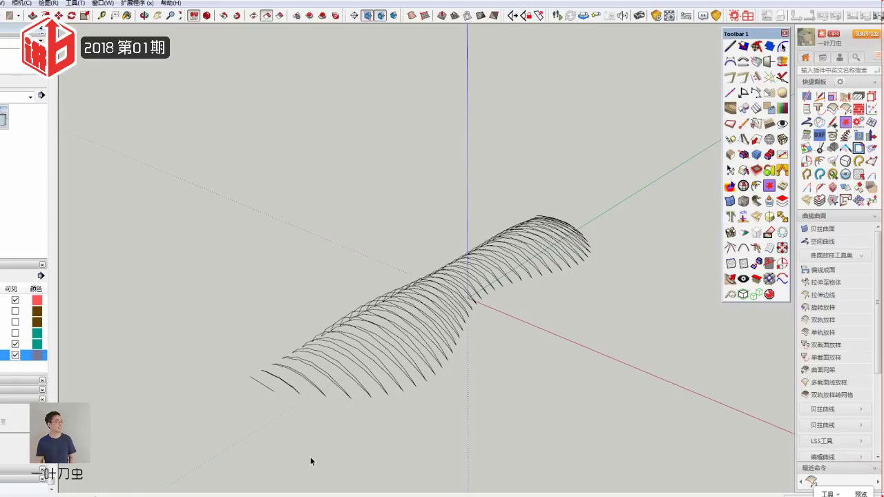
left_click(14, 354)
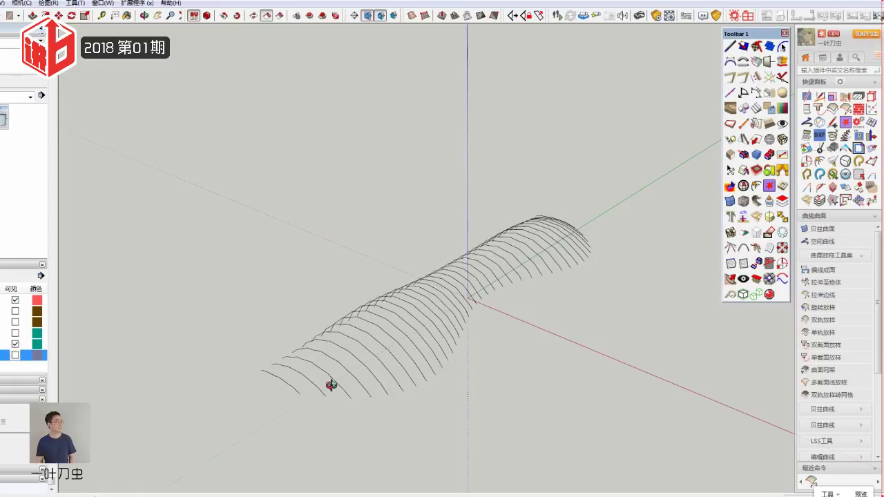
middle_click_drag(329, 384, 262, 371)
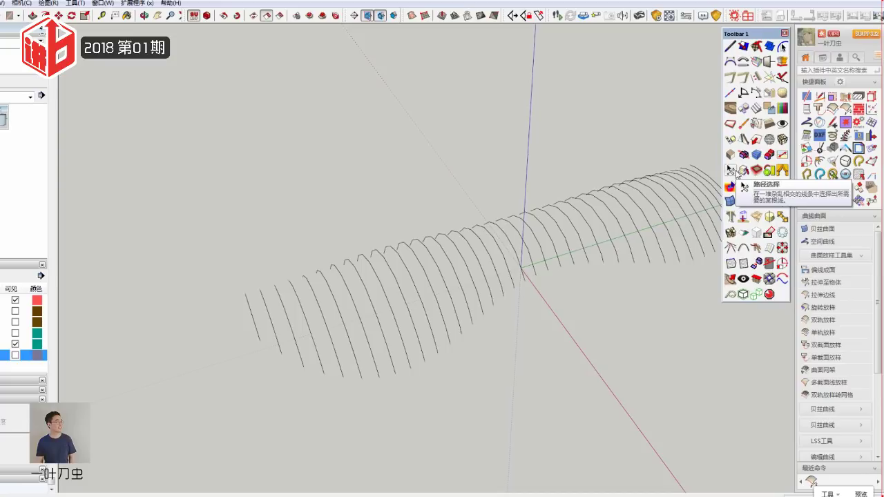
left_click(784, 33)
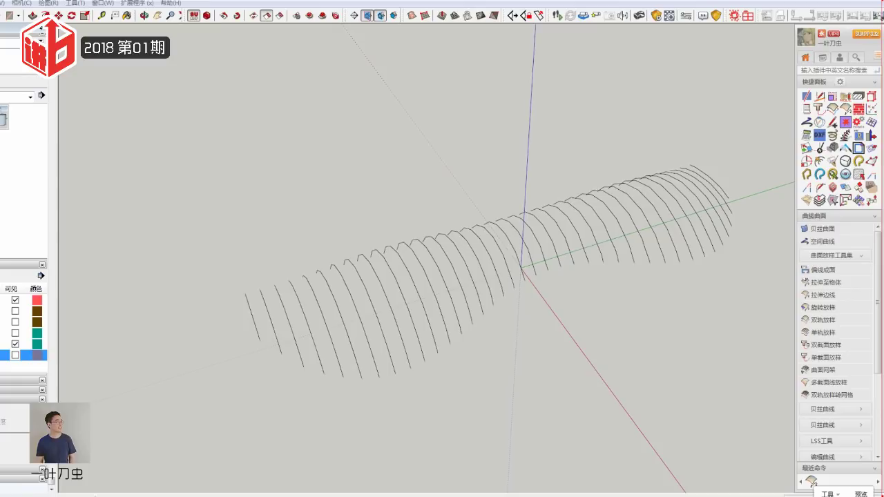
key("Caps_Lock")
key("Caps_Lock")
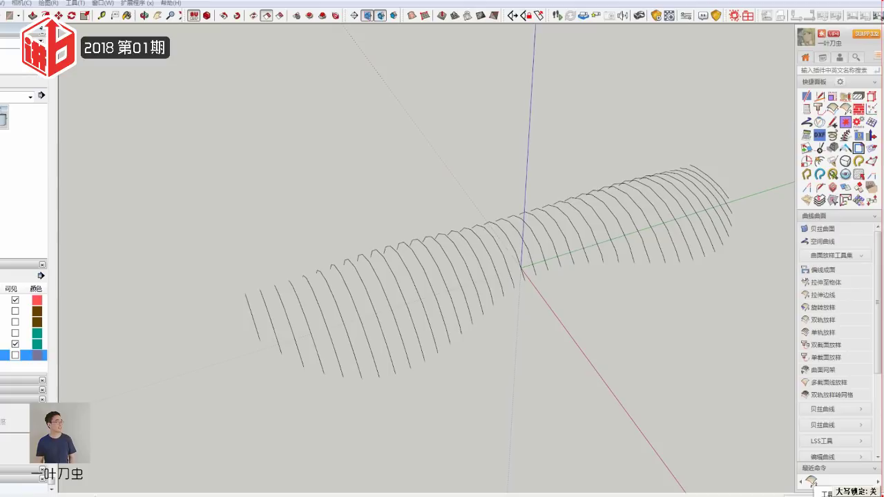
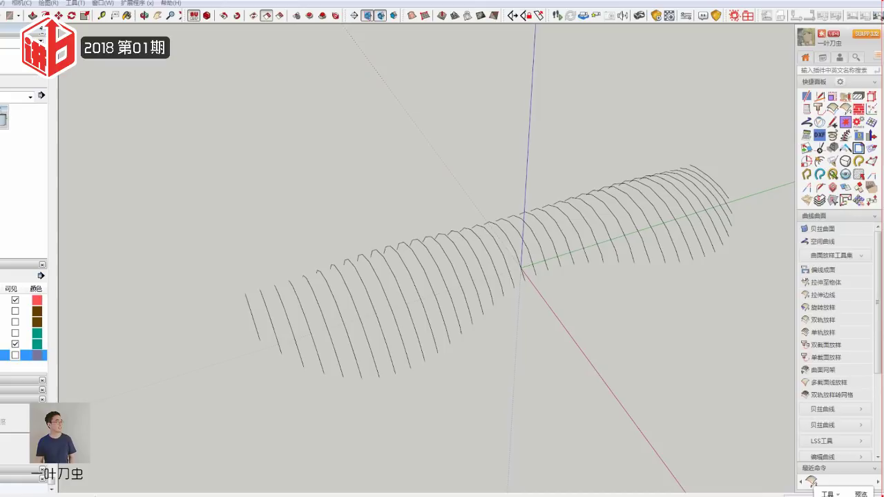
Step: Show the extra toolbar, open the rib group for editing and select one rib curve
left_click(852, 390)
mouse_move(505, 363)
middle_mouse_down()
mouse_move(428, 329)
mouse_move(434, 375)
middle_mouse_up()
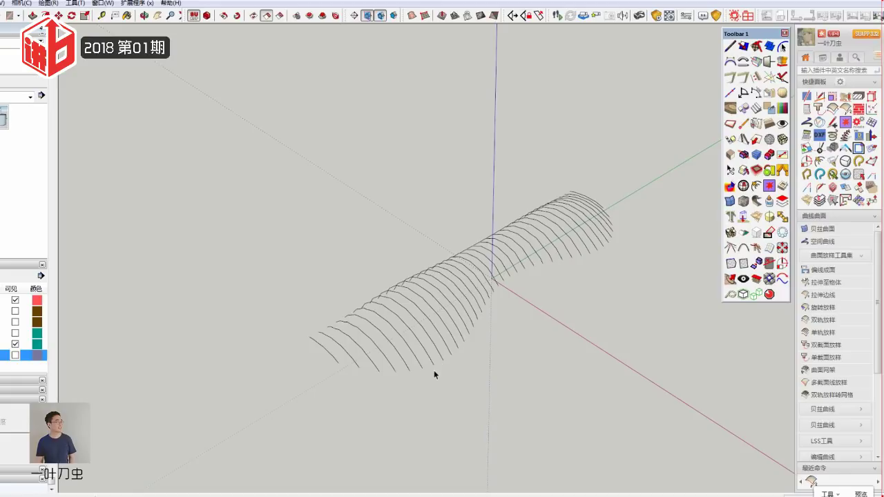
double_click(342, 352)
left_click(339, 350)
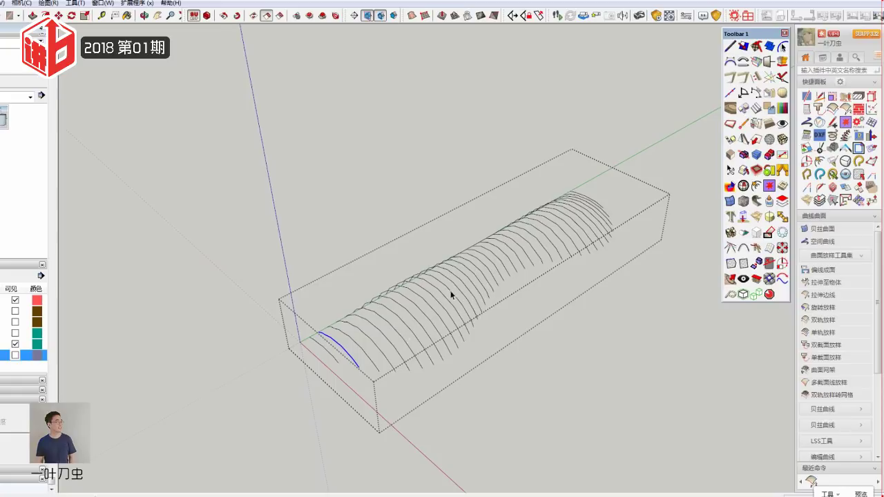
Step: Select individual pieces along several ribs to confirm each curve is made of short separate segments
mouse_move(451, 295)
middle_mouse_down()
mouse_move(388, 328)
mouse_move(404, 322)
mouse_move(361, 332)
mouse_move(501, 262)
mouse_move(378, 364)
middle_mouse_up()
scroll(361, 332, "up", 3)
left_click(382, 366)
left_click(439, 373)
left_click(408, 371)
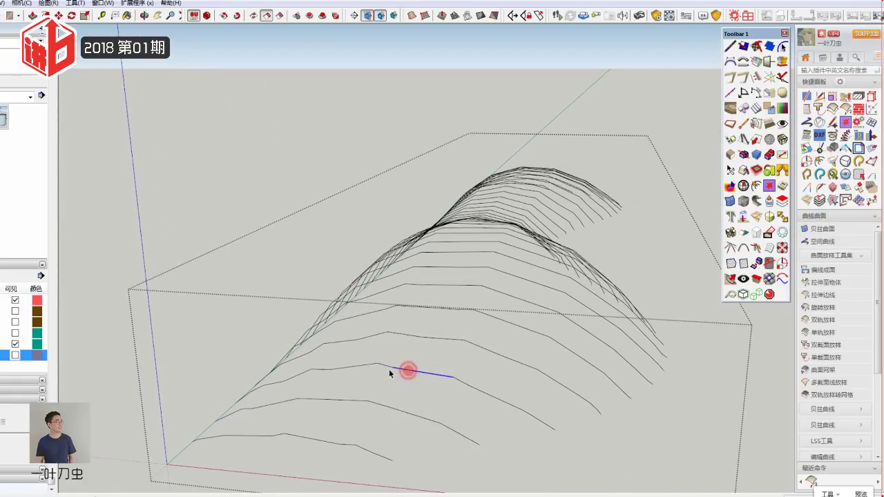
scroll(389, 369, "up", 2)
left_click(389, 361)
left_click(375, 361)
left_click(359, 360)
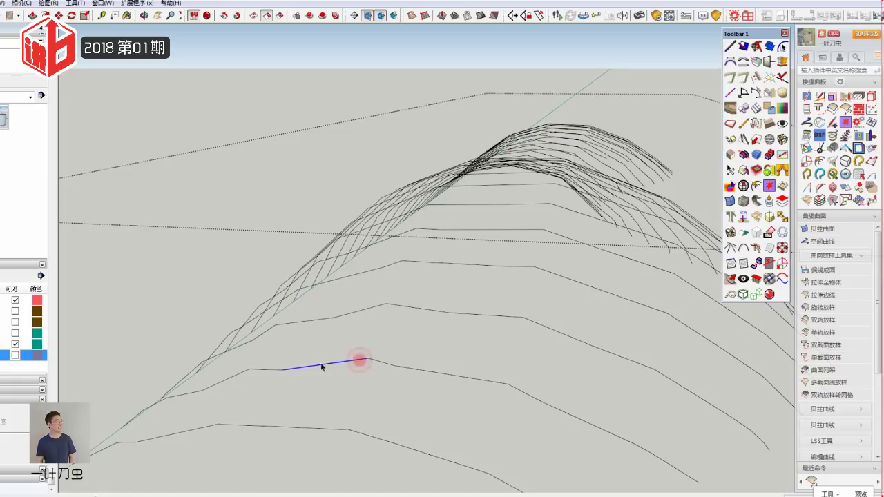
left_click(272, 369)
scroll(243, 370, "down", 3)
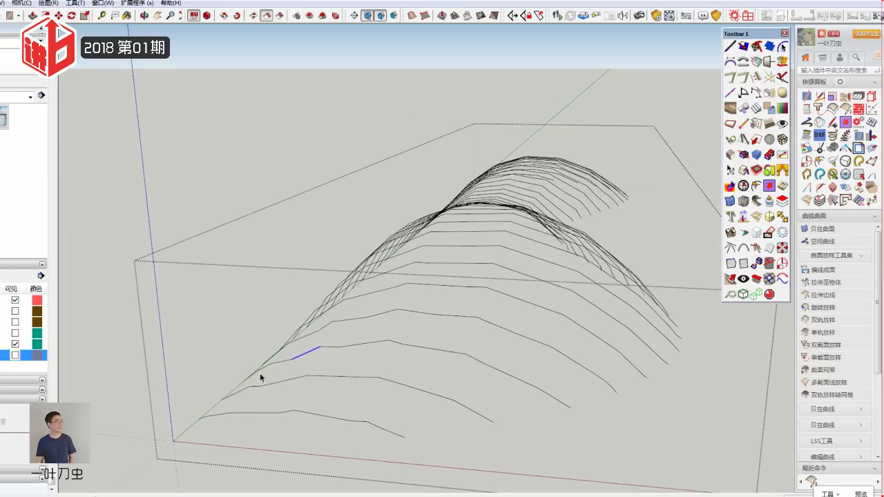
left_click(276, 361)
left_click(258, 365)
left_click(424, 347)
left_click(468, 354)
left_click(508, 371)
left_click(536, 385)
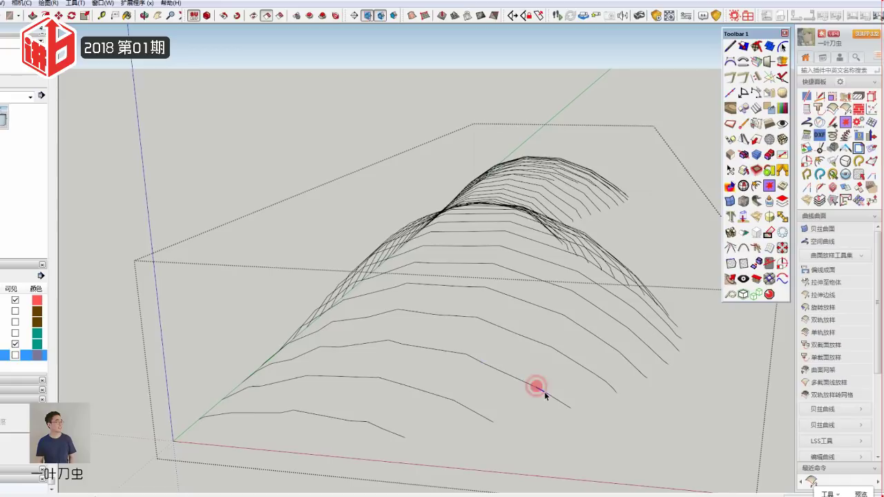
left_click(523, 374)
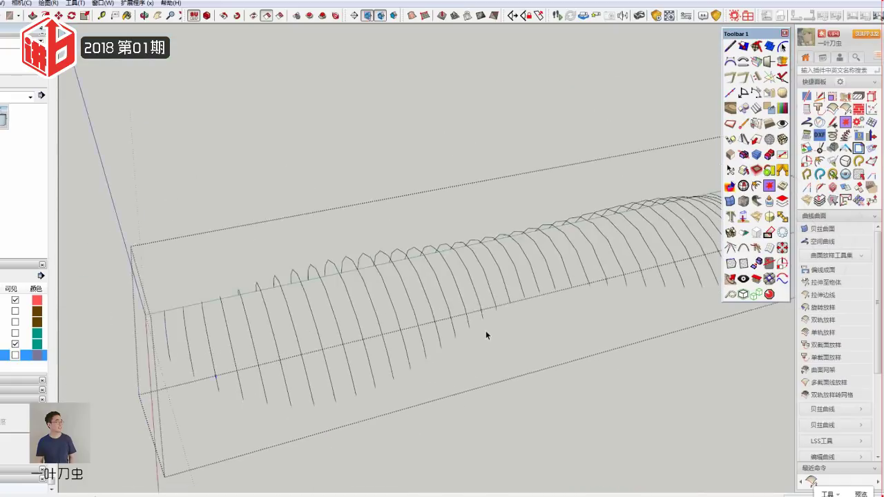
Step: Make the last layer visible
middle_click_drag(486, 330, 309, 294)
middle_click_drag(287, 252, 326, 369)
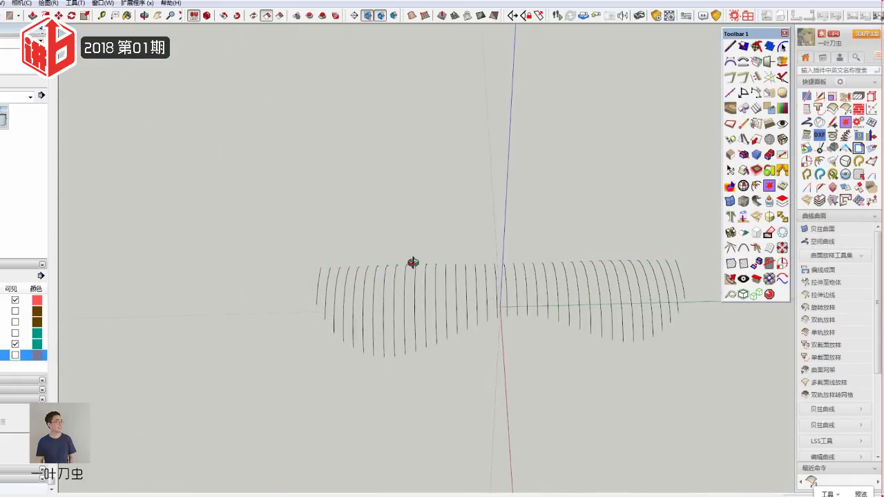
left_click(15, 356)
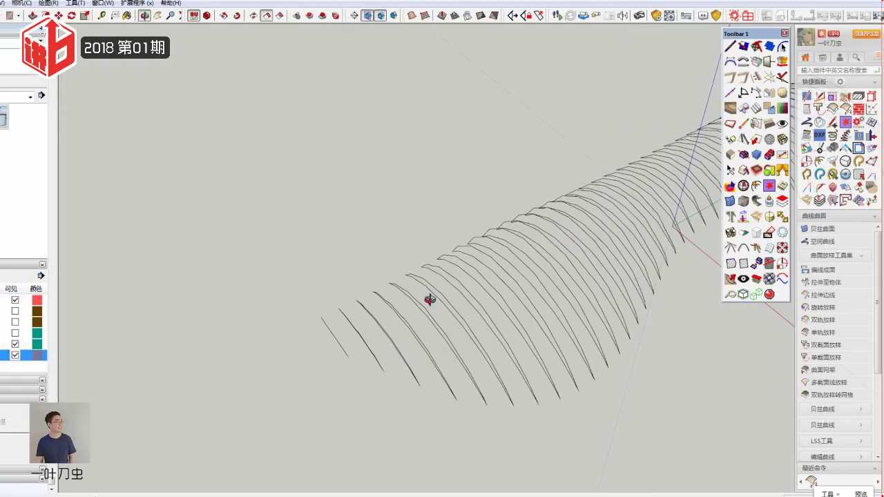
Step: Window-select the whole rib stack and Move-copy it beside the original
mouse_move(430, 300)
middle_mouse_down()
mouse_move(353, 314)
mouse_move(475, 306)
middle_mouse_up()
scroll(353, 314, "down", 5)
left_click_drag(311, 92, 657, 397)
key("m")
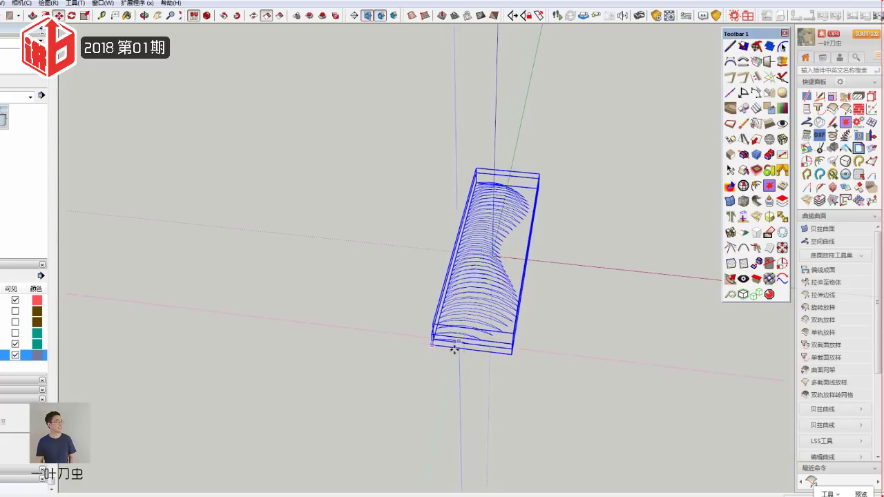
left_click(453, 348)
key("ctrl")
left_click(548, 361)
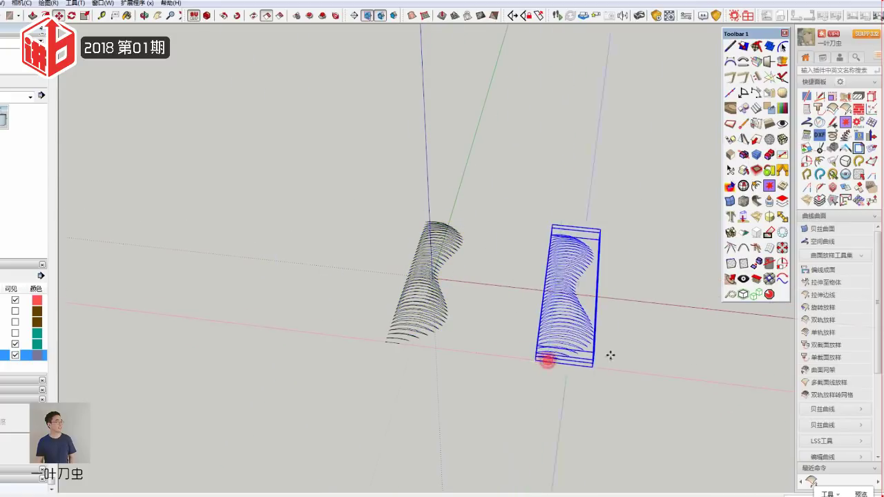
Step: Explode the copied rib stack into loose curves and clear the selection
middle_click_drag(610, 355, 517, 354)
scroll(491, 375, "up", 5)
scroll(465, 350, "up", 3)
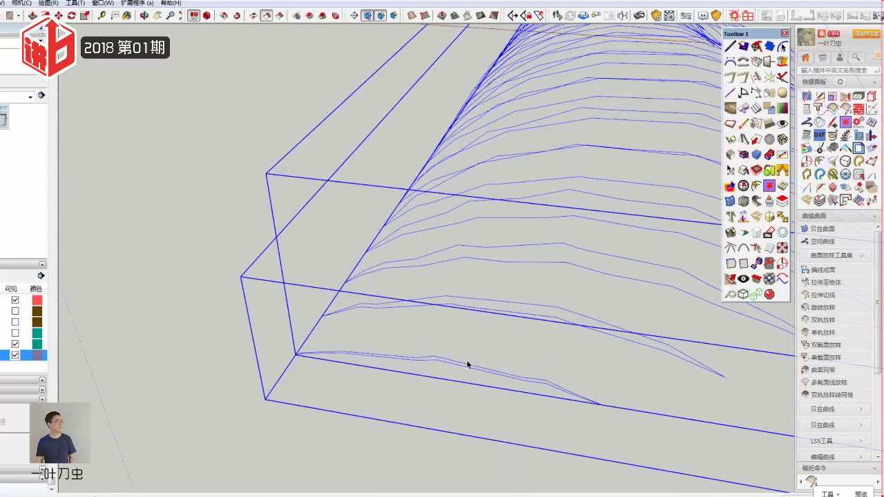
right_click(466, 364)
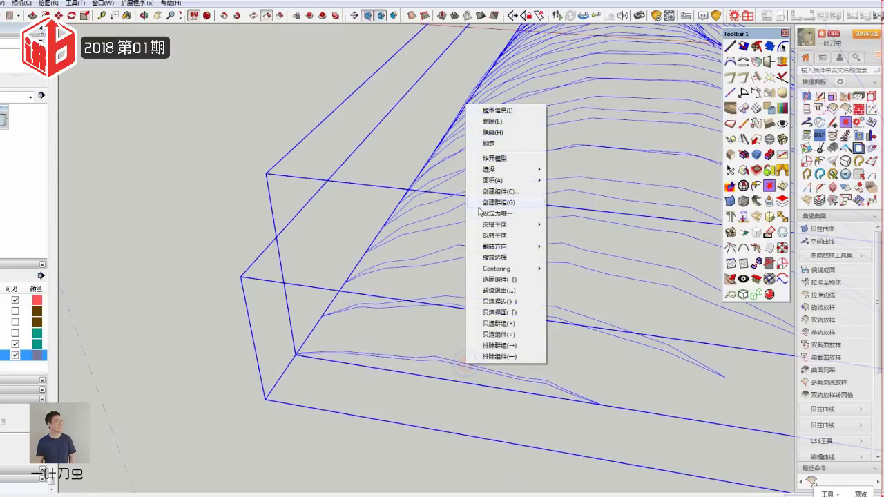
left_click(495, 159)
scroll(491, 304, "down", 3)
scroll(463, 359, "down", 2)
scroll(424, 366, "down", 2)
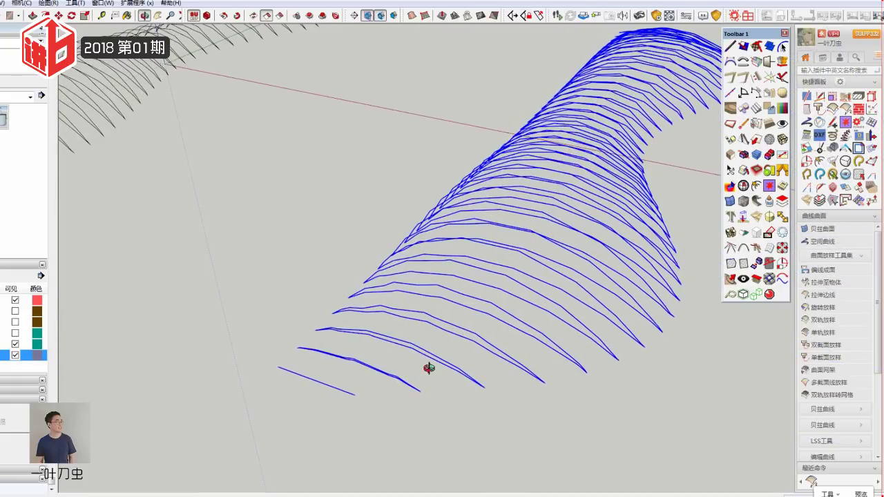
left_click(431, 374)
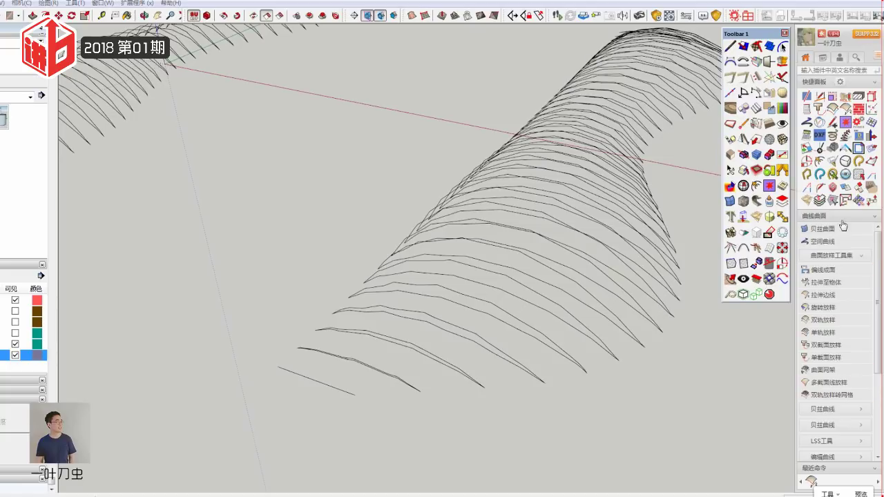
Step: Expand Fredo6系列 > Fredo6插件集 in the plugin panel and launch 曲线放样 (Curviloft)
left_click(827, 257)
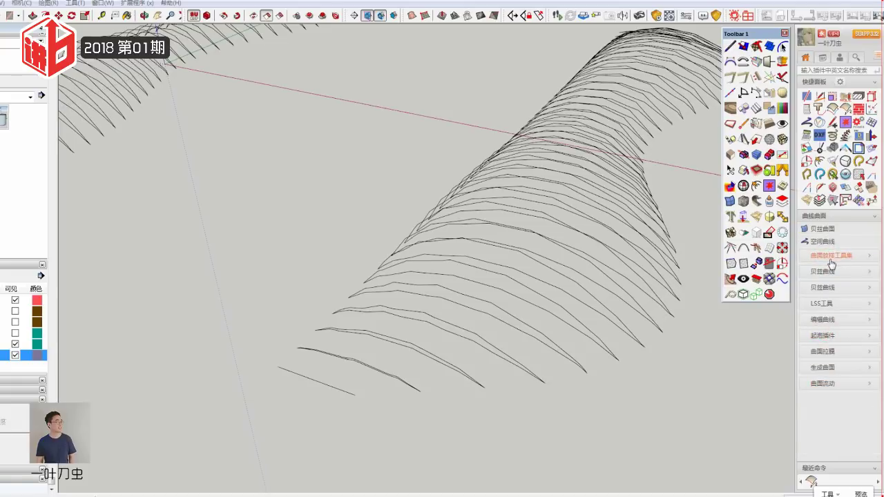
left_click(821, 216)
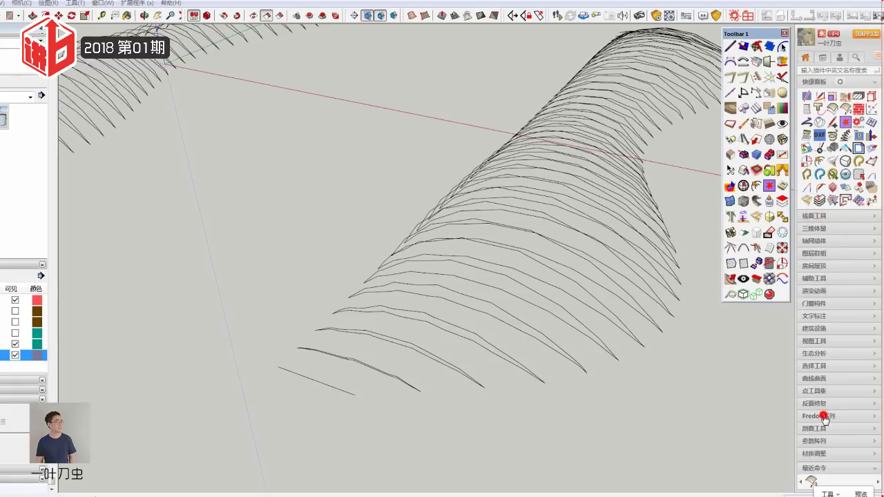
left_click(822, 416)
left_click(830, 237)
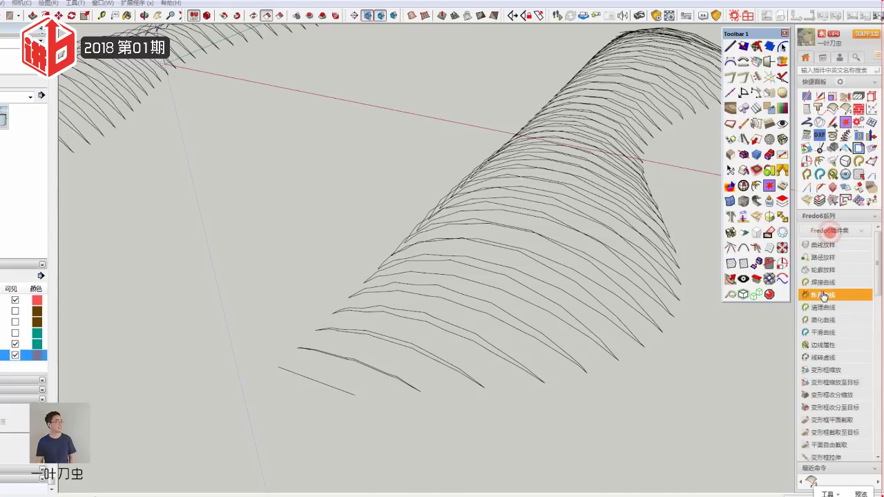
left_click(821, 245)
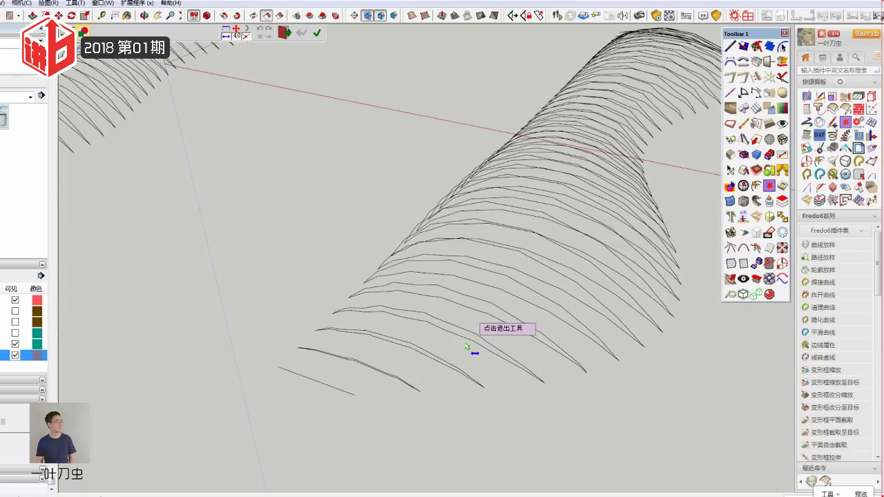
Step: Relaunch Curviloft, set how rib edges are picked, select the first rib, then cancel
left_click(447, 367)
middle_click_drag(446, 363, 435, 404)
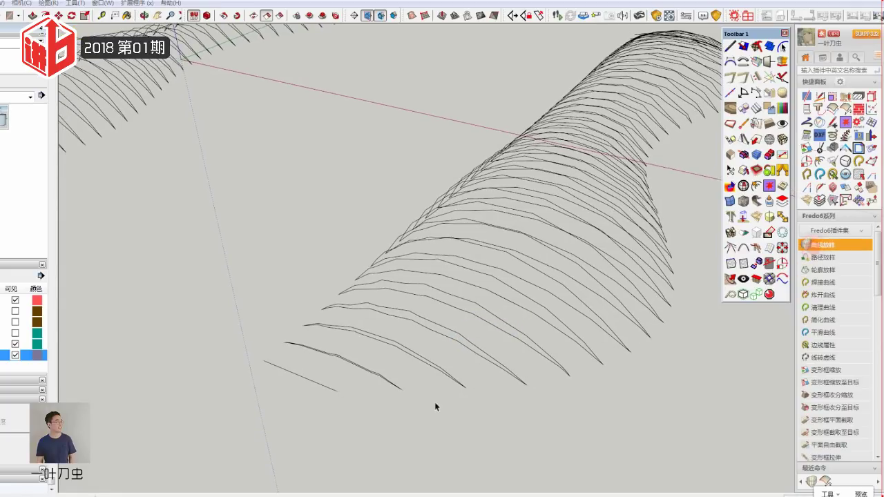
left_click(823, 248)
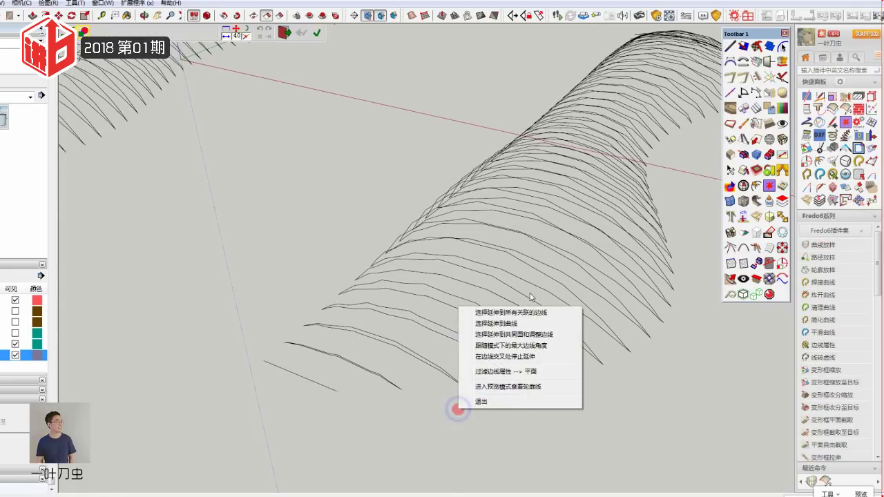
right_click(458, 407)
left_click(497, 323)
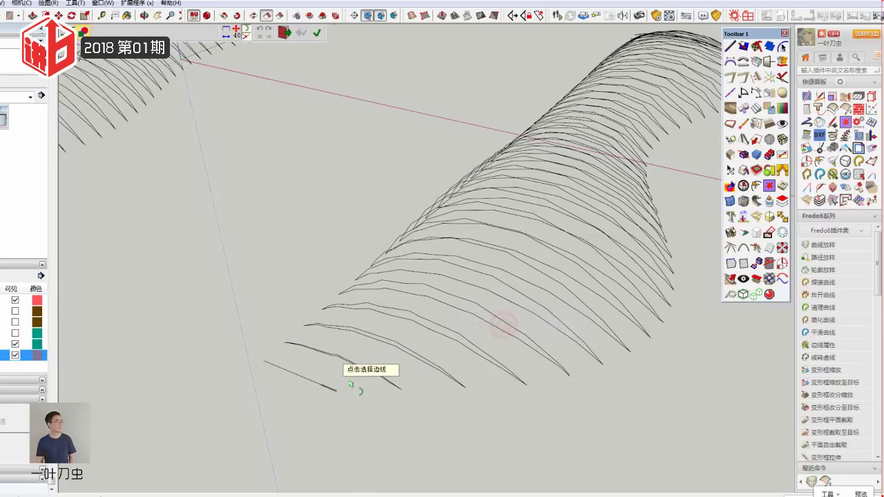
scroll(348, 366, "up", 2)
scroll(368, 361, "up", 2)
left_click(367, 360)
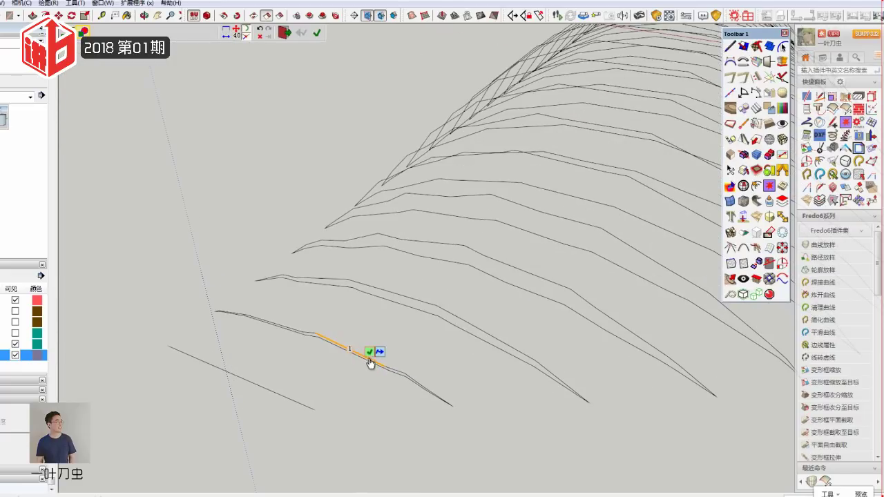
key("space")
Step: Retry Curviloft with the first selection option on the first rib, then exit with Esc
left_click(493, 384)
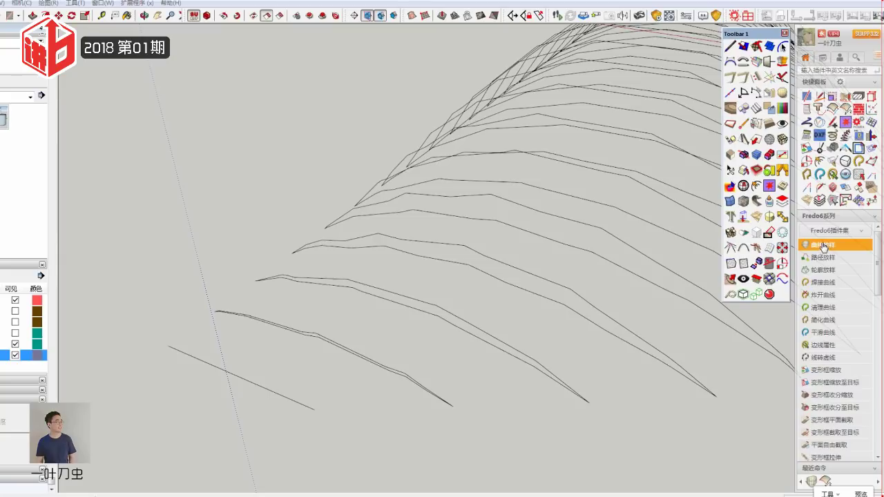
left_click(822, 244)
right_click(502, 385)
left_click(529, 392)
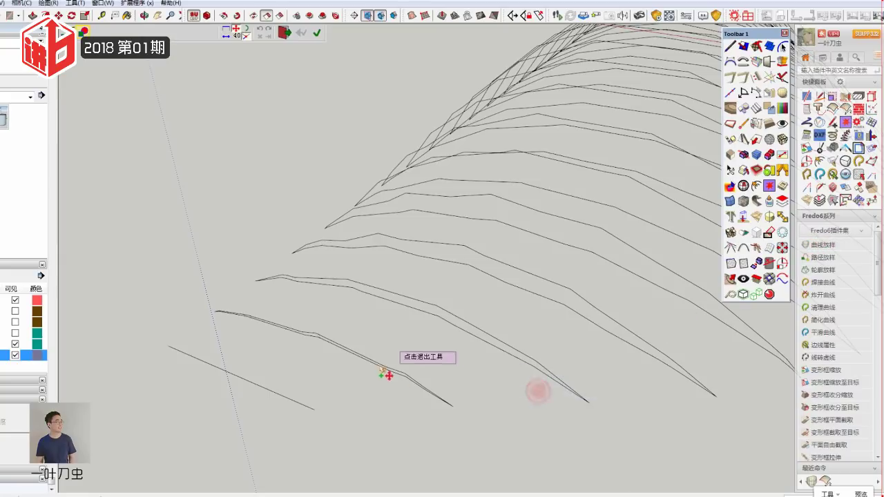
left_click(385, 367)
middle_click_drag(463, 377, 353, 296)
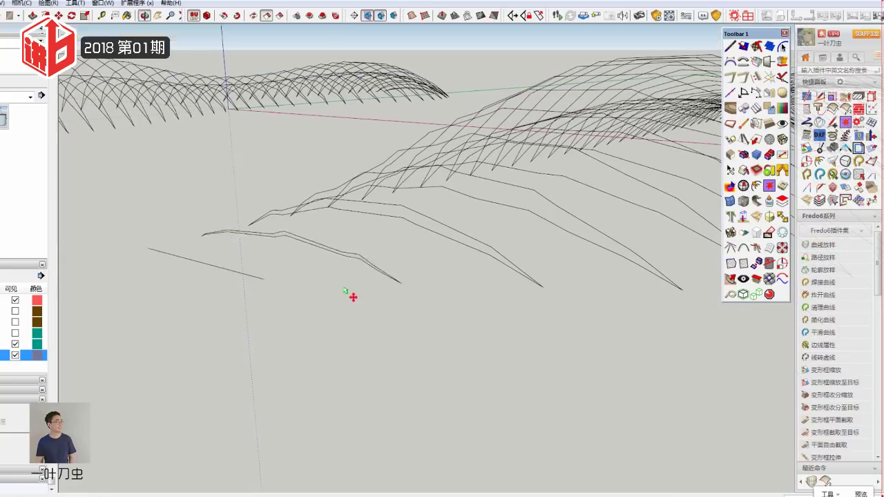
scroll(338, 246, "up", 3)
key("Escape")
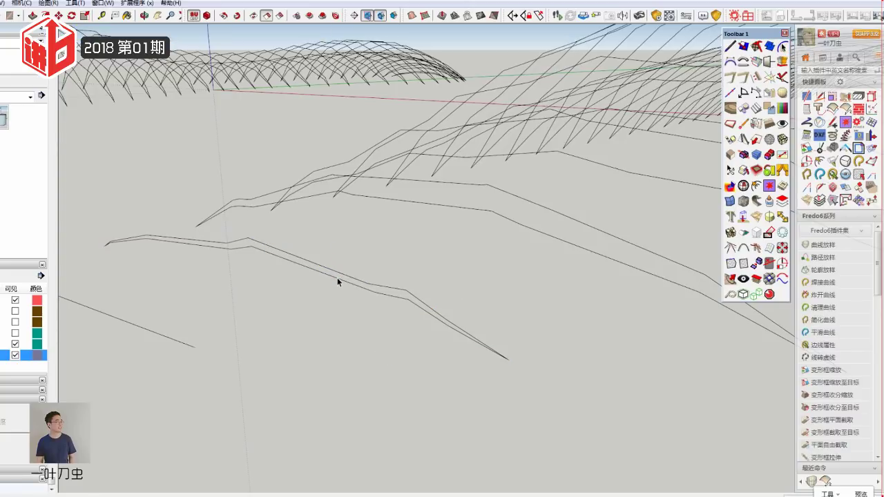
left_click(337, 278)
left_click(494, 347)
left_click(481, 339)
scroll(474, 363, "down", 3)
scroll(474, 363, "up", 4)
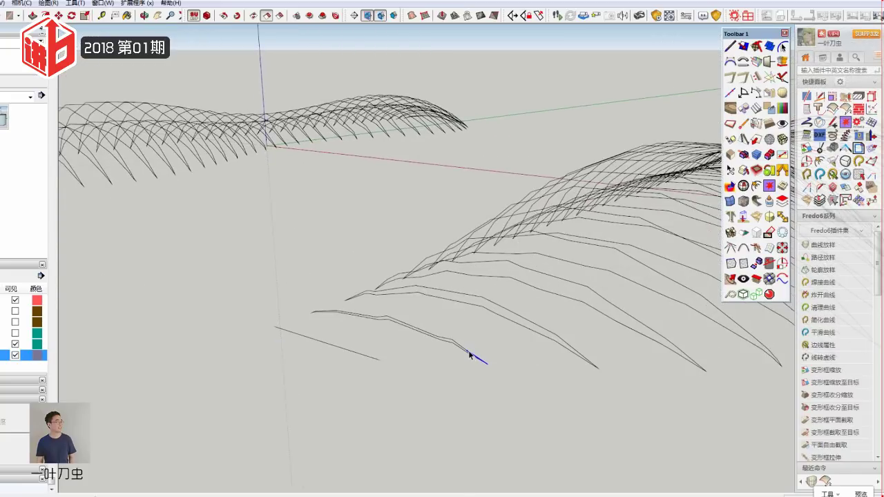
left_click(467, 348)
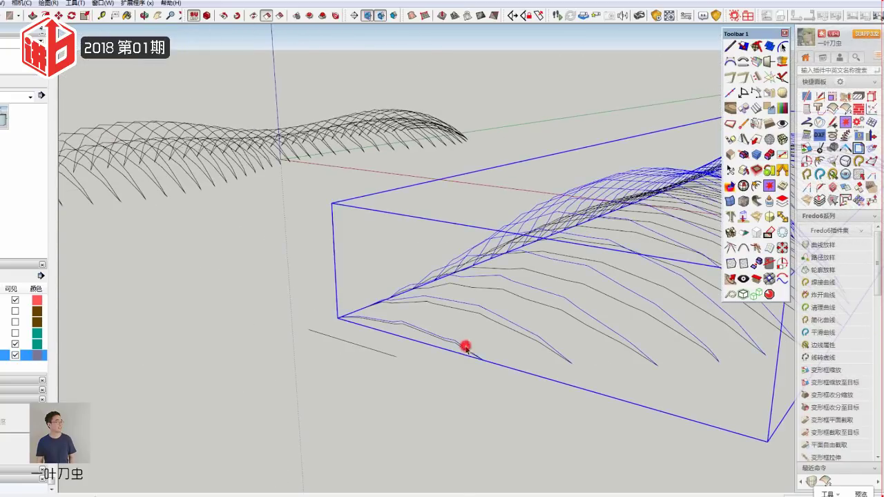
mouse_move(467, 348)
middle_mouse_down()
mouse_move(416, 331)
mouse_move(267, 321)
mouse_move(394, 353)
mouse_move(290, 325)
mouse_move(465, 328)
middle_mouse_up()
scroll(465, 327, "up", 3)
scroll(430, 339, "up", 2)
middle_click_drag(394, 343, 339, 351)
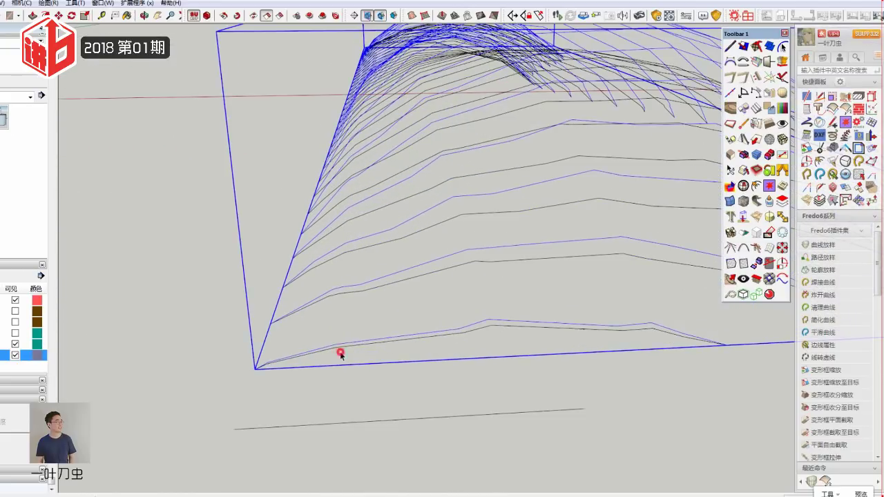
left_click(339, 350)
left_click(339, 349)
key("o")
scroll(408, 381, "down", 5)
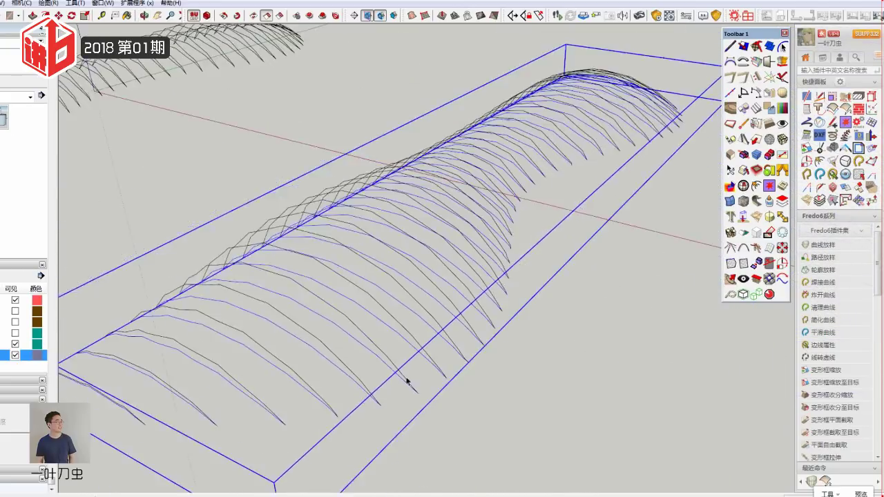
scroll(191, 393, "down", 2)
scroll(227, 386, "up", 4)
scroll(307, 354, "up", 2)
scroll(307, 353, "up", 2)
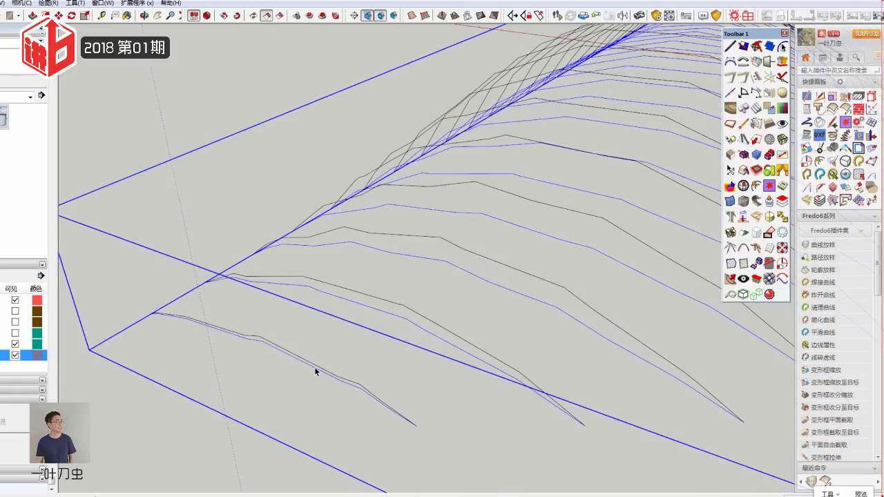
double_click(311, 364)
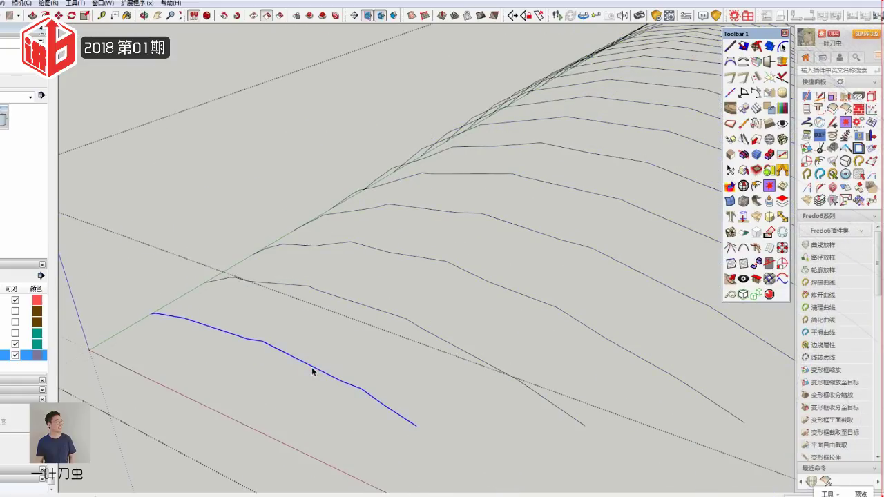
left_click(311, 371)
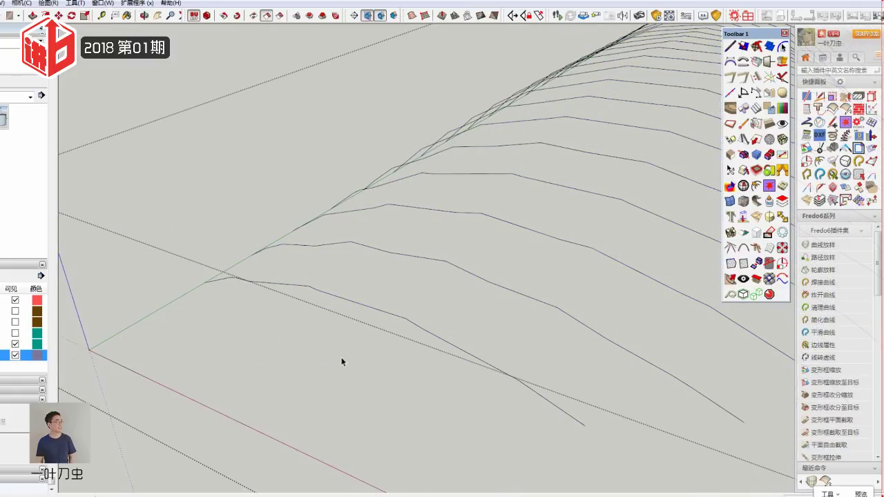
mouse_move(322, 365)
middle_mouse_down()
mouse_move(336, 353)
mouse_move(247, 339)
mouse_move(250, 332)
middle_mouse_up()
left_click(250, 343)
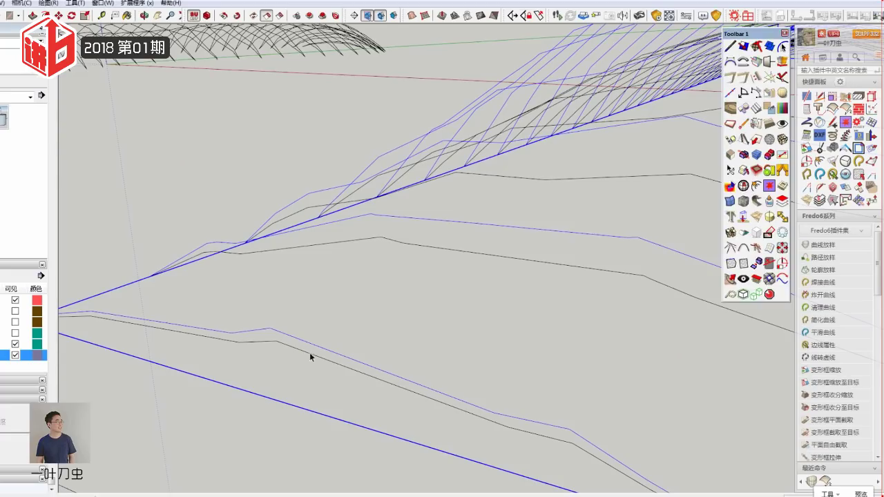
scroll(309, 355, "down", 2)
Step: Open the rib group for editing and paste a rib curve in place outside it
middle_click_drag(310, 339, 348, 343)
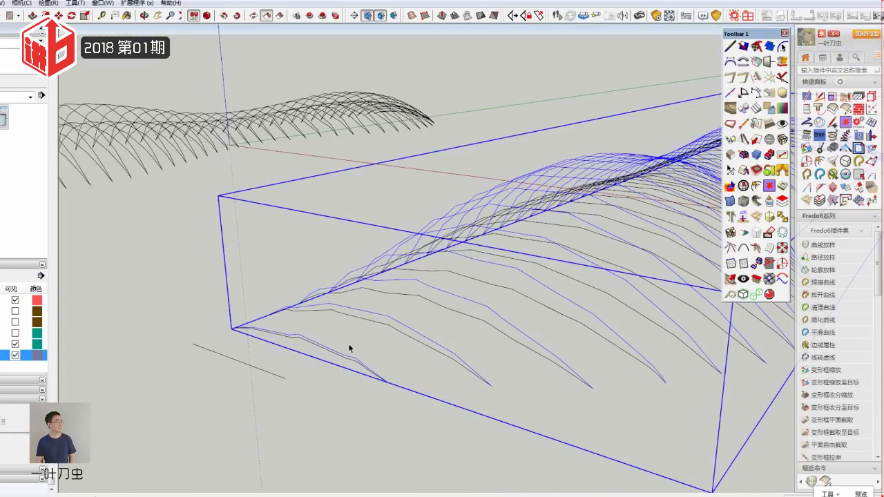
scroll(363, 364, "up", 1)
scroll(364, 365, "up", 2)
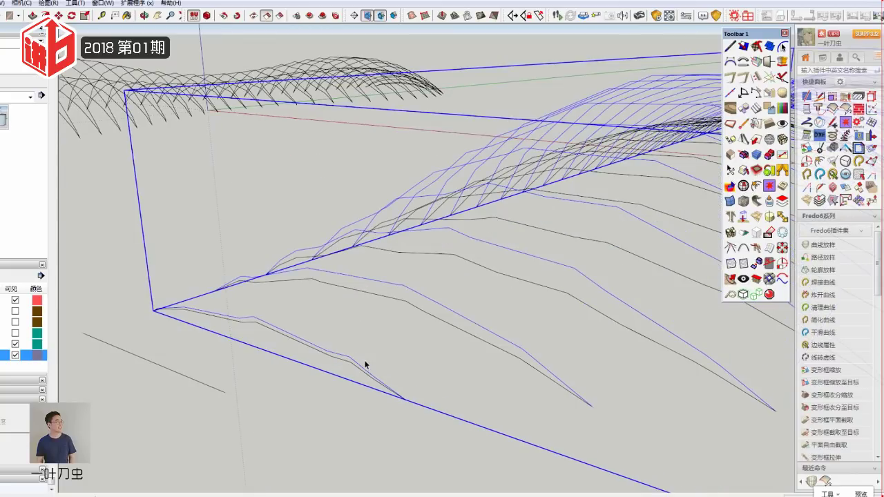
middle_click_drag(367, 351, 251, 328)
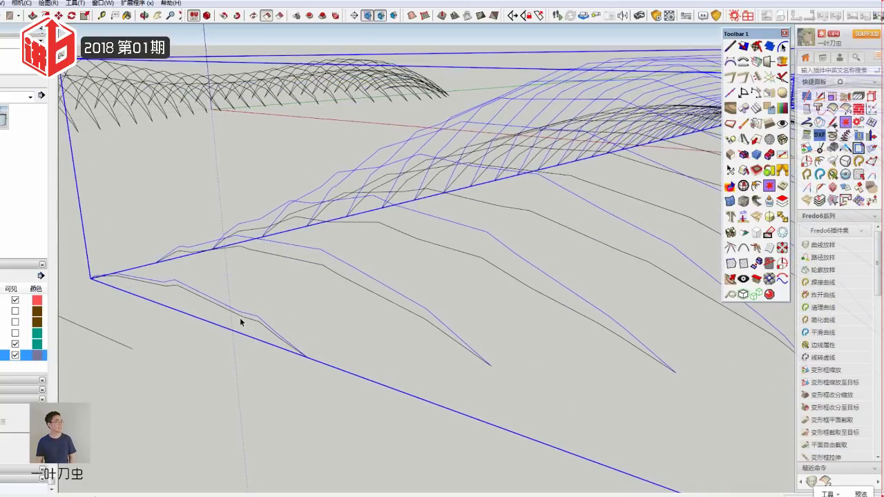
left_click(240, 317)
left_click(316, 247)
double_click(322, 256)
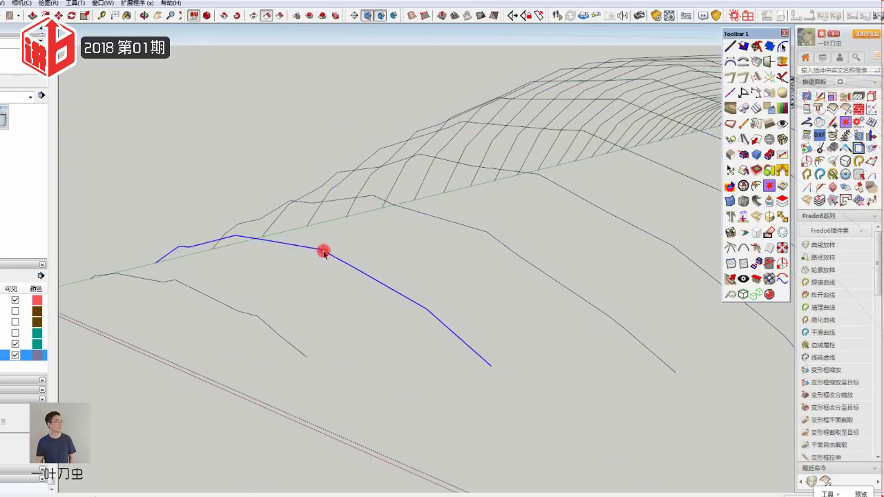
left_click(263, 183)
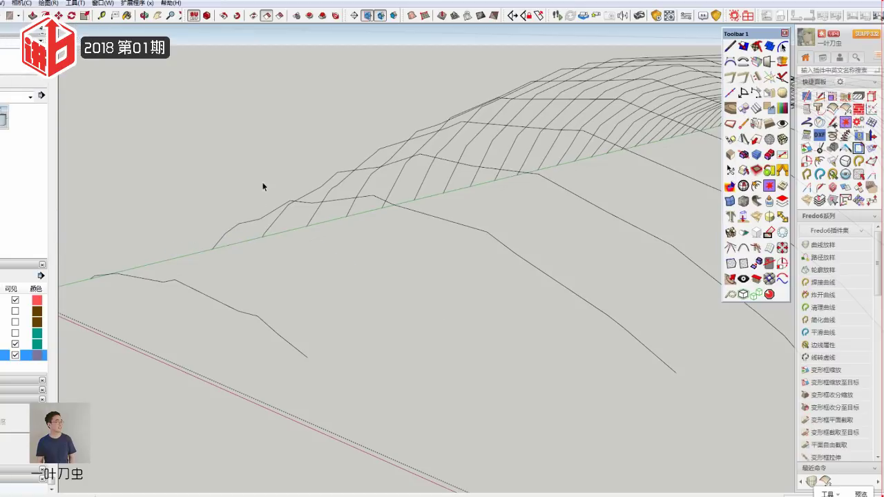
middle_click_drag(262, 182, 286, 183)
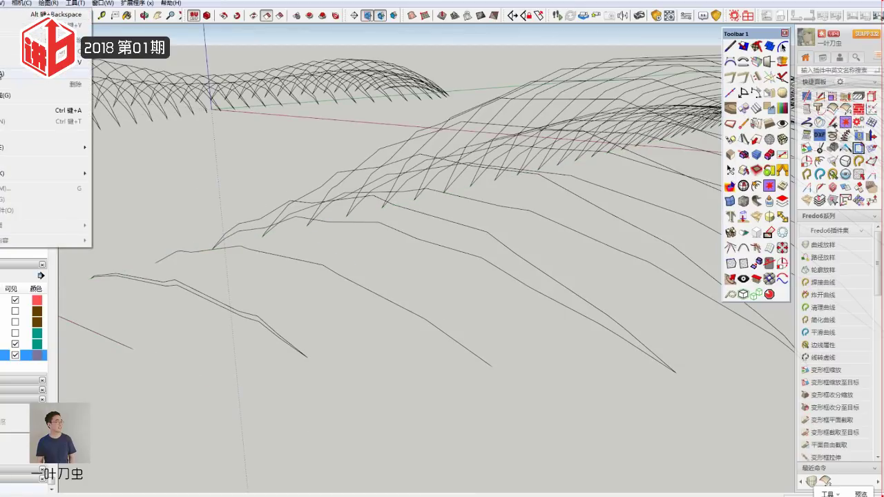
left_click(328, 259)
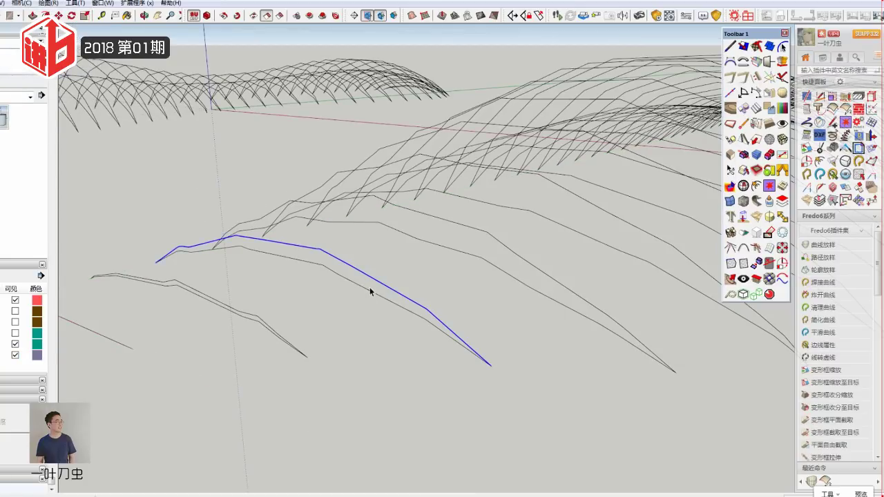
Step: Cut the whole front rib curve from the group and reselect it as a loose curve
middle_click_drag(230, 316, 231, 310)
left_click(225, 310)
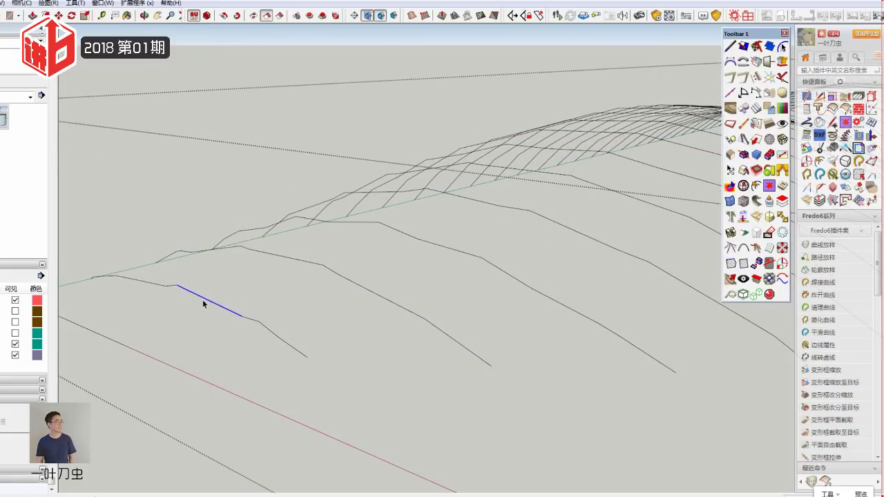
triple_click(201, 300)
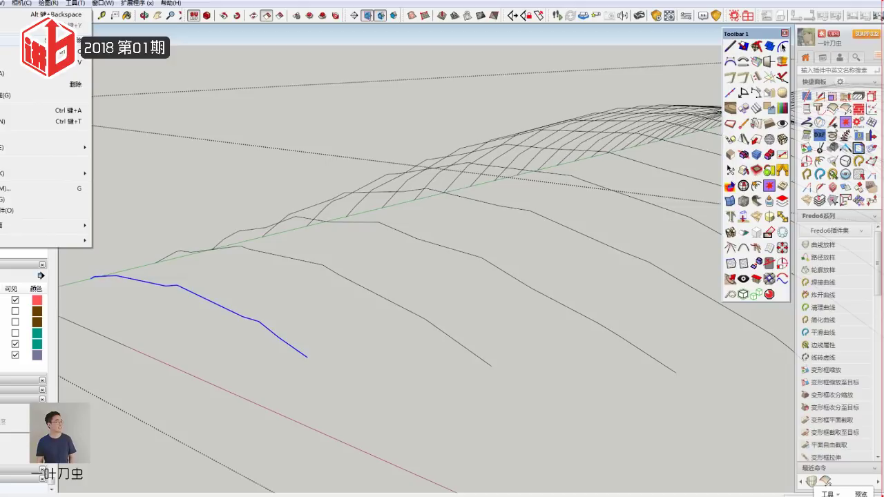
key("Delete")
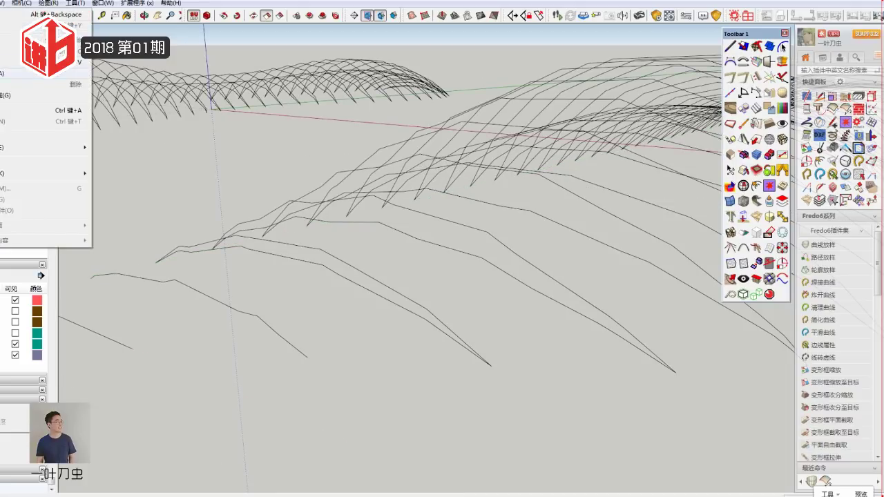
triple_click(276, 334)
Step: Skin the two selected end rib curves with Curviloft into a white panel surface
triple_click(325, 257, "ctrl")
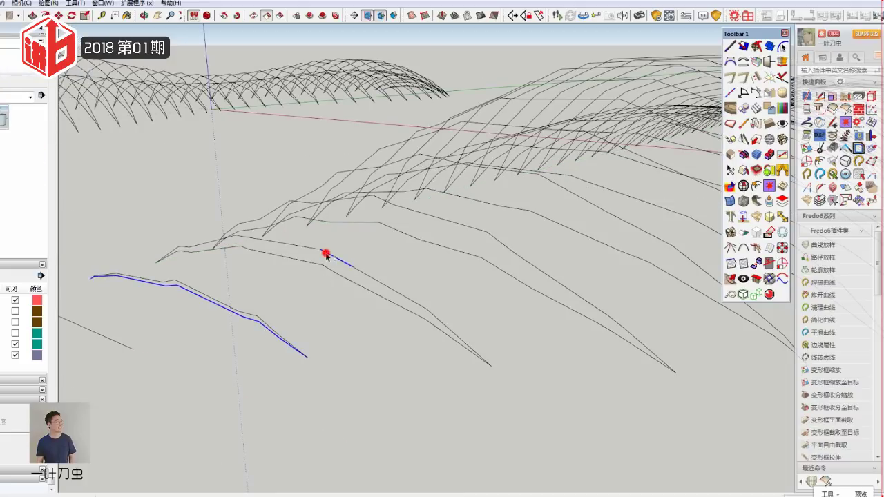
left_click(809, 481)
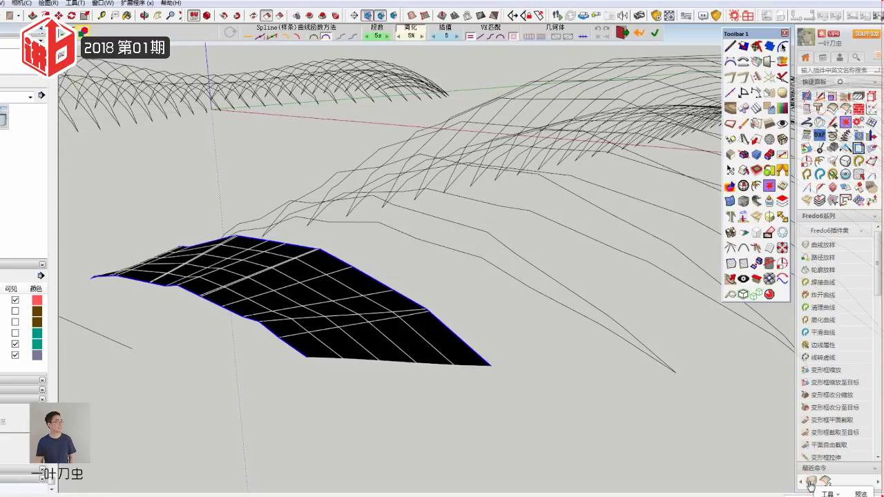
mouse_move(352, 325)
middle_mouse_down()
mouse_move(374, 397)
mouse_move(196, 266)
middle_mouse_up()
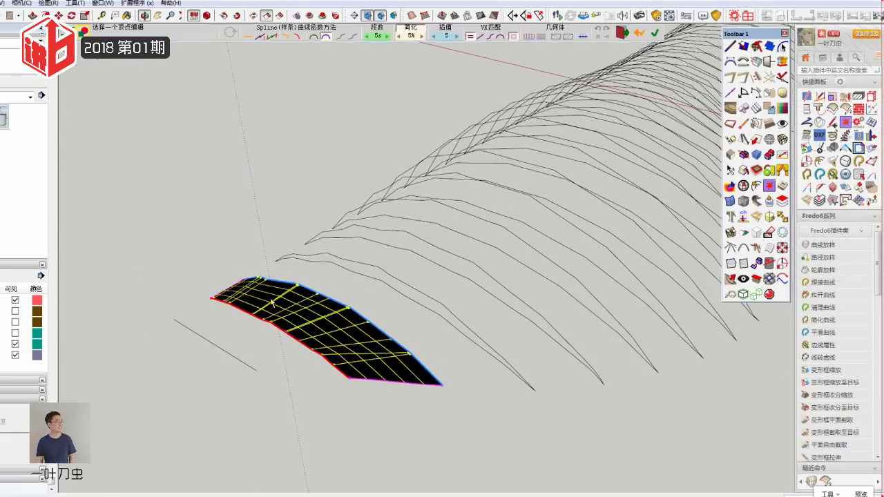
left_click(355, 356)
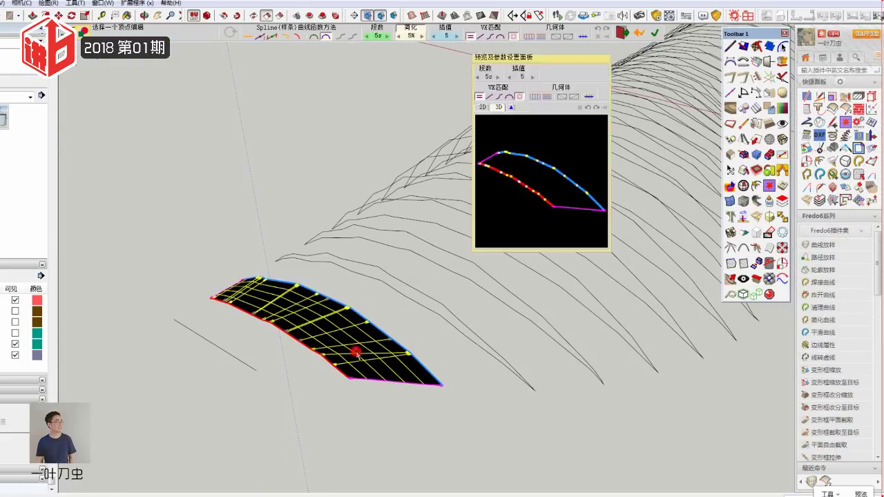
left_click(477, 76)
left_click(434, 341)
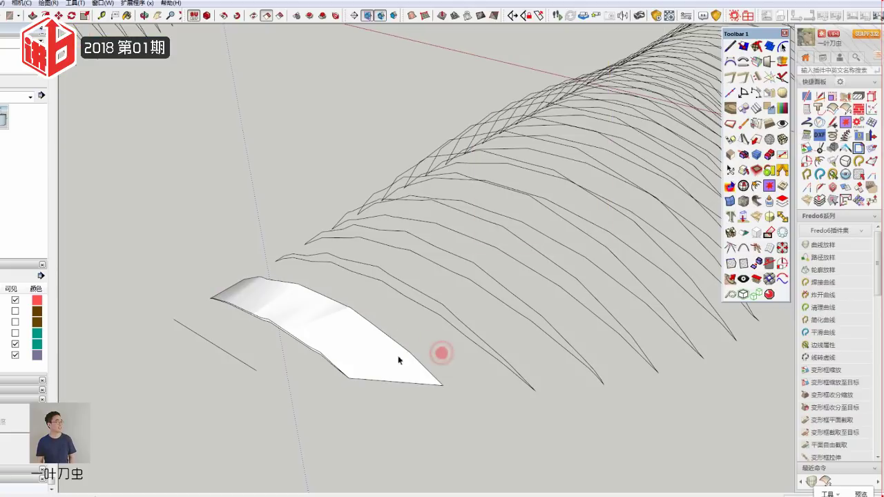
Step: Inspect the new panel beside the upright arches, then open the arch group for editing
left_click(364, 350)
scroll(317, 321, "up", 3)
mouse_move(315, 315)
middle_mouse_down()
mouse_move(282, 182)
mouse_move(316, 270)
middle_mouse_up()
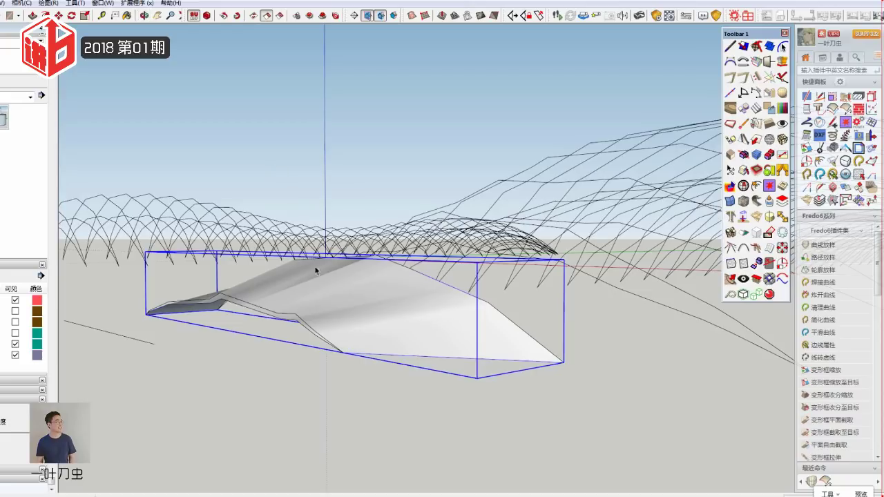
mouse_move(363, 284)
middle_mouse_down()
mouse_move(223, 410)
mouse_move(92, 351)
middle_mouse_up()
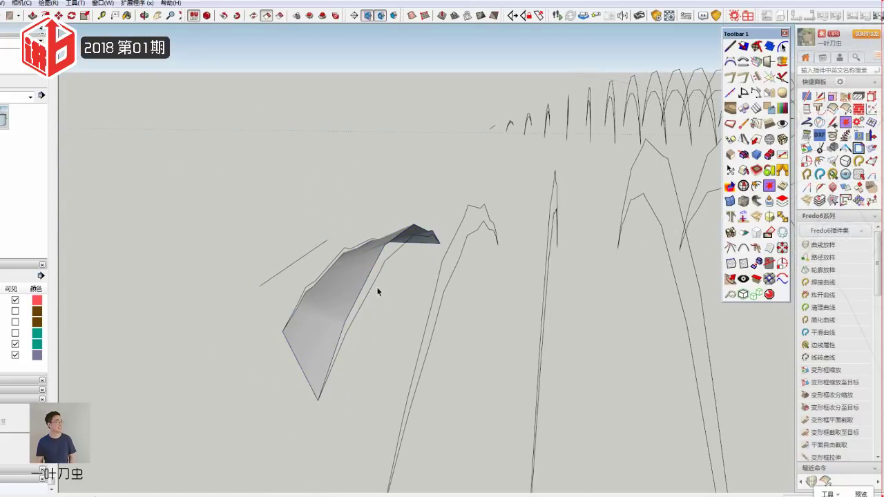
mouse_move(375, 269)
middle_mouse_down()
mouse_move(330, 271)
mouse_move(514, 259)
middle_mouse_up()
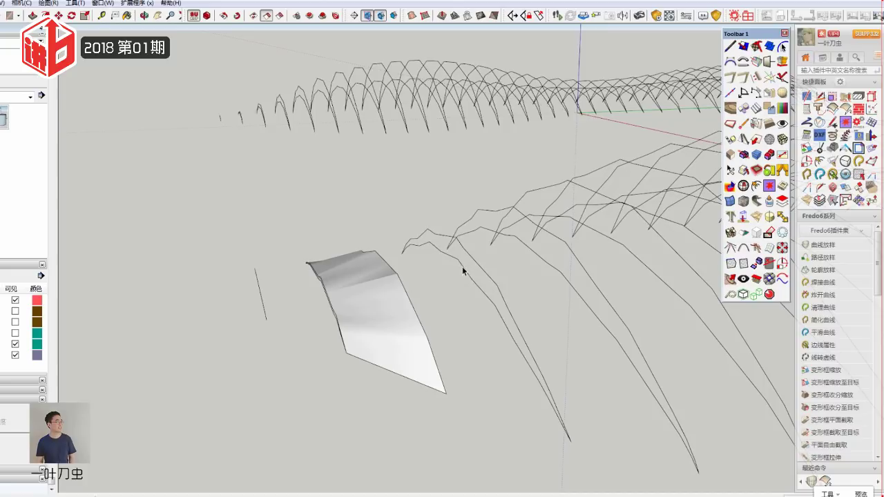
middle_click_drag(463, 270, 375, 221)
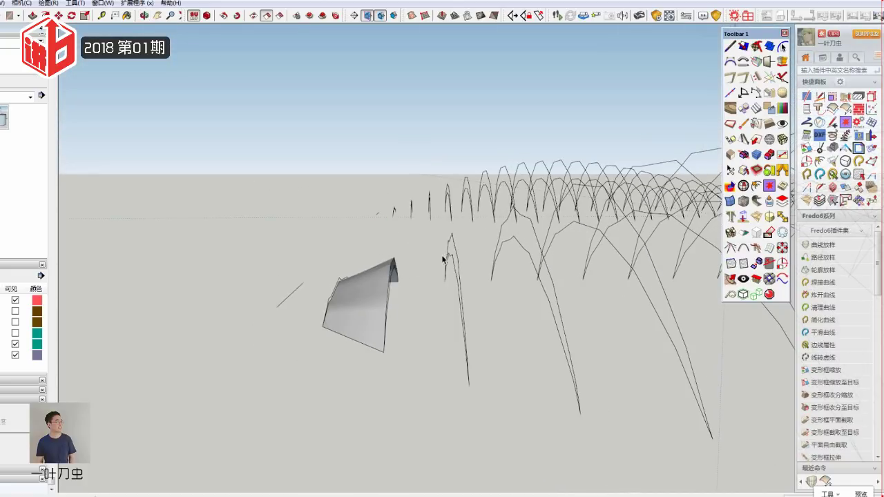
scroll(450, 253, "down", 3)
scroll(452, 255, "up", 3)
double_click(457, 257)
Step: Check the arch curves and the panel group, closing each group afterwards
left_click(454, 250)
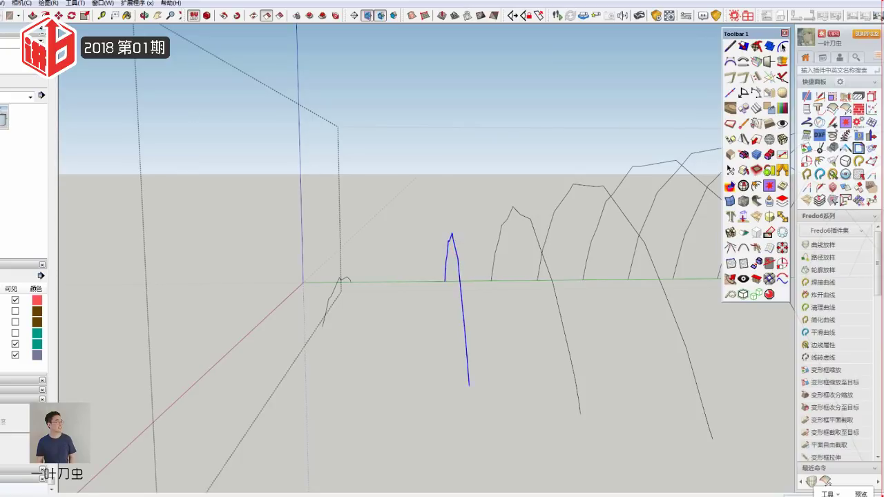
left_click(430, 250)
left_click(430, 250)
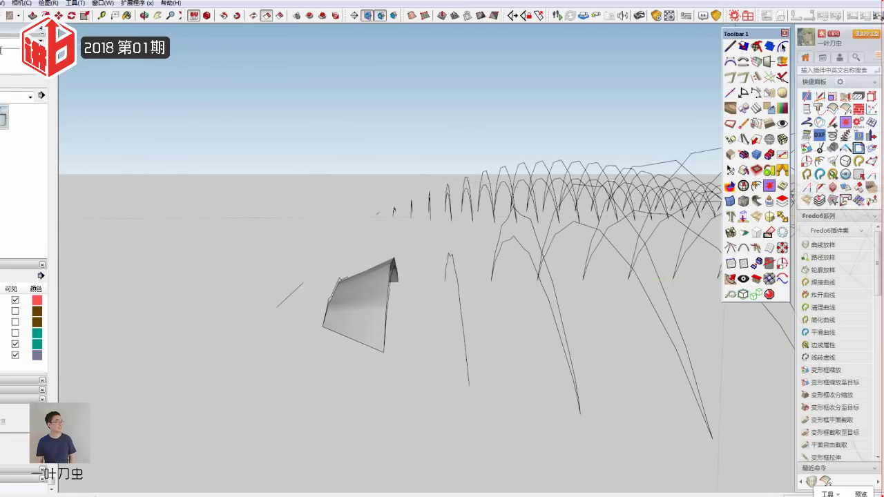
left_click(455, 266)
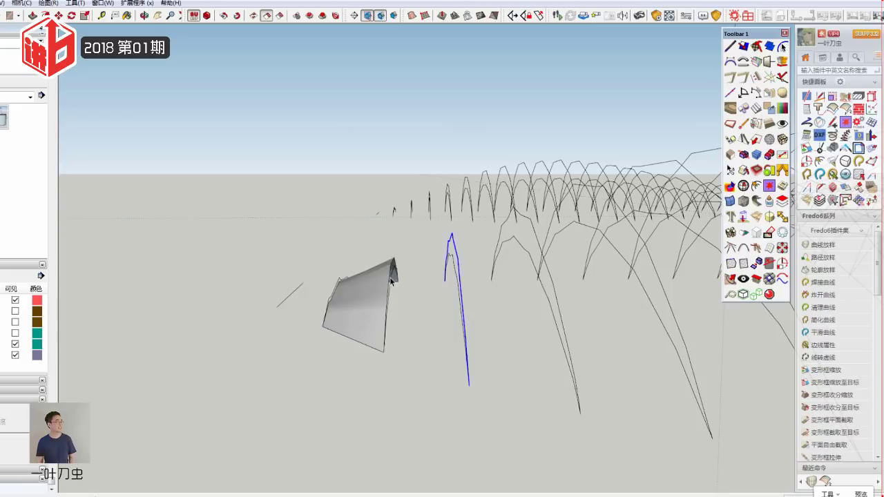
left_click(390, 276)
left_click(390, 273)
double_click(393, 271)
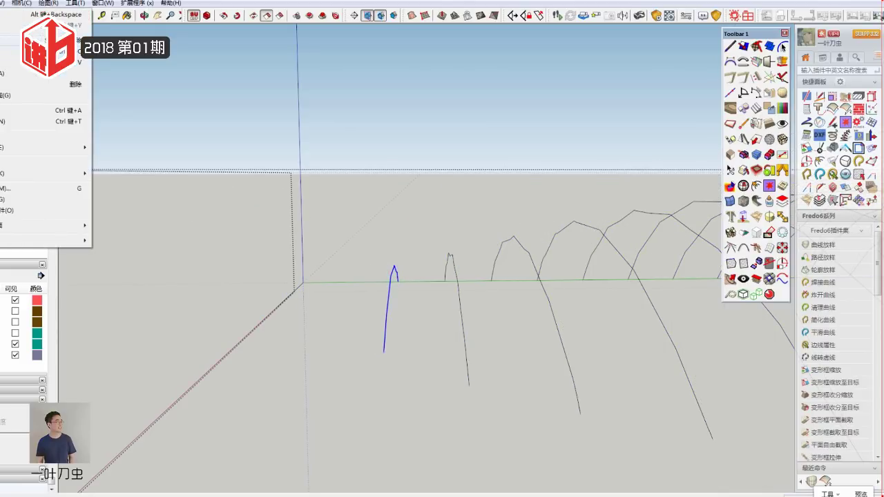
left_click(412, 243)
left_click(441, 247)
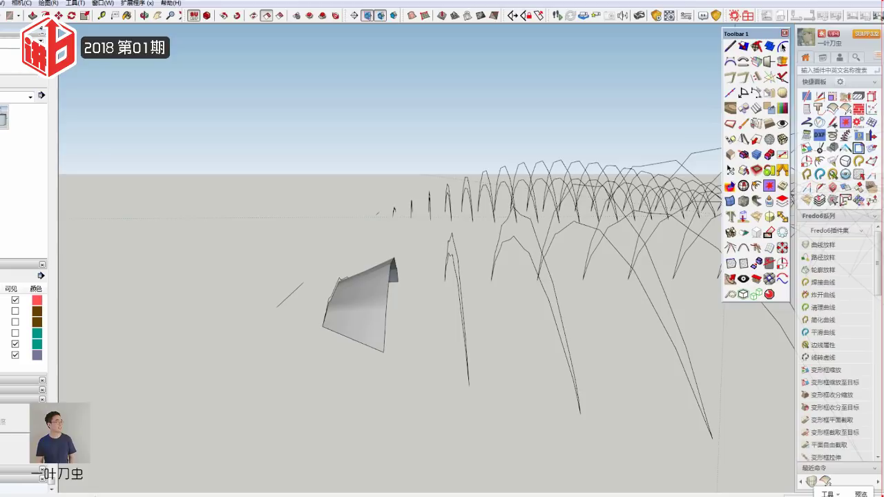
Step: Loft the panel's edge curve to the next arch with segment count 1 and select the result
left_click(395, 273)
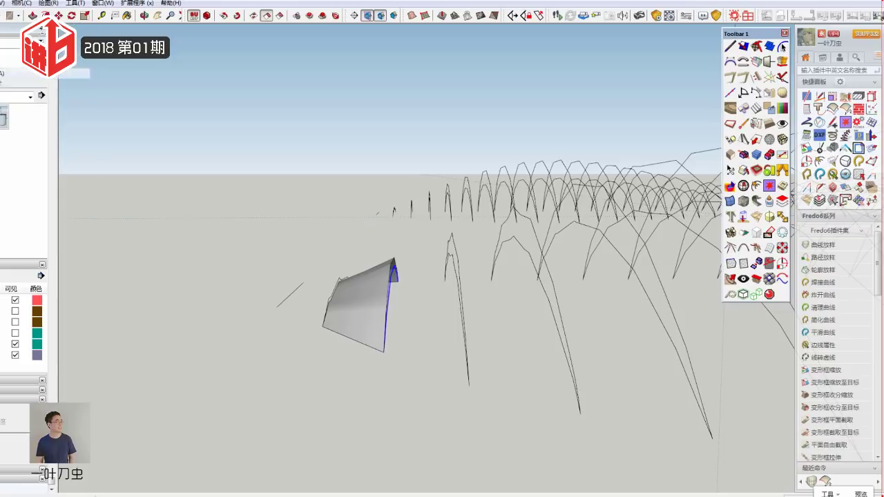
left_click(454, 245, "shift")
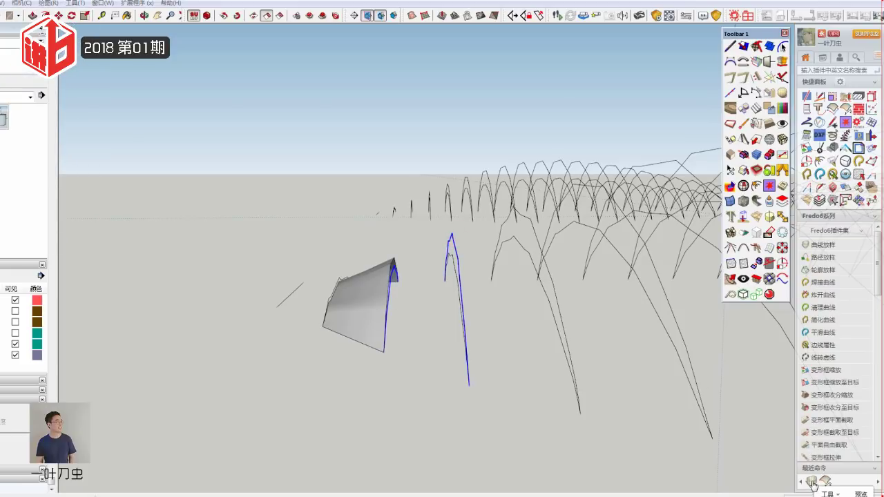
left_click(811, 481)
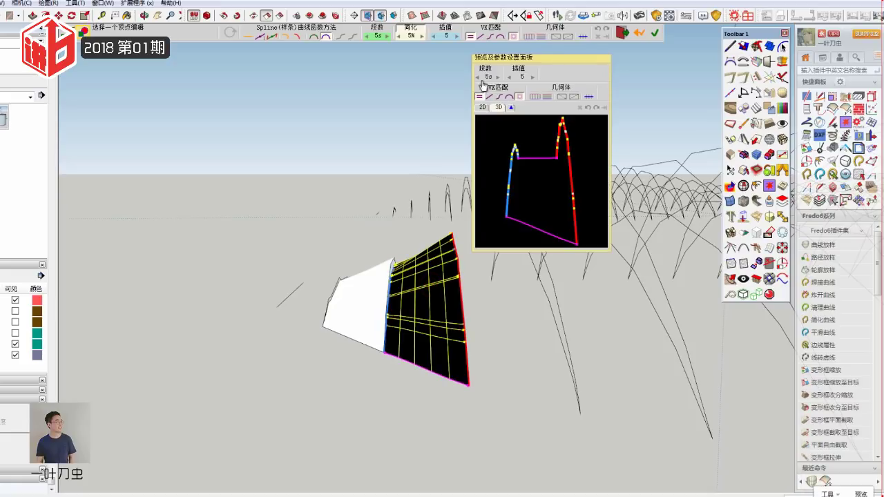
left_click(476, 77)
left_click(517, 303)
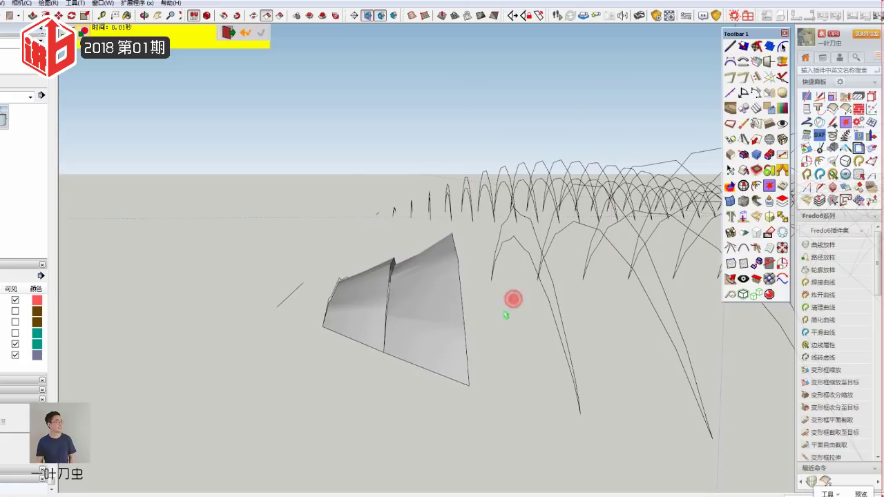
mouse_move(438, 321)
middle_mouse_down()
mouse_move(428, 362)
mouse_move(350, 256)
middle_mouse_up()
left_click(449, 347)
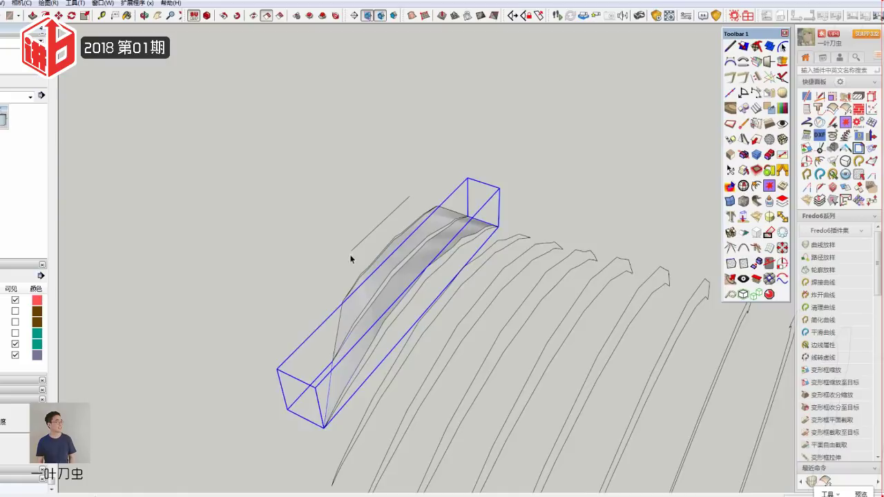
scroll(410, 266, "up", 3)
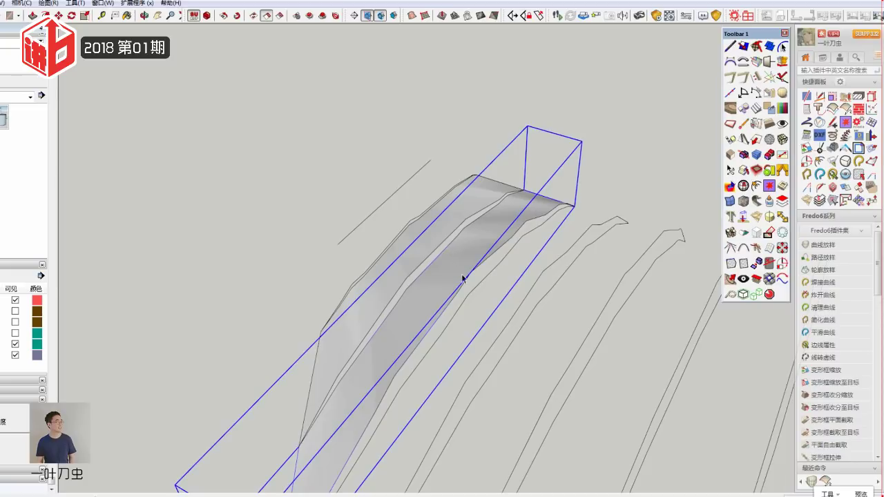
mouse_move(464, 278)
middle_mouse_down()
mouse_move(423, 304)
mouse_move(529, 256)
mouse_move(478, 256)
mouse_move(489, 269)
mouse_move(587, 278)
mouse_move(546, 272)
mouse_move(465, 232)
middle_mouse_up()
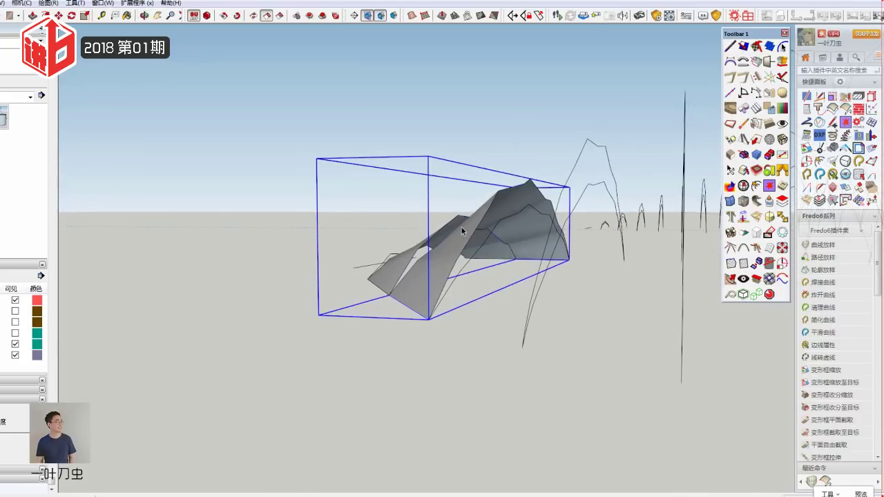
scroll(460, 258, "down", 5)
scroll(461, 258, "down", 3)
mouse_move(566, 256)
middle_mouse_down()
mouse_move(388, 296)
mouse_move(450, 283)
mouse_move(556, 282)
middle_mouse_up()
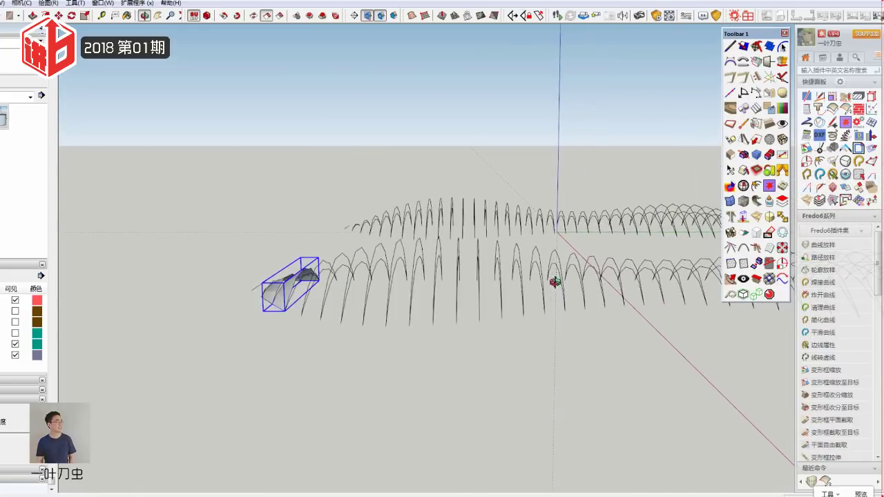
scroll(639, 297, "up", 3)
scroll(370, 306, "up", 2)
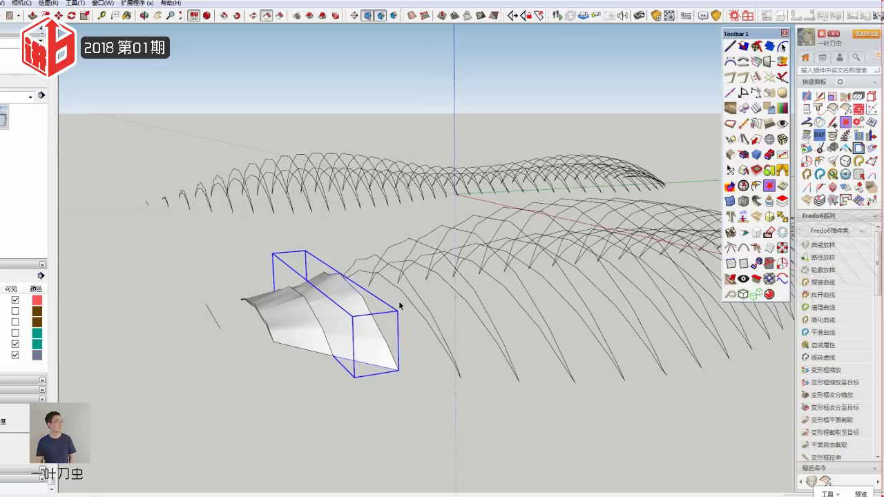
Step: Open the lofted panel group and inspect its curved surface from several angles
double_click(275, 312)
left_click(286, 315)
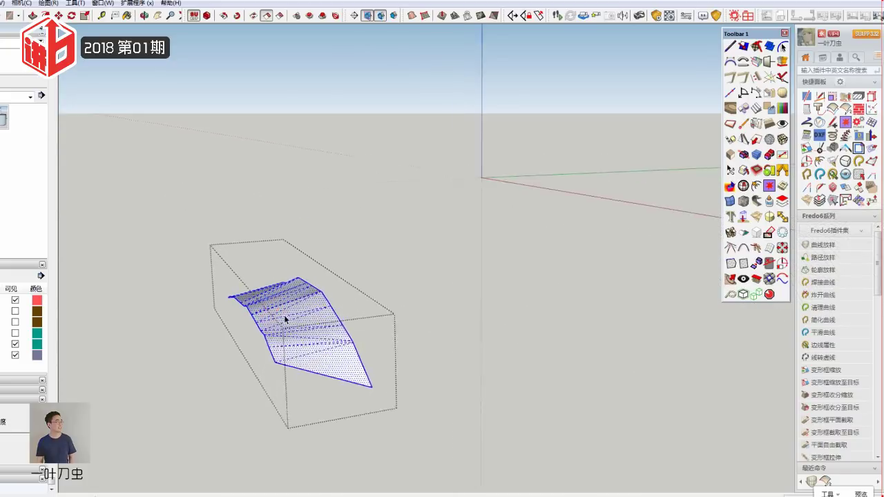
middle_click_drag(285, 315, 316, 463)
middle_click_drag(343, 321, 371, 310)
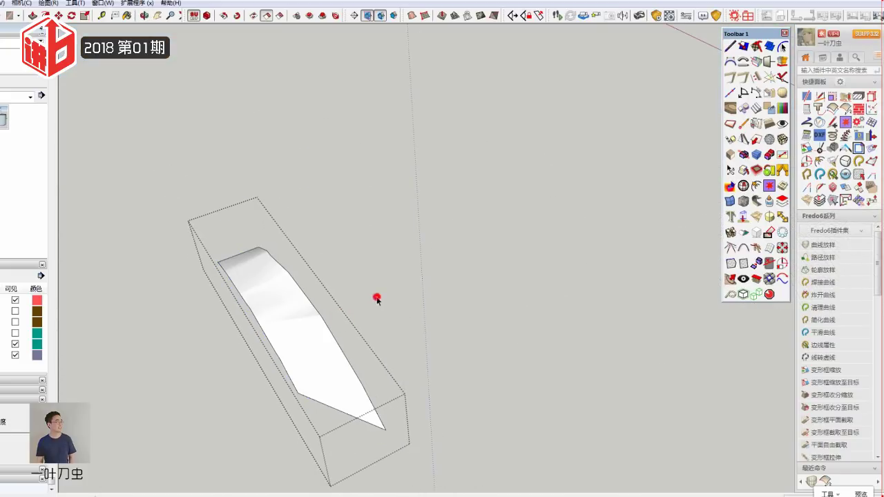
scroll(392, 315, "up", 2)
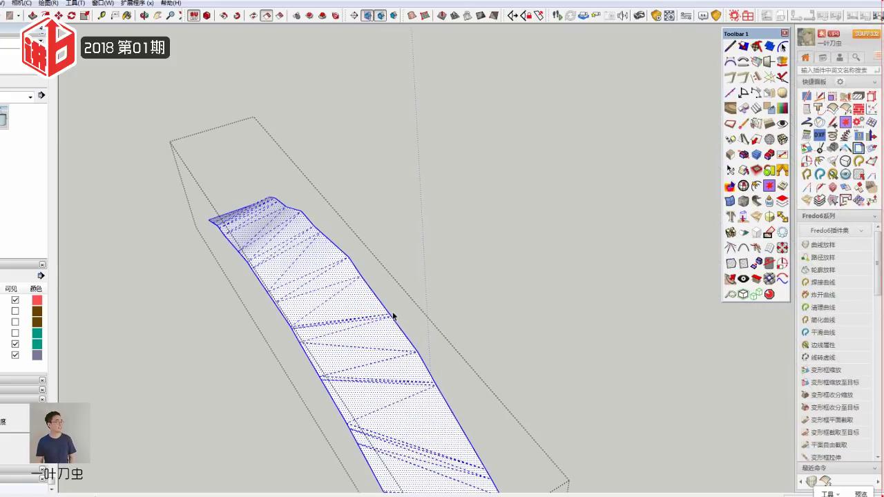
mouse_move(392, 316)
middle_mouse_down()
mouse_move(285, 252)
mouse_move(339, 193)
middle_mouse_up()
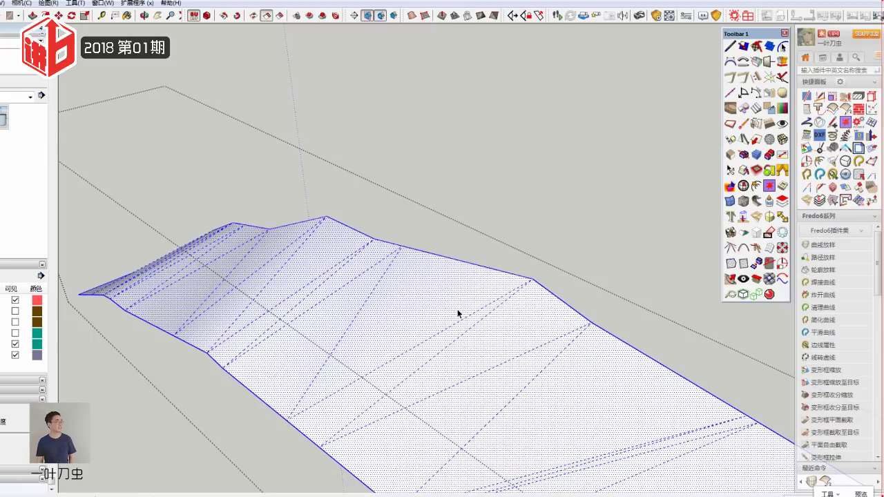
scroll(421, 365, "down", 3)
Step: Window-select the right-hand ribbed object with its panel and delete it
mouse_move(410, 352)
middle_mouse_down()
mouse_move(518, 390)
mouse_move(339, 133)
middle_mouse_up()
left_click_drag(338, 134, 655, 436)
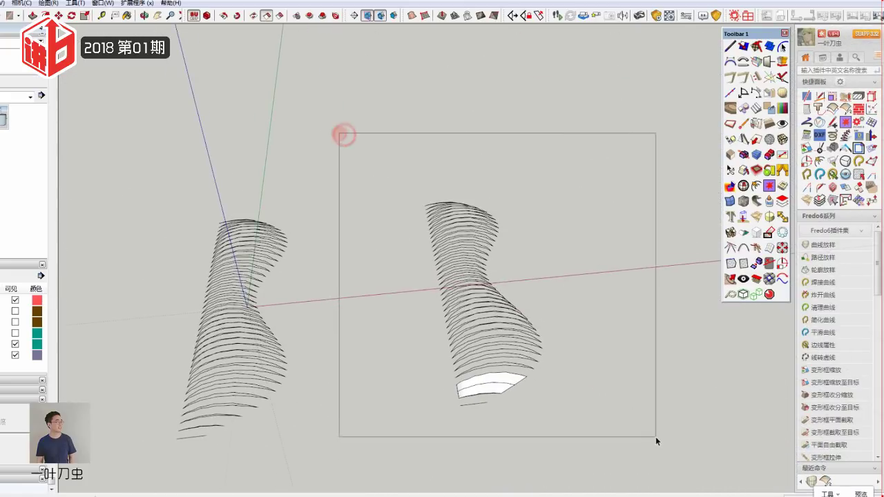
key("Delete")
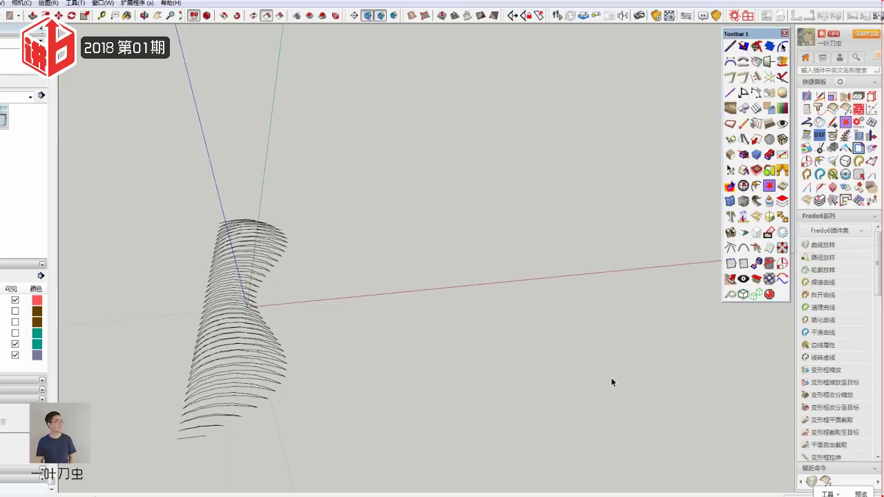
mouse_move(612, 381)
middle_mouse_down()
mouse_move(662, 375)
mouse_move(417, 405)
mouse_move(371, 368)
mouse_move(398, 360)
middle_mouse_up()
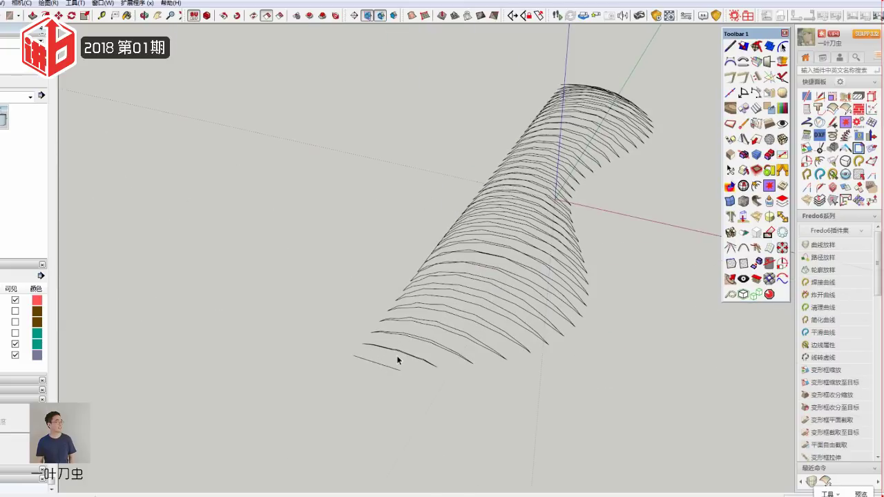
Step: Exit the group and hide the last layer
scroll(399, 359, "up", 2)
scroll(418, 362, "up", 2)
scroll(412, 358, "up", 2)
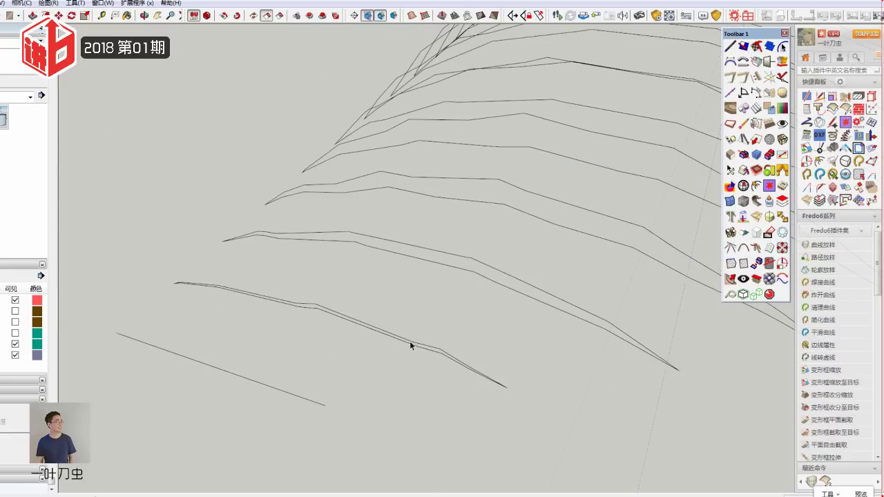
scroll(410, 341, "down", 3)
scroll(355, 379, "down", 3)
middle_click_drag(355, 379, 228, 304)
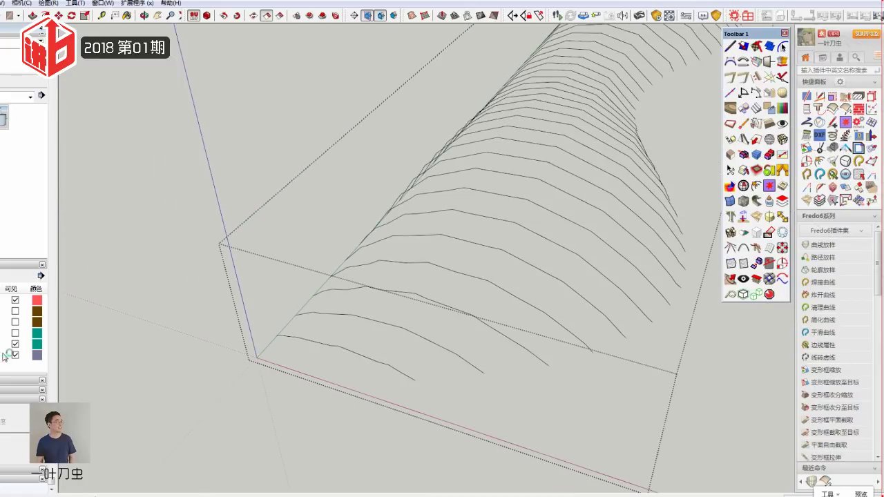
left_click(228, 304)
left_click(15, 355)
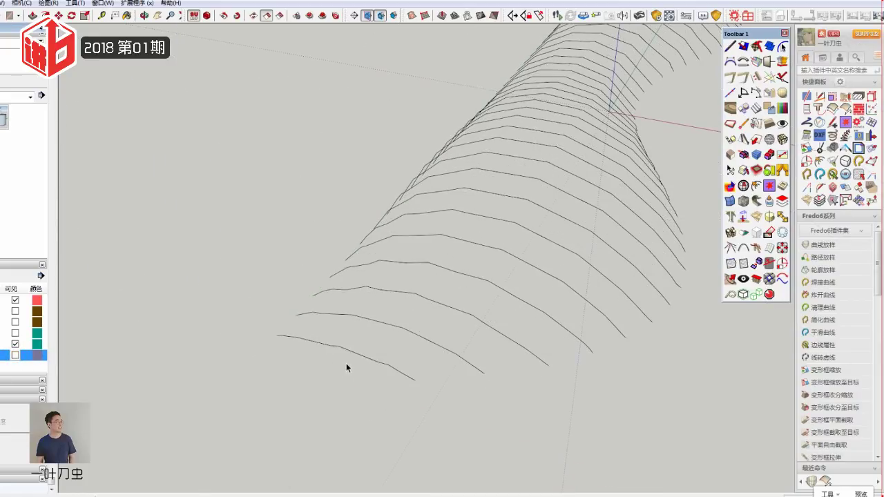
Step: Open the rib curves group and select the leftmost rib, closing its context menu unchanged
double_click(347, 350)
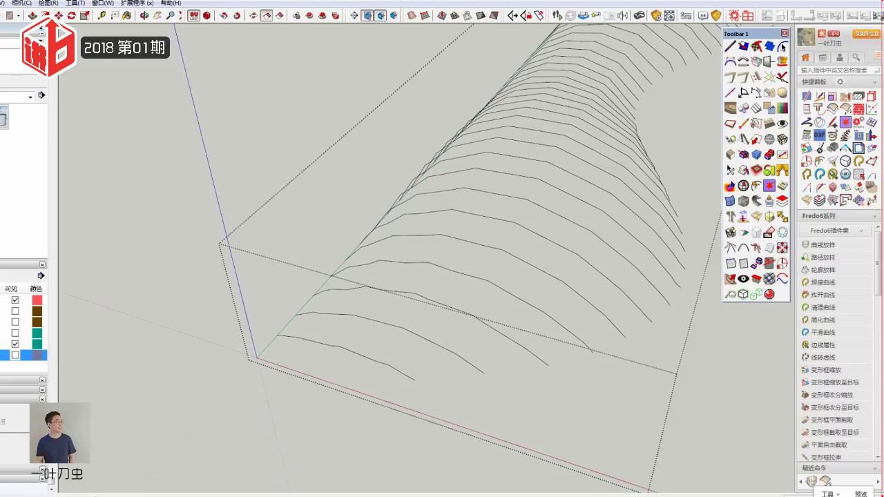
middle_click_drag(298, 363, 252, 364)
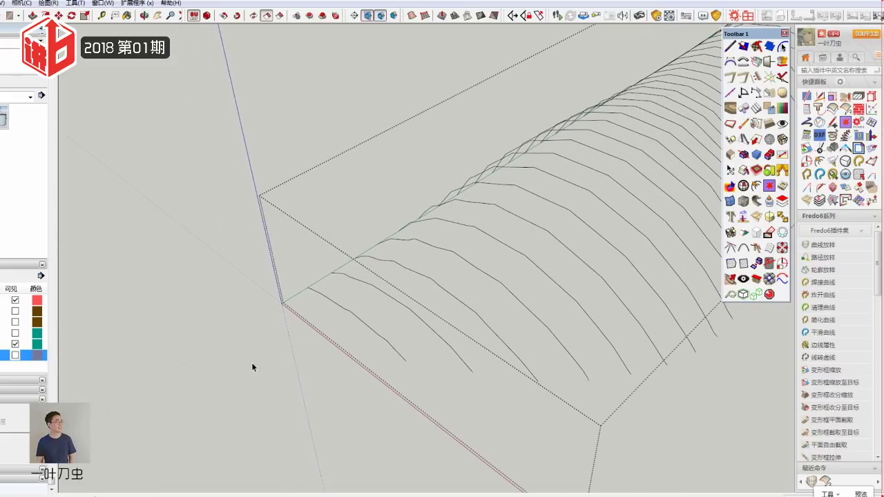
mouse_move(418, 336)
middle_mouse_down()
mouse_move(272, 331)
mouse_move(388, 283)
middle_mouse_up()
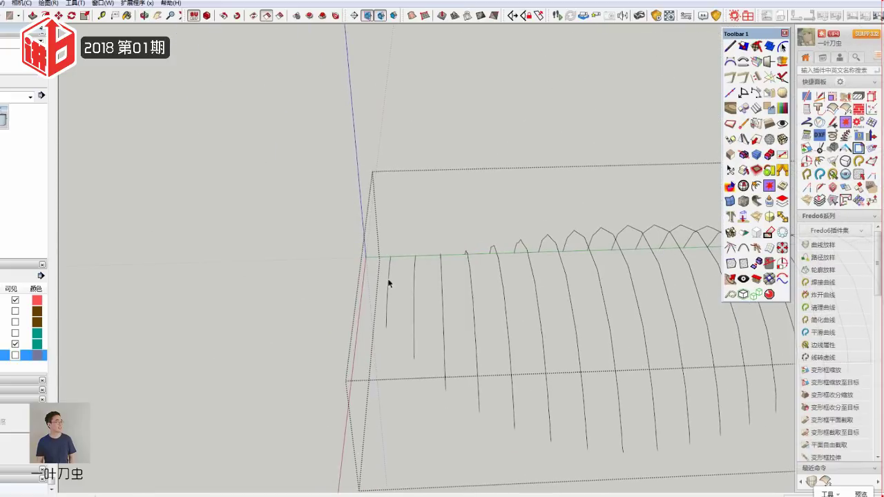
left_click(395, 307)
right_click(387, 306)
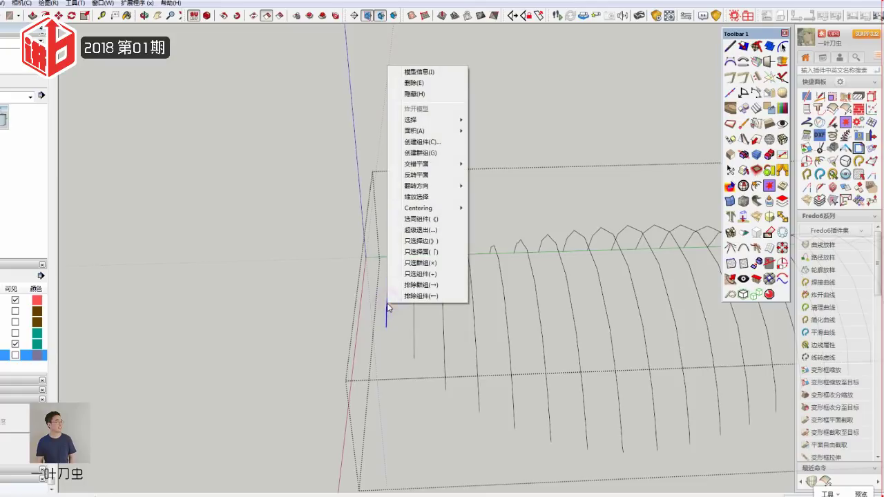
left_click(385, 309)
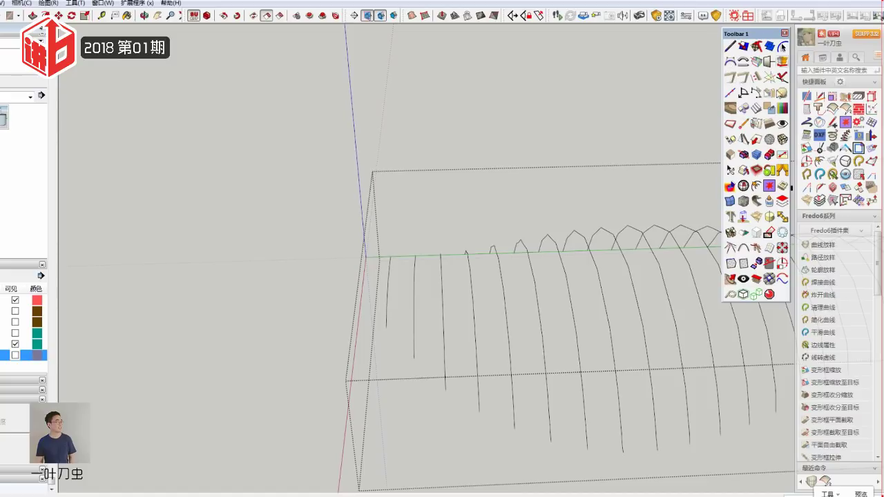
Step: Collapse Fredo6 in the plugin panel and expand 曲线曲面 and its 贝兹曲线 tools
left_click(828, 216)
left_click(829, 379)
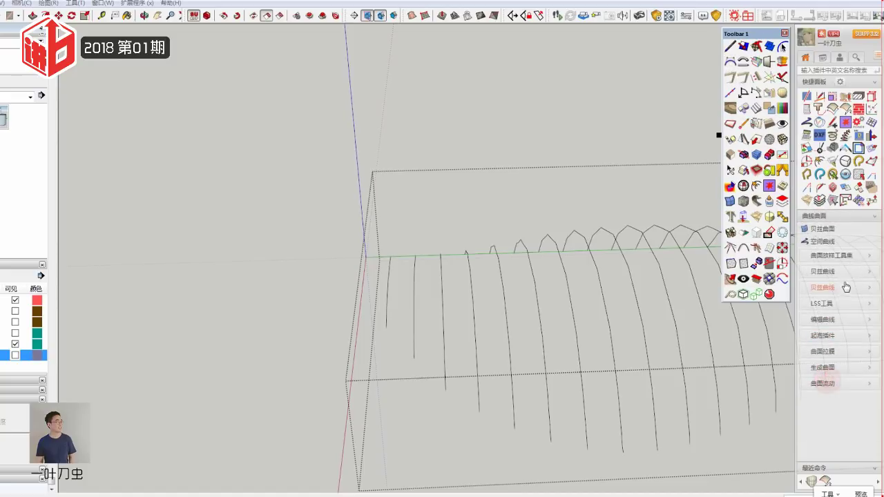
left_click(825, 271)
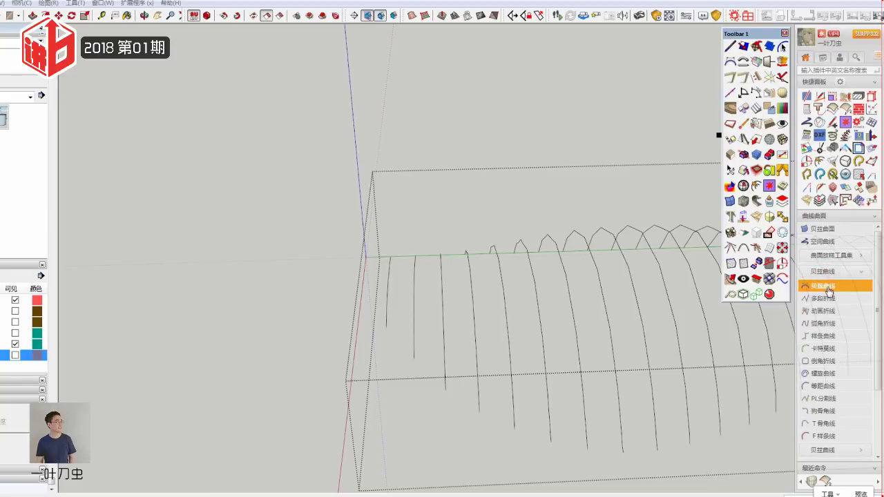
Step: Search the plugin panel for 贝兹曲线
left_click(806, 72)
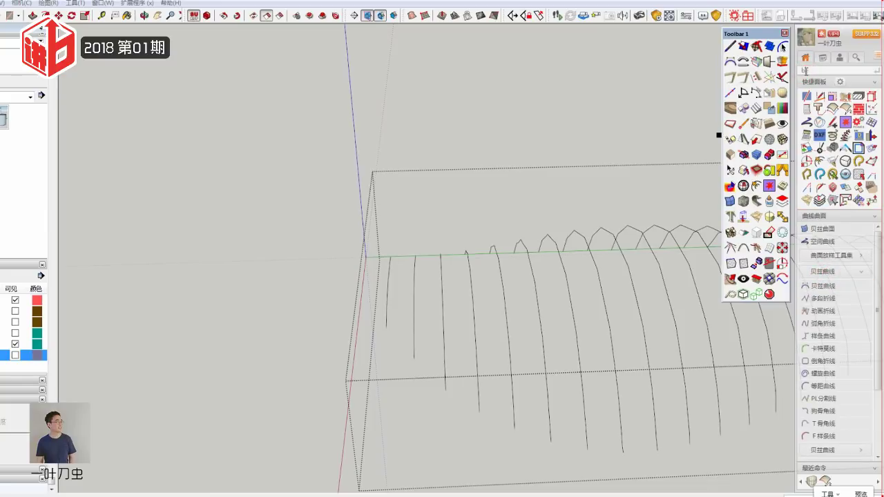
type("be")
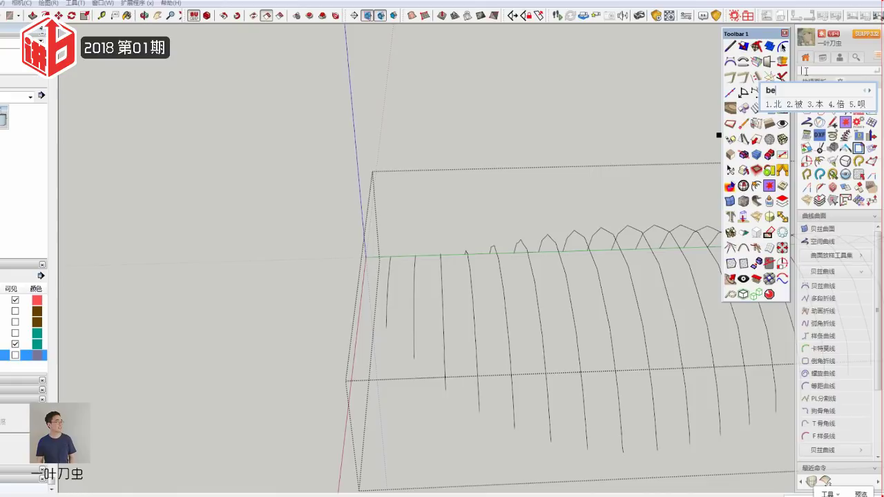
type("zi5")
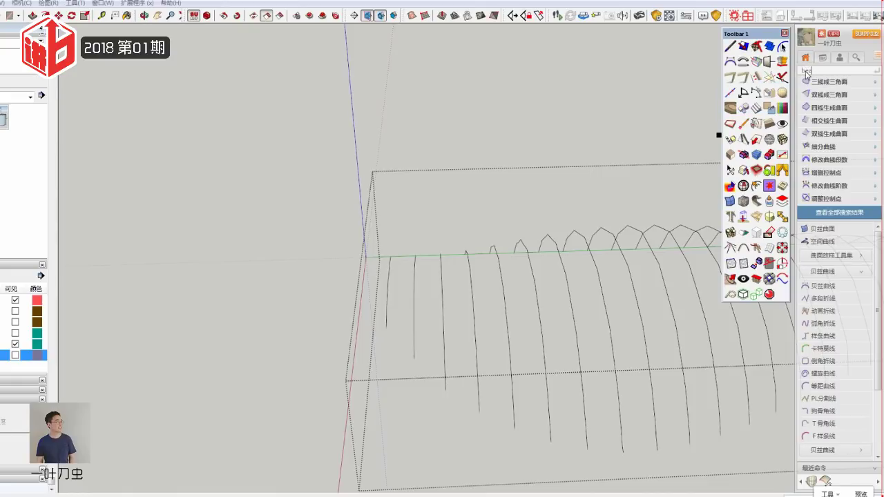
key("BackSpace")
key("BackSpace")
key("BackSpace")
type("be'z")
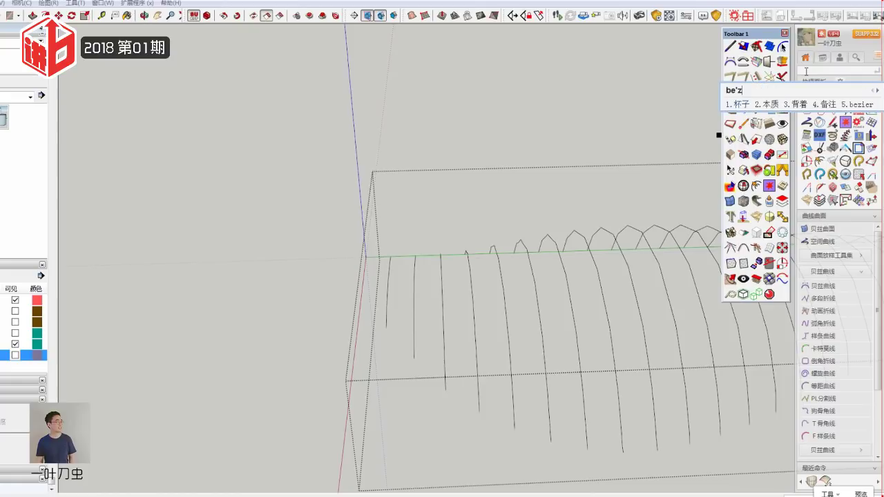
type("i")
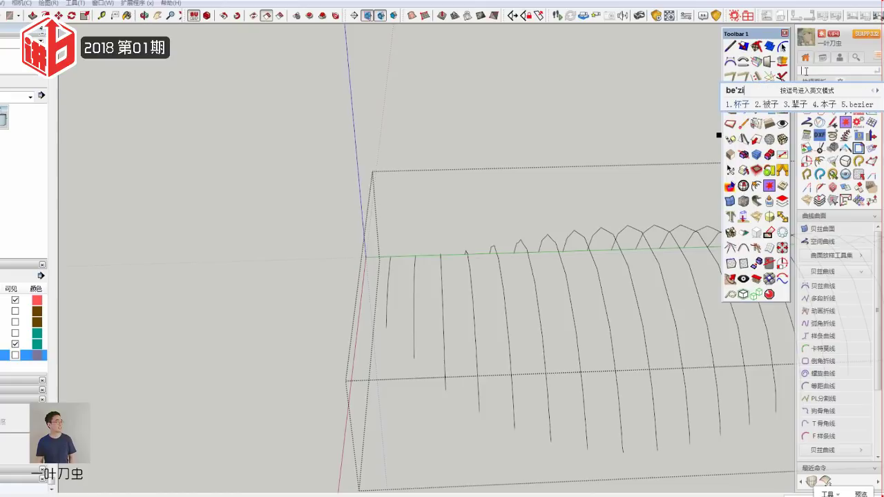
key("BackSpace")
key("BackSpace")
type("i")
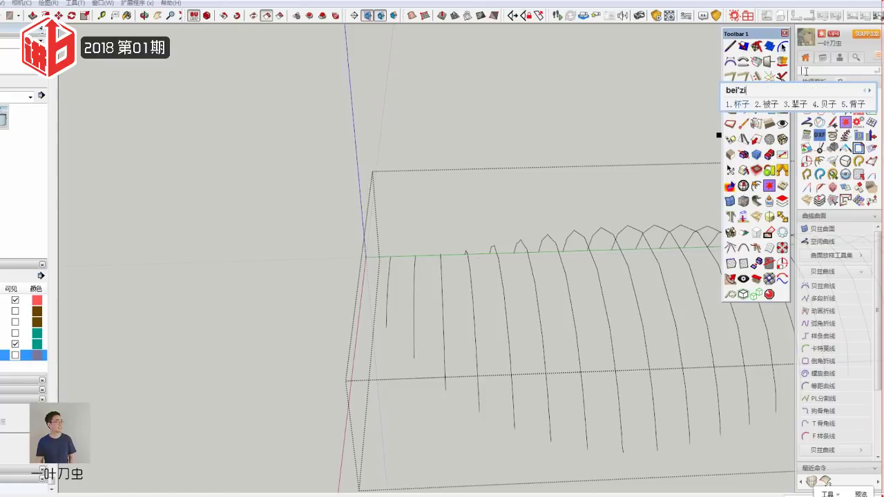
type("ziquxia")
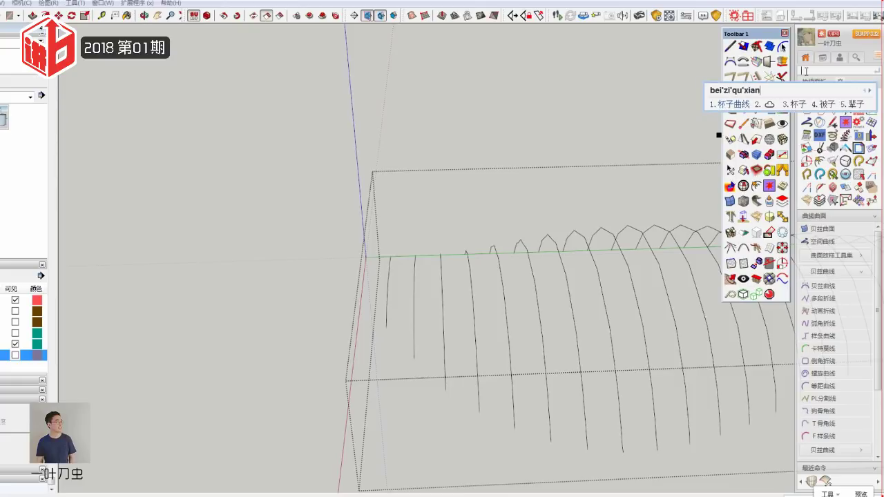
type("n2")
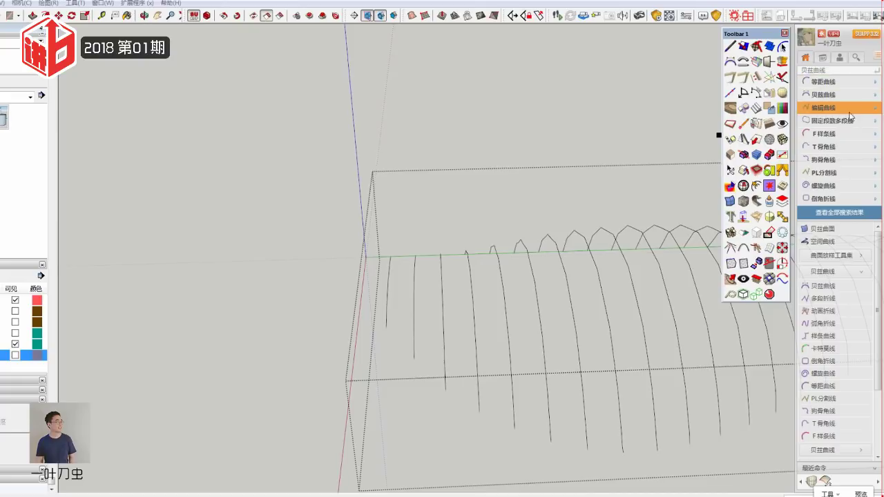
Step: Convert the front rib to a 固定段数多段线 fixed-segment polyline, accepting the segment count
left_click(875, 96)
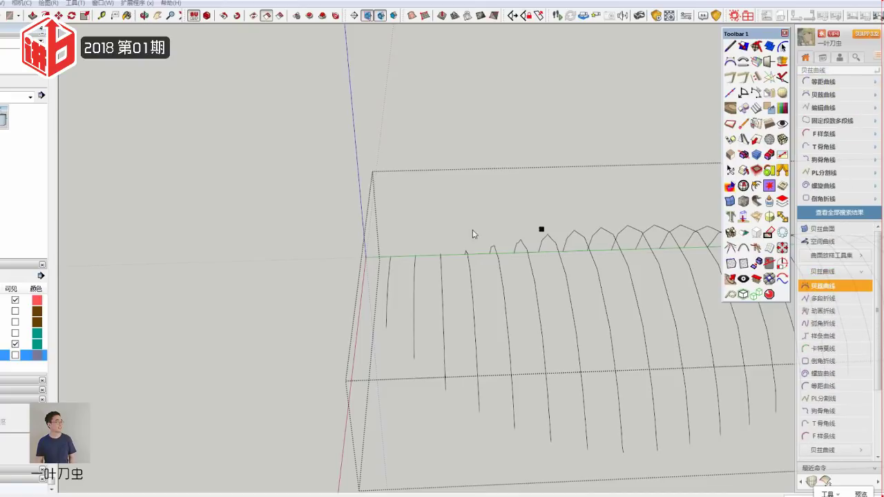
left_click(390, 266)
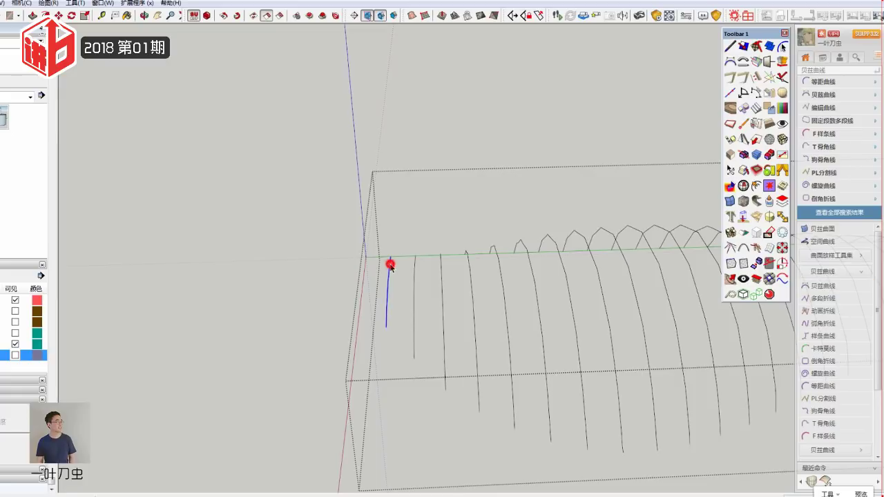
right_click(390, 265)
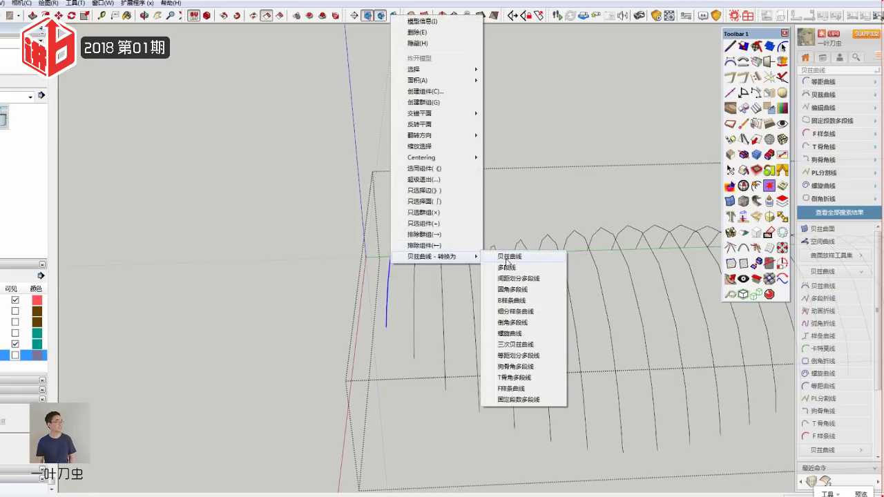
mouse_move(432, 256)
left_click(533, 402)
key("Return")
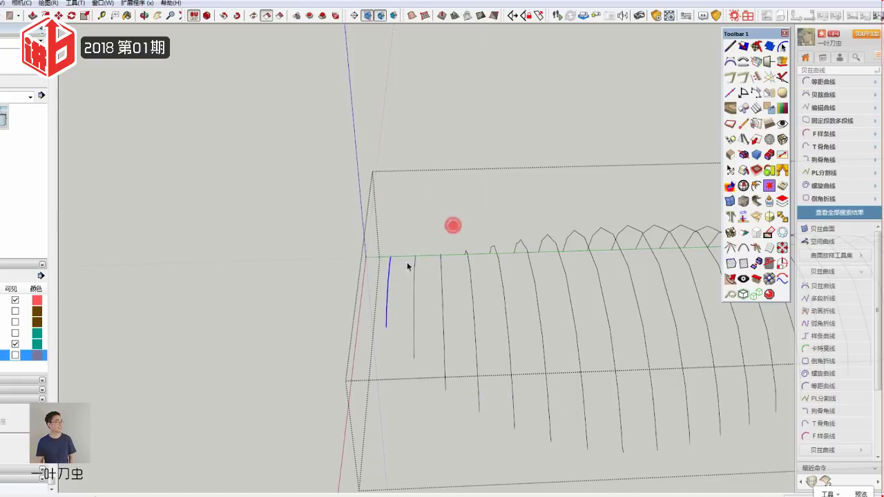
Step: Inspect the ribs from several angles, show the layers list, and select part of the front rib
middle_click_drag(452, 223, 385, 286)
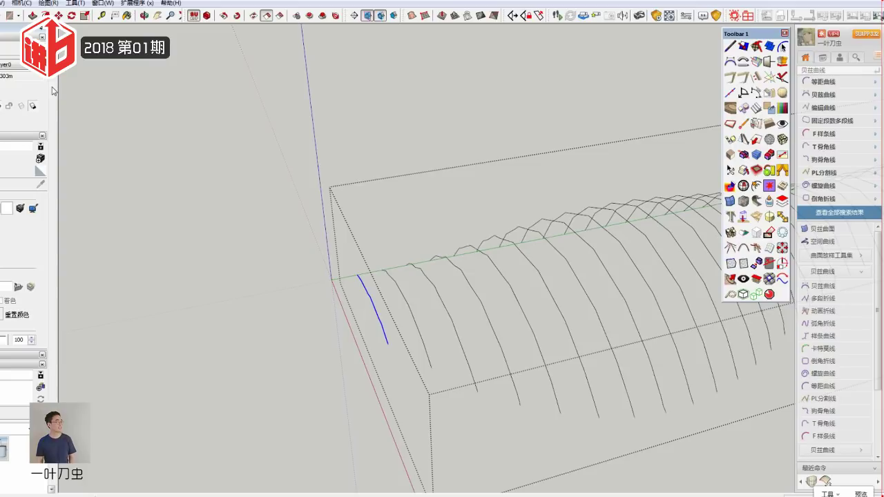
middle_click_drag(404, 257, 404, 350)
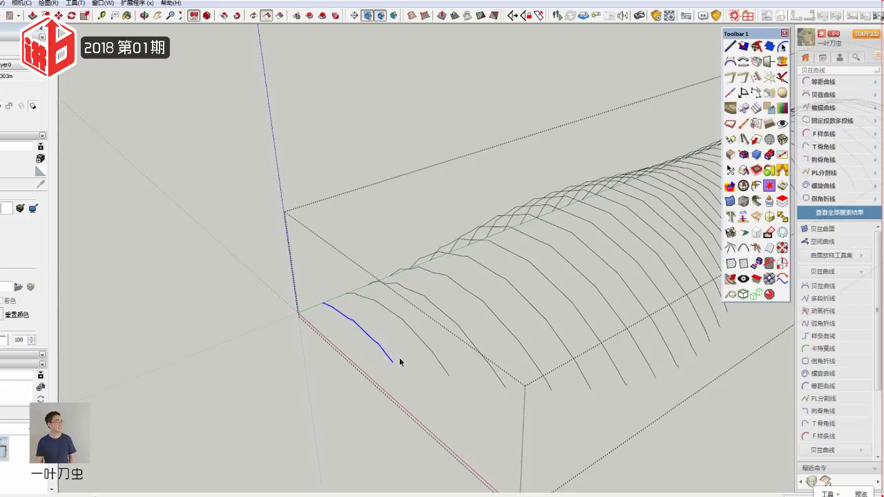
mouse_move(396, 364)
middle_mouse_down()
mouse_move(379, 222)
mouse_move(359, 278)
mouse_move(335, 291)
middle_mouse_up()
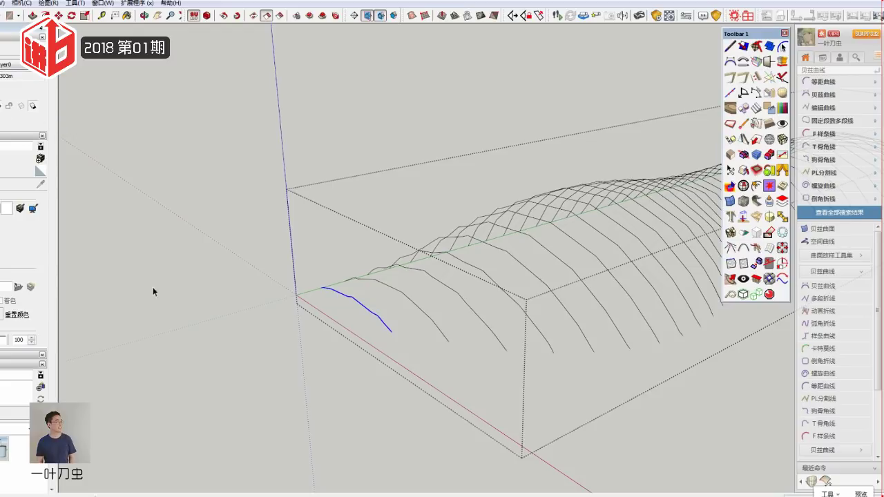
left_click(21, 354)
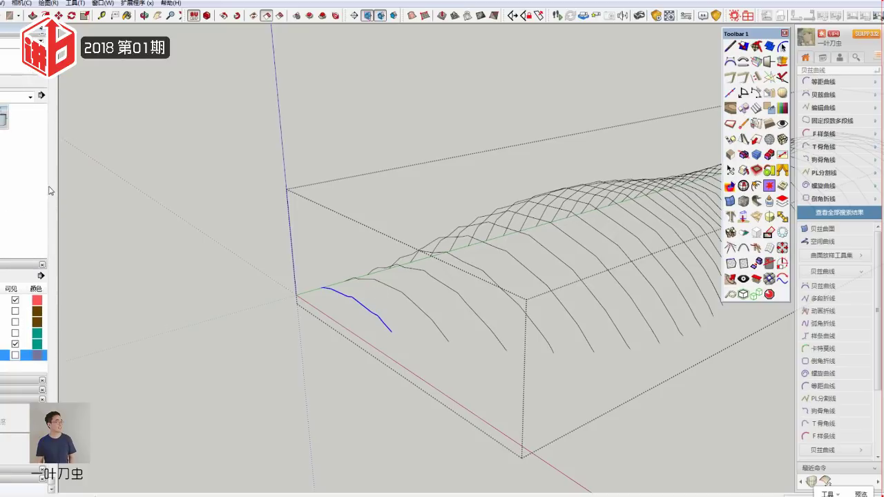
scroll(50, 188, "up", 5)
scroll(49, 188, "up", 1)
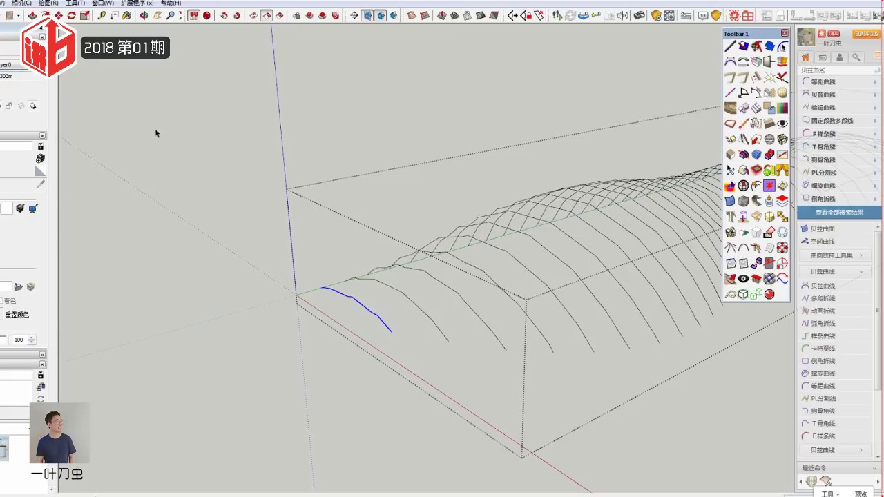
scroll(352, 305, "up", 3)
left_click(382, 333)
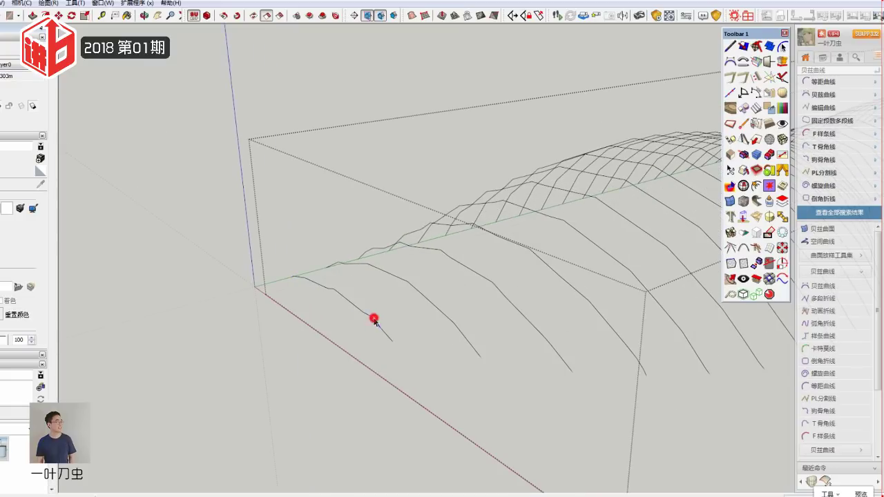
Step: Select the whole front rib and reframe the view on the full set of arched ribs
left_click(355, 306)
left_click(327, 286)
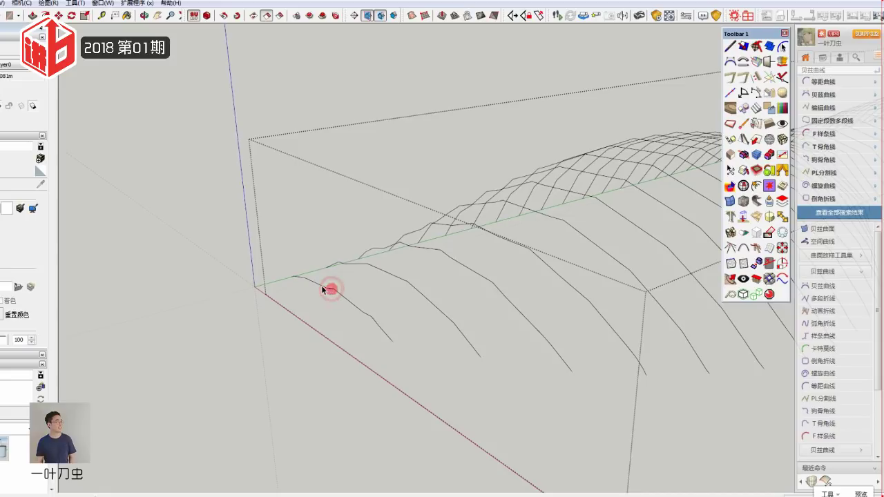
left_click(363, 310)
right_click(363, 311)
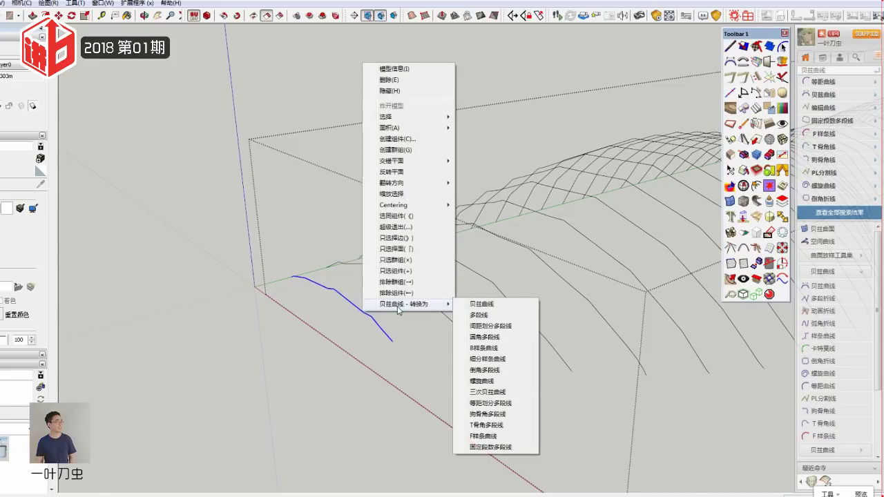
mouse_move(407, 304)
left_click(379, 329)
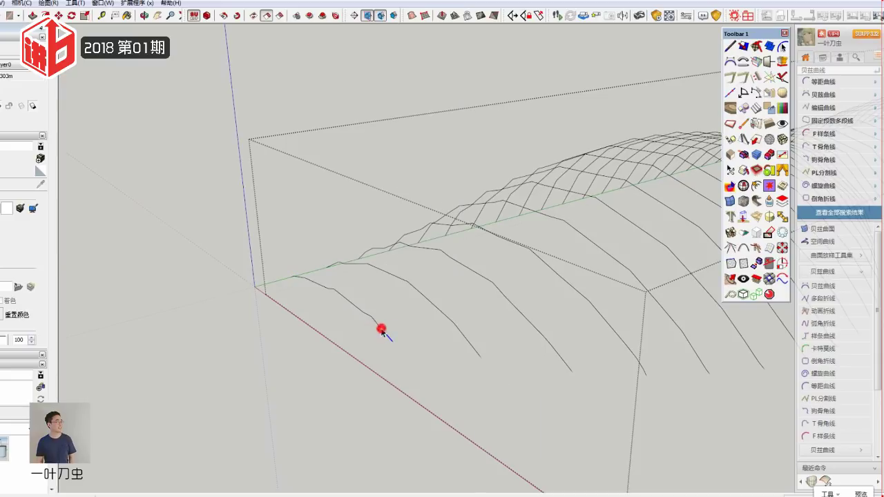
scroll(311, 355, "down", 3)
mouse_move(269, 351)
middle_mouse_down()
mouse_move(474, 361)
mouse_move(416, 389)
middle_mouse_up()
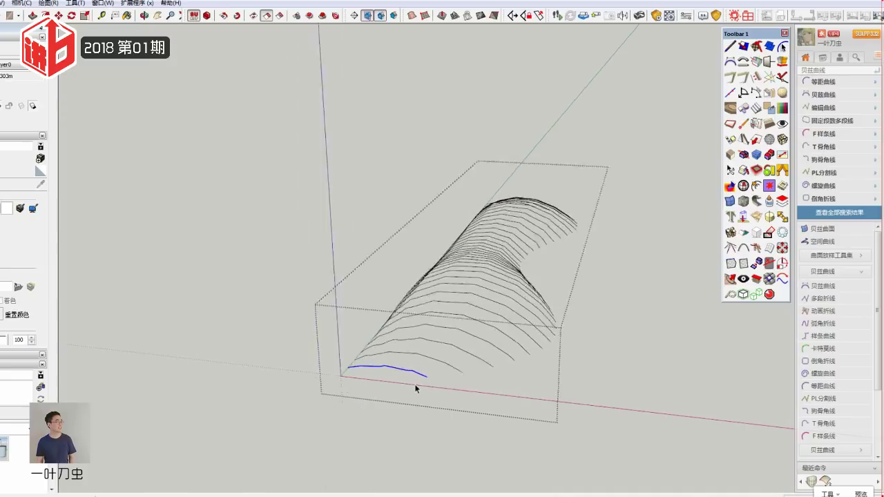
scroll(407, 380, "up", 2)
Step: Convert the front rib to a 固定段数多段线 fixed-segment polyline of 10 segments
right_click(402, 370)
mouse_move(441, 358)
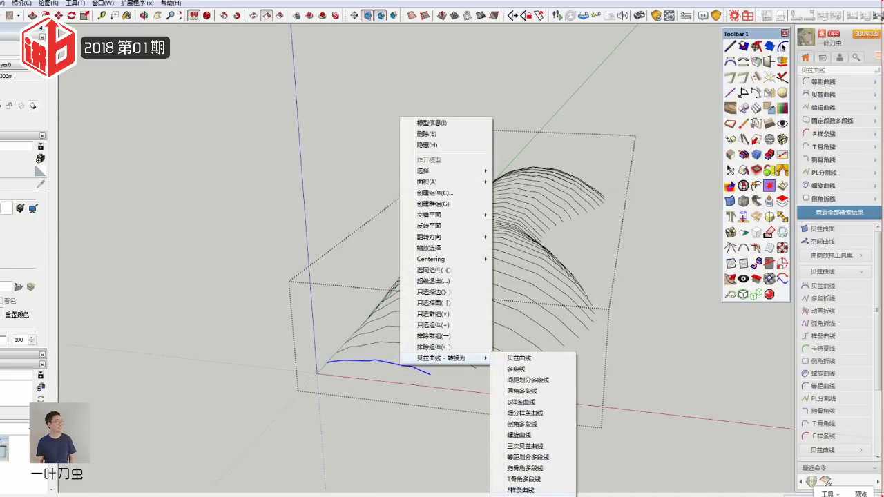
left_click(521, 490)
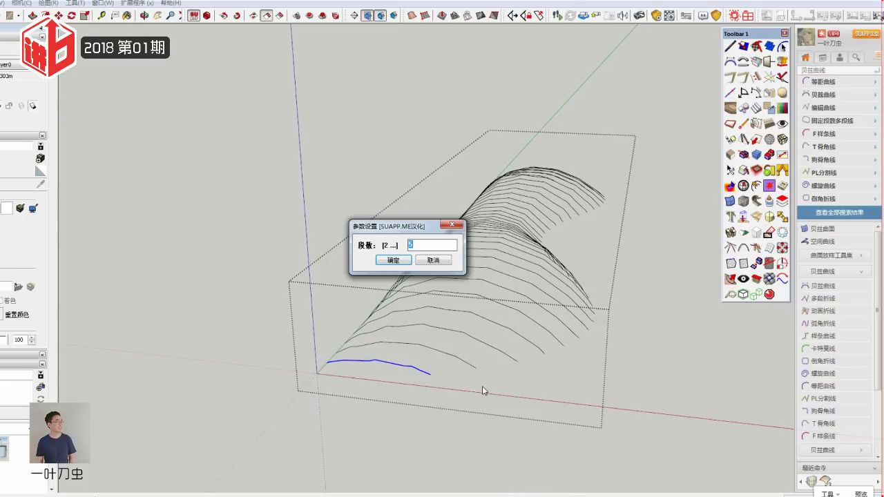
type("10")
left_click(392, 262)
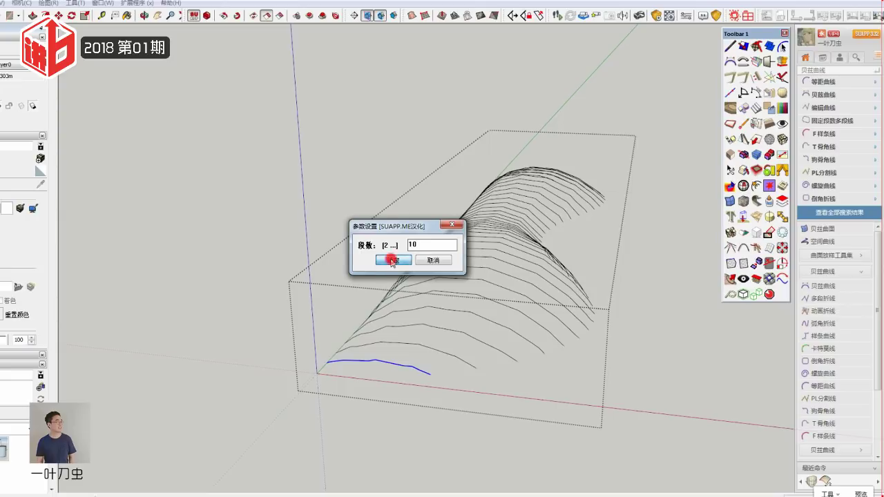
scroll(383, 363, "up", 5)
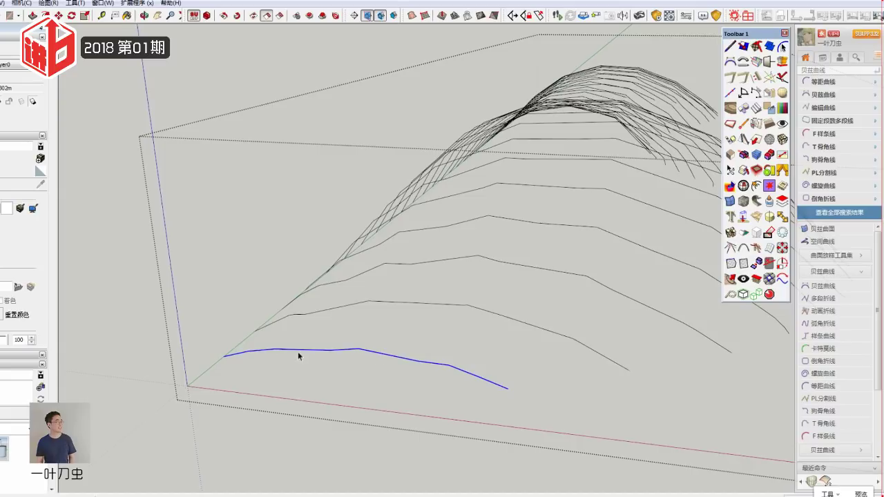
Step: Try a Bezier conversion of the front rib, then undo back to the polyline
left_click(477, 376)
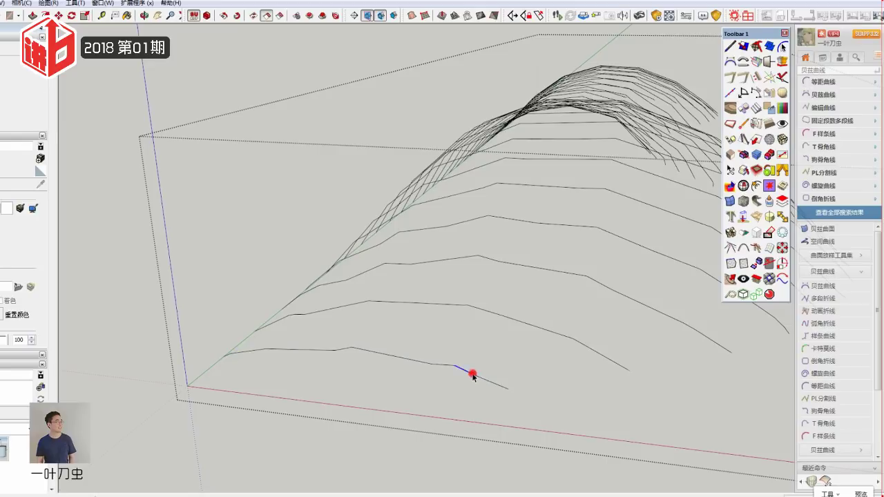
left_click(472, 373)
right_click(472, 372)
mouse_move(514, 366)
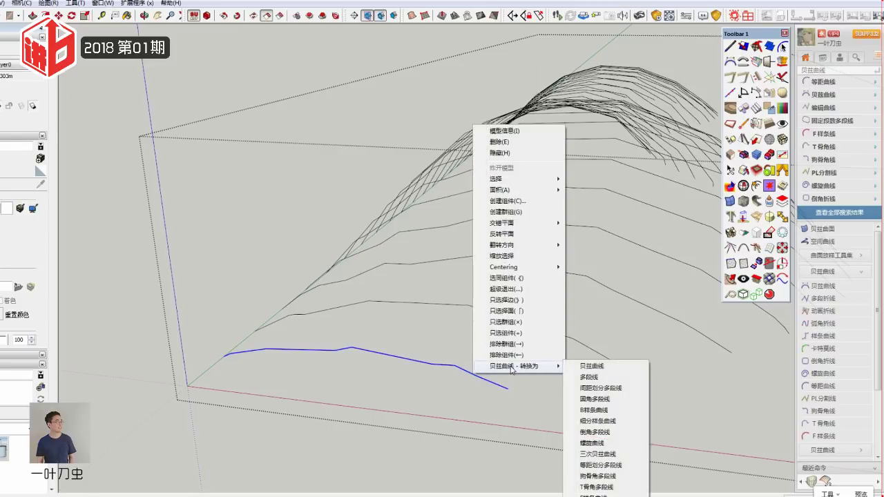
left_click(591, 368)
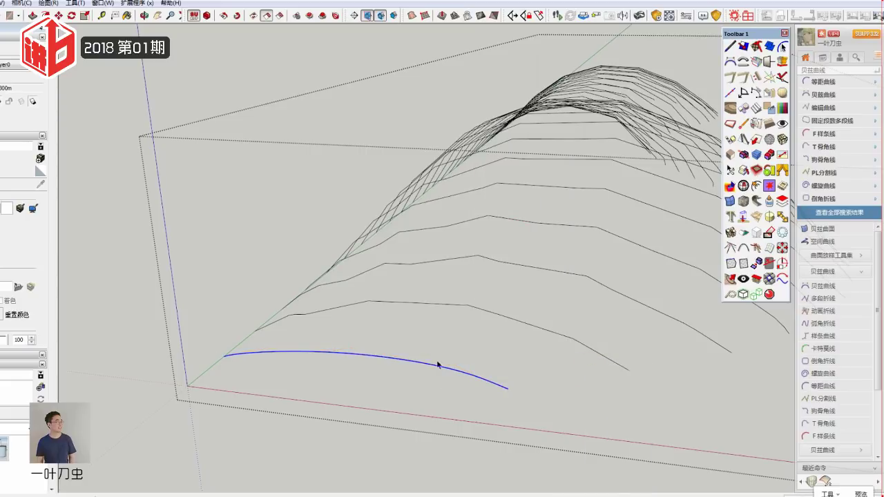
mouse_move(507, 391)
middle_mouse_down()
mouse_move(532, 322)
mouse_move(527, 266)
mouse_move(204, 369)
middle_mouse_up()
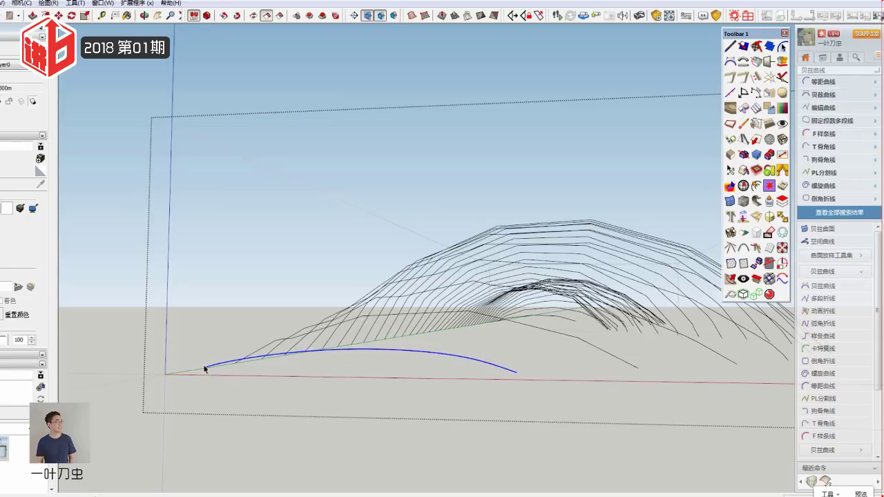
mouse_move(509, 385)
middle_mouse_down()
mouse_move(476, 366)
mouse_move(417, 446)
middle_mouse_up()
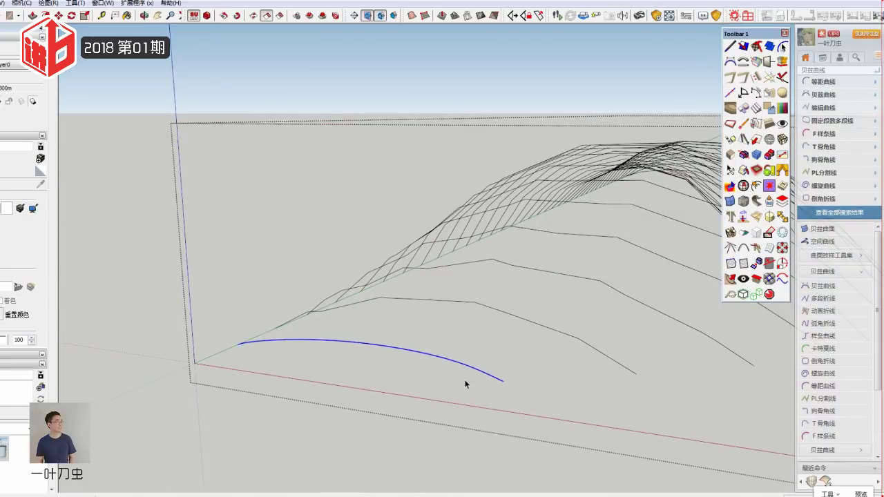
key("ctrl+z")
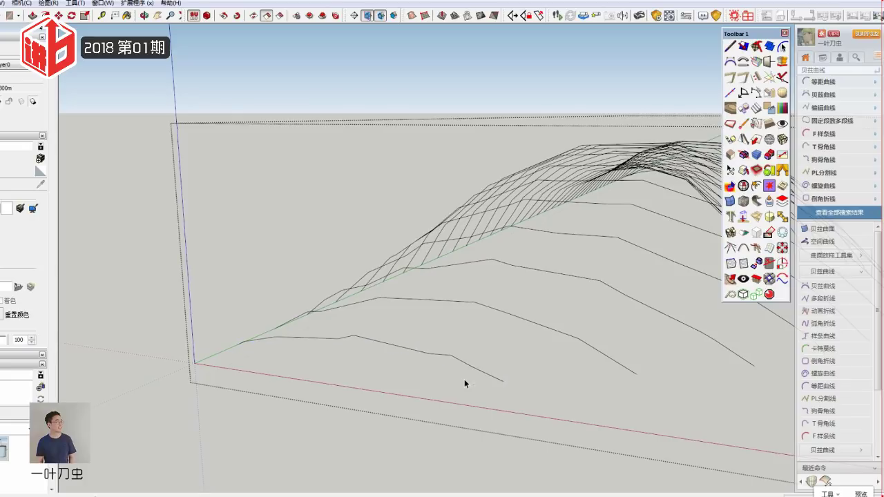
key("ctrl+z")
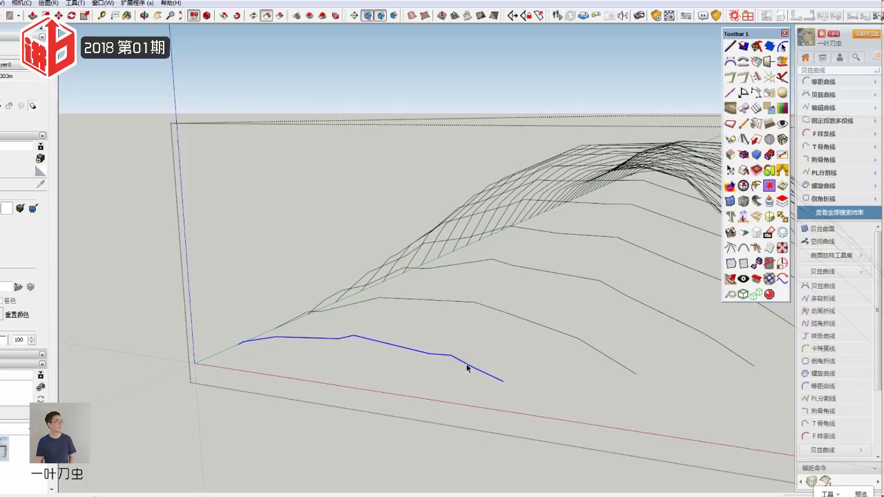
Step: Convert the polyline rib into an editable Bezier curve and finish it with 完成并退出
right_click(467, 367)
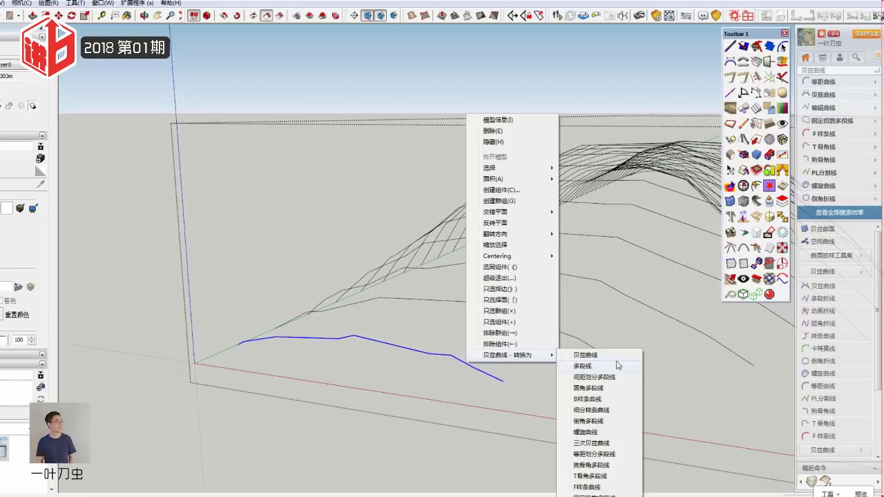
left_click(607, 360)
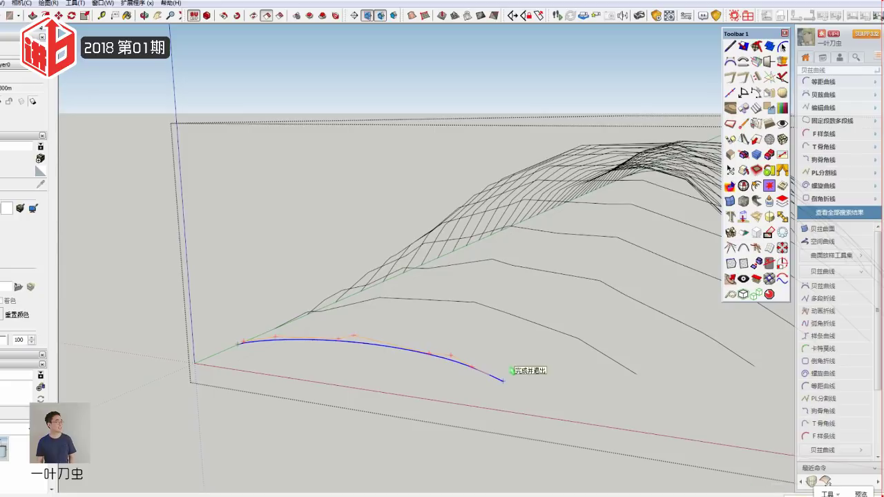
type("s")
key("Escape")
left_click(533, 337)
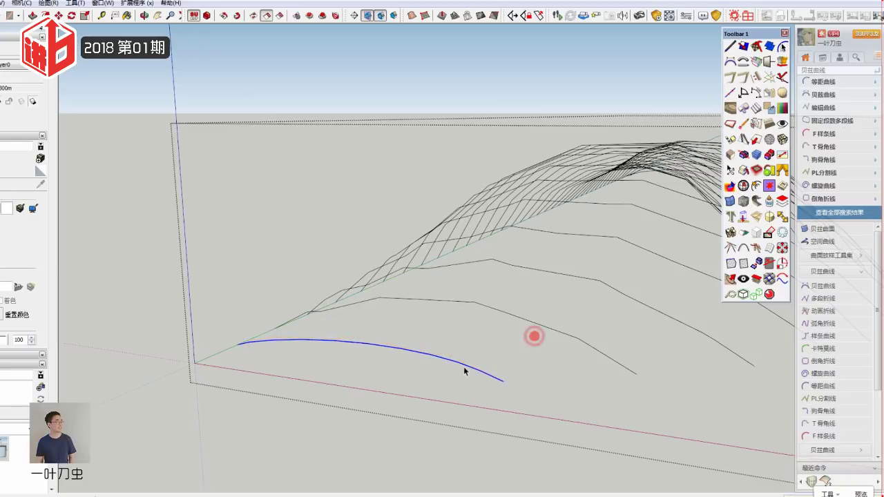
mouse_move(509, 375)
middle_mouse_down()
mouse_move(322, 421)
mouse_move(518, 363)
mouse_move(559, 337)
middle_mouse_up()
Step: Convert the second rib and two neighbouring arcs together into Bezier curves
scroll(417, 377, "up", 2)
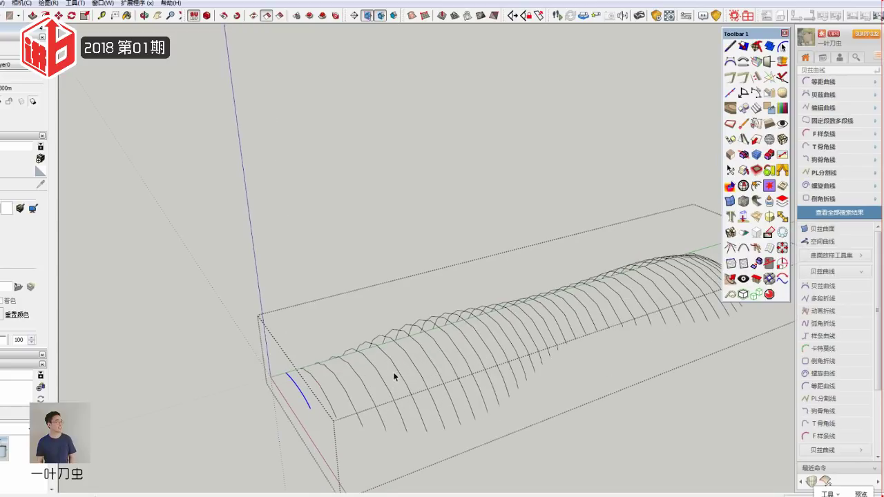
middle_click_drag(394, 373, 400, 375)
scroll(379, 397, "up", 3)
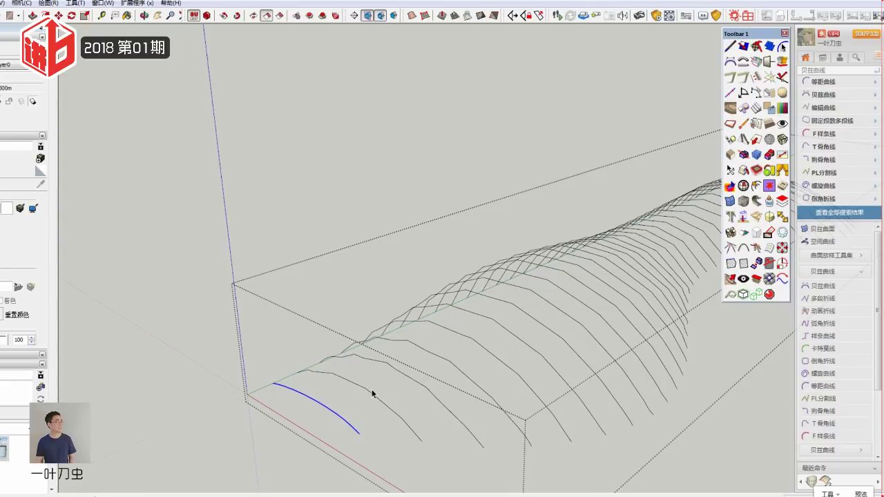
scroll(372, 394, "down", 2)
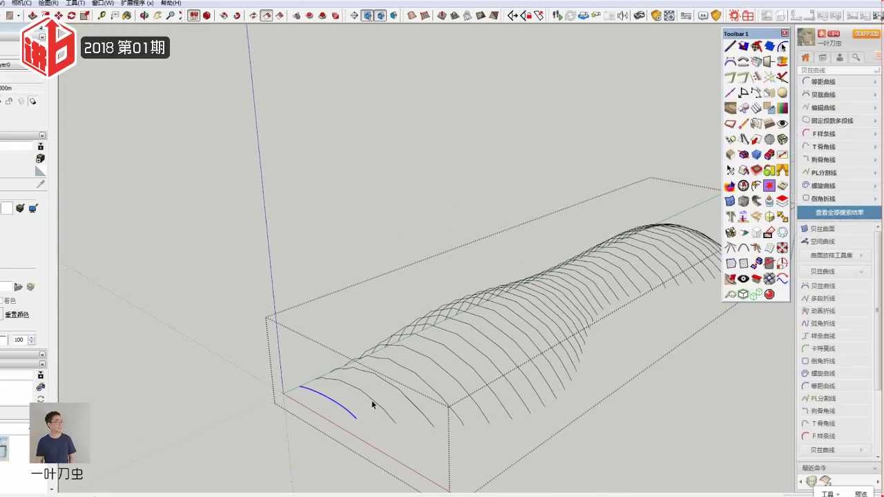
left_click(369, 396)
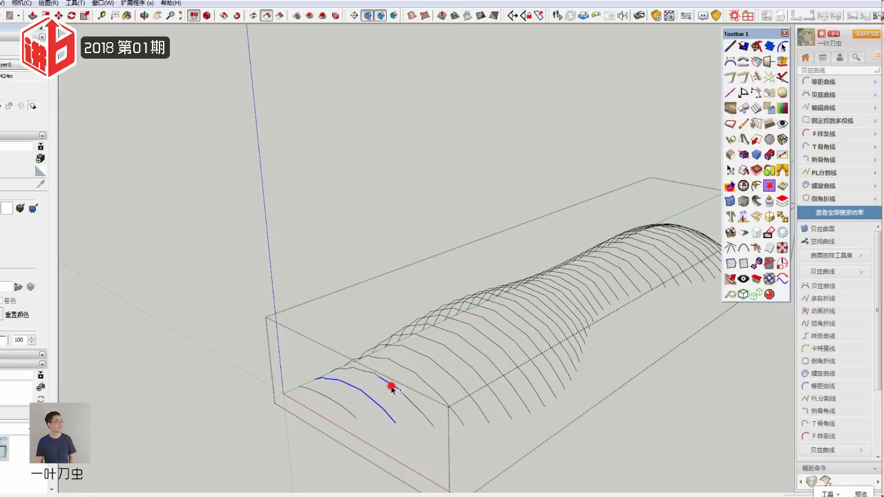
left_click(391, 388, "ctrl")
left_click(418, 370, "ctrl")
right_click(418, 371)
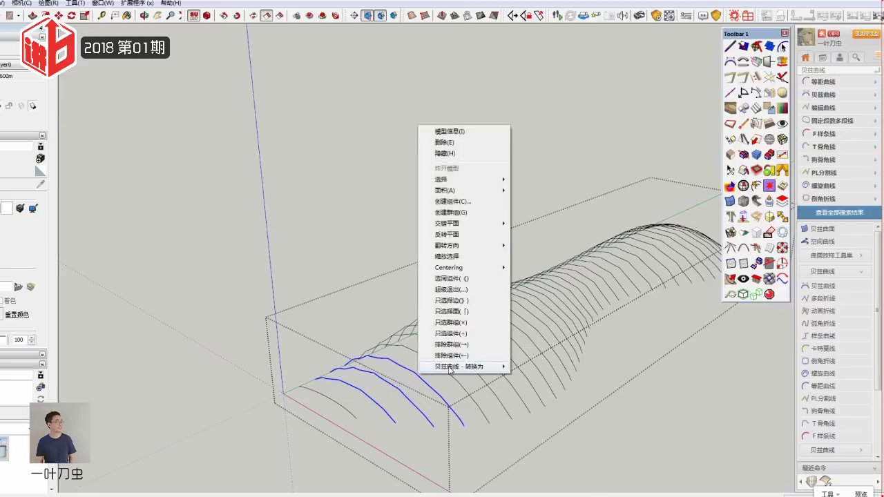
left_click(536, 364)
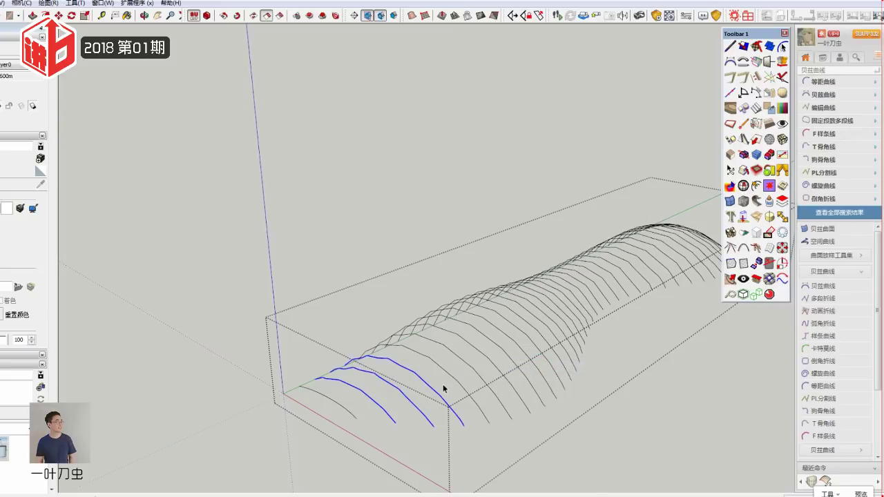
Step: Convert the front arc alone into an editable Bezier curve and finish editing
left_click(375, 409)
left_click(376, 405)
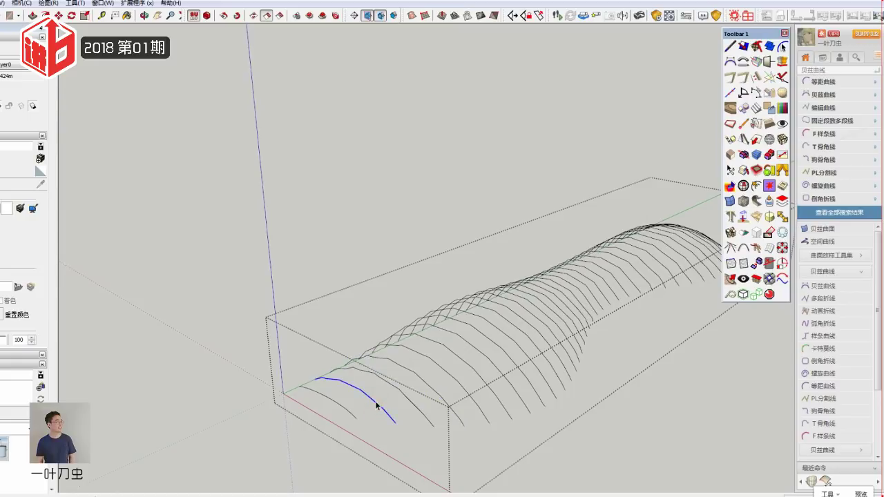
right_click(376, 406)
mouse_move(418, 395)
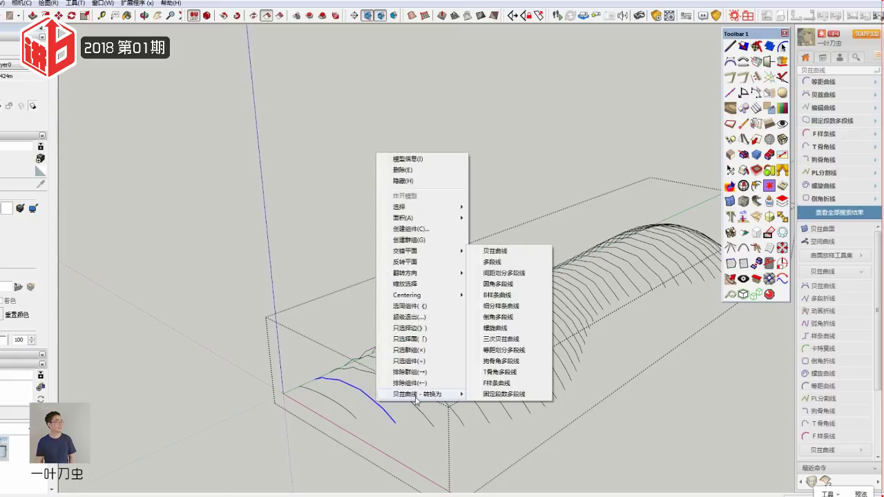
left_click(516, 250)
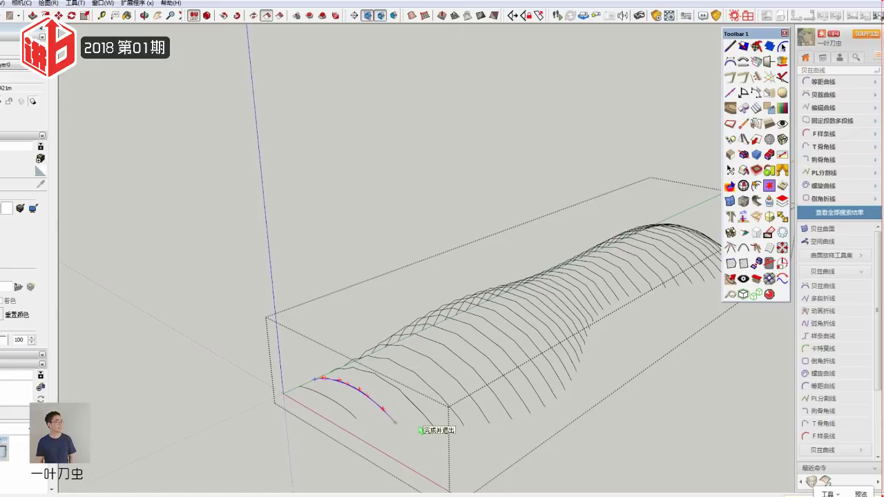
left_click(399, 425)
Step: Convert the next arc to a smooth Bezier curve and show its edit points
left_click(414, 398)
right_click(410, 399)
mouse_move(452, 391)
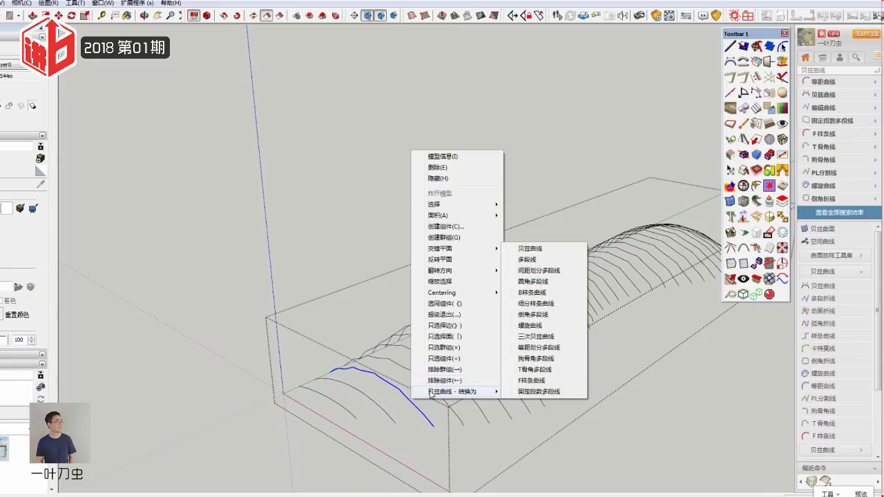
left_click(548, 250)
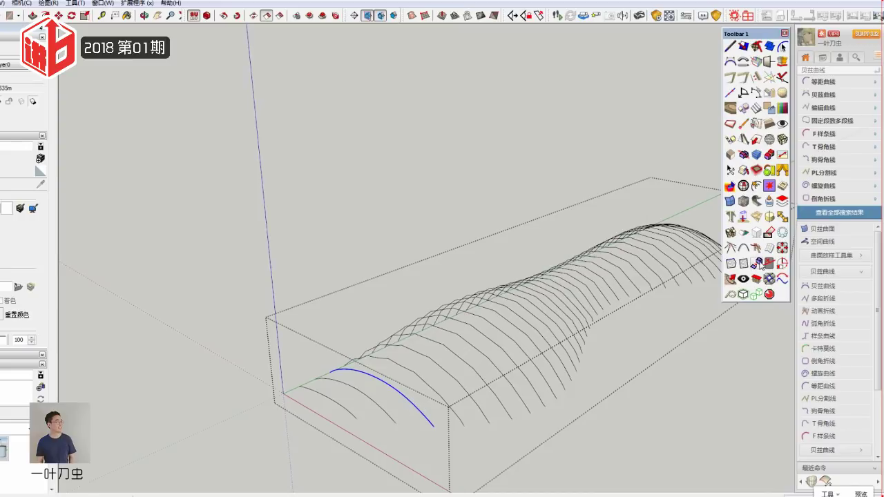
middle_click_drag(425, 382, 337, 410)
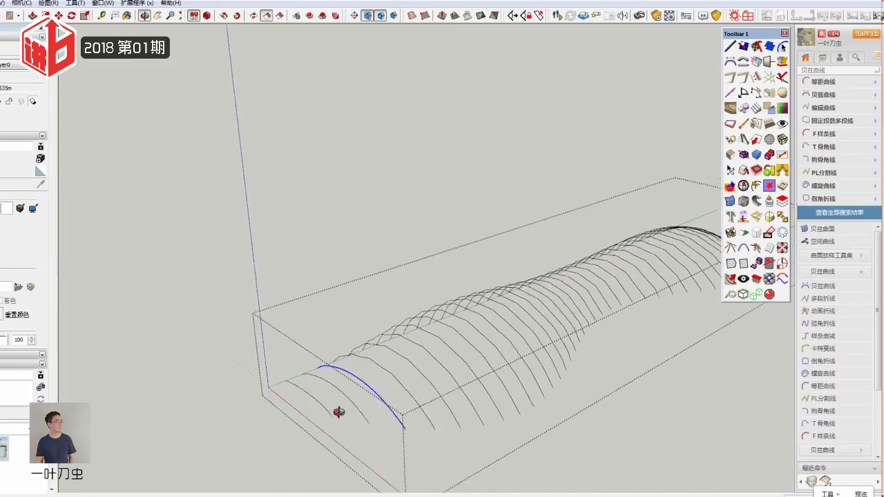
right_click(350, 380)
mouse_move(387, 370)
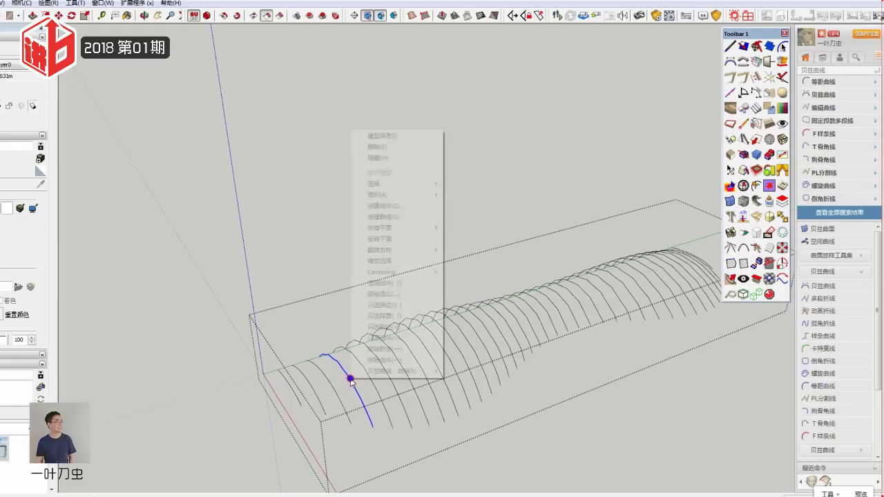
left_click(462, 369)
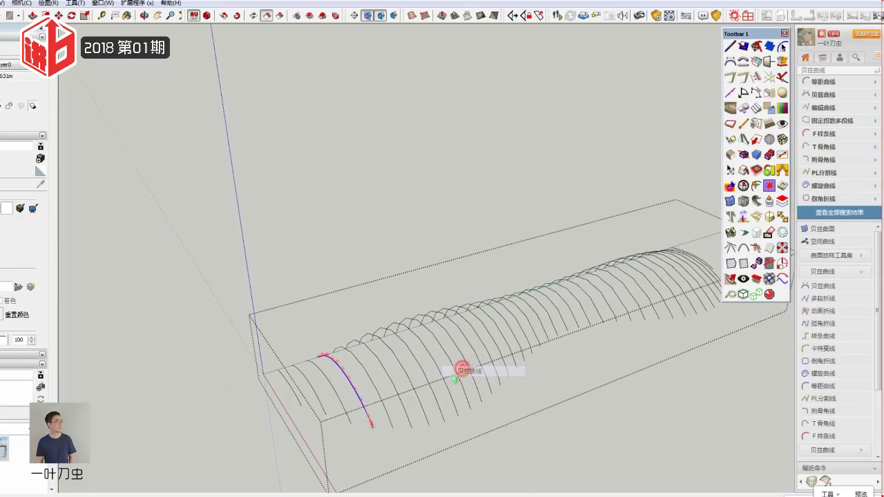
Step: Convert the blue curve into an editable Bezier curve and finish the edit
right_click(368, 376)
mouse_move(412, 370)
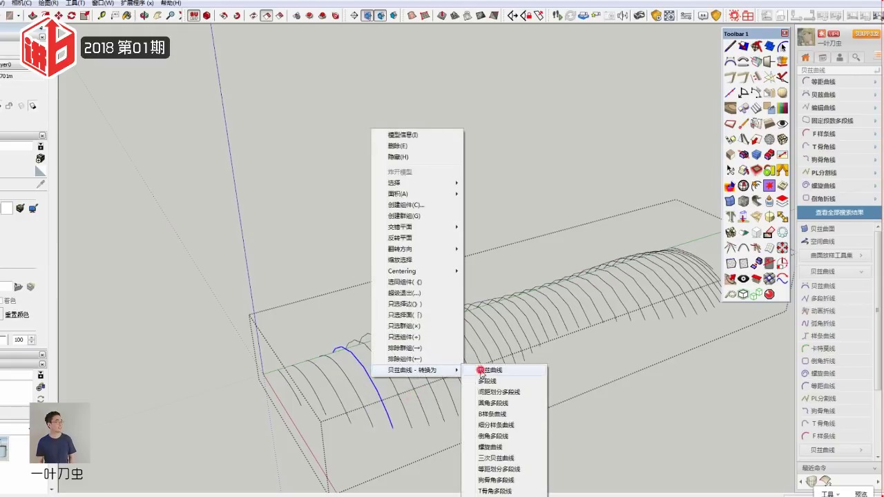
left_click(488, 370)
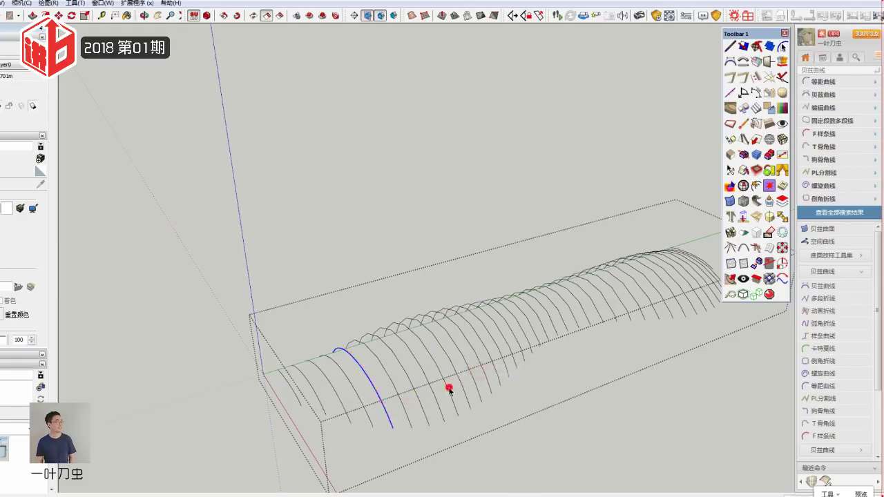
right_click(390, 376)
mouse_move(431, 367)
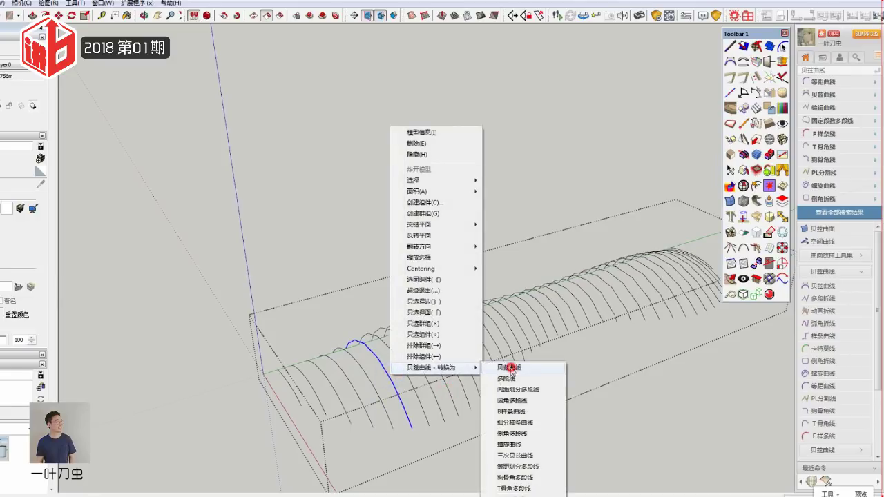
left_click(509, 368)
scroll(372, 331, "up", 3)
scroll(364, 352, "up", 3)
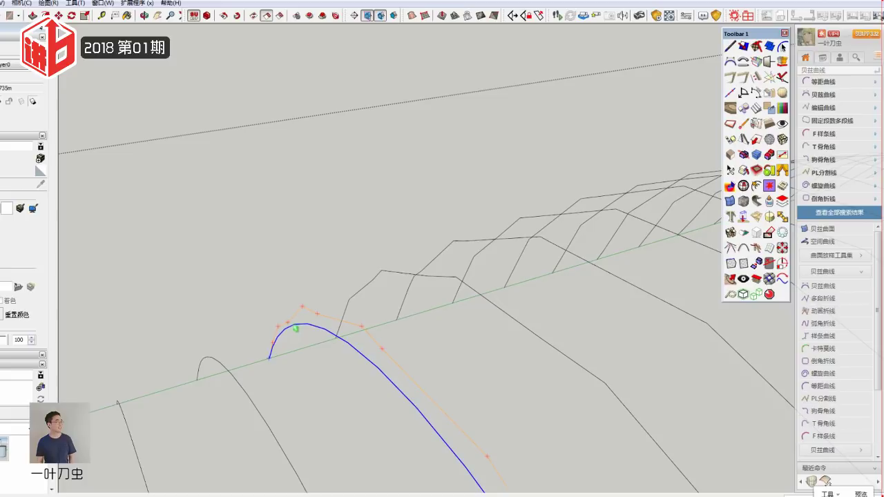
scroll(408, 380, "down", 3)
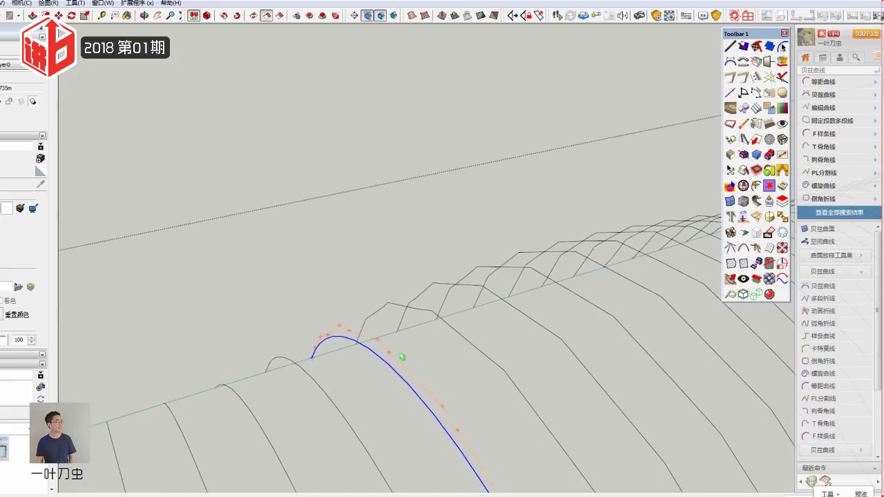
middle_click_drag(407, 380, 438, 286)
scroll(424, 329, "up", 2)
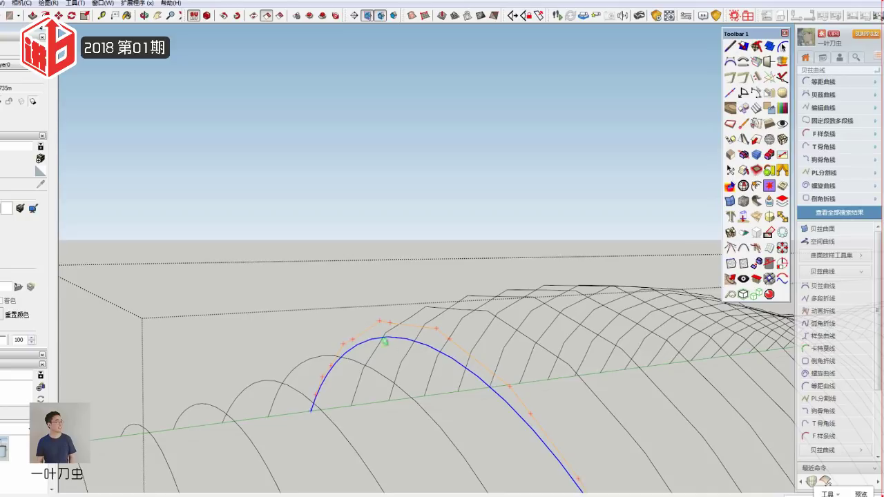
left_click(398, 370)
Step: Convert the next arc along the ribs into a smooth Bezier arc
scroll(393, 364, "down", 3)
scroll(414, 380, "up", 2)
left_click(435, 356)
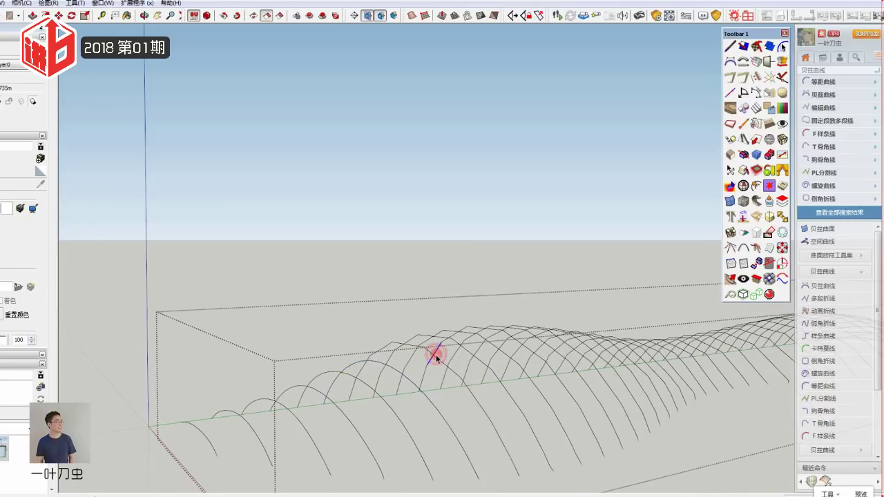
left_click(440, 360)
right_click(440, 362)
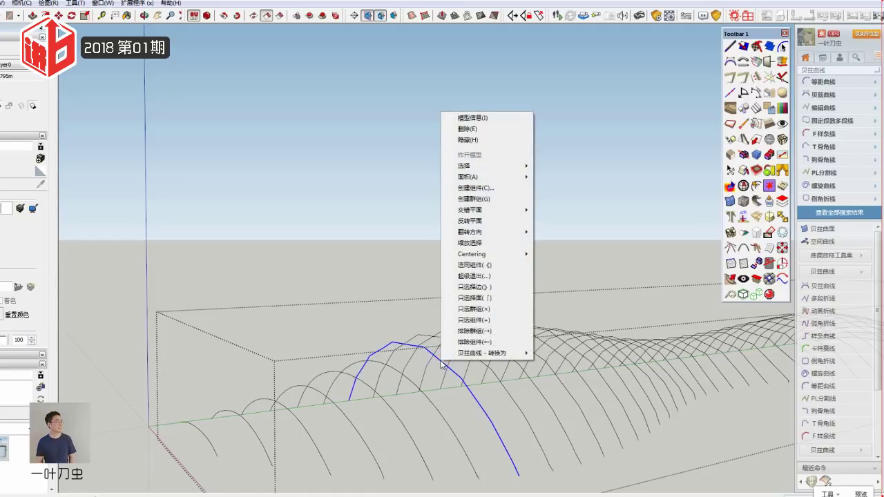
left_click(549, 354)
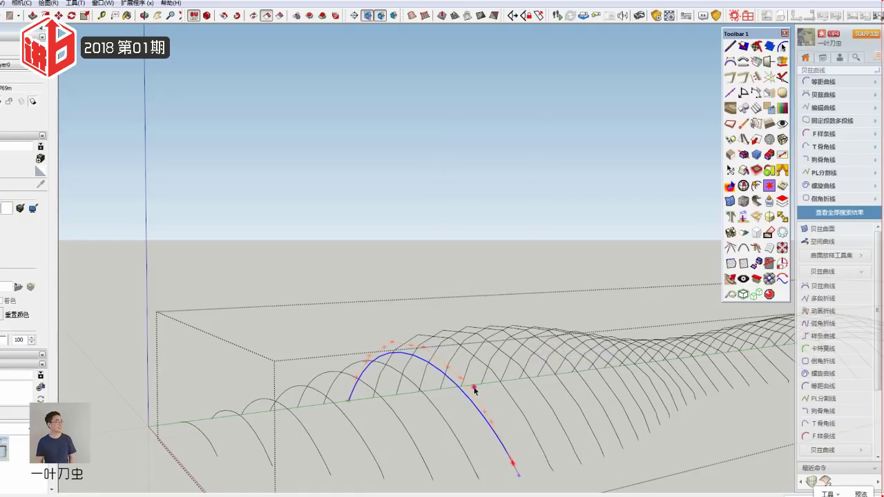
scroll(297, 379, "down", 2)
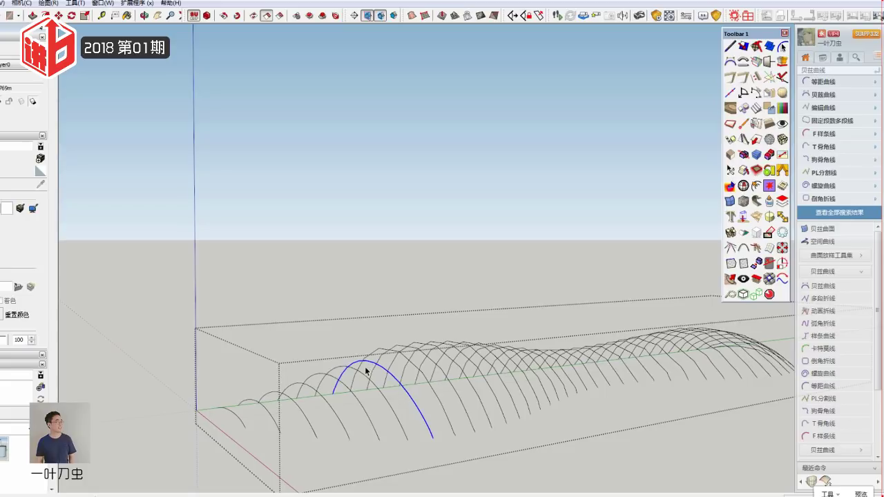
Step: Edit the blue curve's Bezier control points twice, finishing each edit
right_click(409, 399)
mouse_move(449, 386)
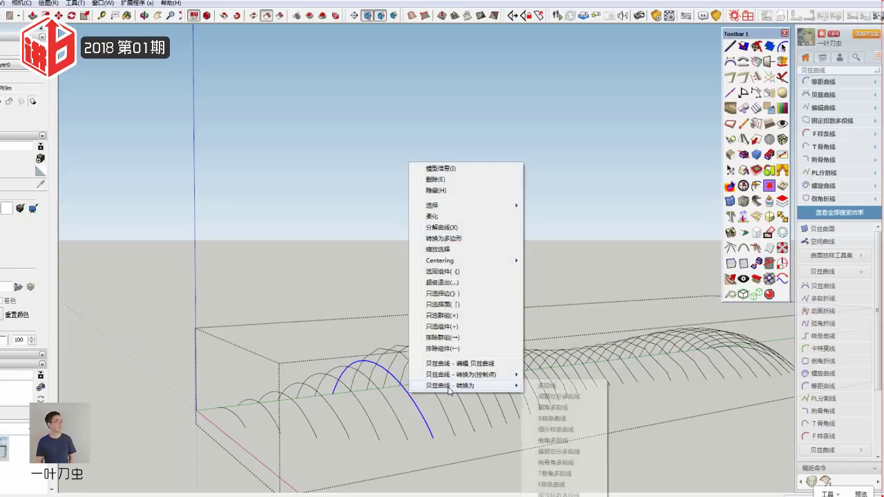
left_click(447, 366)
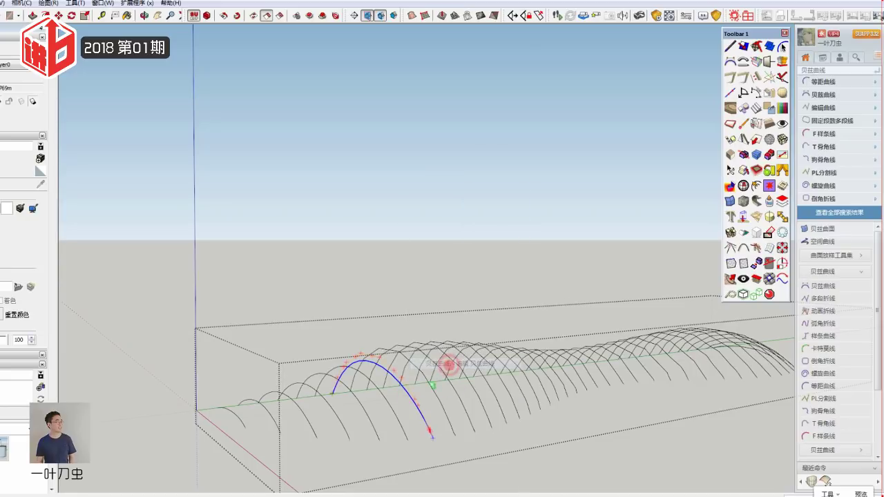
left_click(361, 360)
right_click(363, 365)
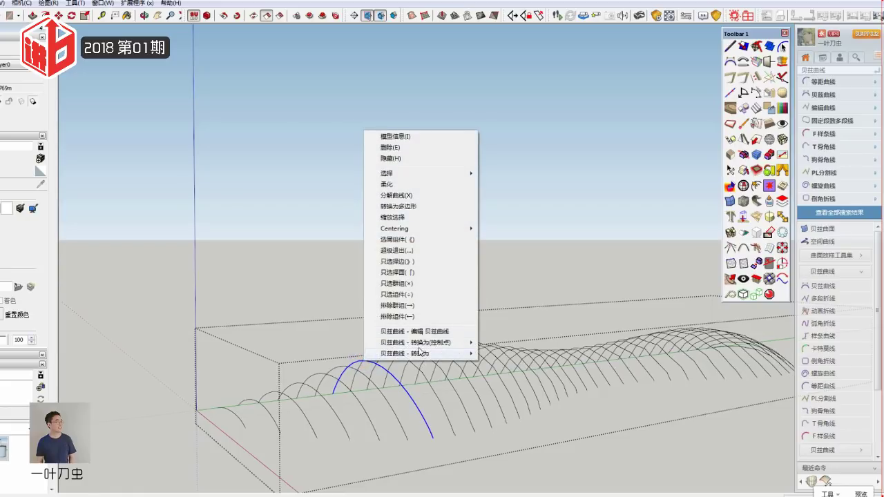
left_click(418, 335)
scroll(364, 365, "up", 2)
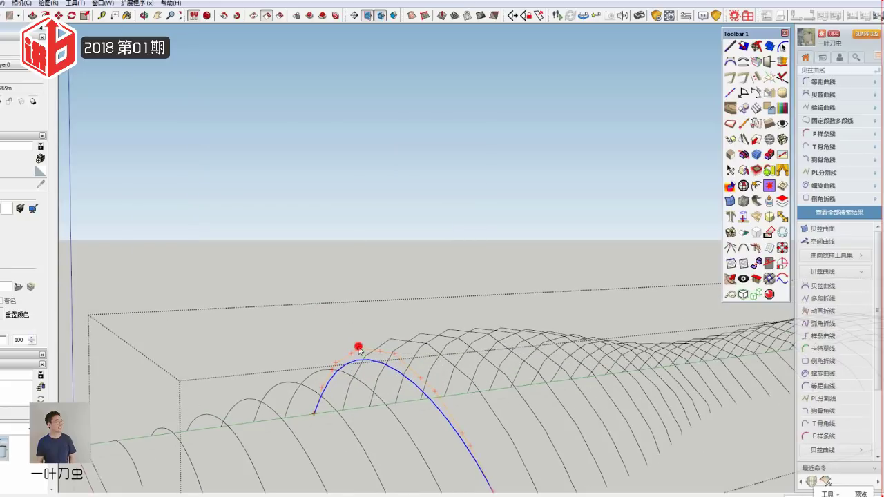
left_click(388, 318)
scroll(388, 331, "down", 2)
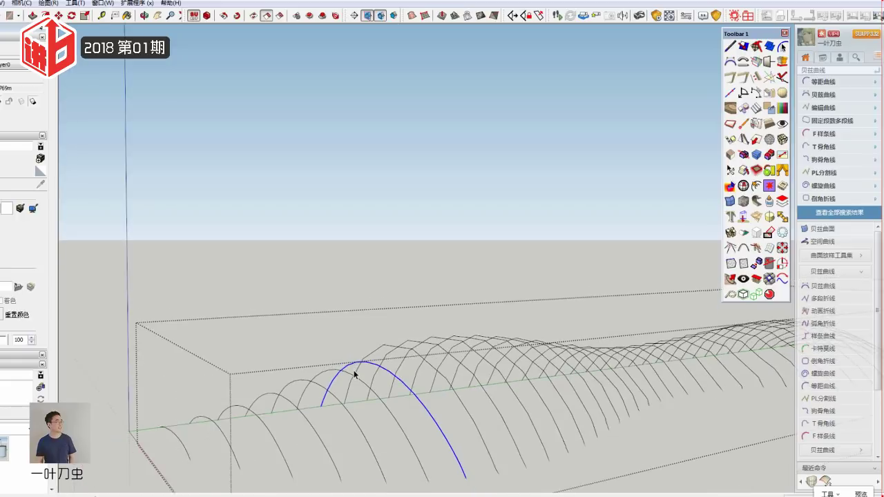
Step: Convert two further arcs into Bezier curves, finishing each edit
right_click(430, 376)
mouse_move(477, 369)
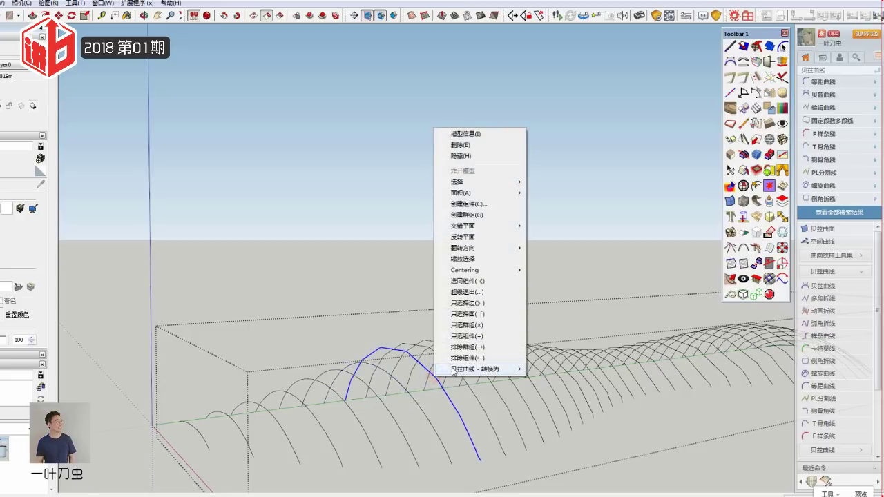
left_click(548, 369)
left_click(457, 378)
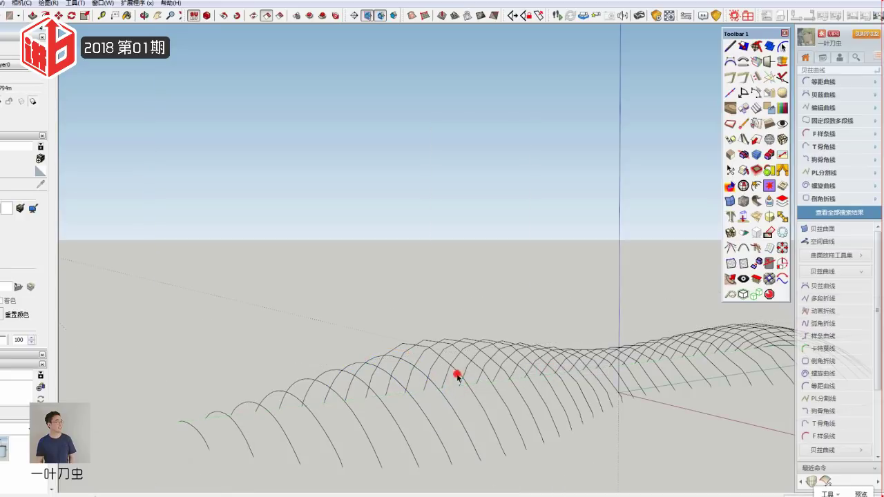
left_click(455, 373)
right_click(456, 371)
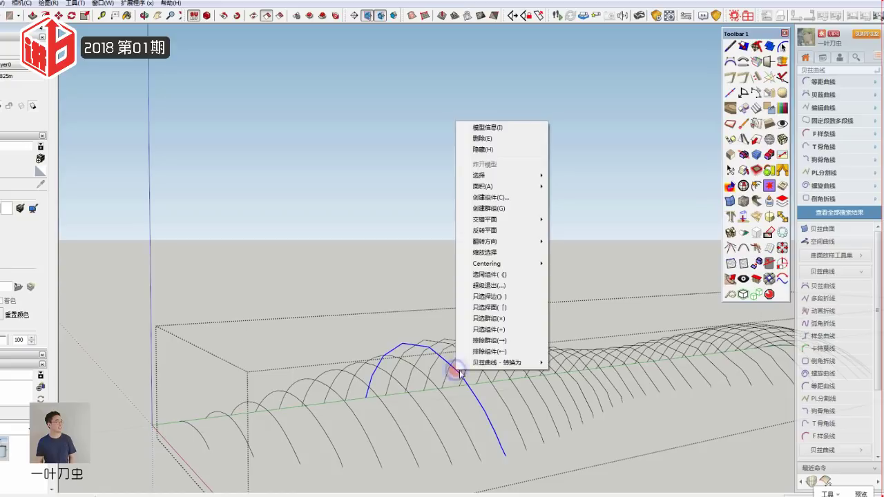
left_click(564, 366)
scroll(458, 322, "up", 1)
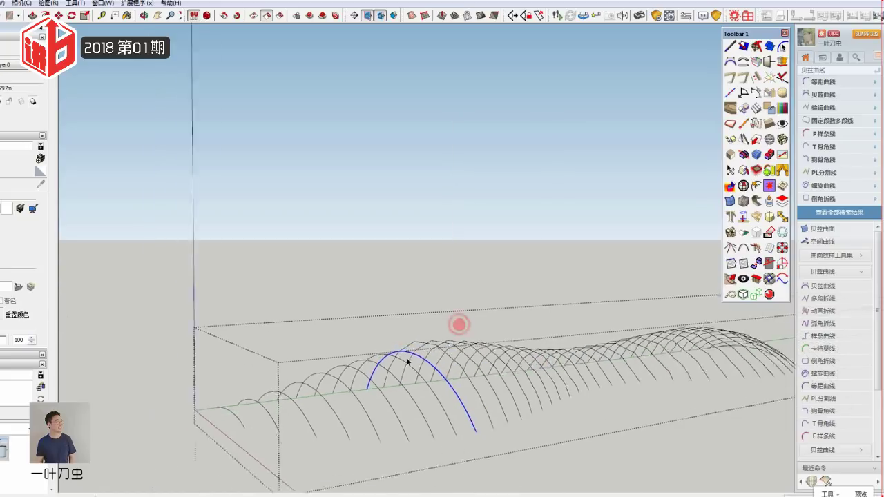
left_click(449, 369)
Step: Convert the remaining arch ribs further along the row into Bezier curves
left_click(449, 370)
right_click(449, 368)
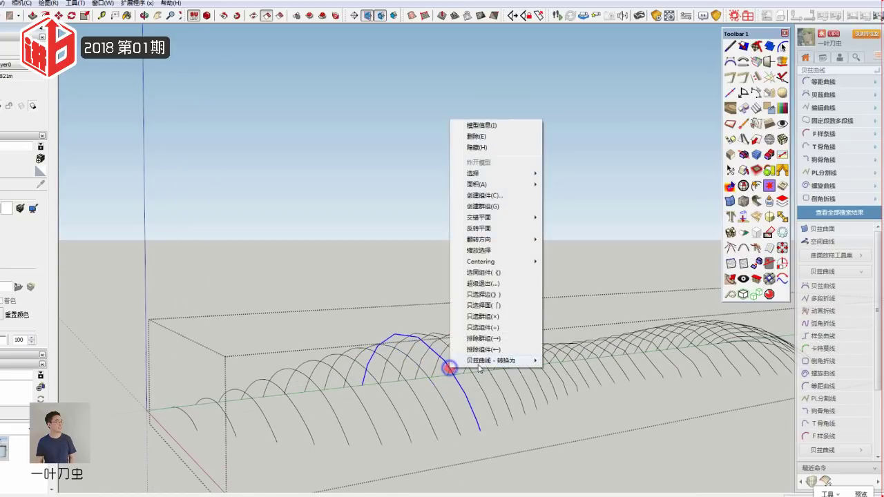
left_click(571, 362)
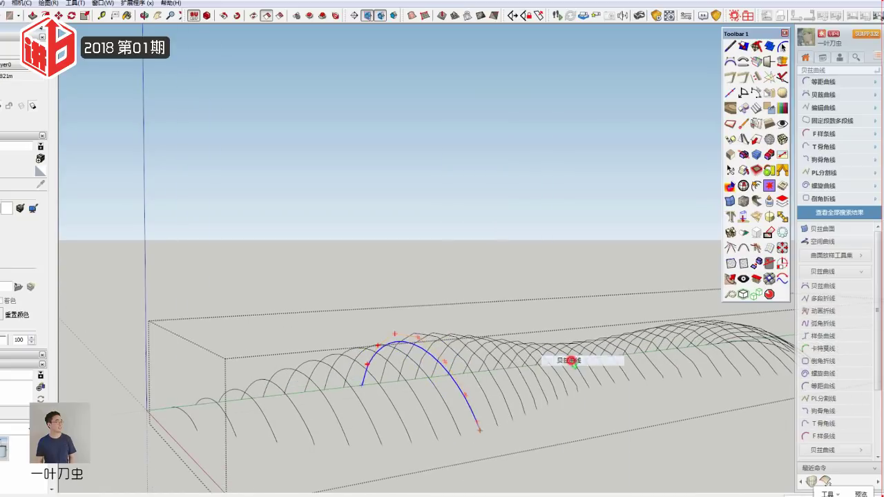
left_click(455, 356)
right_click(454, 354)
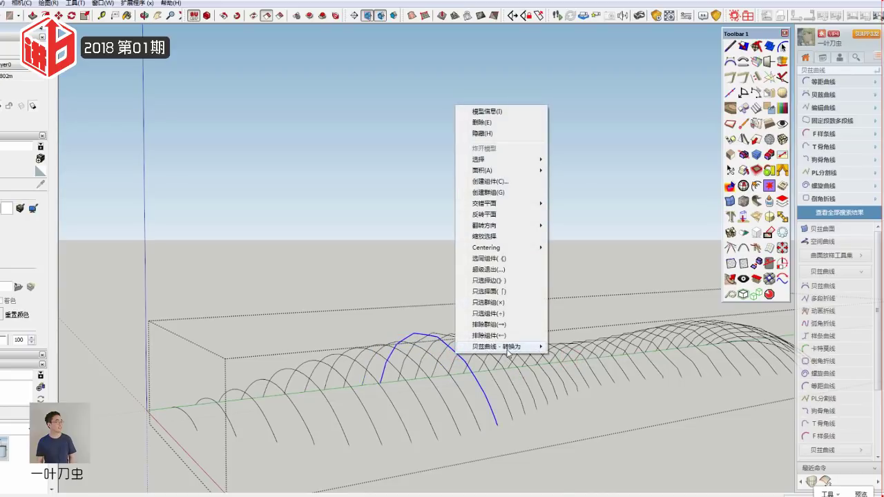
left_click(563, 347)
mouse_move(497, 347)
left_click(483, 358)
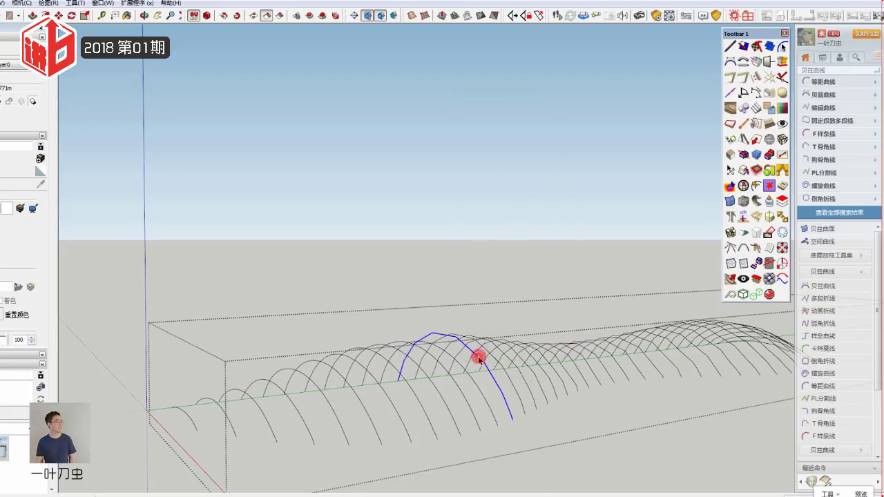
right_click(478, 357)
left_click(595, 349)
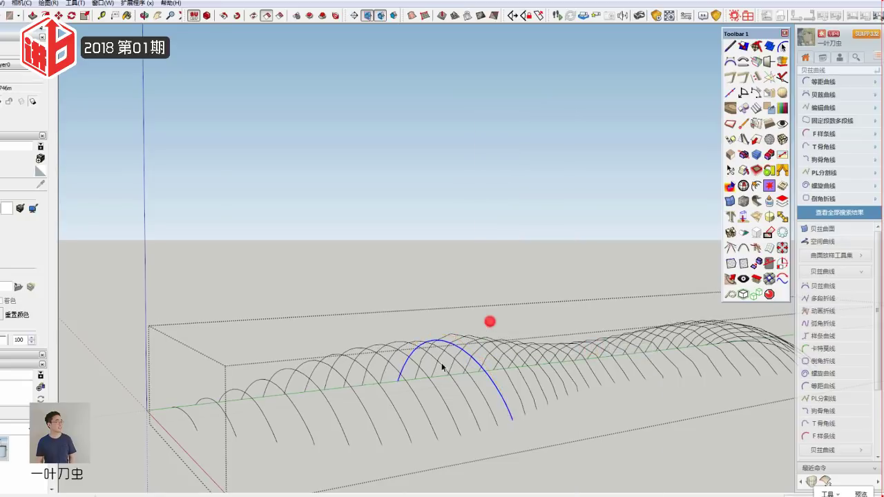
scroll(442, 359, "down", 3)
scroll(384, 418, "down", 2)
Step: Window-select the right-hand arches and smooth them with Fredo6 平滑曲线
mouse_move(466, 323)
middle_mouse_down()
mouse_move(442, 286)
mouse_move(408, 282)
mouse_move(329, 368)
middle_mouse_up()
mouse_move(358, 327)
left_mouse_down()
mouse_move(684, 414)
mouse_move(736, 417)
left_mouse_up()
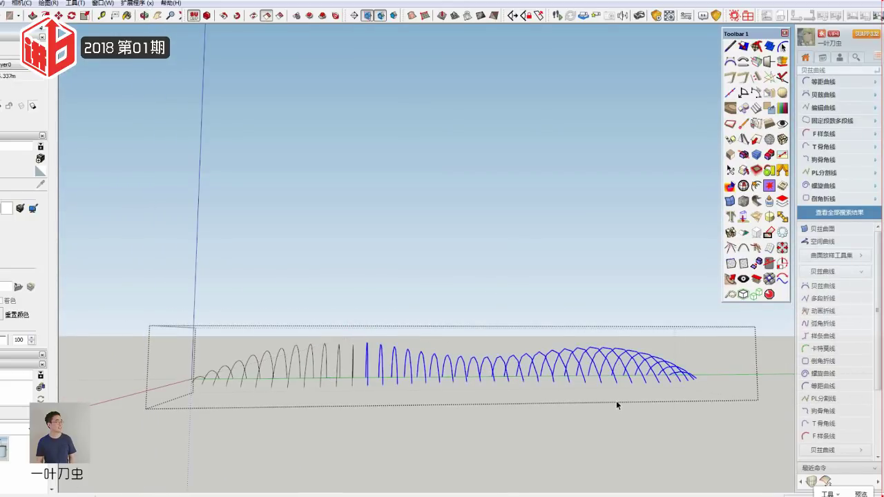
mouse_move(616, 404)
middle_mouse_down()
mouse_move(488, 366)
mouse_move(366, 359)
middle_mouse_up()
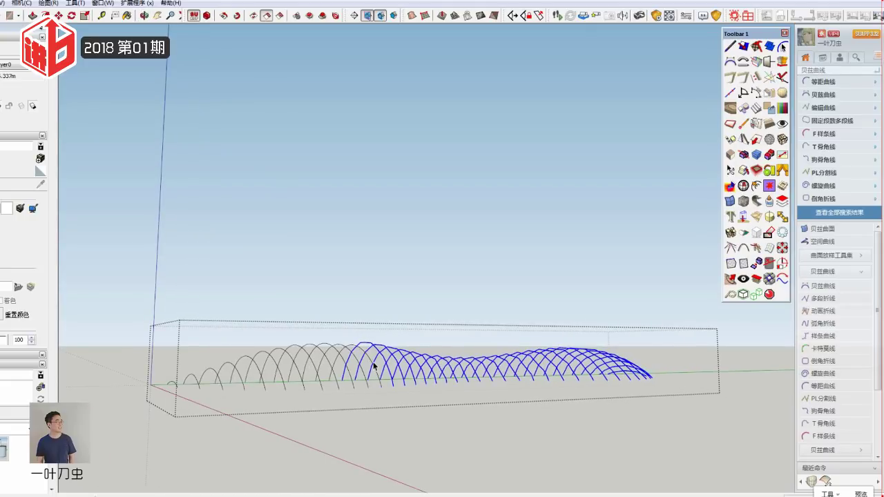
left_click(820, 273)
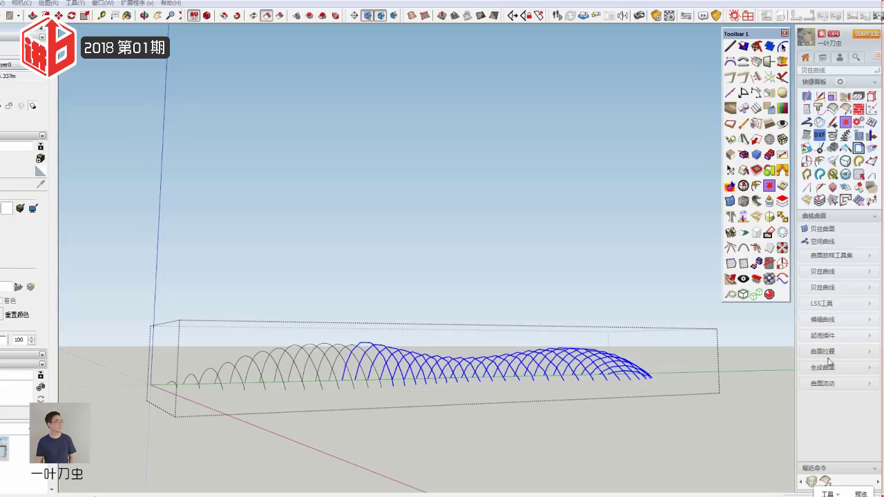
left_click(823, 216)
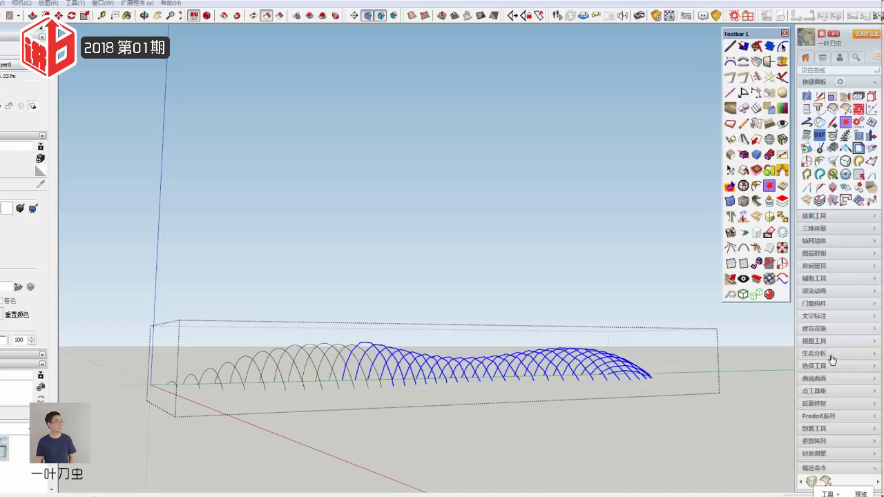
left_click(828, 416)
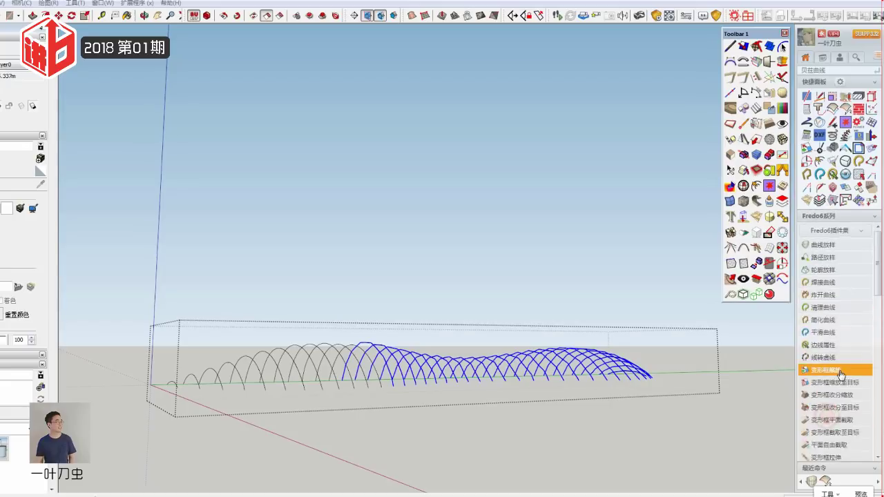
left_click(816, 333)
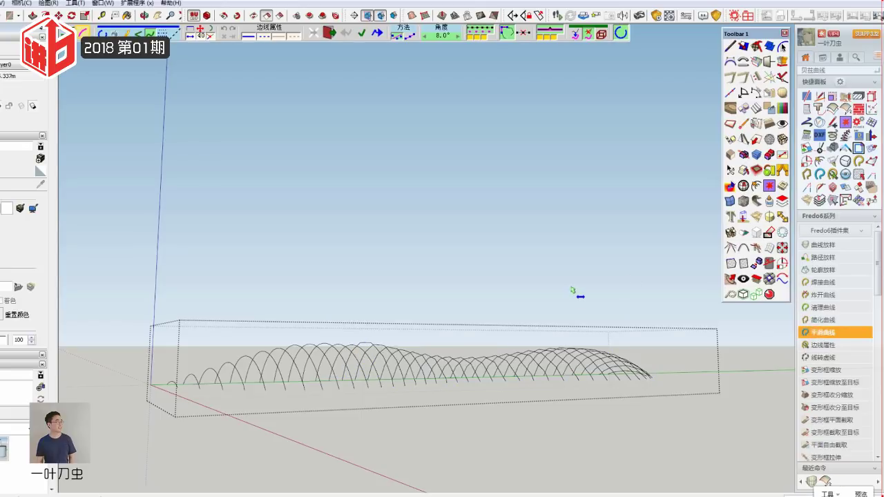
left_click(470, 338)
Step: Convert the first two left-end arches into Bezier curves
scroll(442, 345, "up", 5)
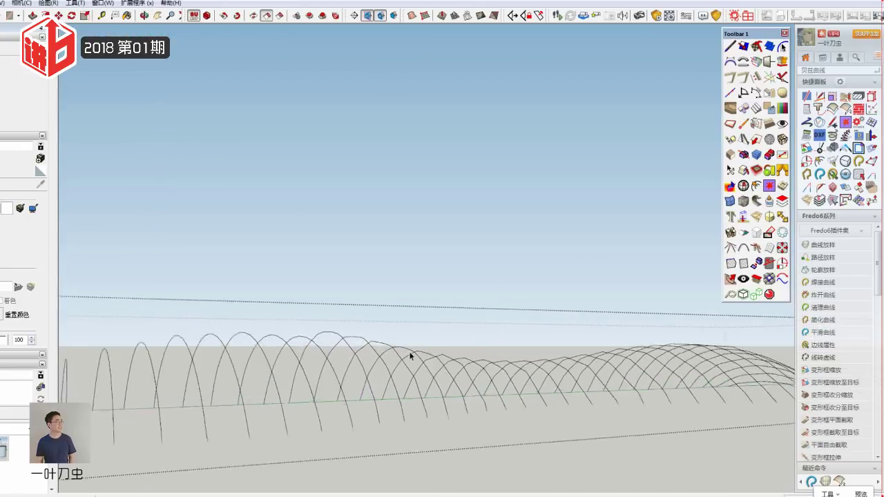
mouse_move(483, 371)
middle_mouse_down()
mouse_move(493, 380)
mouse_move(436, 339)
mouse_move(334, 335)
mouse_move(424, 350)
middle_mouse_up()
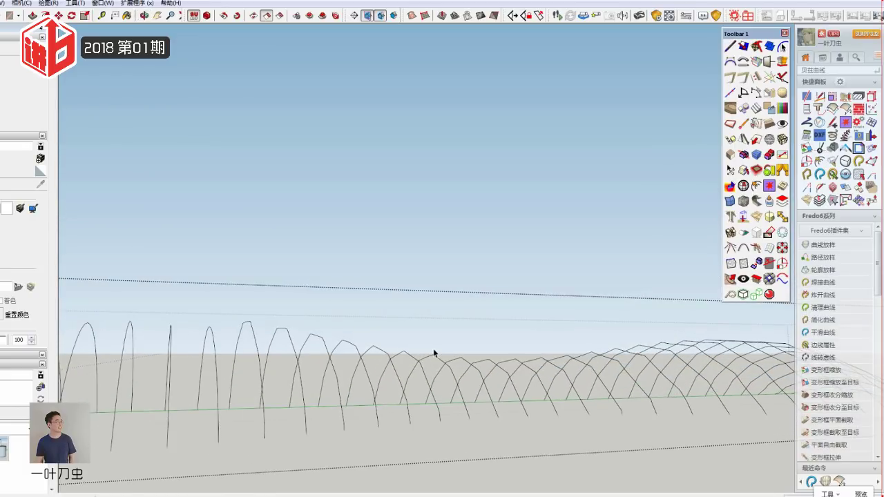
left_click(828, 235)
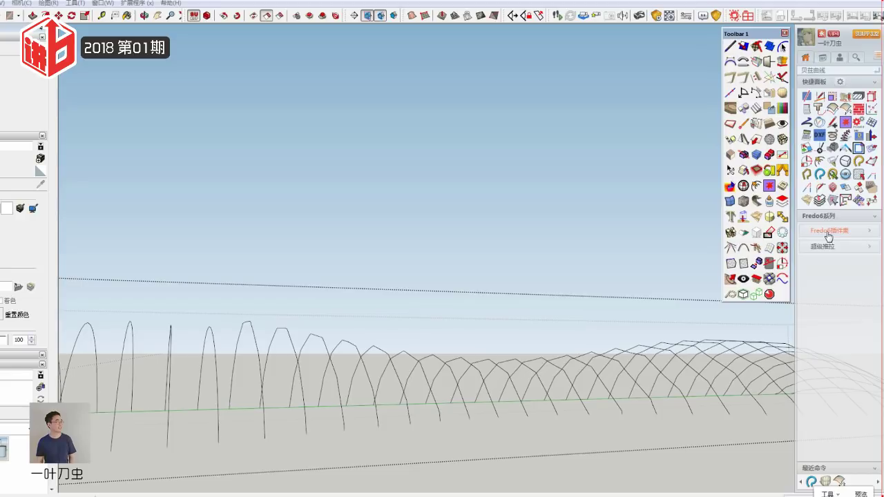
left_click(251, 328)
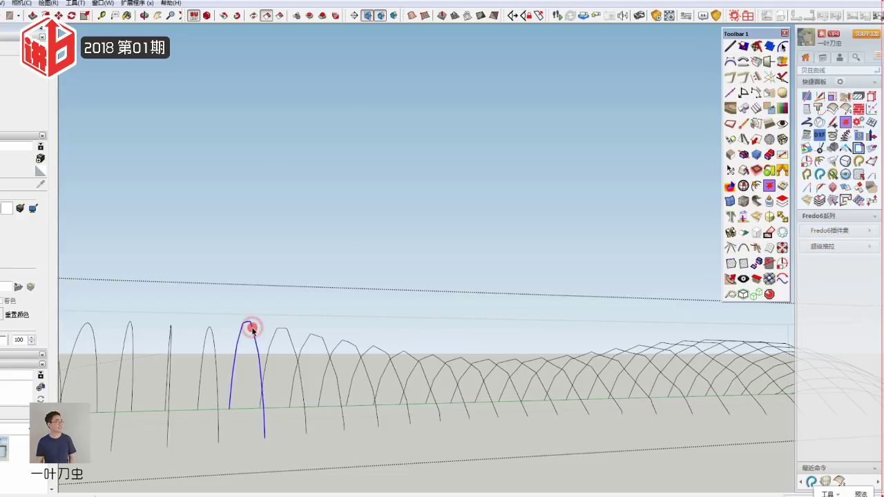
right_click(251, 328)
mouse_move(294, 319)
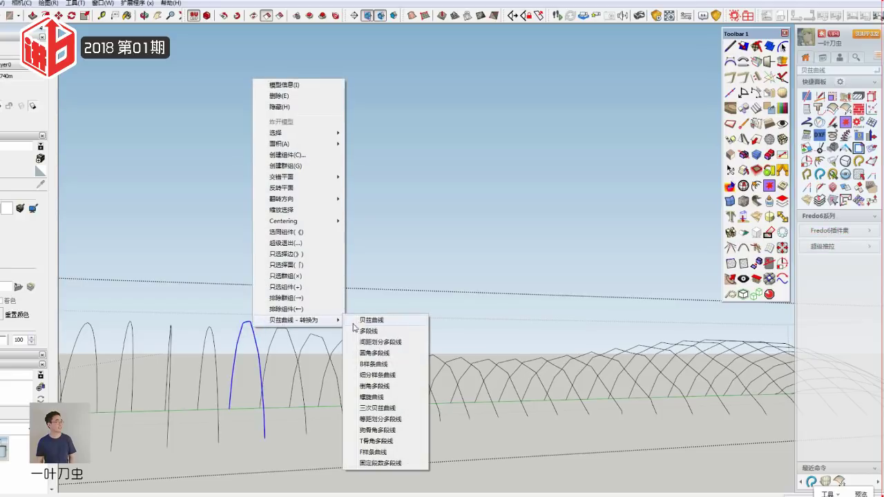
left_click(357, 320)
left_click(289, 335)
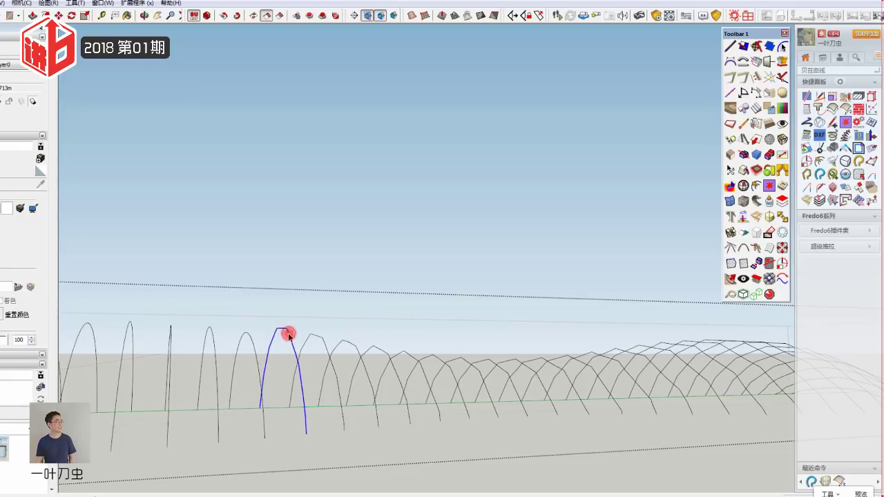
right_click(289, 334)
left_click(409, 326)
left_click(352, 327)
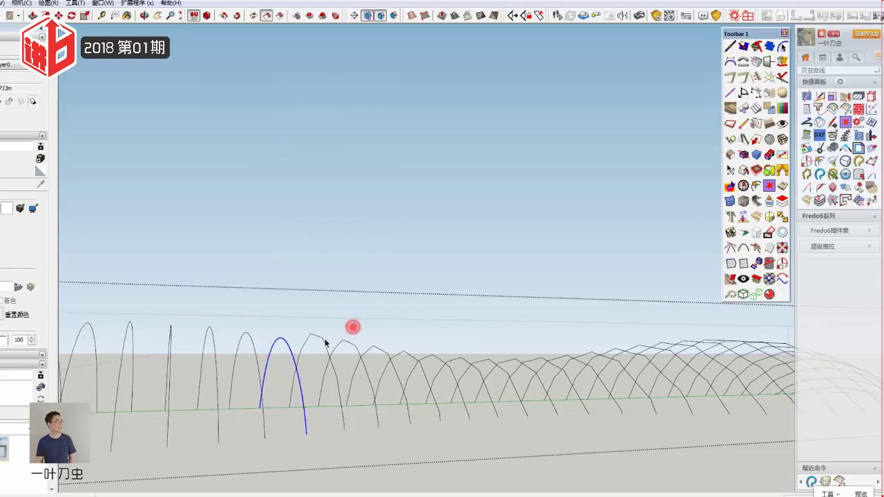
Step: Convert the third left arch to a Bezier curve and select the next arch
left_click(323, 338)
right_click(323, 339)
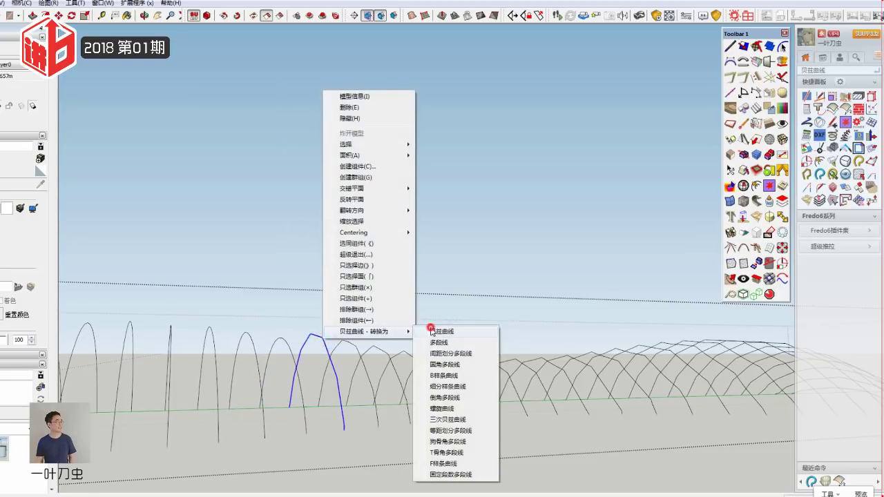
left_click(432, 331)
left_click(353, 343, "ctrl")
right_click(352, 344)
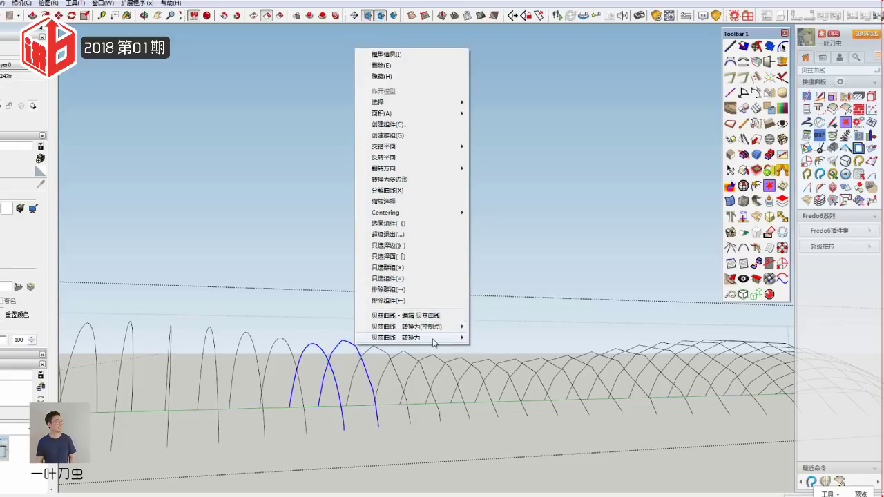
mouse_move(364, 331)
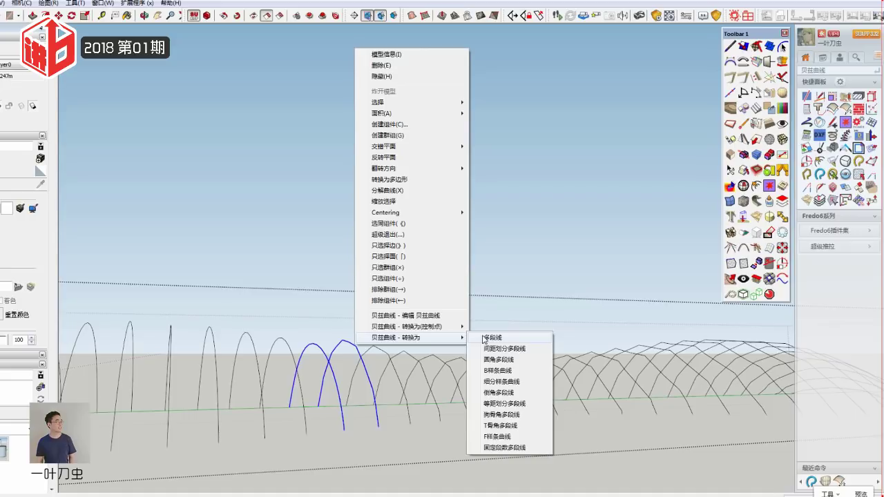
left_click(362, 362)
left_click(356, 353)
right_click(356, 353)
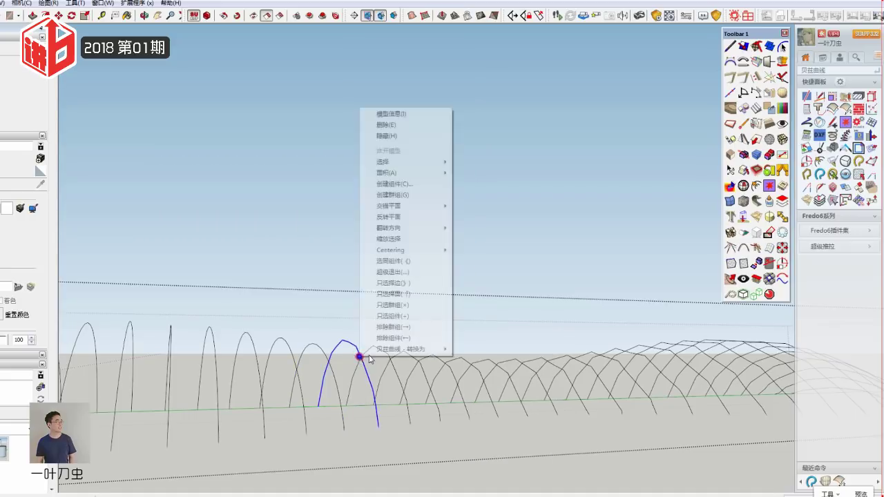
mouse_move(390, 353)
middle_mouse_down()
mouse_move(416, 412)
mouse_move(256, 484)
middle_mouse_up()
Step: Orbit to a diagonal view of the ribs and toggle the tunnel geometry layer's visibility
middle_click_drag(301, 462, 260, 407)
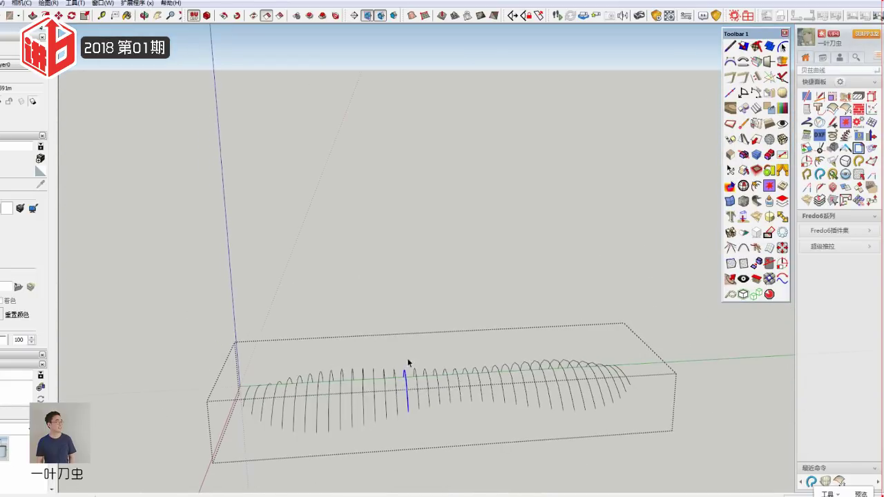
mouse_move(398, 318)
middle_mouse_down()
mouse_move(304, 408)
mouse_move(311, 366)
middle_mouse_up()
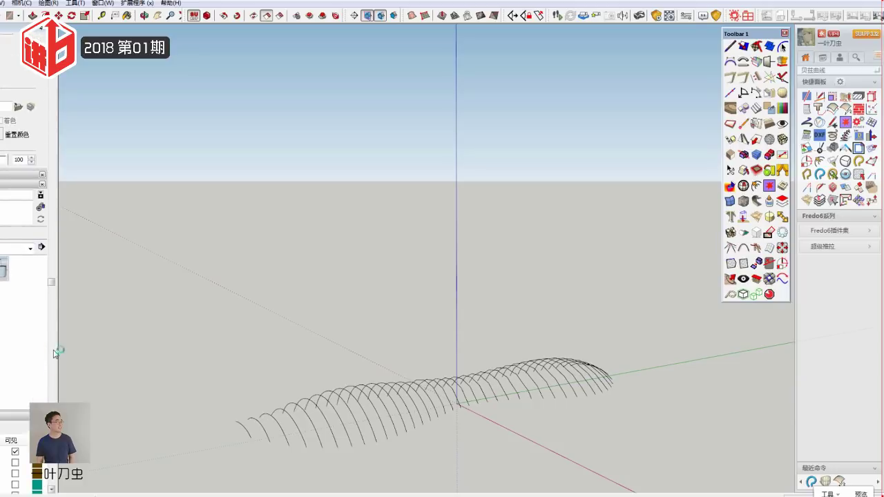
left_click(14, 355)
left_click(13, 355)
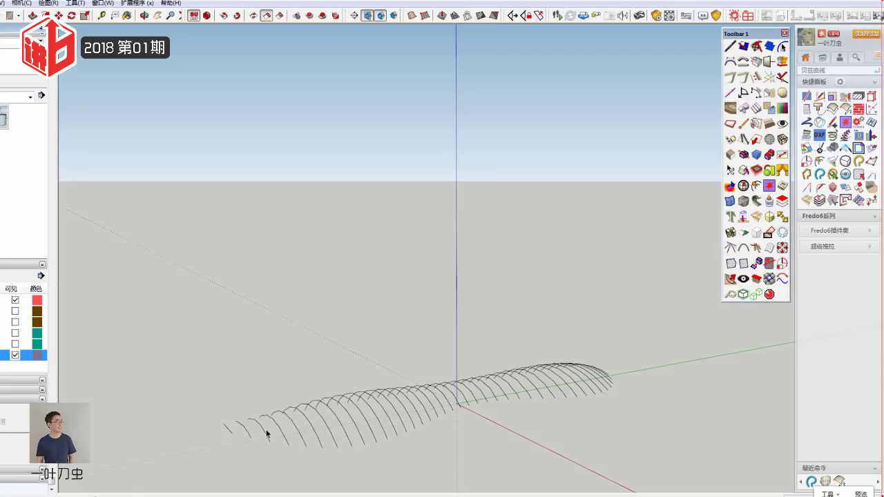
Step: Convert the first two arch curves into Bézier curves
left_click(245, 430)
scroll(245, 432, "up", 2)
scroll(245, 433, "up", 2)
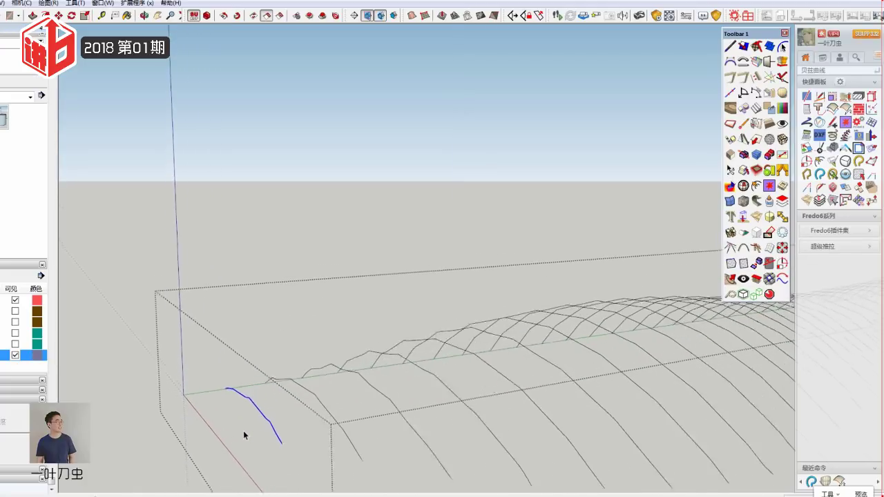
scroll(244, 435, "up", 2)
right_click(265, 412)
mouse_move(305, 401)
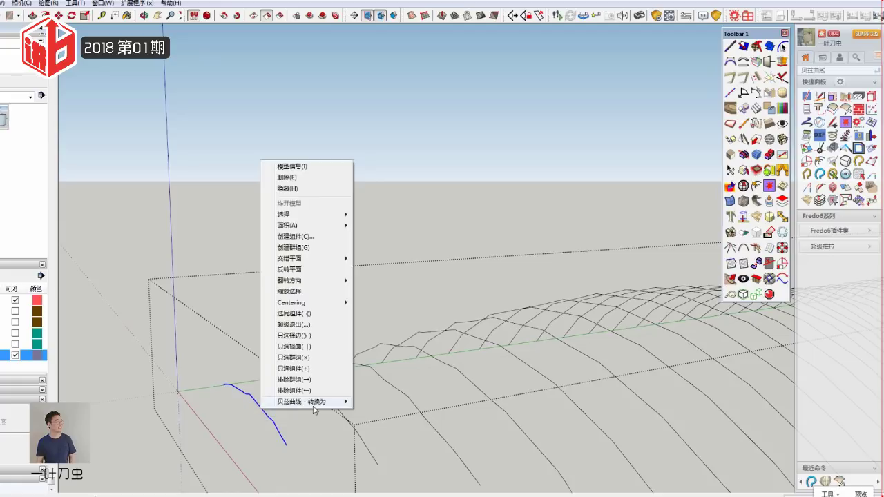
left_click(379, 271)
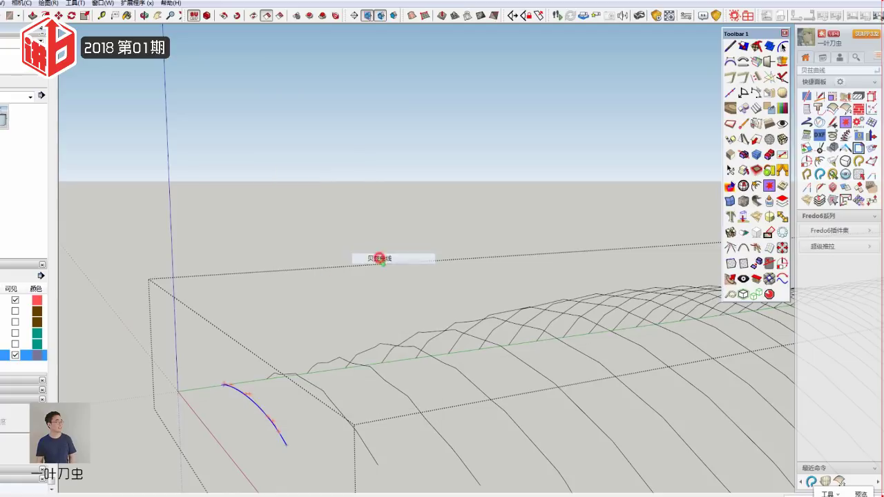
left_click(324, 395)
right_click(324, 395)
mouse_move(376, 386)
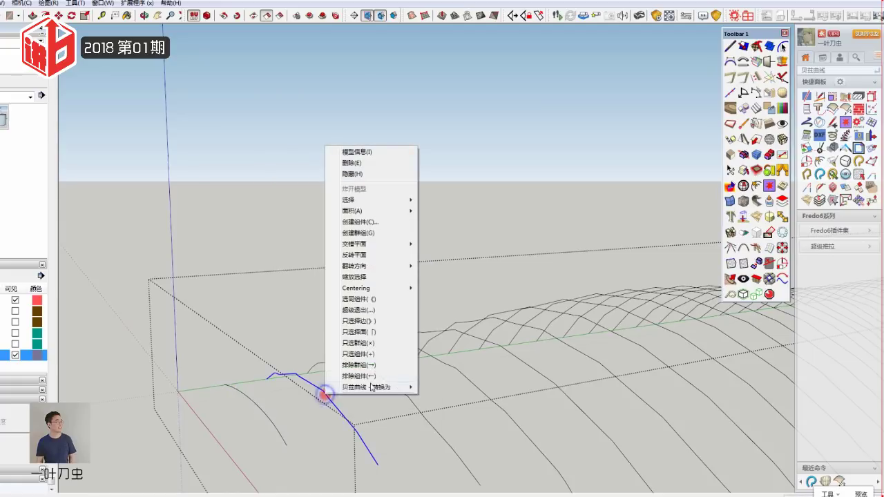
left_click(458, 247)
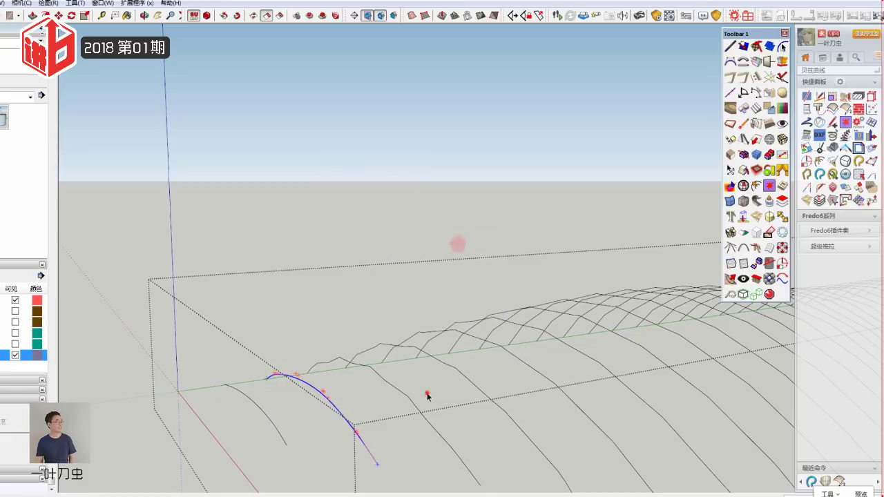
Step: Convert the next two curves along the row into Bézier curves
left_click(407, 393)
right_click(407, 394)
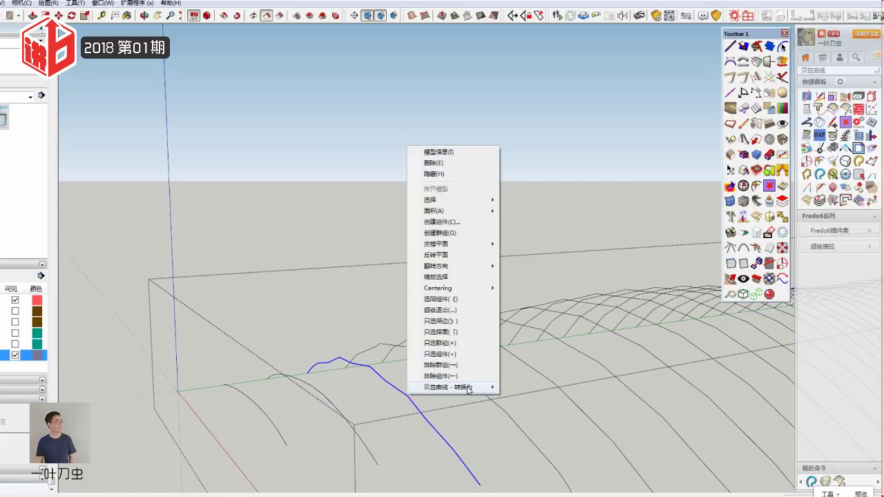
left_click(530, 245)
middle_click_drag(474, 244, 430, 393)
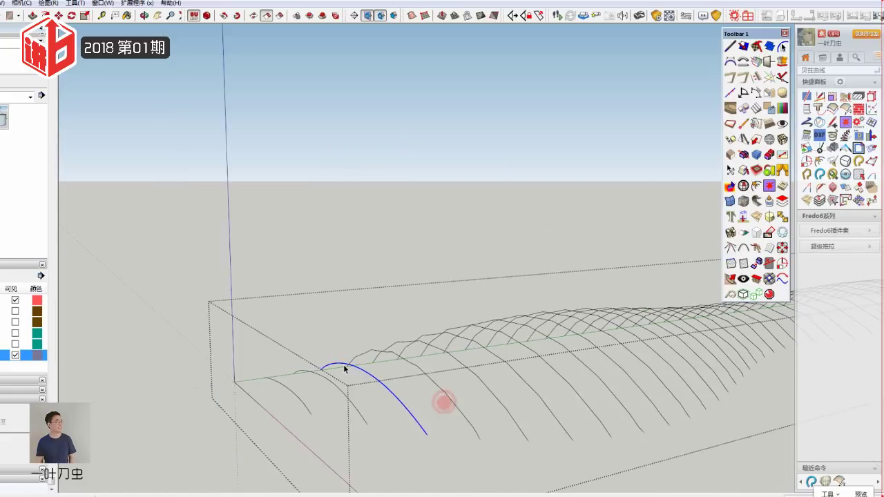
left_click(427, 391)
right_click(427, 391)
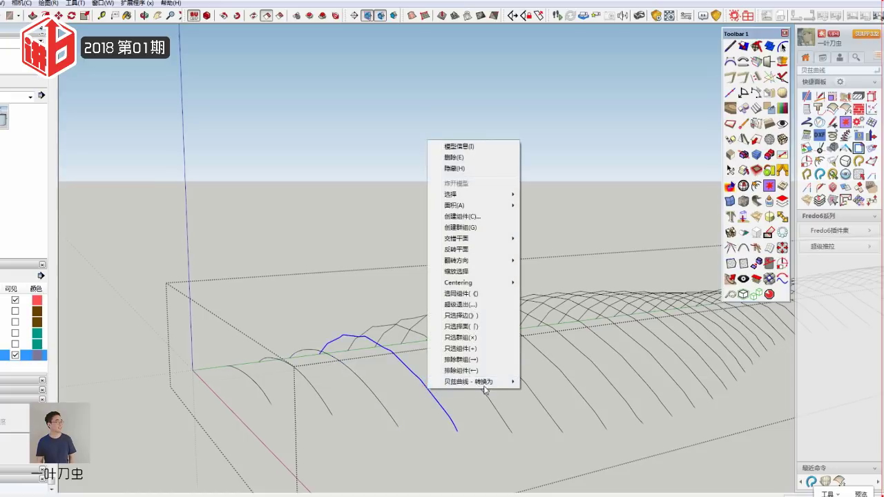
mouse_move(470, 382)
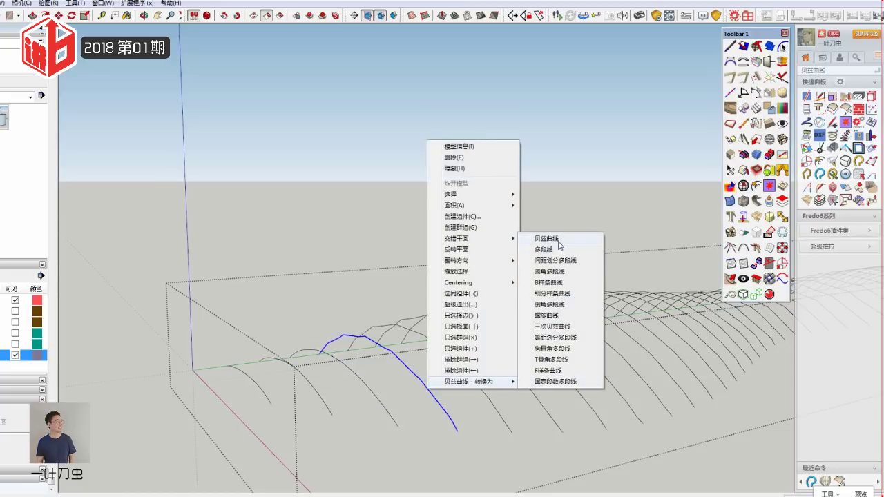
left_click(557, 241)
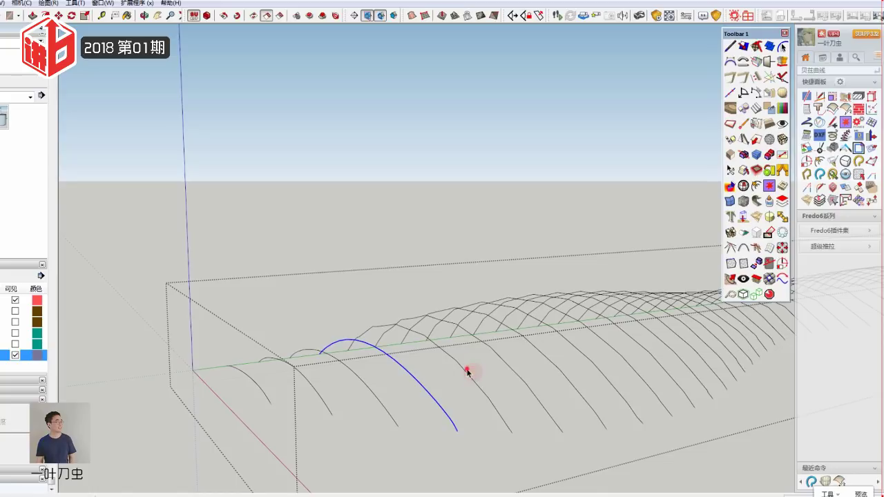
Step: Enter the rib group and convert four more arches into Bézier curves
left_click(466, 372)
double_click(466, 371)
right_click(466, 371)
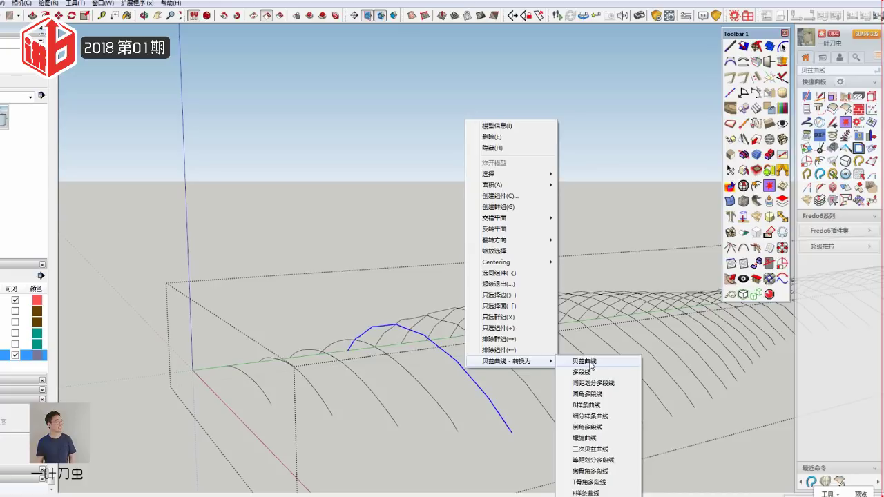
left_click(584, 361)
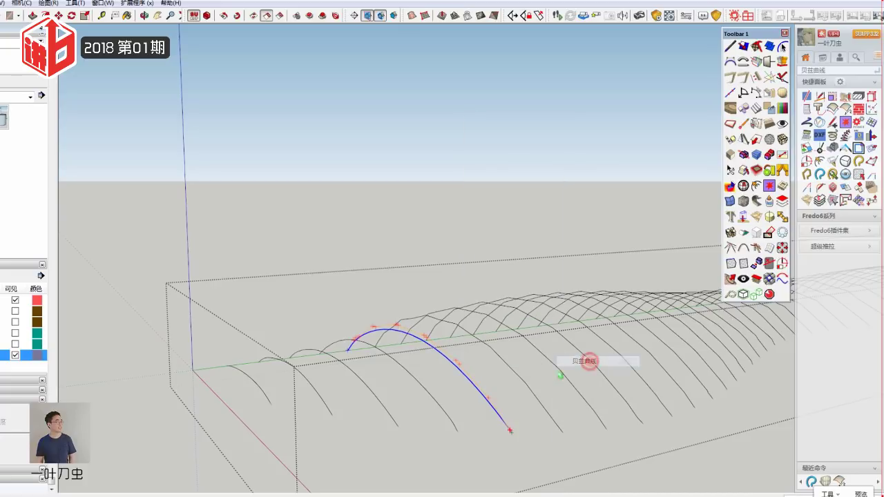
right_click(512, 370)
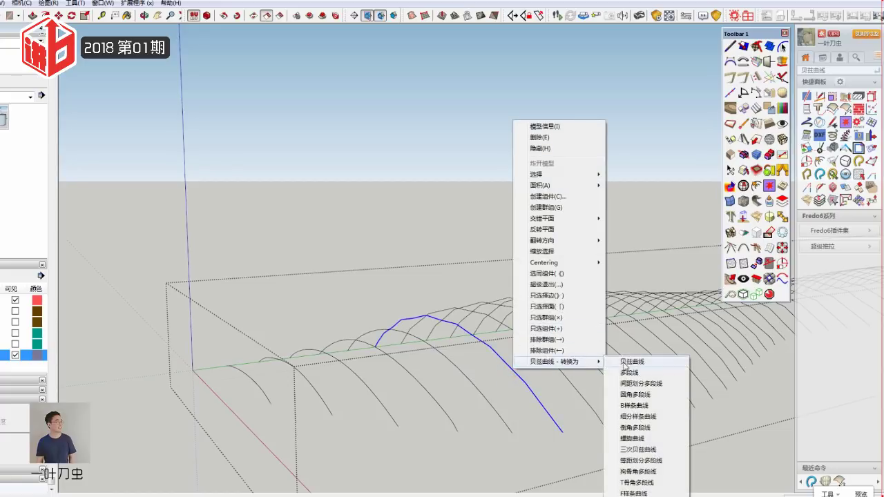
left_click(641, 362)
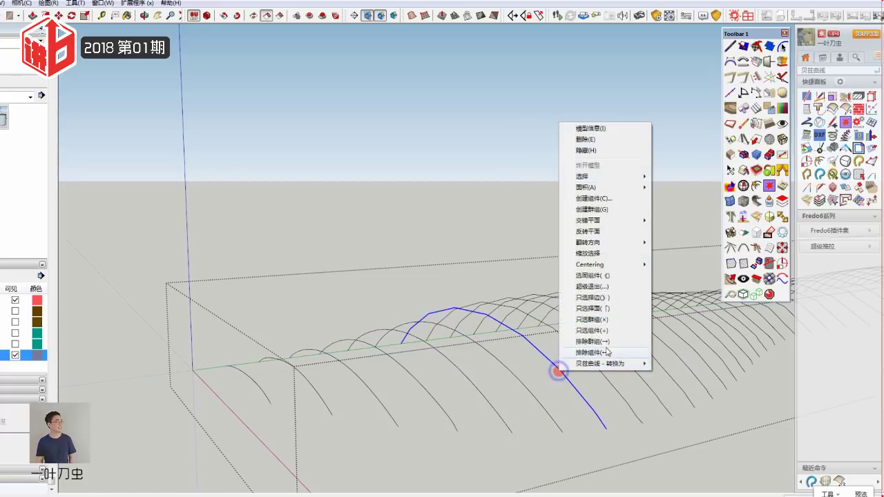
right_click(559, 373)
mouse_move(599, 363)
left_click(680, 364)
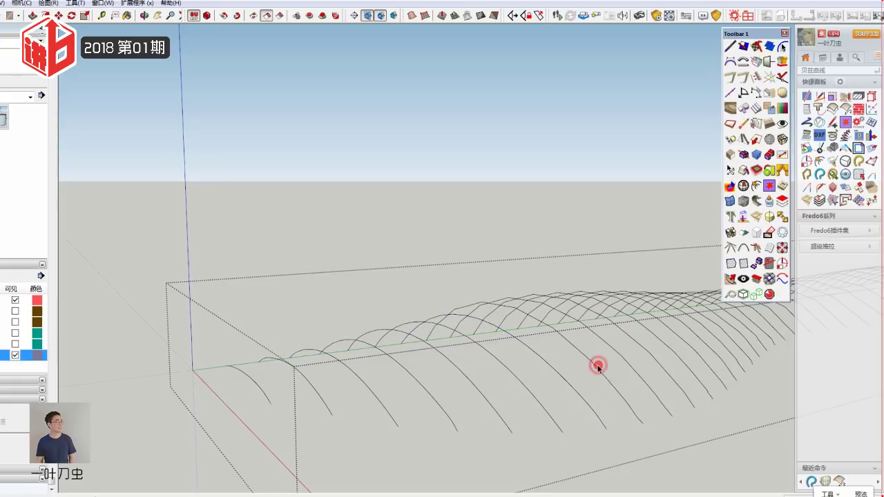
right_click(594, 365)
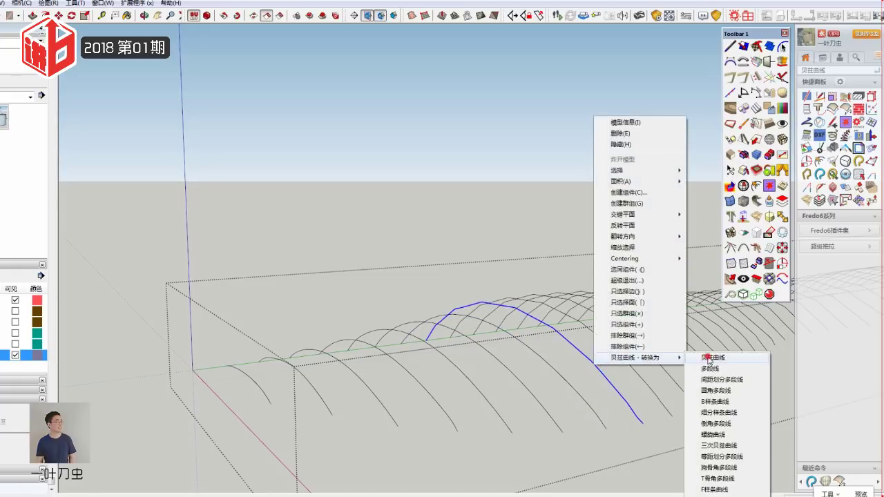
left_click(690, 360)
Step: Convert the next three arches in the row into Bézier curves
mouse_move(568, 361)
middle_mouse_down()
mouse_move(571, 378)
mouse_move(490, 339)
middle_mouse_up()
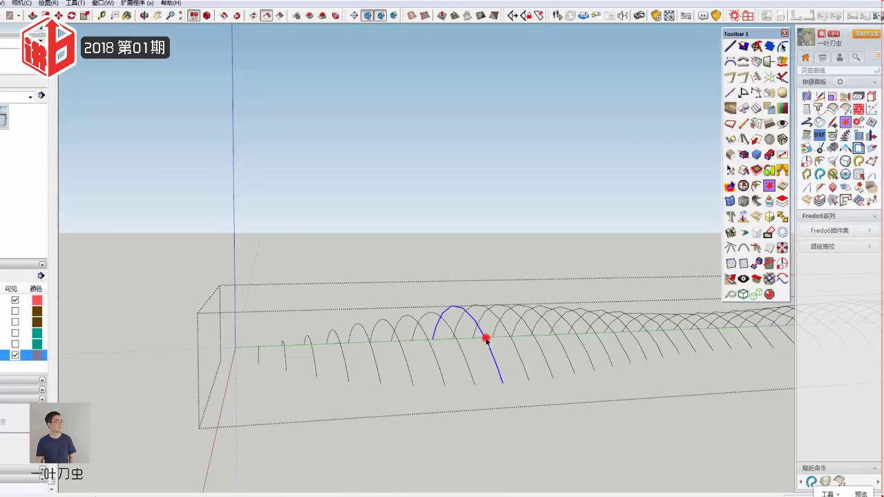
right_click(486, 338)
left_click(524, 361)
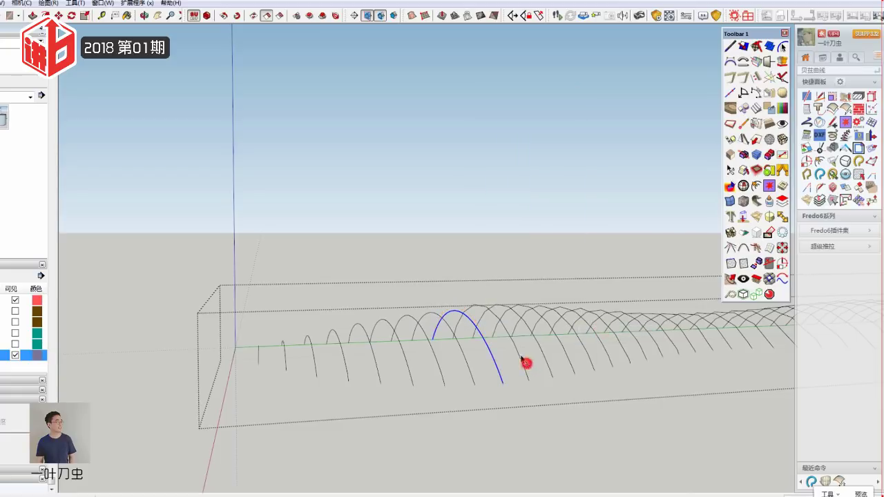
left_click(514, 348)
right_click(515, 345)
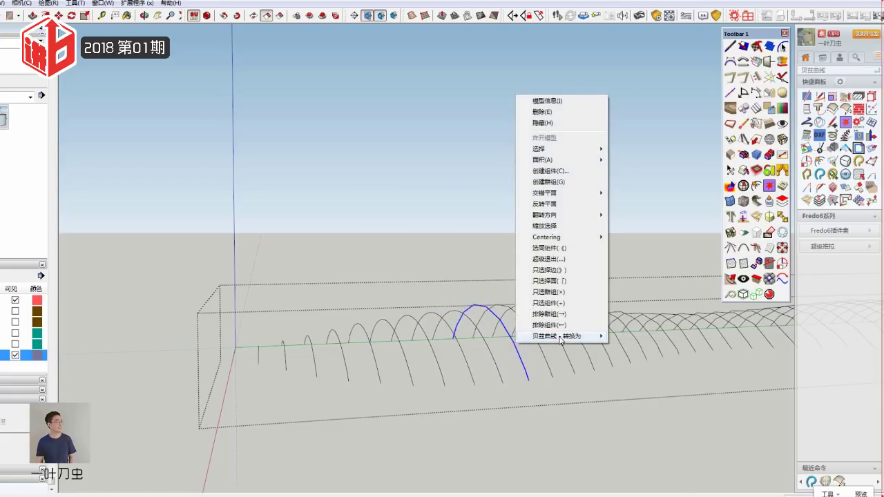
left_click(632, 334)
left_click(535, 336)
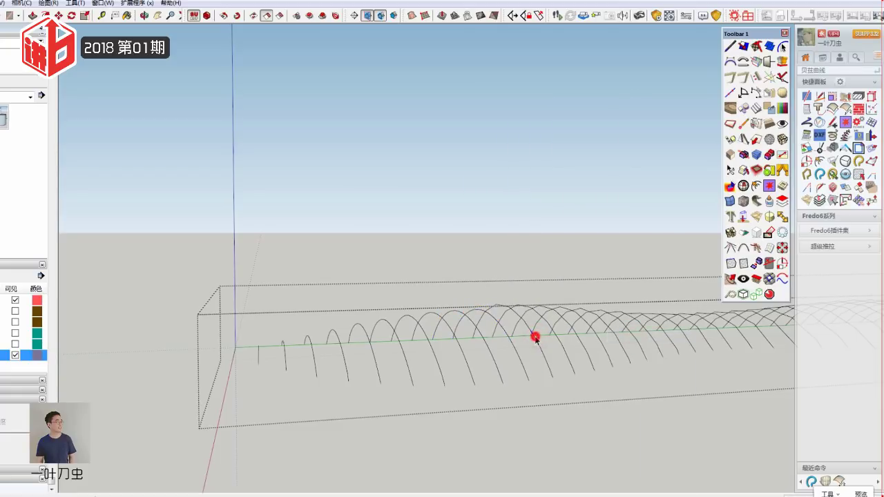
right_click(536, 336)
left_click(651, 331)
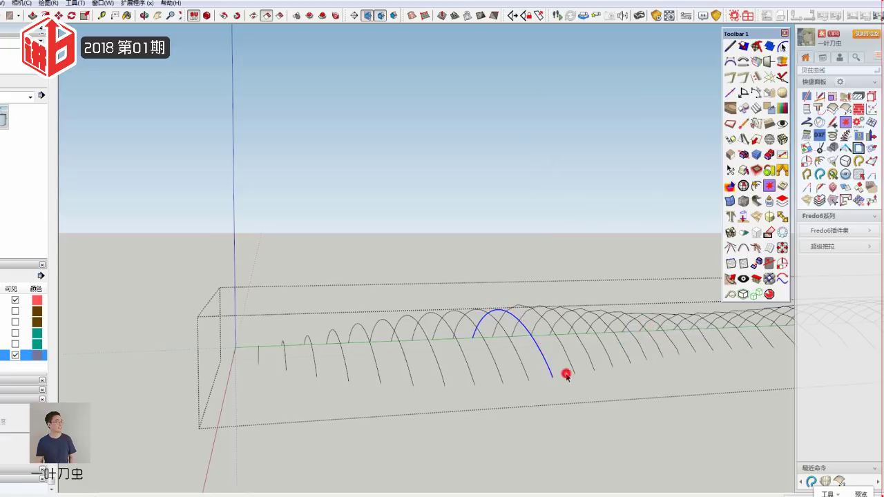
right_click(565, 350)
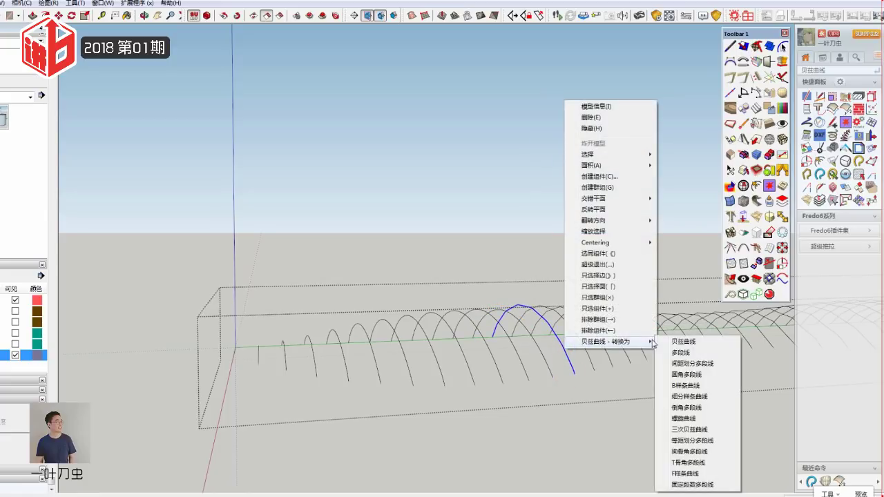
left_click(684, 341)
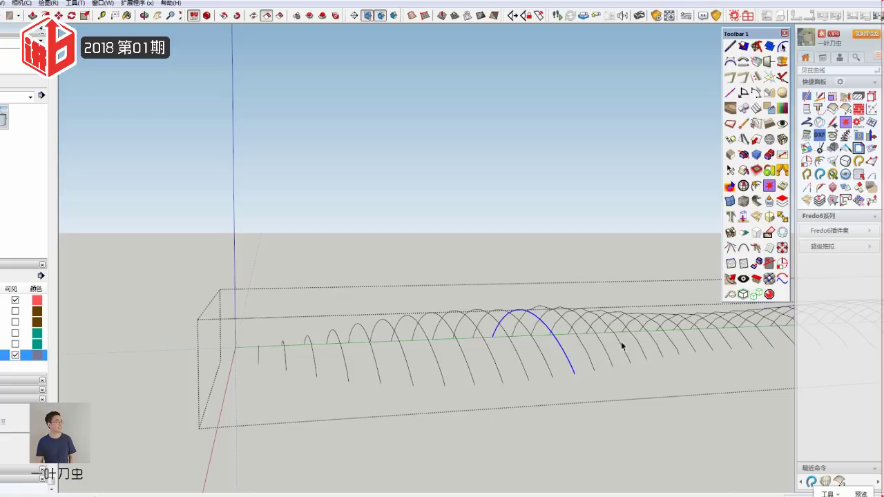
Step: Convert two further arches into Bézier curves and clear the selection
left_click(584, 345)
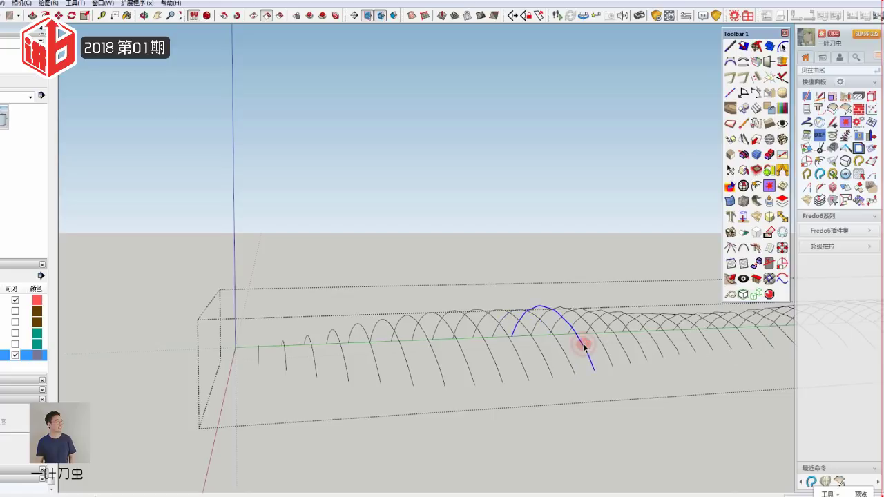
right_click(584, 346)
left_click(708, 337)
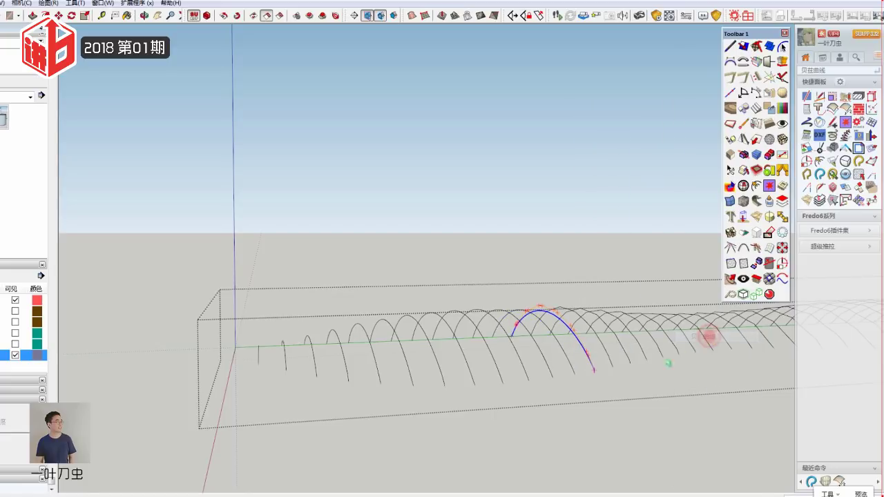
left_click(635, 379)
middle_click_drag(605, 393, 605, 353)
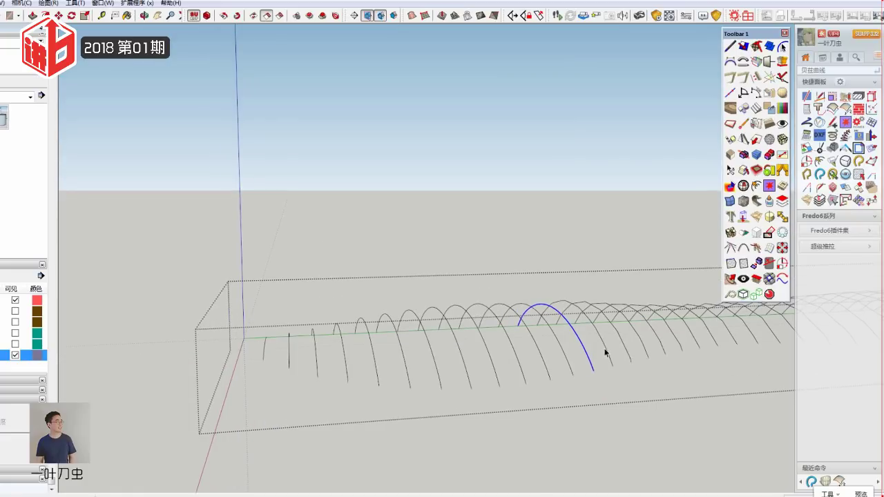
right_click(605, 347)
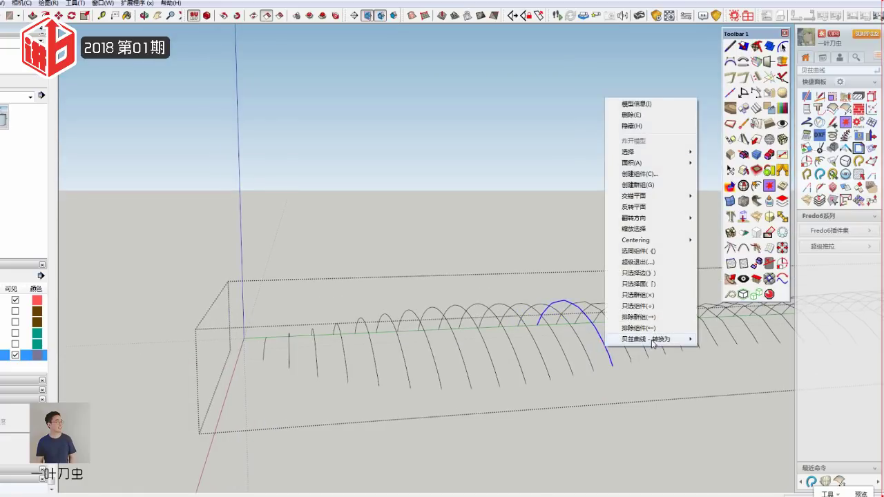
left_click(721, 336)
left_click(572, 441)
Step: Show the second arch layer and make it the current layer
middle_click_drag(388, 244, 447, 356)
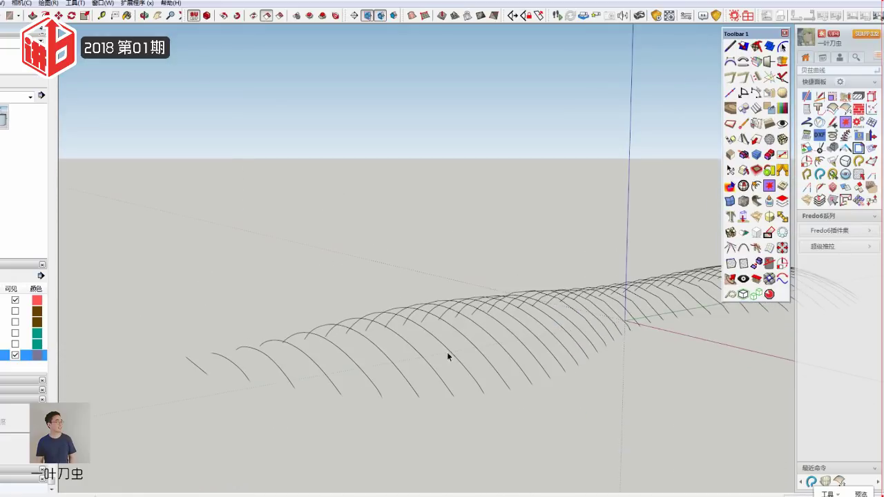
left_click(21, 343)
left_click(14, 344)
Step: From a low side view of the arches, select the first arch group
mouse_move(352, 392)
middle_mouse_down()
mouse_move(258, 296)
mouse_move(517, 282)
mouse_move(510, 310)
mouse_move(430, 320)
mouse_move(418, 311)
mouse_move(544, 316)
mouse_move(499, 329)
mouse_move(419, 287)
mouse_move(704, 346)
mouse_move(625, 315)
mouse_move(506, 309)
mouse_move(552, 306)
mouse_move(423, 311)
mouse_move(543, 308)
mouse_move(429, 312)
mouse_move(472, 296)
mouse_move(600, 297)
mouse_move(321, 302)
mouse_move(449, 288)
mouse_move(656, 290)
mouse_move(230, 280)
mouse_move(657, 282)
mouse_move(272, 277)
mouse_move(617, 292)
mouse_move(568, 299)
mouse_move(576, 324)
mouse_move(613, 301)
mouse_move(411, 336)
middle_mouse_up()
scroll(598, 302, "down", 3)
scroll(598, 302, "down", 3)
scroll(598, 301, "down", 3)
scroll(393, 301, "up", 2)
scroll(391, 298, "up", 2)
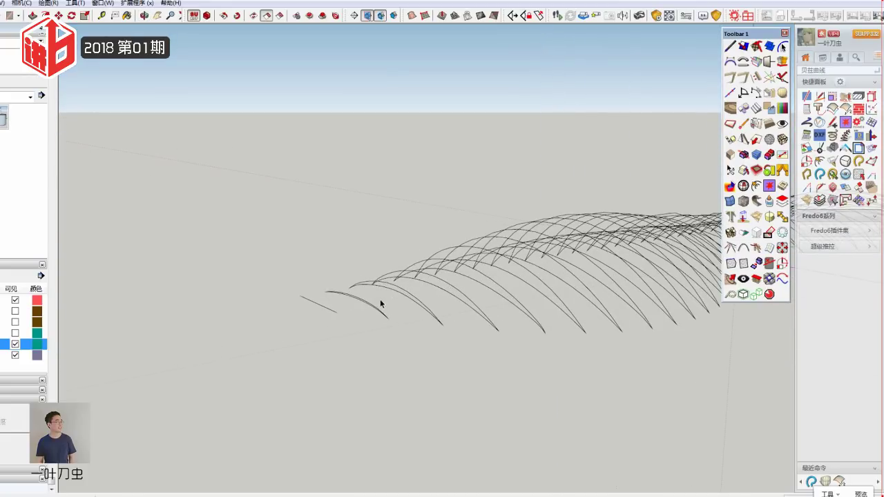
scroll(403, 302, "up", 2)
left_click(400, 285)
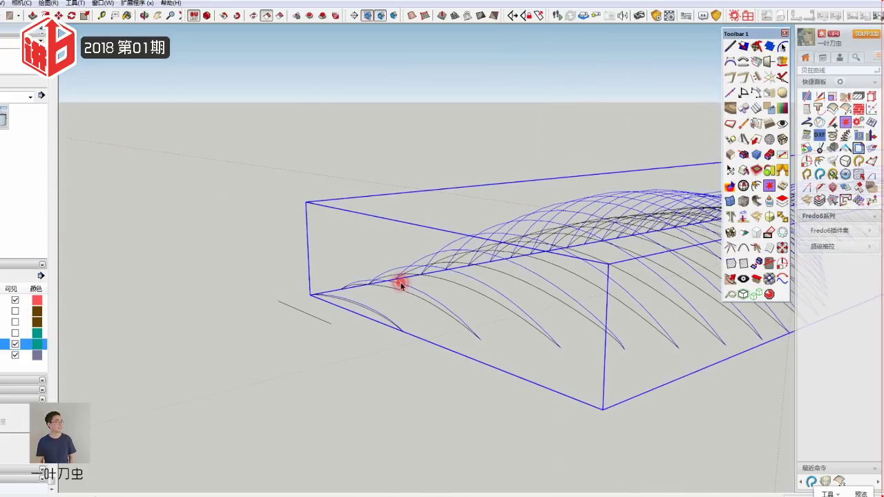
scroll(366, 313, "up", 1)
left_click(361, 310)
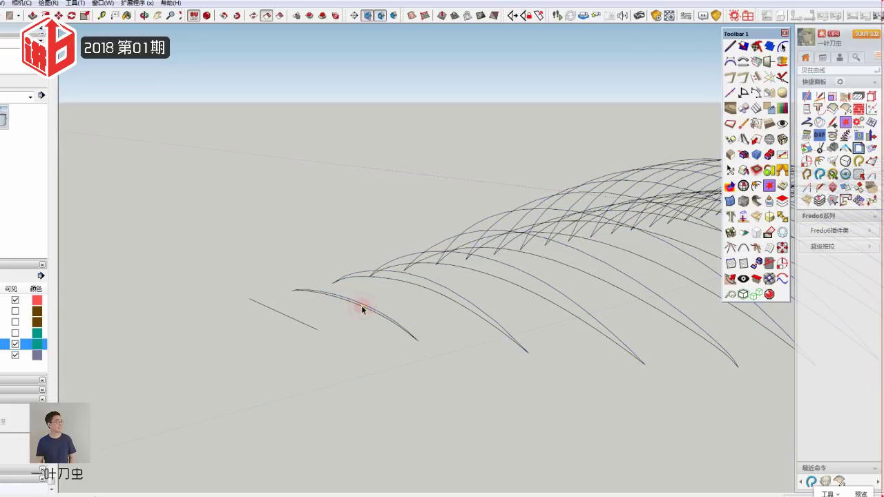
left_click(361, 310)
Step: Add the second arch group to the selection and explode both into loose curves
scroll(354, 308, "up", 1)
left_click(350, 304, "shift")
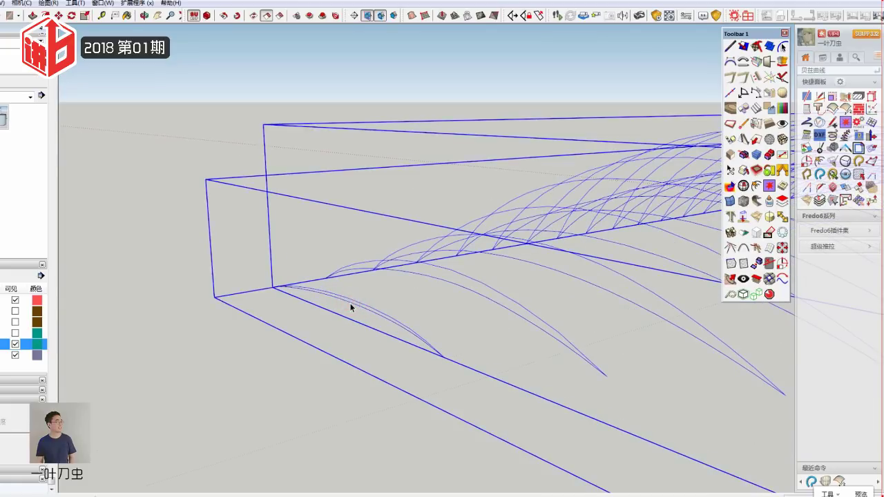
right_click(351, 307)
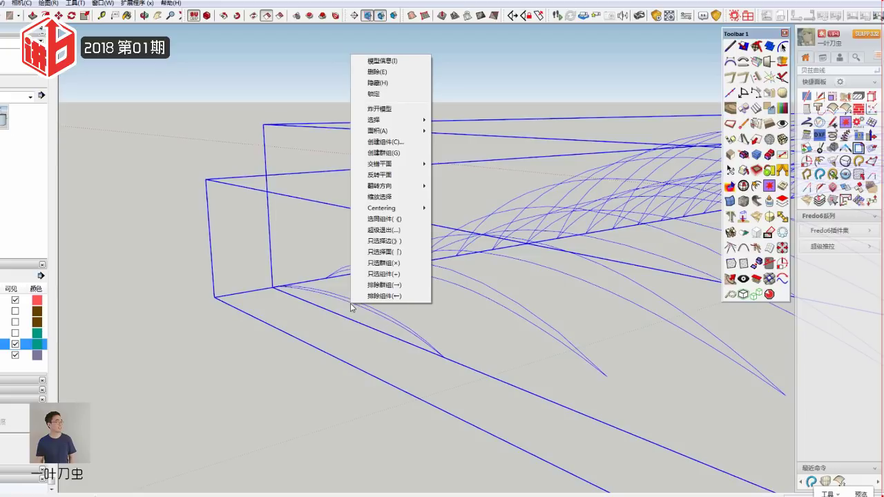
left_click(381, 108)
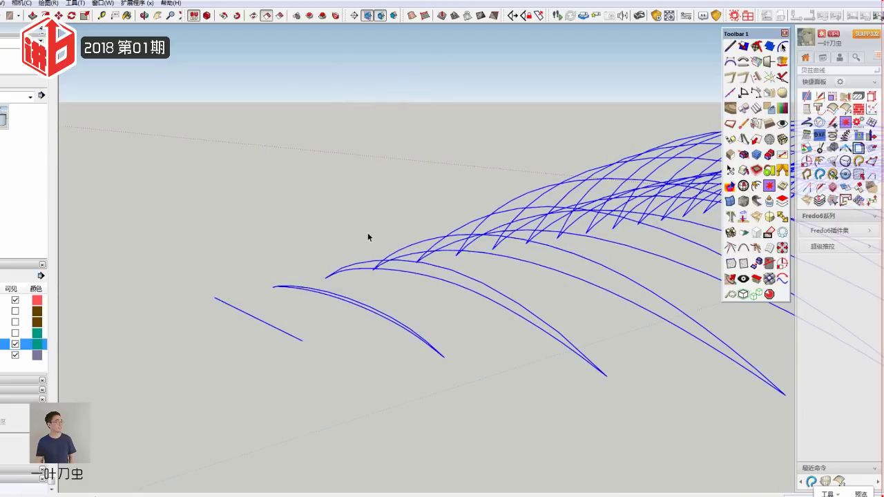
left_click(367, 233)
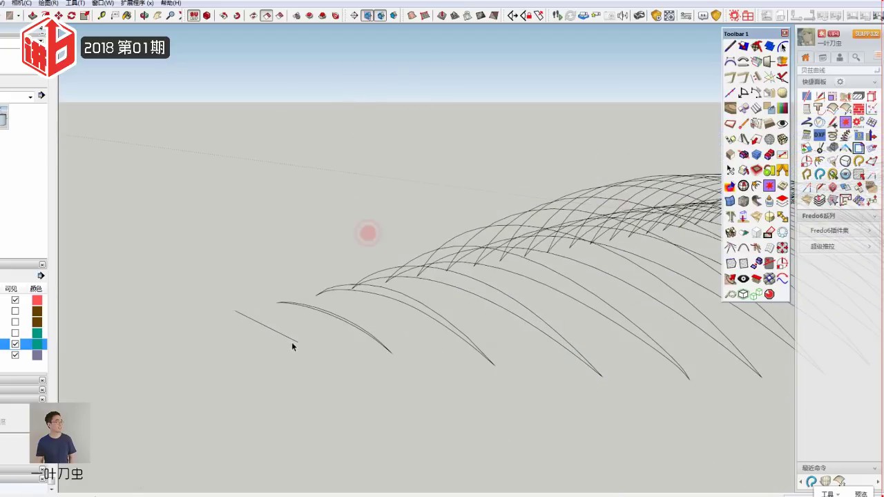
Step: Loft a one-segment panel between the first two arches and commit it
left_click(343, 319)
left_click(428, 315, "shift")
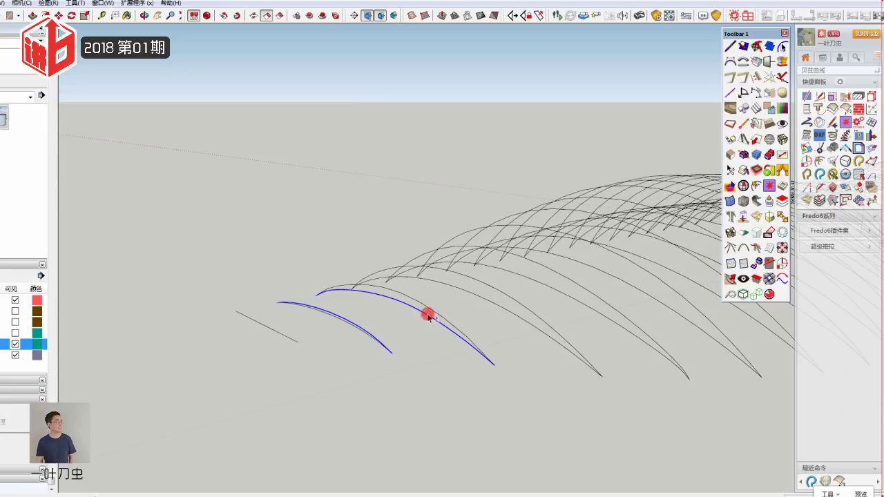
left_click(827, 482)
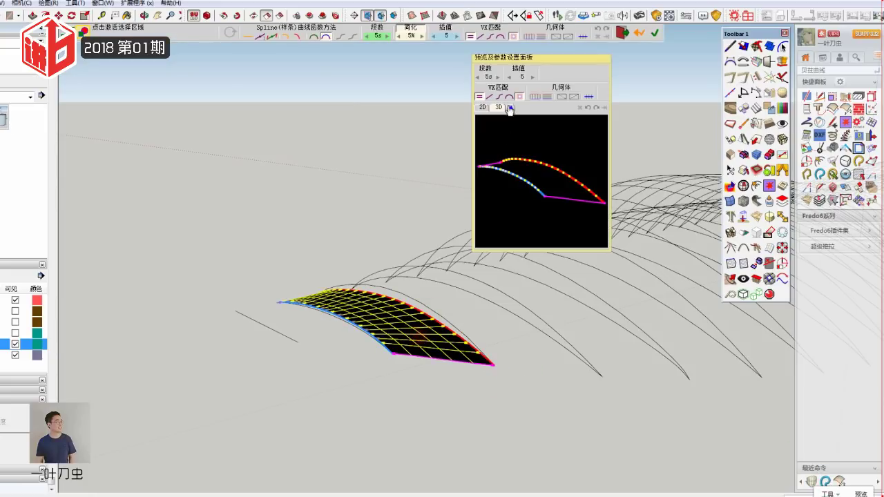
left_click(479, 77)
left_click(522, 414)
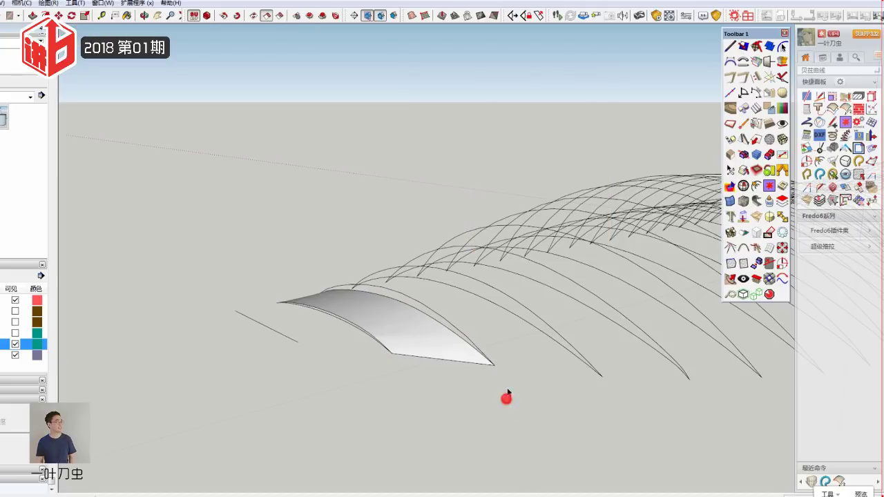
Step: Loft a second panel between its upper edge and the next arch, then select the following arch
left_click(428, 307)
left_click(472, 296, "ctrl")
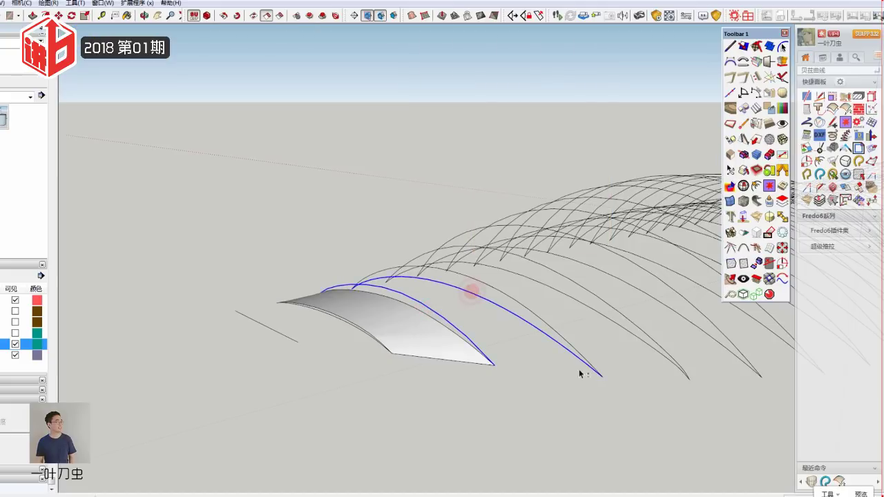
left_click(811, 482)
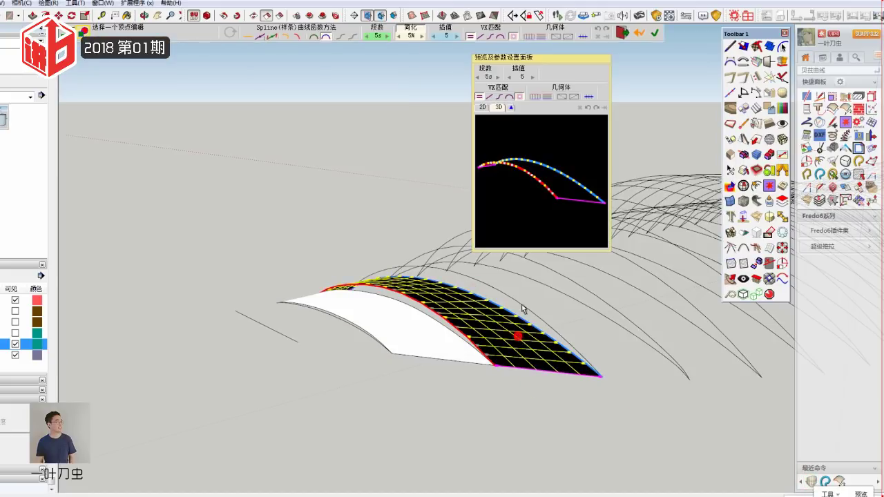
left_click(564, 418)
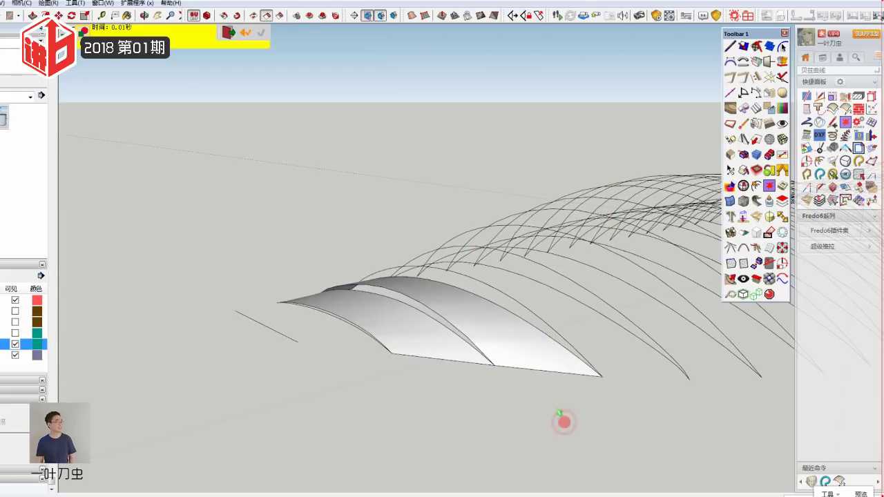
mouse_move(562, 419)
middle_mouse_down()
mouse_move(479, 384)
mouse_move(416, 439)
mouse_move(419, 306)
middle_mouse_up()
left_click(467, 336)
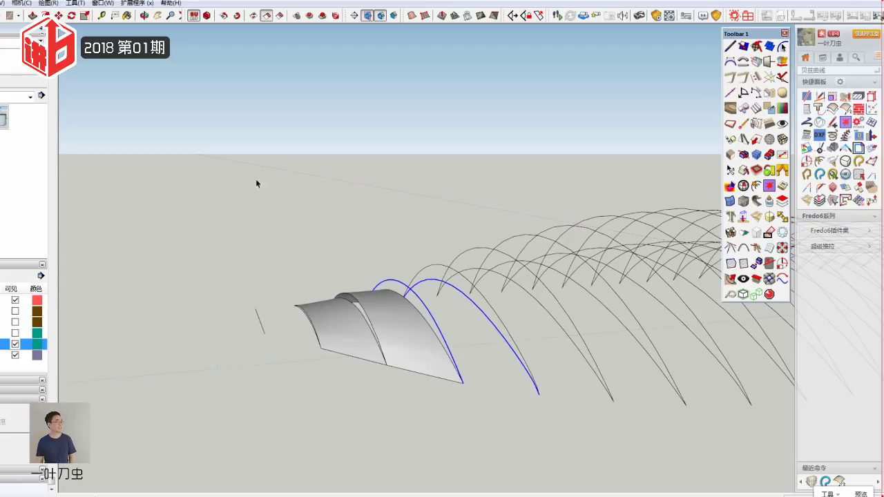
key("ctrl+shift+x")
left_click_drag(158, 116, 697, 468)
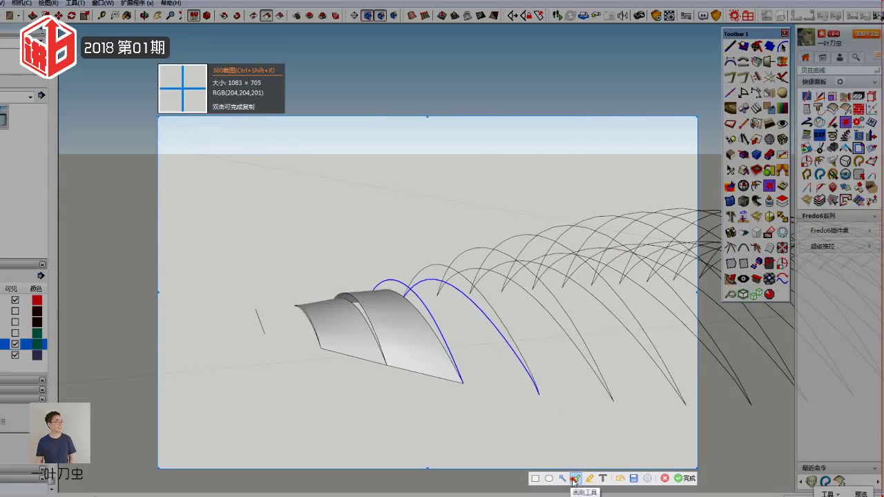
left_click(576, 477)
mouse_move(393, 250)
left_mouse_down()
mouse_move(394, 272)
mouse_move(395, 245)
left_mouse_up()
left_click(563, 478)
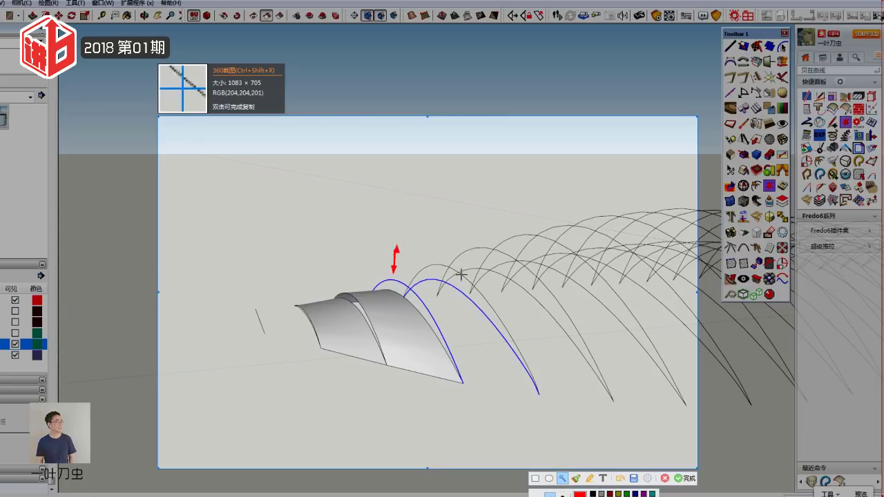
right_click(281, 134)
left_click_drag(196, 160, 655, 461)
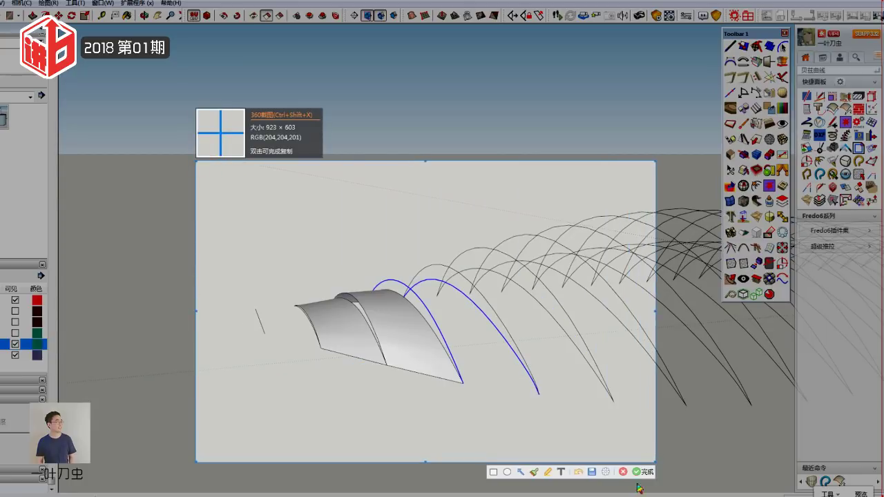
left_click(519, 473)
left_click_drag(397, 235, 398, 276)
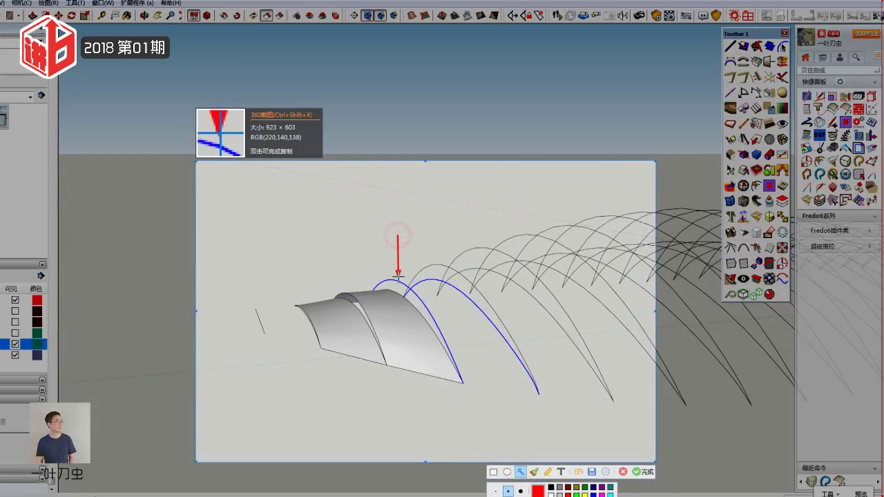
left_click_drag(470, 353, 469, 295)
left_click_drag(434, 162, 437, 262)
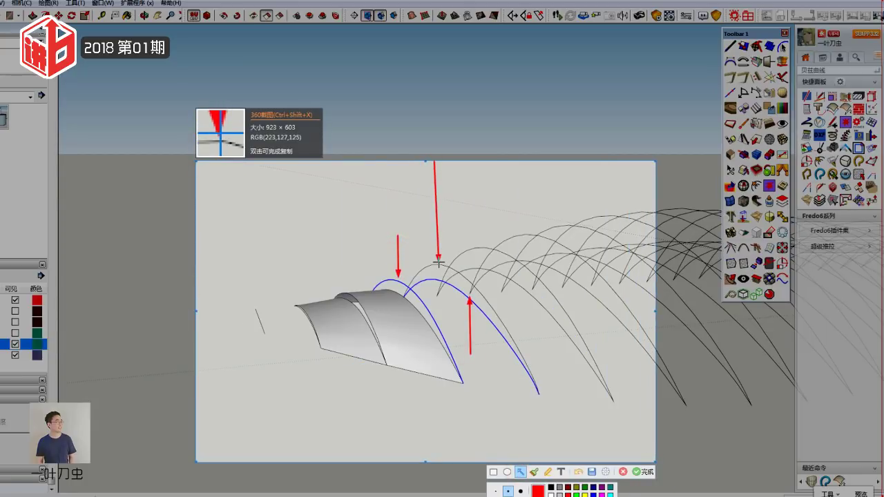
left_click_drag(504, 319, 510, 283)
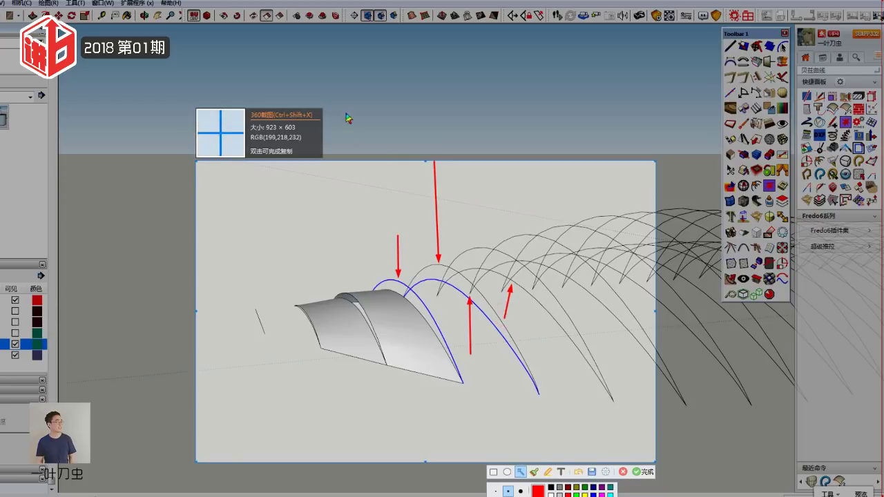
right_click(414, 123)
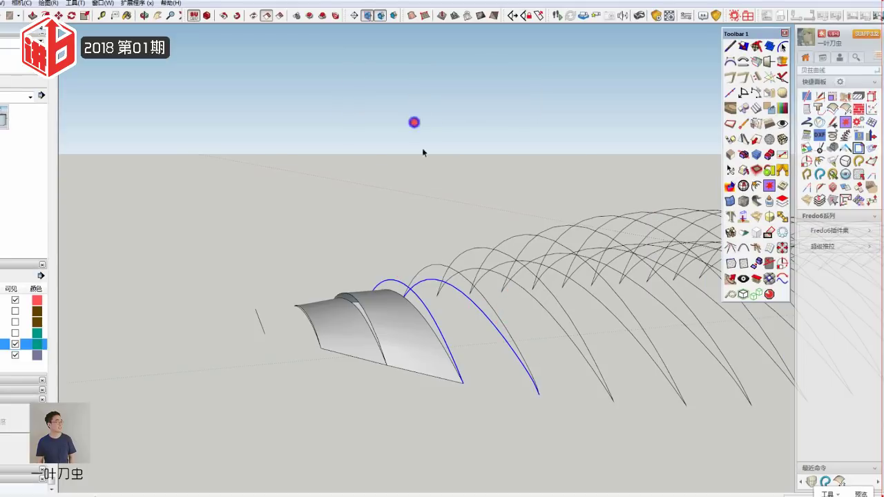
Step: Commit the panel between the blue arcs and loft the next arc pair with 1 segment
left_click(811, 482)
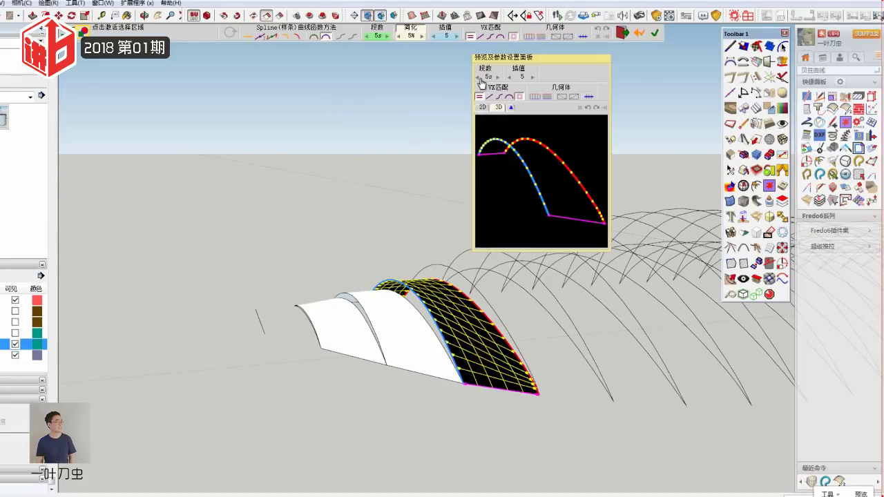
left_click(378, 246)
mouse_move(361, 237)
middle_mouse_down()
mouse_move(392, 326)
mouse_move(479, 375)
mouse_move(543, 213)
mouse_move(455, 321)
mouse_move(448, 295)
middle_mouse_up()
left_click(414, 317)
left_click(446, 293)
left_click(491, 288, "shift")
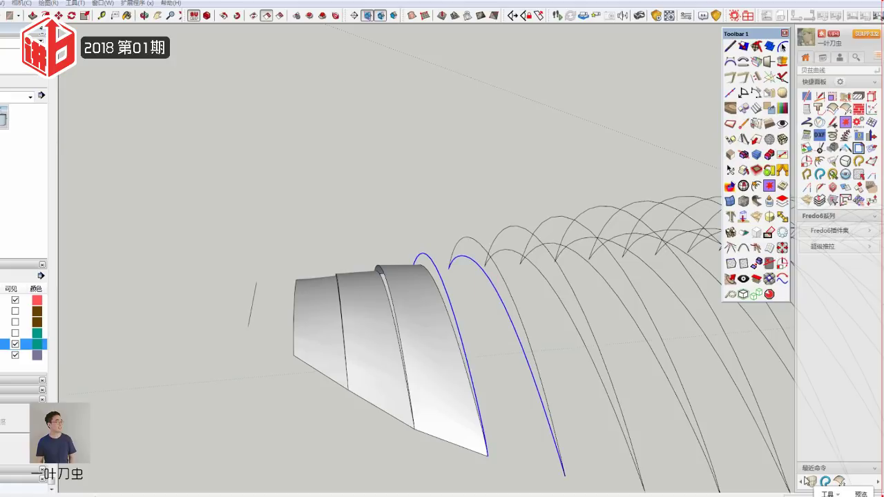
left_click(811, 481)
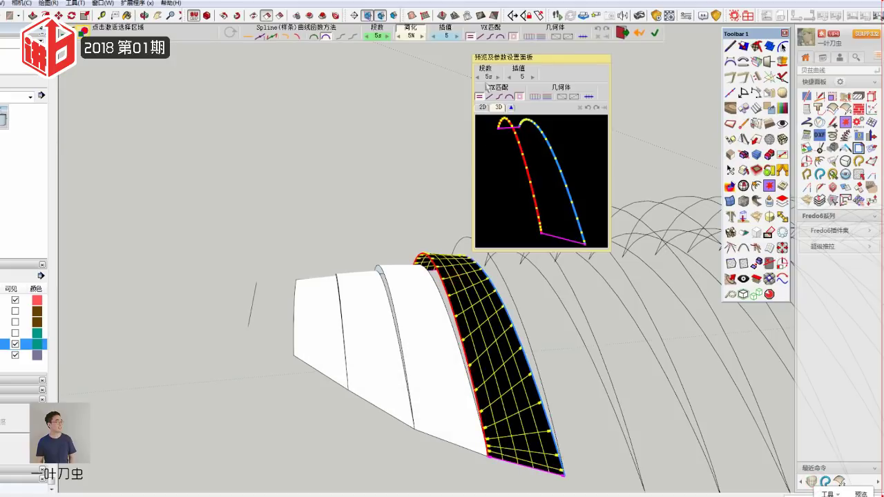
left_click(479, 79)
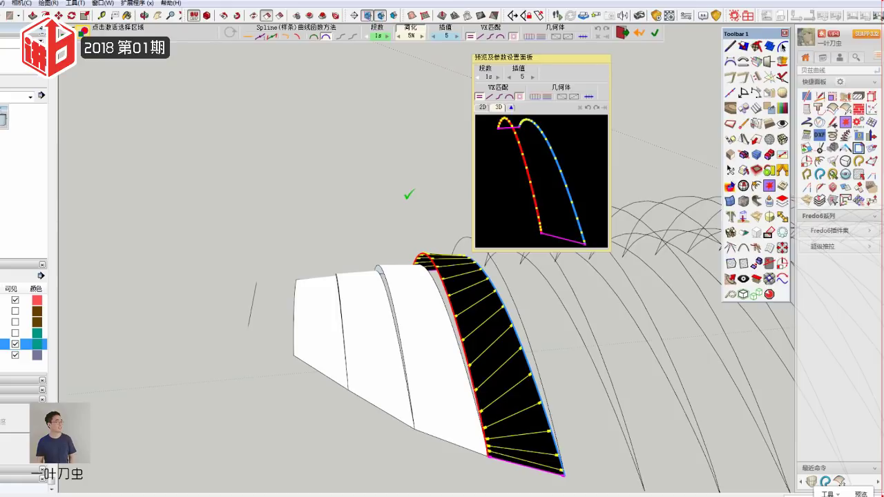
left_click(406, 202)
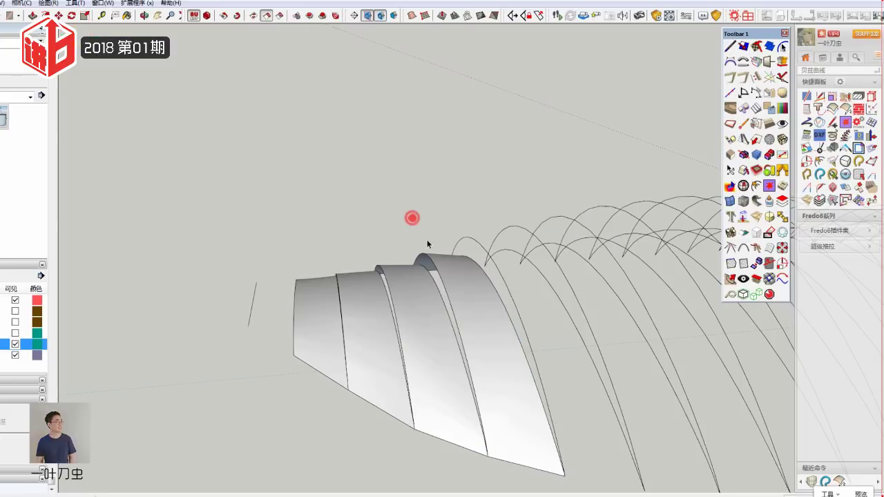
left_click(462, 274)
Step: Loft another panel between the end arc and the next arc
middle_click_drag(462, 274, 294, 271)
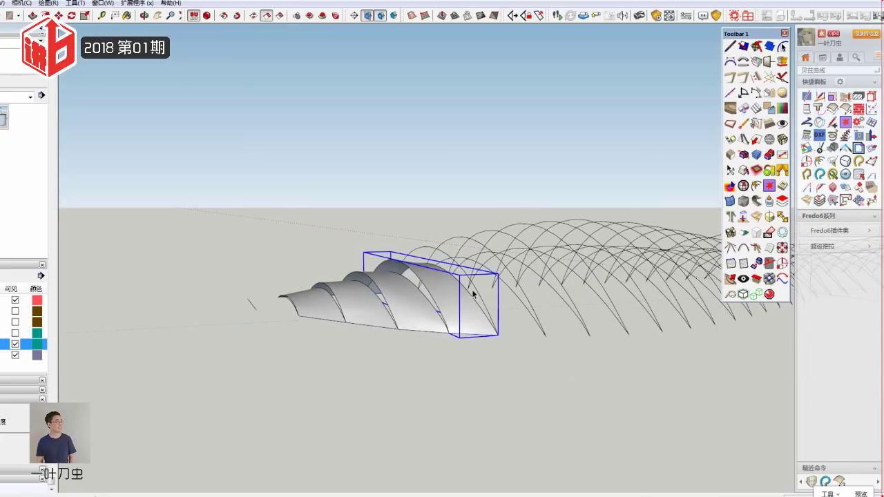
left_click(473, 283)
left_click(502, 283, "ctrl")
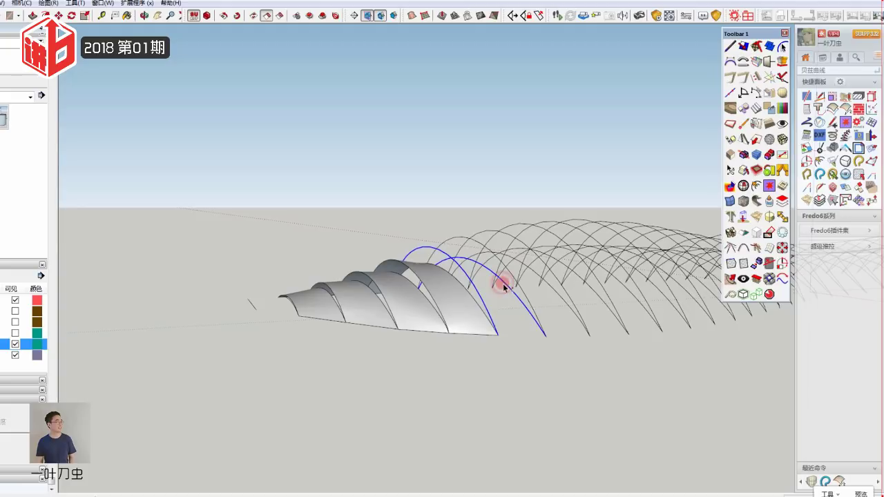
left_click(813, 483)
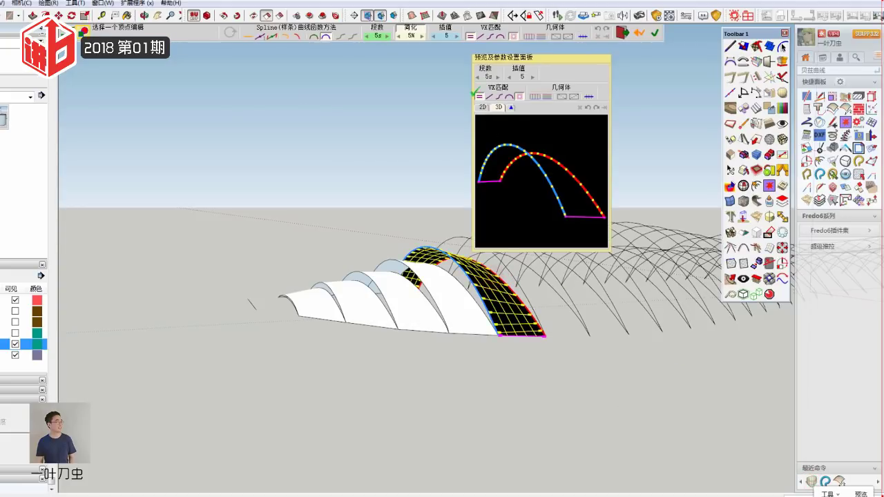
left_click(411, 202)
middle_click_drag(462, 256, 519, 301)
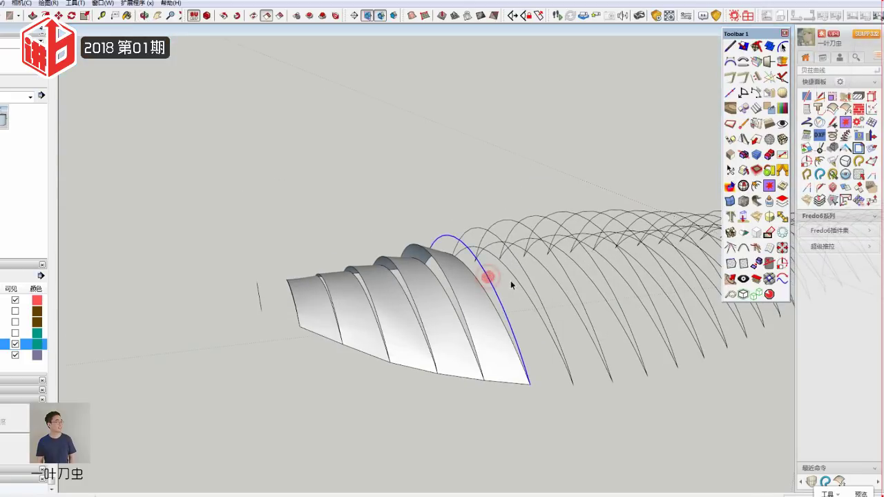
Step: Loft the next two arc pairs into panels, confirming each with Enter
left_click(811, 482)
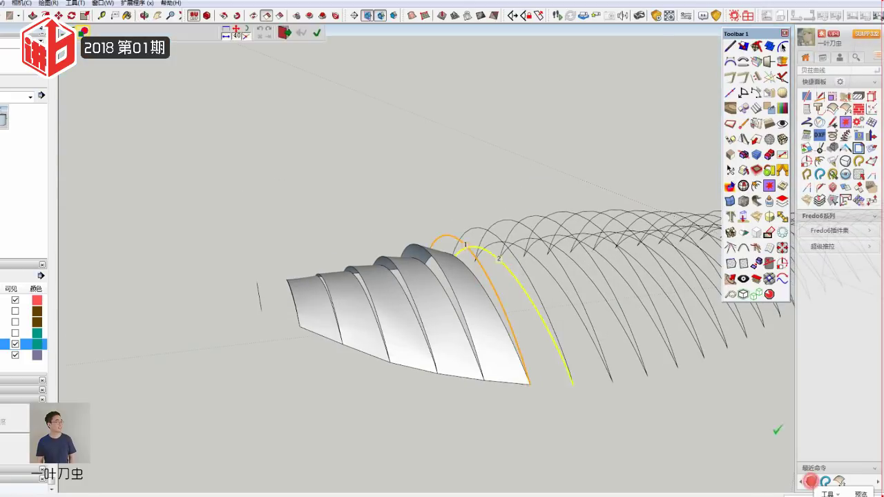
left_click(502, 280)
left_click(420, 156)
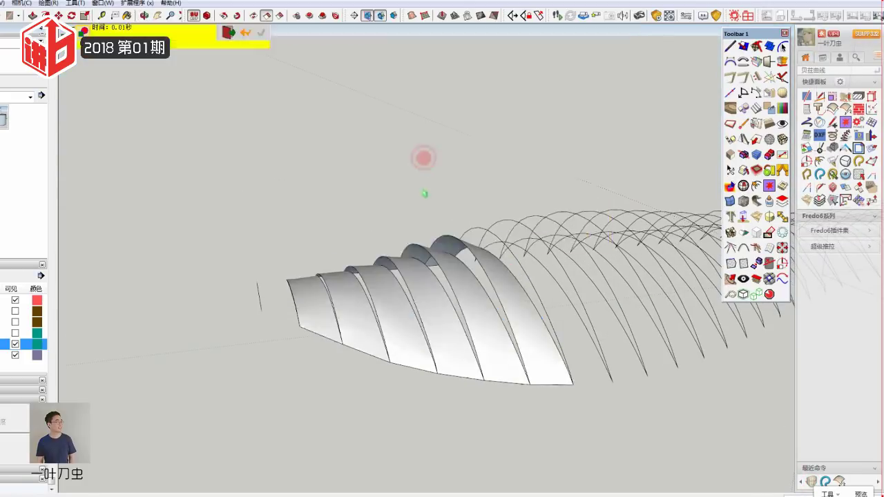
middle_click_drag(420, 156, 414, 256)
left_click(414, 256)
left_click(808, 477)
key("Return")
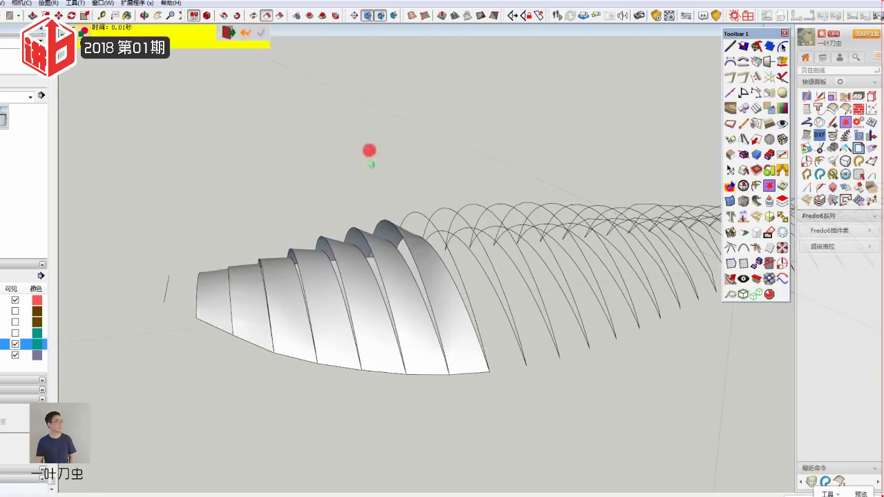
left_click(476, 262)
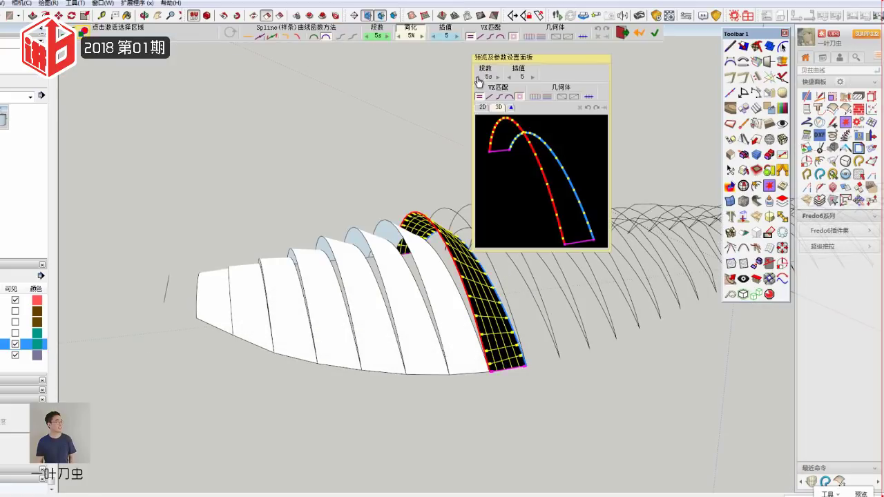
key("Return")
Step: Loft four more arc pairs along the row, then view the ribbed surface face-on
middle_click_drag(444, 272, 426, 251)
left_click(425, 251)
middle_click_drag(483, 305, 528, 283)
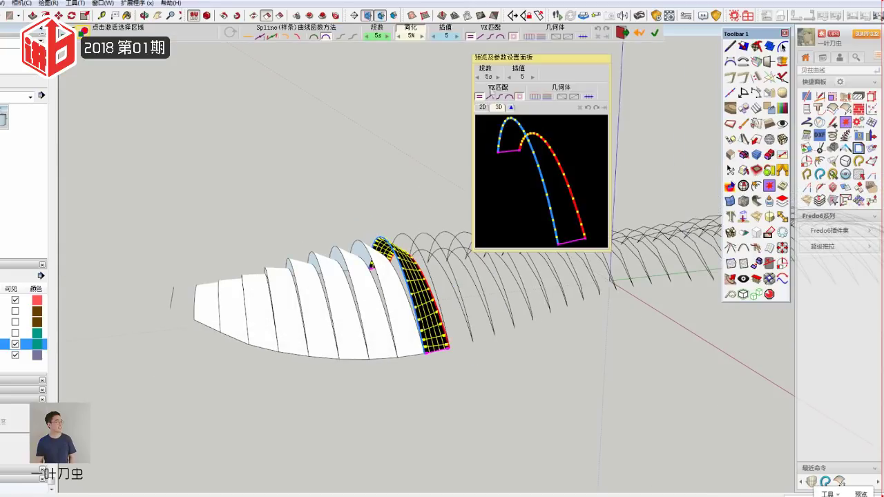
key("Return")
left_click(422, 256)
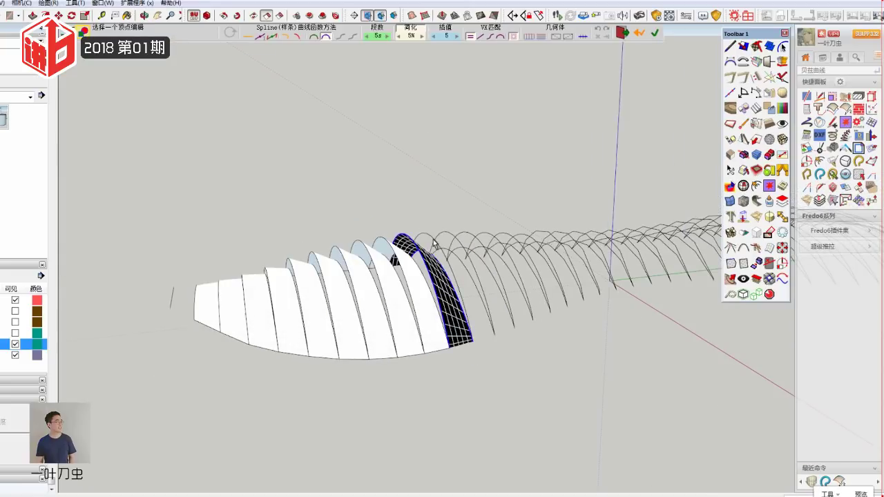
key("Return")
left_click(450, 256)
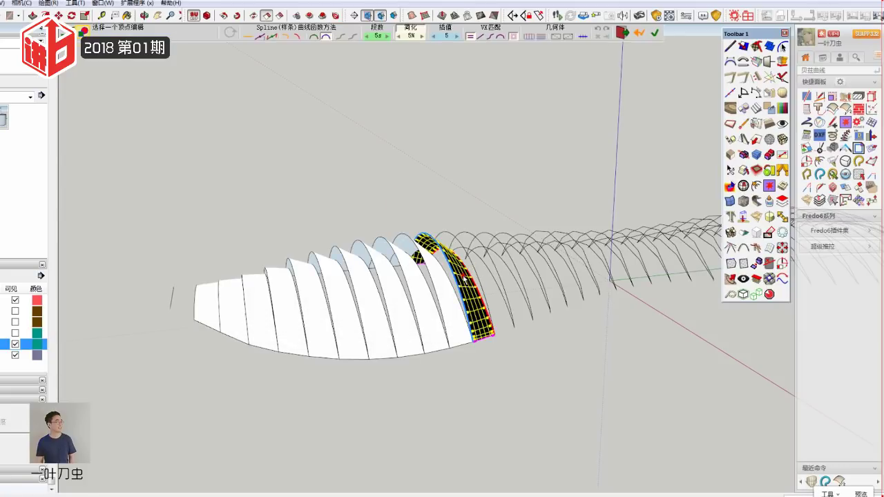
key("Return")
left_click(476, 257)
left_click(812, 481)
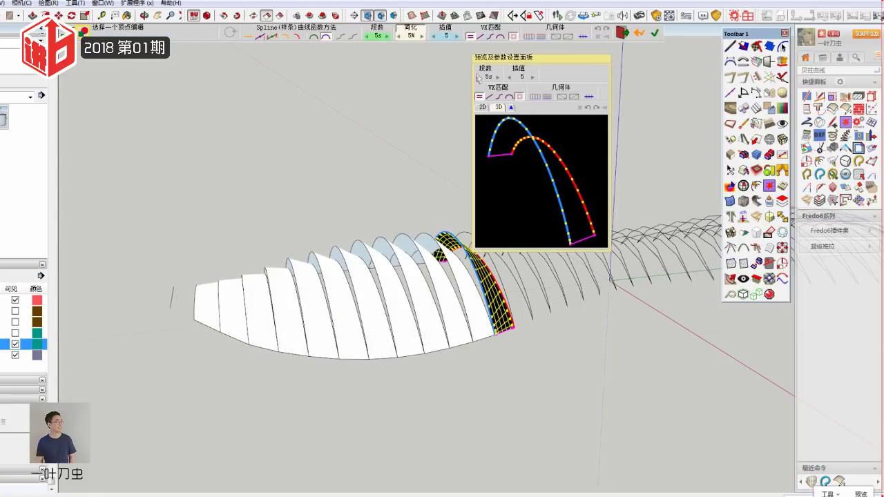
key("Return")
mouse_move(421, 184)
middle_mouse_down()
mouse_move(405, 405)
mouse_move(591, 241)
mouse_move(700, 115)
mouse_move(587, 250)
mouse_move(584, 228)
mouse_move(502, 387)
mouse_move(485, 349)
mouse_move(418, 450)
mouse_move(424, 299)
mouse_move(487, 221)
mouse_move(316, 475)
mouse_move(394, 408)
mouse_move(381, 313)
middle_mouse_up()
scroll(486, 349, "up", 3)
scroll(485, 349, "down", 3)
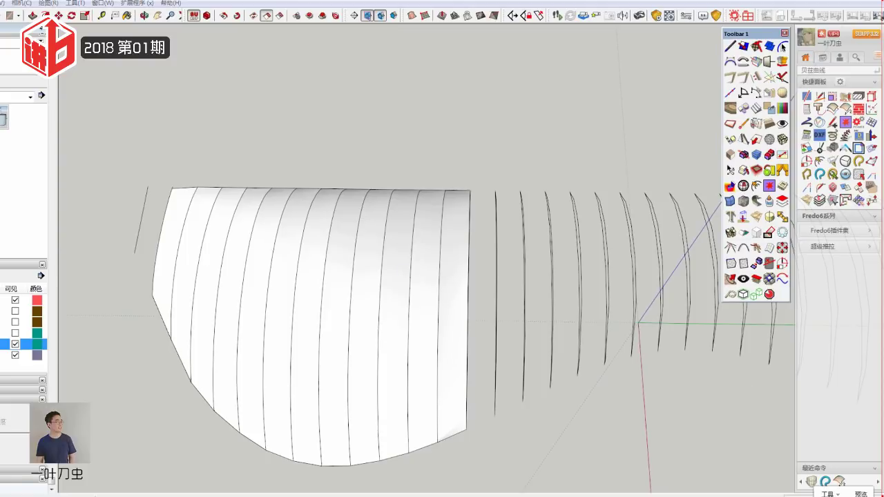
Step: After checking the reference photo, loft a panel between the end arc and its neighbour with Curviloft
key("alt+Tab")
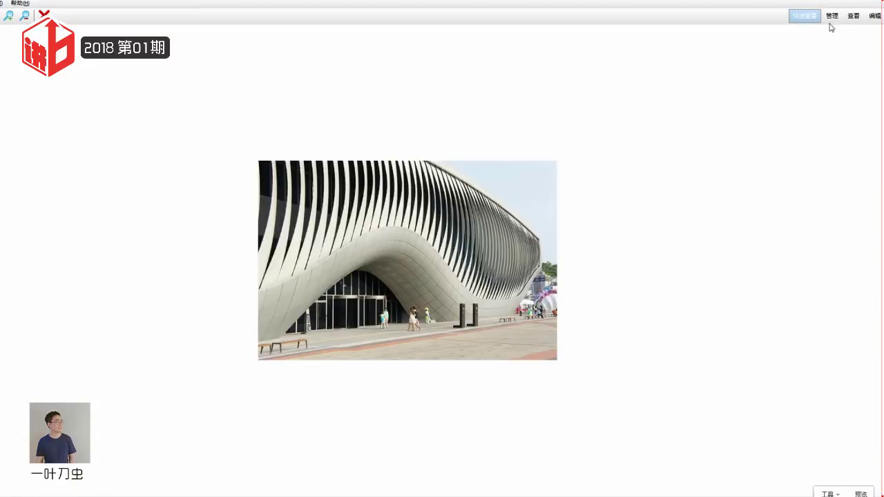
key("alt+Tab")
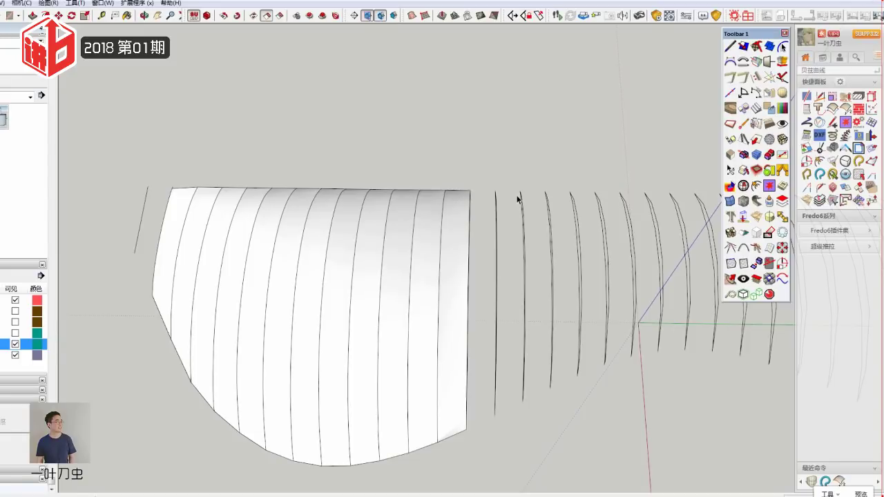
mouse_move(511, 273)
middle_mouse_down()
mouse_move(587, 104)
mouse_move(480, 261)
middle_mouse_up()
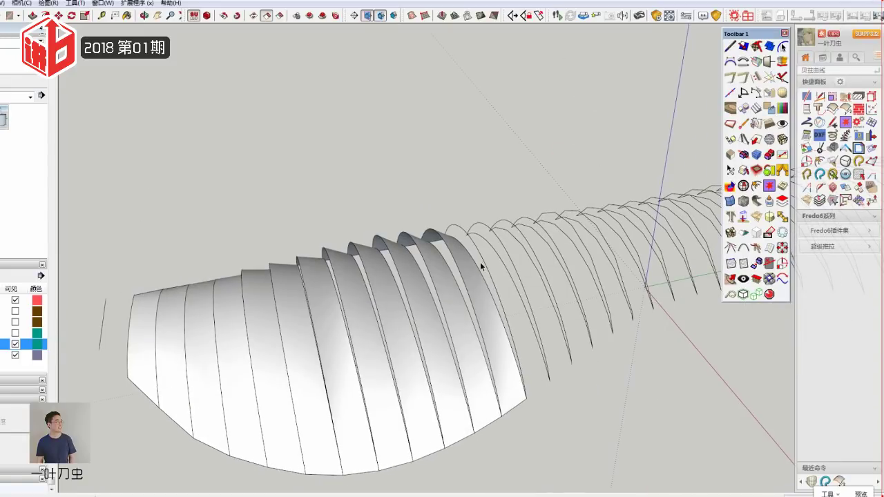
left_click(476, 262)
left_click(477, 253)
left_click(495, 249, "shift")
left_click(811, 483)
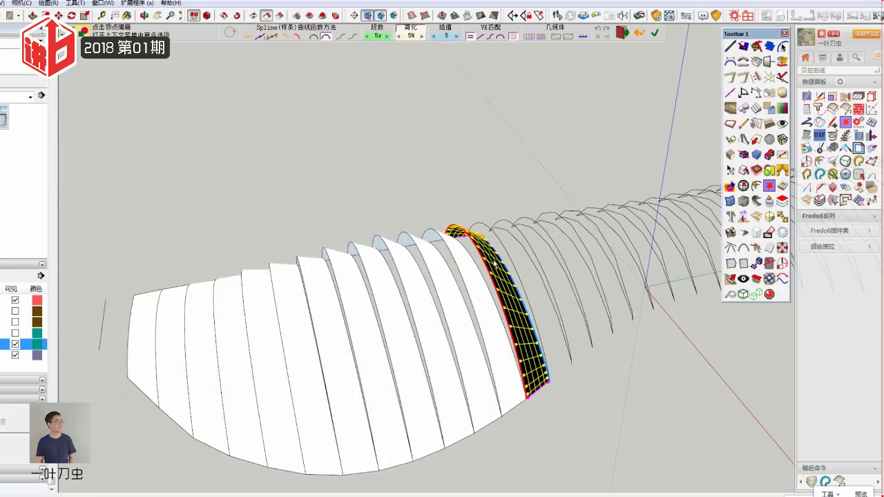
left_click(432, 170)
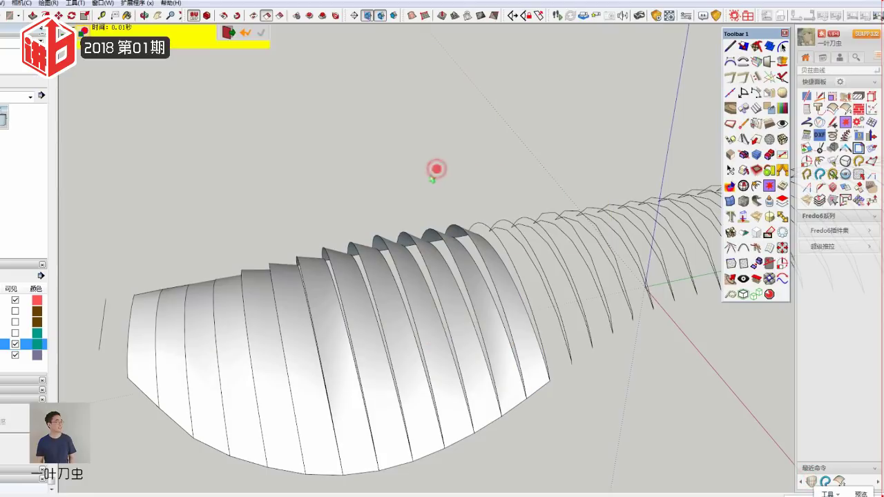
left_click(511, 261)
Step: Loft and confirm a panel across the next pair of arcs, then turn on Hidden Geometry
scroll(522, 248, "up", 2)
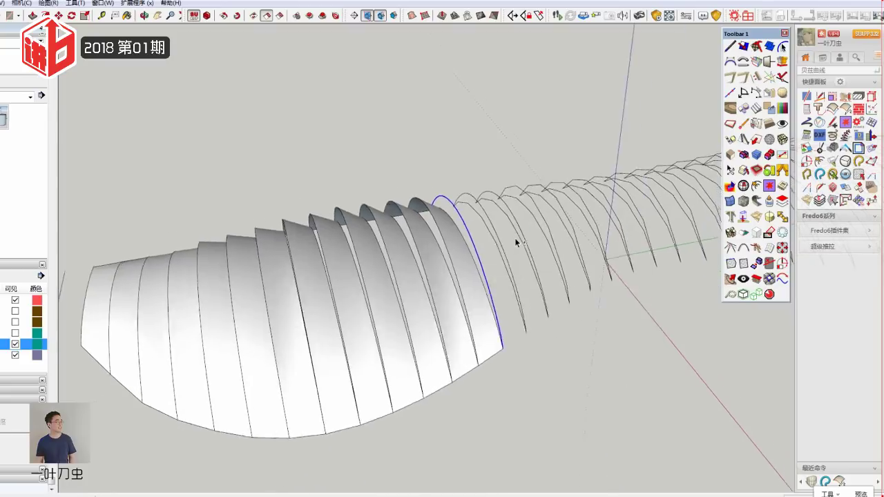
scroll(484, 231, "up", 2)
left_click(464, 206)
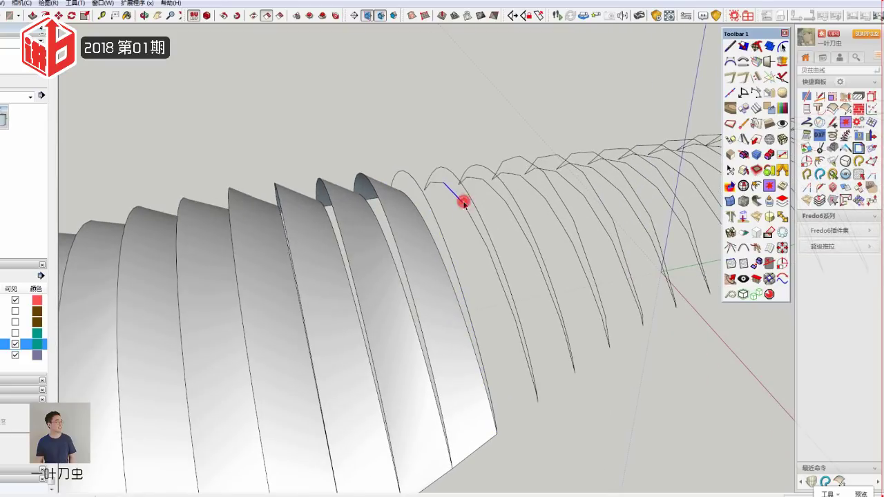
left_click(465, 198)
left_click(467, 193)
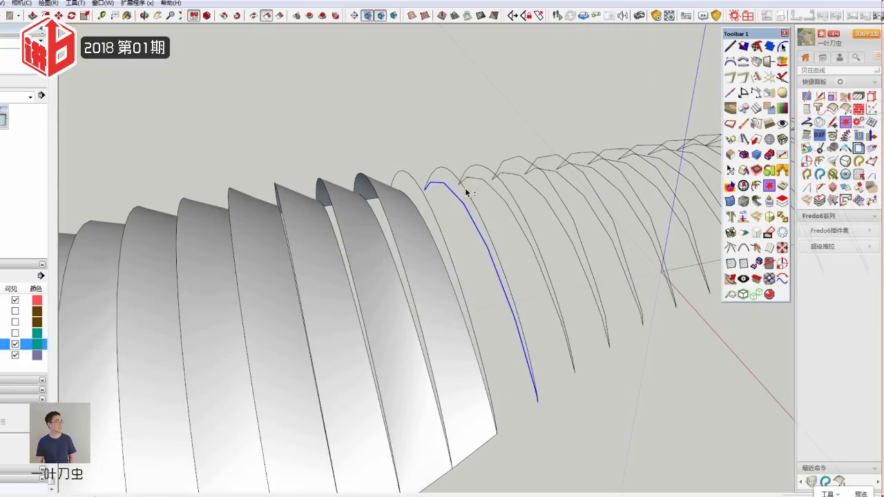
left_click(810, 481)
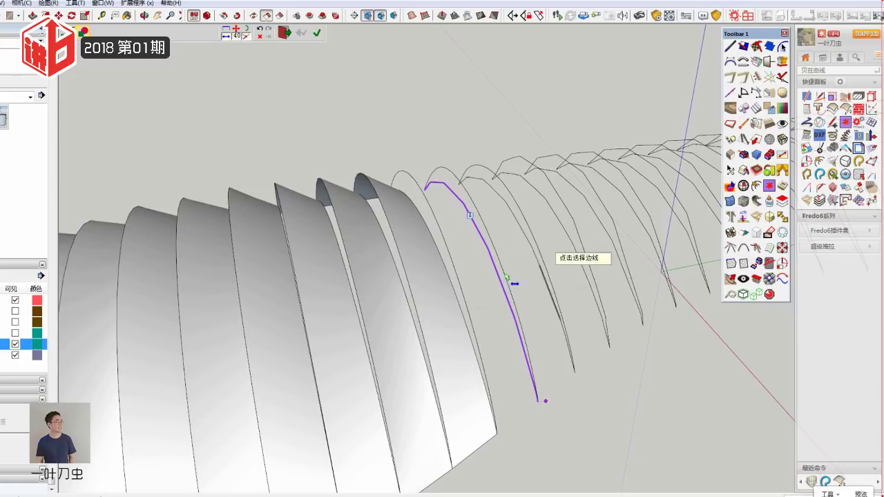
left_click(434, 219)
left_click(810, 479)
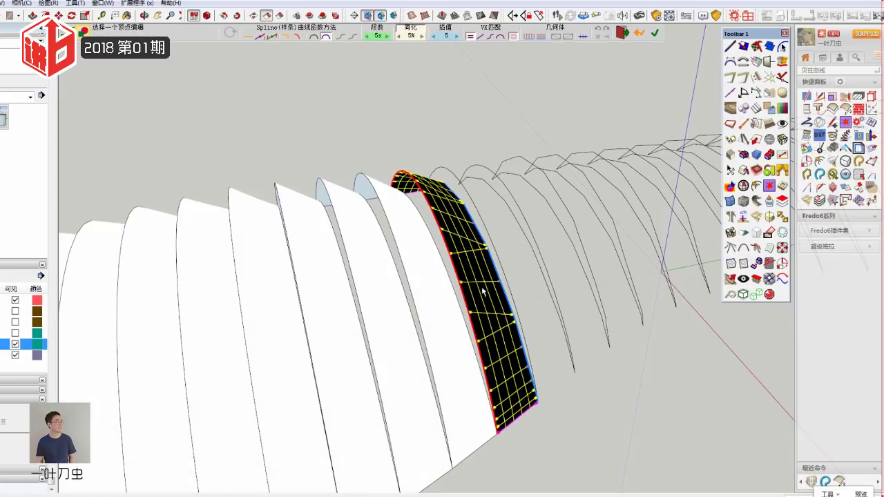
left_click(449, 210)
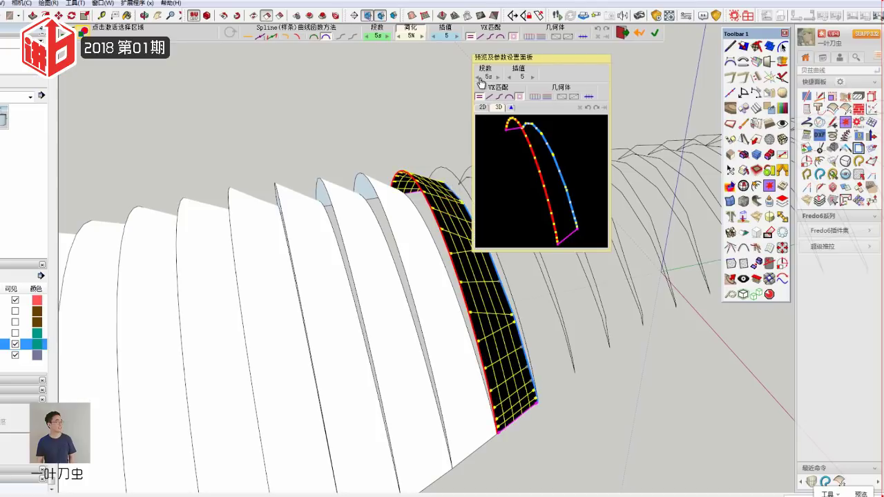
left_click(481, 82)
key("Return")
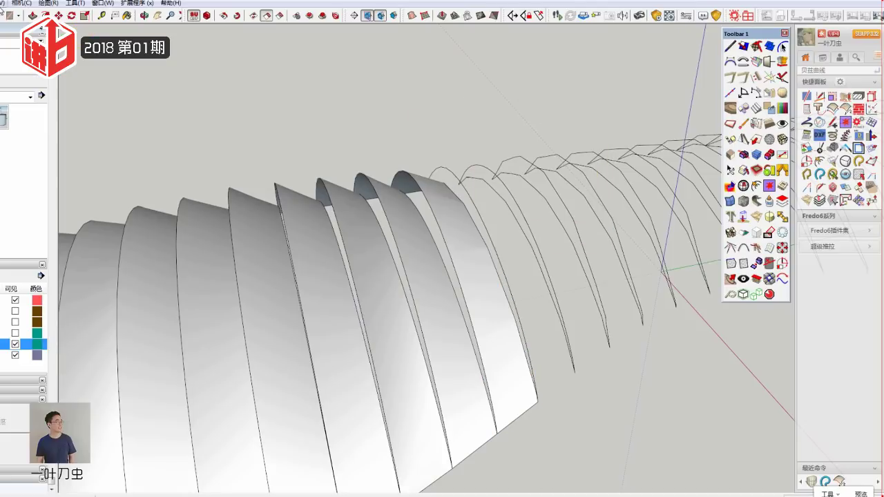
left_click(2, 3)
left_click(17, 48)
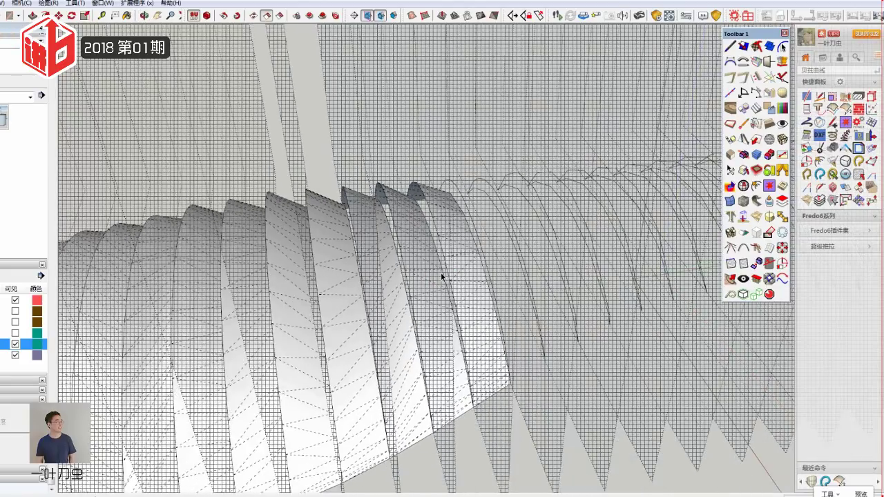
Step: Hide the slicing-plane group by moving it to another layer in Entity Info
scroll(442, 276, "down", 3)
scroll(495, 268, "down", 3)
right_click(375, 191)
left_click(396, 207)
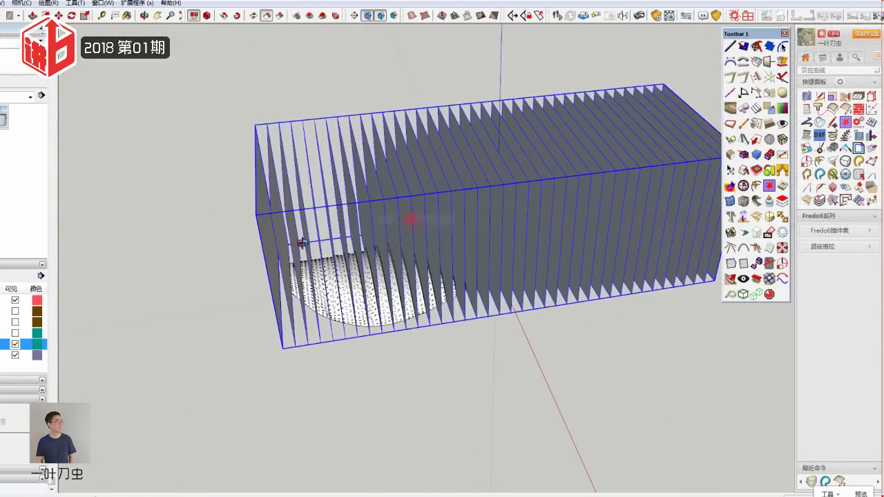
middle_click_drag(301, 242, 249, 312)
left_click(47, 82)
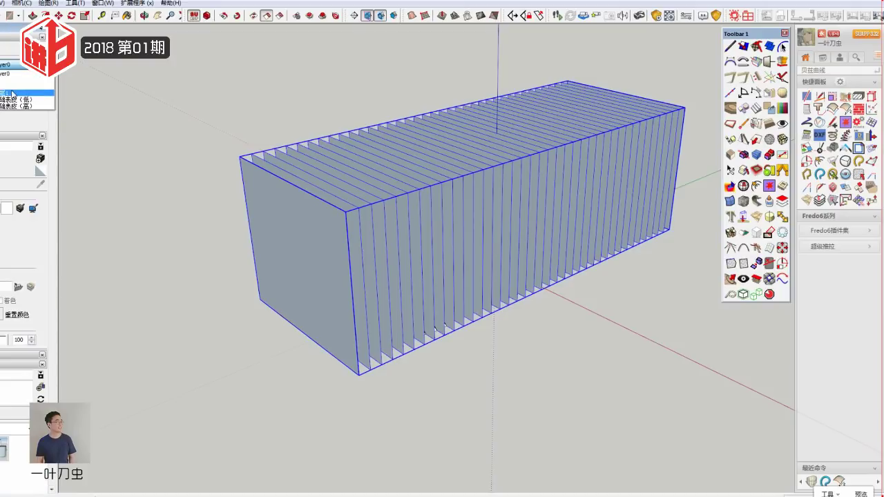
Step: Orbit and zoom around the rib row to inspect the lofted panels and bare arches
left_click_drag(331, 226, 331, 423)
scroll(438, 262, "up", 3)
scroll(438, 290, "up", 3)
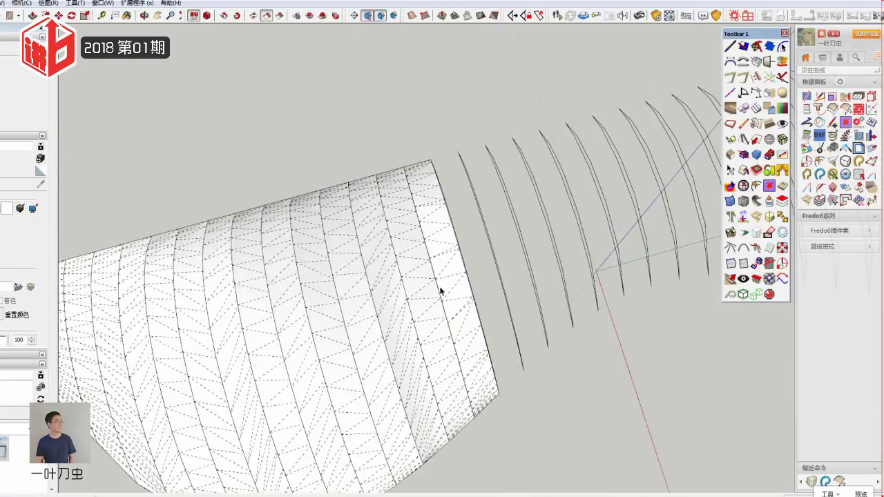
scroll(382, 296, "up", 2)
scroll(447, 282, "up", 2)
scroll(448, 281, "up", 2)
scroll(395, 258, "up", 2)
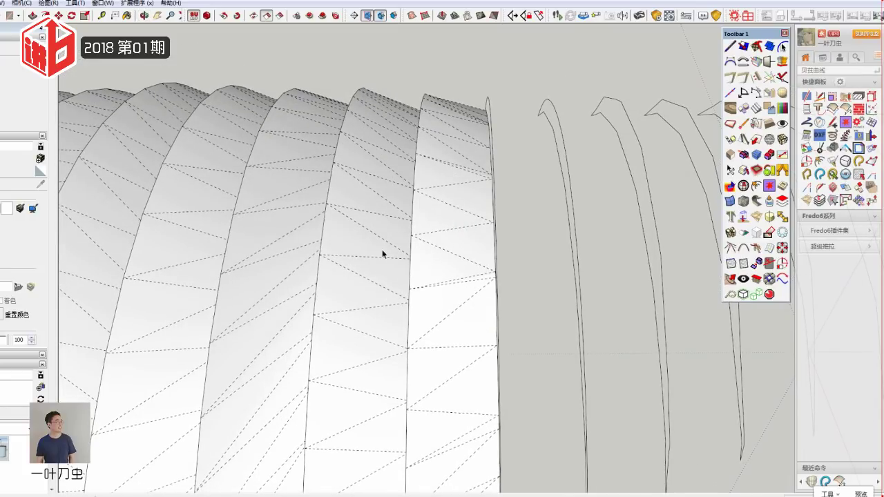
scroll(545, 260, "down", 2)
scroll(329, 336, "down", 2)
scroll(551, 278, "up", 3)
mouse_move(550, 278)
middle_mouse_down()
mouse_move(498, 266)
mouse_move(643, 150)
mouse_move(465, 317)
middle_mouse_up()
scroll(470, 387, "up", 3)
mouse_move(470, 387)
middle_mouse_down()
mouse_move(507, 356)
mouse_move(504, 405)
mouse_move(471, 343)
mouse_move(532, 187)
mouse_move(416, 237)
middle_mouse_up()
scroll(416, 237, "down", 4)
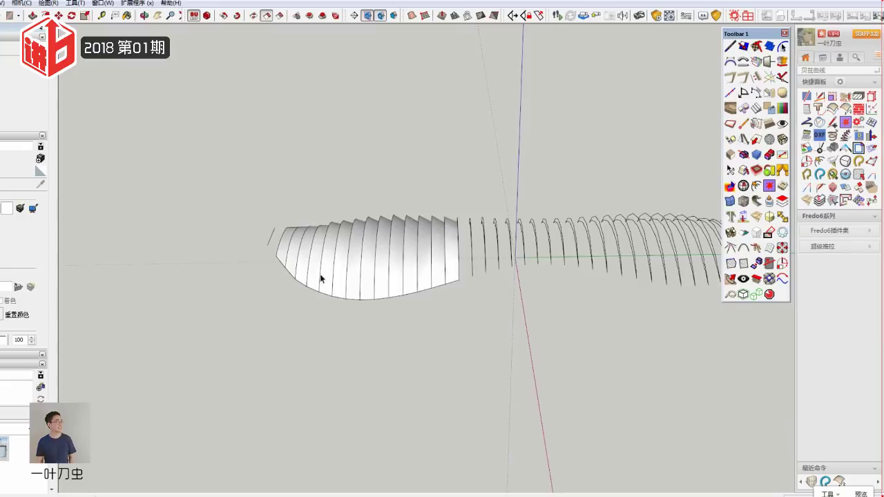
Step: Window-select all ribs and panels and make them into one group
mouse_move(320, 279)
middle_mouse_down()
mouse_move(388, 262)
mouse_move(416, 213)
middle_mouse_up()
left_click_drag(637, 422, 306, 134)
right_click(458, 286)
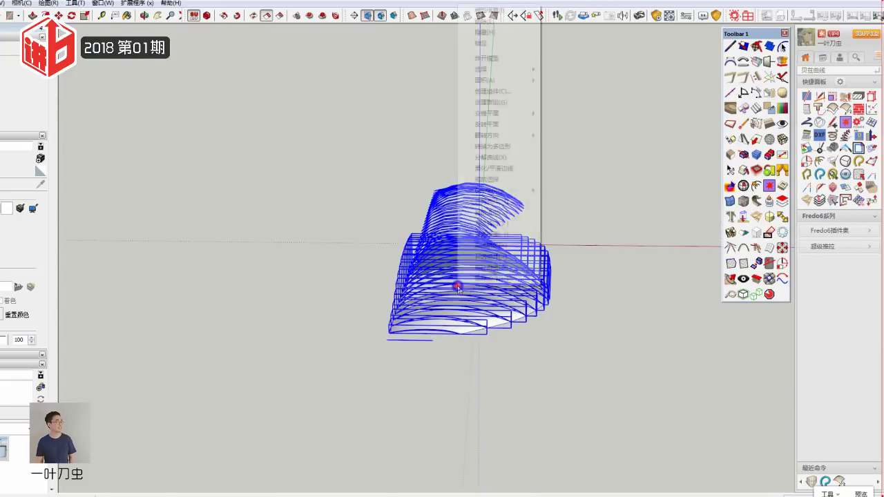
left_click(497, 102)
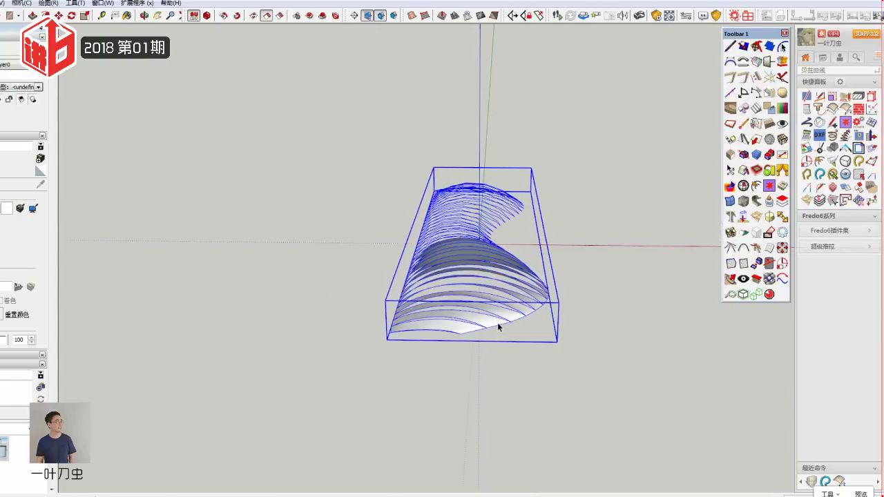
Step: Rotate the rib group upright like a standing facade, then bring up the reference building photo
key("m")
left_click(544, 321)
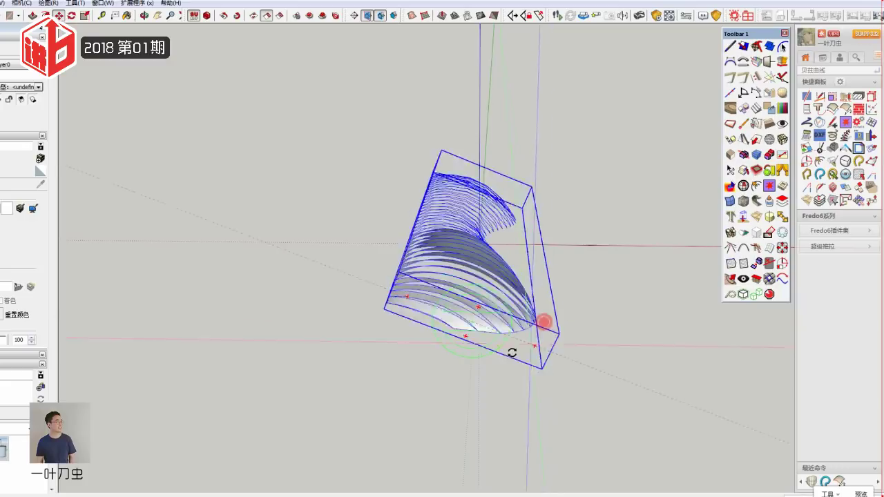
left_click(470, 364)
middle_click_drag(516, 376, 374, 247)
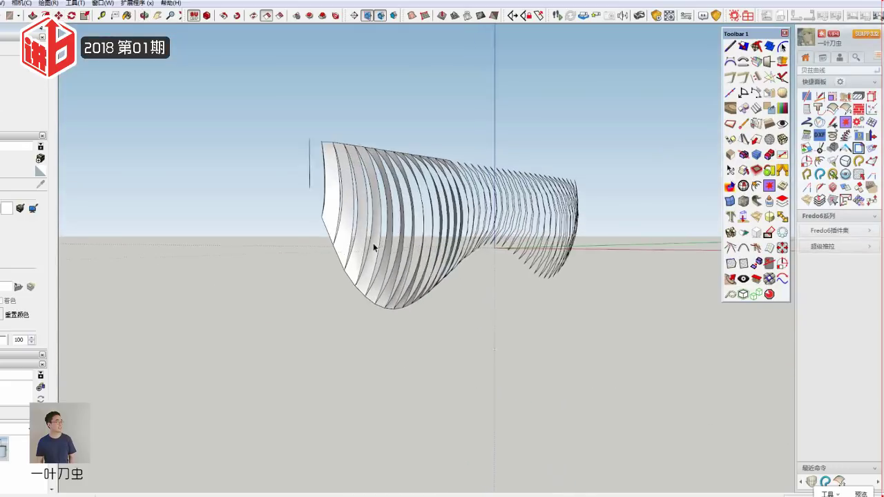
scroll(373, 247, "up", 3)
mouse_move(563, 345)
middle_mouse_down()
mouse_move(479, 315)
mouse_move(481, 379)
middle_mouse_up()
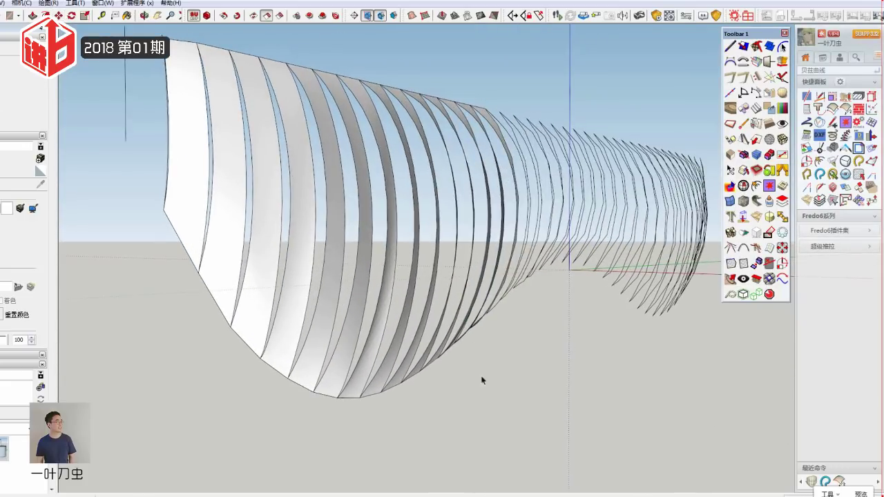
left_click(126, 121)
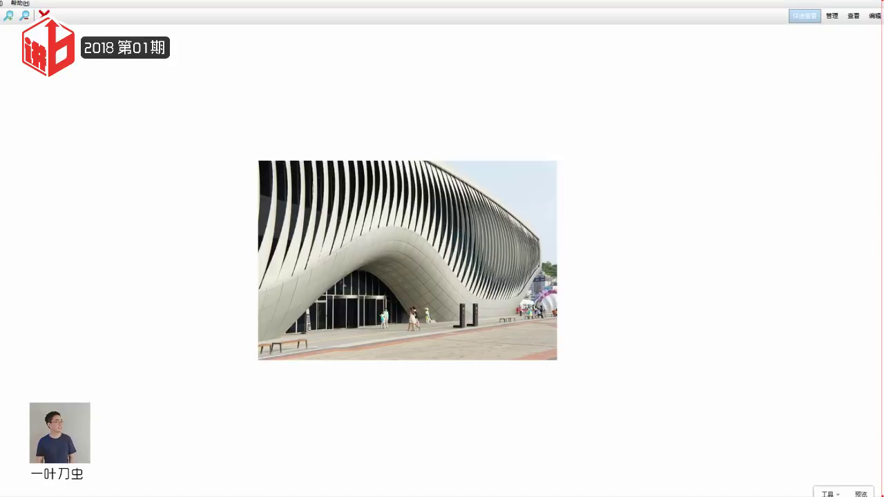
Step: Close the reference photo, inspect a couple of ribs inside the group, then exit without changes
left_click(874, 7)
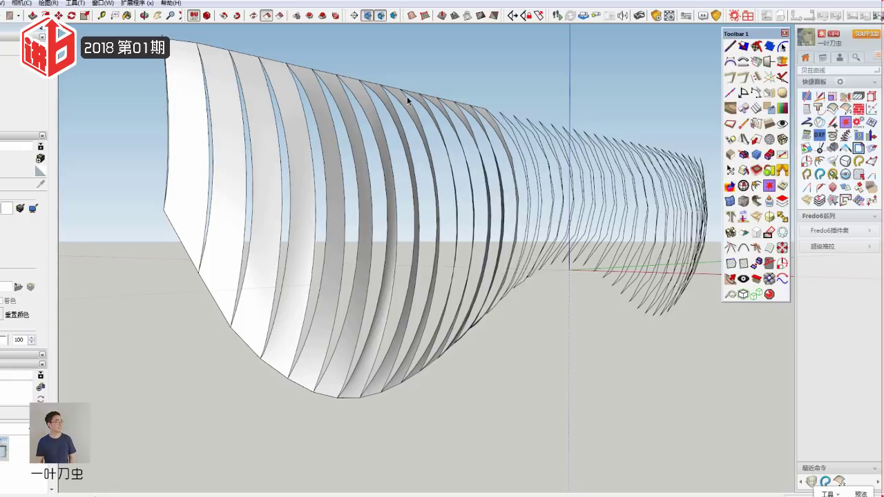
double_click(588, 203)
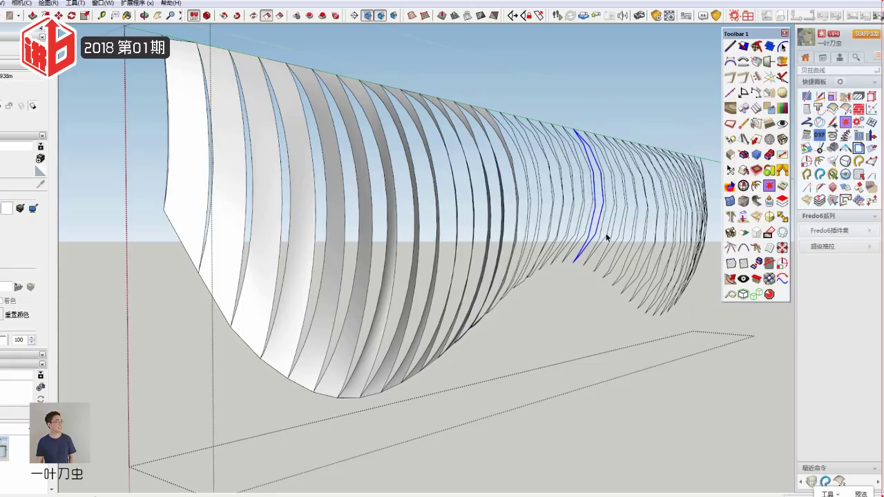
left_click(607, 234)
left_click(611, 222)
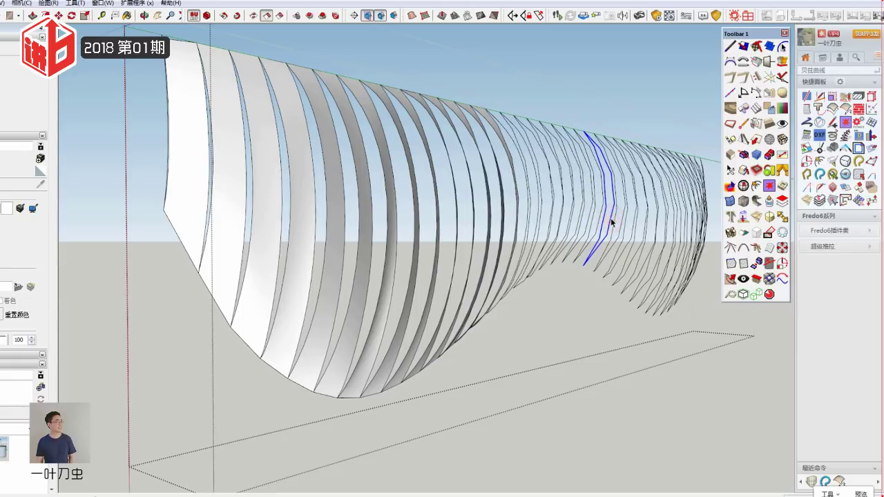
left_click(628, 416)
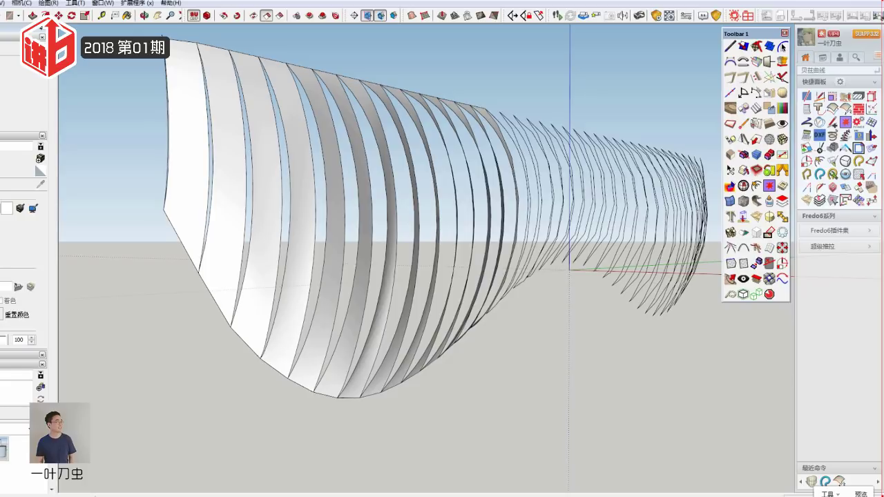
Step: Start a new empty model, discarding the ribbed curved-surface model without saving
left_click(1, 3)
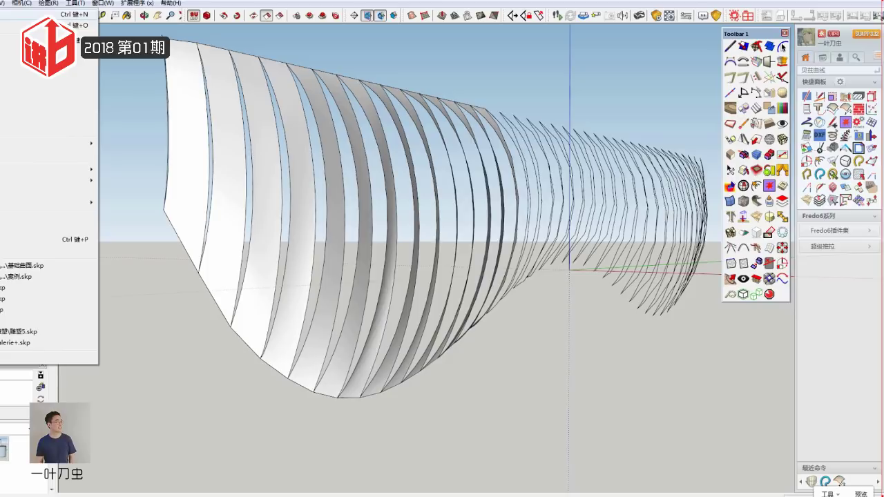
left_click(494, 177)
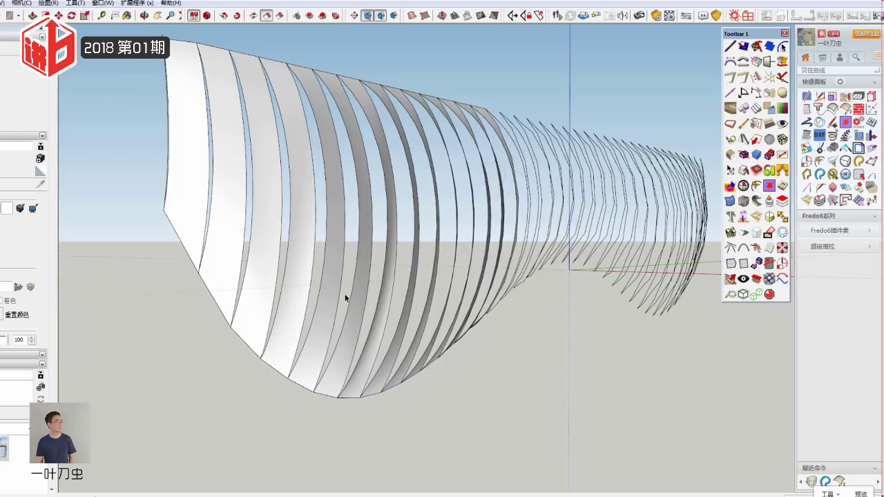
scroll(345, 298, "down", 3)
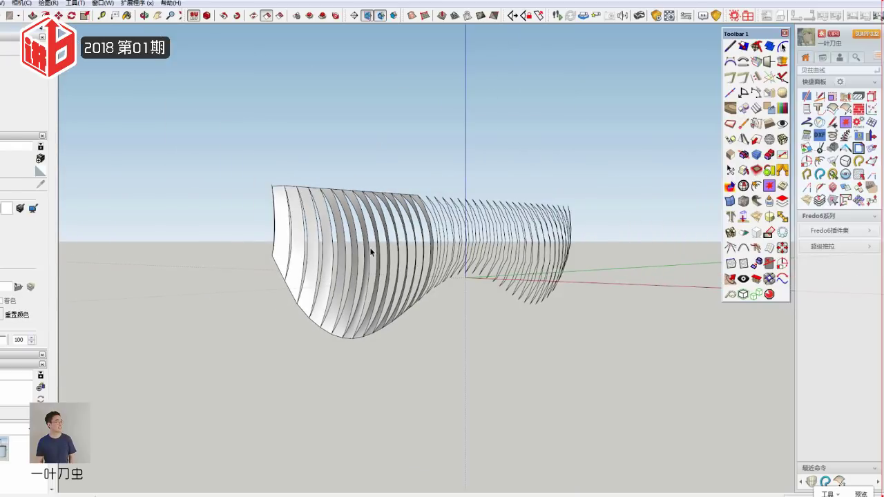
left_click(3, 2)
left_click(14, 18)
left_click(420, 276)
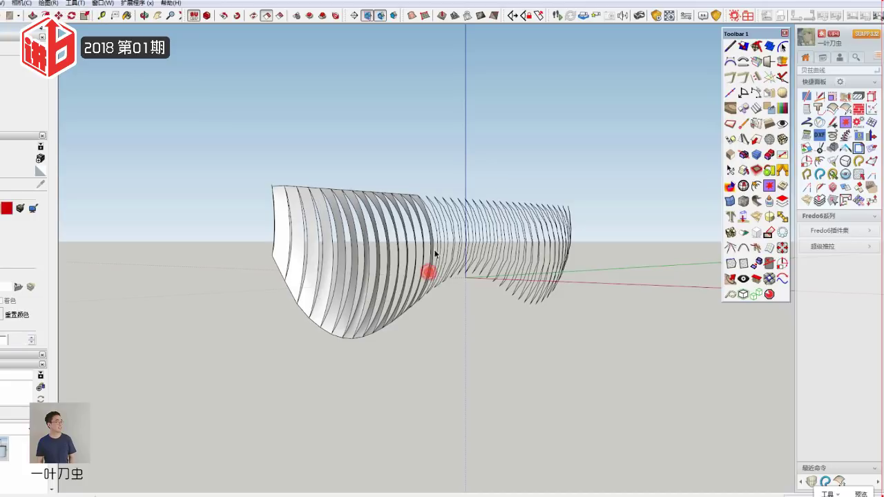
left_click(3, 3)
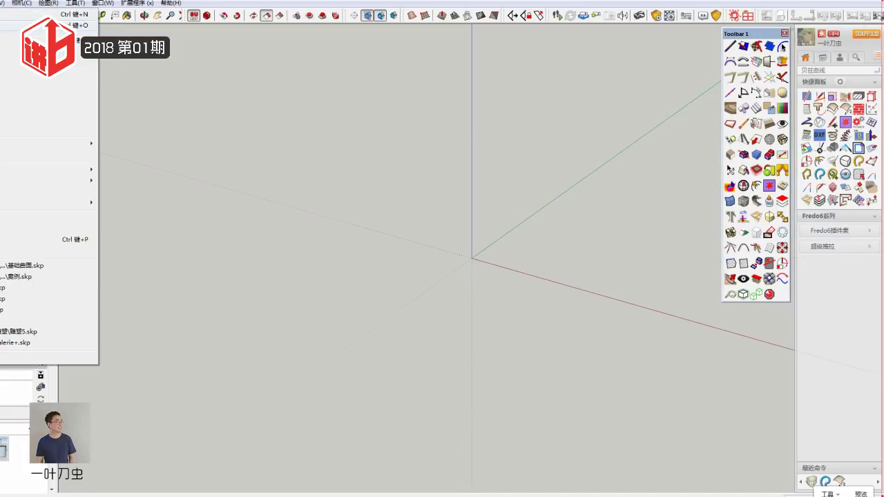
Step: Open the recent curved grid surface model and select its surface group
left_click(640, 300)
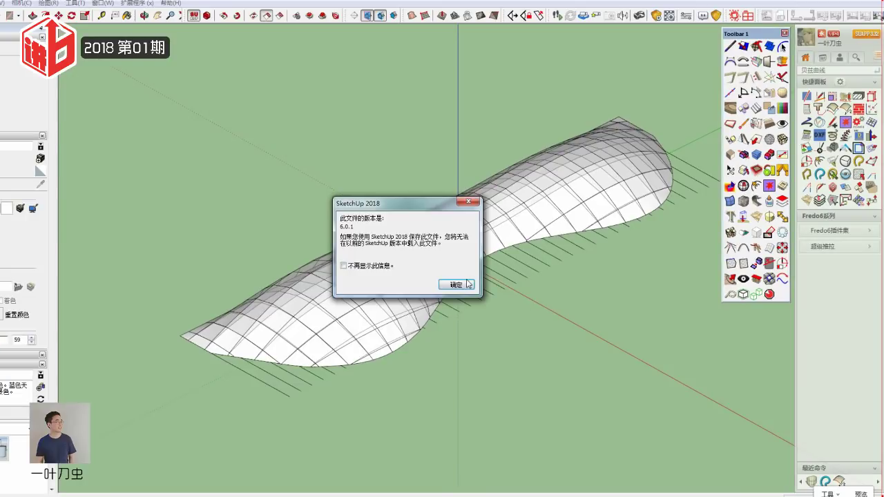
left_click(468, 283)
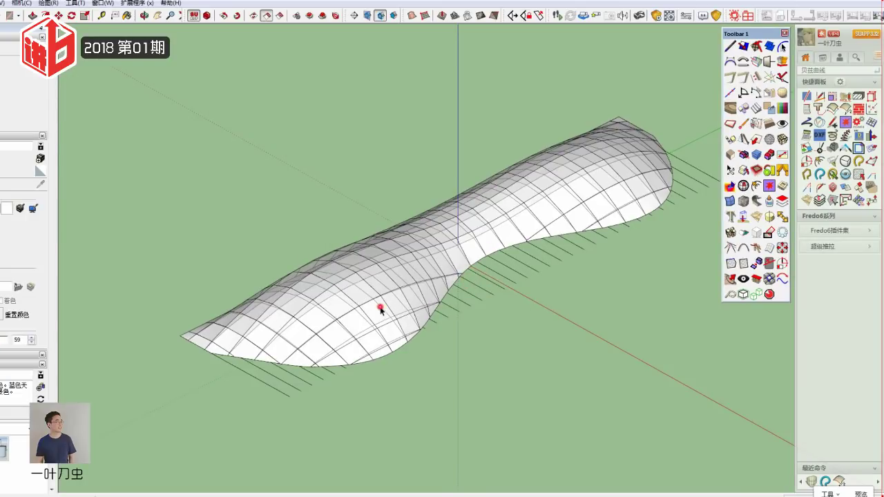
left_click(380, 309)
scroll(414, 308, "down", 3)
scroll(364, 292, "down", 2)
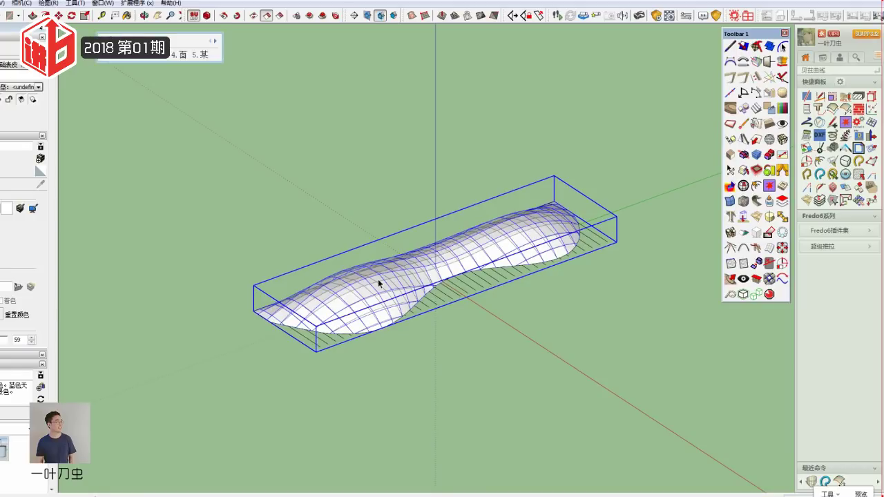
Step: Rotate-copy the surface group across the original using Move's rotate grip
key("m")
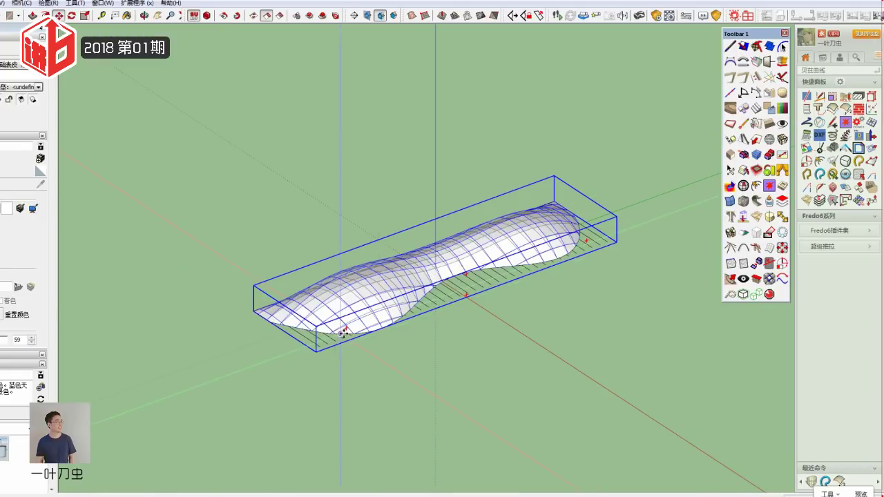
key("q")
left_click(466, 295)
left_click(346, 326)
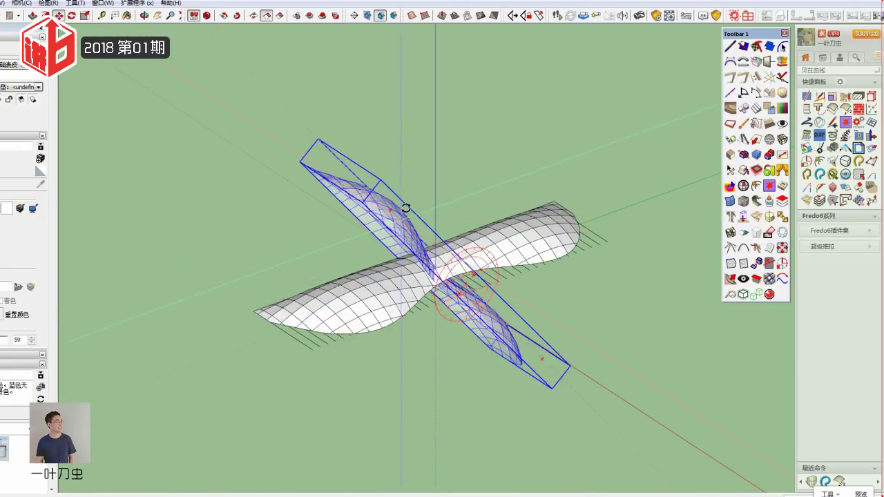
left_click(362, 262)
key("space")
Step: Stand the rotated copy upright at 90°, then select the original horizontal surface
key("m")
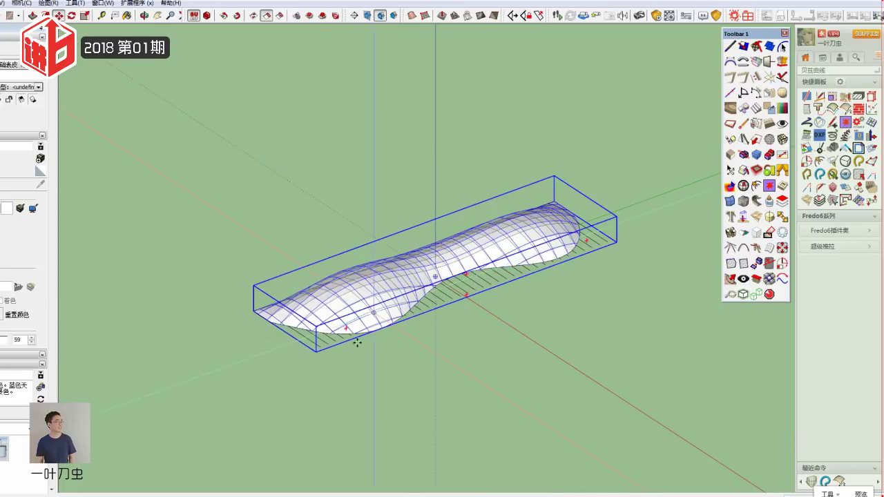
left_click(345, 326)
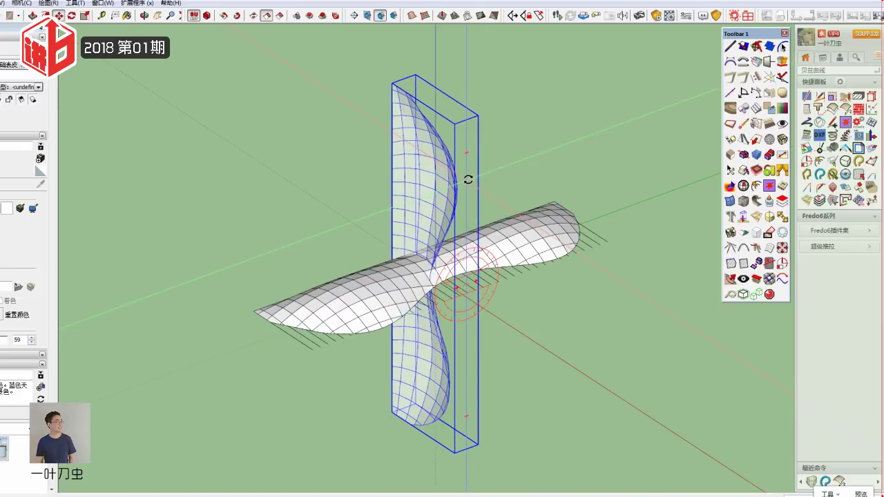
left_click(468, 180)
left_click(369, 314)
Step: Hide and delete the original horizontal surface, then select the upright one
key("h")
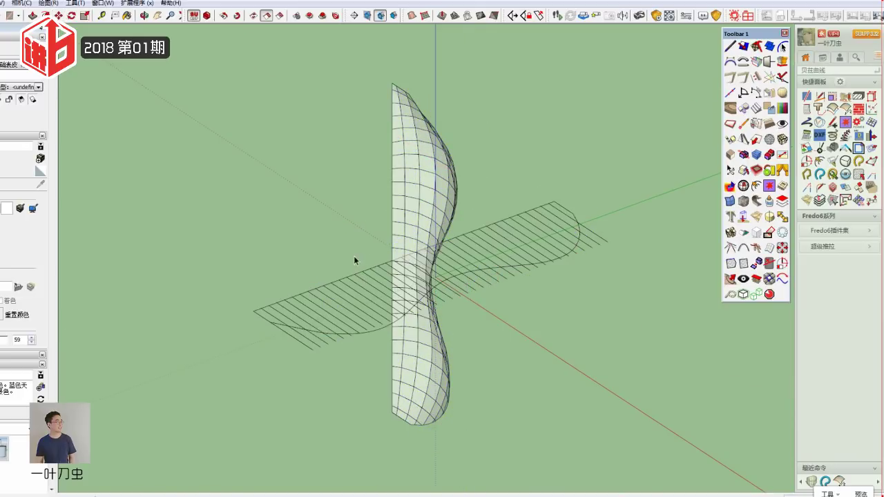
left_click(352, 259)
key("Delete")
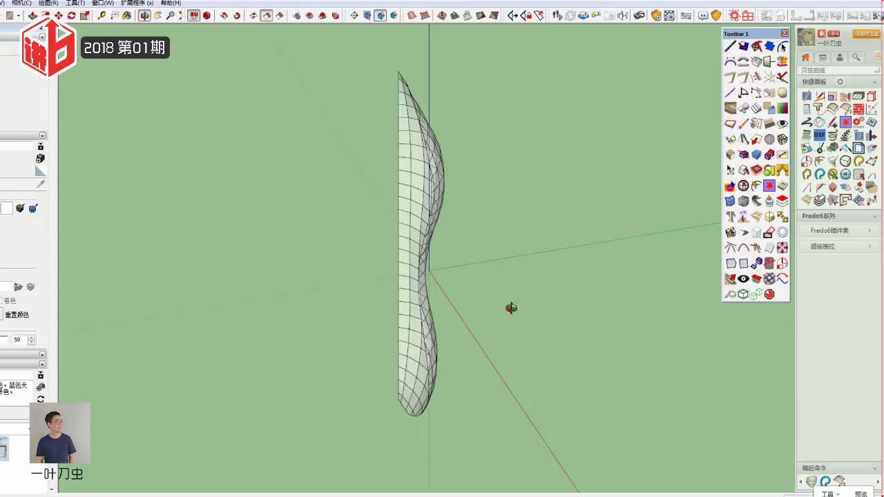
middle_click_drag(508, 310, 446, 180)
left_click(446, 180)
Step: Set the upright surface's material opacity to 100 in the Materials panel
key("b")
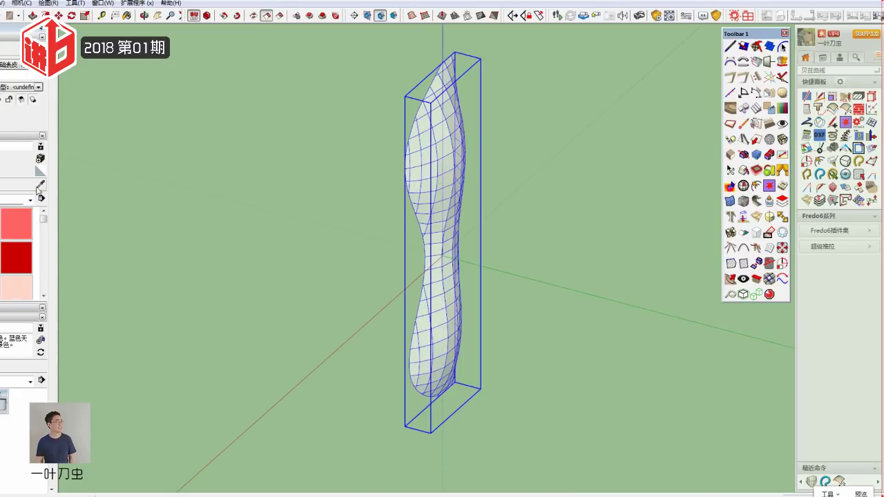
left_click(429, 198)
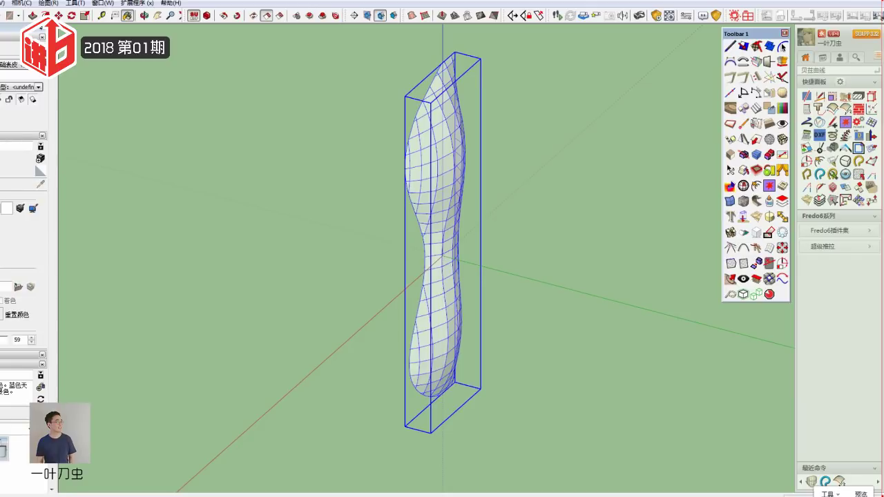
left_click(31, 337)
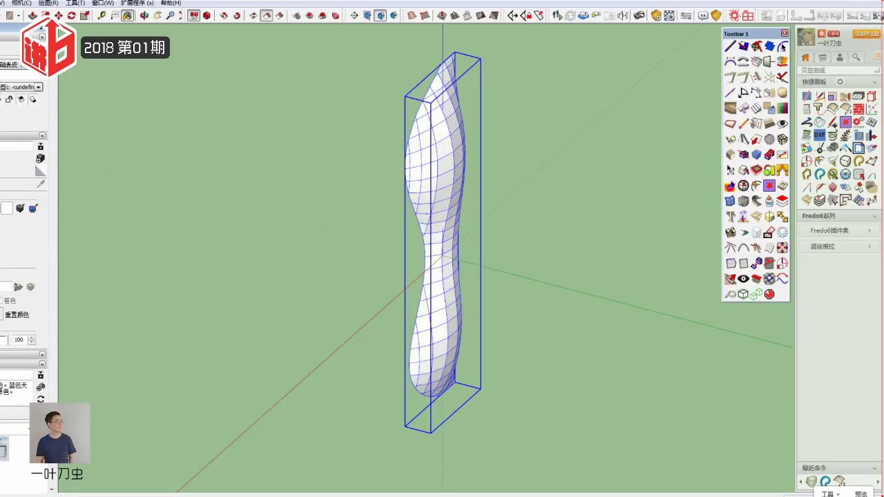
middle_click_drag(306, 153, 359, 148)
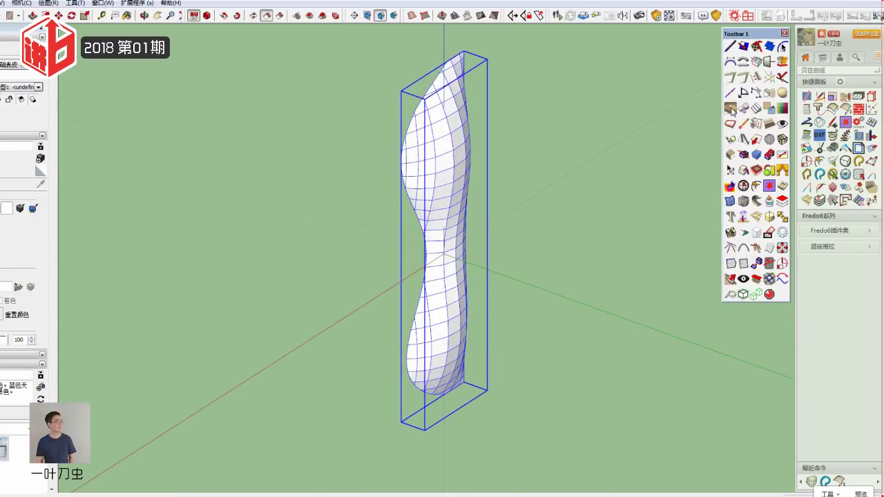
middle_click_drag(465, 241, 445, 189)
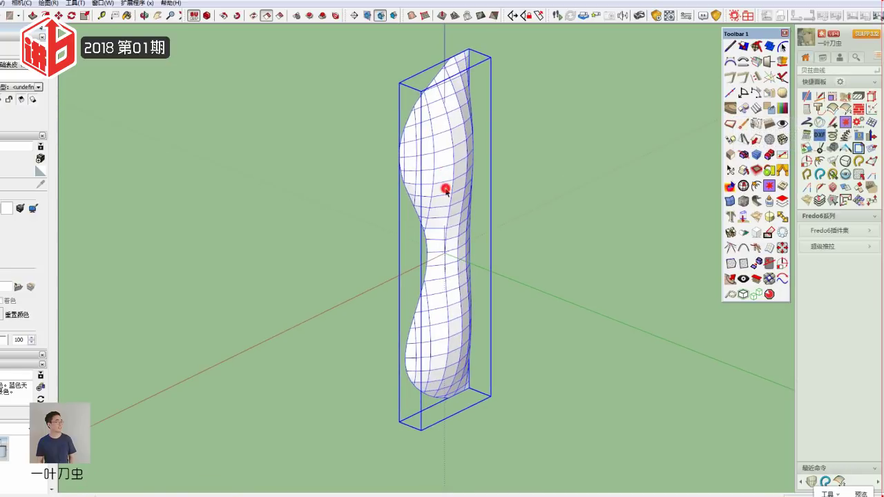
Step: Hide the surface's mesh edges so the upright form appears smooth
double_click(445, 190)
left_click(562, 189)
left_click(454, 181)
scroll(10, 433, "down", 5)
key("Escape")
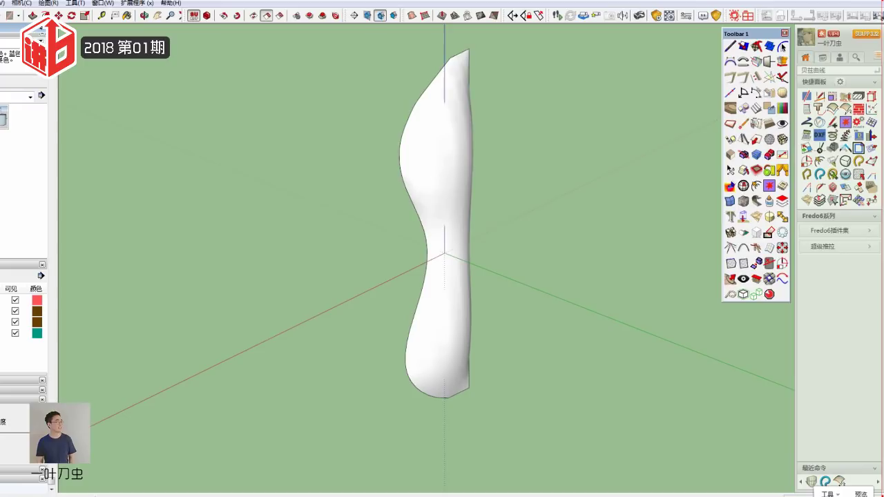
left_click(463, 155)
left_click(465, 226)
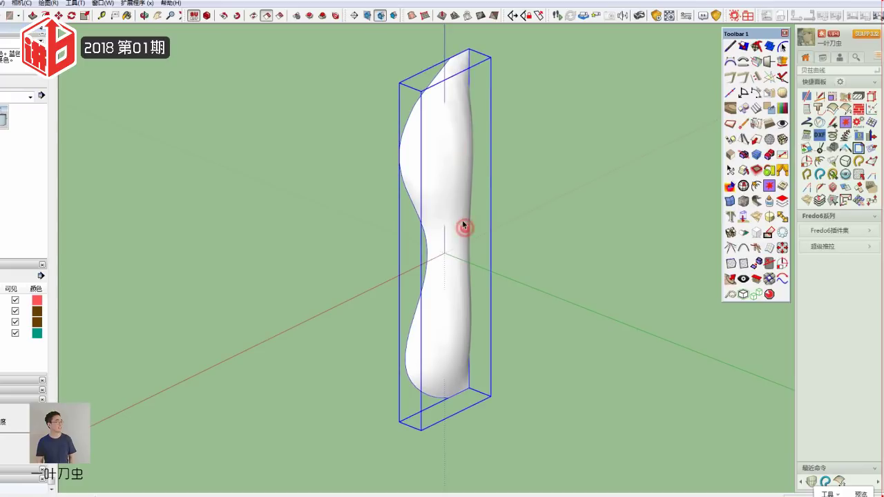
Step: Draw a vertical line from the surface's top corner to its bottom corner
key("l")
left_click(469, 49)
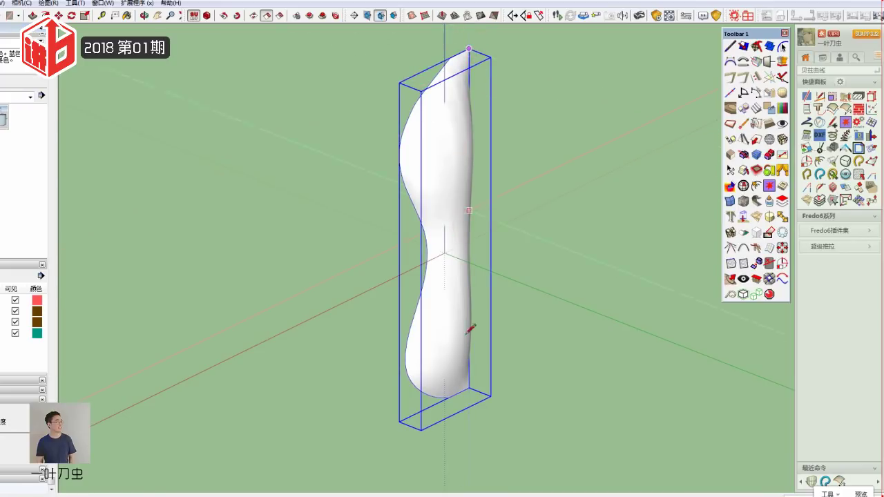
left_click(469, 387)
key("space")
Step: Generate contour lines on the surface with a first spacing value, then remove them
left_click(730, 109)
type("0.1")
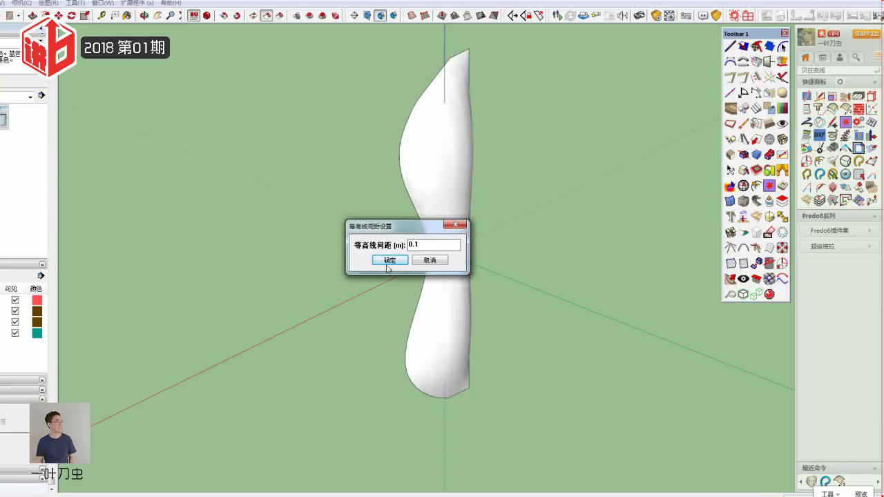
left_click(388, 260)
mouse_move(388, 262)
middle_mouse_down()
mouse_move(193, 280)
mouse_move(515, 275)
middle_mouse_up()
left_click(474, 347)
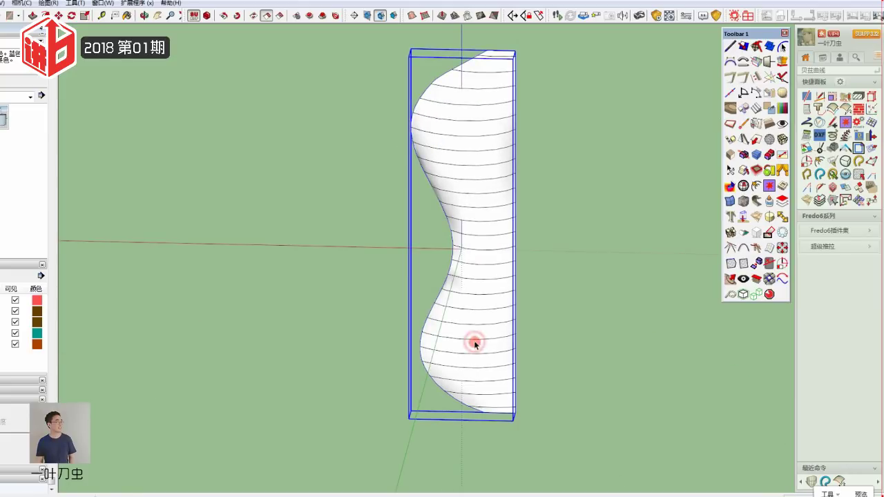
left_click(478, 328)
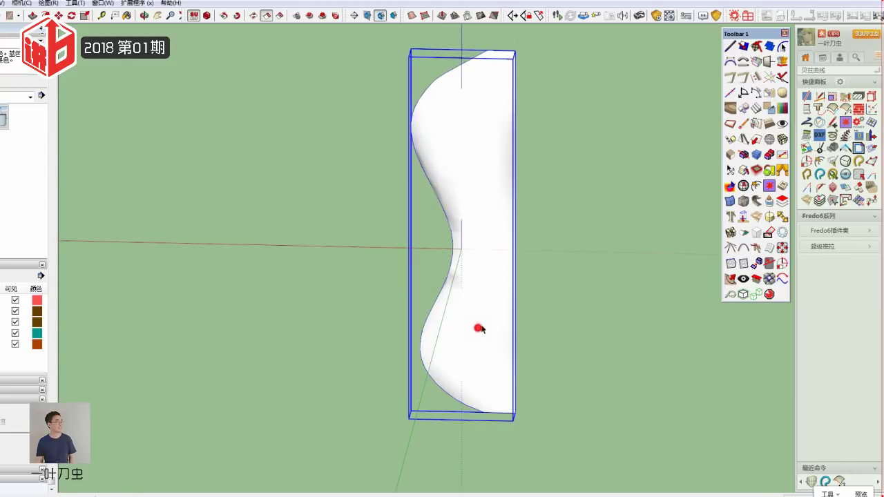
Step: Regenerate the contour lines with a finer spacing and orbit to inspect the result
left_click(730, 92)
left_click(441, 246)
left_click_drag(441, 246, 416, 246)
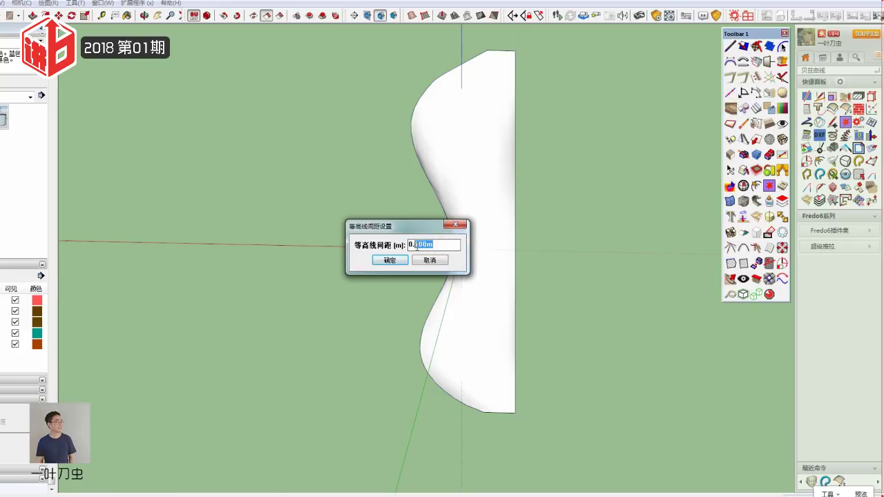
type("0")
left_click(393, 259)
mouse_move(518, 292)
middle_mouse_down()
mouse_move(793, 349)
mouse_move(505, 353)
mouse_move(456, 369)
mouse_move(529, 350)
mouse_move(488, 169)
middle_mouse_up()
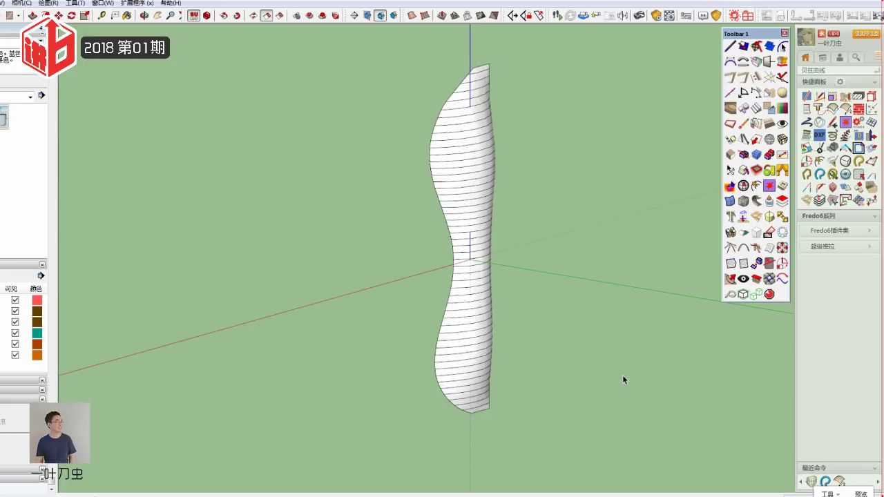
mouse_move(578, 322)
middle_mouse_down()
mouse_move(339, 361)
mouse_move(462, 412)
middle_mouse_up()
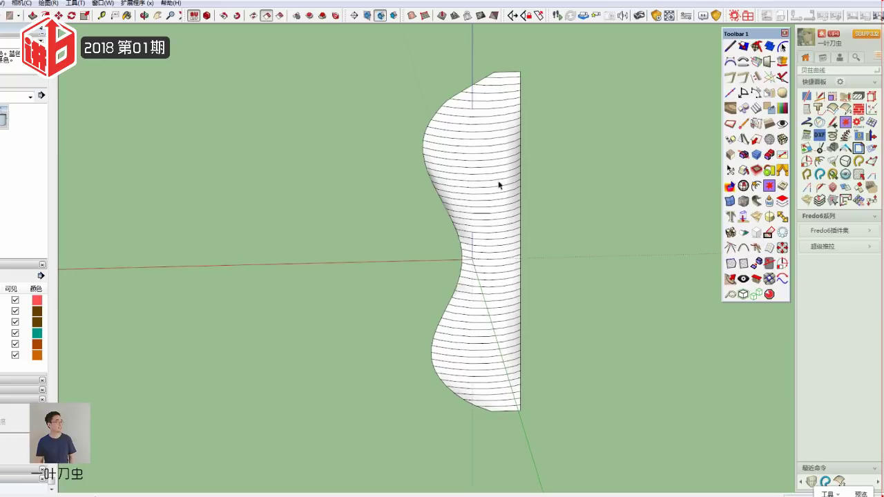
scroll(516, 280, "up", 3)
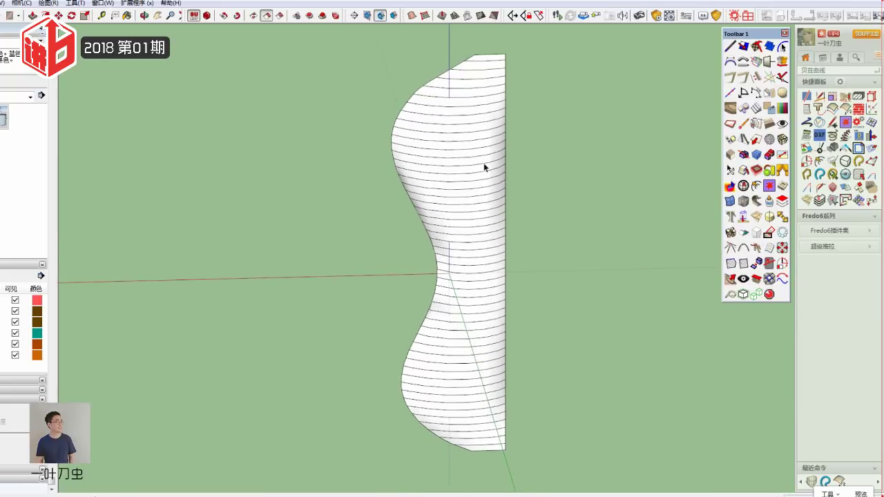
Step: Move the arc group off to the right of the white shape
left_click(474, 168)
key("m")
left_click(474, 167)
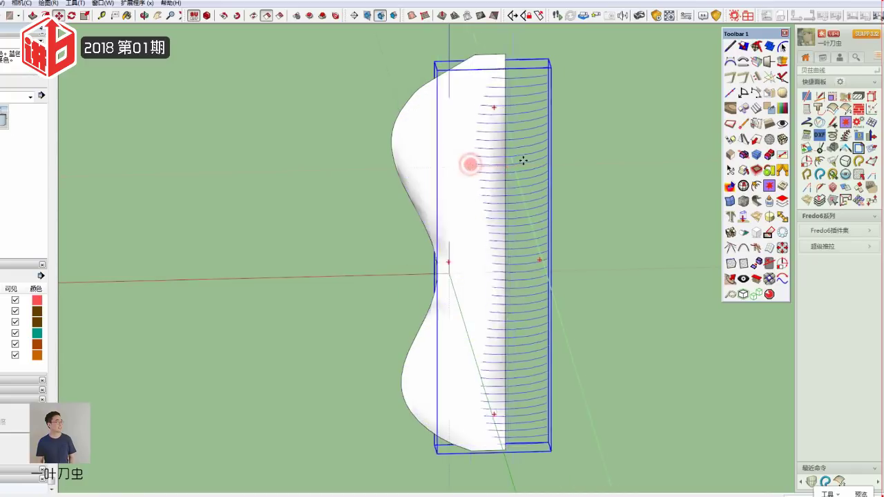
left_click(633, 166)
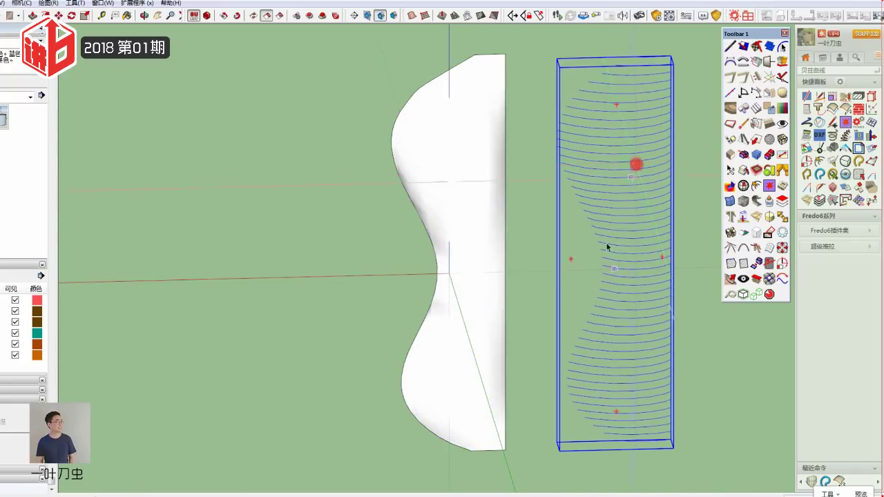
middle_click_drag(607, 246, 524, 297, "shift")
Step: Open the arc group and select its arcs with selection boxes to inspect them
double_click(449, 263)
left_click(451, 266)
scroll(432, 332, "down", 3)
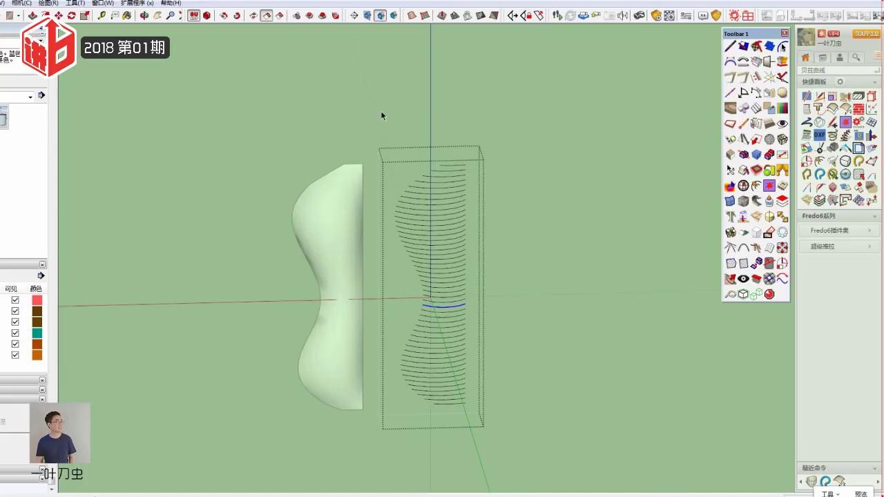
key("ctrl+a")
mouse_move(377, 112)
middle_mouse_down()
mouse_move(807, 339)
mouse_move(635, 338)
mouse_move(499, 465)
middle_mouse_up()
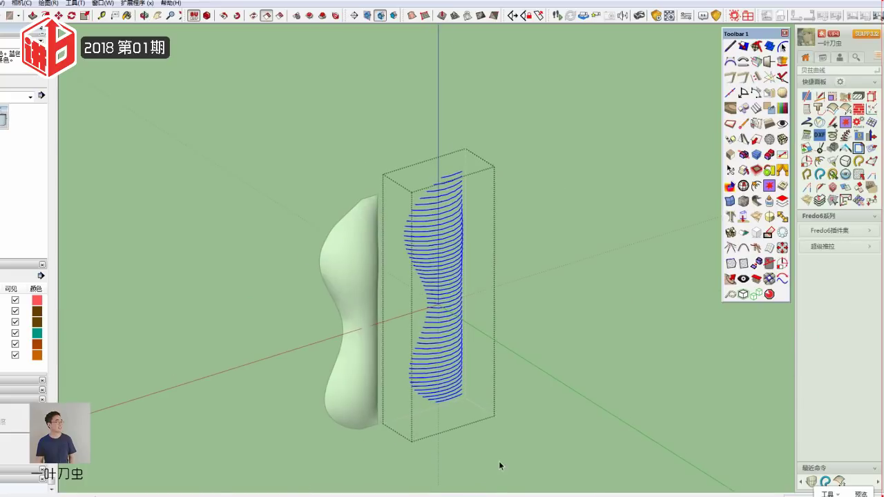
scroll(442, 201, "up", 3)
scroll(420, 217, "up", 3)
scroll(420, 216, "up", 1)
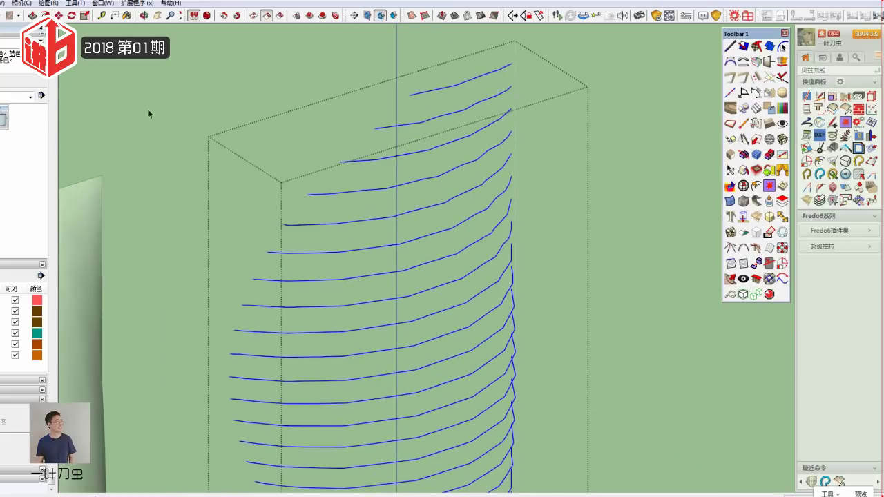
left_click(327, 193)
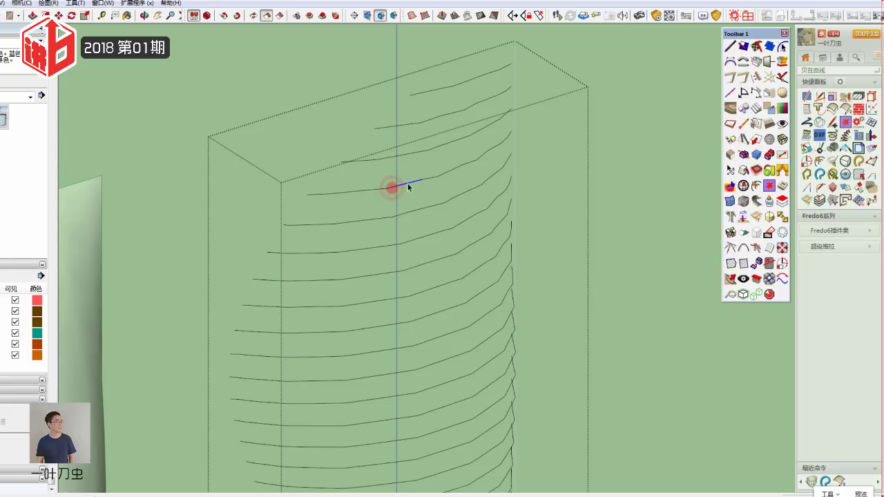
scroll(385, 192, "up", 2)
left_click(359, 191)
scroll(364, 197, "up", 1)
scroll(364, 197, "up", 1)
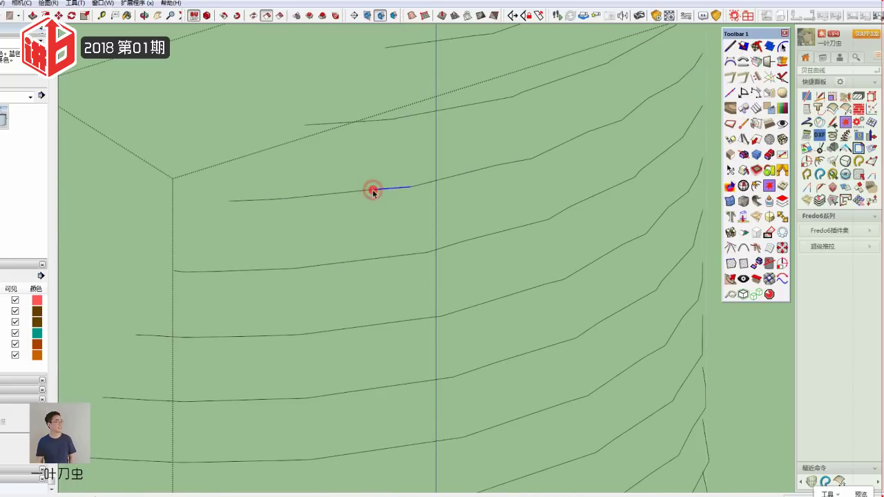
left_click_drag(336, 159, 399, 211)
mouse_move(355, 160)
left_mouse_down()
mouse_move(414, 240)
mouse_move(387, 203)
left_mouse_up()
scroll(414, 245, "down", 1)
scroll(449, 236, "down", 3)
scroll(476, 226, "down", 2)
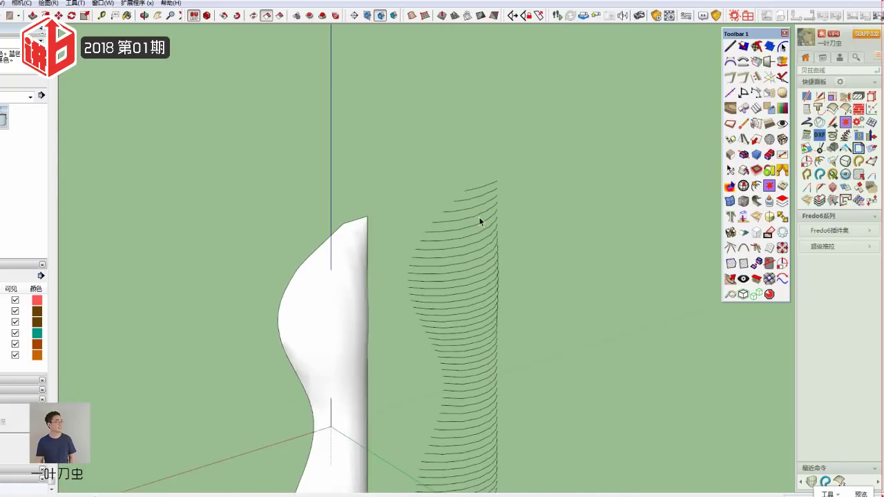
scroll(479, 221, "down", 1)
scroll(479, 221, "down", 2)
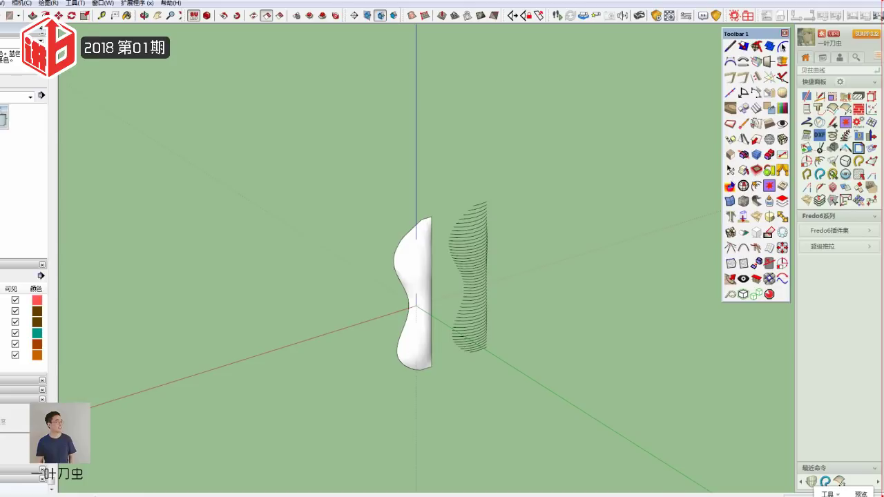
Step: Start a new model without saving and switch to the Bargua issue 9 PDF
left_click(7, 3)
left_click(20, 14)
left_click(418, 278)
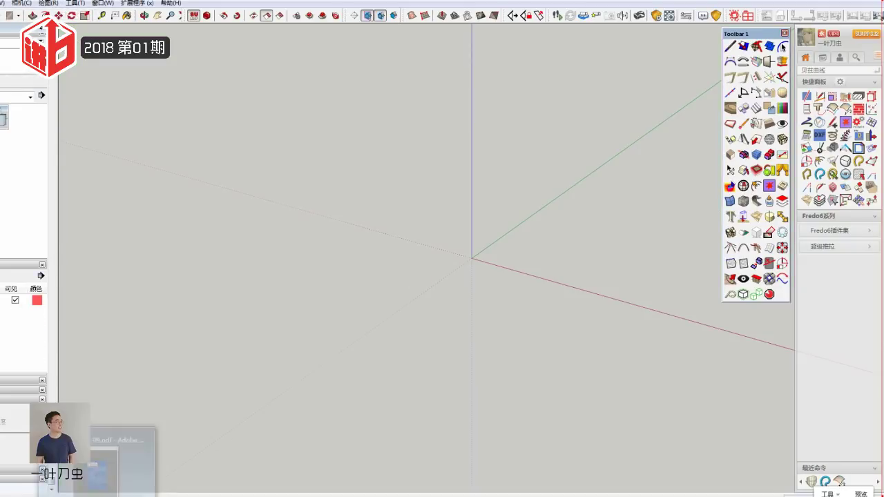
left_click(124, 461)
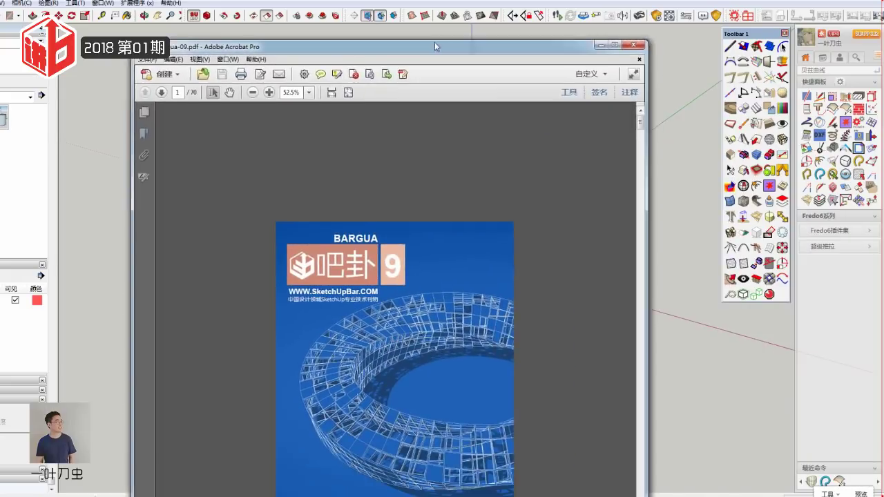
Step: Maximize the Bargua 9 cover showing the grid ring, then close Acrobat
left_click(600, 42)
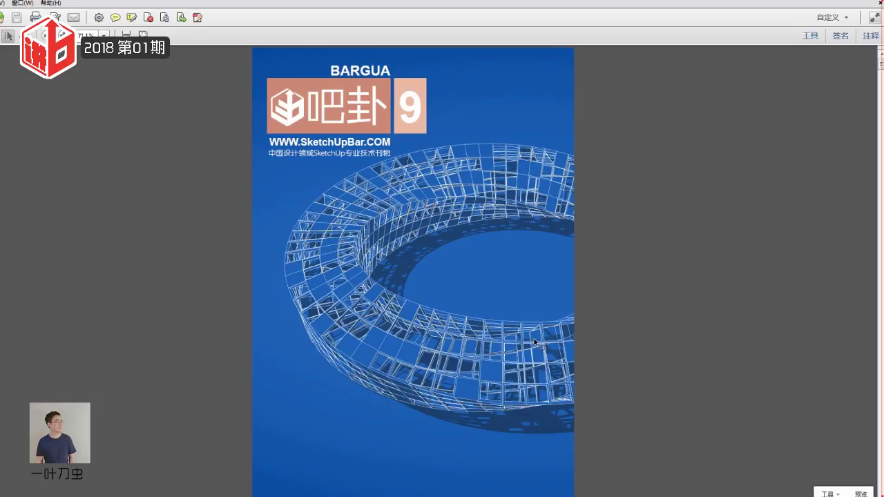
left_click(880, 2)
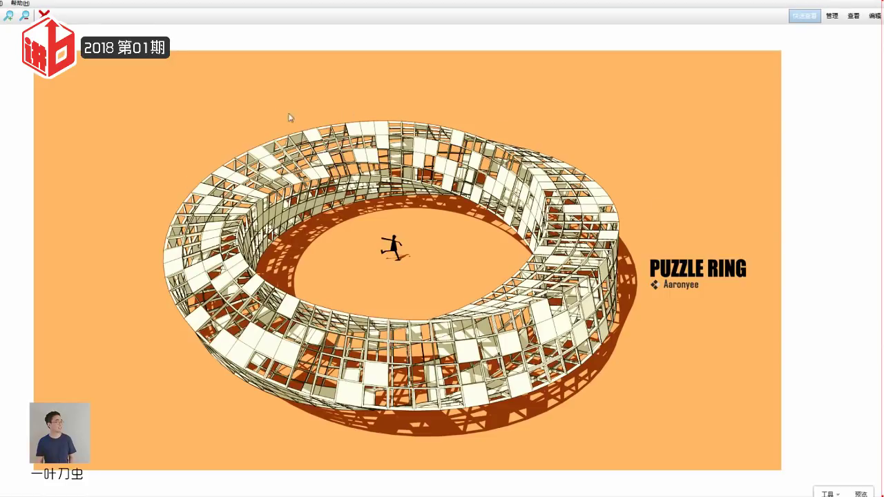
Step: Close the Puzzle Ring image and open the prepared grid-box model
left_click(872, 4)
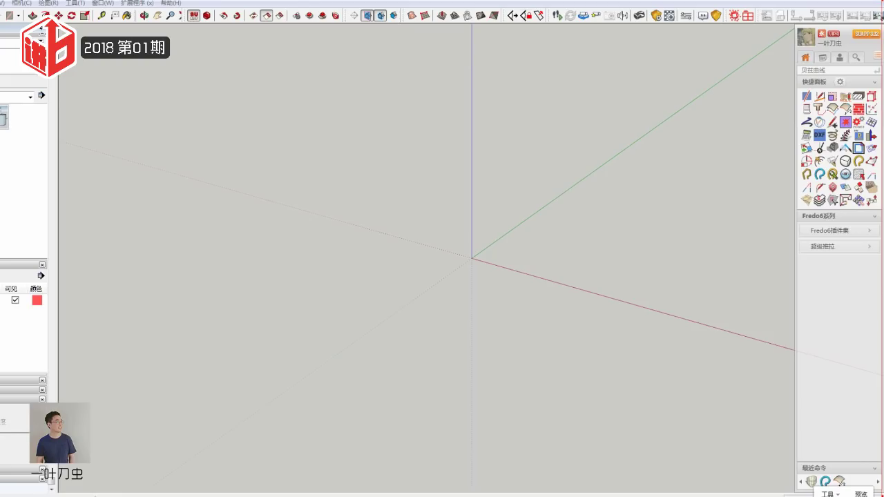
key("alt+f")
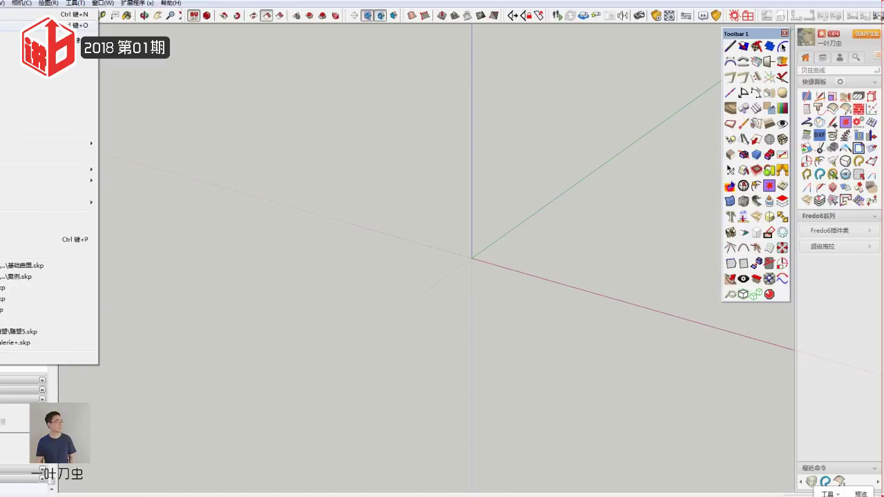
key("Escape")
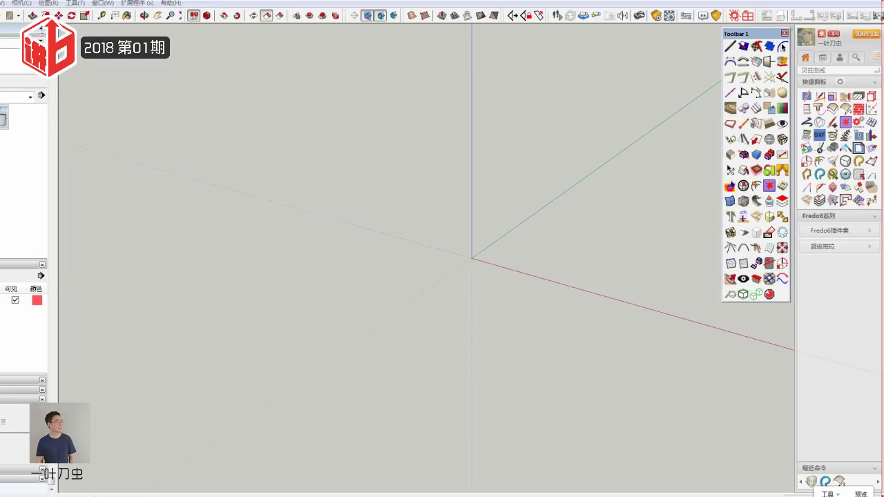
key("Return")
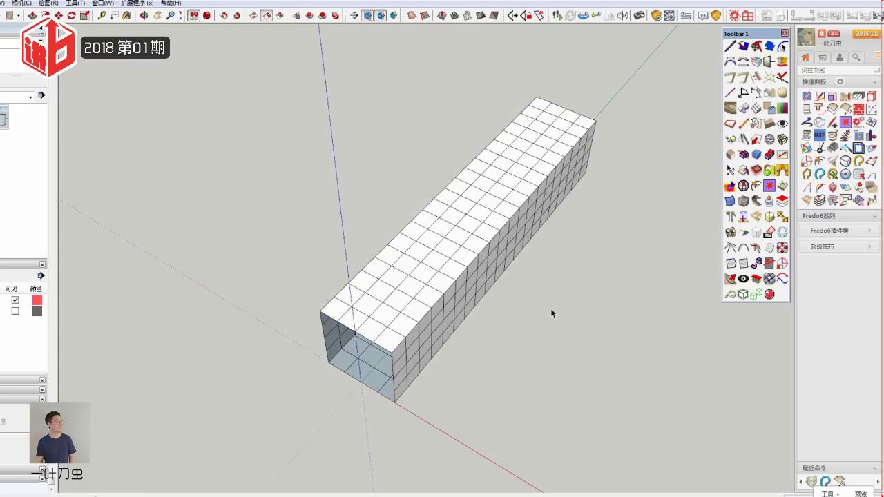
triple_click(391, 337)
scroll(391, 335, "up", 5)
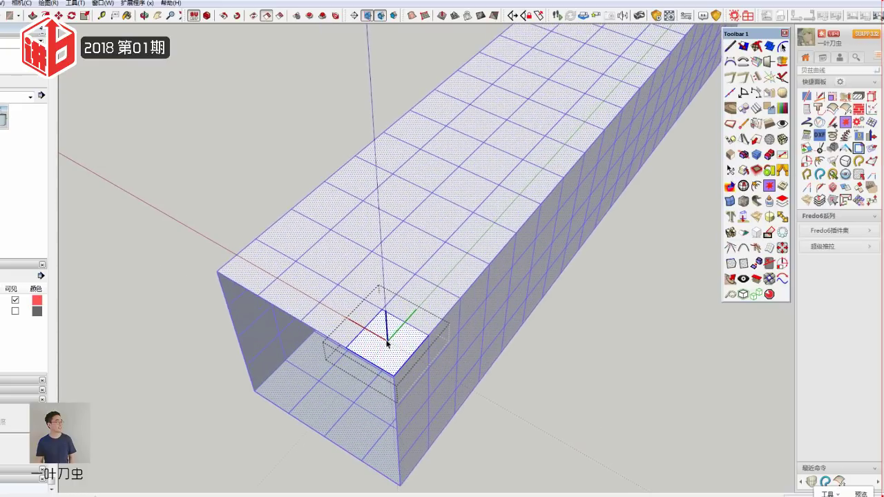
left_click(526, 381)
triple_click(380, 341)
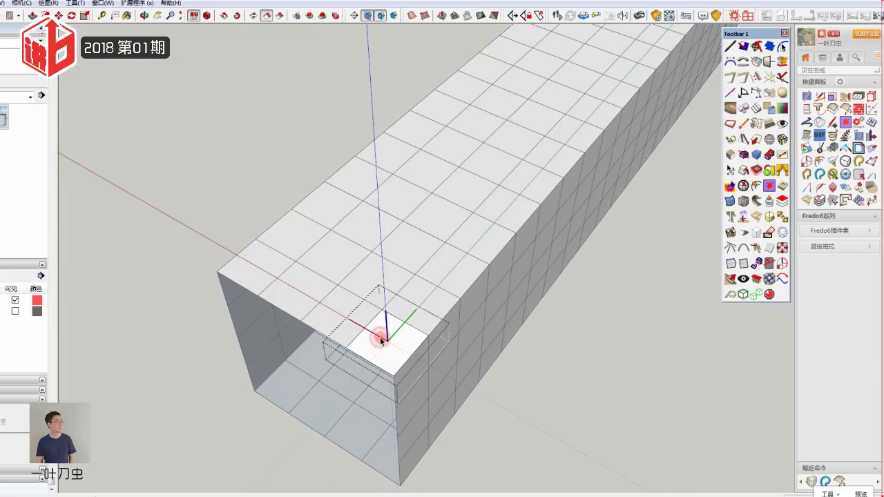
left_click(361, 310)
triple_click(361, 311)
left_click(526, 355)
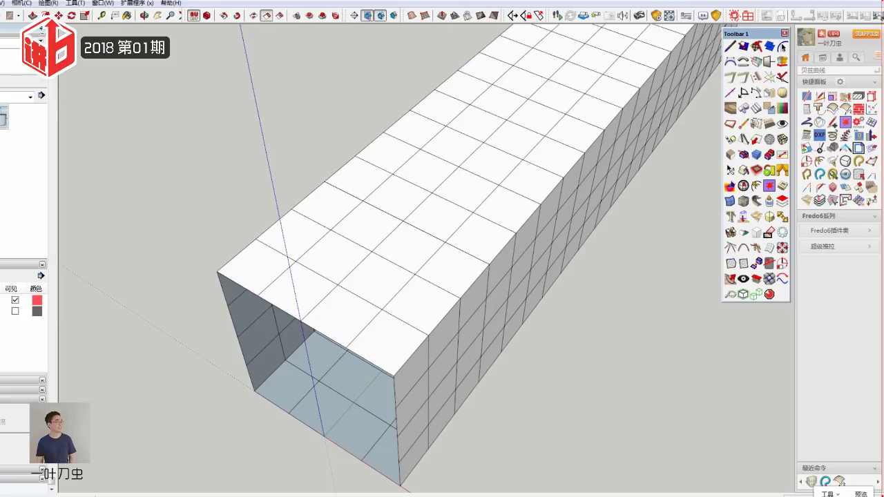
triple_click(340, 342)
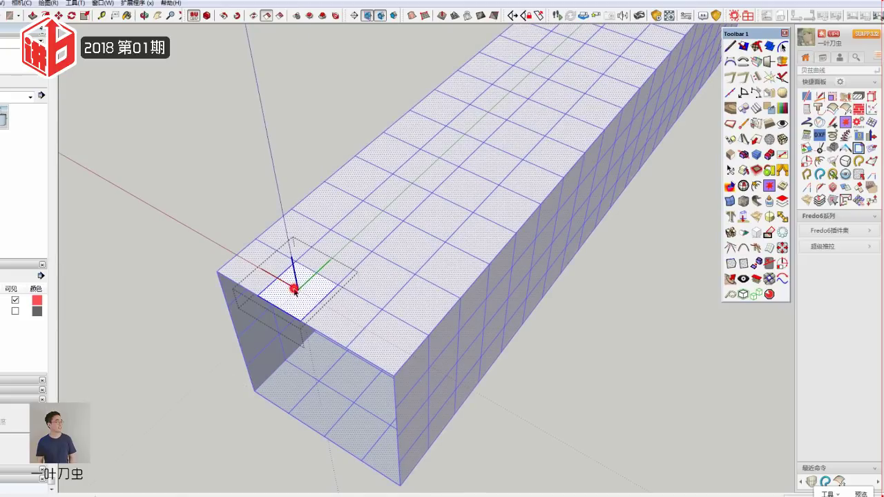
scroll(290, 291, "down", 2)
left_click(263, 274)
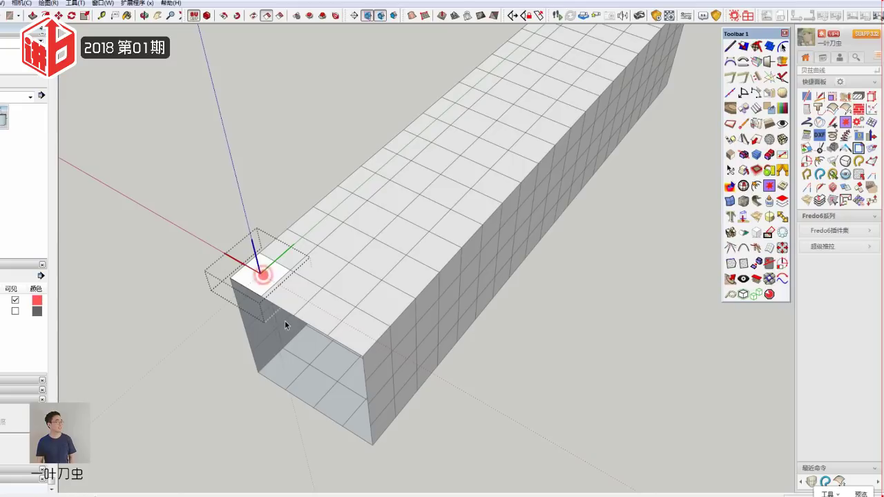
mouse_move(218, 212)
middle_mouse_down()
mouse_move(308, 373)
mouse_move(341, 347)
mouse_move(369, 249)
middle_mouse_up()
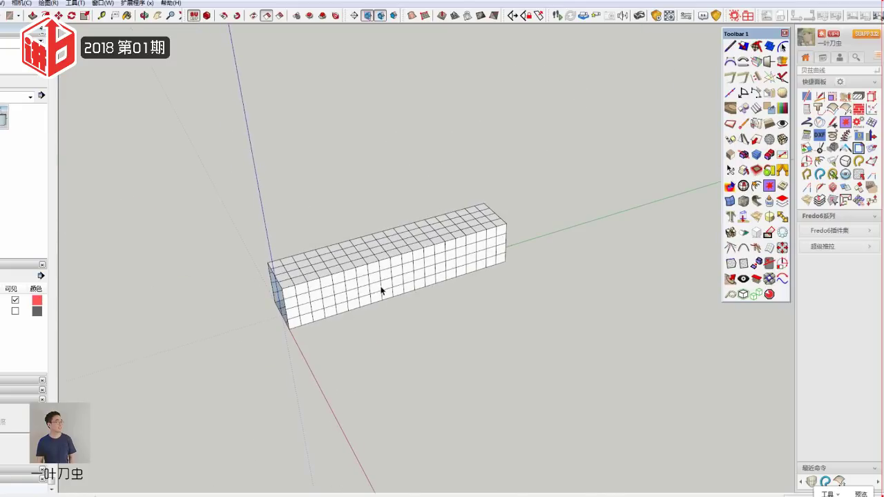
mouse_move(383, 281)
middle_mouse_down()
mouse_move(460, 305)
mouse_move(390, 283)
middle_mouse_up()
left_click_drag(343, 196, 463, 400)
Step: Copy the grid box with Move and place the copy right of the original
scroll(436, 379, "up", 2)
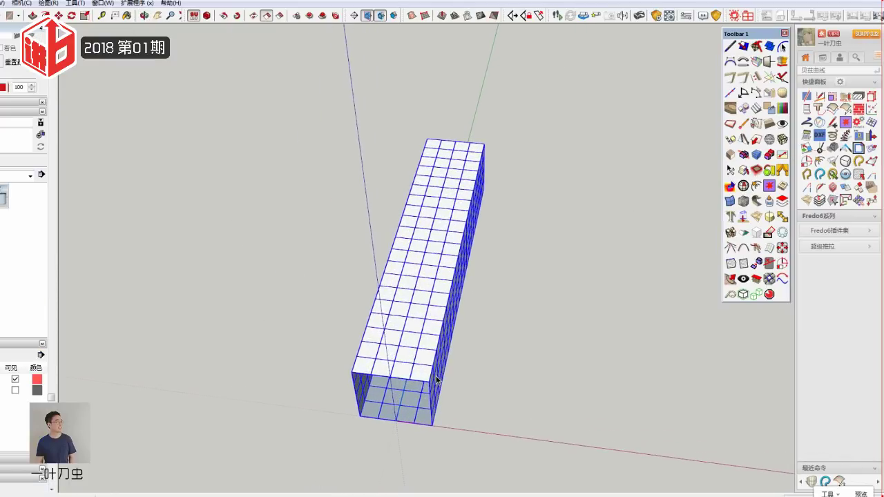
key("m")
left_click(365, 418)
key("ctrl")
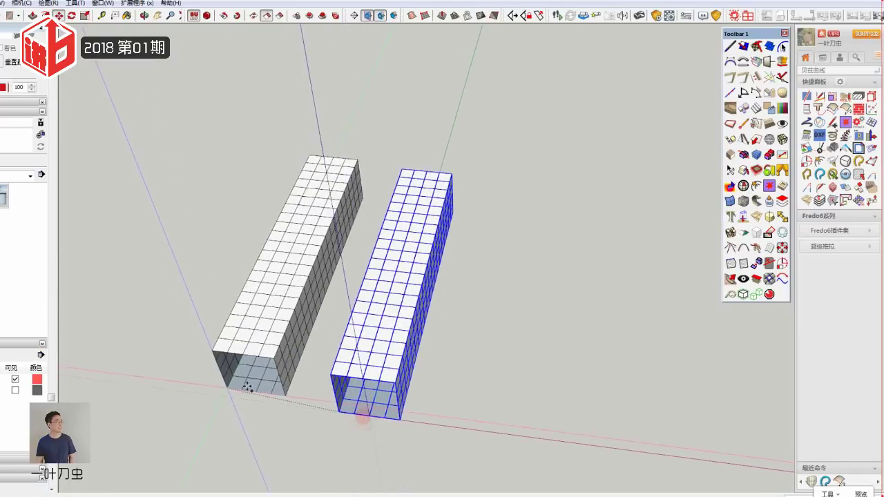
left_click(466, 422)
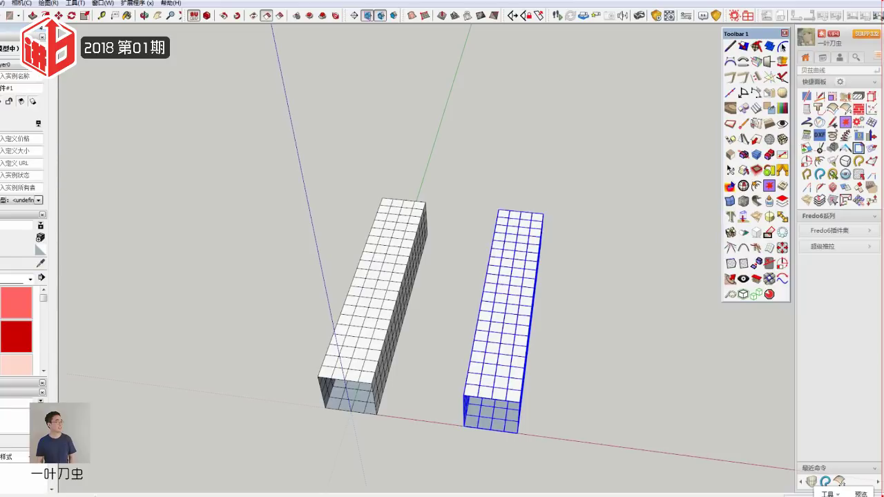
Step: Move the copy farther along the red axis, then select both boxes
middle_click_drag(489, 347, 483, 325)
left_click_drag(461, 221, 592, 438)
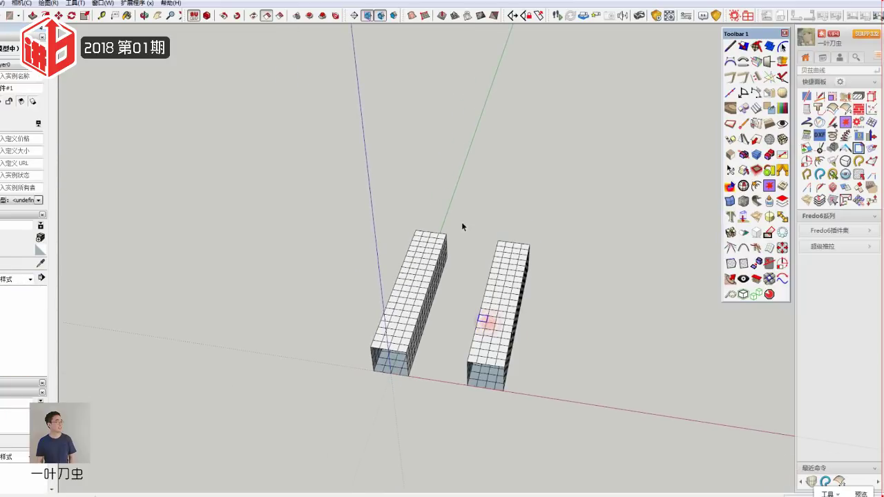
middle_click_drag(591, 438, 533, 296)
left_click_drag(469, 200, 627, 446)
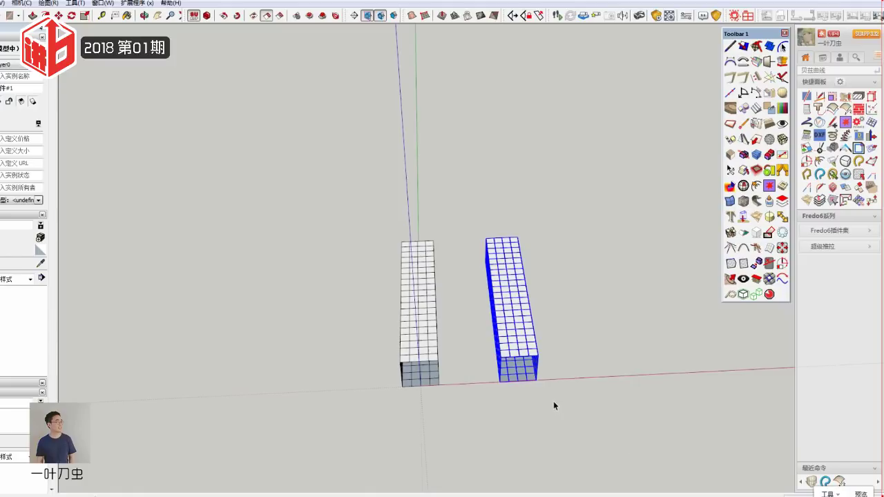
middle_click_drag(553, 404, 493, 376)
left_click_drag(493, 376, 564, 373)
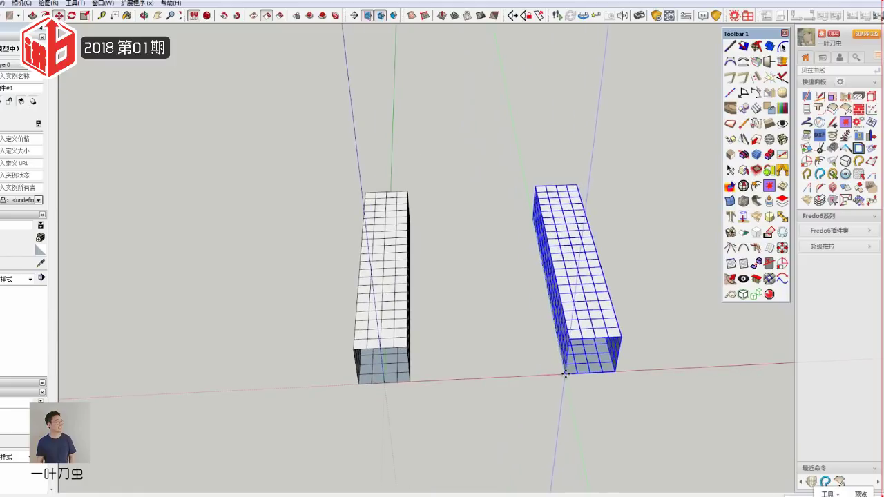
middle_click_drag(414, 320, 355, 315)
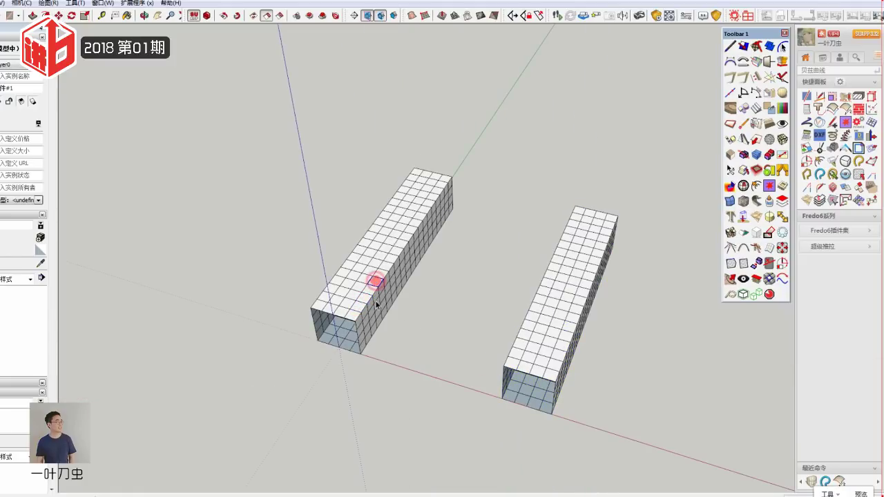
scroll(514, 358, "up", 5)
key("ctrl+a")
scroll(514, 359, "down", 3)
scroll(514, 359, "down", 2)
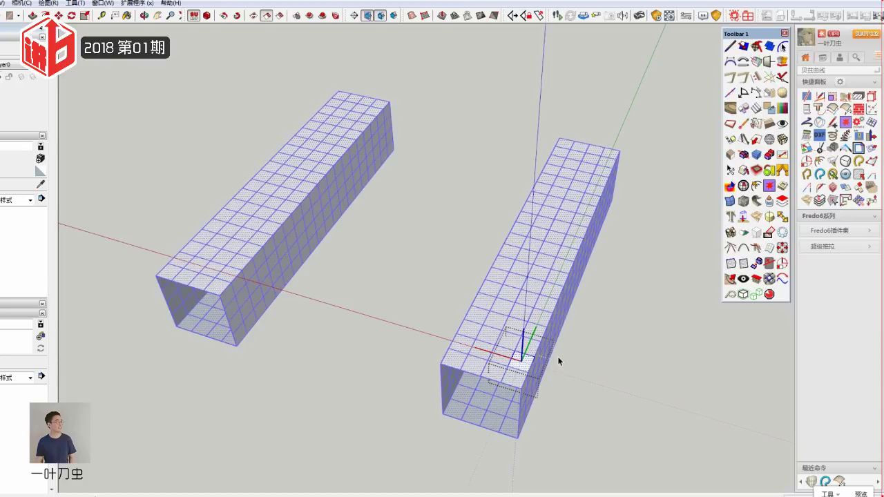
Step: Enter the right box's component and select a grid face at its front corner
left_click(572, 339)
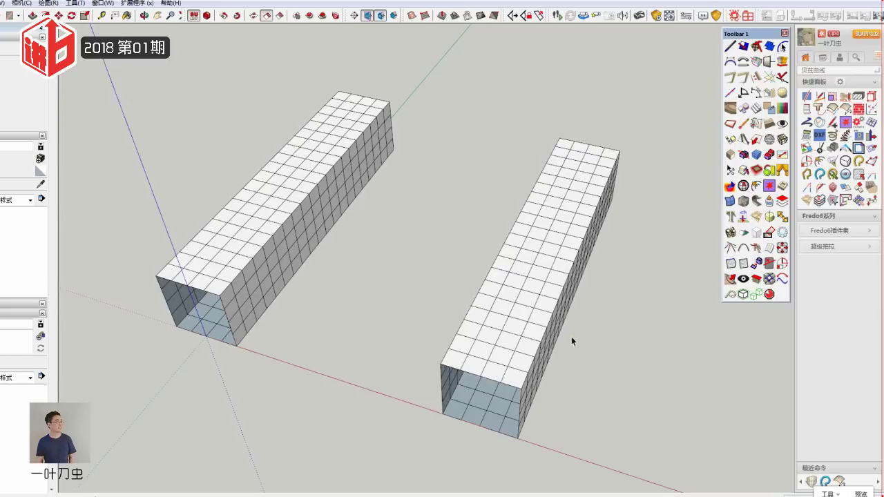
double_click(494, 372)
left_click(483, 364)
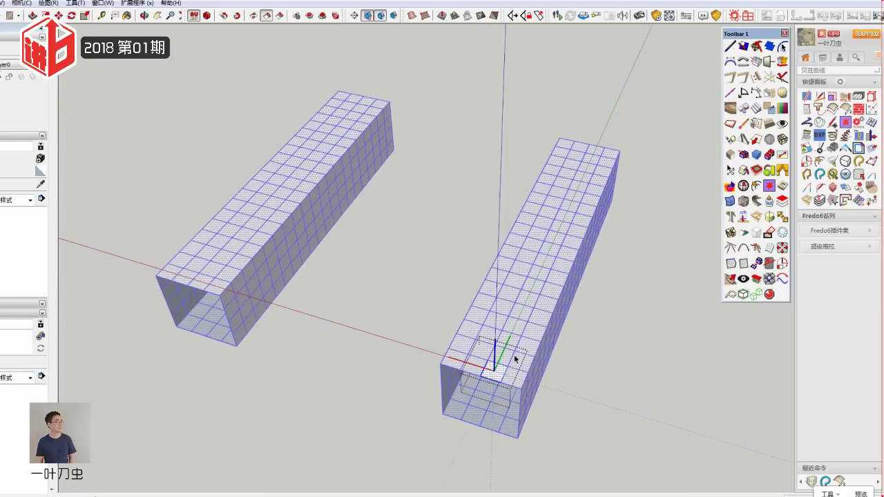
middle_click_drag(509, 359, 487, 169)
left_click_drag(422, 65, 708, 475)
middle_click_drag(643, 428, 557, 402)
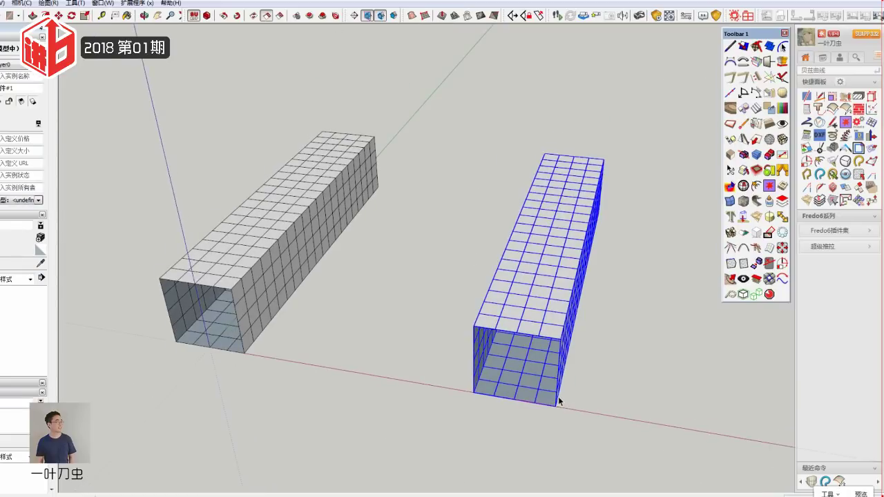
middle_click_drag(537, 339, 543, 330)
double_click(528, 337)
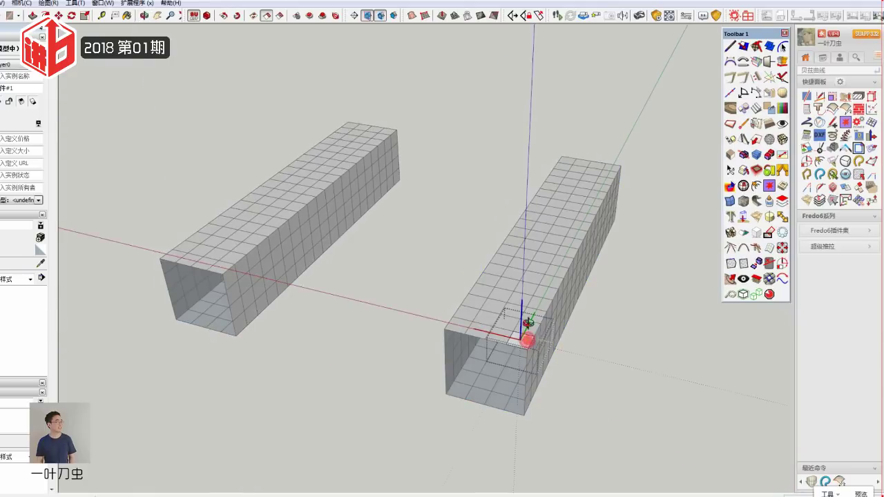
scroll(526, 335, "up", 3)
scroll(497, 411, "up", 3)
left_click(494, 415)
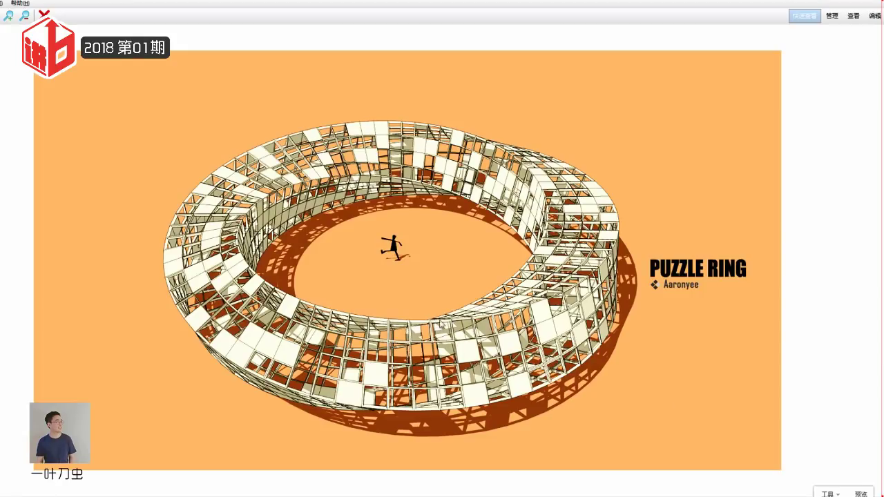
left_click(869, 2)
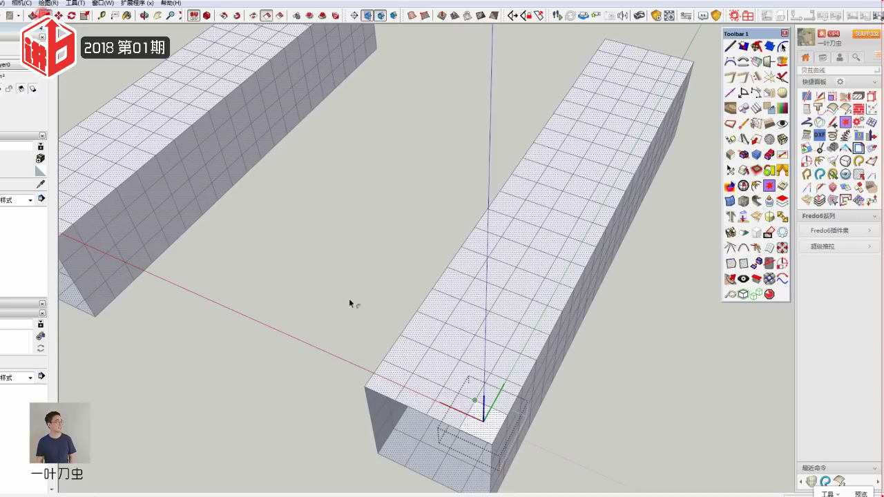
scroll(487, 415, "up", 3)
Step: Offset the selected face inward so every grid square gets a narrow inset frame
left_click(468, 399)
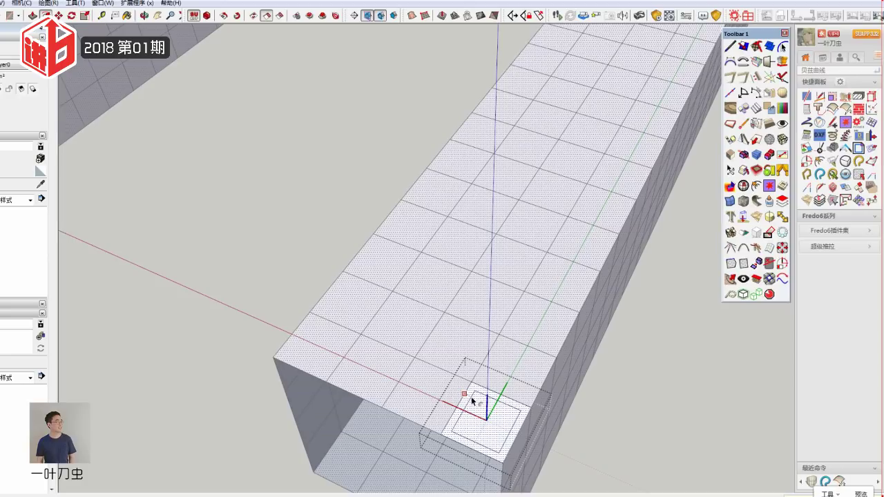
left_click(473, 400)
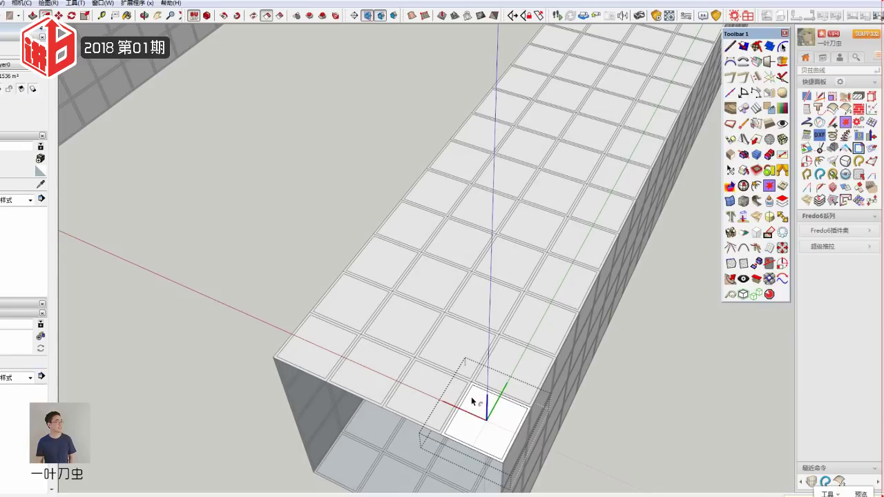
scroll(450, 389, "down", 5)
mouse_move(329, 250)
middle_mouse_down()
mouse_move(442, 300)
mouse_move(474, 248)
middle_mouse_up()
Step: Make the right grid box a unique component via its right-click menu
left_click(518, 270)
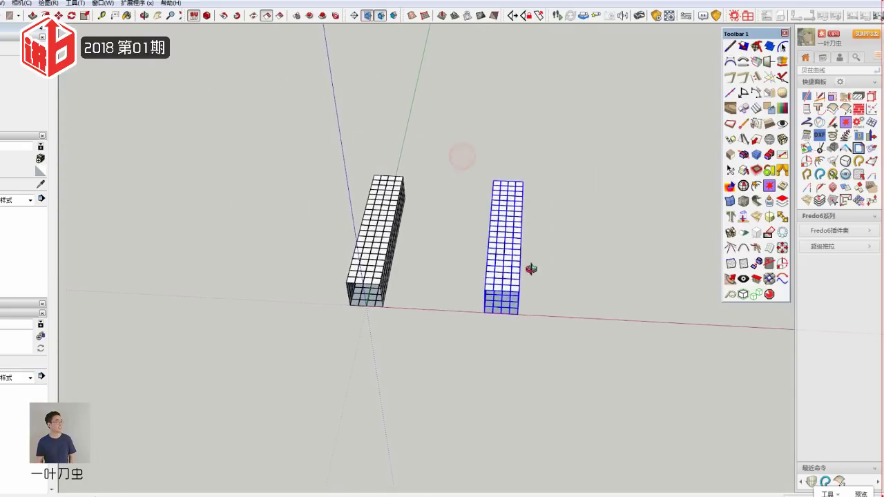
middle_click_drag(529, 272, 486, 255)
right_click(492, 265)
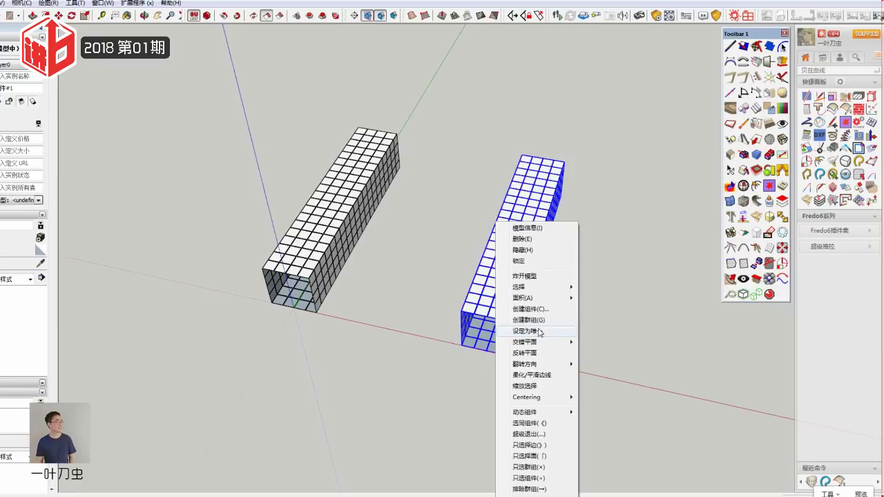
left_click(536, 333)
scroll(312, 281, "up", 3)
scroll(293, 263, "down", 2)
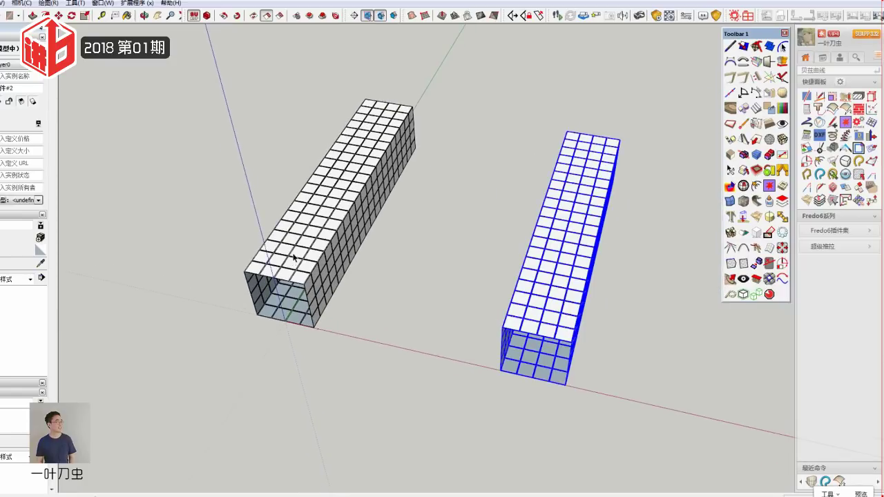
middle_click_drag(294, 257, 211, 212, "shift")
scroll(497, 309, "up", 2)
scroll(511, 141, "down", 1)
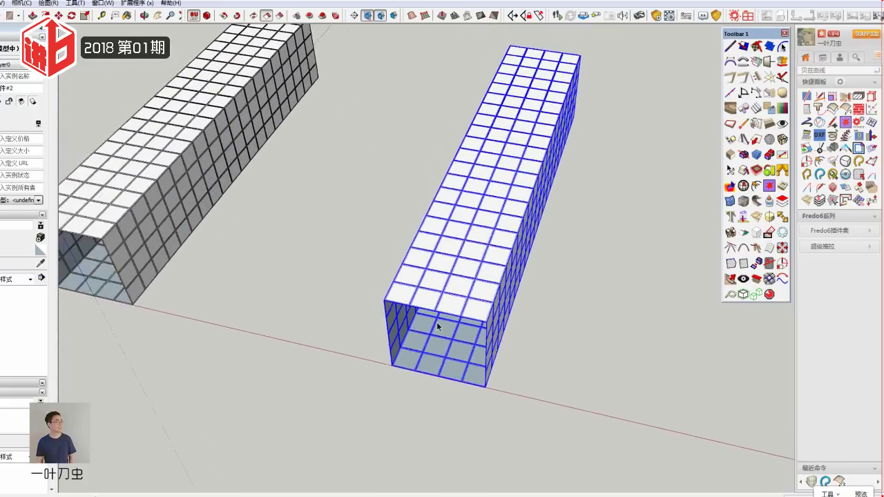
scroll(511, 140, "down", 1)
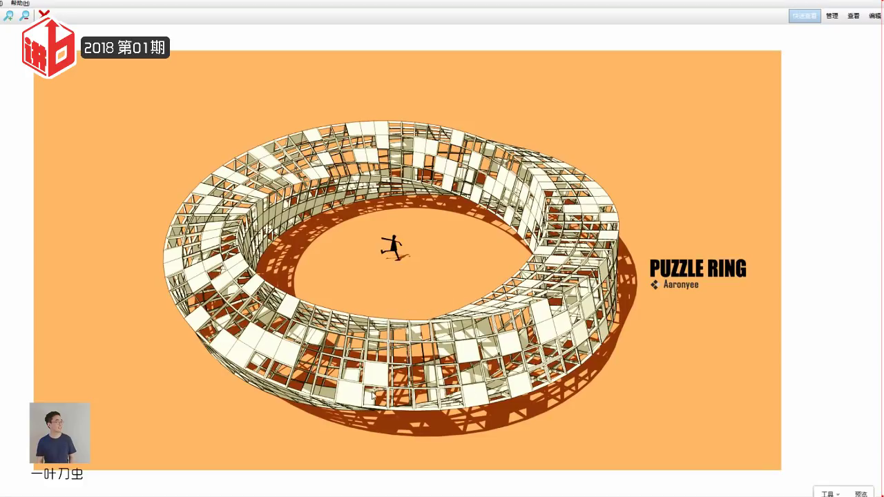
Step: Randomly select 50% of the right box's tiles with Random Selection
left_click(872, 3)
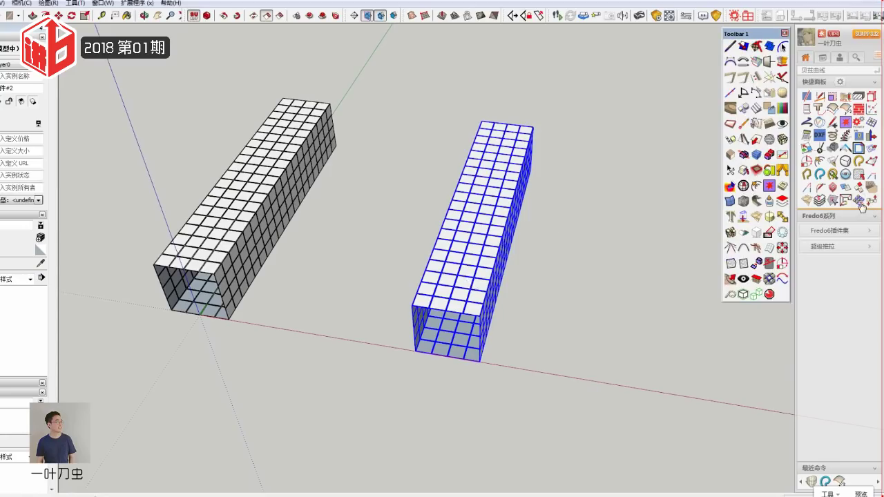
left_click(860, 201)
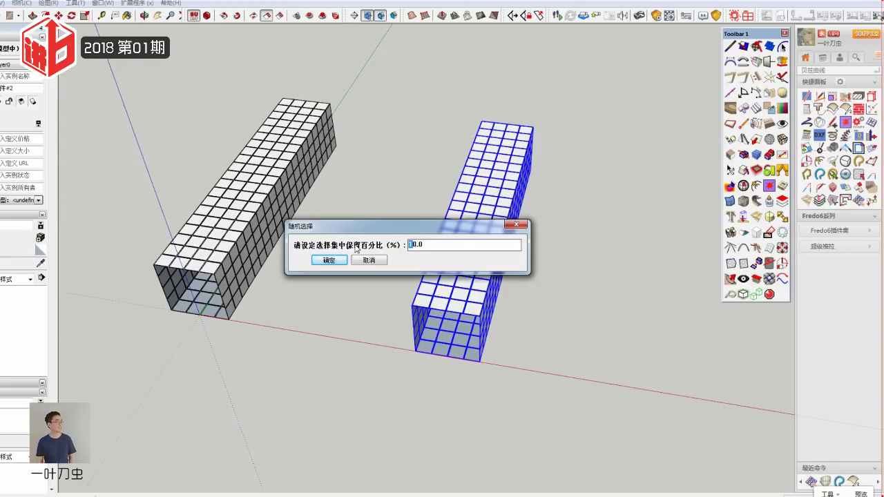
type("5")
left_click(328, 260)
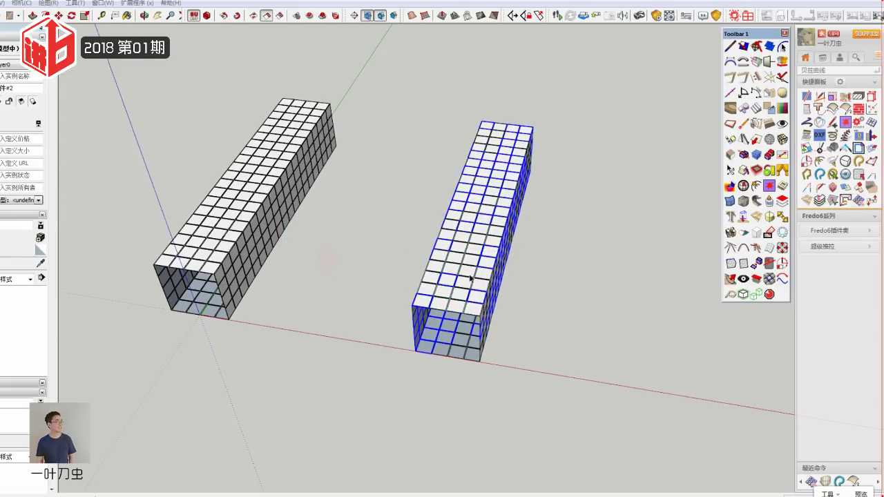
middle_click_drag(471, 280, 470, 252)
scroll(470, 252, "up", 3)
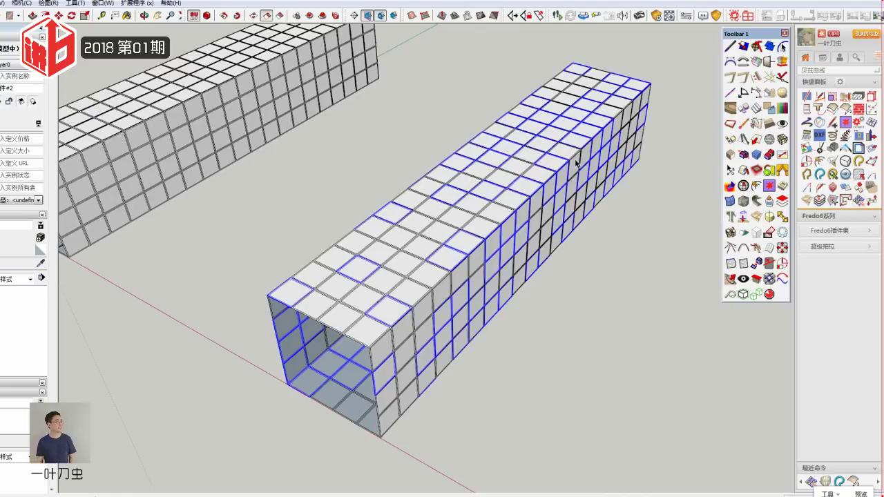
Step: Make the selected tiles unique and paint them dark red
right_click(386, 308)
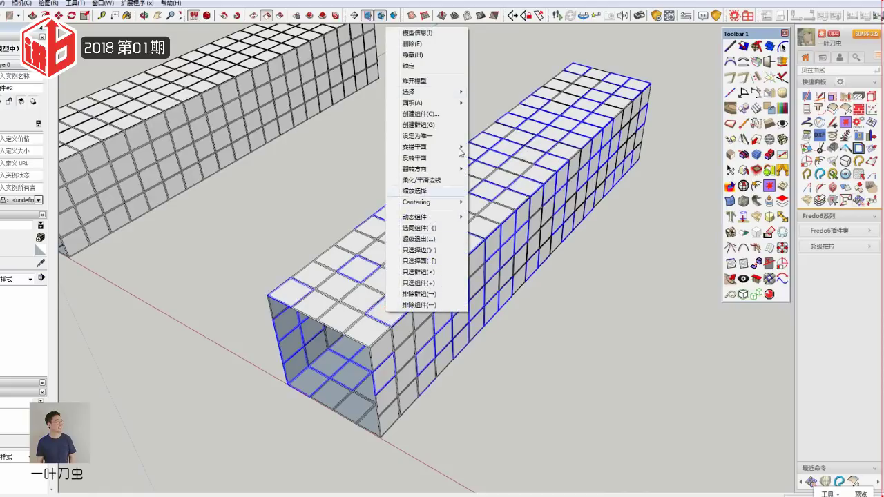
left_click(427, 137)
double_click(399, 316)
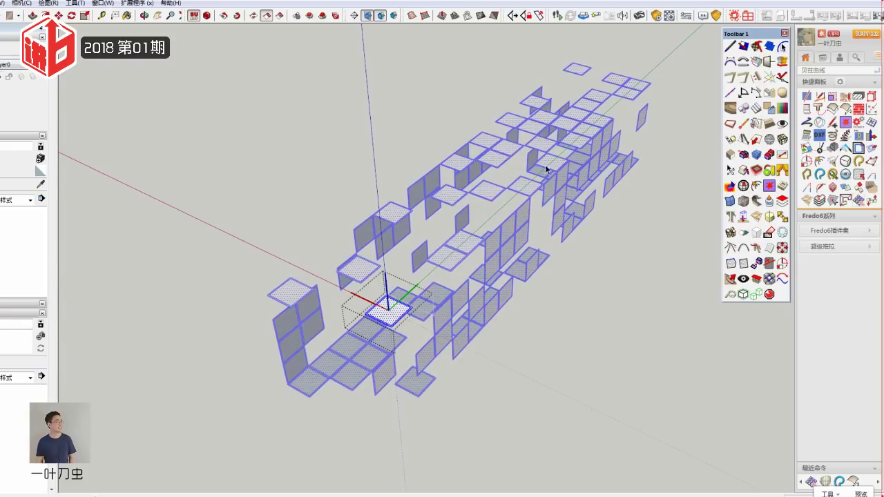
middle_click_drag(391, 306, 445, 146)
mouse_move(508, 226)
middle_mouse_down()
mouse_move(424, 361)
mouse_move(450, 351)
middle_mouse_up()
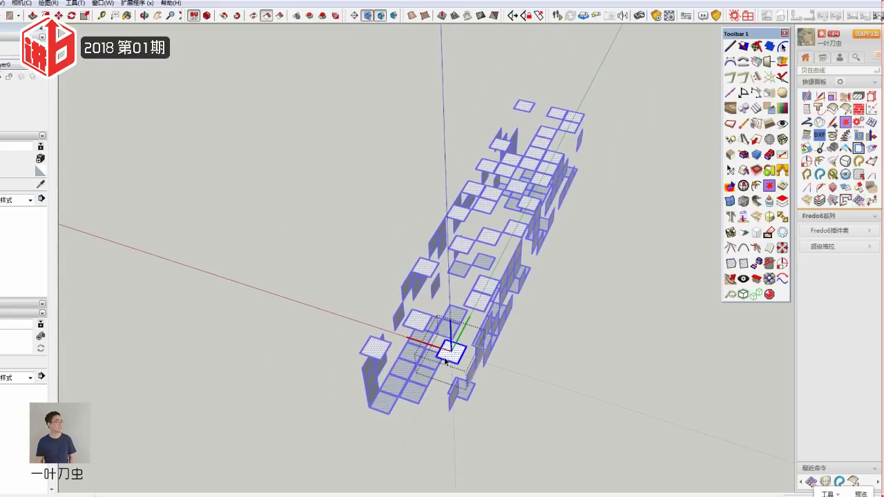
left_click(451, 351)
key("b")
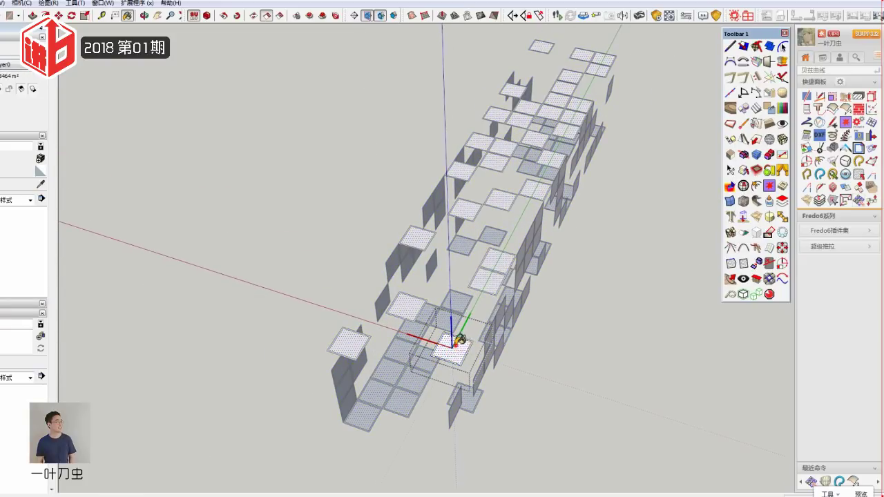
left_click(455, 343)
key("space")
left_click(579, 381)
Step: Paint the remaining tiles orange
double_click(460, 348)
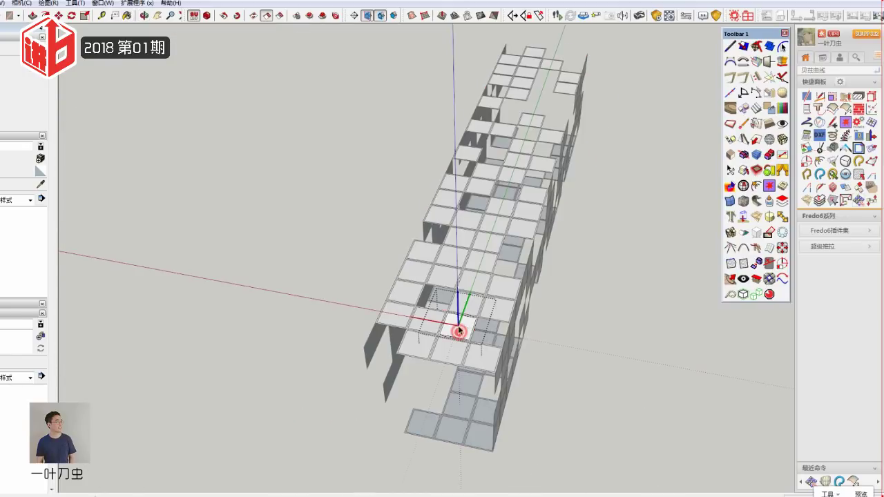
key("b")
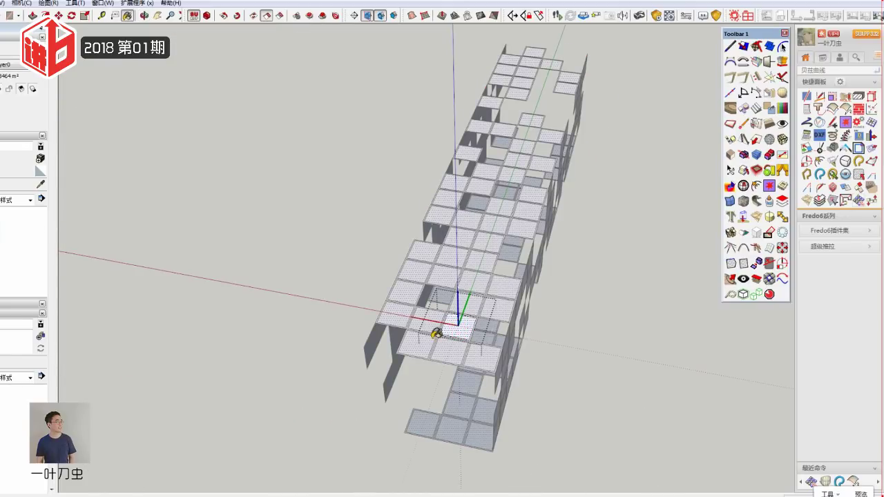
left_click(459, 326)
key("space")
left_click(577, 328)
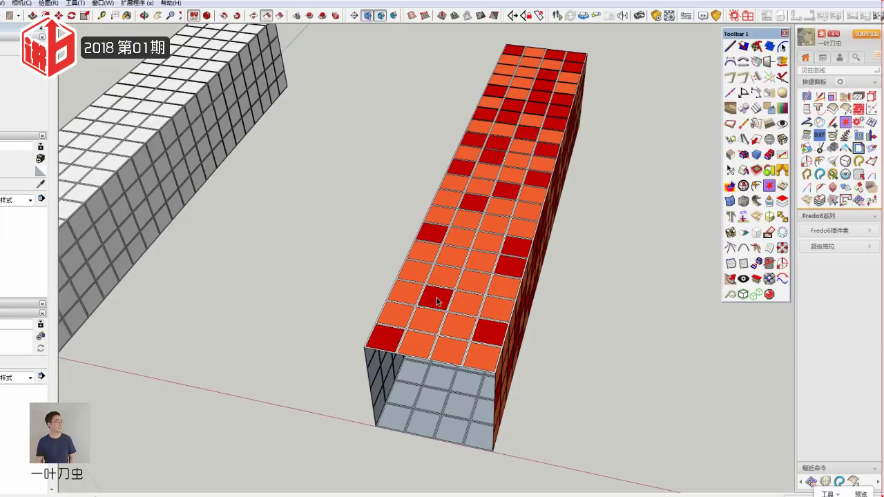
scroll(436, 301, "up", 2)
scroll(441, 311, "up", 2)
scroll(462, 339, "up", 3)
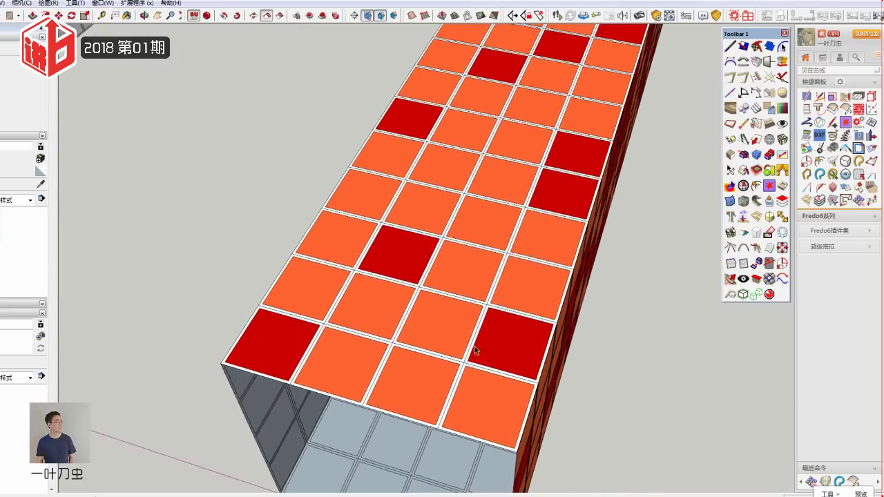
scroll(490, 342, "up", 2)
scroll(505, 331, "up", 2)
scroll(456, 304, "up", 2)
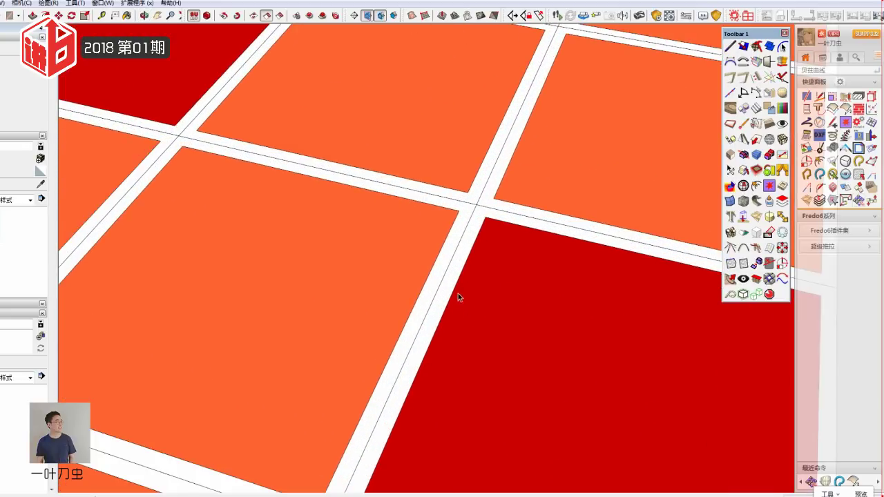
scroll(458, 293, "down", 2)
scroll(455, 296, "down", 2)
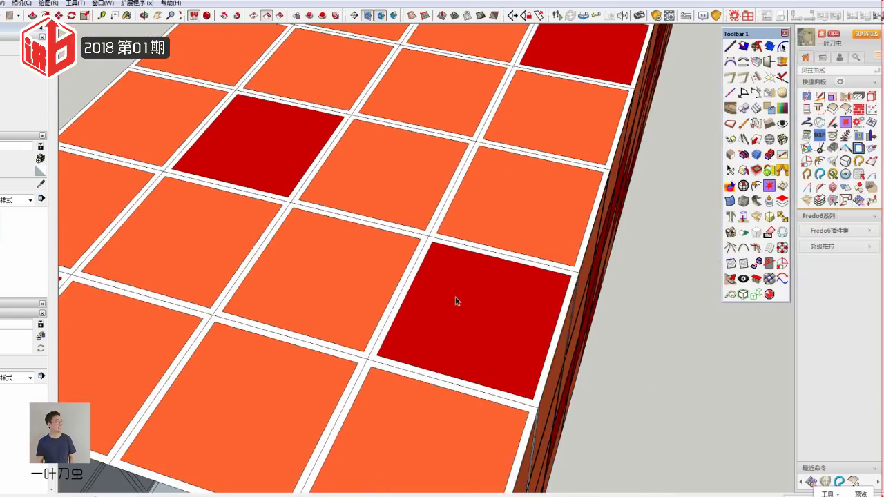
scroll(456, 300, "up", 1)
scroll(393, 314, "up", 2)
double_click(397, 311)
scroll(402, 304, "up", 2)
left_click(404, 305)
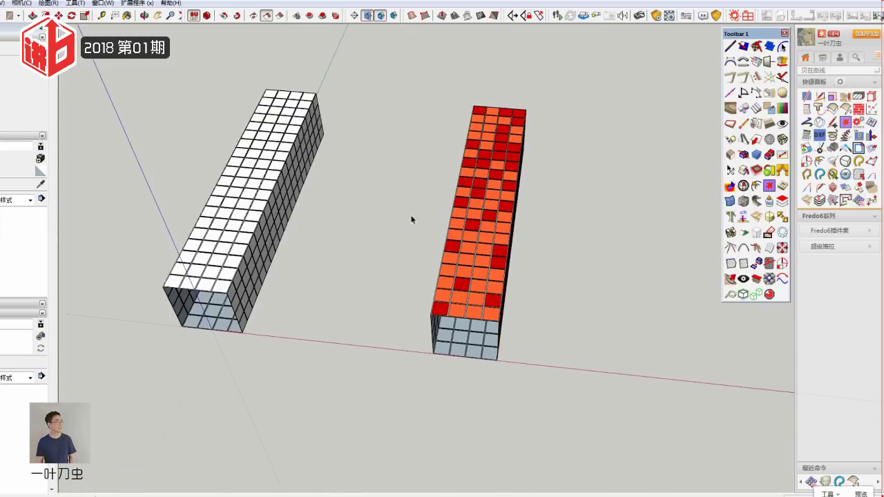
Step: Copy the orange-and-red tiled box farther right as a third box
left_click_drag(379, 69, 614, 464)
key("m")
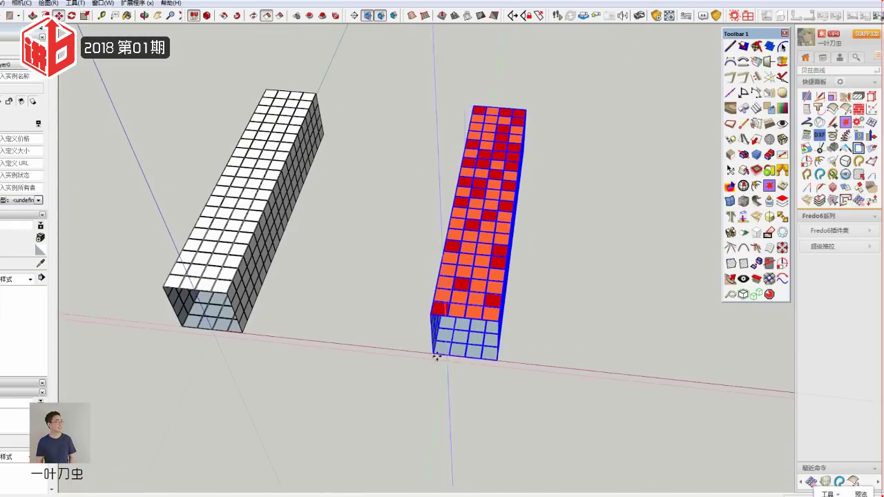
left_click(436, 355)
key("ctrl")
scroll(430, 361, "down", 2)
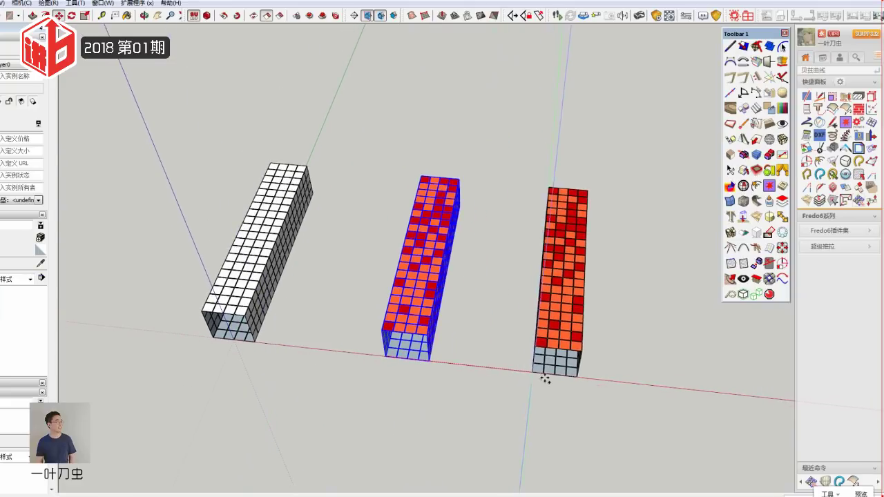
left_click(549, 377)
middle_click_drag(511, 398, 459, 364)
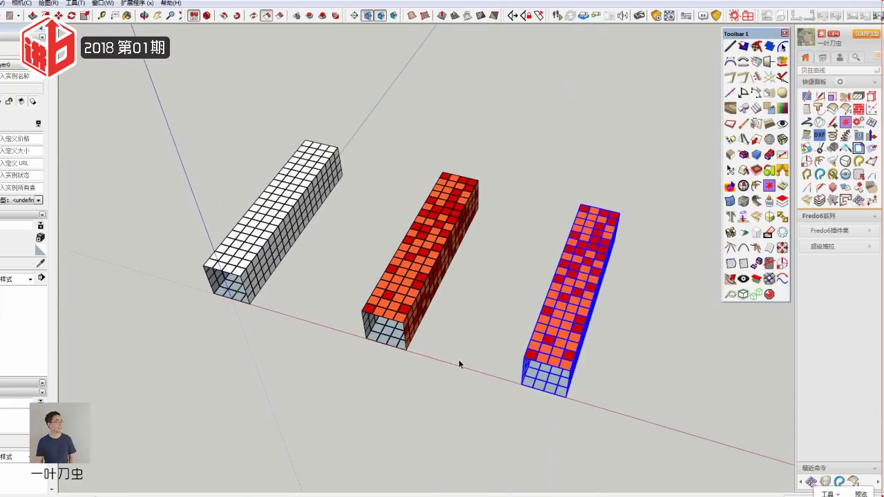
scroll(459, 366, "up", 1)
scroll(497, 366, "up", 4)
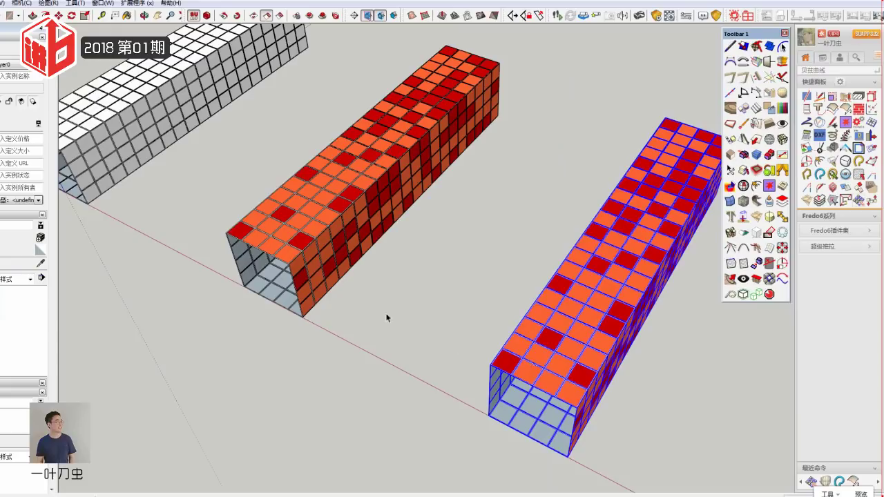
scroll(389, 319, "down", 3)
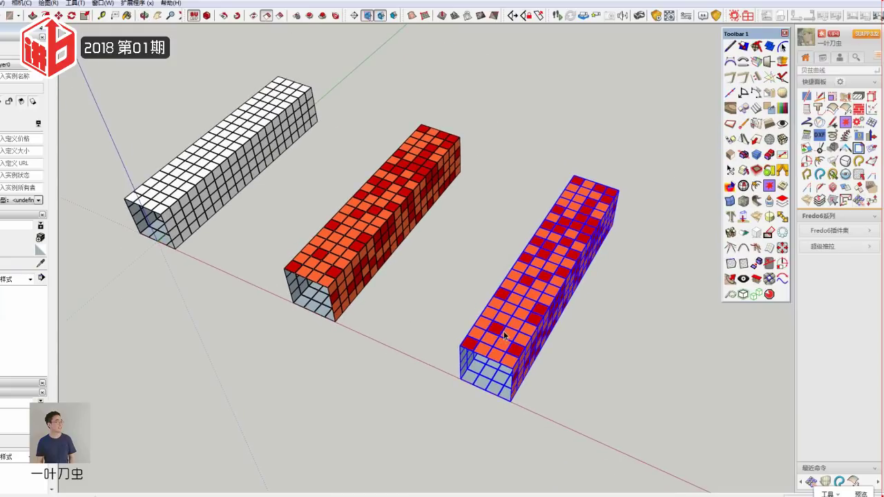
Step: Explode the right box into loose geometry
right_click(504, 335)
left_click(539, 101)
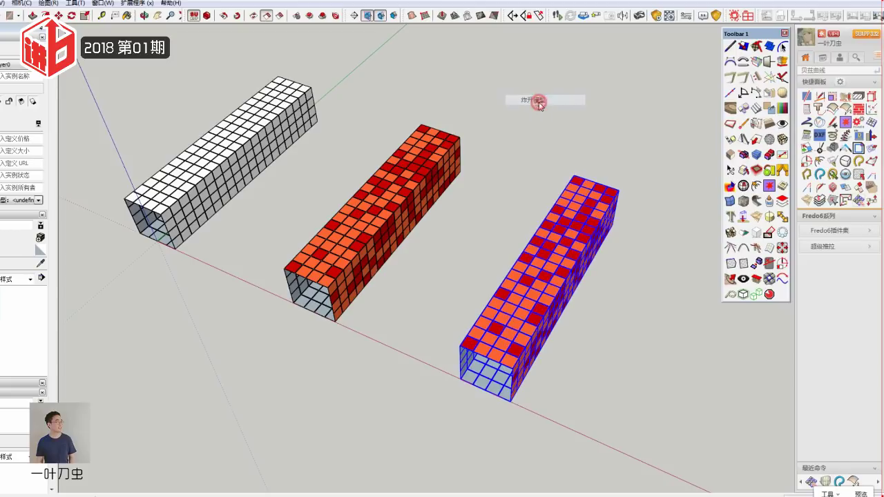
left_click(536, 111)
middle_click_drag(536, 110, 524, 153)
Step: Select all of the right box's geometry and run Intersect Faces
left_click_drag(509, 134, 664, 391)
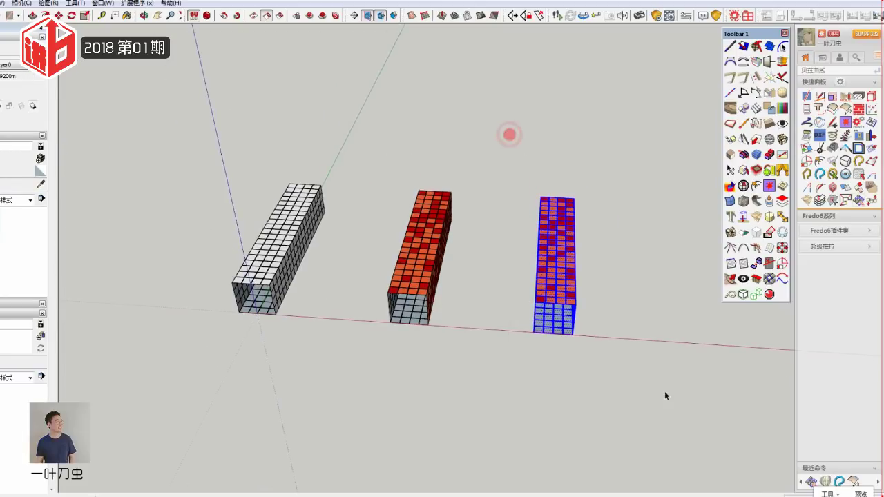
right_click(563, 253)
left_click(611, 352)
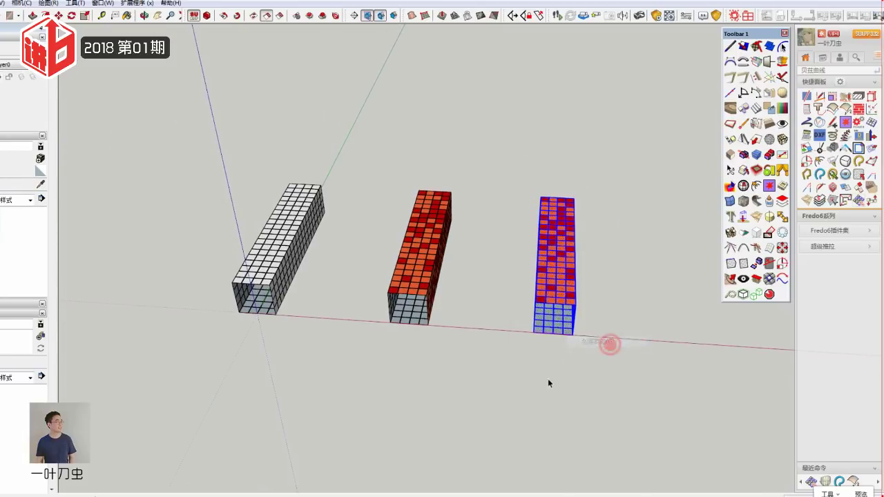
middle_click_drag(548, 378, 457, 371)
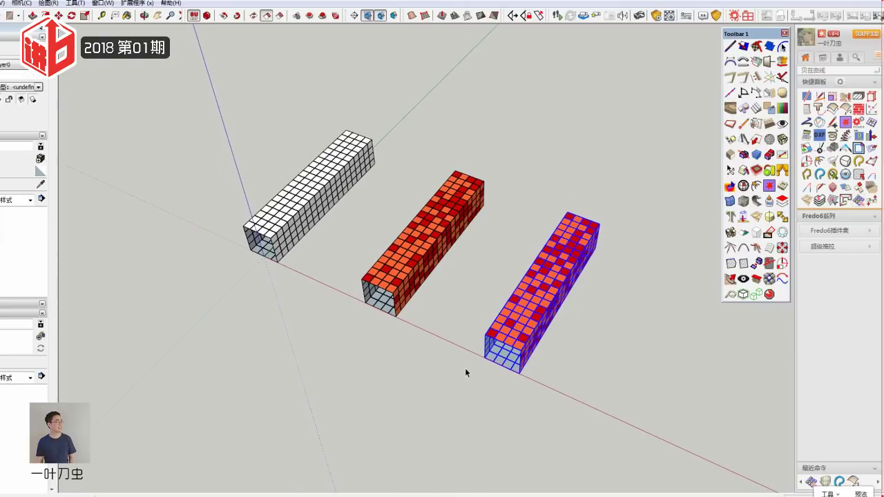
Step: Apply the Fredo6 box twist/rotate deformation tool to the right tiled box
left_click(832, 234)
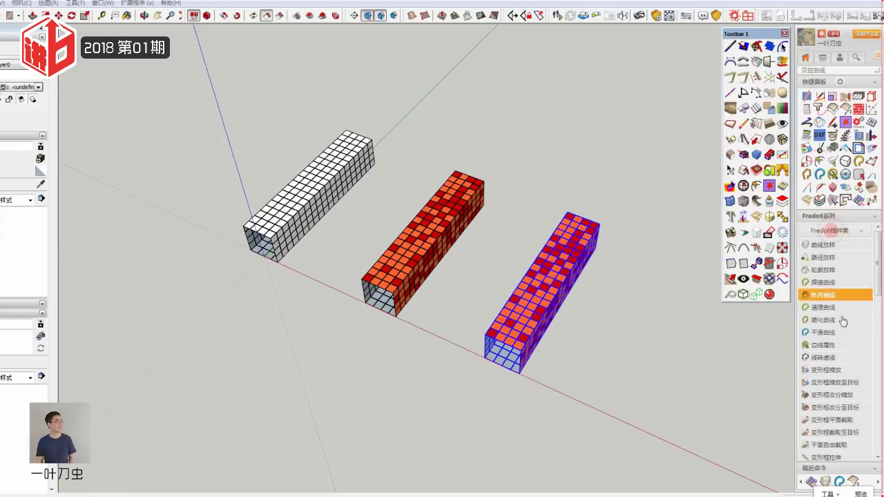
scroll(813, 361, "down", 2)
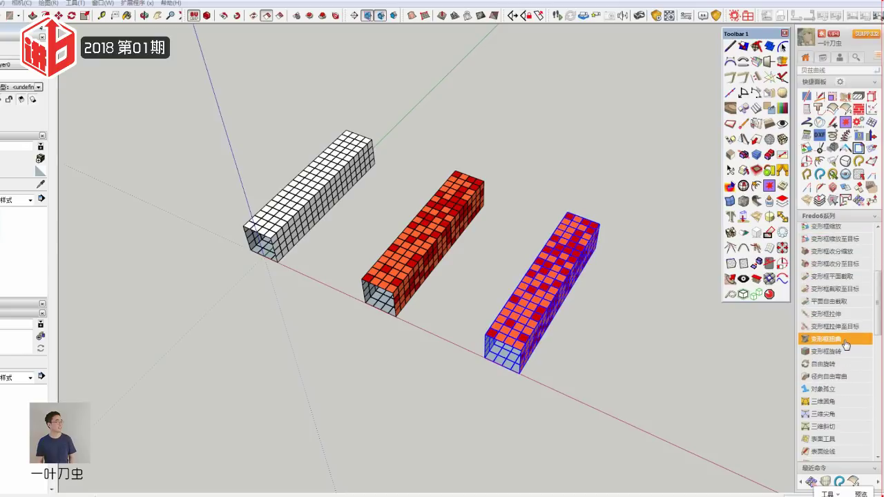
left_click(834, 341)
middle_click_drag(588, 321, 444, 311)
scroll(446, 315, "down", 1)
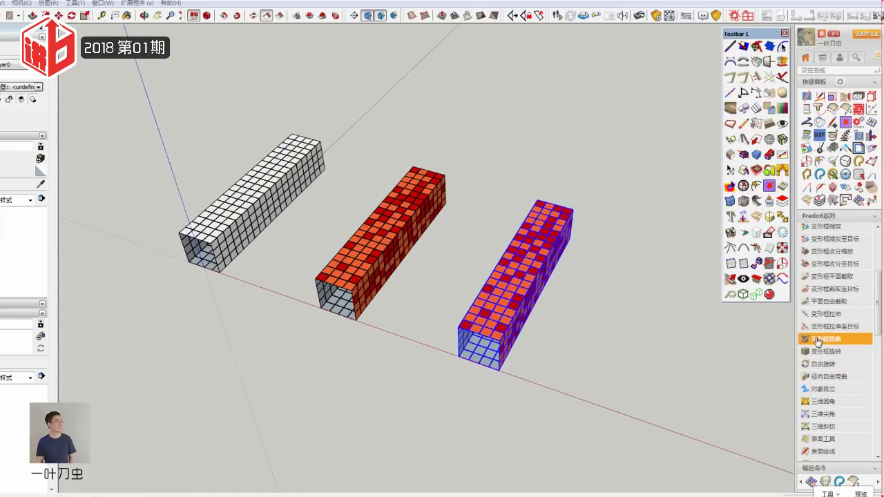
left_click(823, 351)
scroll(525, 359, "up", 2)
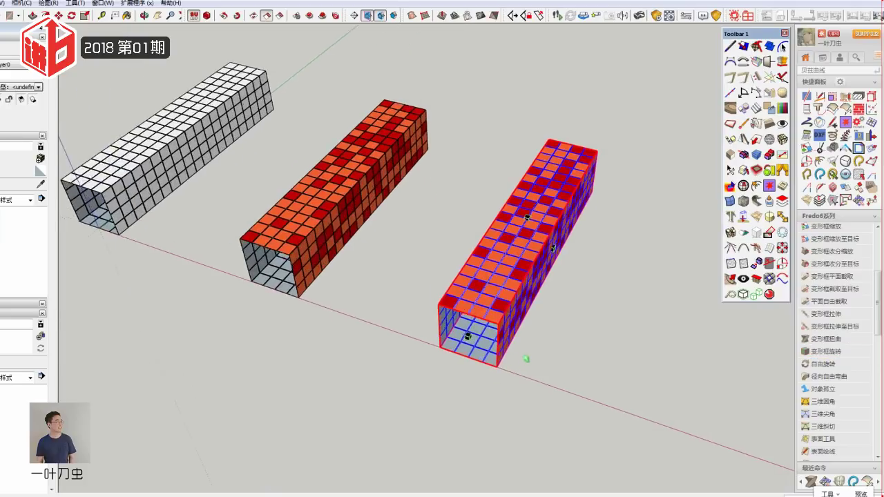
scroll(529, 379, "up", 2)
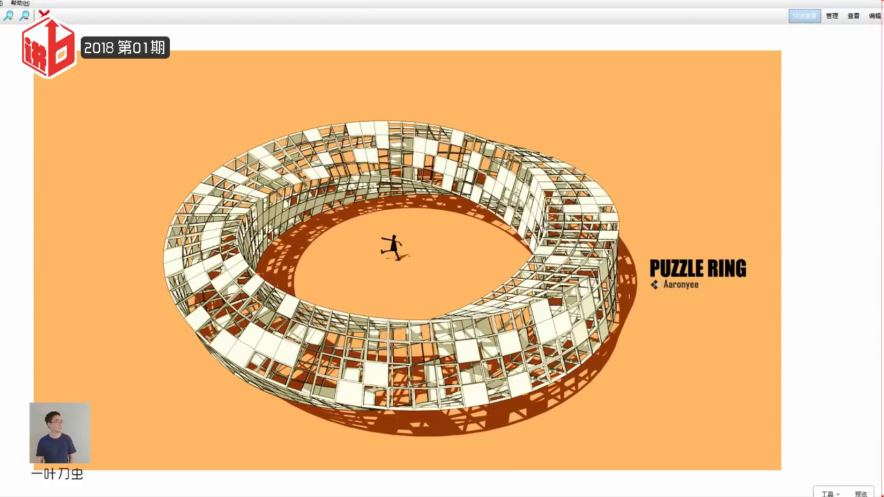
Step: Close the Puzzle Ring reference image to return to the SketchUp model
left_click(869, 2)
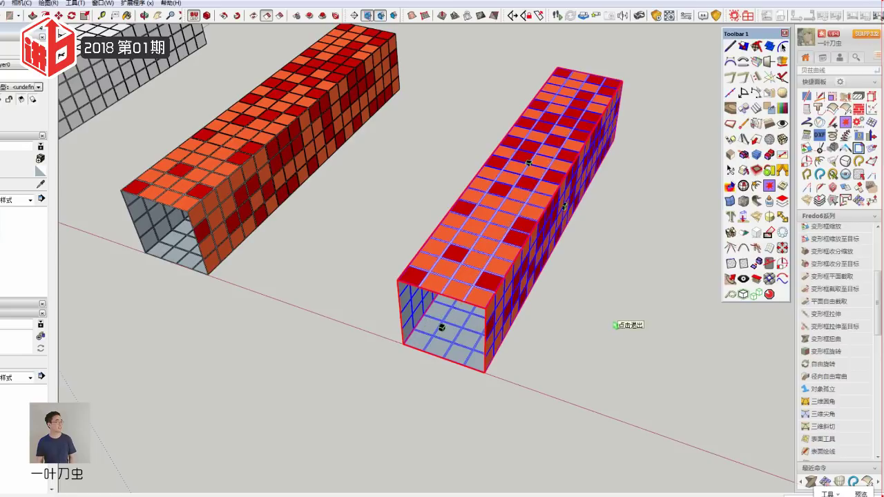
Step: Restart Fredo6 Box Twist on the right box with the slice count set to 20
key("Caps_Lock")
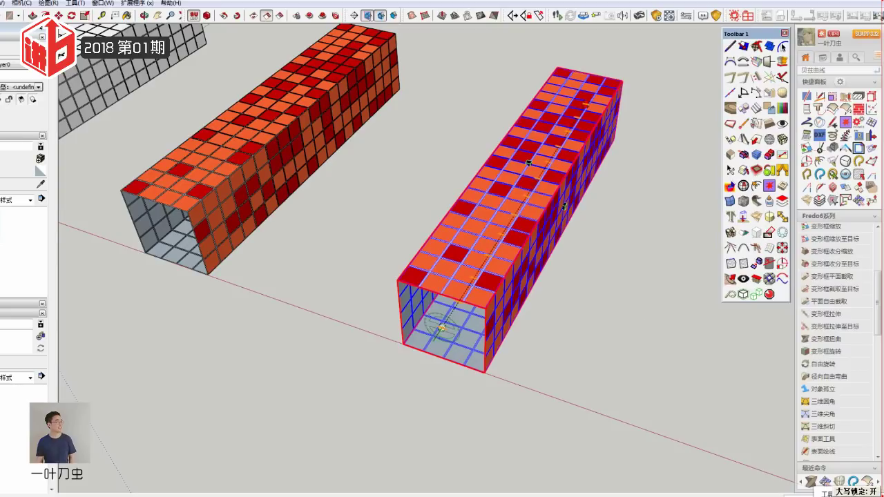
middle_click_drag(578, 352, 562, 302)
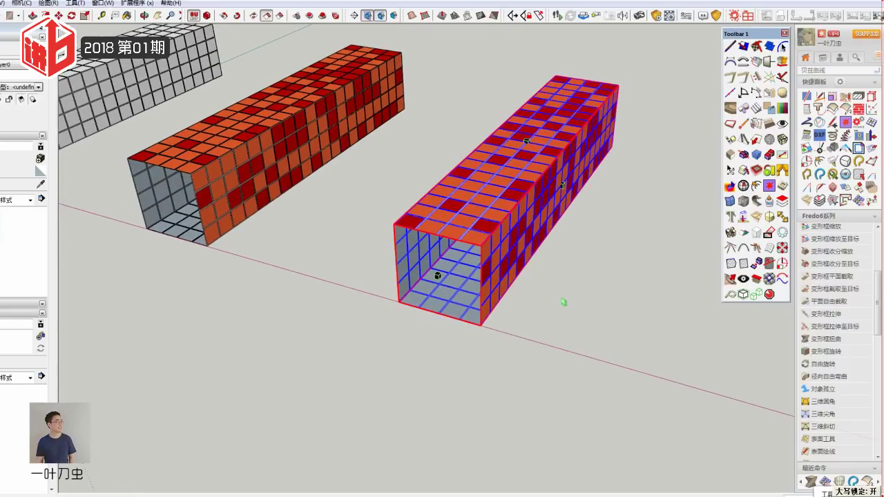
key("Escape")
left_click(819, 343)
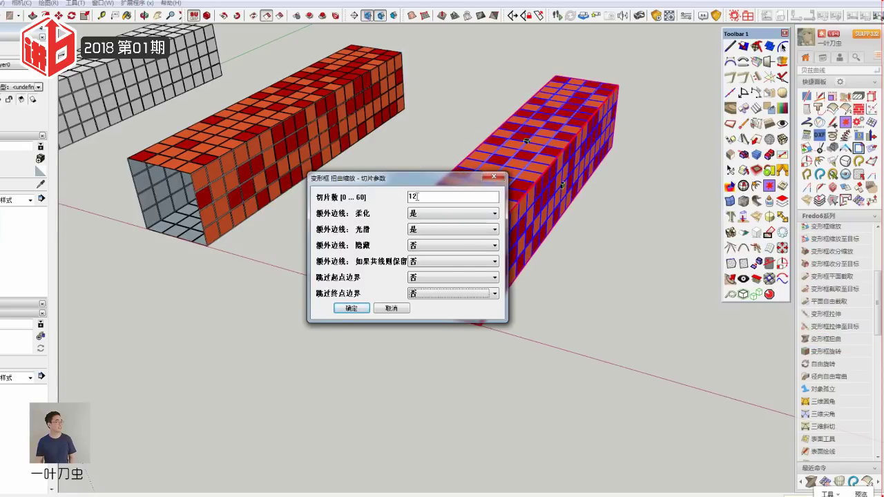
double_click(417, 196)
type("20")
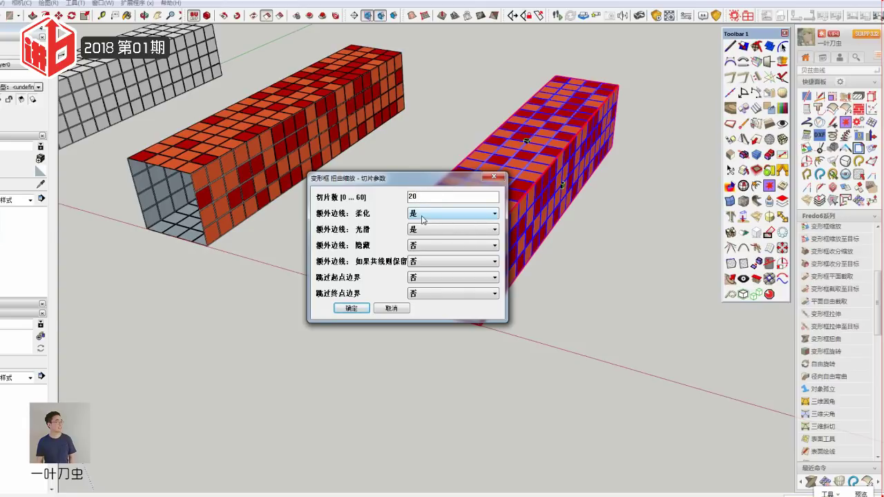
left_click(351, 308)
mouse_move(349, 302)
middle_mouse_down()
mouse_move(500, 352)
mouse_move(524, 302)
middle_mouse_up()
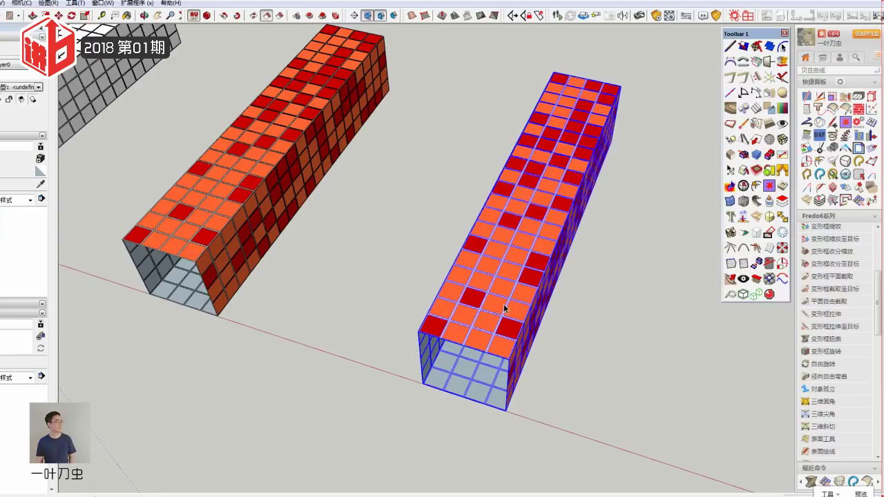
Step: Launch Box Twist on the right box and zoom into the tube's open end
scroll(494, 306, "down", 2)
scroll(455, 304, "down", 2)
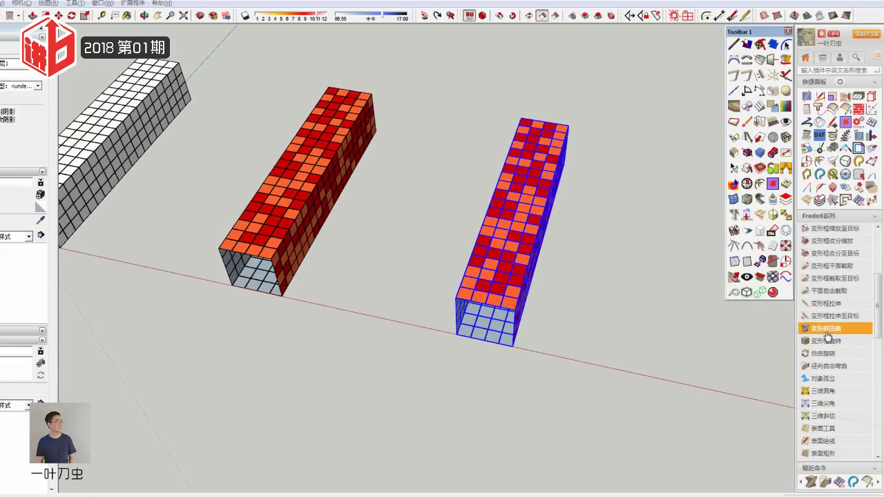
left_click(827, 335)
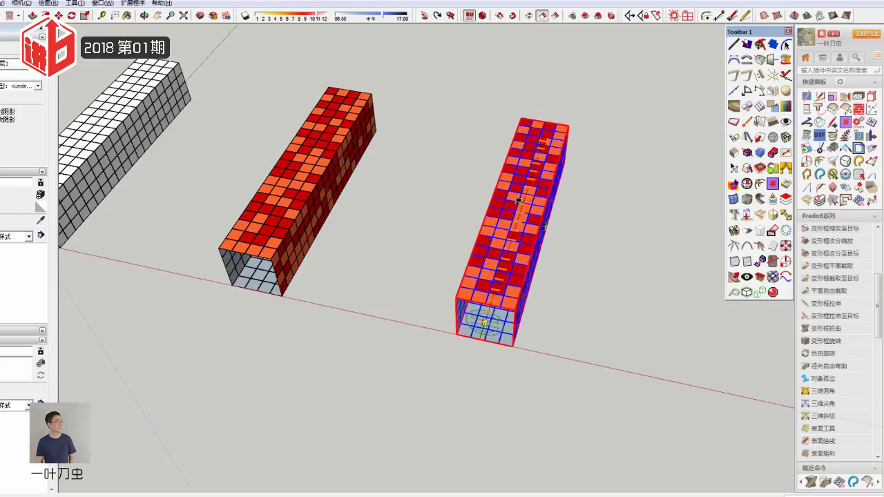
scroll(484, 321, "up", 3)
scroll(479, 312, "up", 5)
scroll(470, 315, "up", 2)
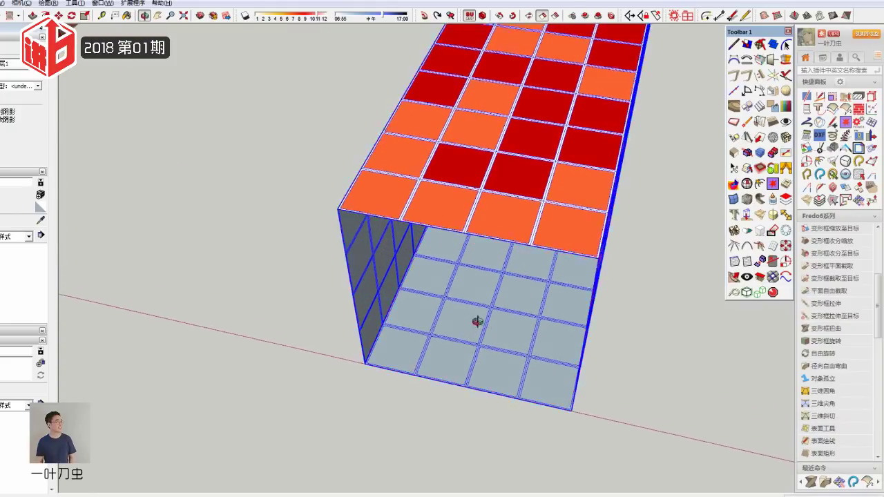
scroll(473, 320, "up", 2)
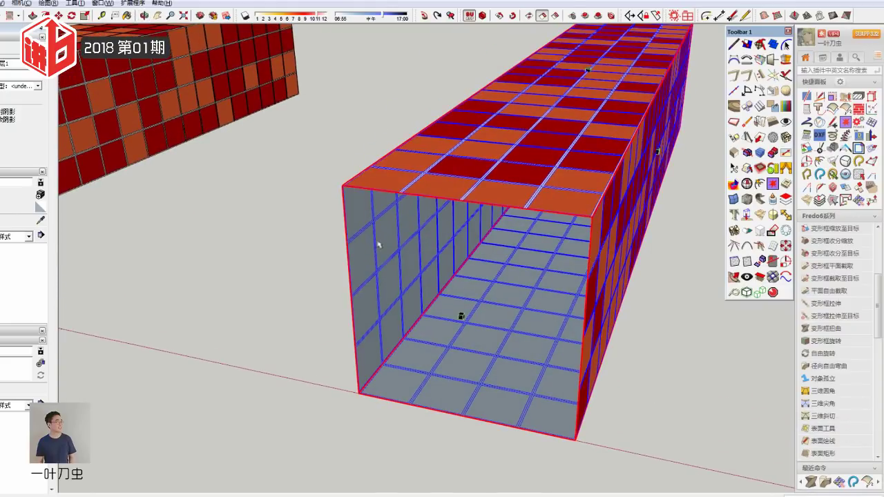
middle_click_drag(380, 240, 420, 281)
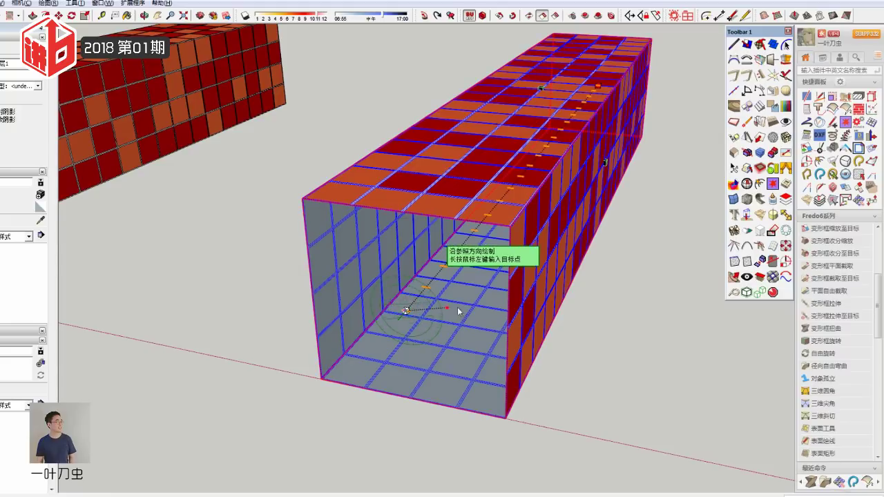
scroll(481, 316, "up", 3)
scroll(512, 330, "up", 2)
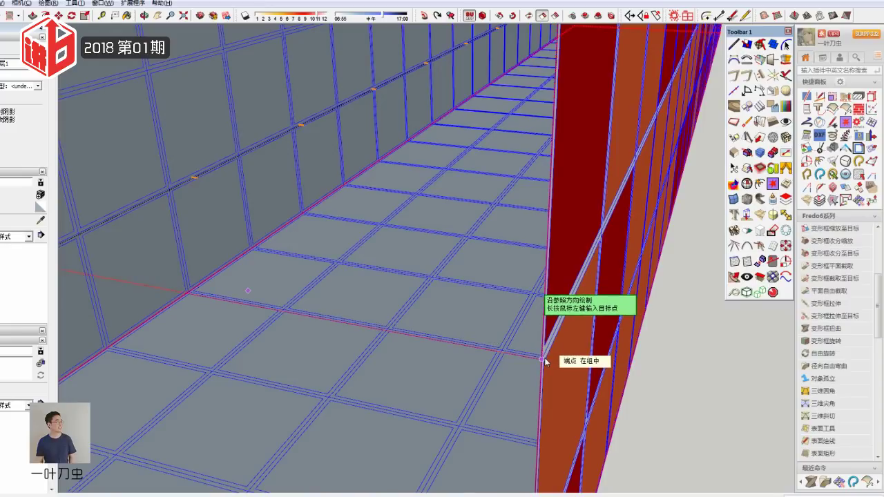
scroll(544, 360, "down", 3)
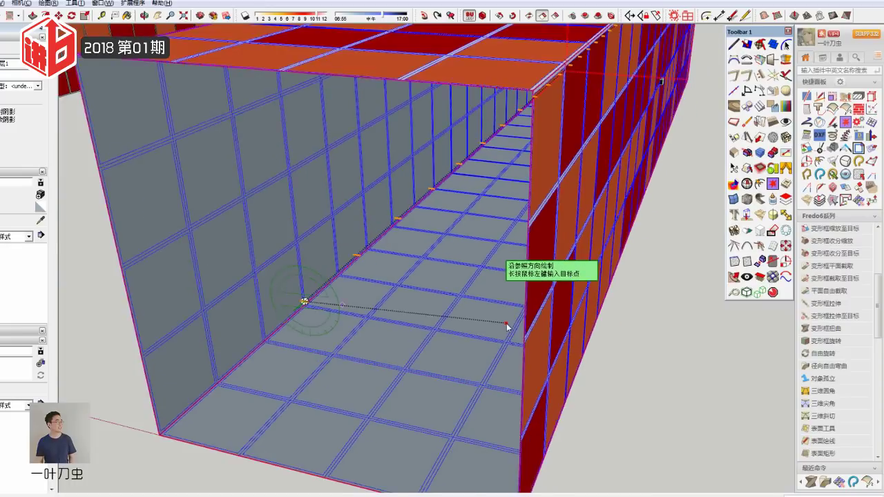
scroll(506, 326, "down", 2)
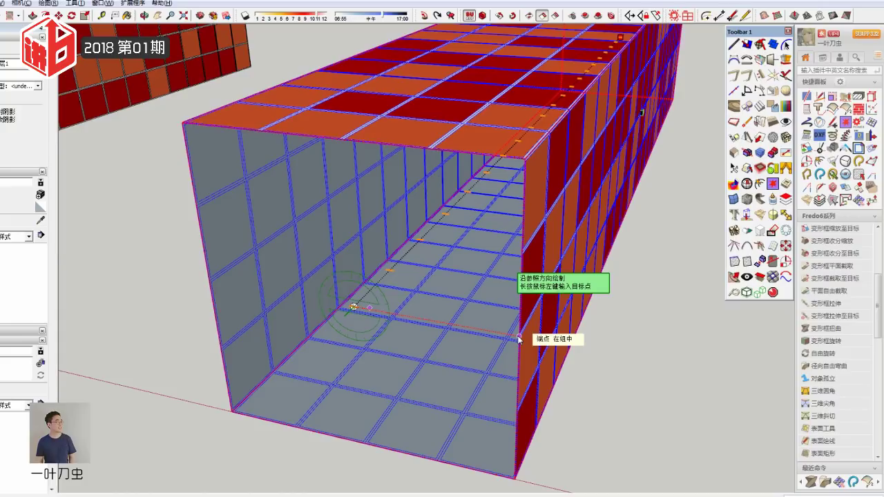
Step: Fix the twist axis, commit a -90° twist, and view it from the front
left_click(519, 336)
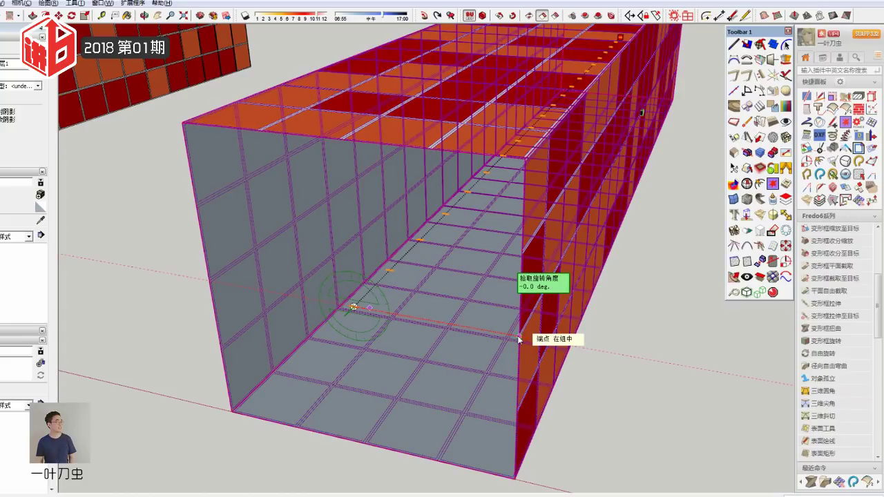
scroll(517, 335, "down", 5)
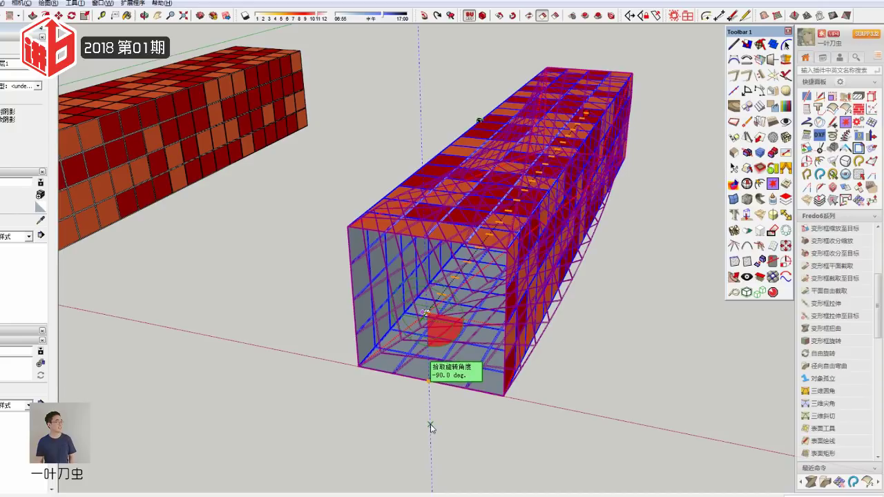
left_click(429, 428)
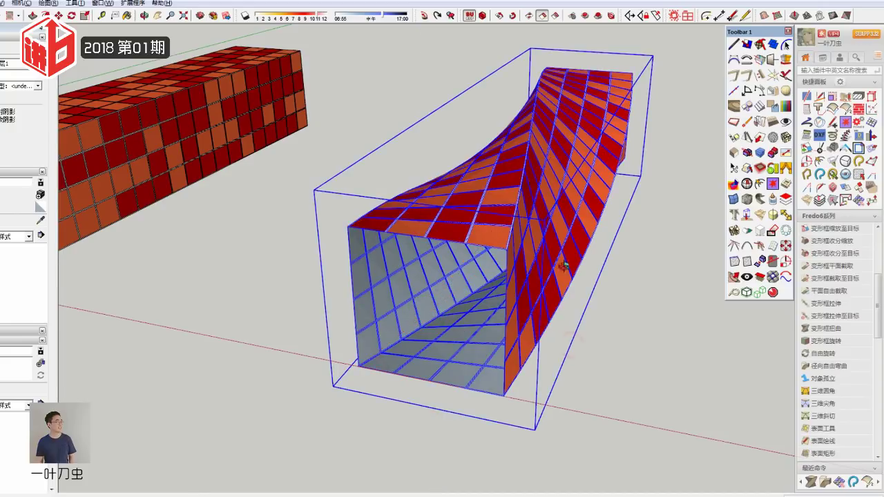
middle_click_drag(562, 258, 476, 426)
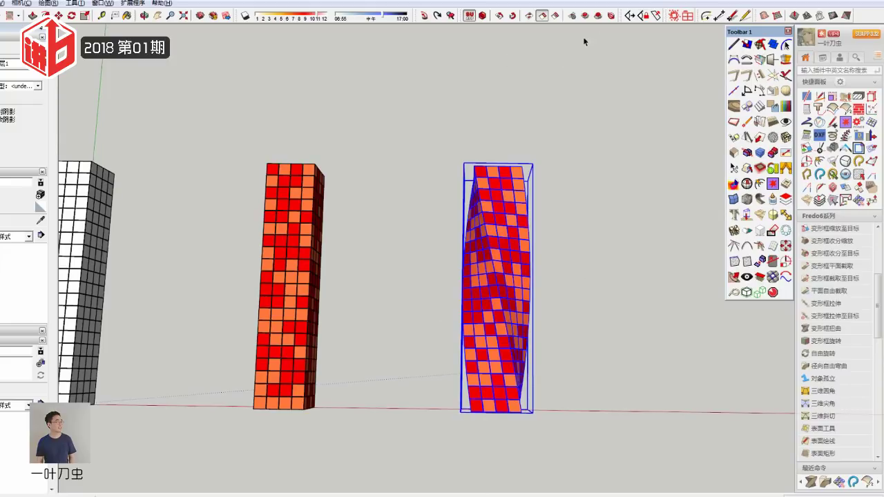
left_click(633, 18)
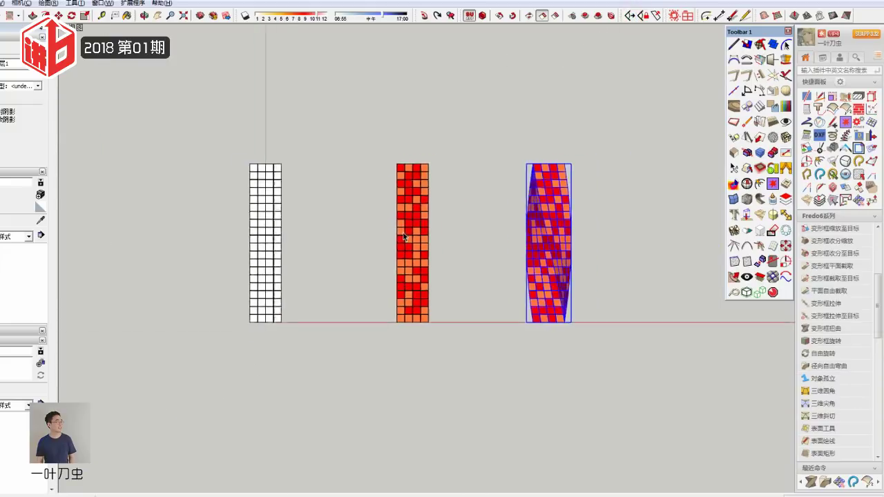
left_click(636, 230)
scroll(599, 246, "up", 3)
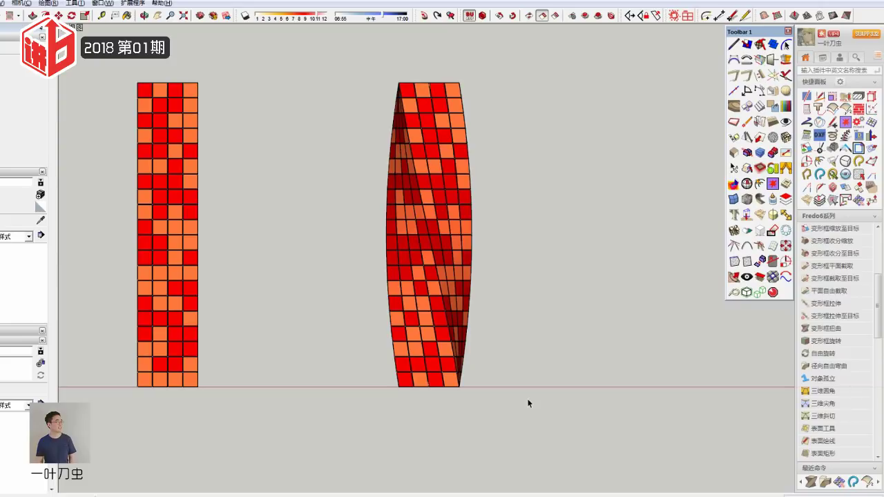
Step: Select the twisted column and launch the 径向自由弯曲 (Radial Free Bend) tool
left_click(434, 320)
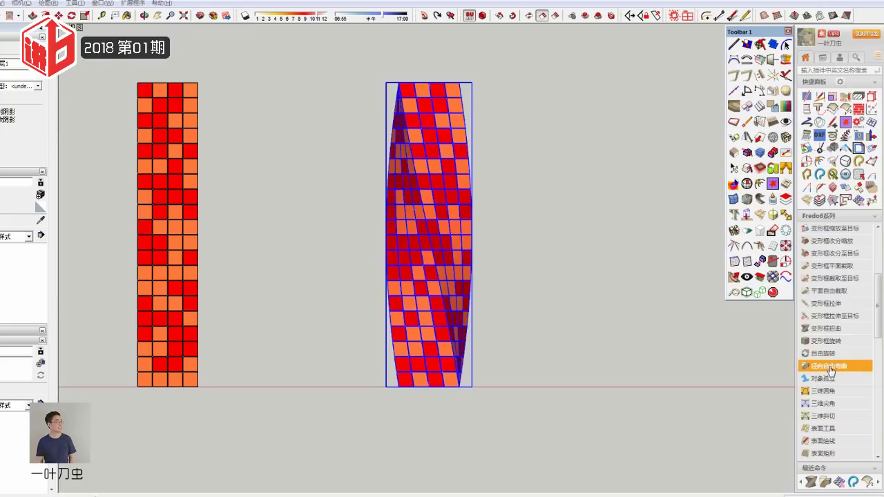
left_click(831, 368)
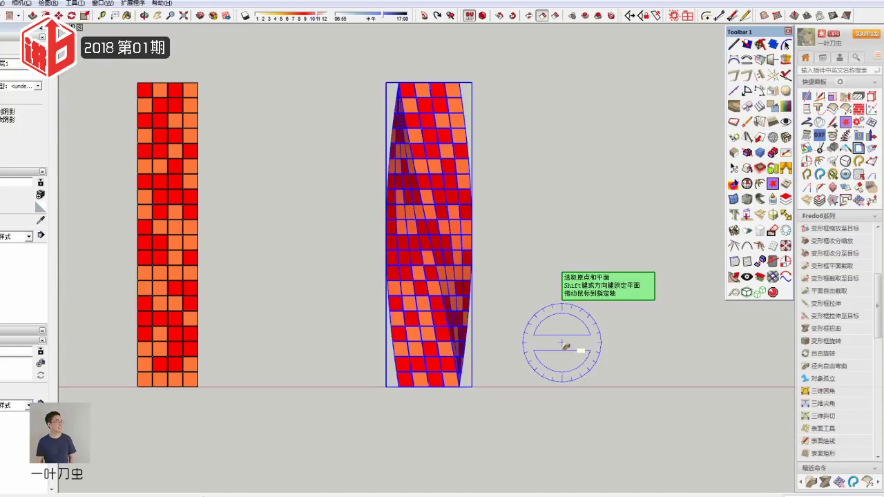
Step: Lock the bend protractor plane vertically using the arrow keys
middle_click_drag(564, 345, 538, 352)
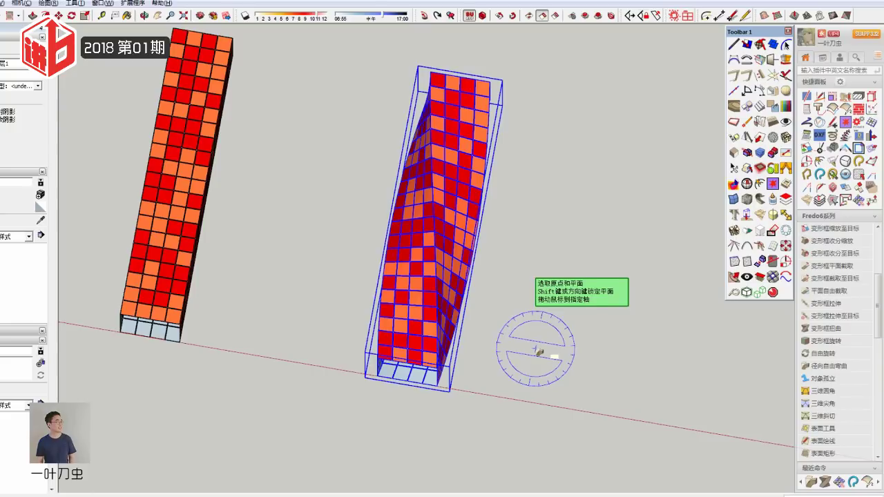
key("Up")
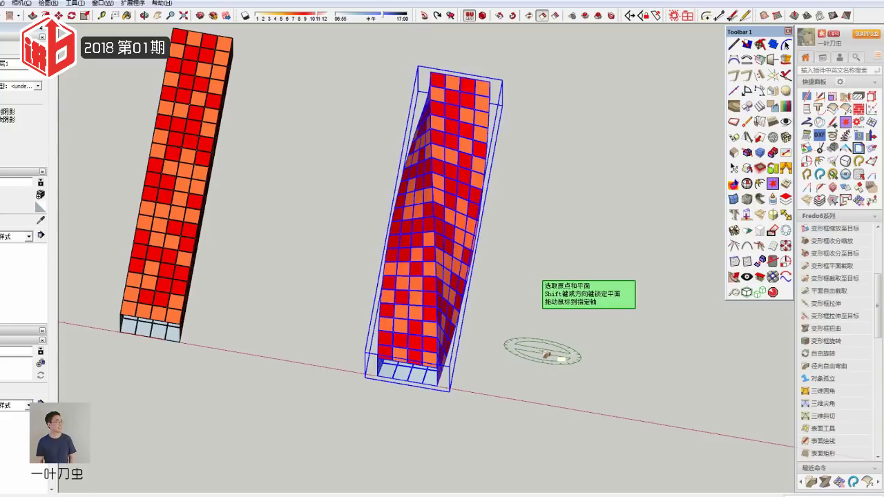
key("Right")
key("Left")
key("Left")
Step: Check both columns in a straight Front view, then return to perspective
middle_click_drag(545, 354, 523, 339)
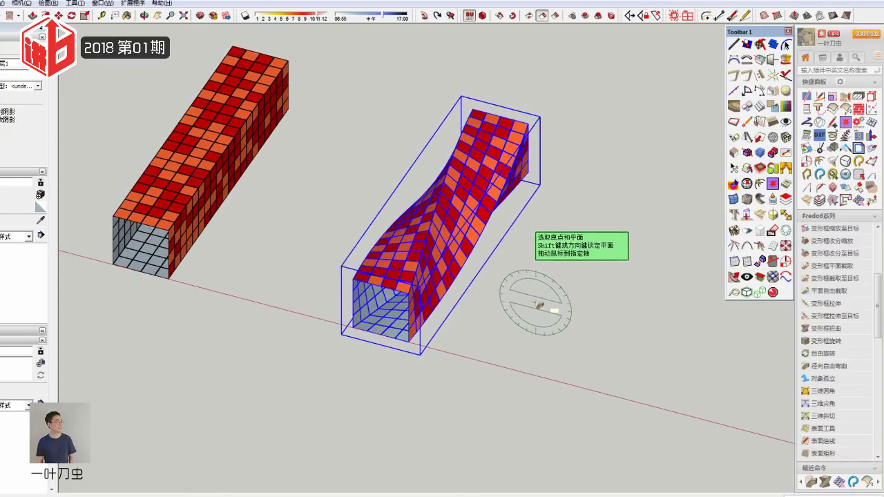
mouse_move(529, 293)
middle_mouse_down()
mouse_move(631, 430)
mouse_move(572, 345)
mouse_move(611, 217)
middle_mouse_up()
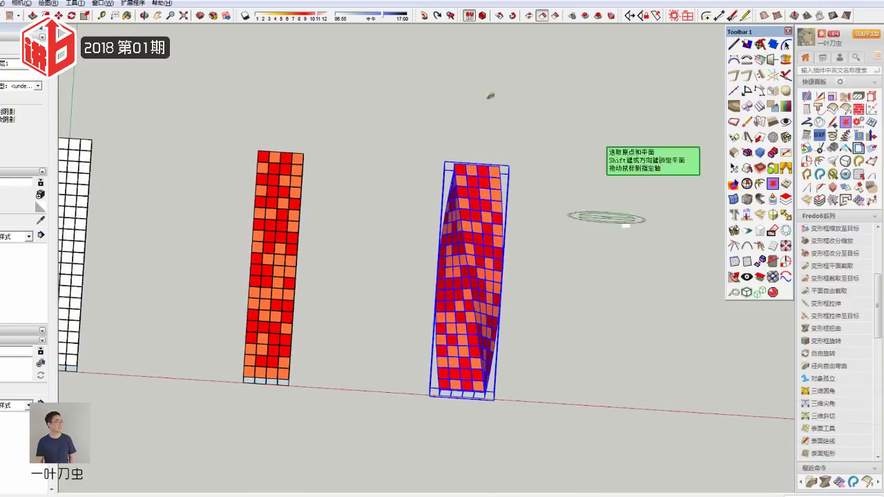
left_click(629, 15)
scroll(134, 371, "down", 3)
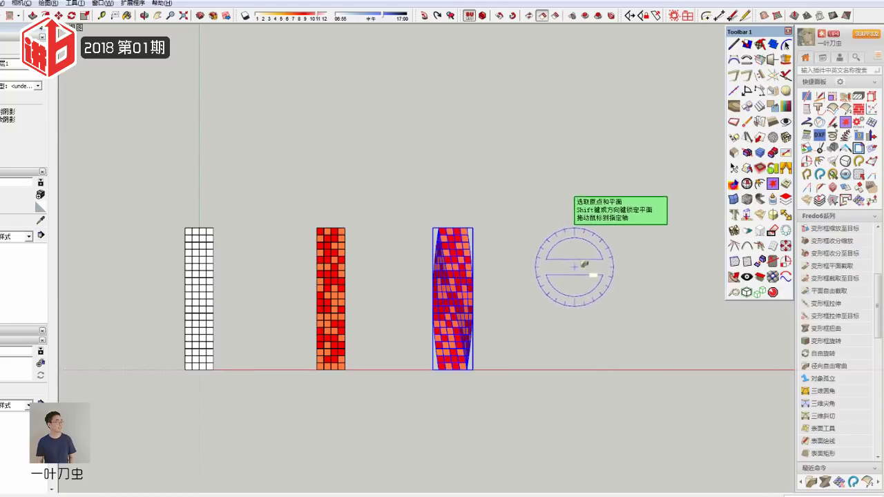
left_click(629, 16)
scroll(460, 463, "up", 3)
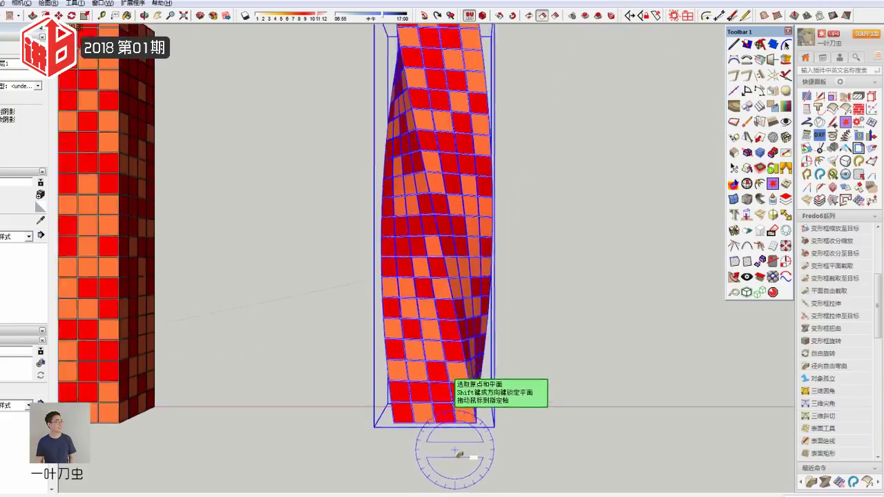
Step: Orbit and zoom close to the twisted column's bottom corner
middle_click_drag(463, 463, 423, 344)
middle_click_drag(371, 317, 433, 359)
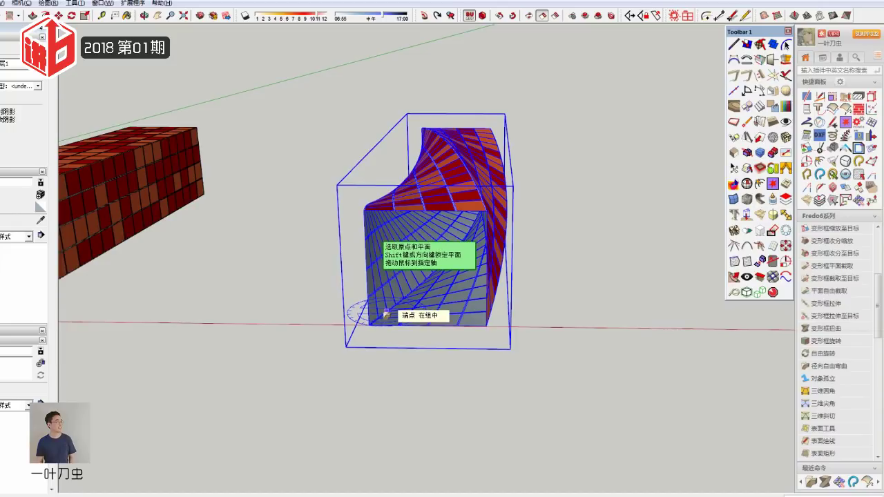
middle_click_drag(387, 315, 418, 325)
scroll(414, 276, "up", 3)
scroll(419, 449, "up", 2)
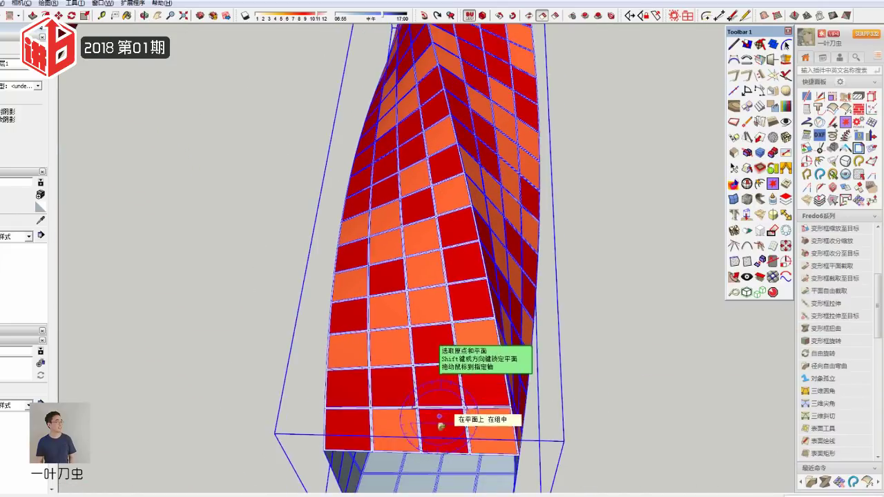
scroll(440, 426, "up", 2)
scroll(423, 455, "up", 2)
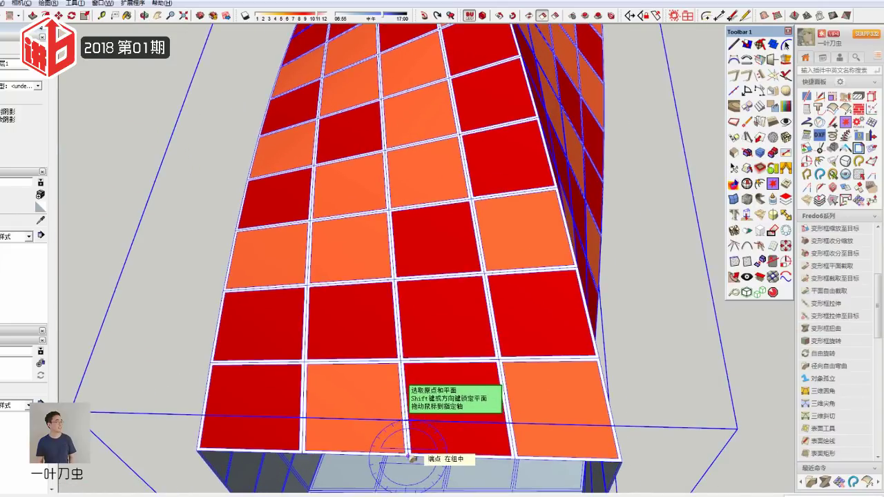
scroll(412, 456, "up", 2)
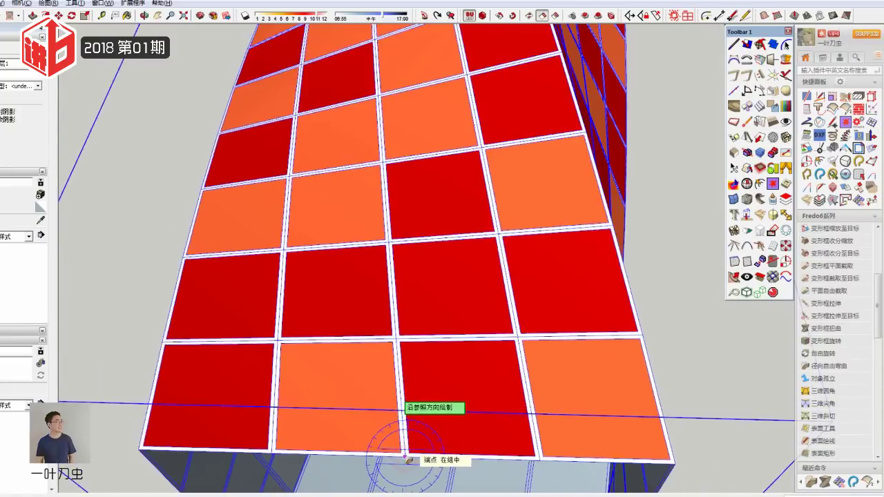
scroll(407, 459, "down", 3)
scroll(381, 426, "down", 2)
Step: Fix the bend origin at the twisted column's base corner
scroll(405, 417, "down", 3)
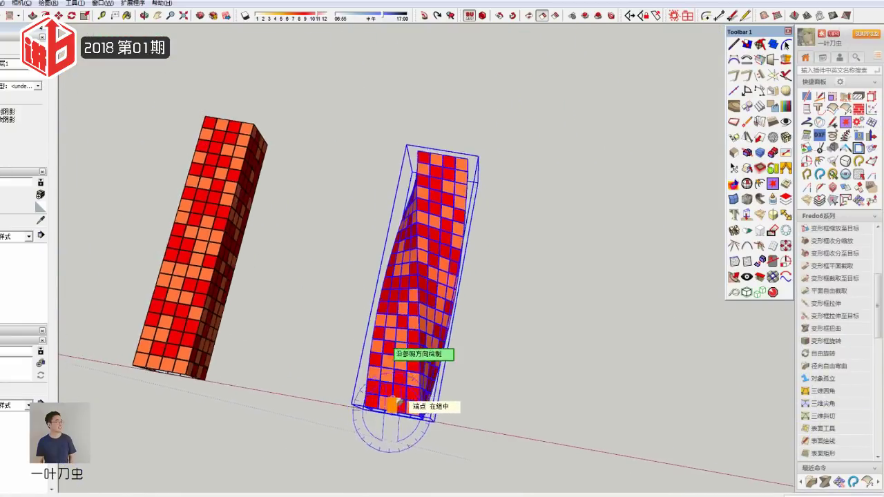
left_click(397, 404)
scroll(397, 404, "down", 1)
scroll(435, 188, "up", 2)
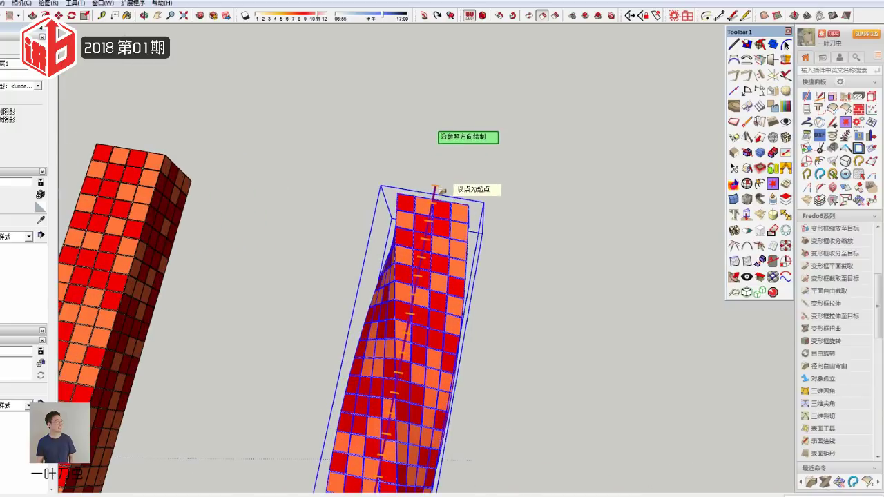
scroll(435, 189, "up", 1)
scroll(435, 196, "up", 1)
scroll(436, 207, "up", 2)
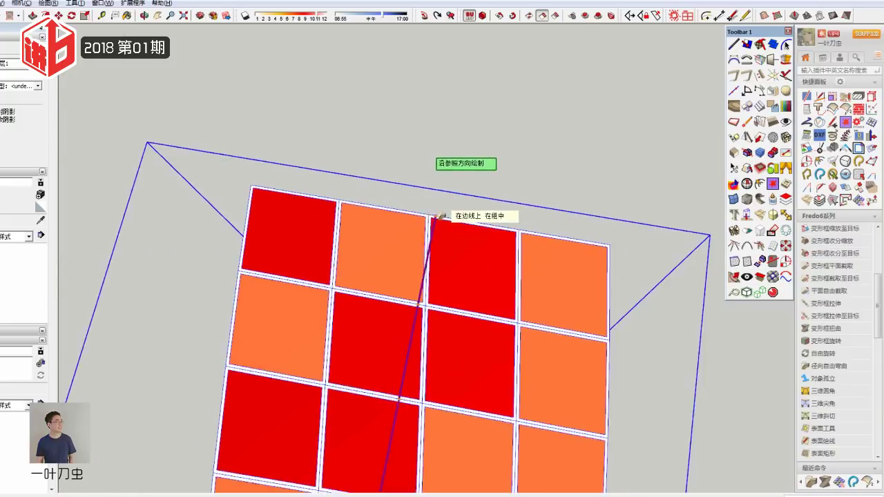
scroll(436, 216, "up", 1)
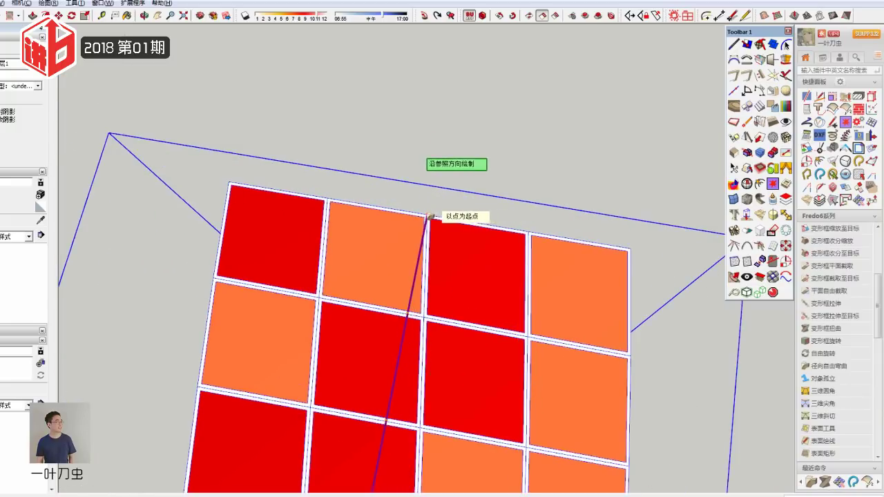
scroll(429, 219, "up", 1)
scroll(435, 221, "up", 1)
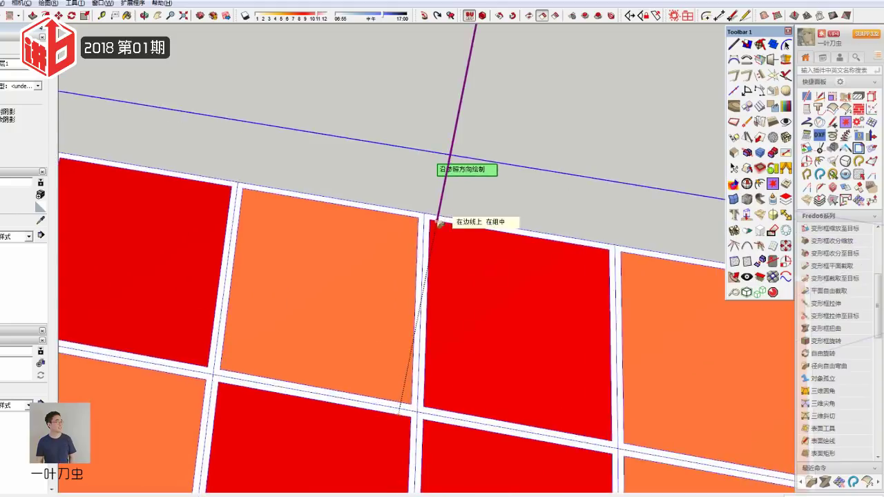
scroll(439, 222, "up", 2)
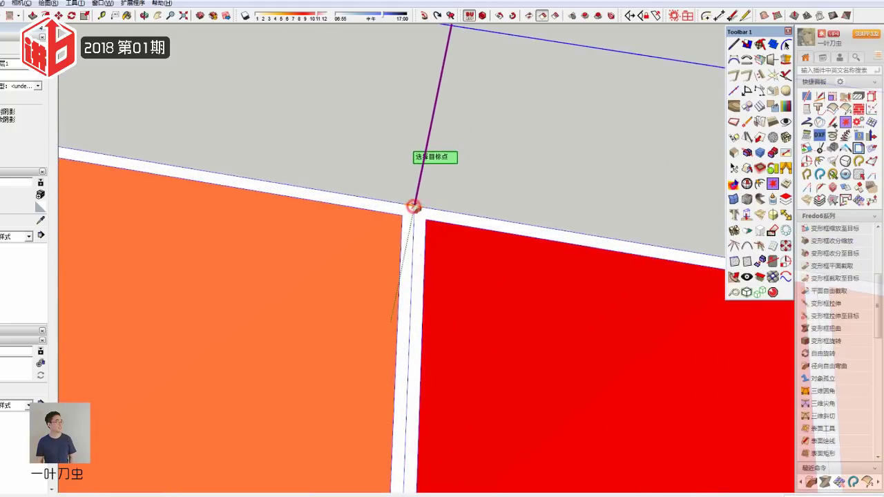
Step: Set the reference axis up to the column top and view it from the front
scroll(428, 202, "down", 2)
scroll(442, 196, "down", 3)
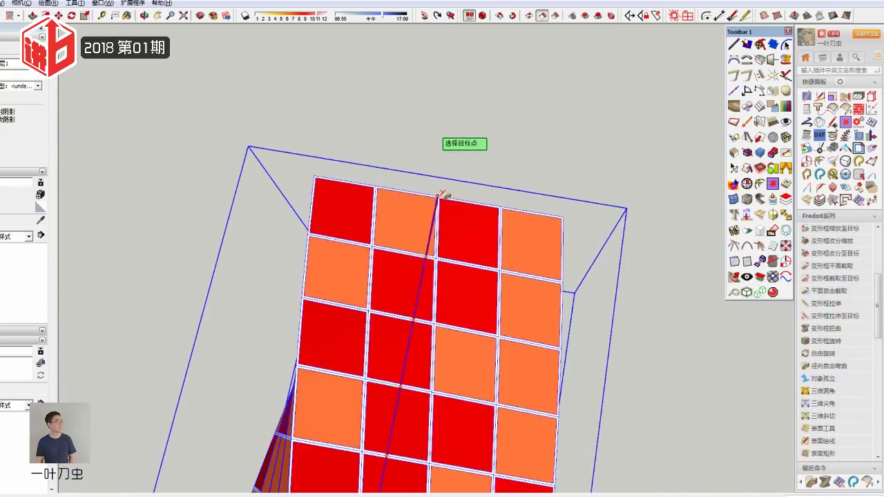
left_click(629, 16)
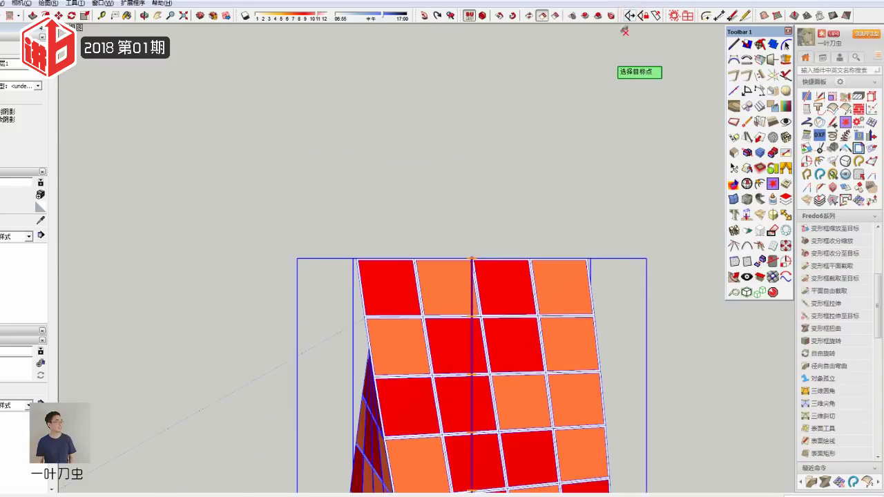
scroll(372, 207, "down", 4)
scroll(390, 197, "down", 2)
scroll(399, 192, "down", 2)
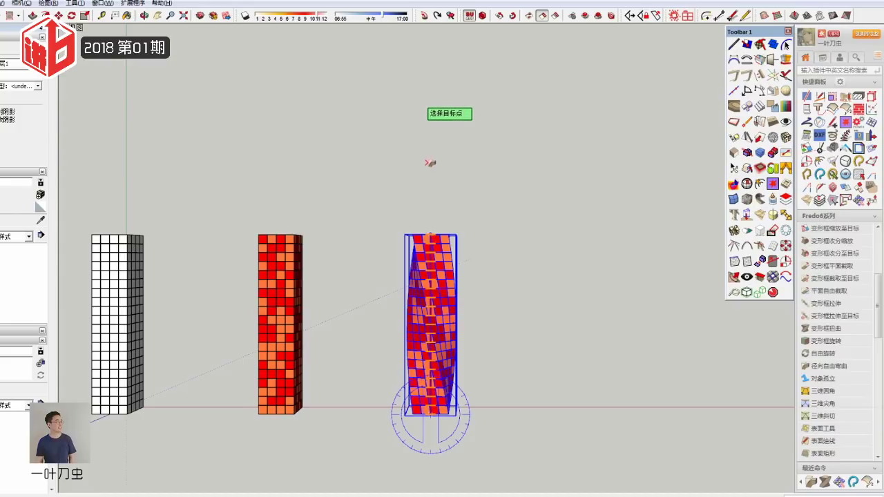
Step: Set the bend target point above the tiled column and confirm the angle to form a half-ring arch
left_click(431, 157)
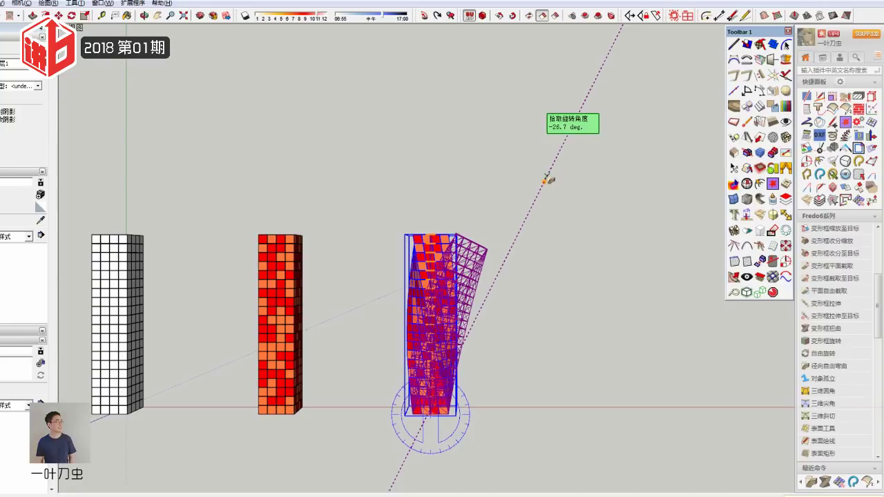
left_click(547, 181)
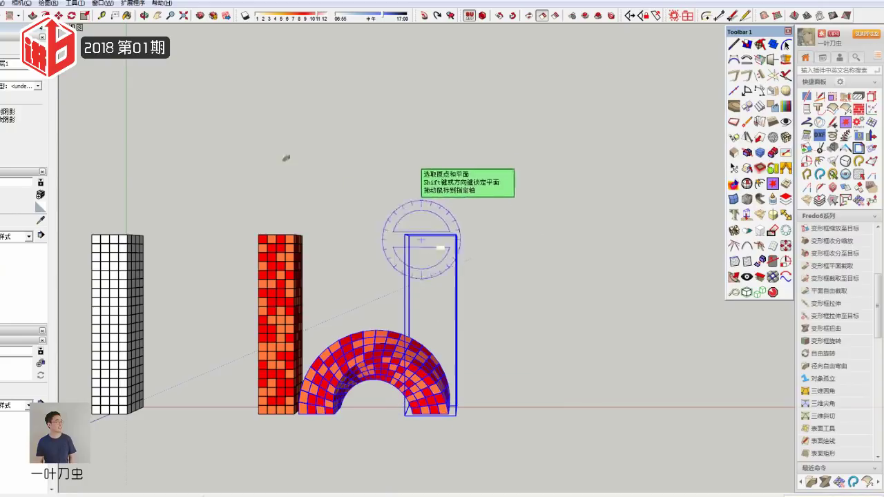
Step: Move the tiled arch to the right, away from the red column
middle_click_drag(414, 373, 439, 340, "shift")
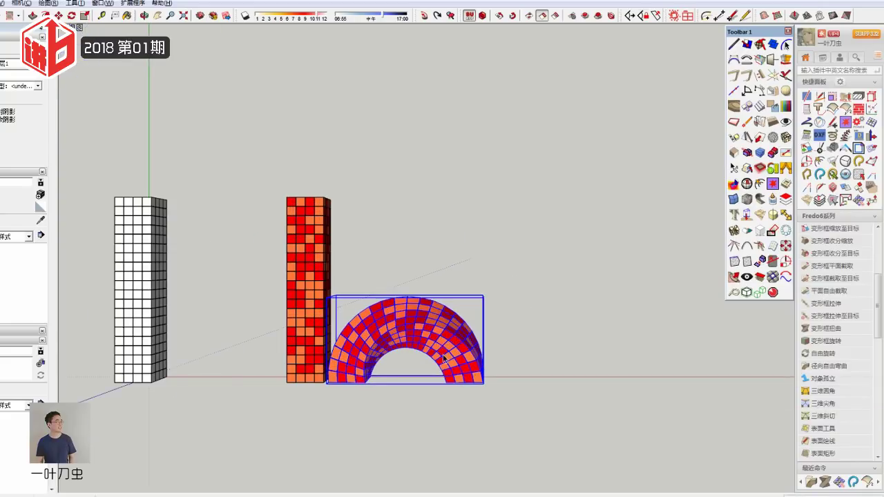
scroll(457, 366, "up", 3)
key("m")
left_click(454, 341)
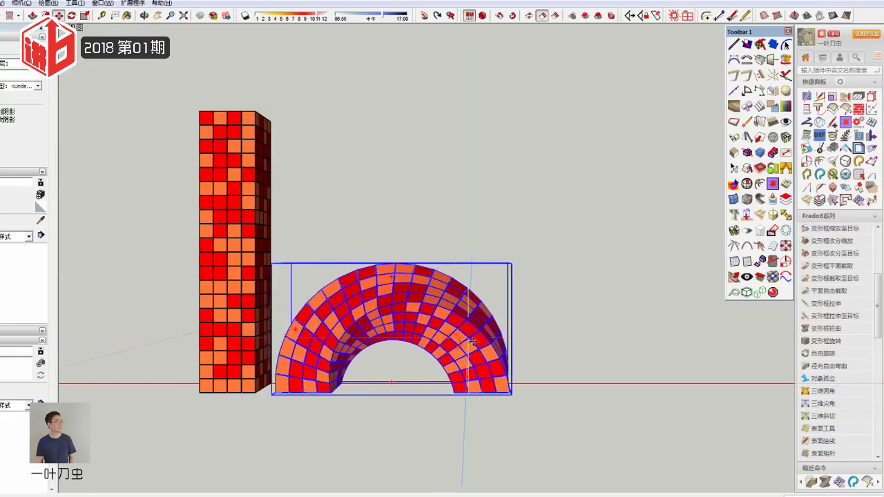
left_click(529, 340)
Step: Copy the arch farther along the red axis and view it from the front
middle_click_drag(669, 375, 471, 400)
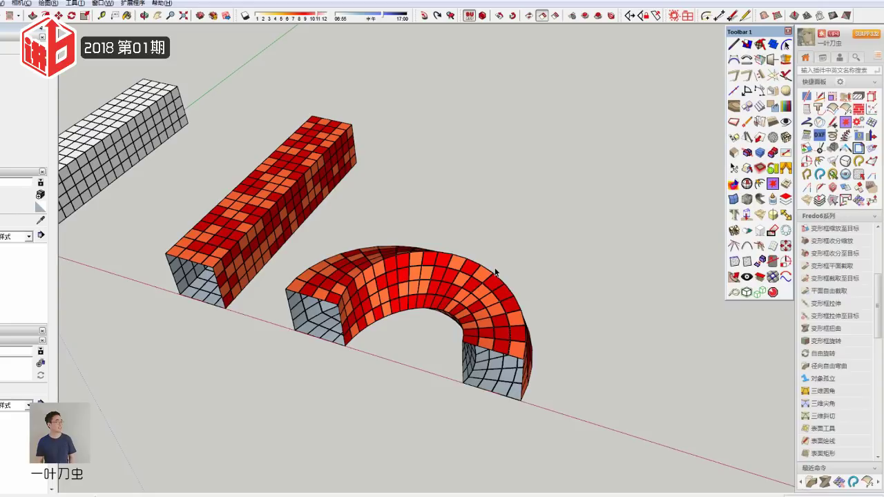
left_click(495, 273)
key("m")
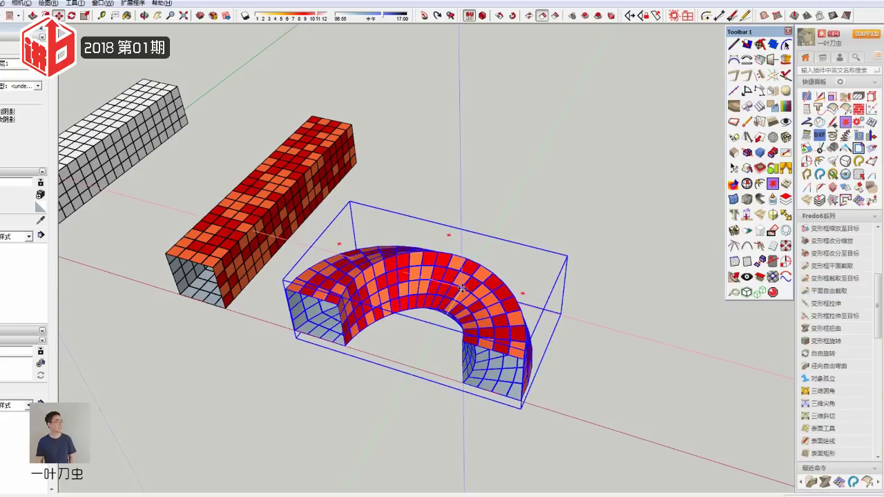
key("ctrl")
left_click(462, 287)
scroll(462, 287, "down", 5)
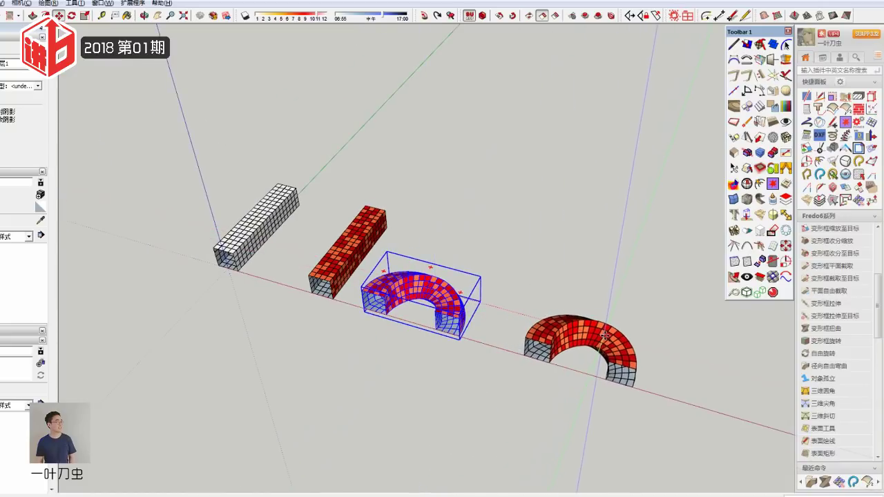
left_click(604, 335)
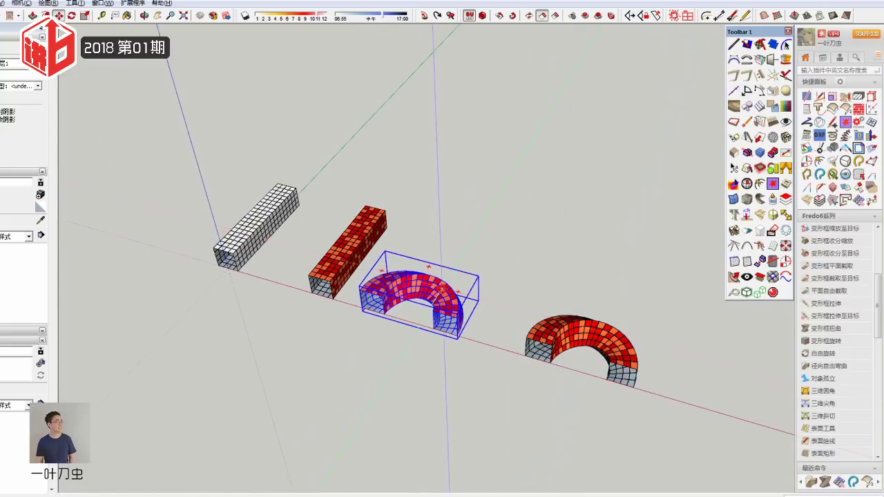
scroll(661, 356, "up", 3)
left_click(586, 359)
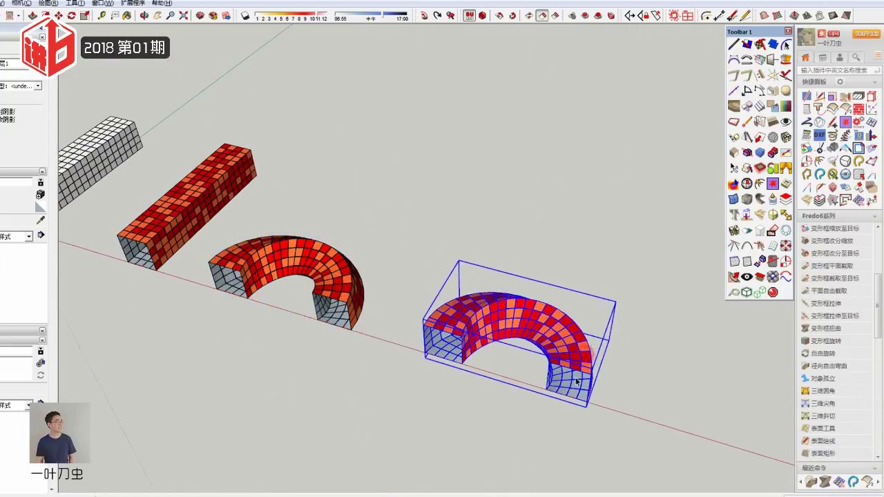
key("F3")
Step: Orbit and zoom around the arches and twisted ring to inspect them from several angles
middle_click_drag(635, 456, 639, 380)
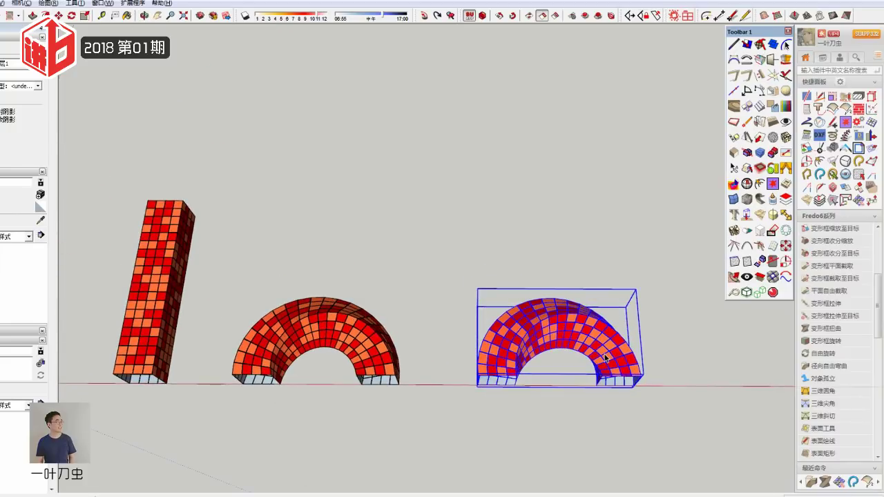
middle_click_drag(649, 407, 556, 305)
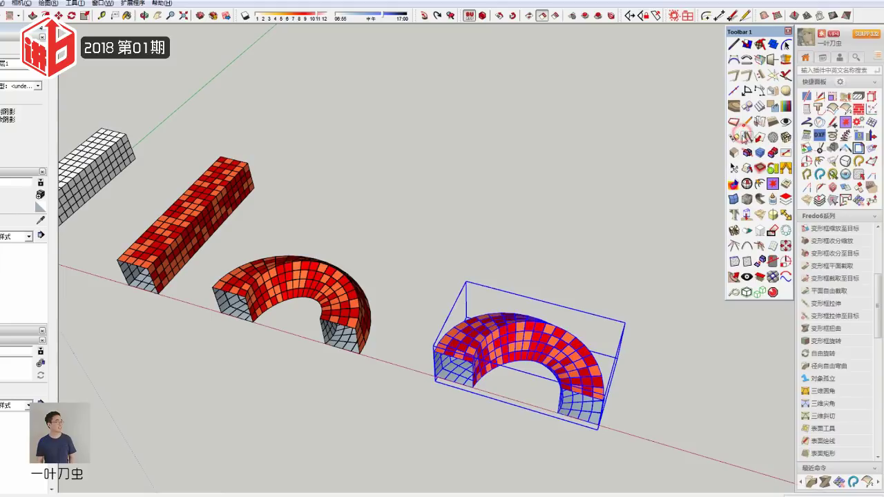
scroll(620, 422, "up", 2)
scroll(619, 422, "up", 5)
scroll(619, 423, "up", 5)
scroll(620, 423, "up", 2)
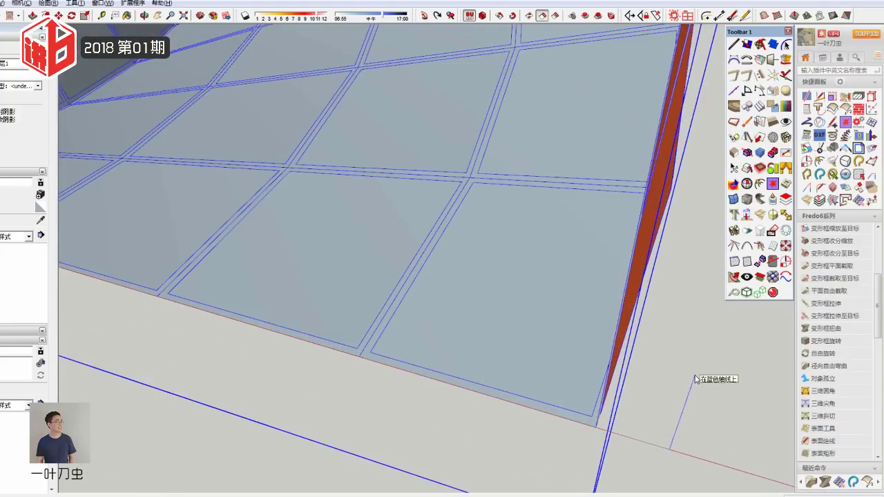
scroll(695, 377, "up", 3)
scroll(694, 376, "down", 2)
scroll(695, 376, "down", 3)
scroll(694, 377, "down", 3)
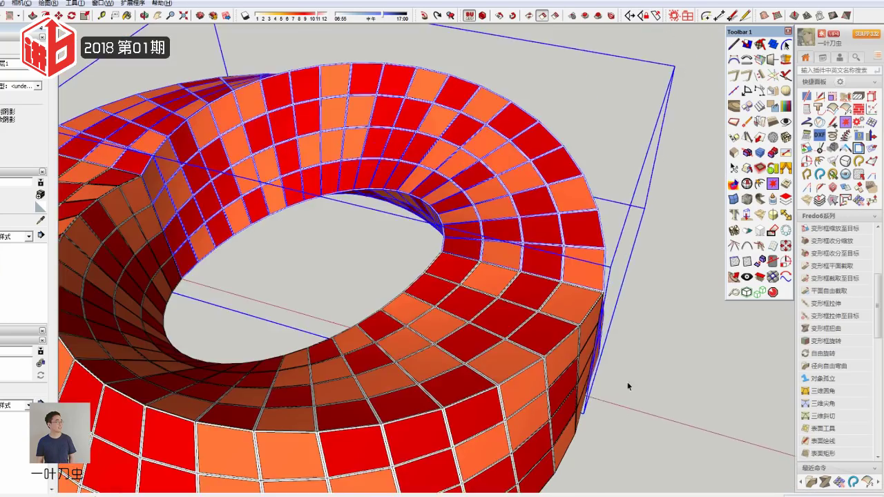
scroll(627, 381, "down", 1)
middle_click_drag(651, 369, 570, 306)
scroll(570, 306, "up", 3)
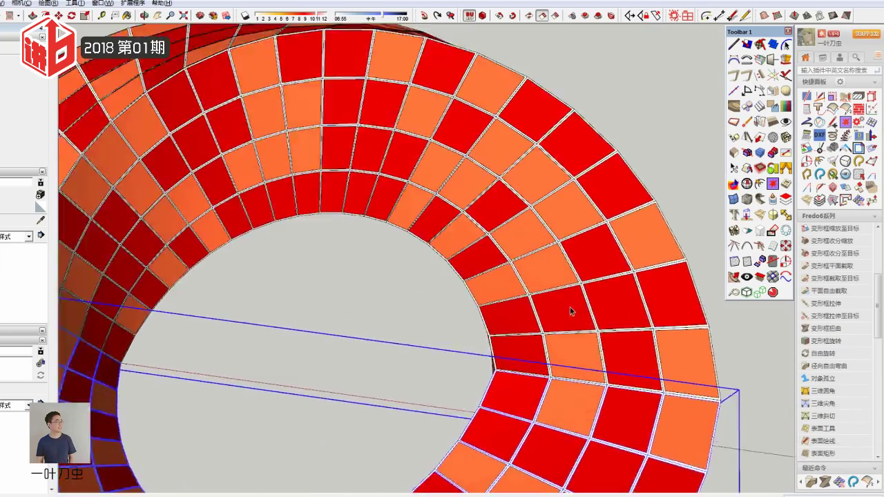
scroll(533, 365, "up", 2)
mouse_move(533, 365)
middle_mouse_down()
mouse_move(518, 403)
mouse_move(513, 331)
middle_mouse_up()
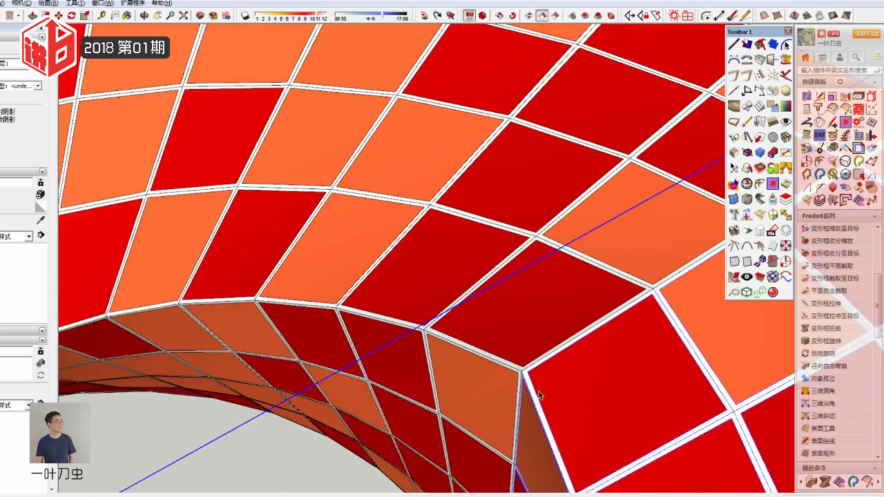
scroll(512, 331, "down", 3)
middle_click_drag(558, 278, 557, 308)
scroll(556, 307, "up", 2)
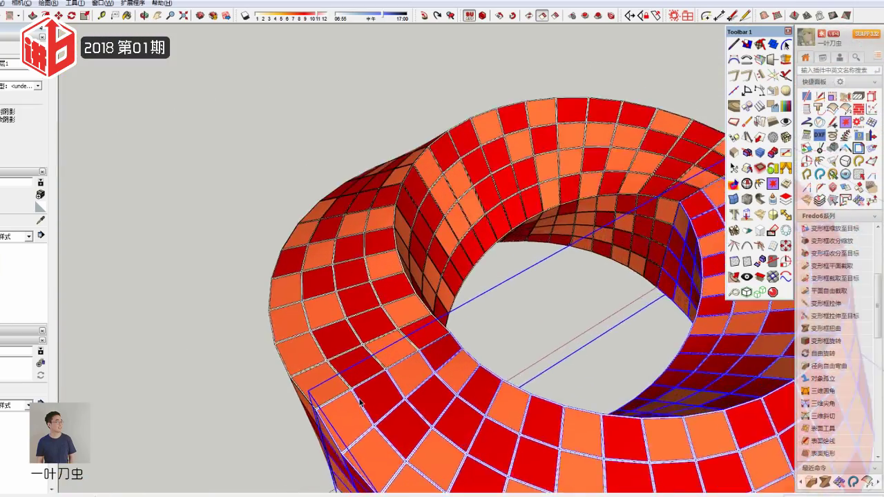
scroll(557, 308, "up", 2)
scroll(389, 365, "down", 3)
scroll(486, 371, "down", 2)
mouse_move(539, 393)
middle_mouse_down()
mouse_move(380, 195)
mouse_move(237, 256)
mouse_move(541, 403)
mouse_move(532, 361)
mouse_move(773, 305)
mouse_move(705, 205)
mouse_move(476, 345)
middle_mouse_up()
scroll(477, 346, "up", 2)
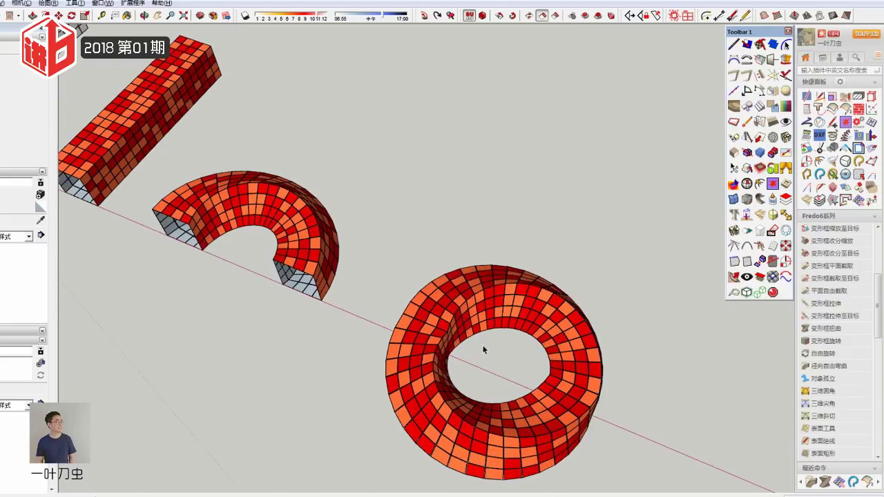
scroll(481, 345, "up", 2)
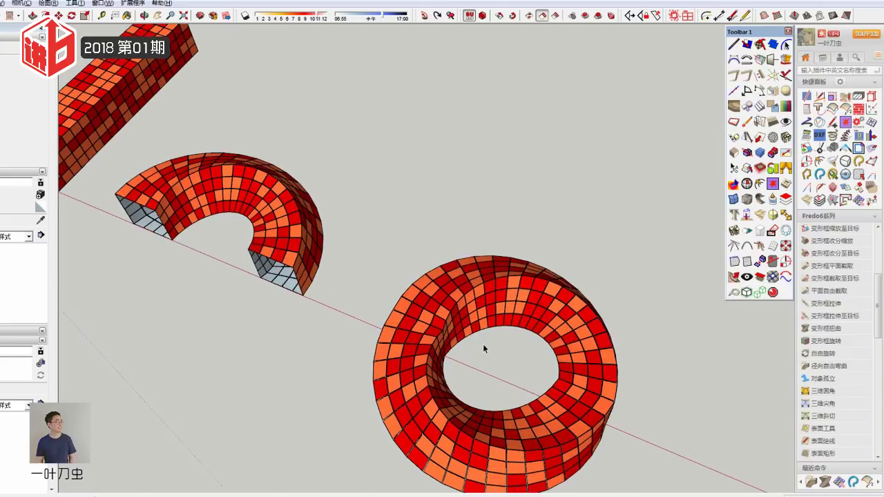
scroll(483, 346, "down", 3)
Step: Scale the selected ring half upward along the blue axis so it stands taller
left_click(505, 388)
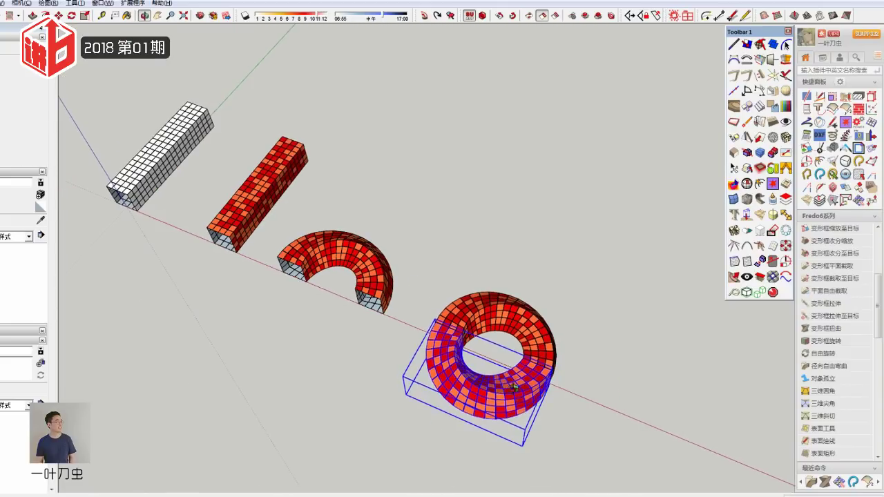
middle_click_drag(505, 387, 486, 369)
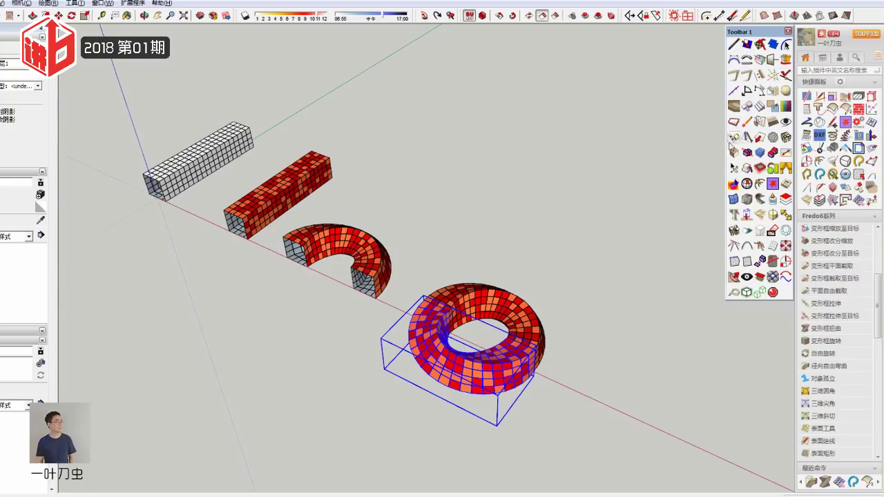
scroll(462, 379, "up", 2)
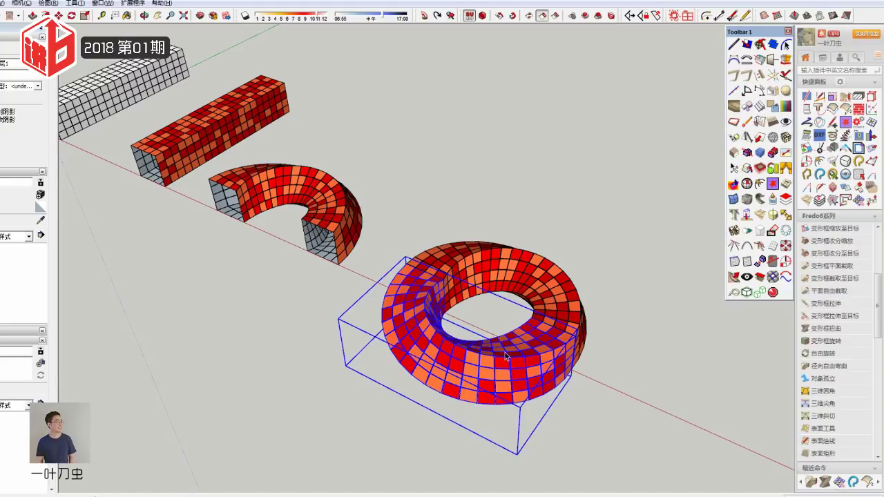
key("s")
middle_click_drag(480, 384, 459, 275)
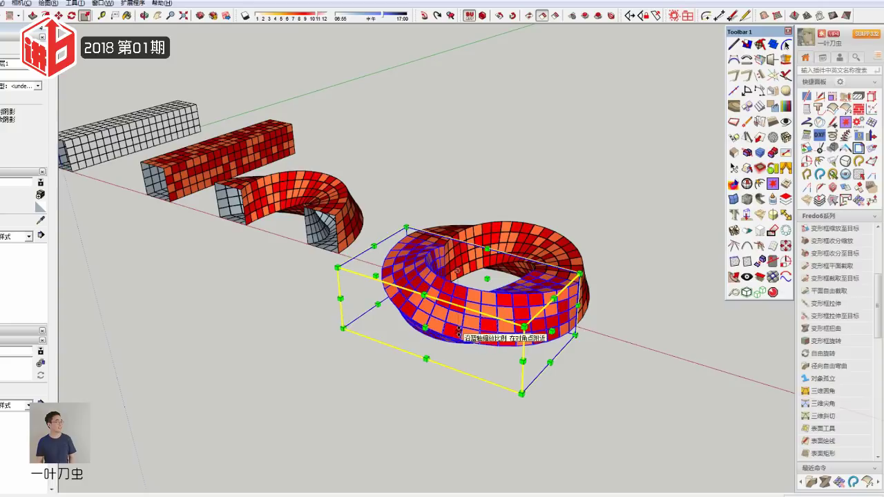
left_click_drag(458, 330, 456, 177)
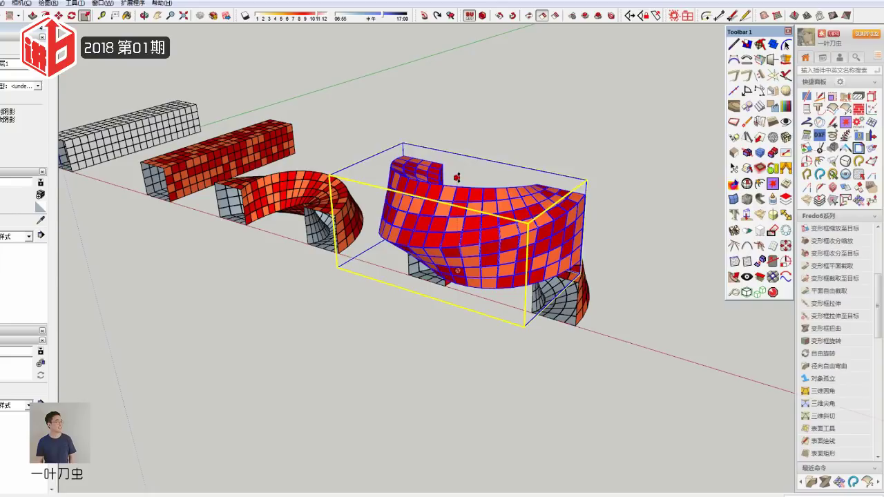
left_click_drag(457, 177, 459, 182)
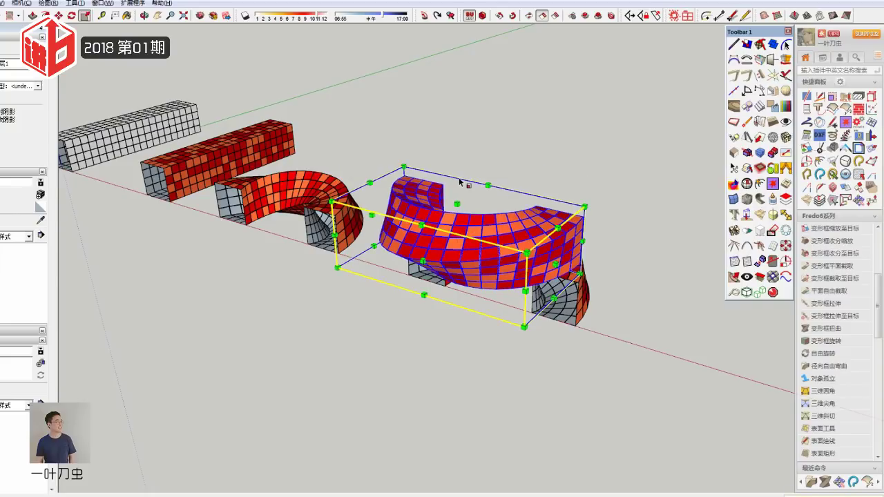
key("space")
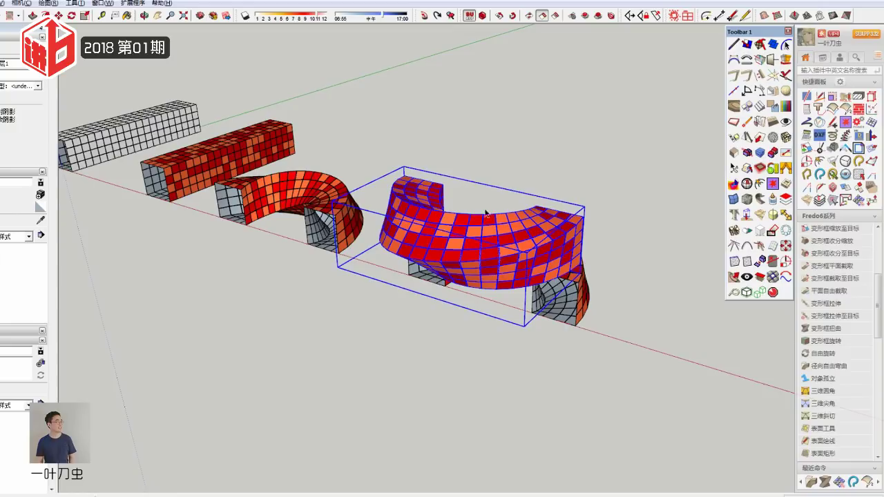
Step: Move the stretched half by its bounding-box corner onto the other half's matching tile corner
scroll(486, 214, "up", 2)
scroll(521, 234, "down", 2)
scroll(556, 233, "up", 3)
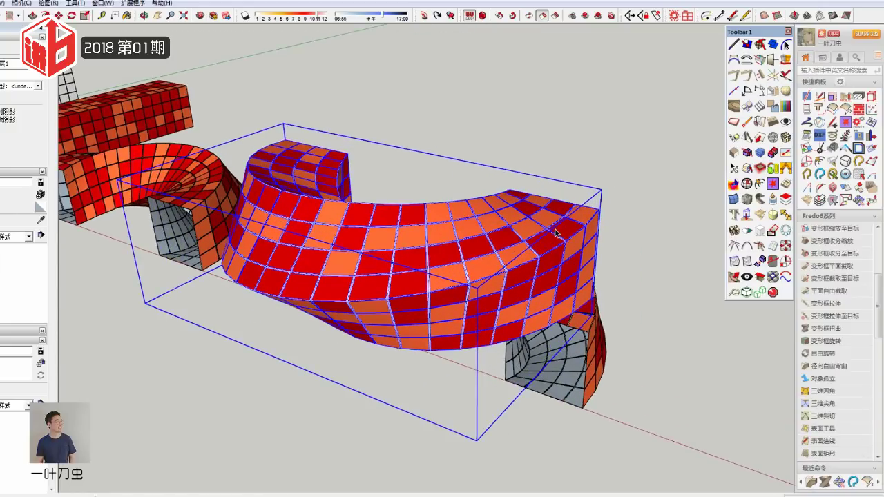
key("m")
scroll(587, 214, "up", 3)
scroll(570, 207, "up", 2)
scroll(566, 212, "up", 2)
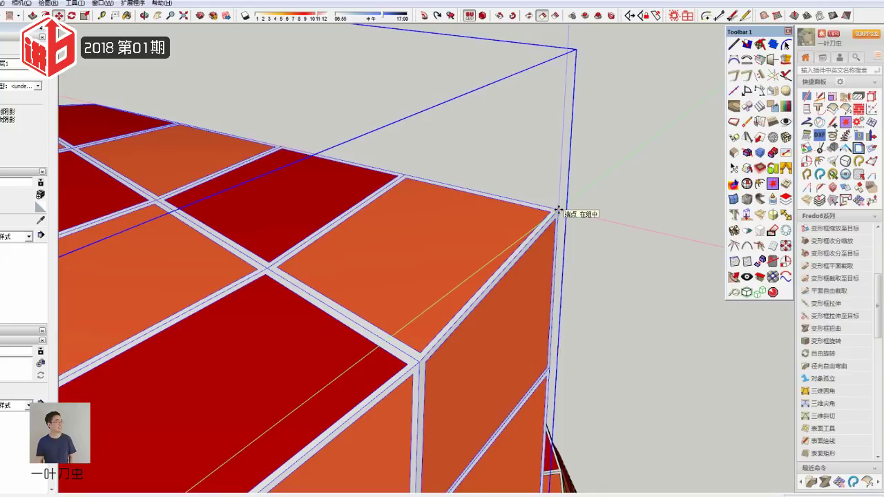
left_click(558, 210)
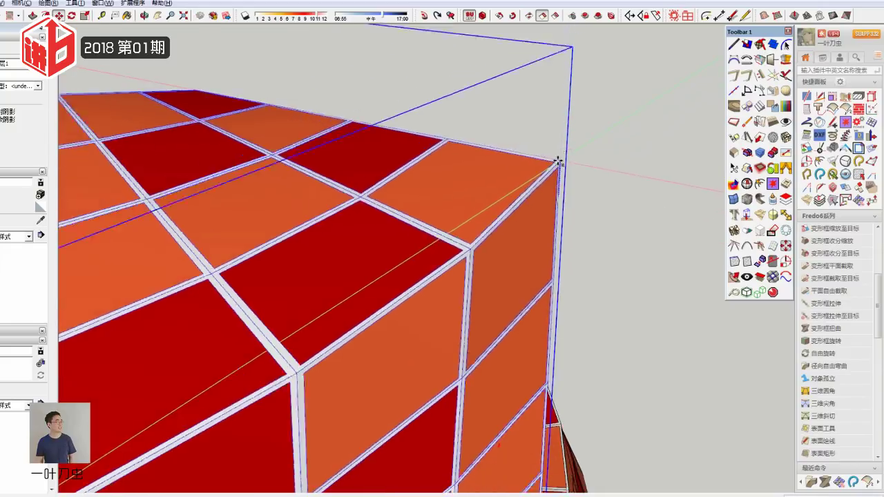
scroll(558, 162, "down", 3)
scroll(559, 138, "down", 2)
scroll(552, 207, "down", 2)
scroll(539, 324, "up", 3)
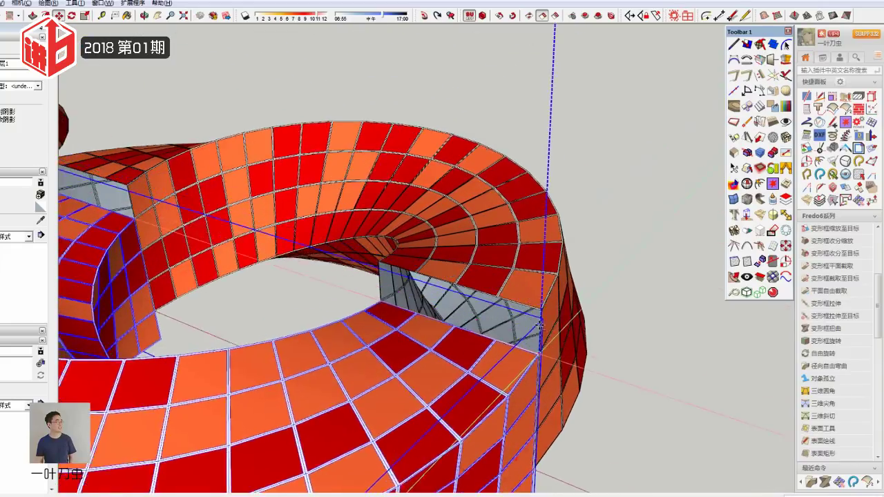
scroll(540, 325, "up", 2)
scroll(539, 311, "up", 2)
scroll(536, 300, "up", 1)
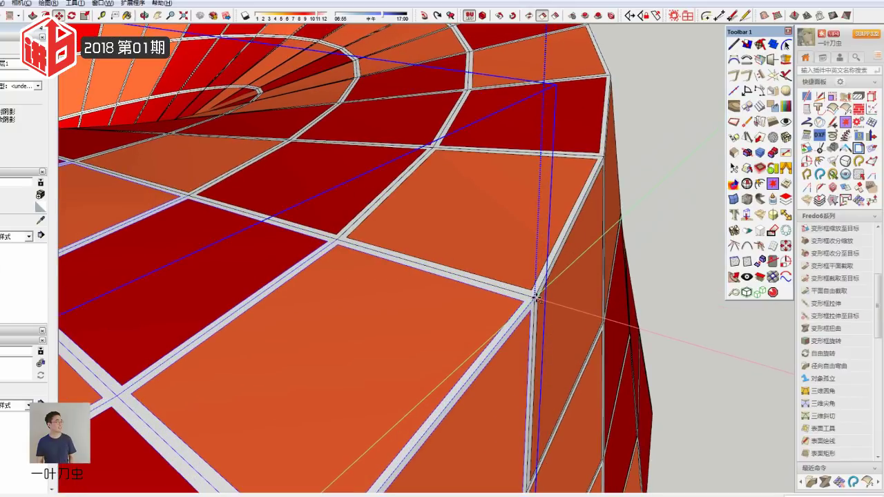
scroll(534, 301, "up", 2)
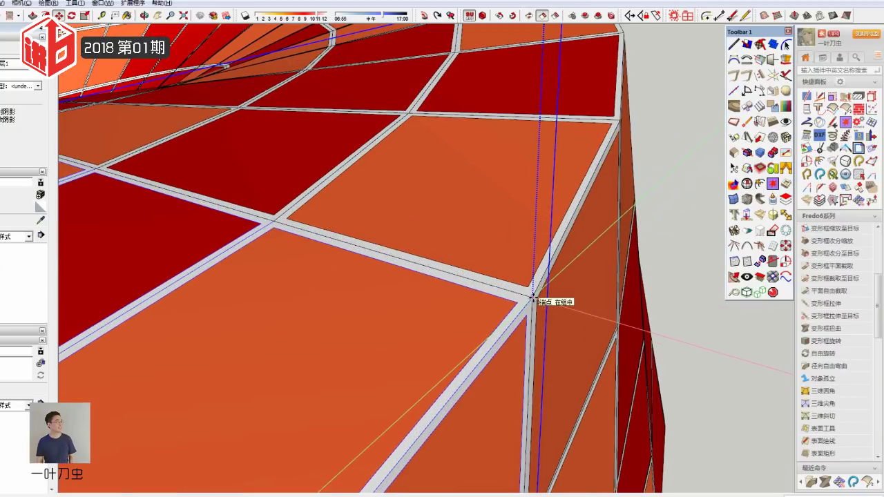
left_click(534, 297)
Step: Orbit around the rejoined ring to check the closed twisted loop
scroll(533, 297, "down", 2)
scroll(553, 290, "down", 3)
scroll(656, 269, "down", 2)
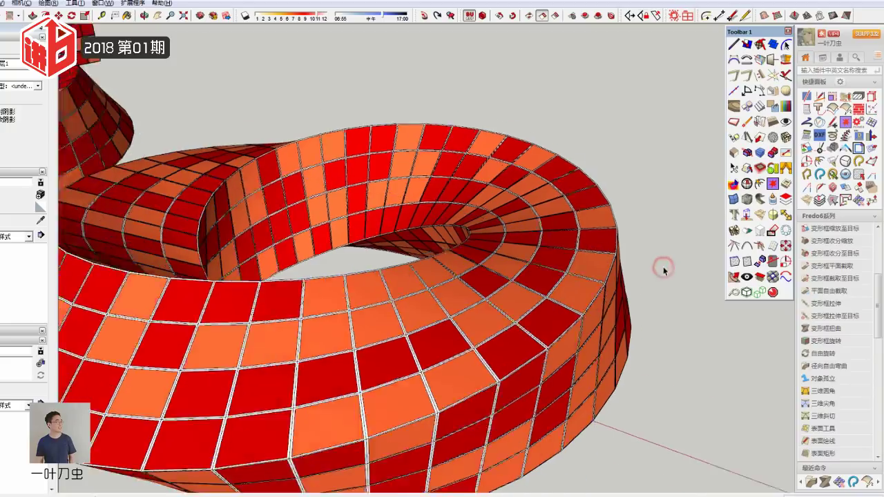
scroll(661, 267, "down", 2)
mouse_move(489, 229)
middle_mouse_down()
mouse_move(581, 369)
mouse_move(552, 300)
middle_mouse_up()
scroll(581, 369, "up", 3)
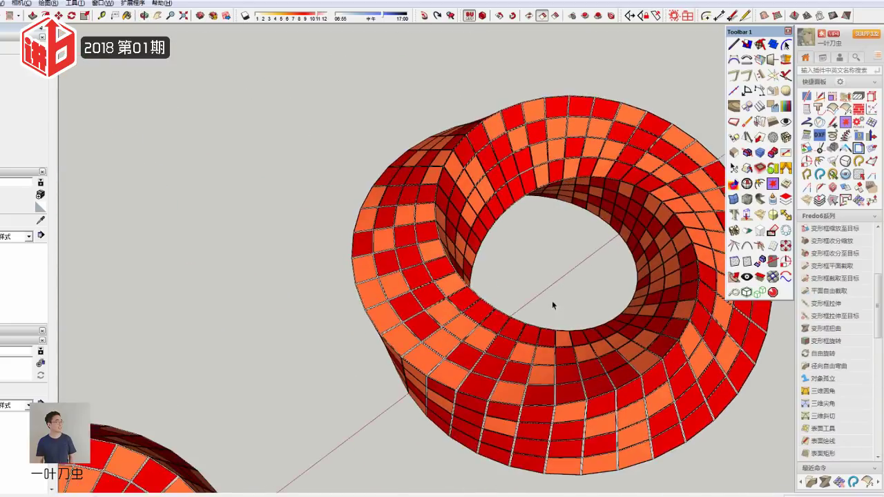
scroll(551, 300, "down", 3)
mouse_move(476, 287)
middle_mouse_down()
mouse_move(443, 138)
mouse_move(566, 266)
mouse_move(365, 138)
mouse_move(442, 263)
mouse_move(339, 361)
mouse_move(564, 325)
middle_mouse_up()
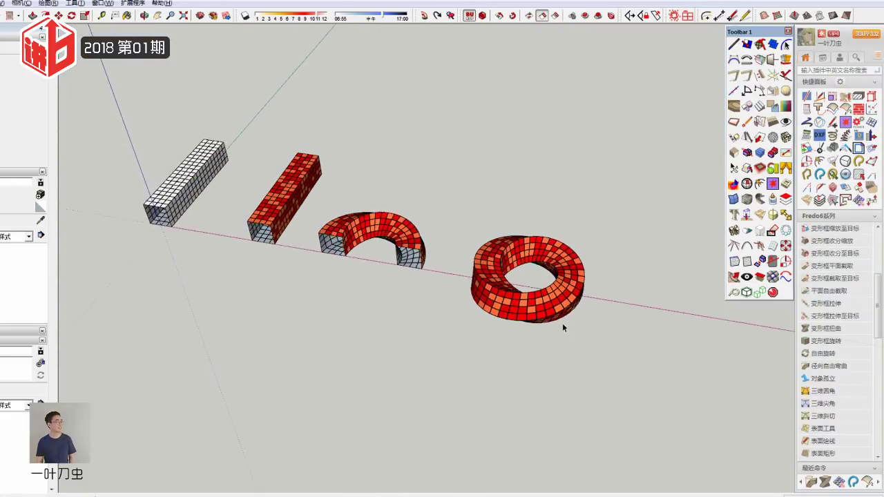
Step: Try selecting the half-ring and the two ring halves, then clear the selection
scroll(525, 318, "up", 3)
mouse_move(483, 312)
middle_mouse_down()
mouse_move(688, 105)
mouse_move(355, 158)
middle_mouse_up()
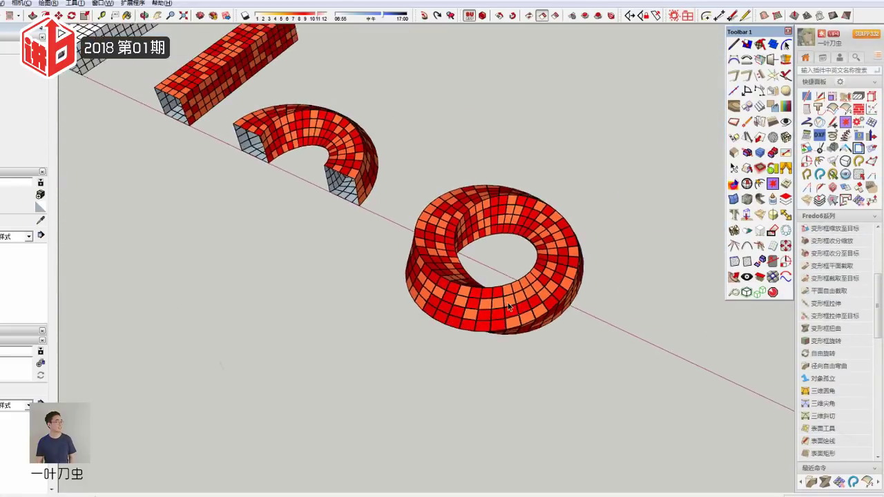
left_click(353, 158)
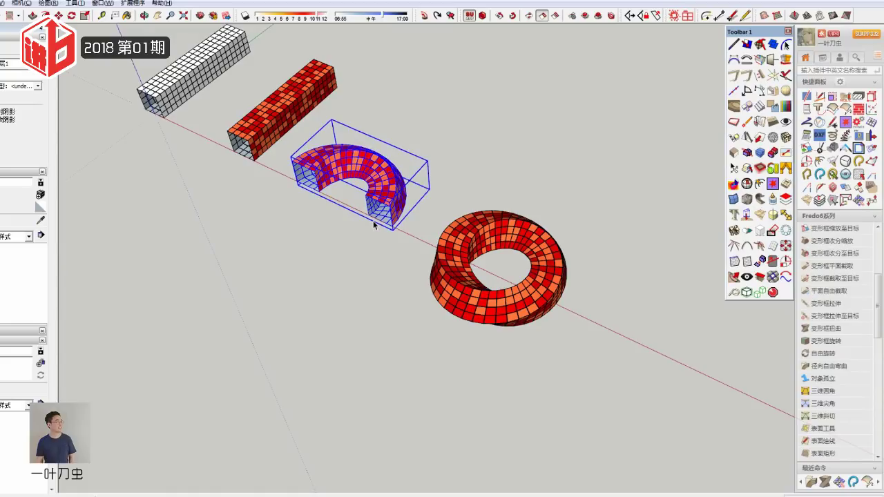
left_click(485, 219)
left_click(473, 277)
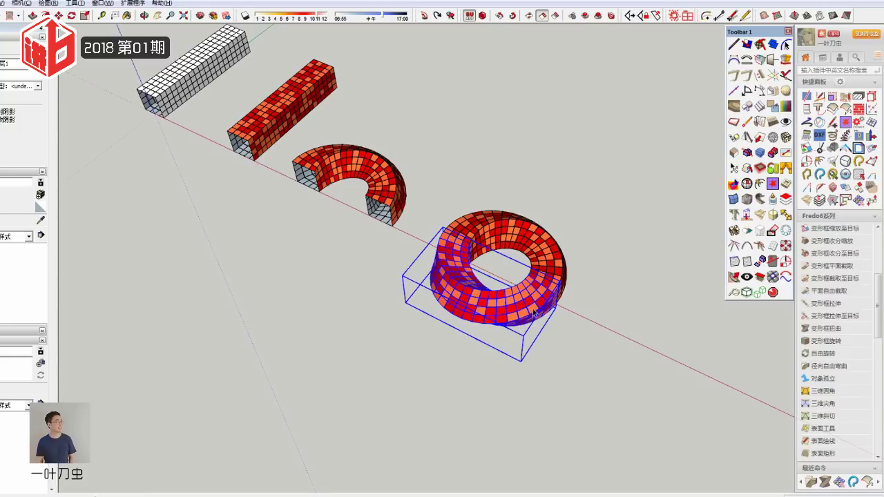
mouse_move(533, 314)
middle_mouse_down()
mouse_move(536, 278)
mouse_move(442, 243)
middle_mouse_up()
left_click(441, 243)
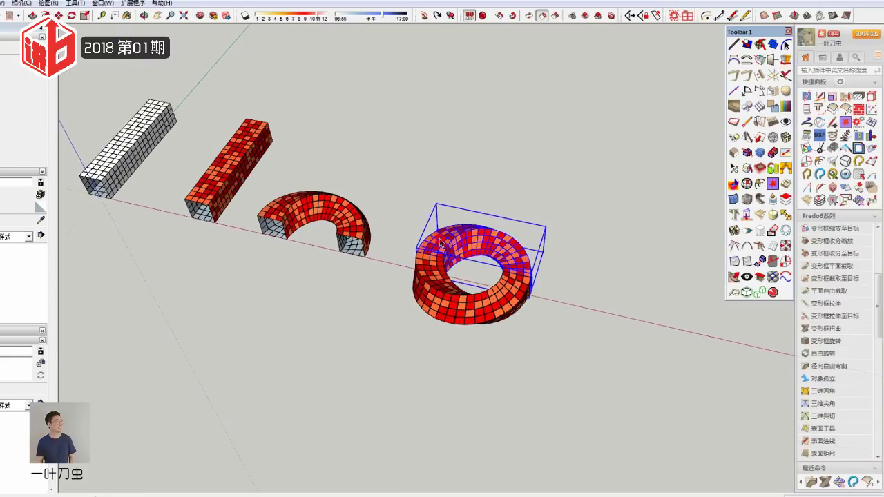
left_click(435, 275)
scroll(617, 317, "up", 3)
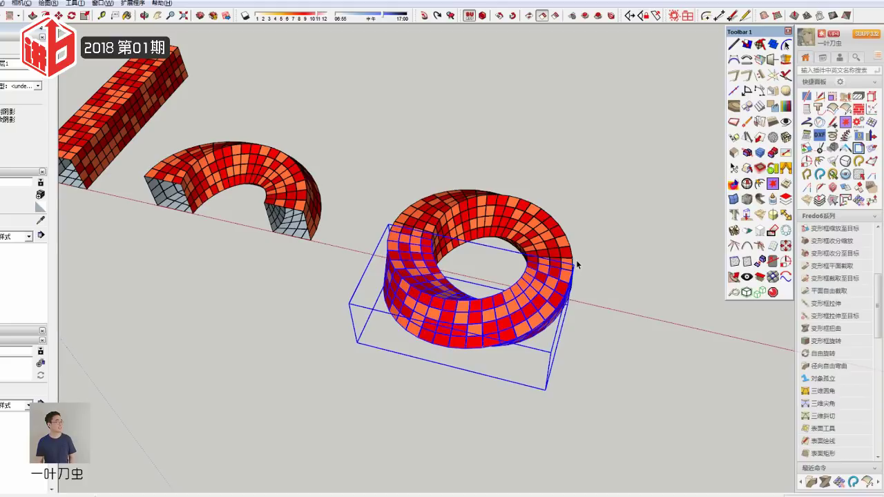
left_click(610, 242)
scroll(497, 321, "up", 3)
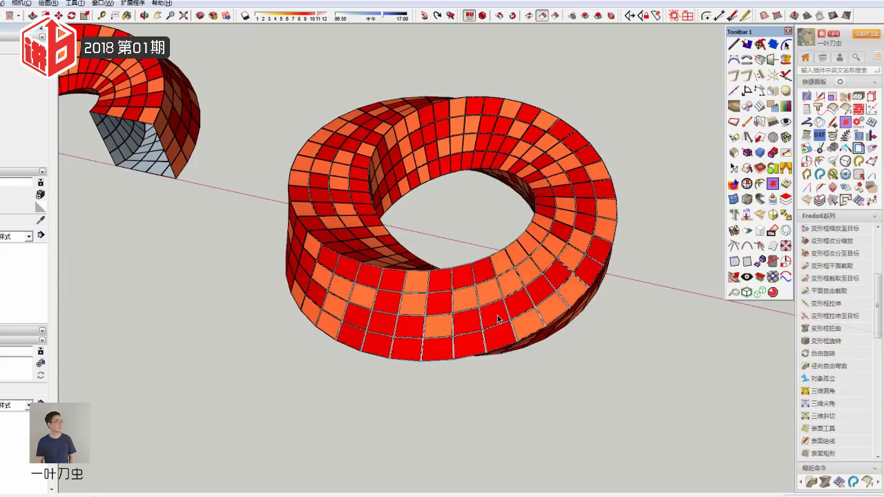
Step: Copy the whole twisted ring with Move and Ctrl, placing the duplicate to the right
left_click(497, 318)
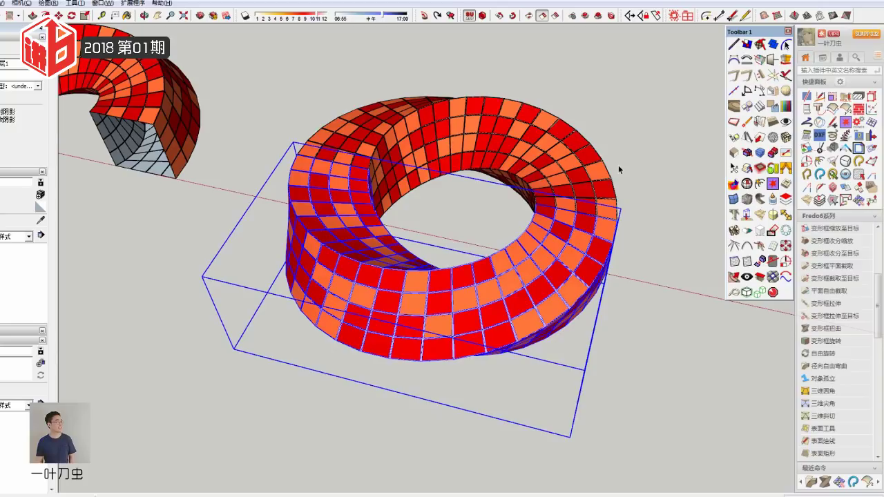
scroll(493, 314, "down", 2)
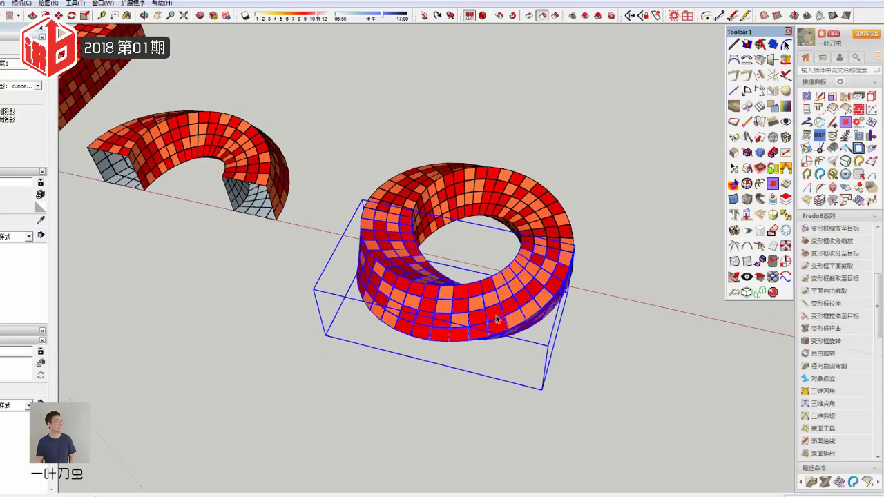
scroll(461, 286, "down", 3)
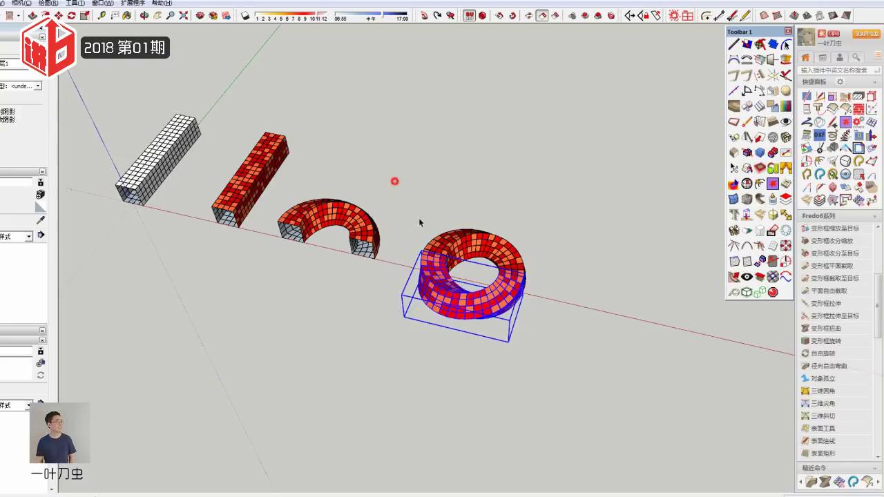
key("m")
key("ctrl")
left_click(475, 301)
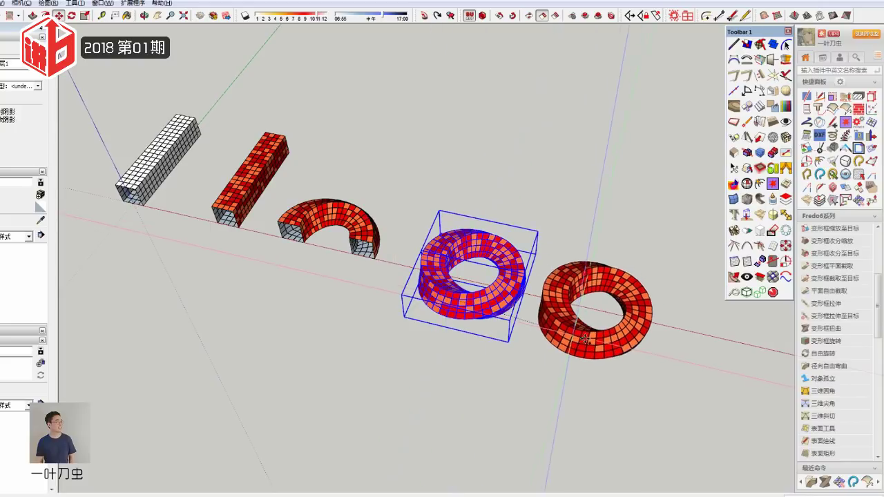
left_click(611, 337)
left_click(534, 346)
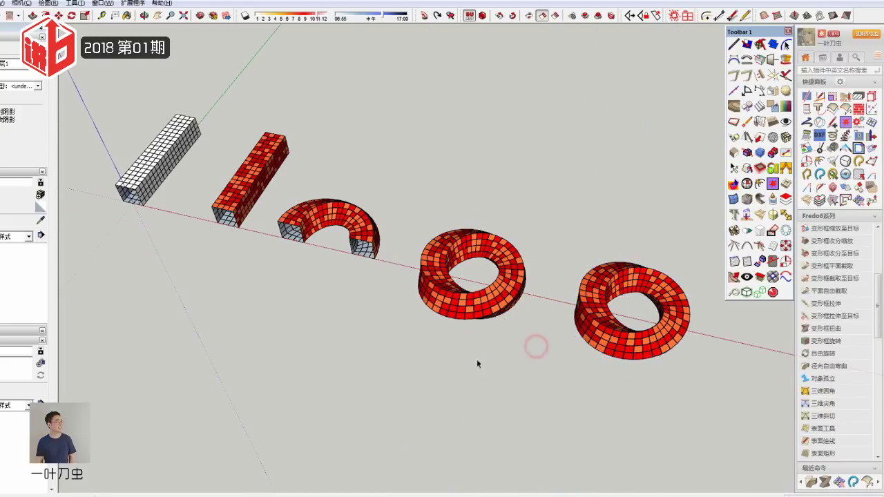
scroll(538, 356, "up", 2)
scroll(542, 356, "up", 2)
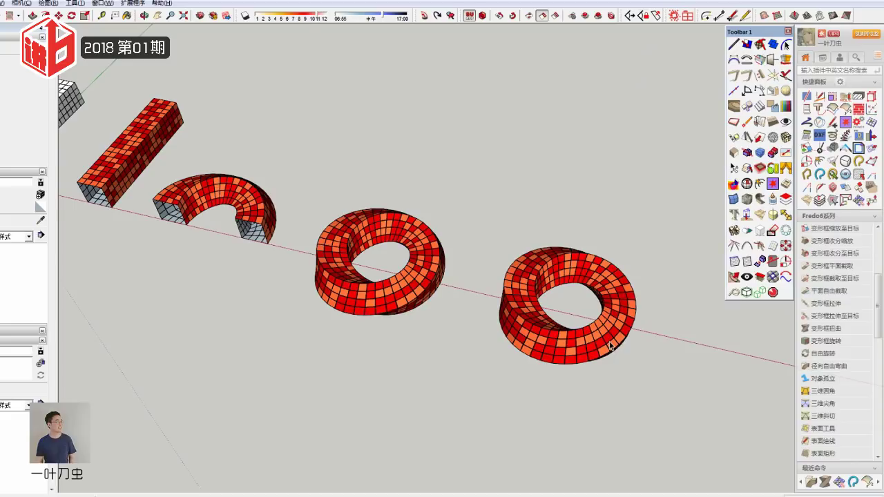
scroll(609, 345, "down", 2)
left_click(255, 203)
scroll(276, 214, "up", 3)
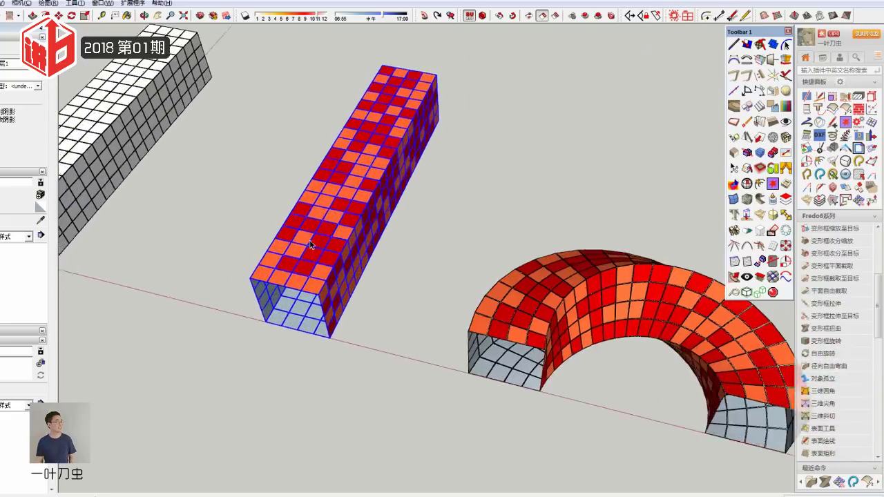
scroll(318, 246, "up", 3)
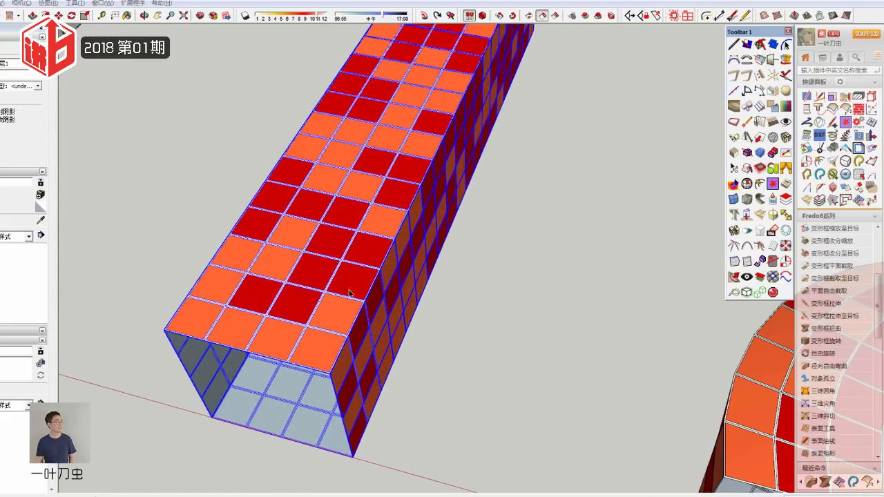
scroll(383, 250, "down", 2)
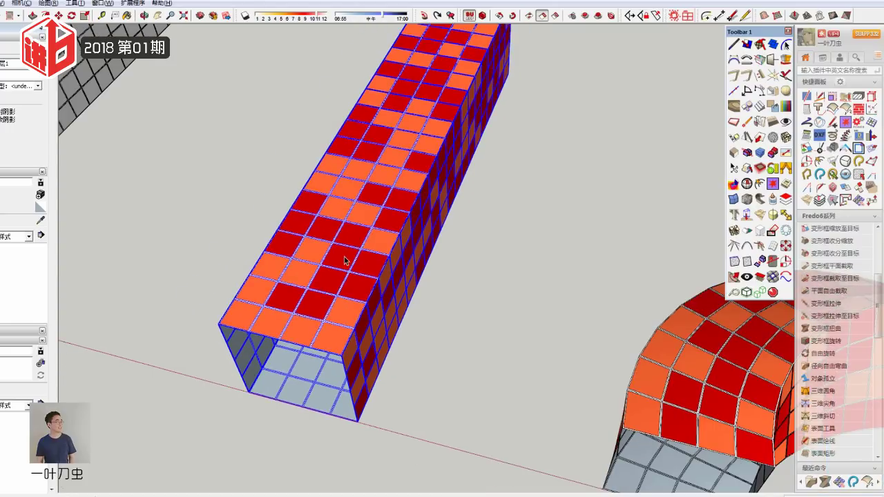
scroll(355, 220, "up", 3)
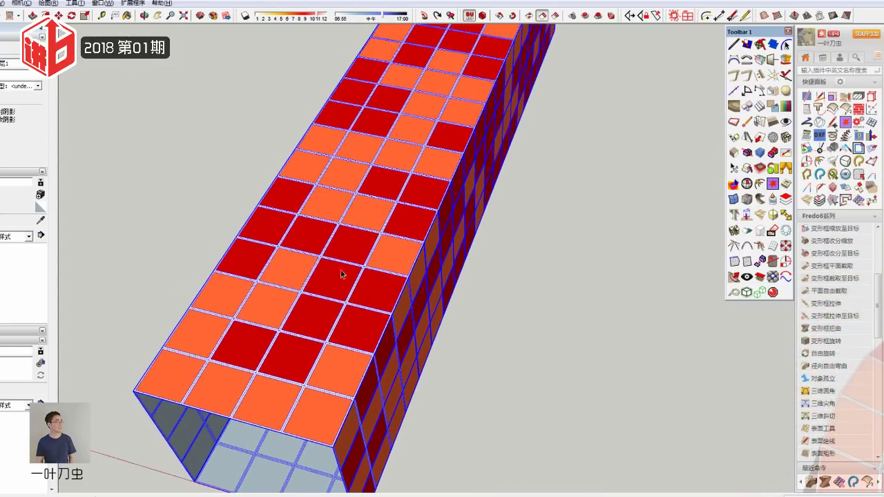
double_click(340, 270)
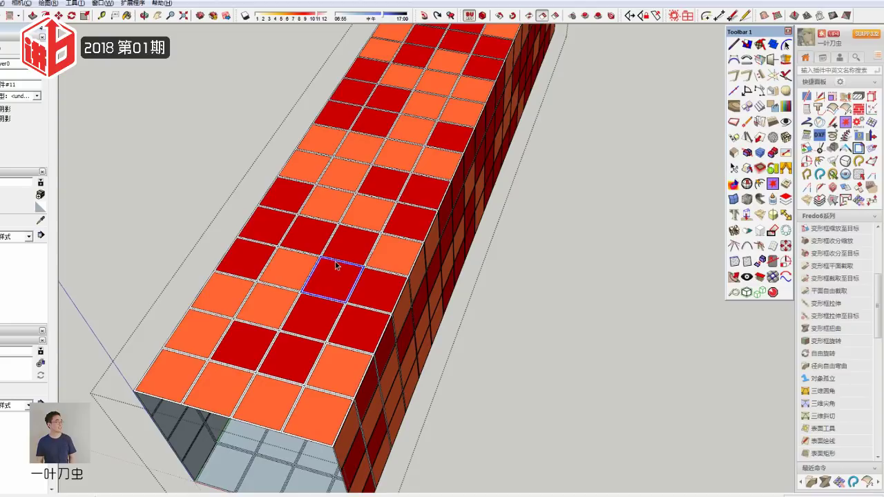
scroll(336, 266, "up", 1)
double_click(323, 280)
scroll(301, 290, "up", 3)
scroll(312, 287, "up", 2)
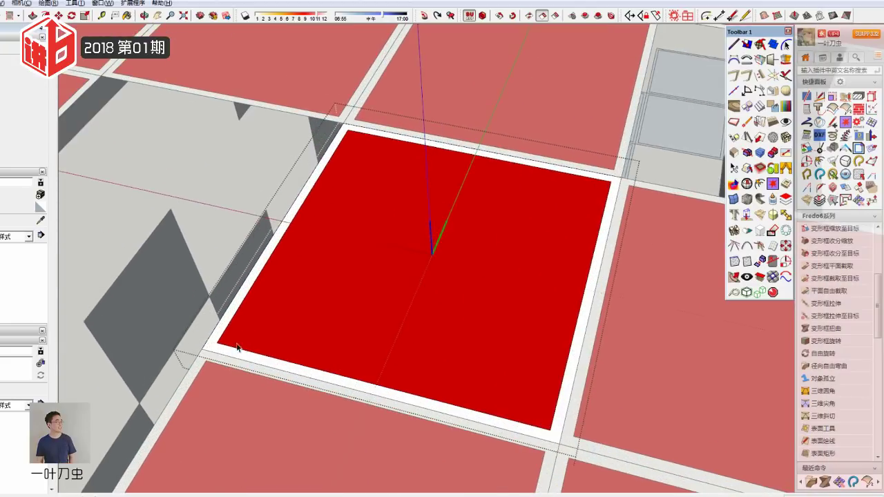
left_click(235, 350)
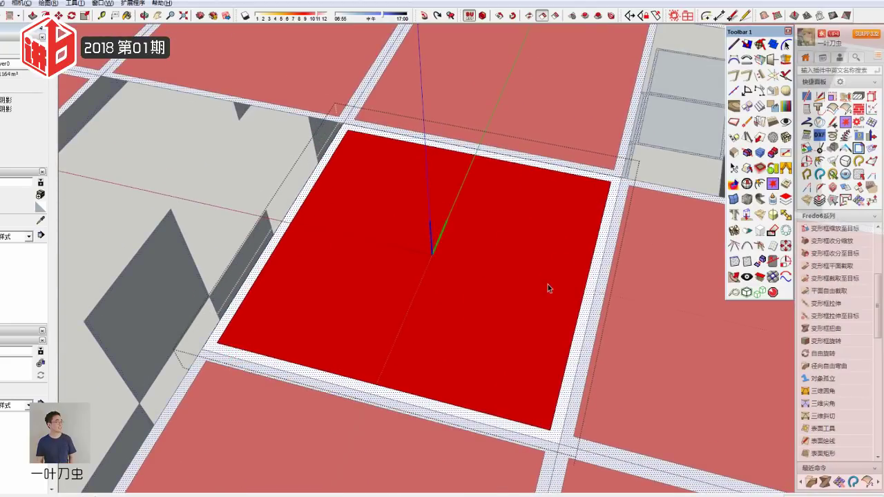
scroll(405, 318, "down", 3)
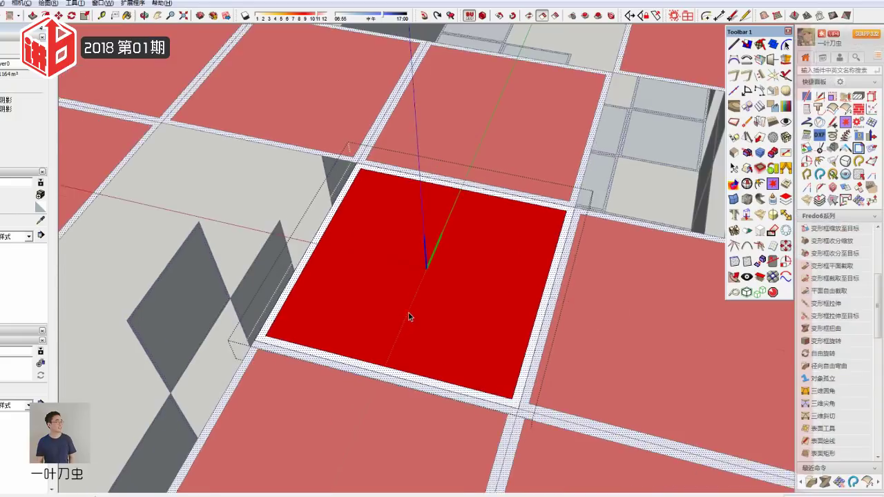
scroll(407, 316, "down", 3)
scroll(334, 295, "down", 3)
scroll(325, 291, "down", 2)
scroll(325, 292, "down", 3)
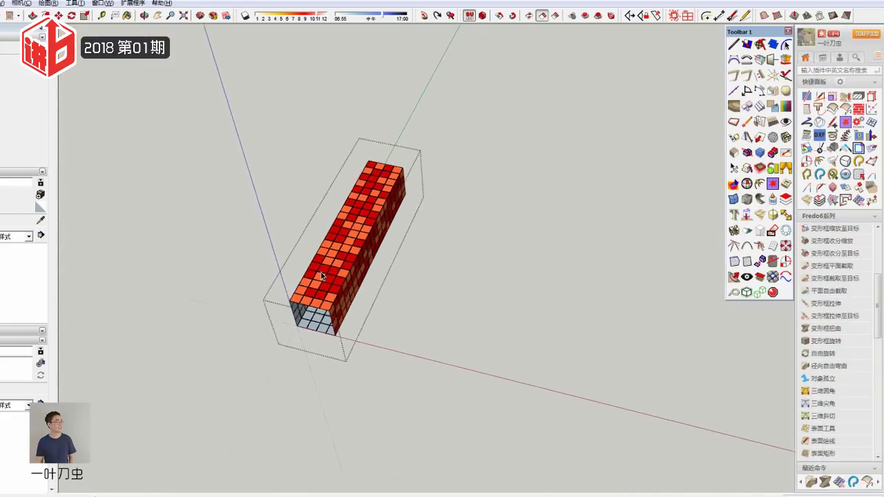
scroll(415, 311, "down", 3)
scroll(518, 345, "down", 1)
scroll(483, 338, "up", 5)
Step: Explode the right-hand ring copy, Make Group from its loose faces, and double-click into that group
scroll(446, 333, "up", 2)
left_click(446, 333)
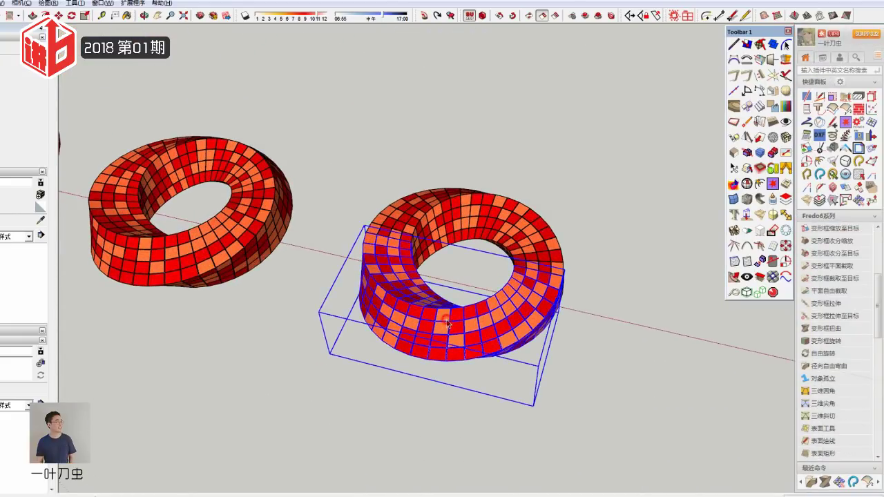
scroll(381, 276, "up", 2)
right_click(487, 212)
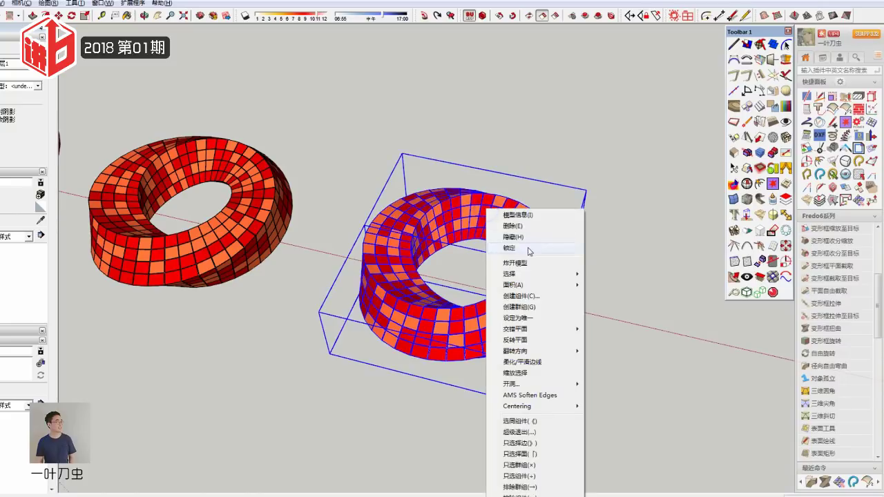
left_click(518, 264)
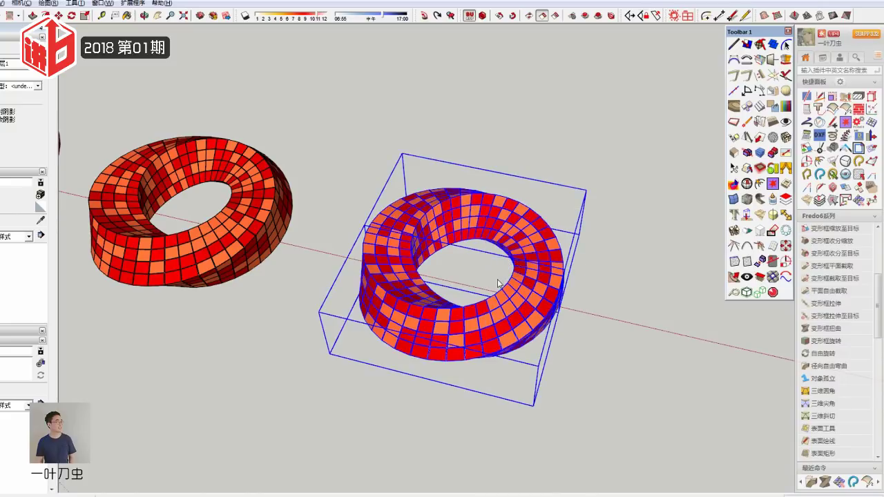
right_click(518, 242)
left_click(526, 253)
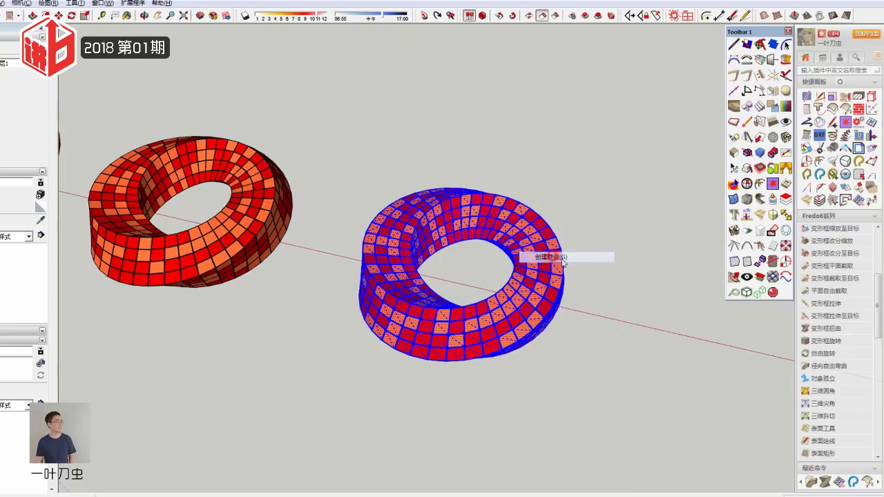
scroll(328, 188, "down", 3)
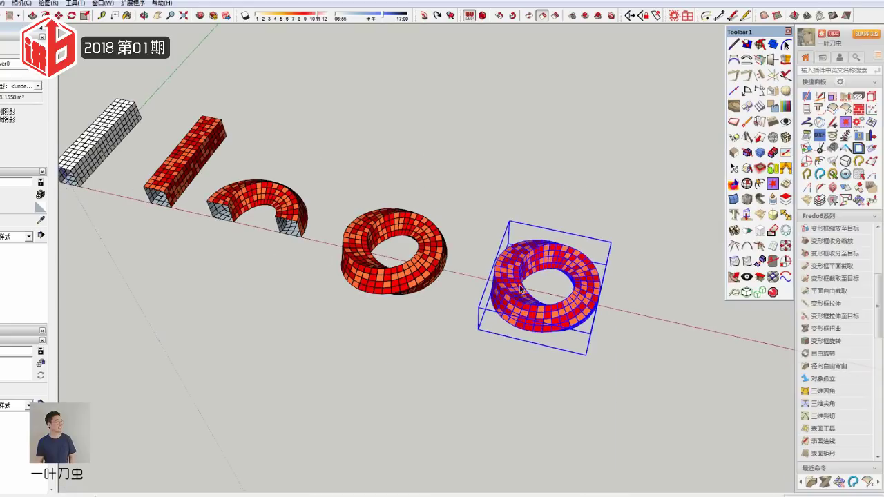
scroll(526, 285, "up", 3)
double_click(540, 223)
scroll(610, 332, "up", 3)
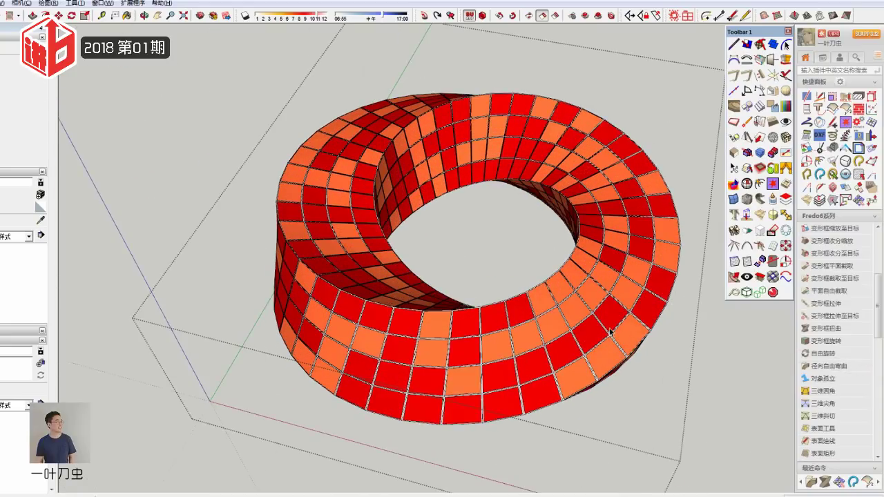
Step: Select all ring faces sharing one material and group them together
scroll(611, 332, "down", 1)
scroll(610, 332, "up", 2)
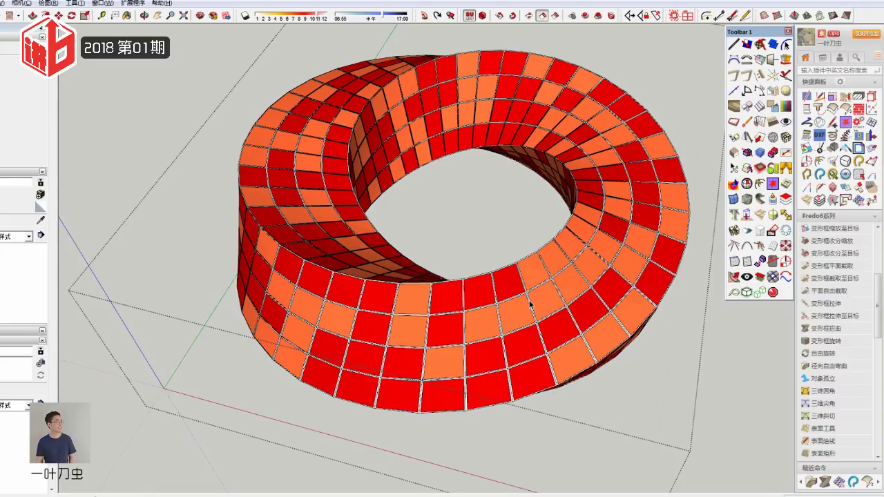
middle_click_drag(462, 278, 491, 337)
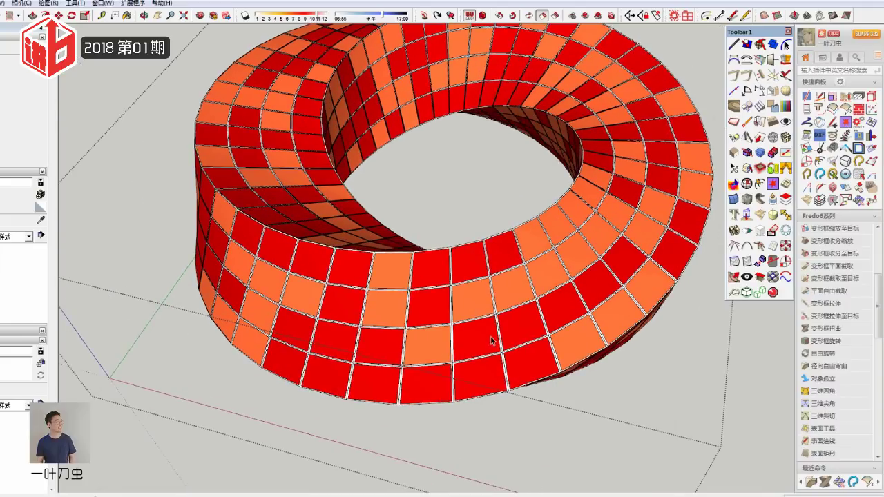
scroll(522, 320, "up", 3)
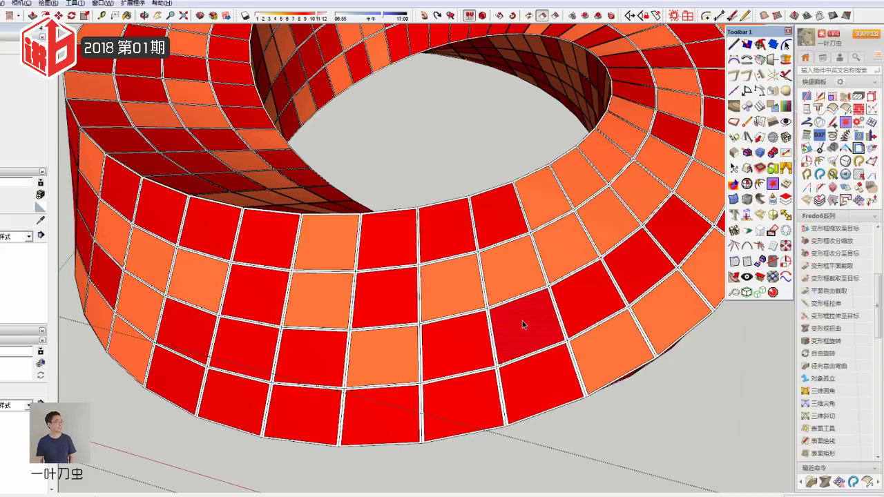
scroll(522, 320, "down", 3)
right_click(471, 307)
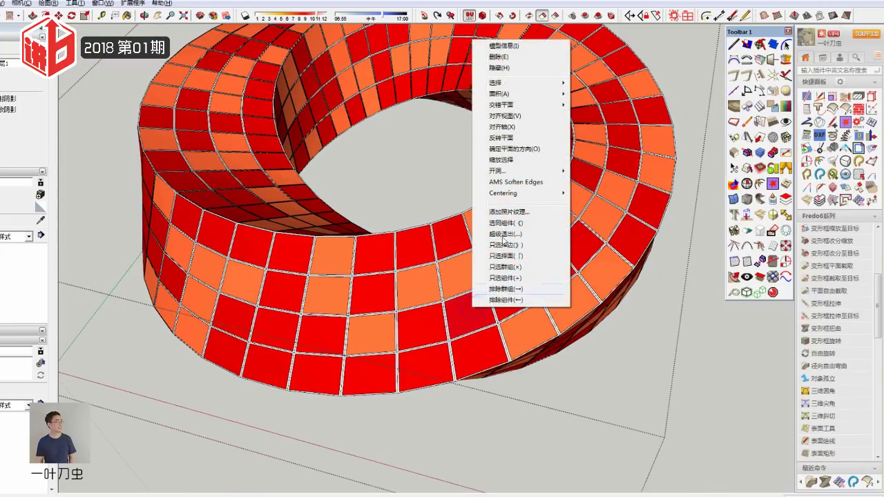
mouse_move(495, 82)
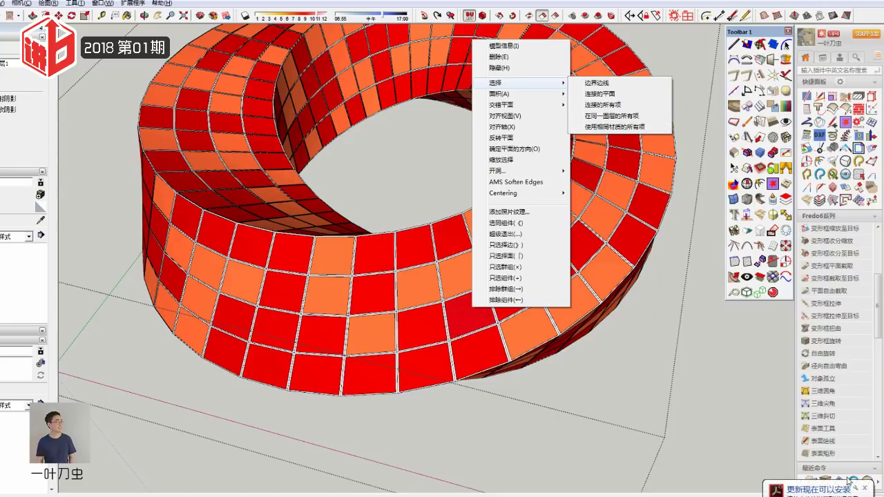
left_click(863, 488)
right_click(467, 325)
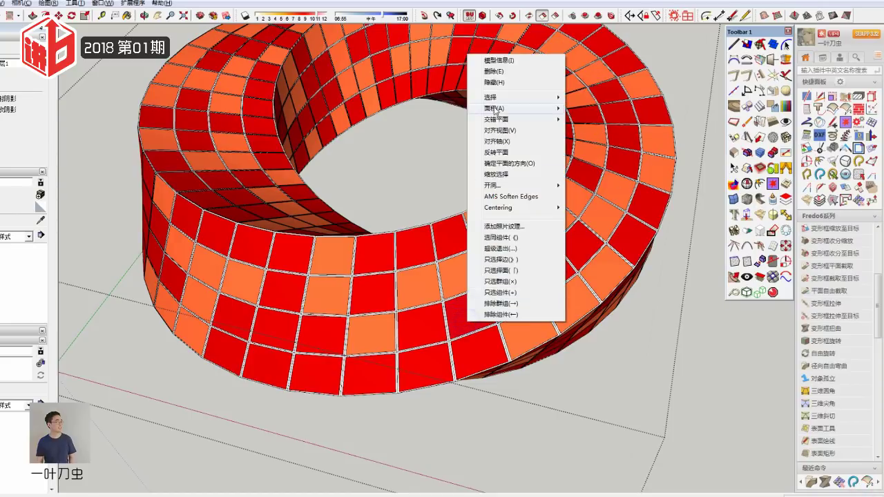
left_click(586, 142)
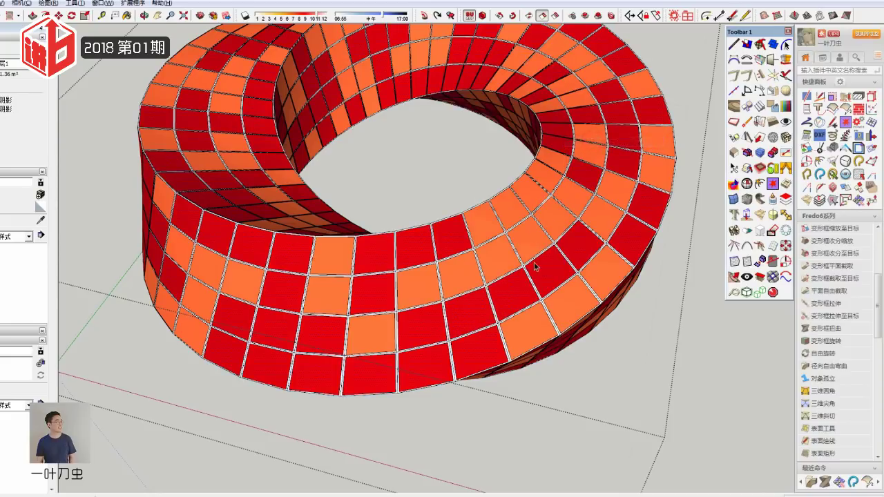
scroll(321, 221, "down", 3)
scroll(541, 278, "up", 3)
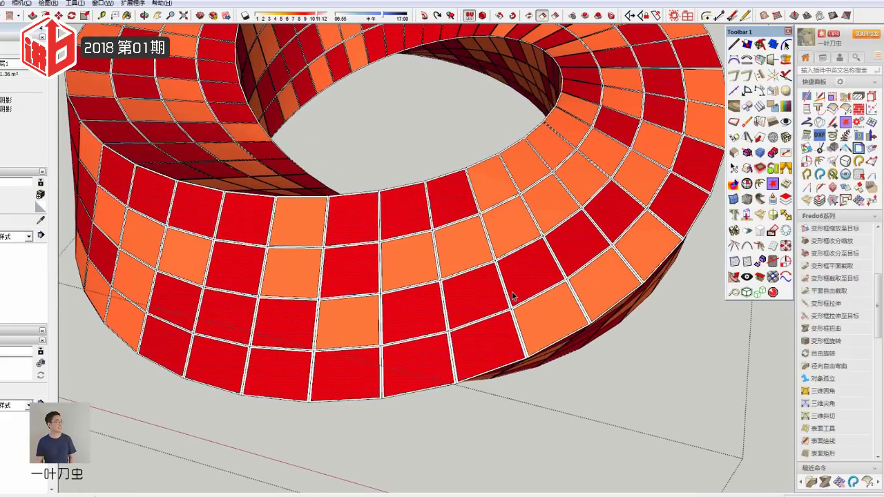
right_click(482, 295)
left_click(526, 104)
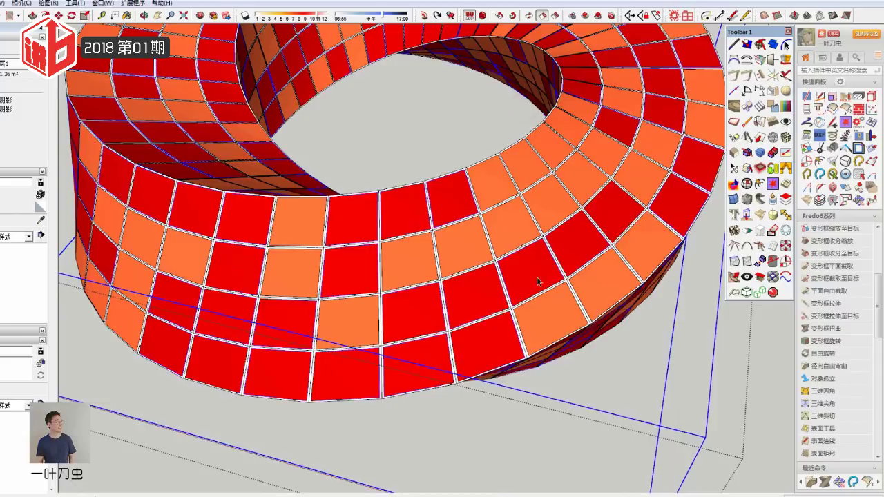
Step: Select all ring items on the same layer and group them
scroll(501, 319, "down", 3)
middle_click_drag(500, 319, 595, 92)
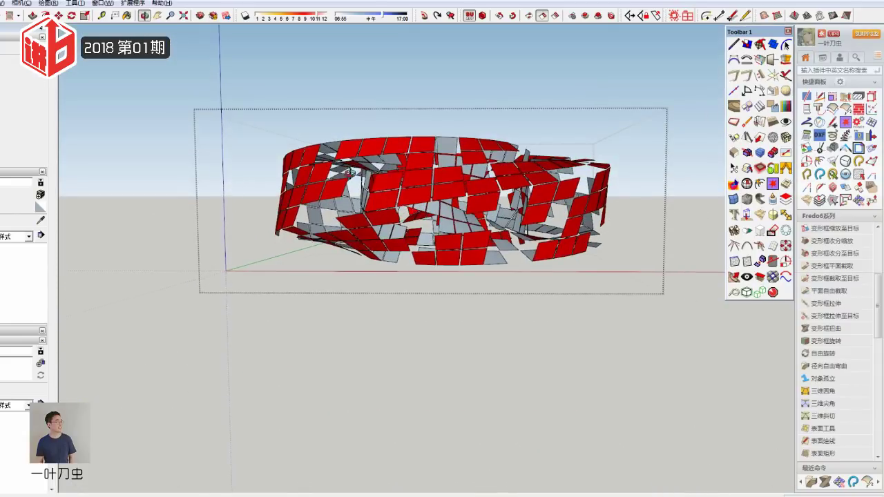
middle_click_drag(344, 174, 257, 434)
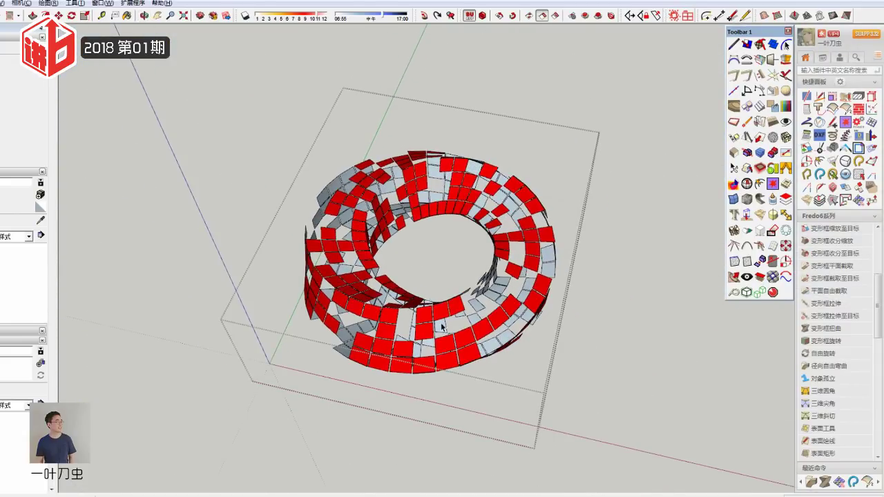
right_click(418, 343)
mouse_move(442, 115)
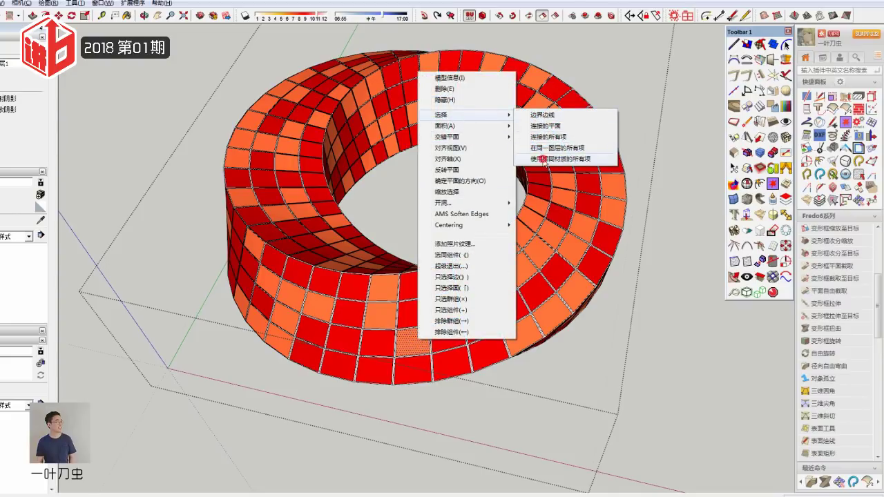
left_click(545, 149)
right_click(410, 342)
left_click(455, 149)
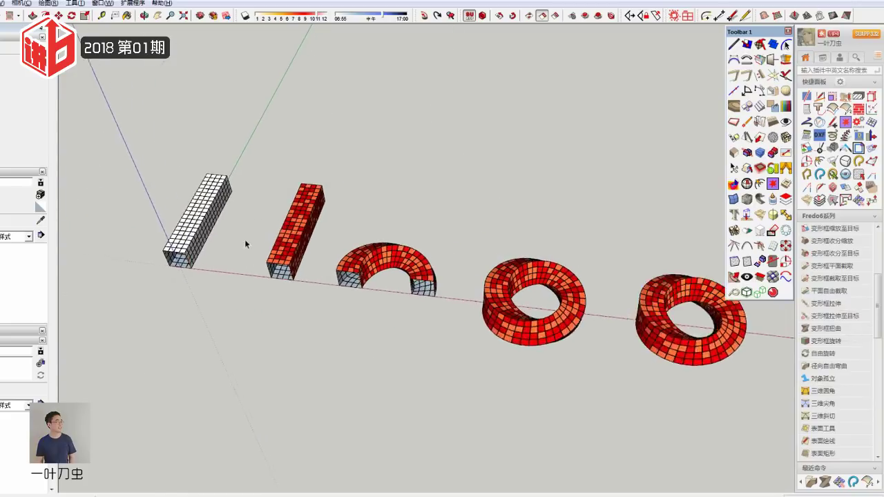
left_click(301, 216)
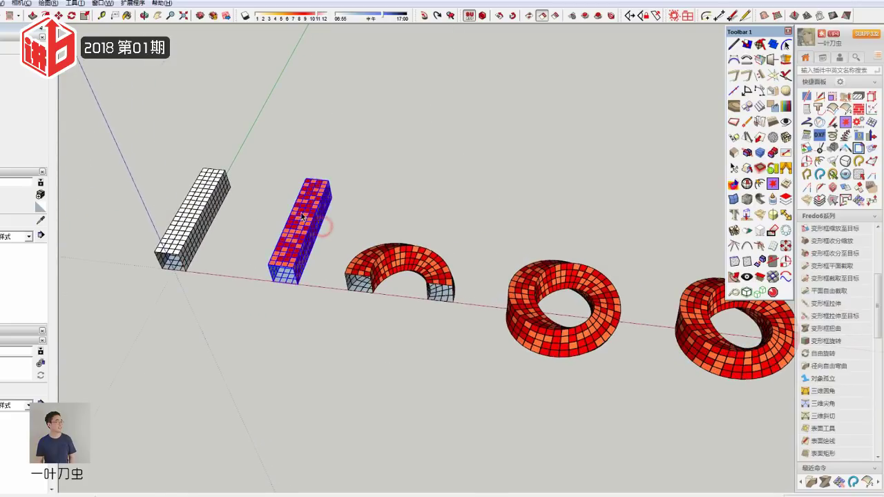
scroll(300, 241, "down", 3)
scroll(486, 259, "up", 3)
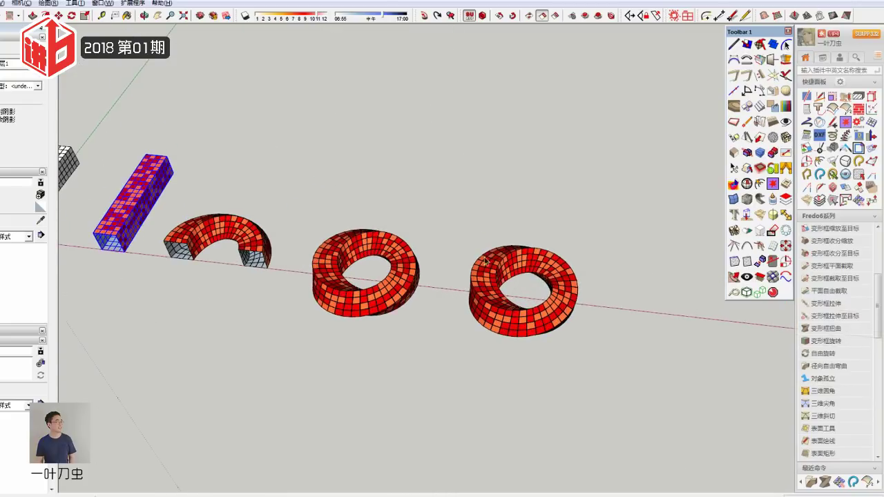
scroll(504, 320, "up", 3)
scroll(537, 320, "up", 3)
double_click(536, 322)
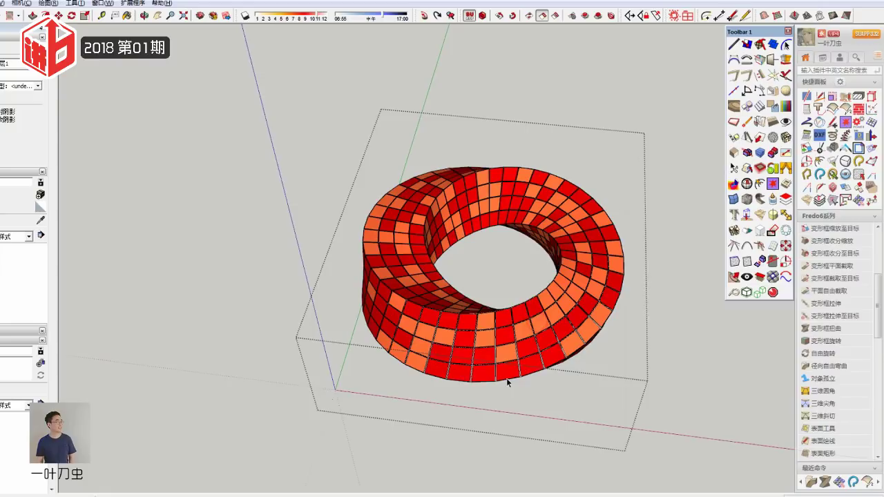
scroll(536, 323, "up", 3)
left_click(532, 317)
key("ctrl+z")
scroll(440, 340, "down", 5)
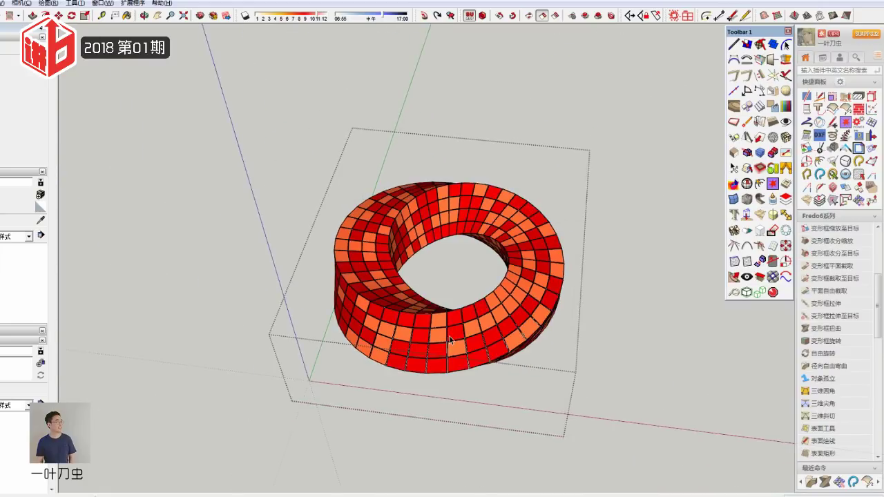
scroll(440, 339, "down", 3)
left_click(549, 313)
scroll(447, 336, "up", 3)
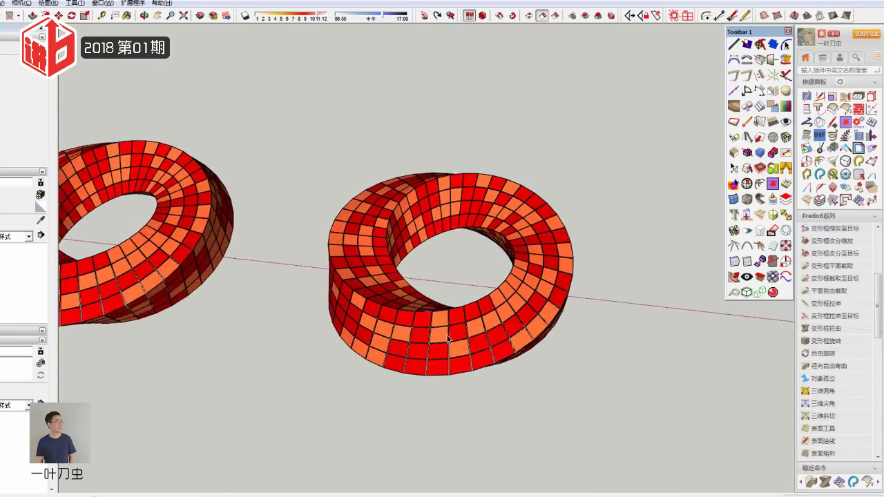
scroll(448, 336, "up", 1)
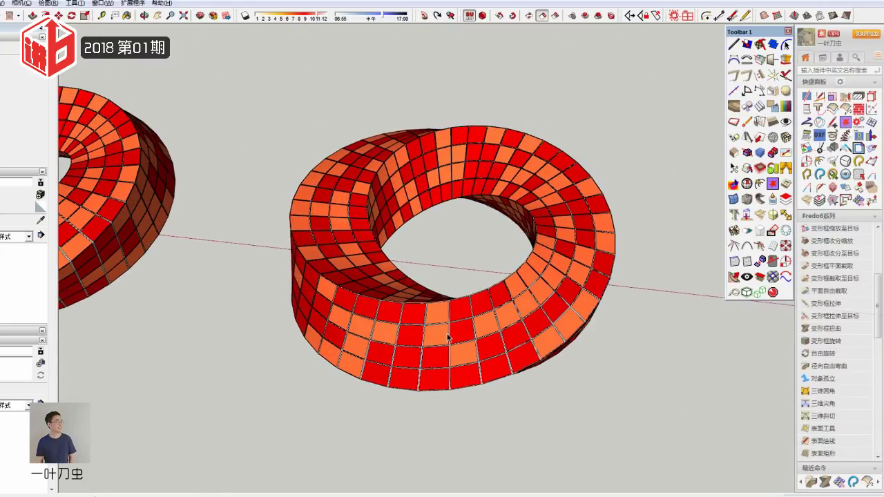
left_click(523, 323)
scroll(522, 323, "up", 2)
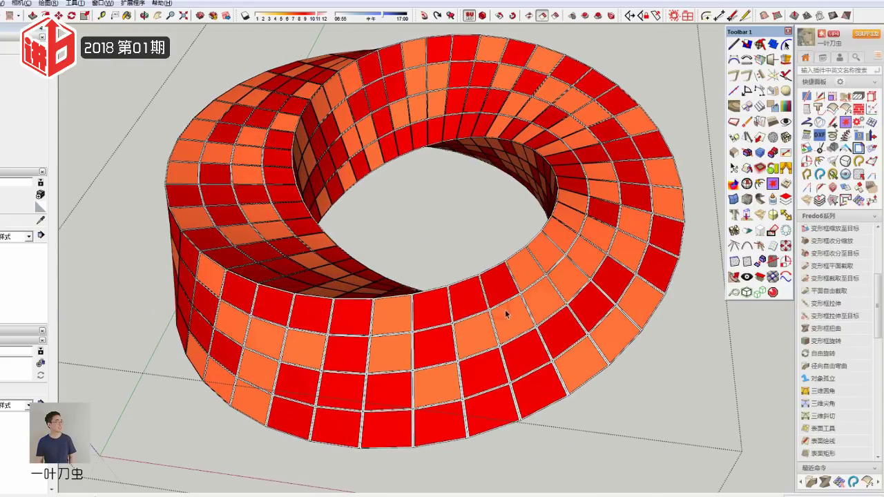
key("ctrl+y")
scroll(519, 323, "up", 3)
left_click(518, 323)
scroll(497, 317, "down", 4)
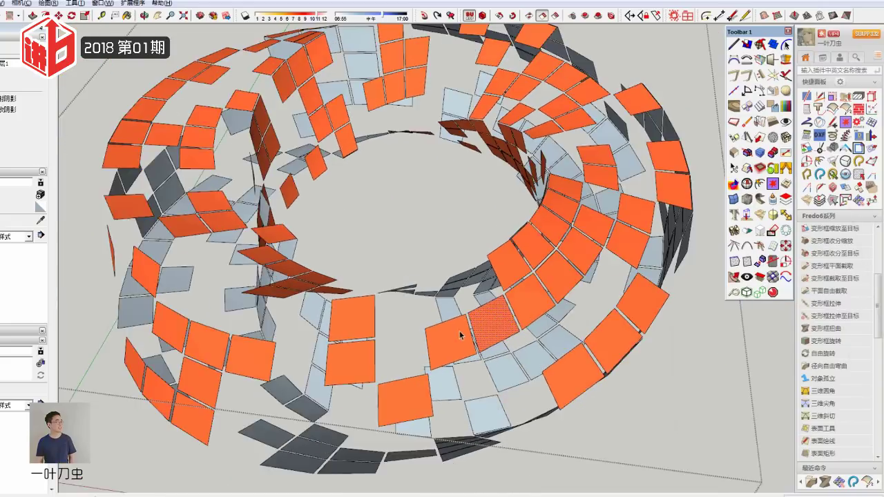
scroll(465, 336, "down", 4)
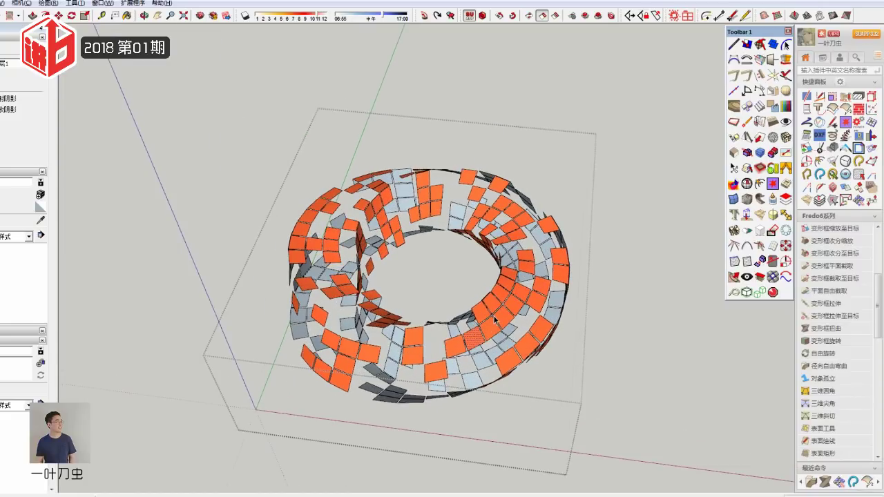
scroll(496, 320, "down", 3)
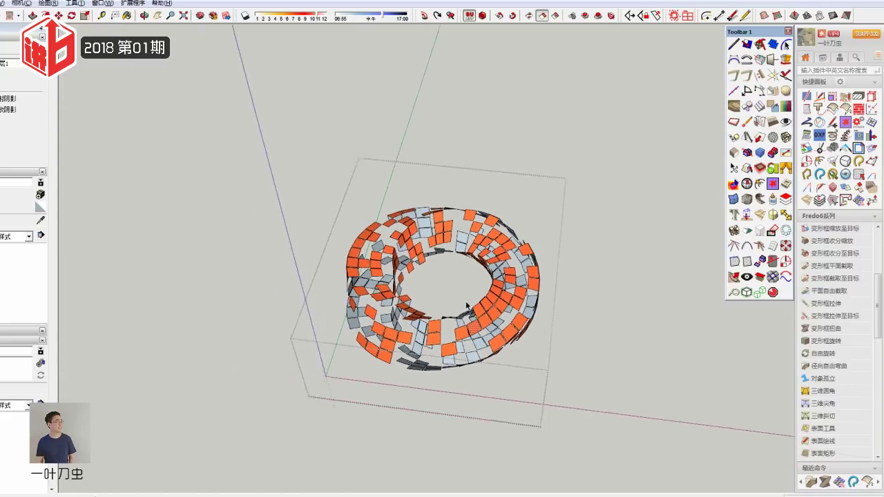
key("ctrl+z")
scroll(568, 300, "up", 2)
scroll(464, 328, "up", 2)
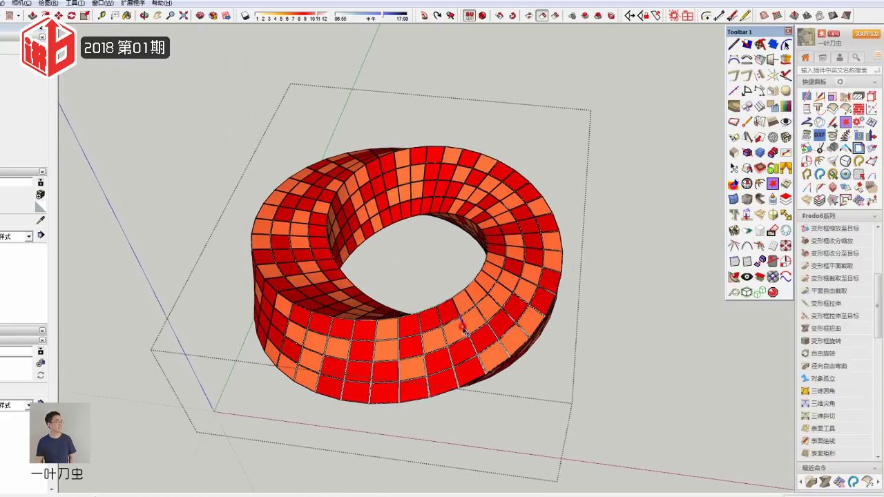
key("ctrl+y")
scroll(464, 334, "up", 2)
scroll(462, 336, "up", 3)
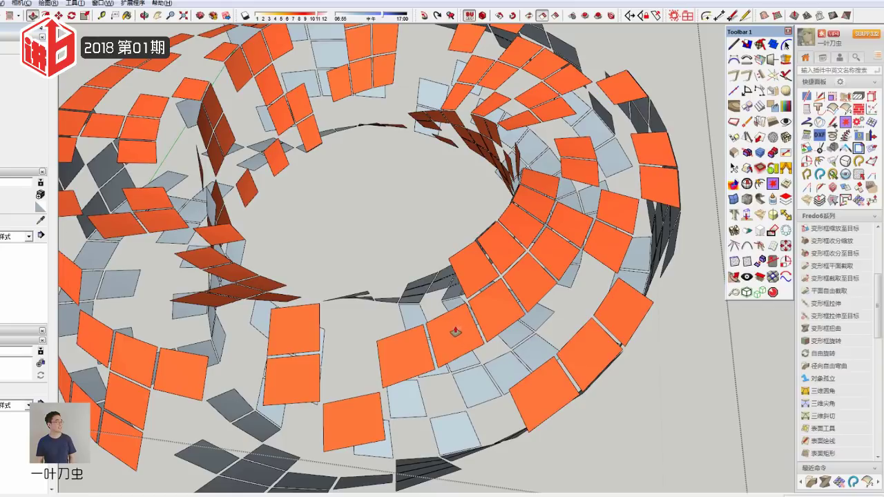
scroll(463, 335, "up", 2)
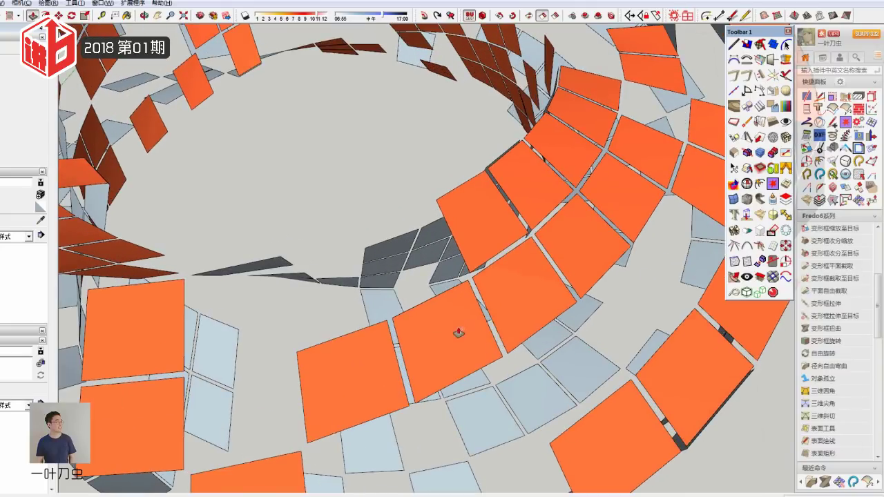
left_click(454, 343)
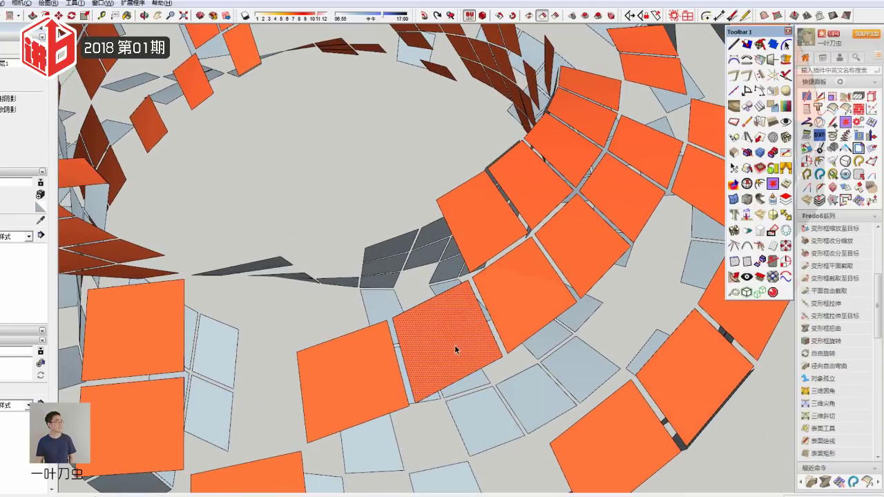
scroll(436, 333, "down", 5)
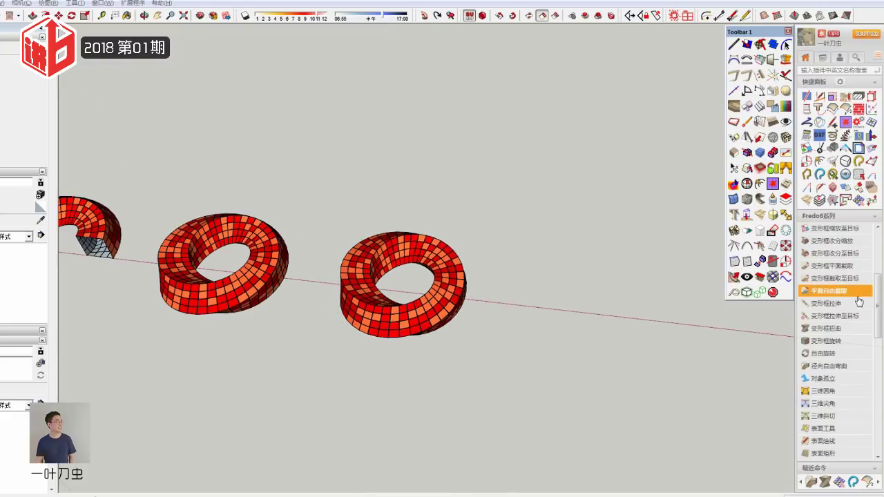
Step: Show the Fredo6 push-pull toolbar and box-select all loose panels of the second ring
left_click_drag(876, 297, 880, 248)
left_click(835, 231)
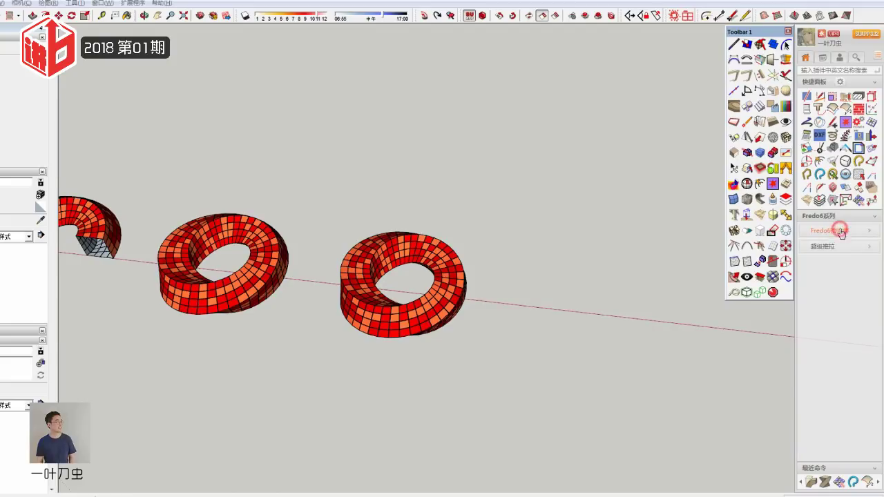
left_click(822, 246)
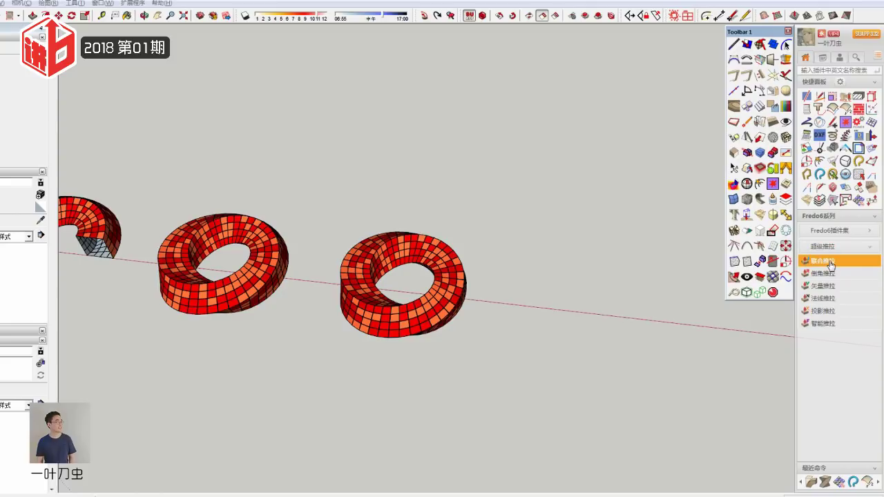
scroll(463, 324, "up", 3)
left_click(420, 323)
scroll(424, 326, "up", 2)
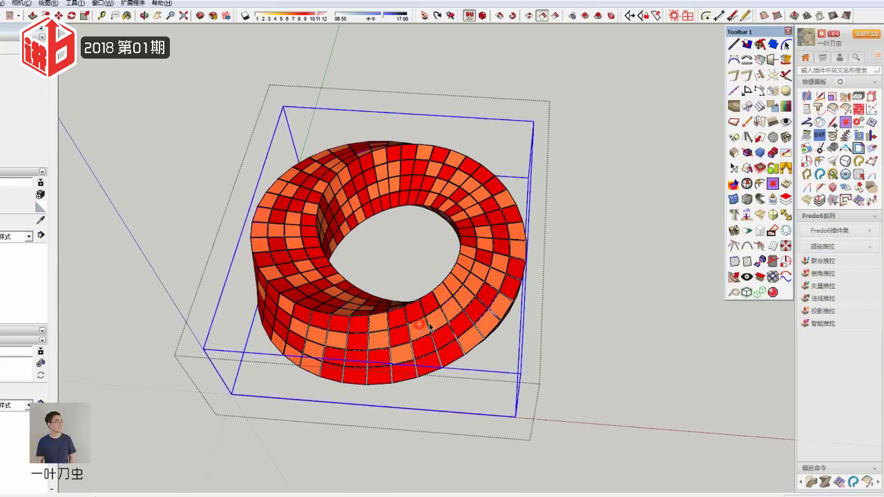
scroll(491, 316, "down", 2)
scroll(456, 321, "up", 2)
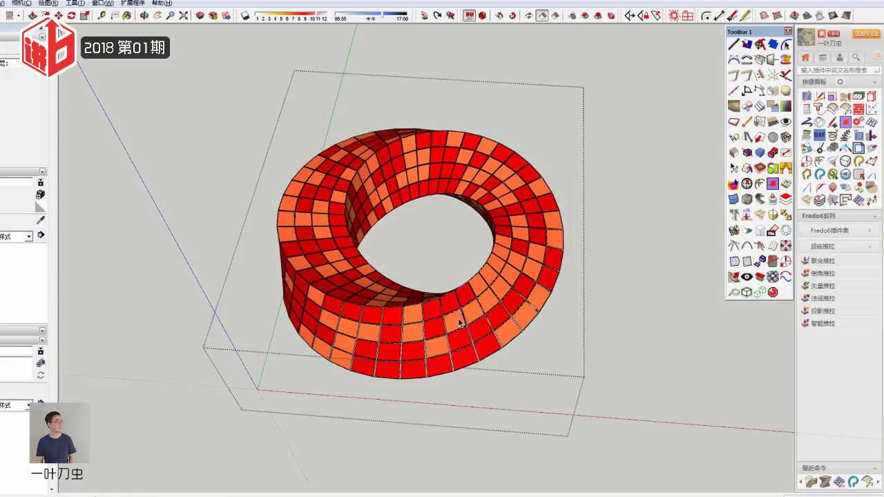
left_click(456, 322)
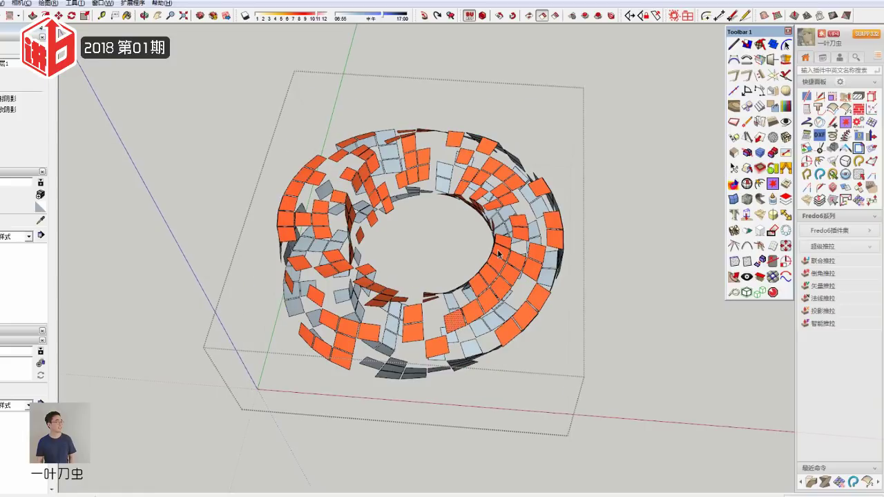
middle_click_drag(498, 254, 272, 128)
left_click_drag(233, 108, 668, 408)
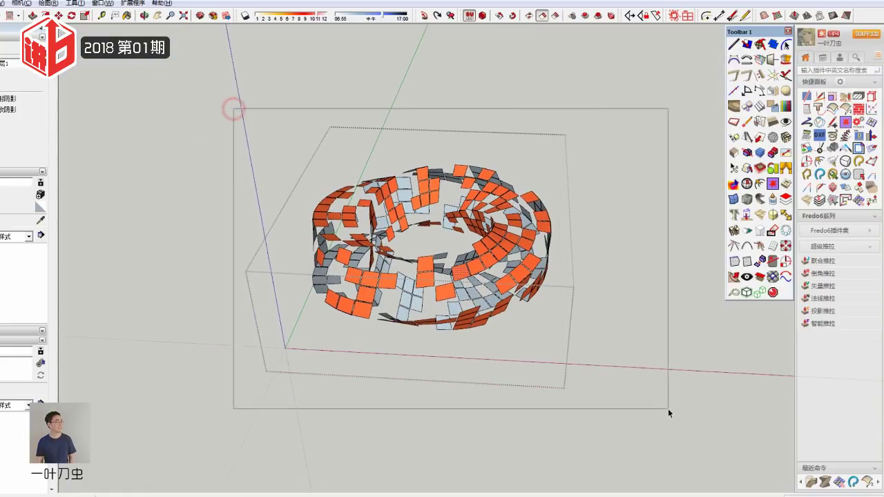
scroll(500, 240, "up", 3)
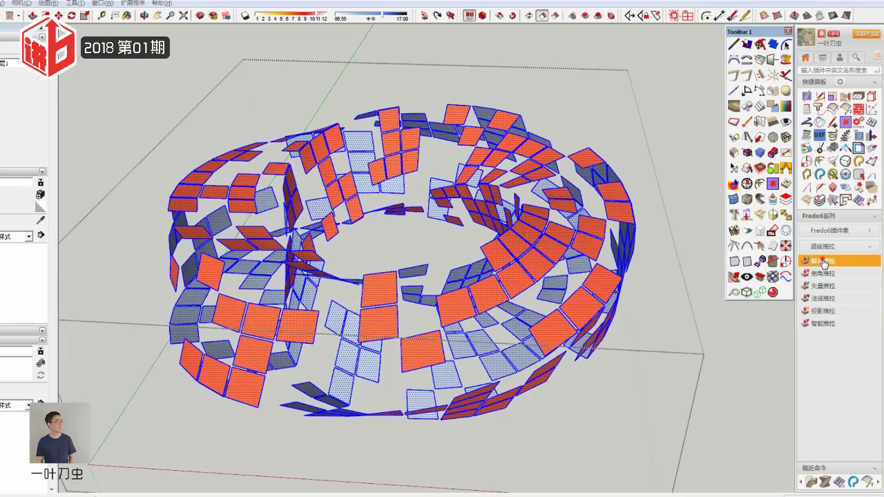
Step: Apply Joint Push Pull to the selected panels with an exact 0.05 m offset and generate the thickening
left_click(144, 15)
left_click_drag(530, 297, 535, 278)
key("p")
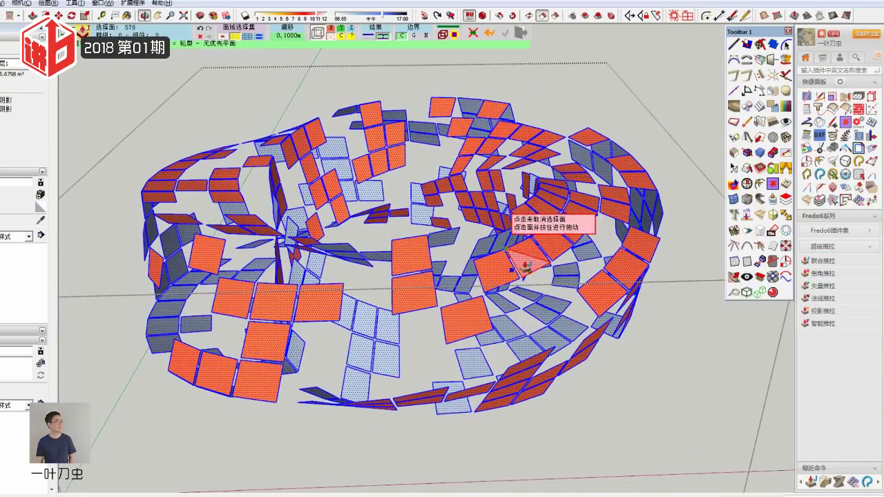
scroll(535, 269, "up", 2)
left_click_drag(538, 246, 534, 252)
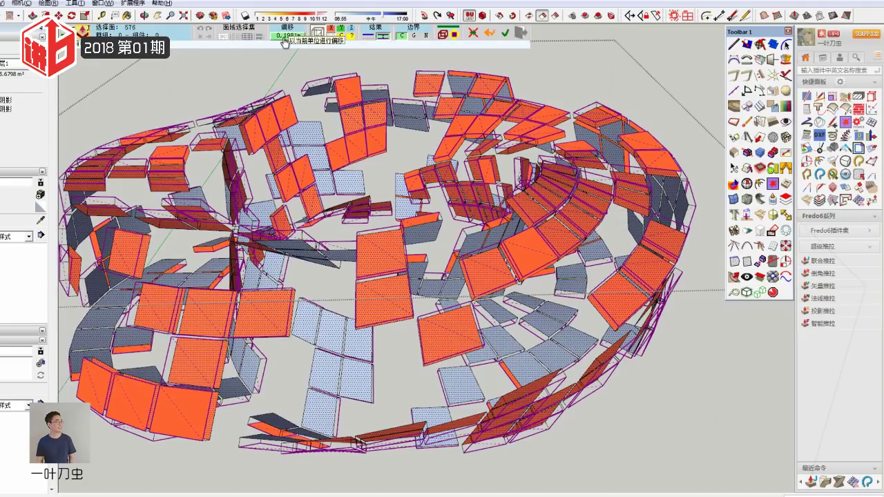
left_click(285, 39)
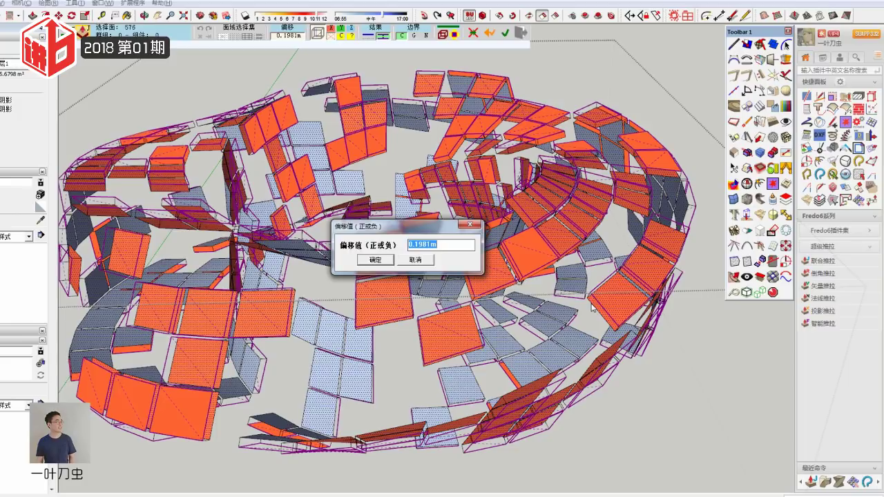
left_click_drag(460, 245, 417, 245)
type("0.0500m")
left_click(376, 260)
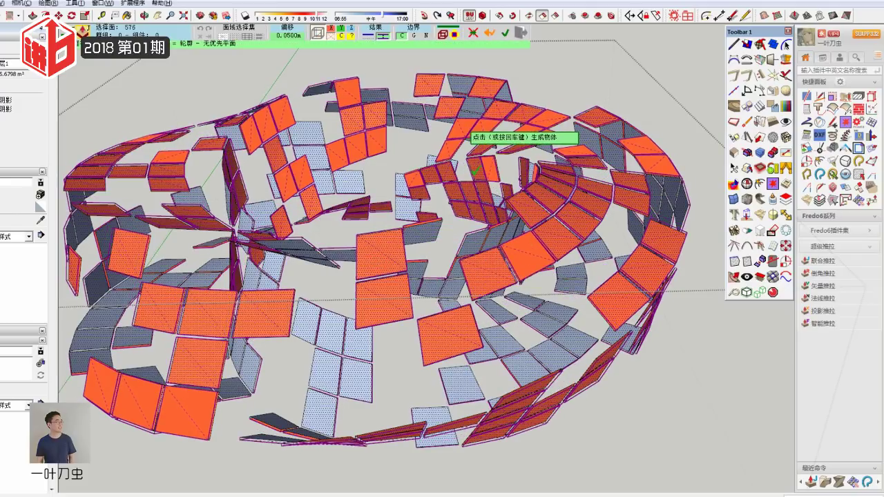
left_click(565, 88)
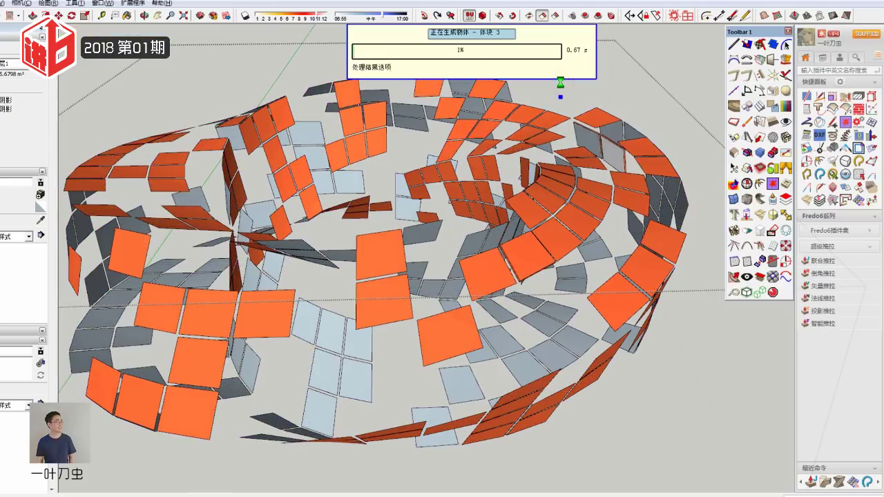
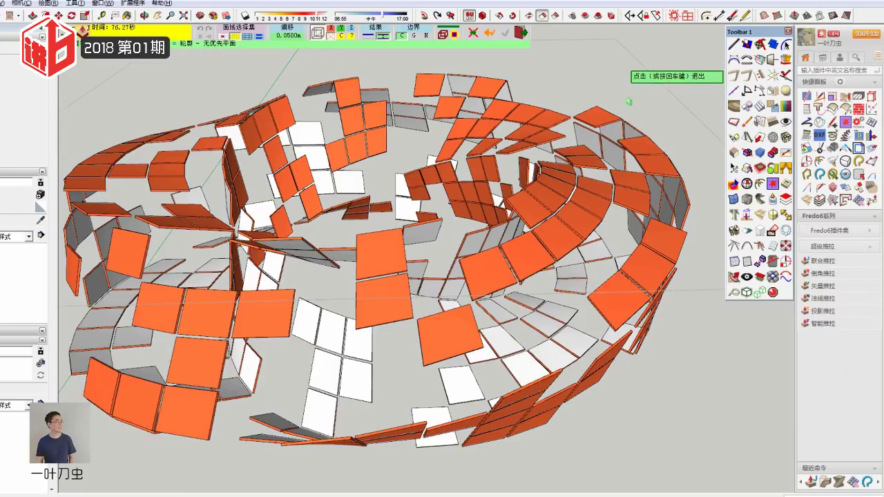
Step: Finish the panelling, then hide the solid red ring to reveal the orange-panelled lattice
left_click(625, 96)
scroll(638, 104, "down", 3)
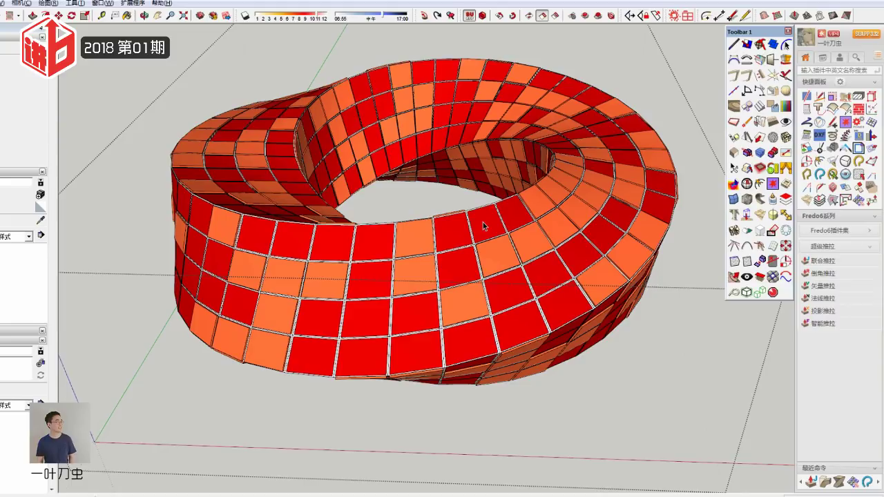
left_click(483, 222)
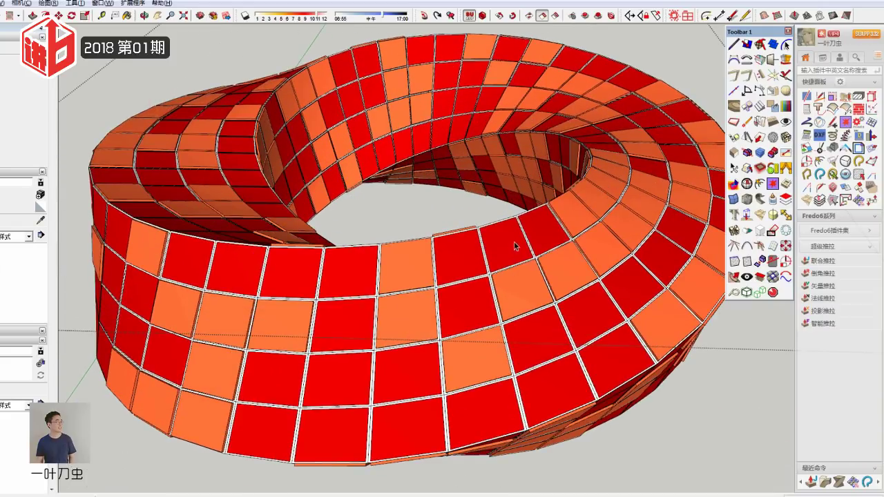
left_click(514, 245)
right_click(516, 247)
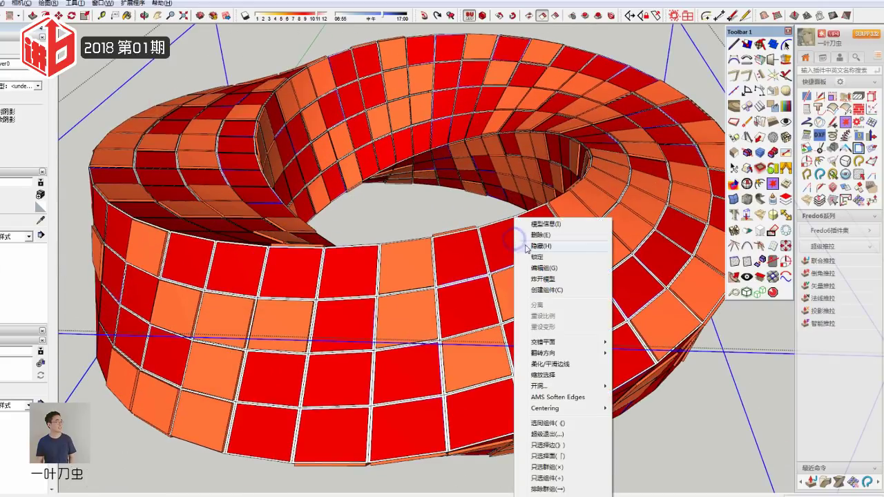
left_click(529, 241)
scroll(418, 324, "down", 2)
scroll(418, 324, "down", 3)
middle_click_drag(418, 325, 670, 241)
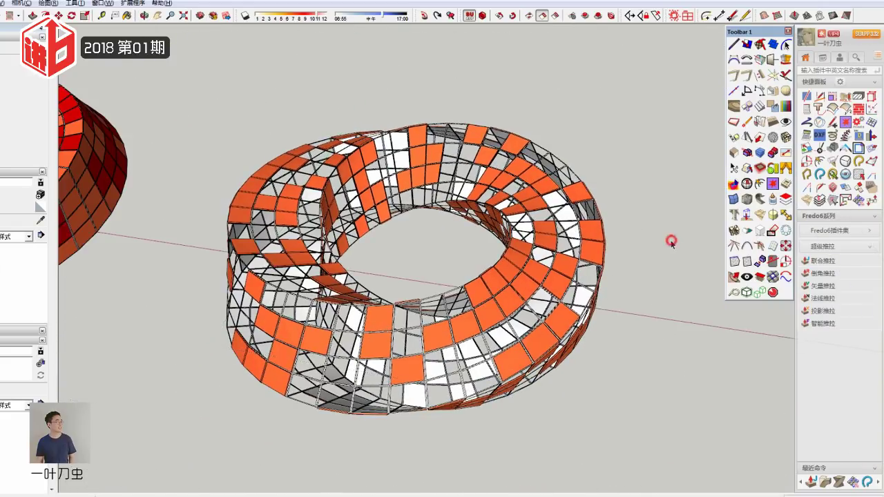
mouse_move(435, 274)
middle_mouse_down()
mouse_move(393, 332)
mouse_move(386, 297)
middle_mouse_up()
scroll(386, 297, "up", 2)
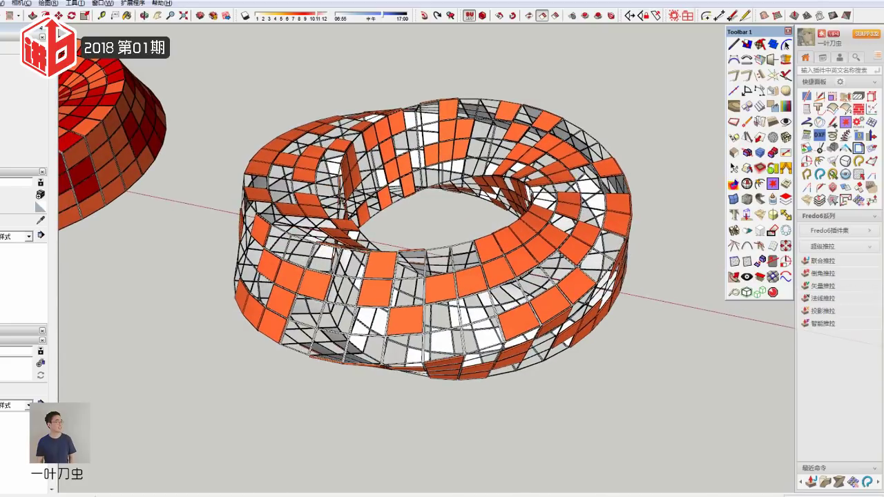
left_click(6, 102)
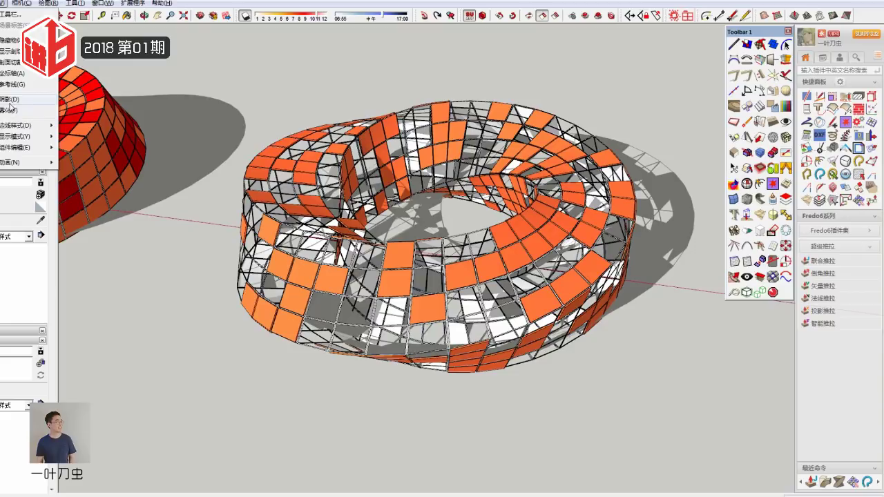
left_click(10, 104)
left_click(337, 85)
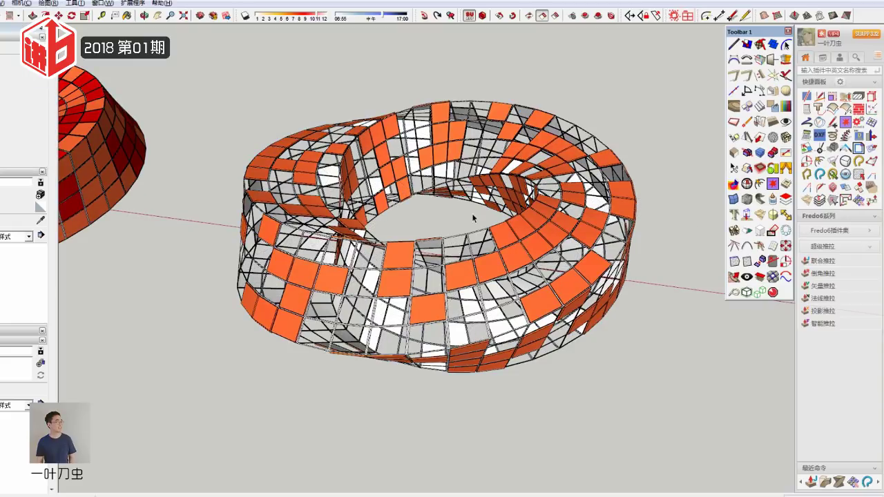
scroll(474, 218, "up", 2)
scroll(482, 229, "down", 2)
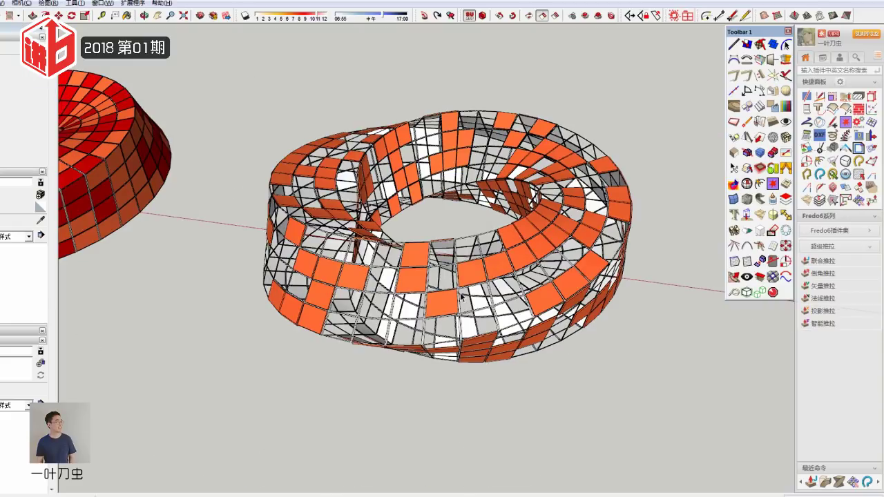
scroll(461, 296, "up", 2)
scroll(456, 276, "up", 3)
triple_click(448, 254)
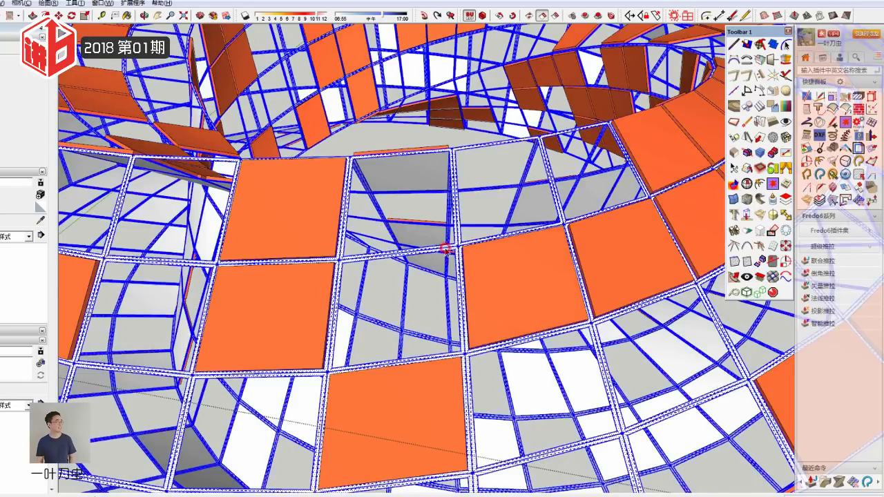
scroll(459, 240, "up", 2)
left_click(460, 241)
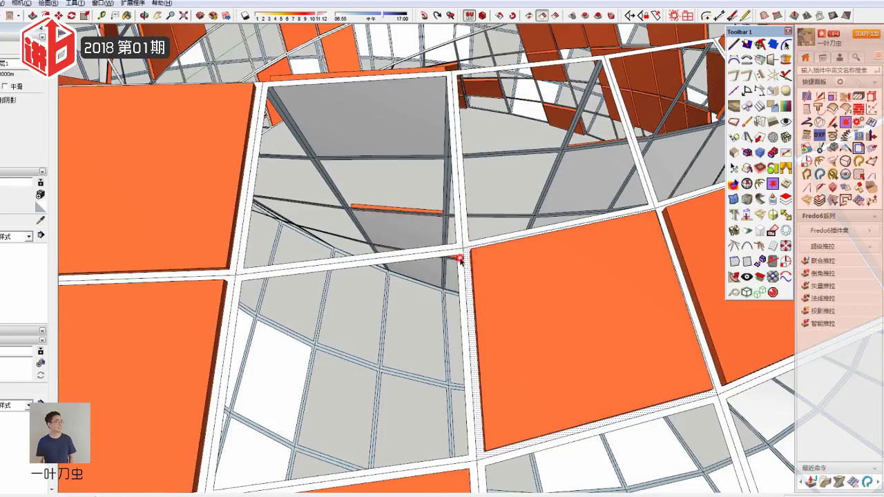
double_click(520, 272)
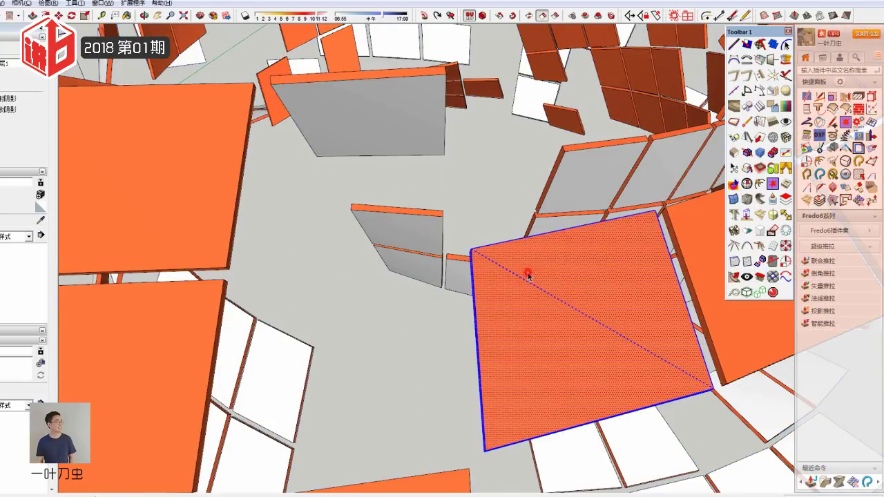
left_click(537, 267)
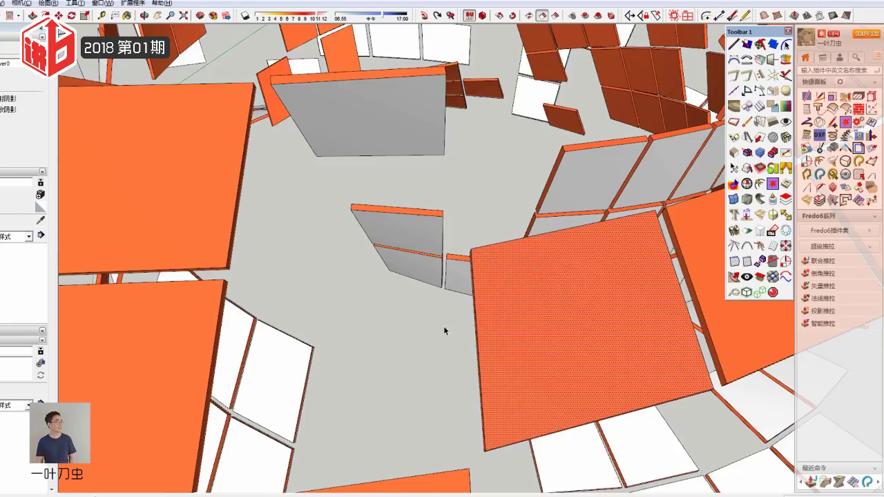
left_click(442, 304)
left_click(460, 262)
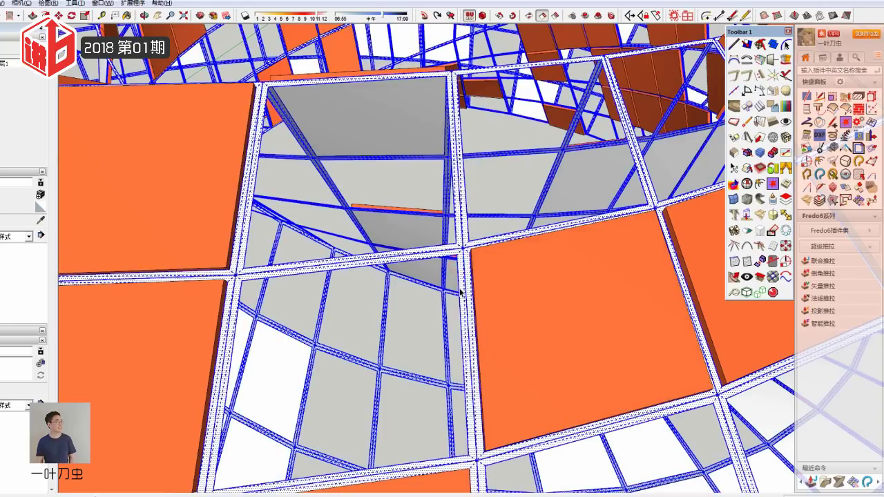
scroll(460, 290, "down", 2)
scroll(470, 284, "down", 2)
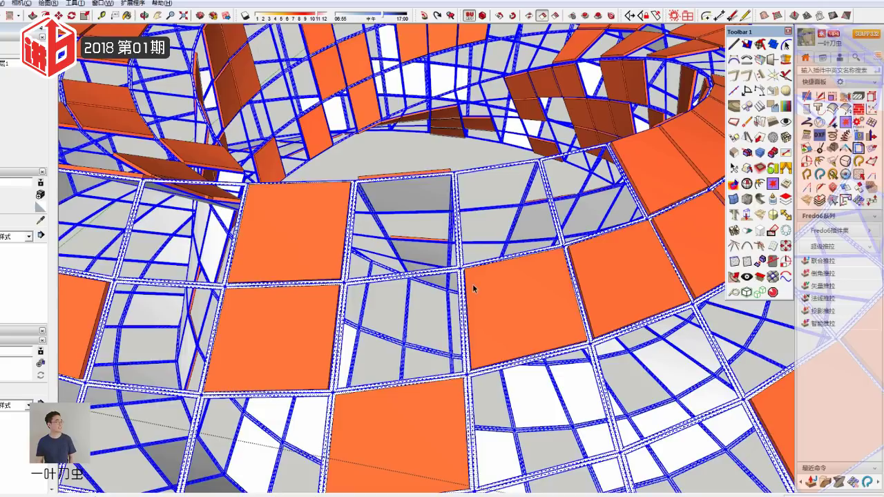
key("Escape")
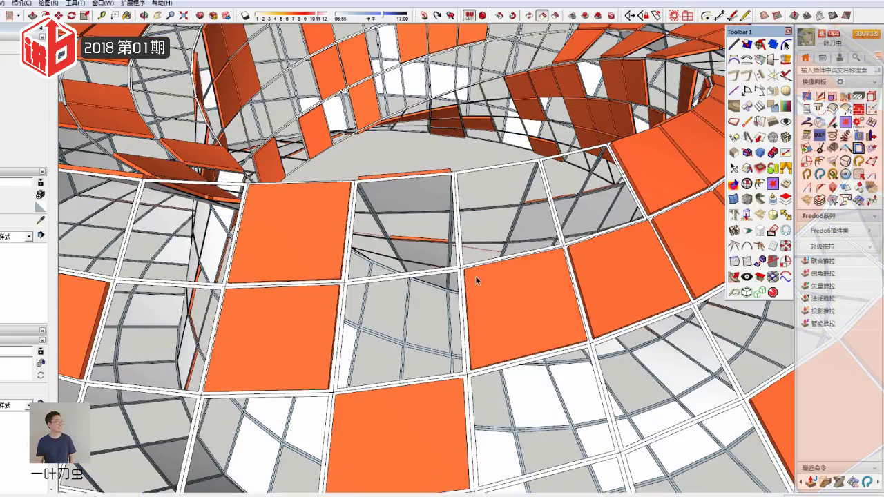
scroll(477, 278, "up", 3)
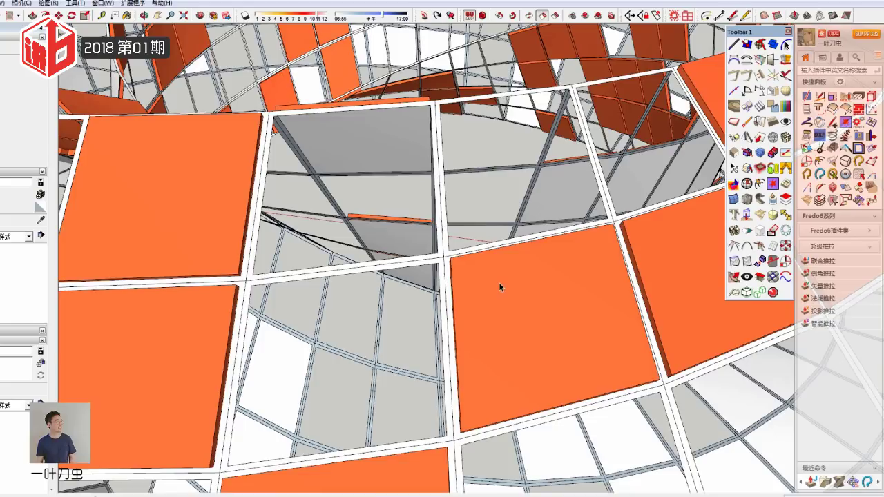
scroll(494, 287, "down", 3)
scroll(453, 319, "down", 3)
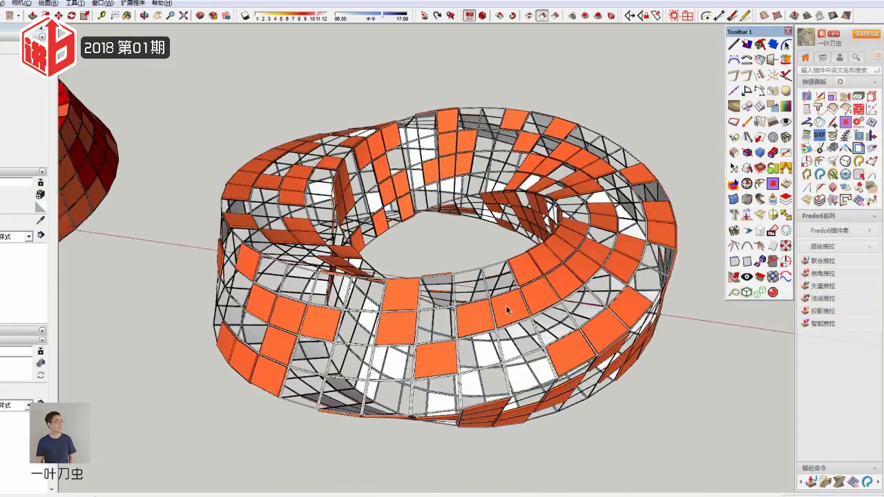
scroll(483, 311, "down", 3)
scroll(579, 290, "down", 3)
Step: Zoom the SketchUp view out and back in before moving to the Neue Nationalgalerie video
scroll(643, 296, "down", 2)
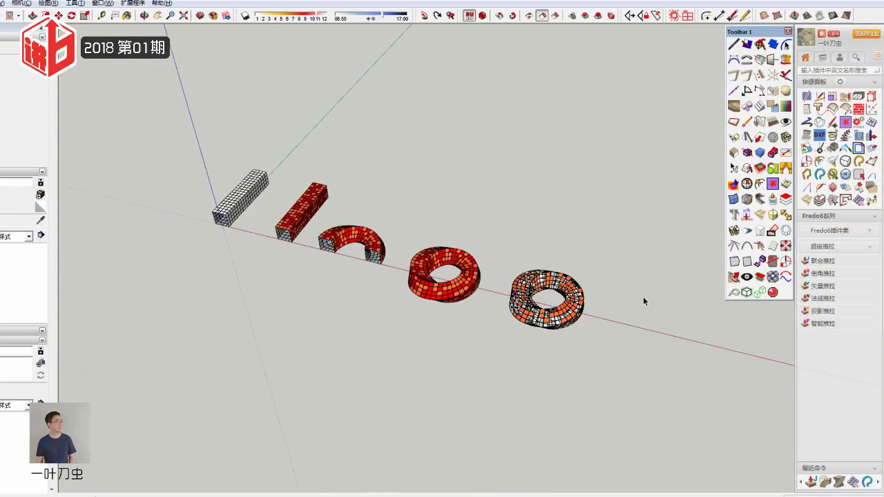
scroll(406, 222, "up", 2)
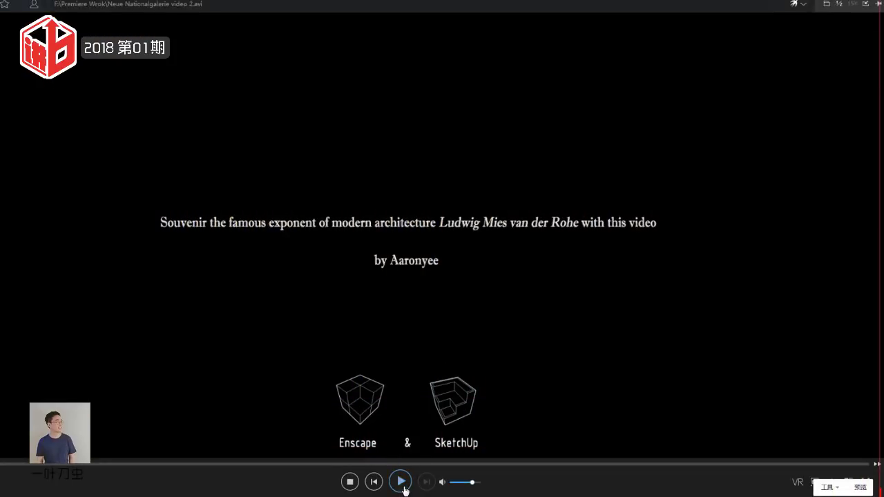
Step: Start playback of 'Neue Nationalgalerie video 2.avi' in the video player
left_click(401, 486)
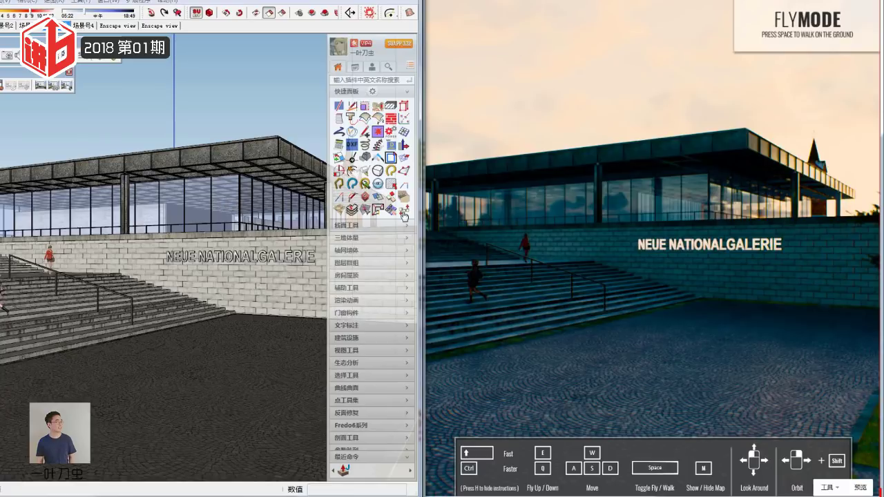
Step: Focus the Enscape preview, collapse the SUAPP panel, and orbit around the gallery front
left_click(508, 241)
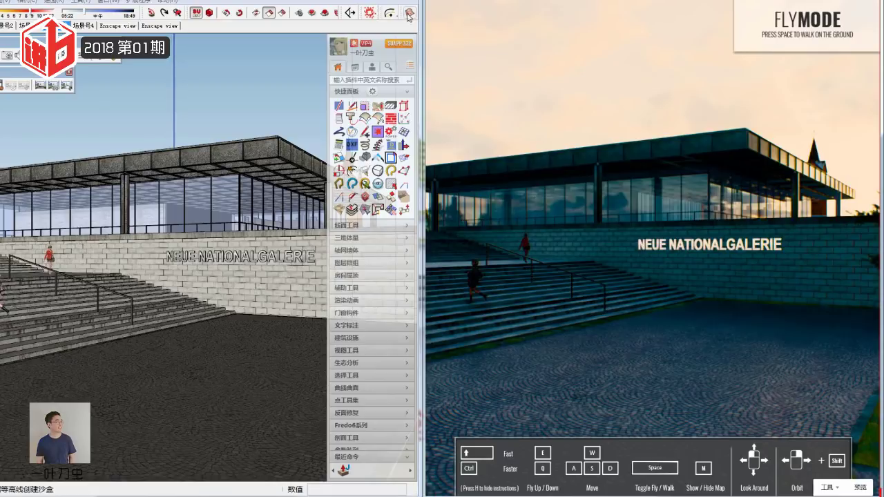
left_click(406, 47)
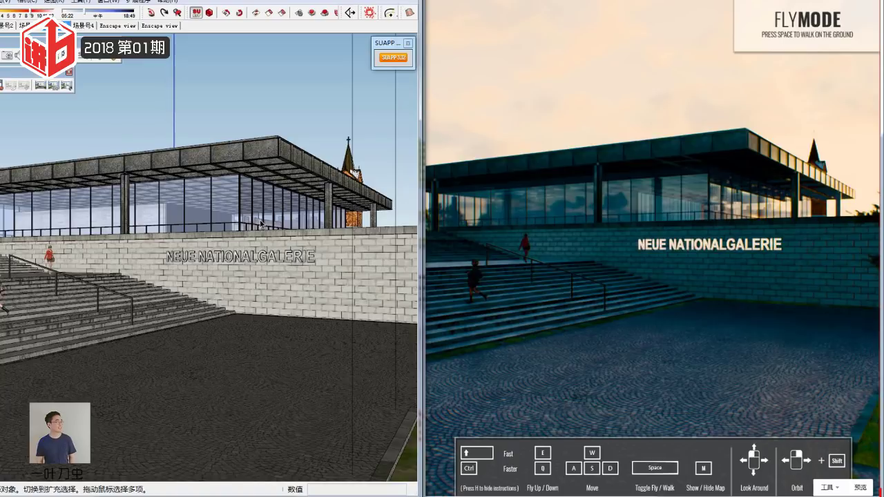
middle_click_drag(268, 224, 209, 234)
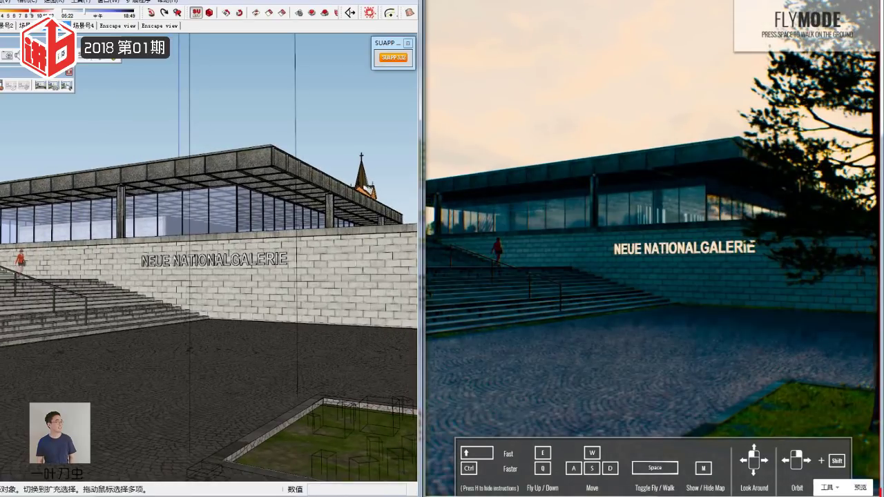
Step: Jump to the saved scene under the gallery roof and tilt the view up toward the roof
left_click(67, 25)
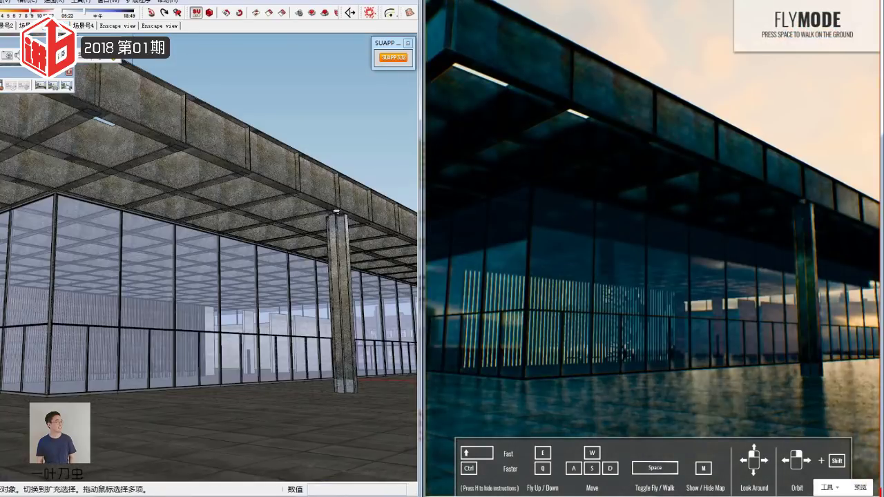
scroll(235, 306, "down", 5)
scroll(228, 321, "up", 3)
scroll(227, 329, "up", 2)
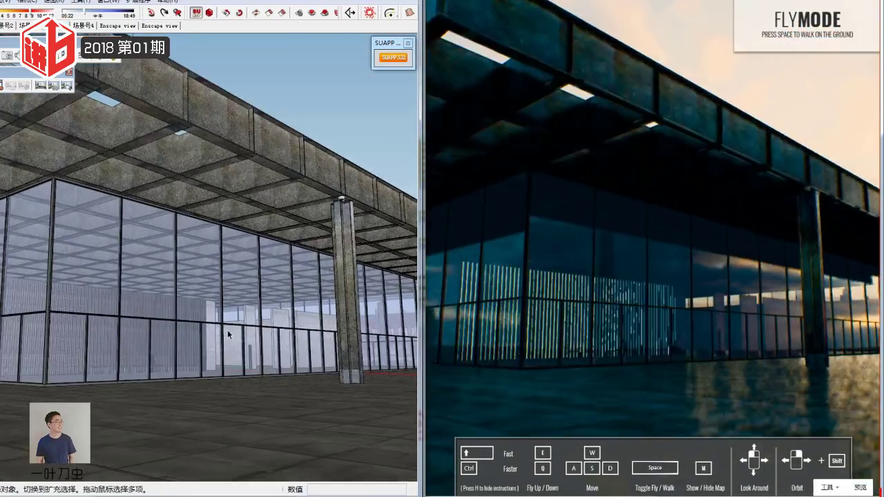
mouse_move(227, 329)
middle_mouse_down()
mouse_move(235, 334)
mouse_move(218, 306)
mouse_move(228, 307)
middle_mouse_up()
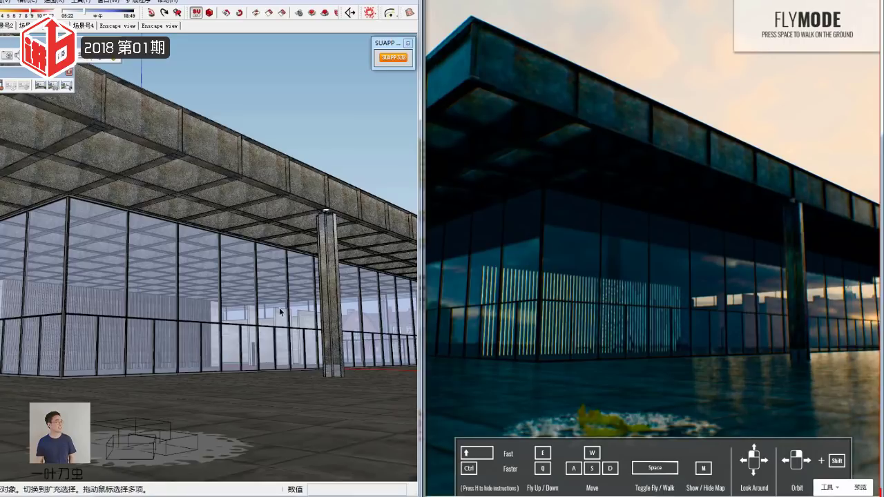
scroll(210, 321, "down", 1)
scroll(211, 321, "down", 1)
scroll(228, 338, "down", 1)
scroll(249, 379, "down", 2)
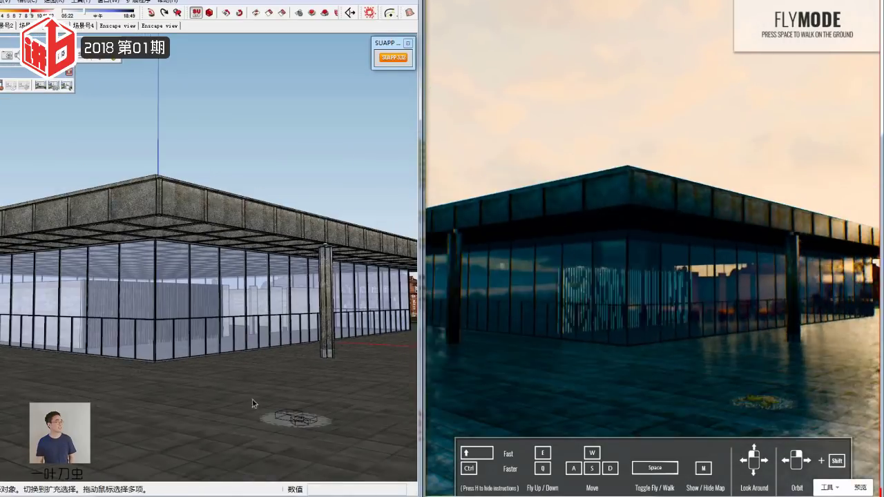
scroll(253, 404, "up", 2)
scroll(325, 418, "up", 2)
scroll(335, 434, "up", 2)
scroll(345, 431, "up", 1)
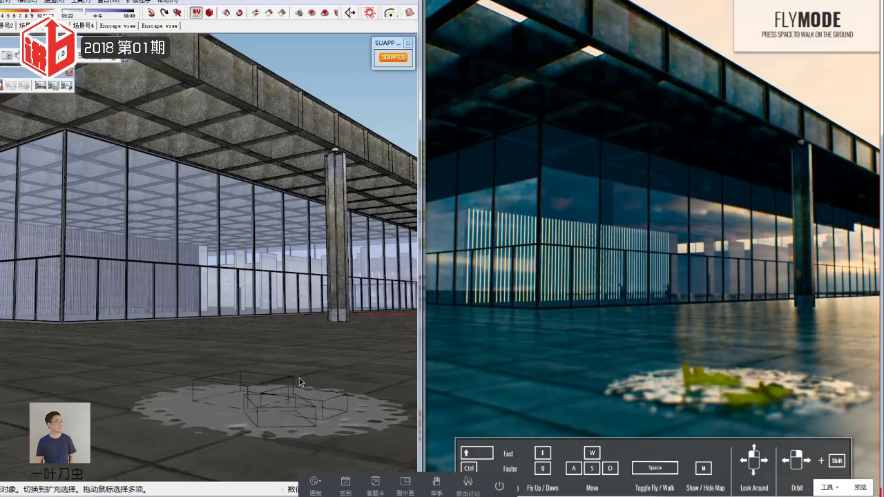
Step: Orbit along the glass facade, then return to Select and fine-tune the zoom
key("o")
mouse_move(294, 290)
left_mouse_down()
mouse_move(214, 309)
mouse_move(289, 347)
left_mouse_up()
key("space")
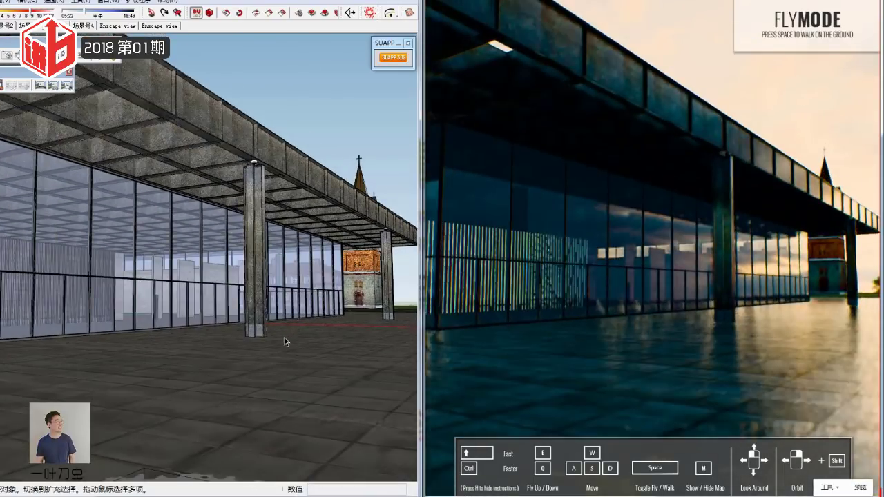
scroll(280, 359, "down", 2)
scroll(275, 377, "down", 2)
scroll(252, 398, "down", 2)
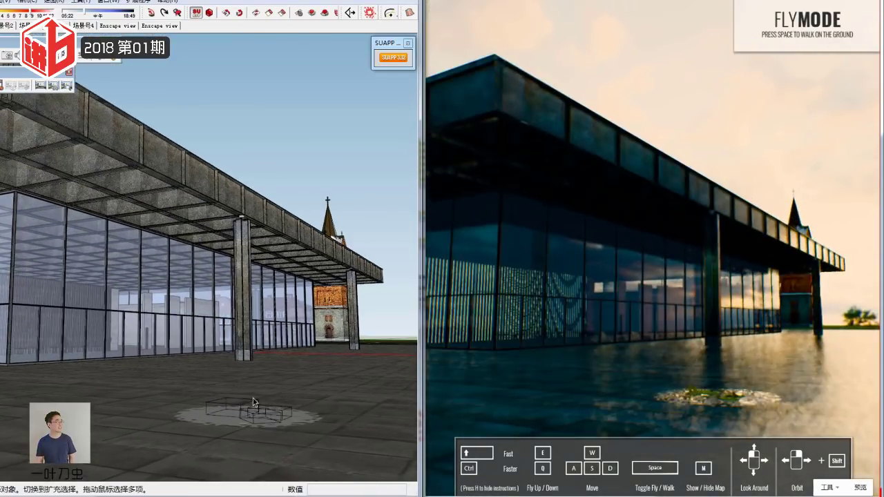
scroll(255, 398, "up", 1)
scroll(261, 397, "up", 1)
scroll(276, 391, "up", 1)
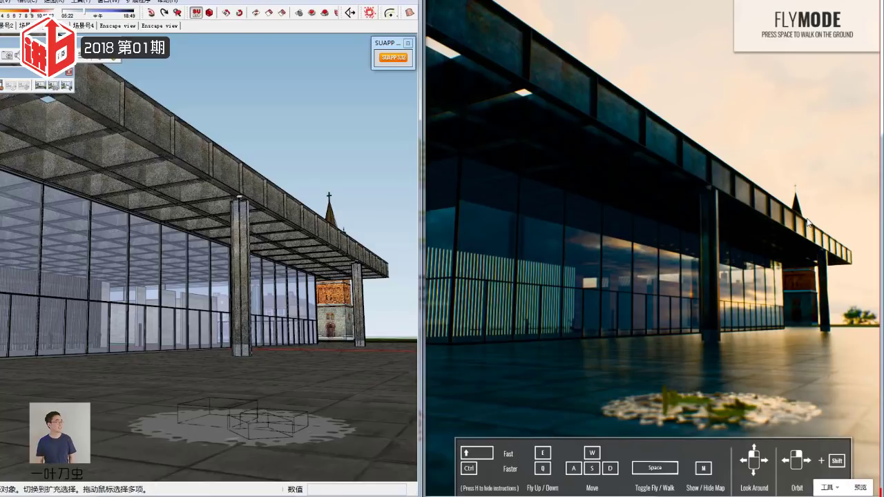
Step: Enable the Enscape Capturing toolbar and undock it as a floating toolbar in the viewport
left_click(3, 2)
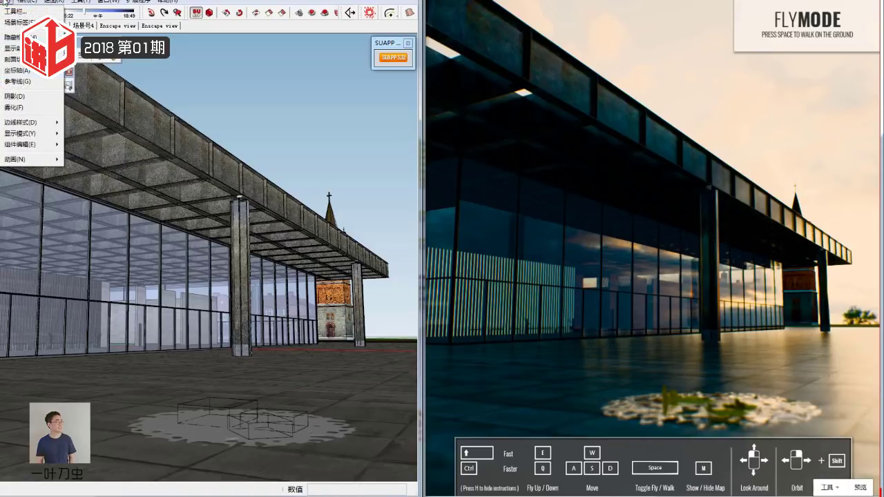
left_click(41, 86)
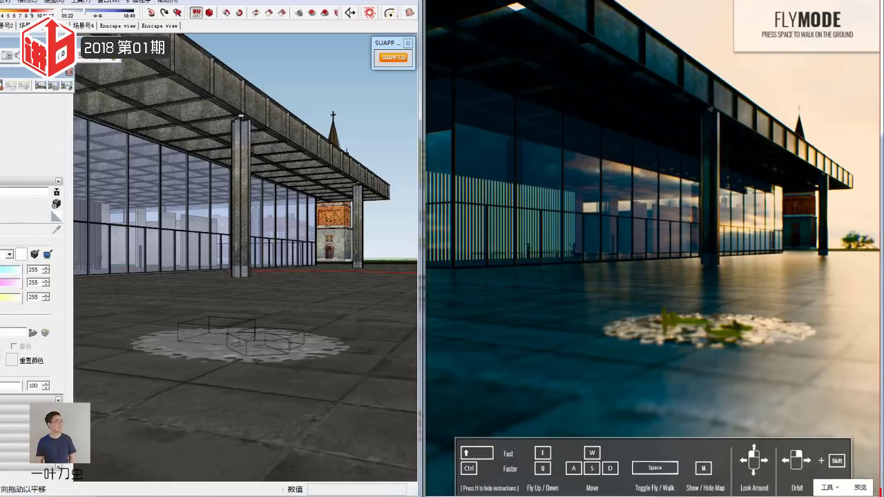
left_click_drag(28, 73, 157, 73)
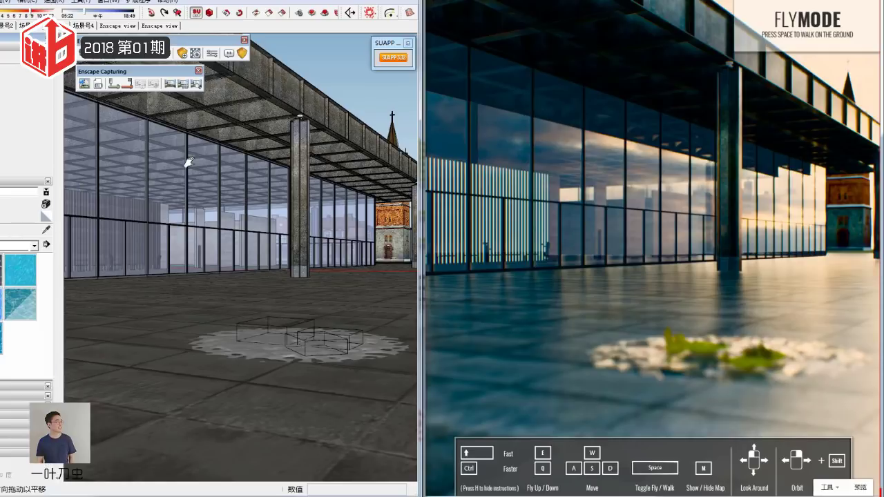
left_click(196, 55)
left_click_drag(108, 33, 158, 122)
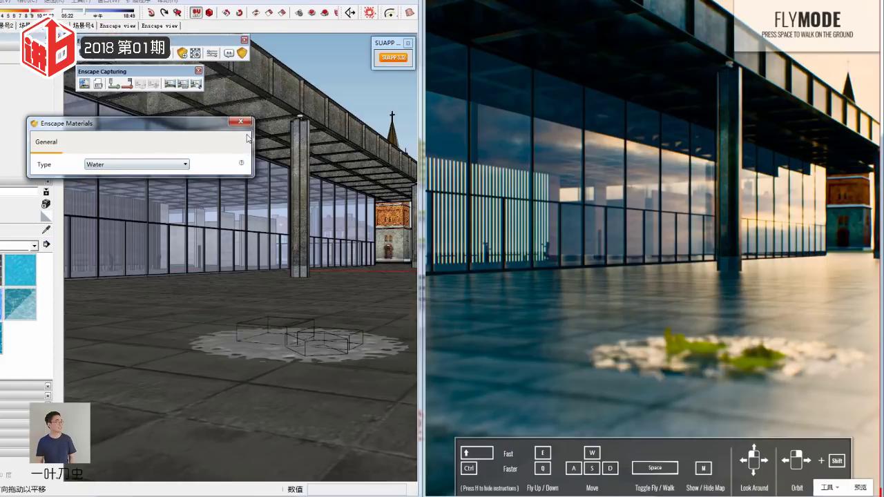
left_click(47, 229)
left_click(178, 334)
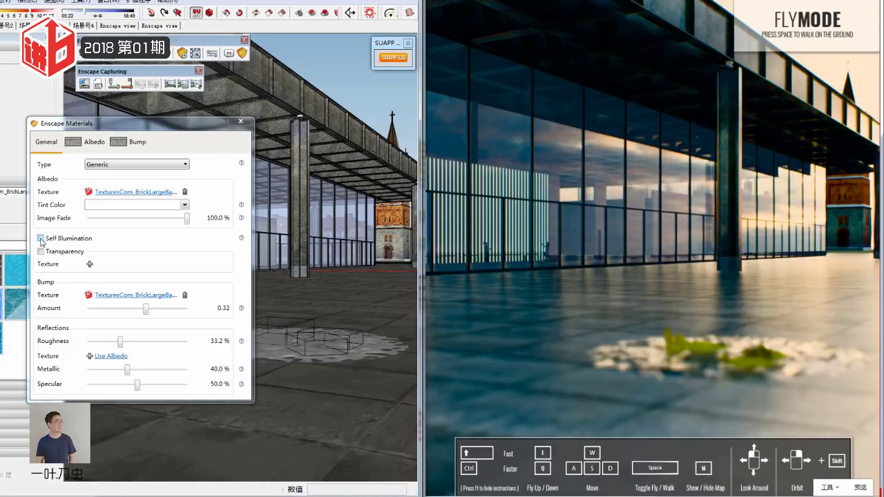
left_click(41, 239)
left_click(41, 239)
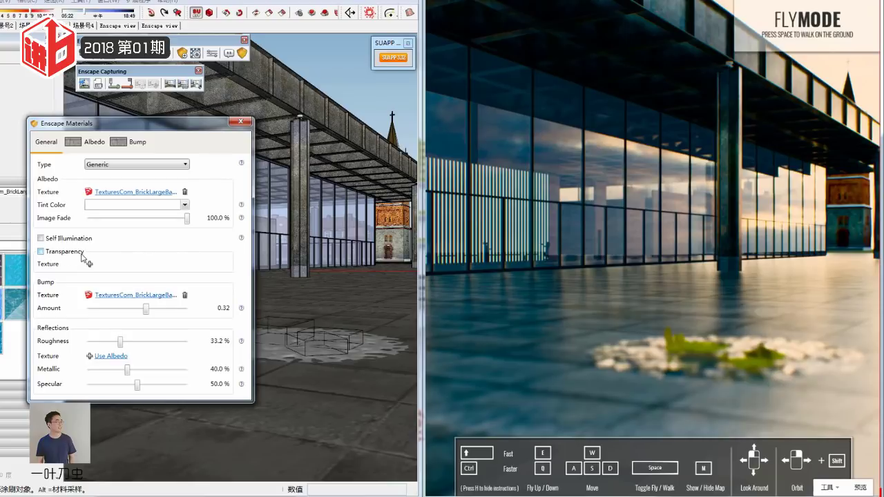
left_click(241, 122)
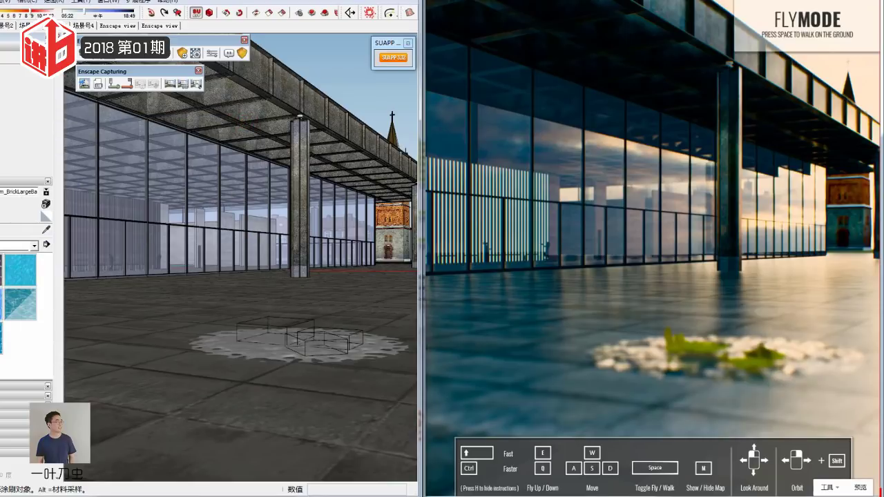
Step: With the Select tool, pick the right-hand wireframe leaf box on the puddle
key("space")
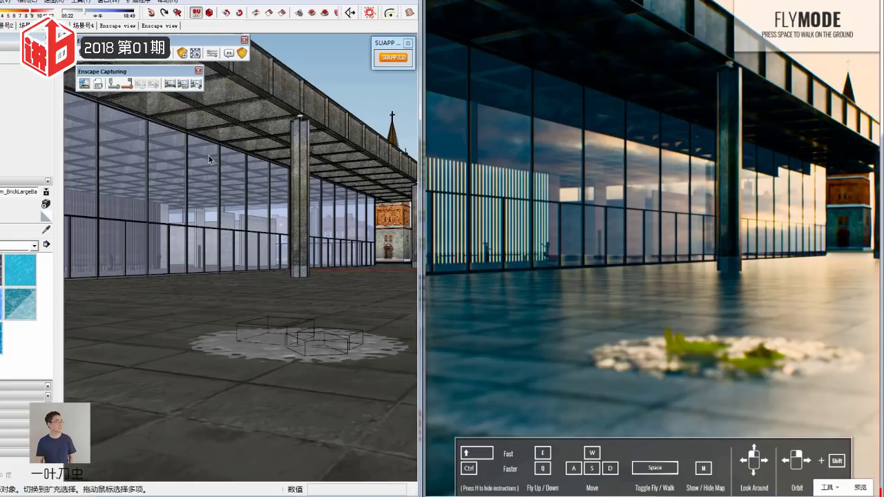
left_click(301, 340)
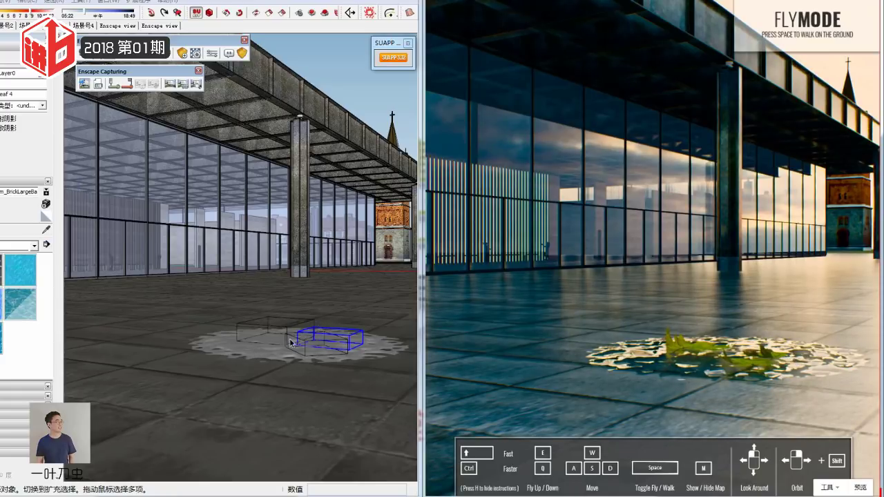
Step: Orbit to the puddle, select the leaf box, and open Enscape Objects showing proxy 'leaf 4.skp'
mouse_move(289, 328)
middle_mouse_down()
mouse_move(320, 385)
mouse_move(335, 318)
middle_mouse_up()
scroll(335, 319, "up", 3)
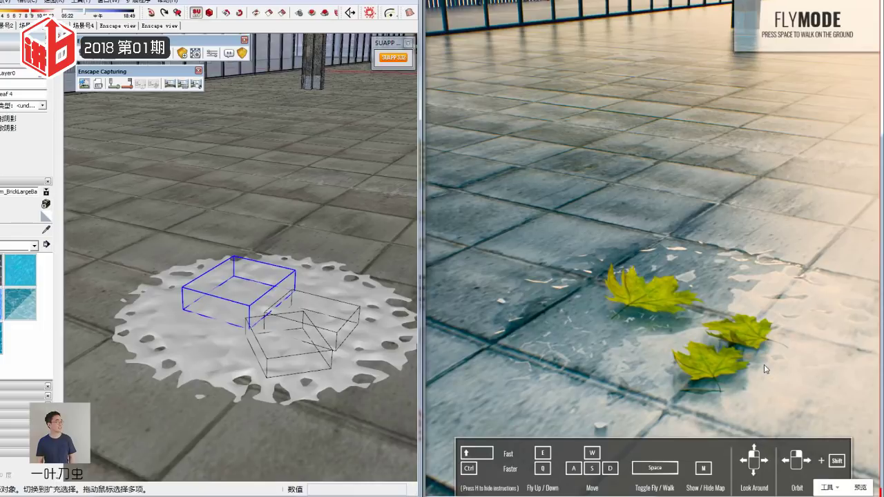
left_click(321, 337)
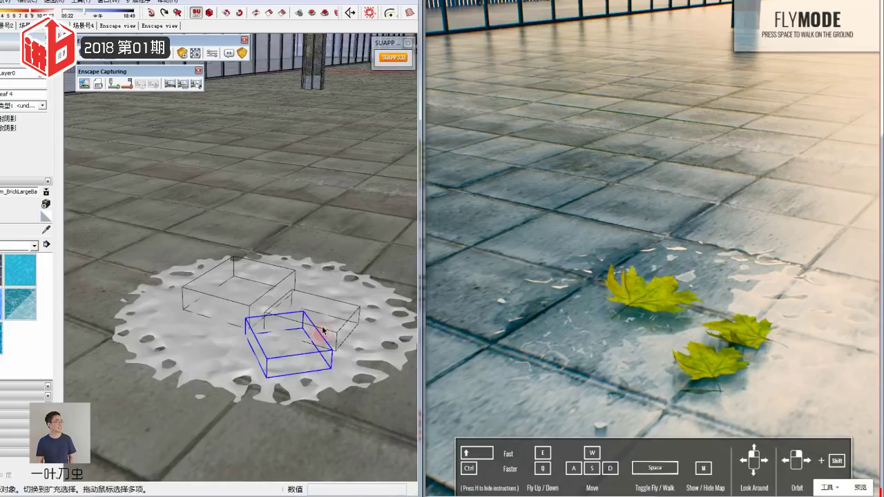
left_click(274, 314)
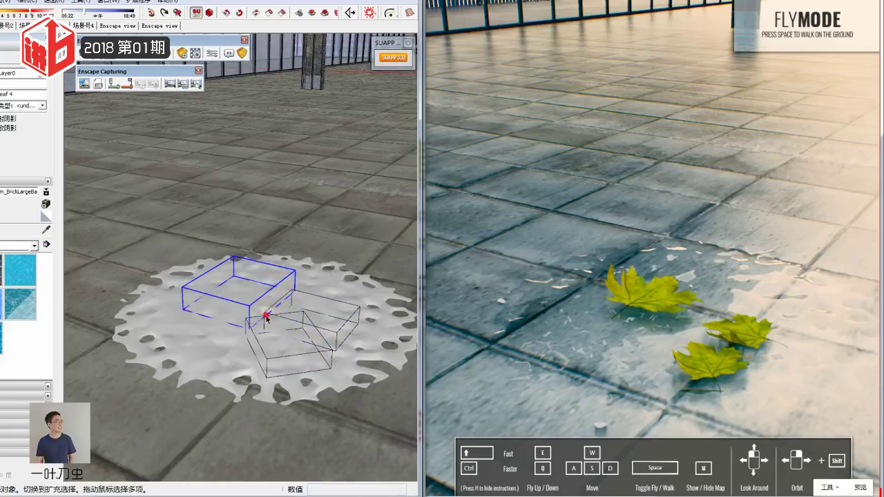
left_click(268, 315)
left_click(325, 333)
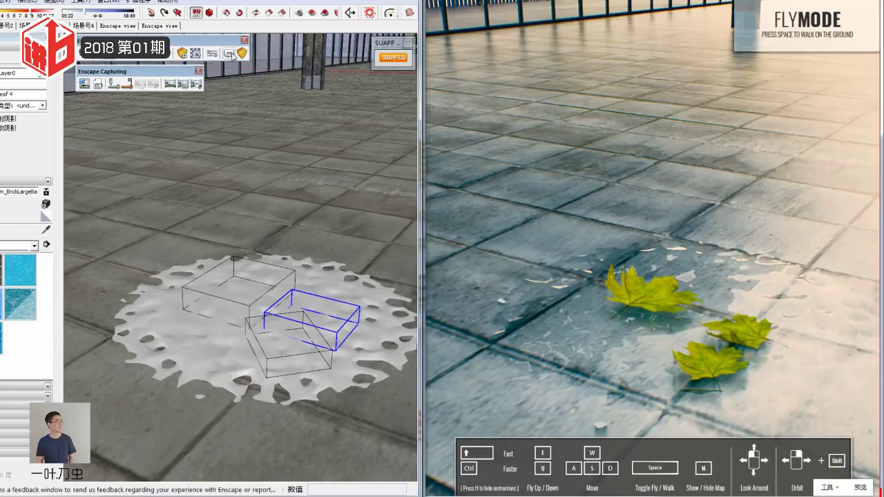
left_click(182, 54)
left_click_drag(118, 61, 186, 107)
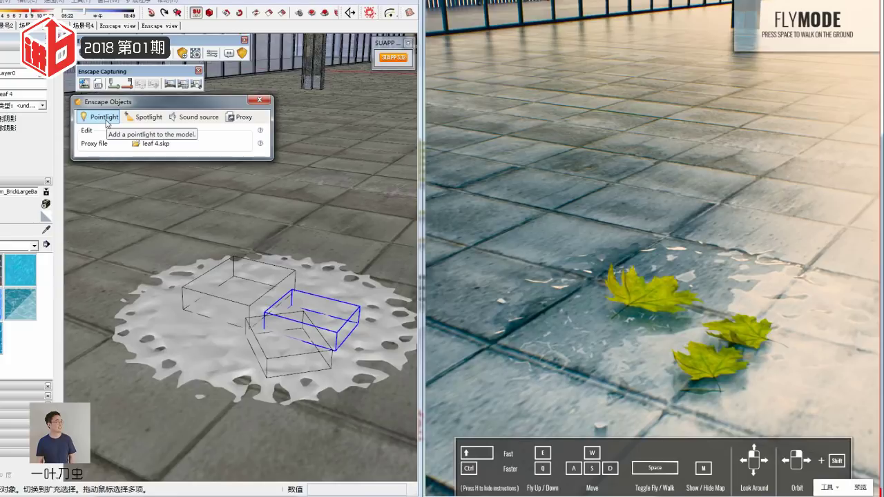
left_click(147, 116)
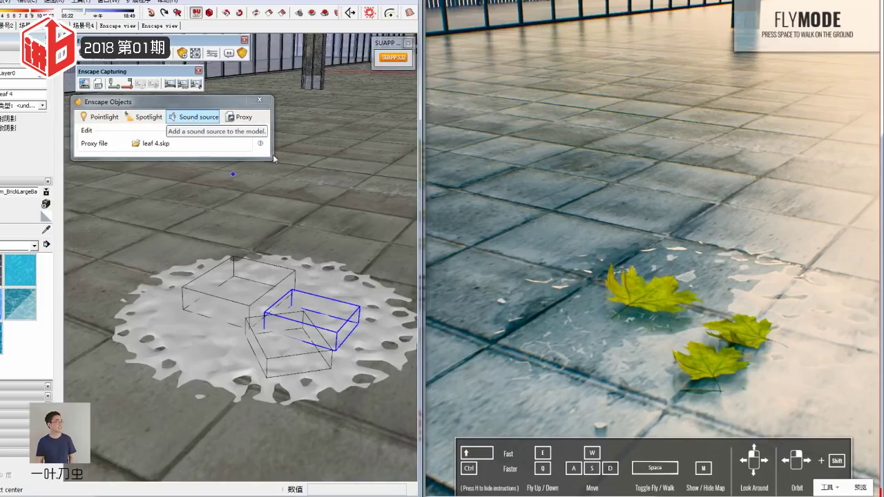
key("space")
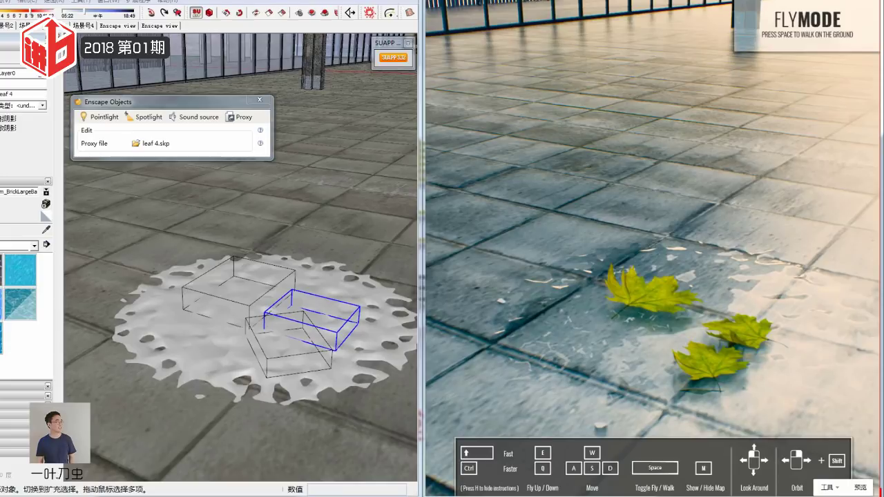
key("alt+Tab")
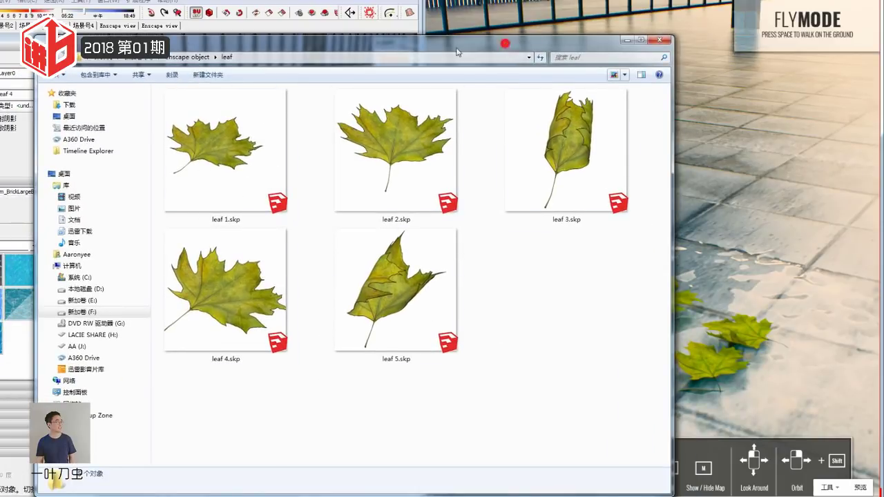
left_click_drag(504, 42, 370, 59)
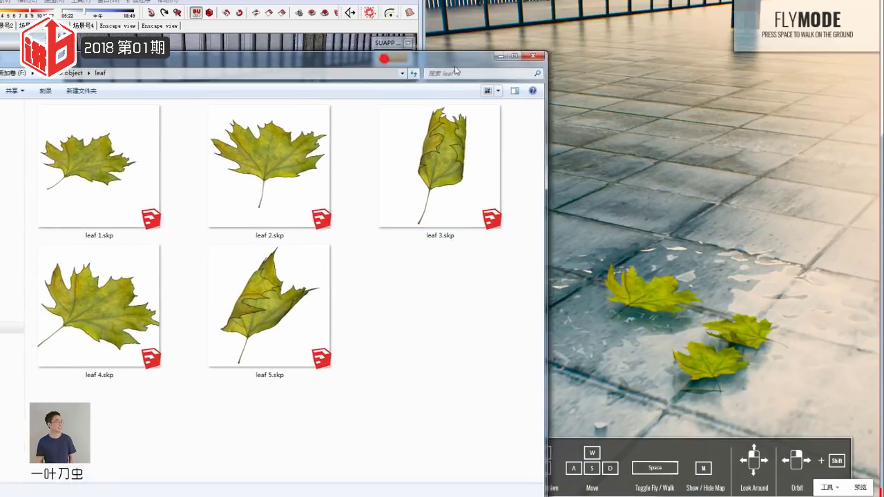
key("alt+Tab")
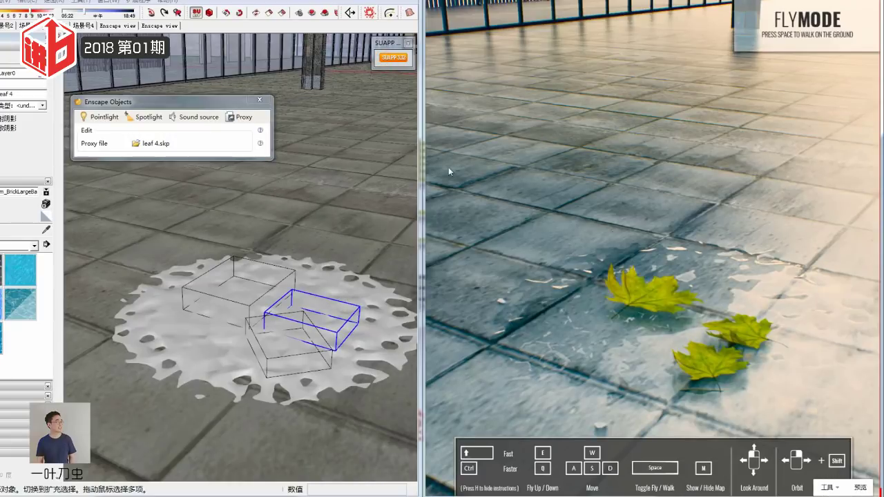
left_click(240, 118)
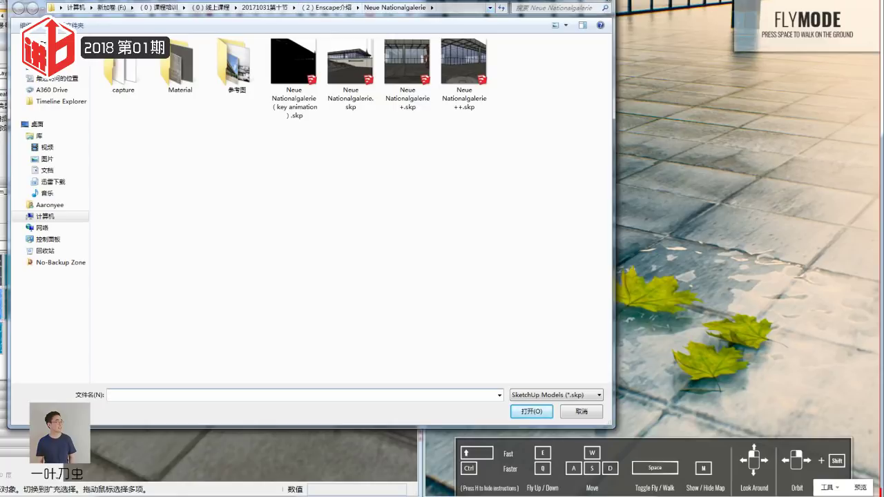
key("Escape")
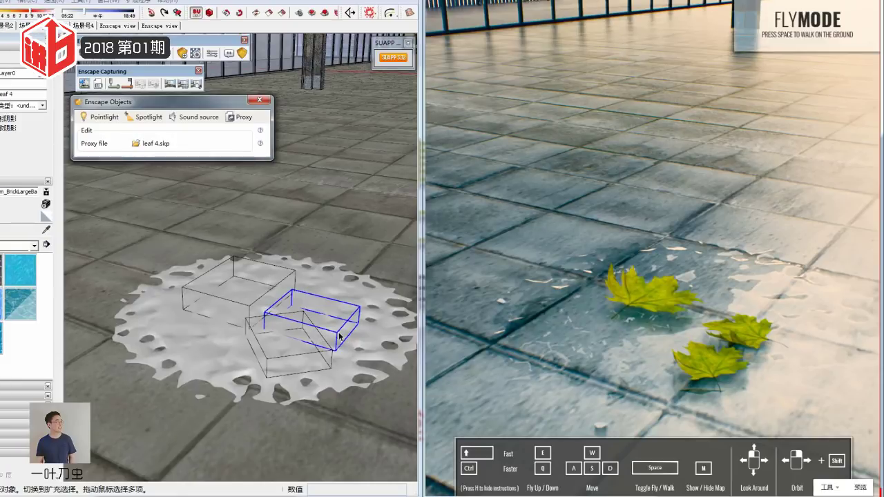
Step: Enter and exit the leaf component, expand the Components library, pick a proxy component, and zoom out
double_click(335, 337)
left_click(362, 232)
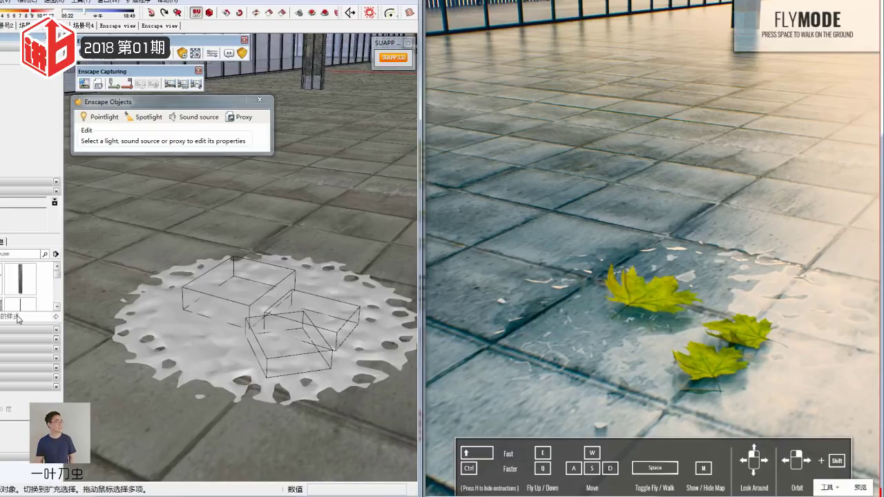
left_click(20, 322)
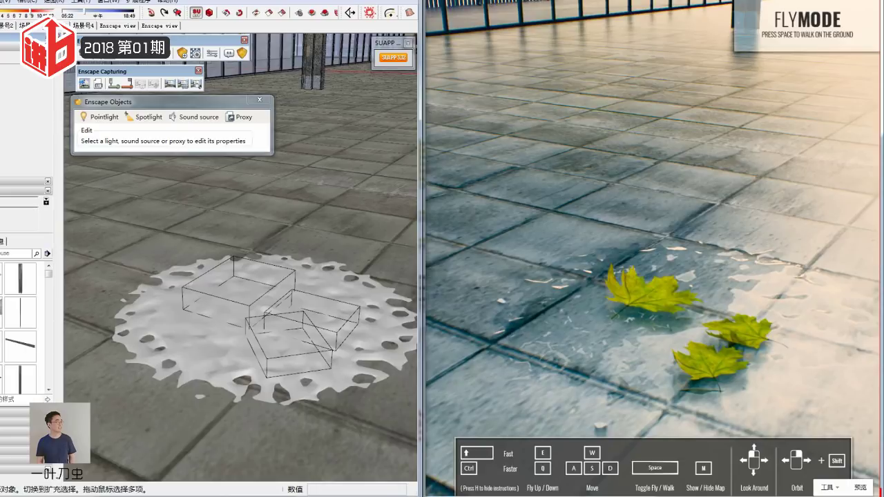
left_click(20, 312)
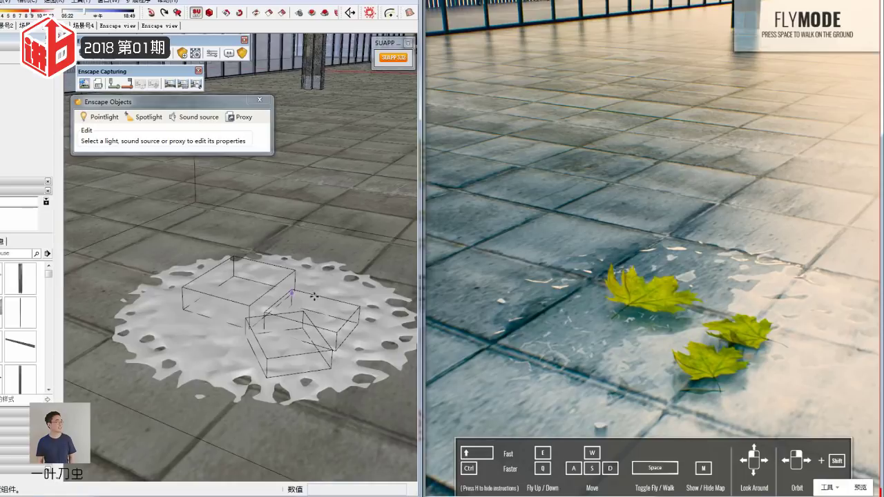
scroll(295, 315, "down", 2)
scroll(295, 314, "down", 2)
scroll(295, 315, "down", 2)
scroll(295, 315, "down", 2)
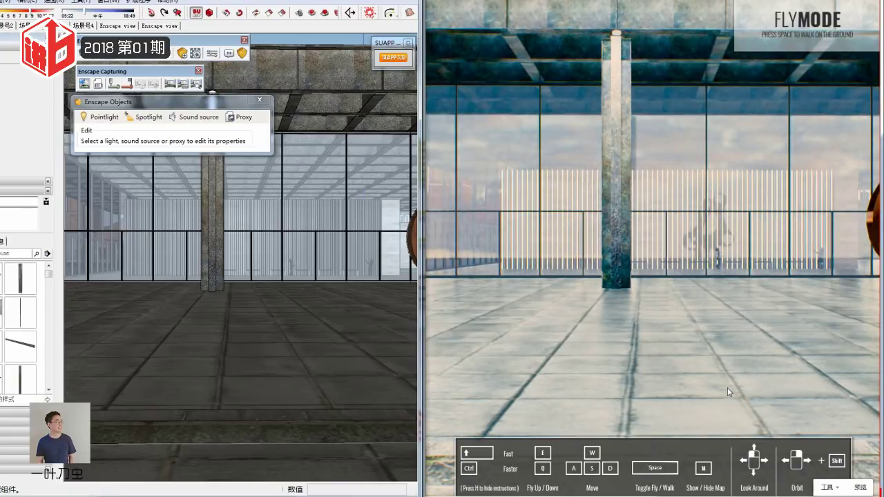
scroll(269, 335, "down", 3)
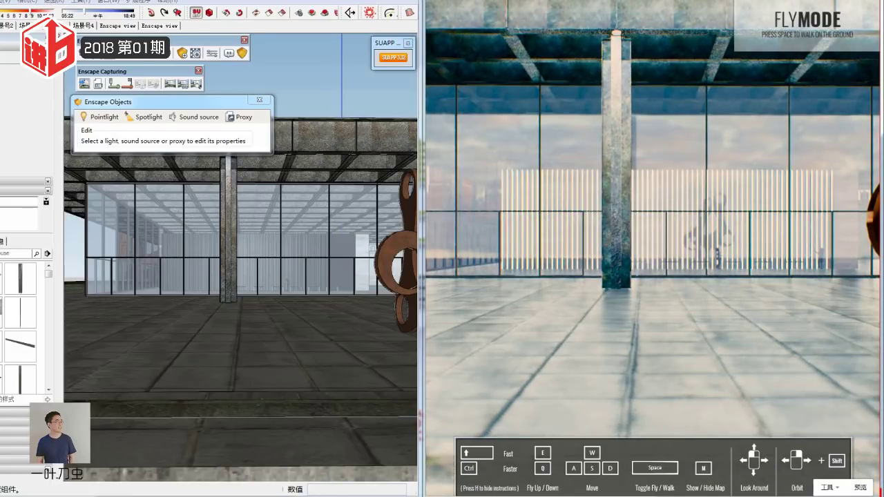
Step: Place the 006.skp tree proxy on the terrace outside the hall, then switch to the corridor scene
mouse_move(221, 319)
middle_mouse_down()
mouse_move(266, 320)
mouse_move(252, 307)
middle_mouse_up()
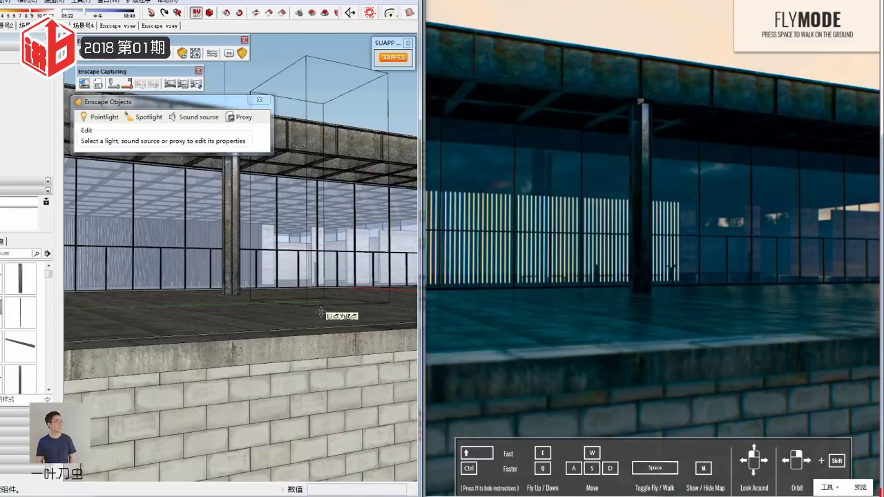
left_click(320, 313)
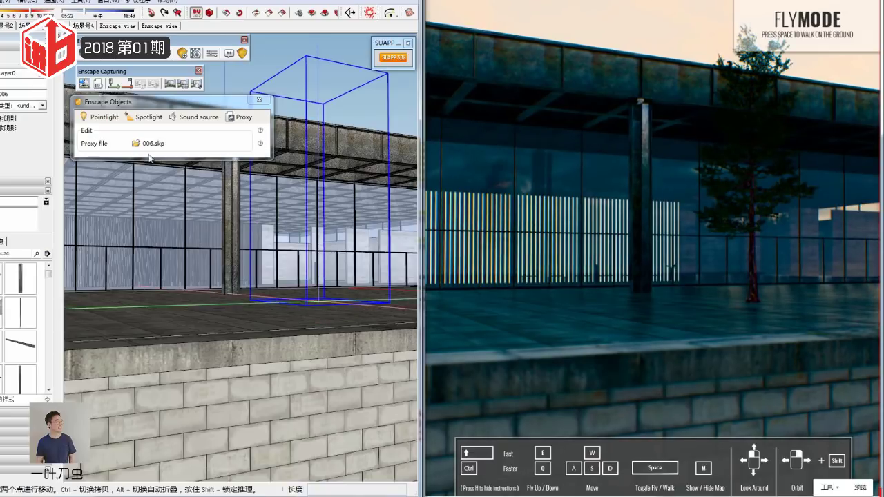
key("space")
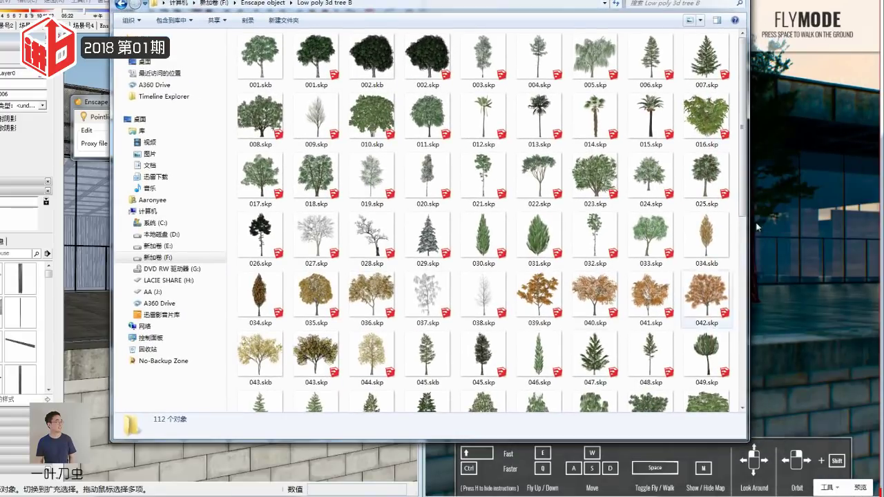
mouse_move(745, 89)
left_mouse_down()
mouse_move(746, 313)
mouse_move(745, 130)
left_mouse_up()
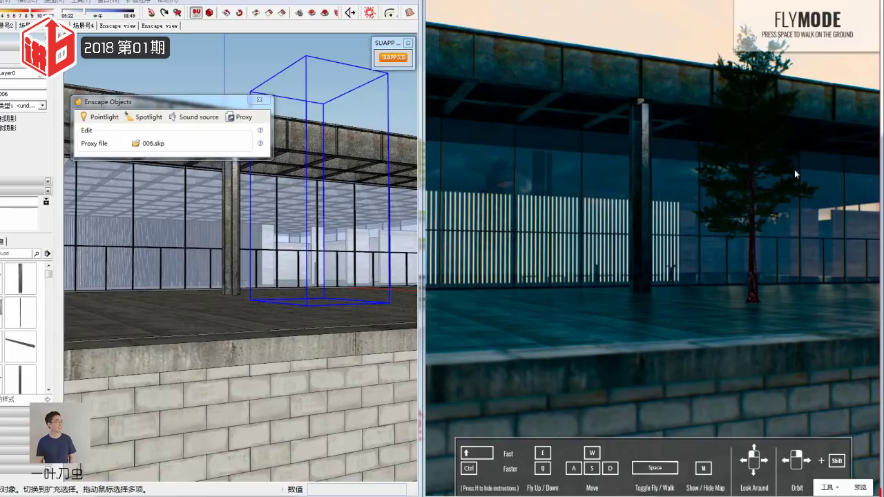
left_click(11, 25)
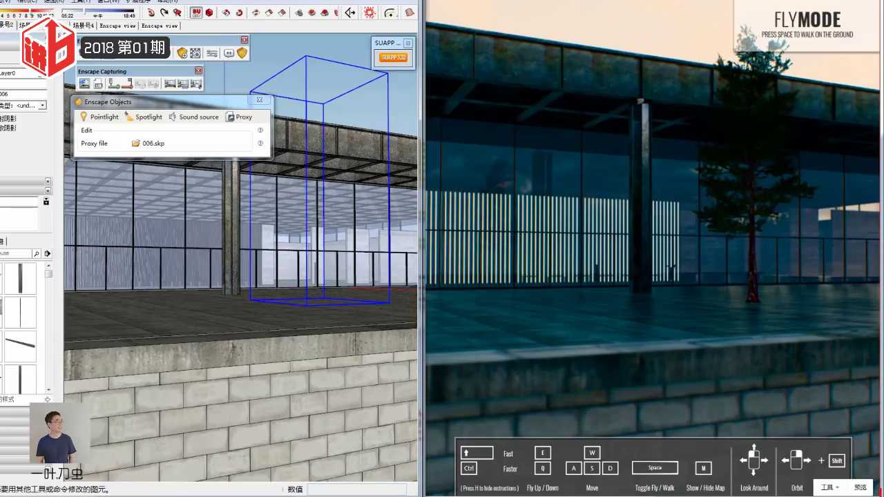
left_click(26, 25)
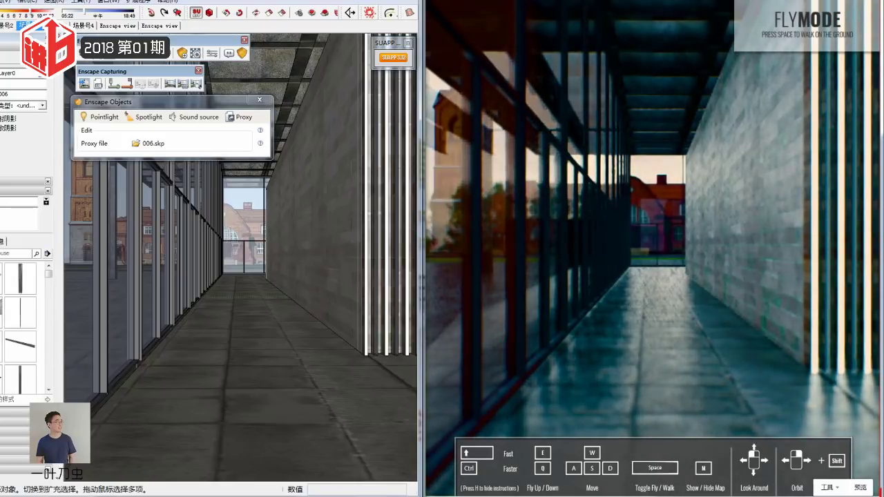
Step: Jump to the saved hall scene with freestanding stone walls and a child figure
left_click_drag(172, 105, 169, 123)
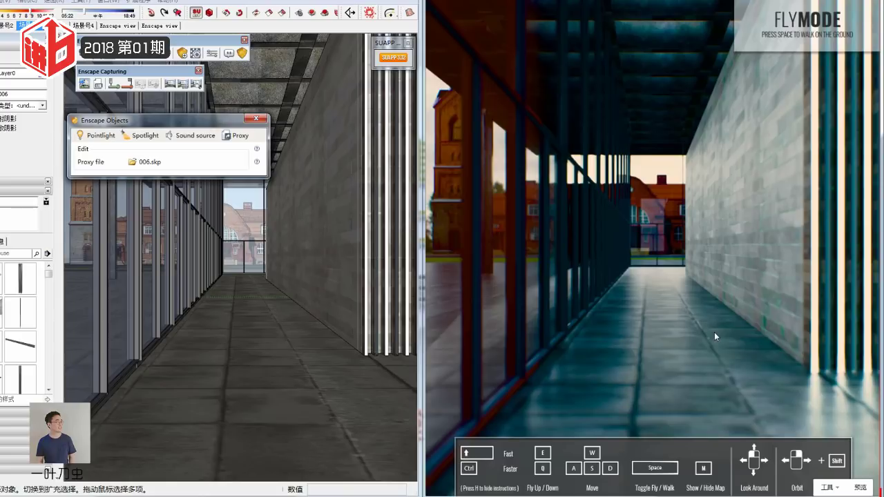
left_click(10, 28)
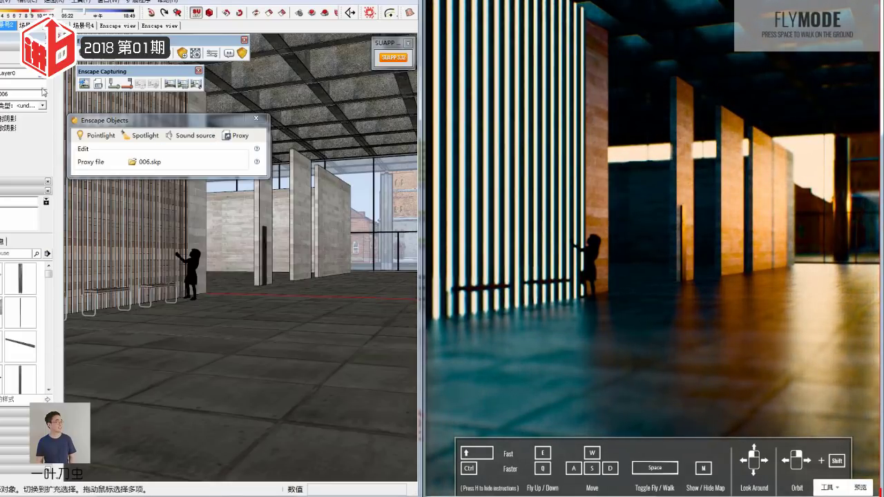
Step: Zoom through the slatted-wall hall and jump to a saved interior scene
scroll(278, 307, "down", 3)
scroll(273, 314, "down", 3)
scroll(274, 315, "up", 5)
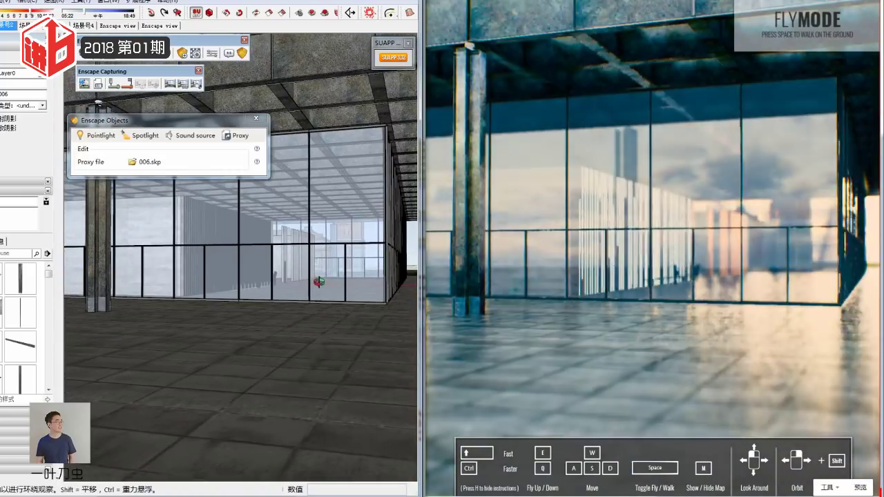
scroll(324, 283, "up", 3)
scroll(310, 292, "up", 2)
scroll(293, 246, "up", 2)
scroll(301, 278, "up", 2)
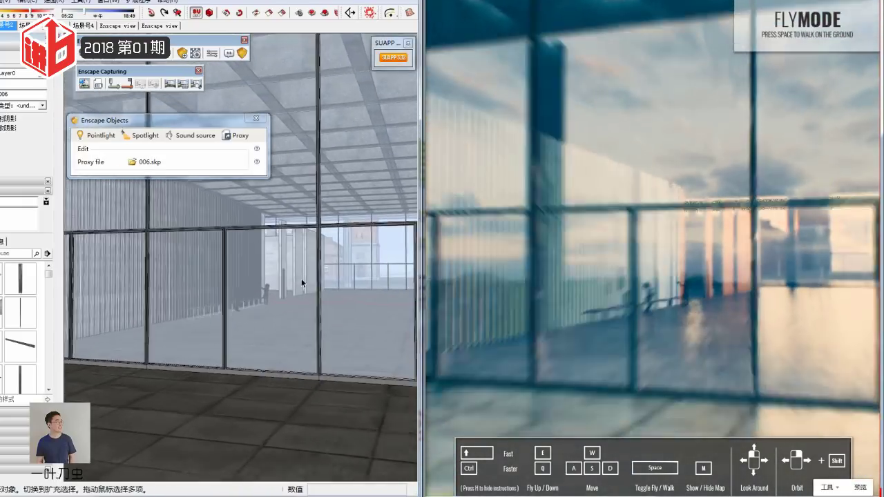
scroll(301, 278, "up", 2)
scroll(297, 286, "up", 2)
scroll(280, 291, "up", 2)
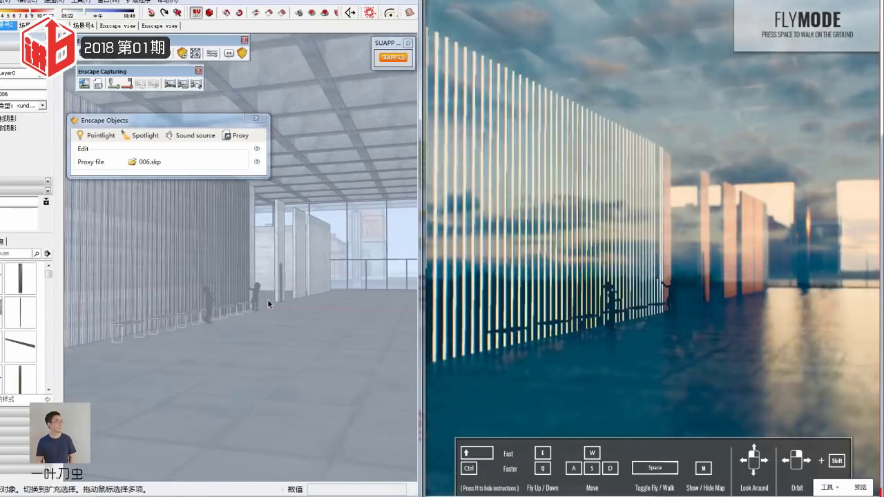
scroll(267, 300, "up", 1)
left_click(90, 27)
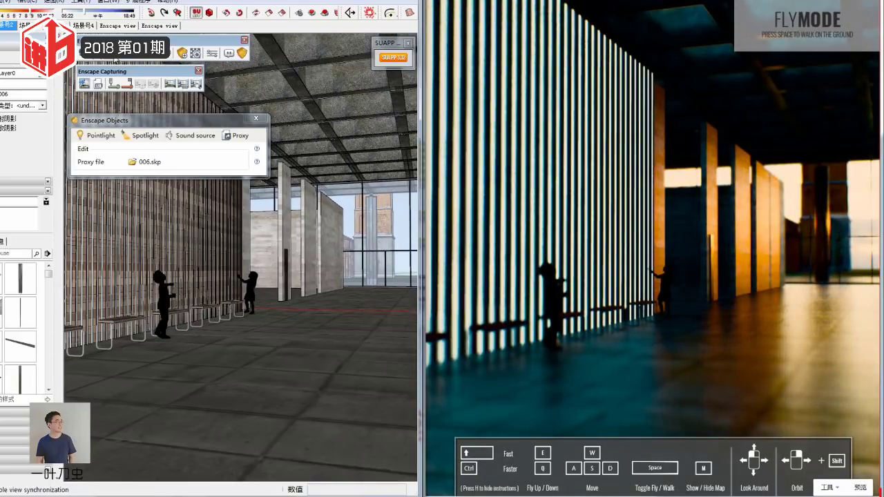
Step: Turn off Enscape view sync and move SketchUp's camera out to the NEUE NATIONALGALERIE entrance
left_click(113, 83)
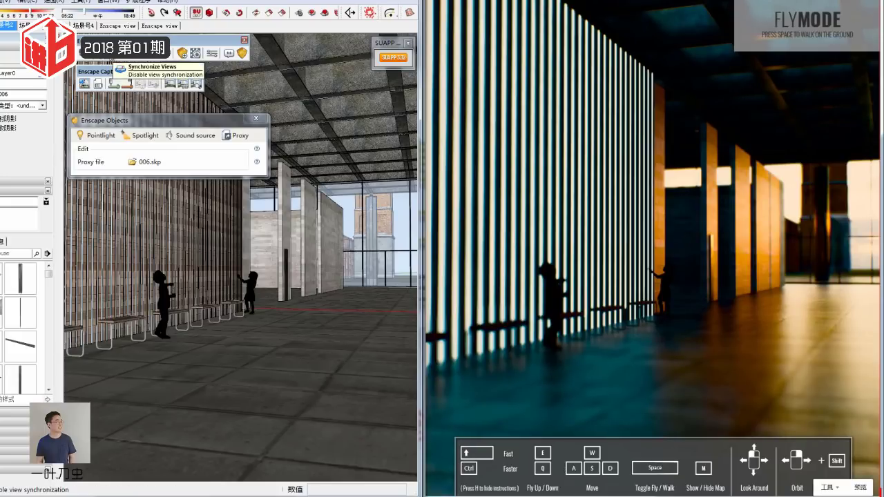
left_click(114, 52)
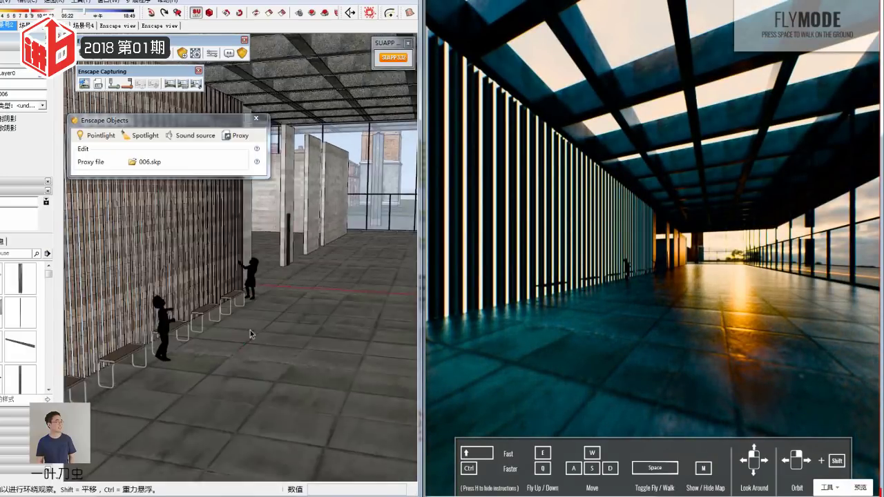
scroll(248, 325, "up", 5)
scroll(286, 297, "down", 2)
scroll(285, 292, "down", 2)
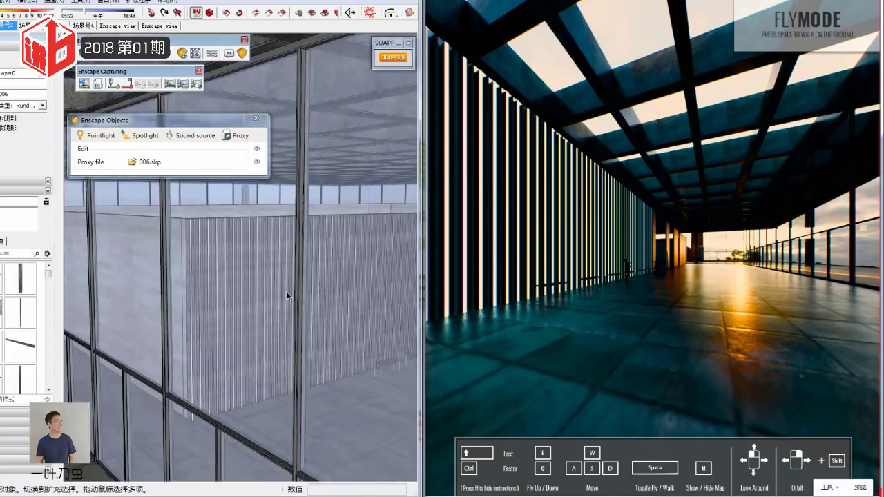
scroll(285, 296, "down", 3)
scroll(284, 297, "down", 3)
scroll(284, 296, "down", 5)
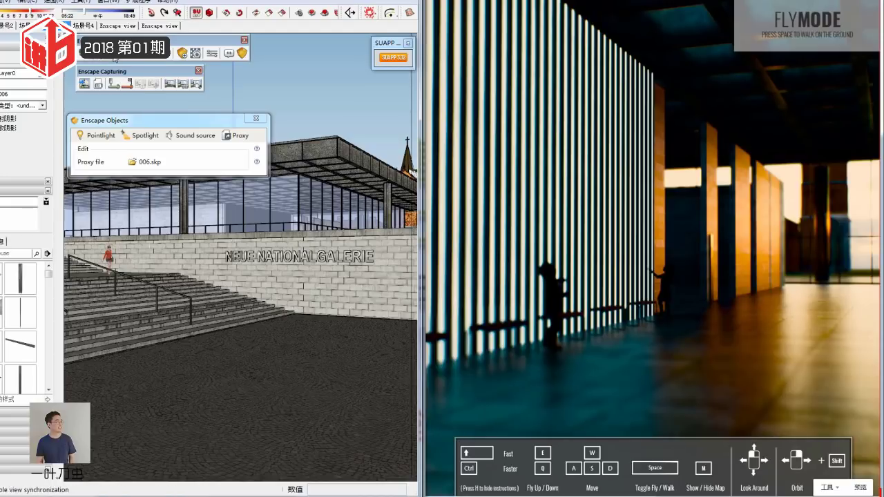
Step: Toggle Orbit (O) then Select (Space) so Enscape refreshes to the entrance stairs view
key("o")
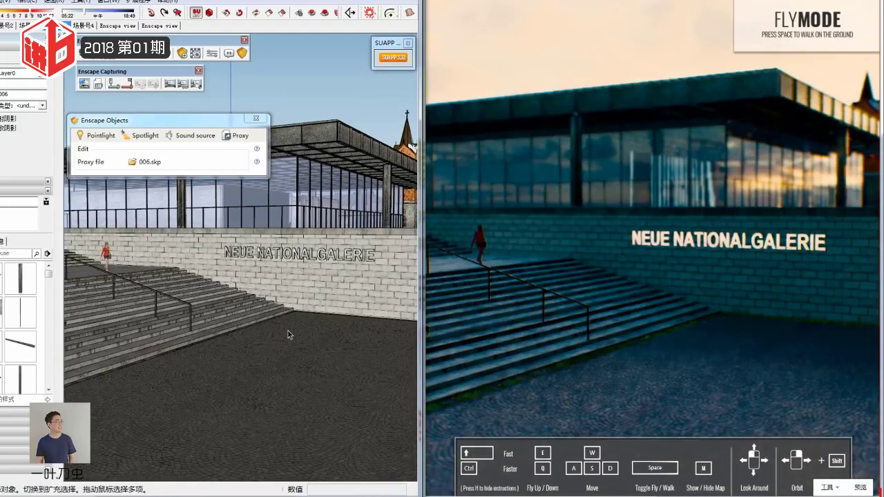
key("space")
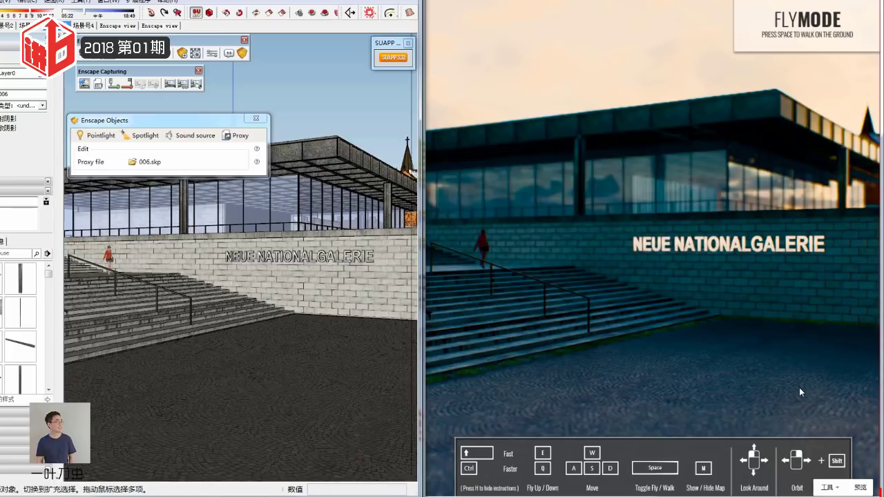
Step: Cycle through the saved scenes to the hall with the tree and delete the tree proxy
middle_click_drag(312, 264, 262, 269)
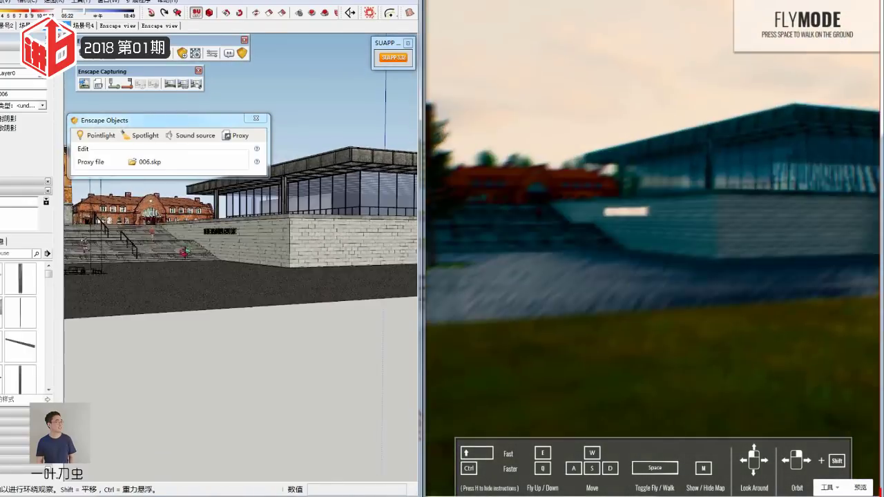
left_click(108, 26)
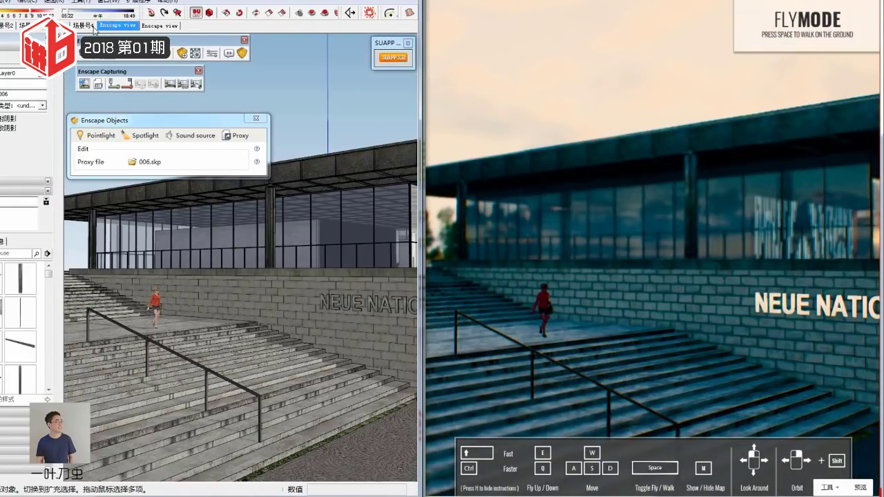
left_click(87, 26)
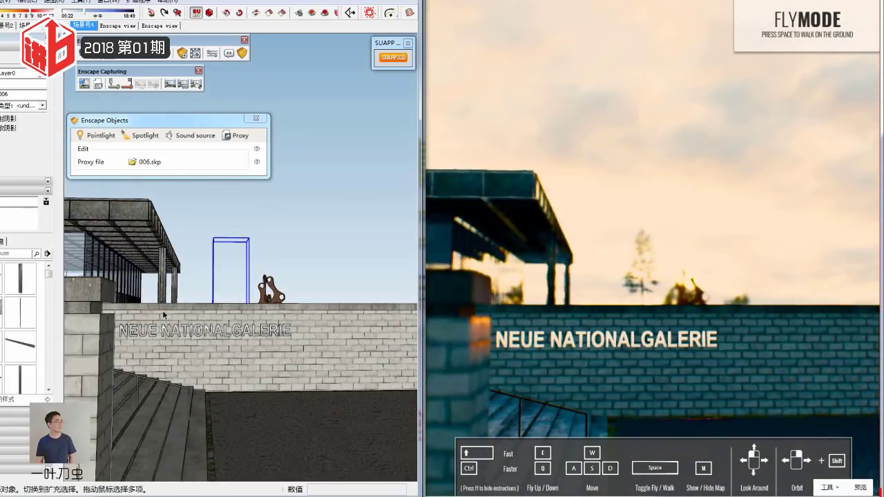
key("space")
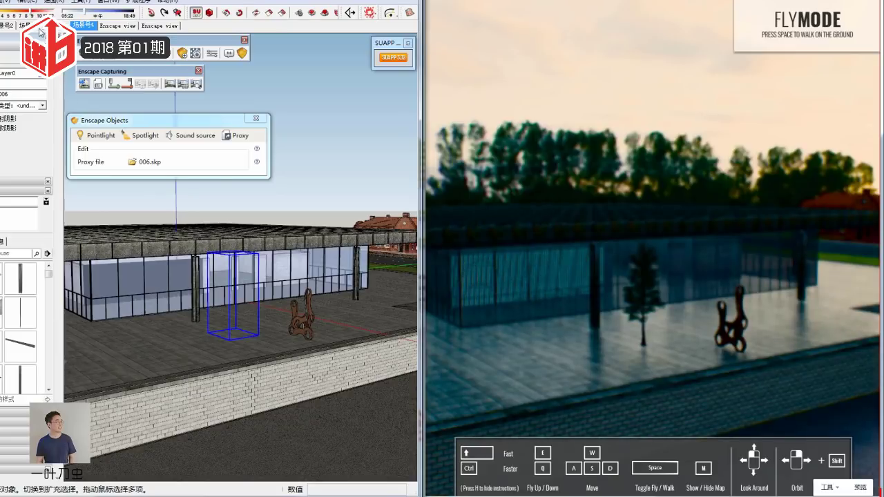
left_click(40, 26)
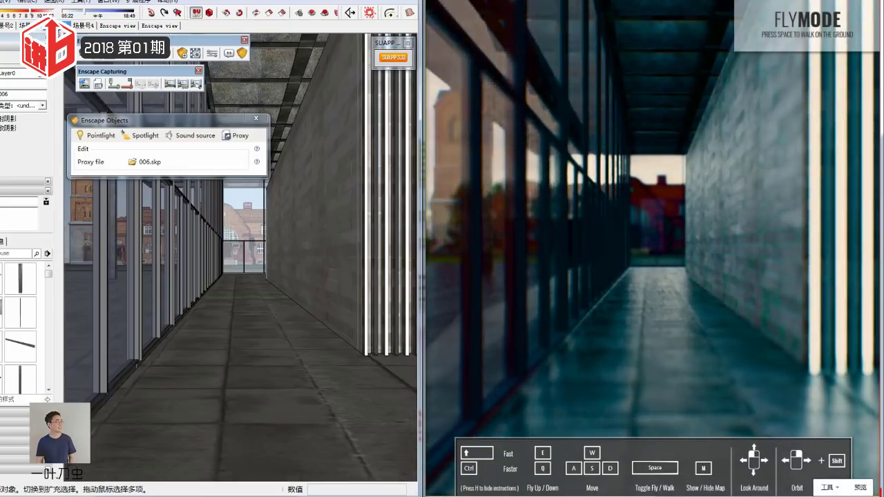
left_click(40, 26)
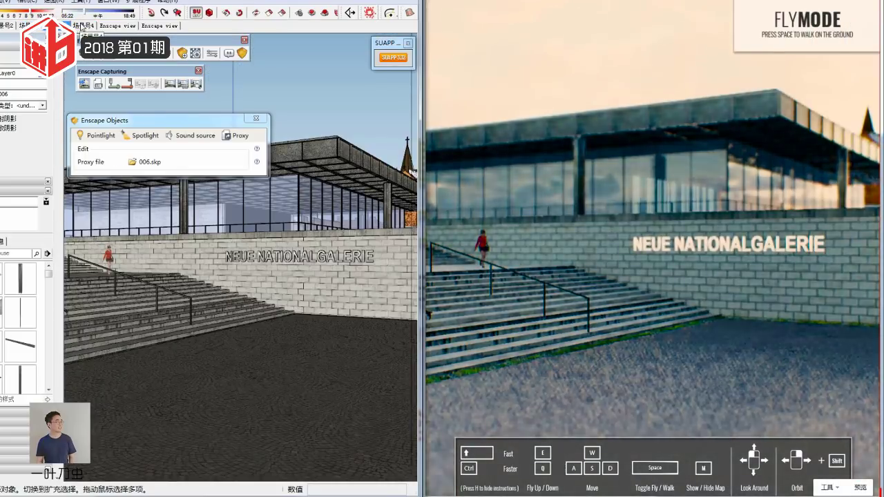
left_click(83, 26)
left_click(6, 26)
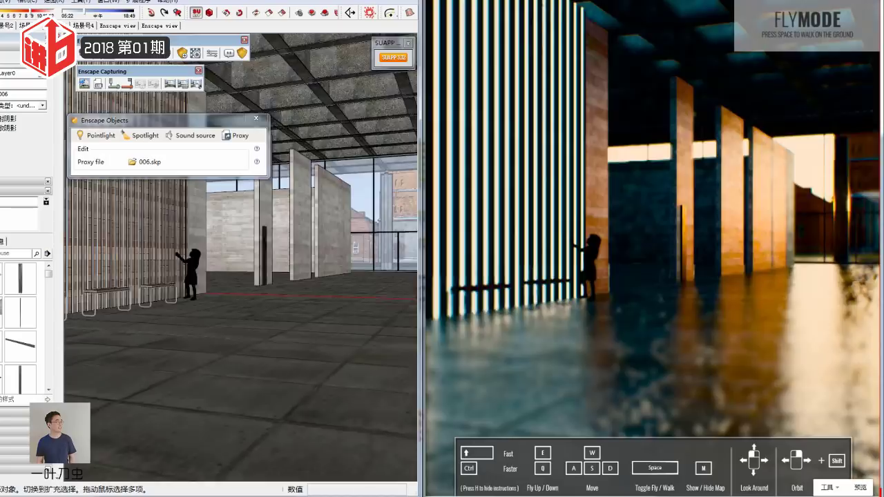
left_click(31, 26)
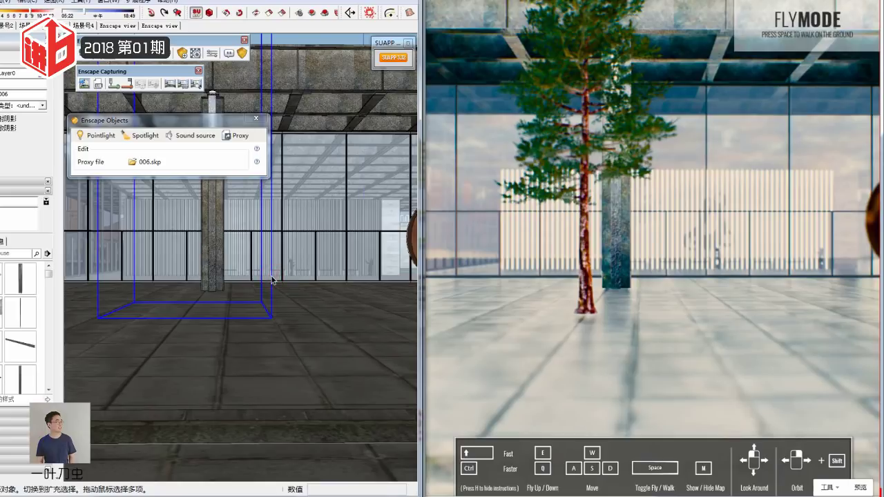
key("Delete")
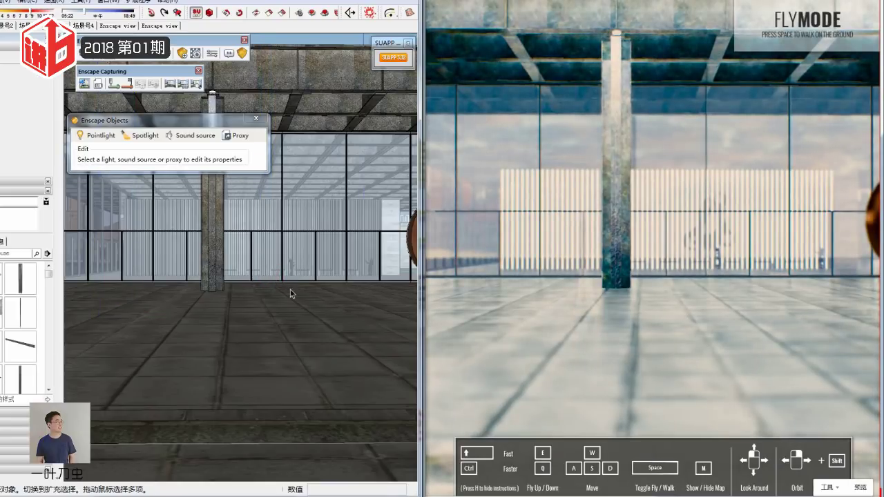
Step: Frame the pavilion's glass facade by stepping through scenes, orbiting, zooming and using Camera > Pan
key("Page_Down")
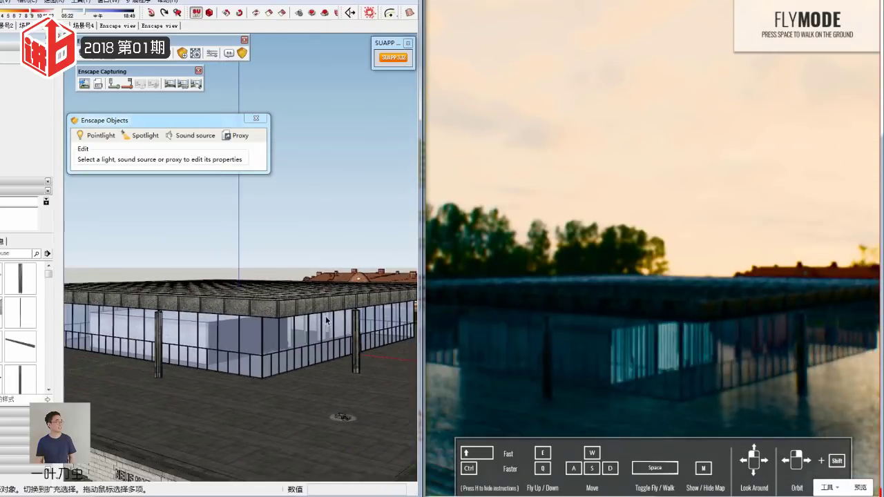
key("Page_Down")
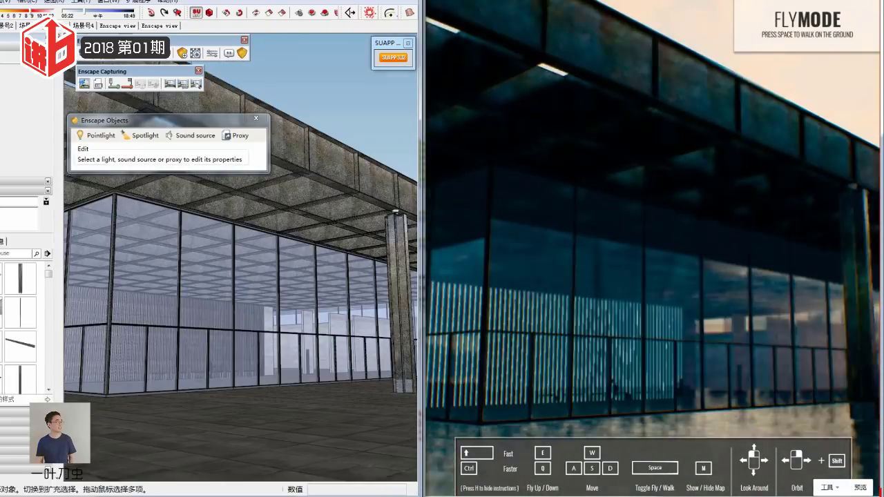
key("Page_Down")
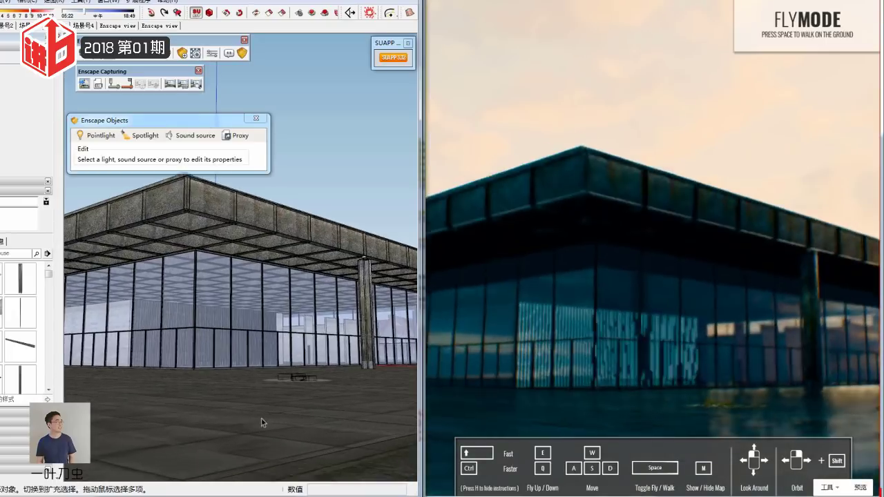
middle_click_drag(276, 396, 273, 376)
scroll(276, 369, "up", 5)
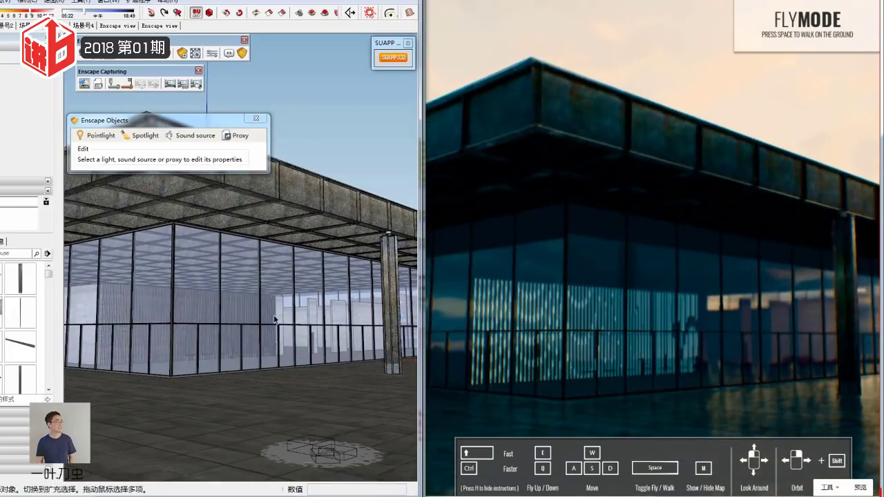
scroll(334, 379, "up", 1)
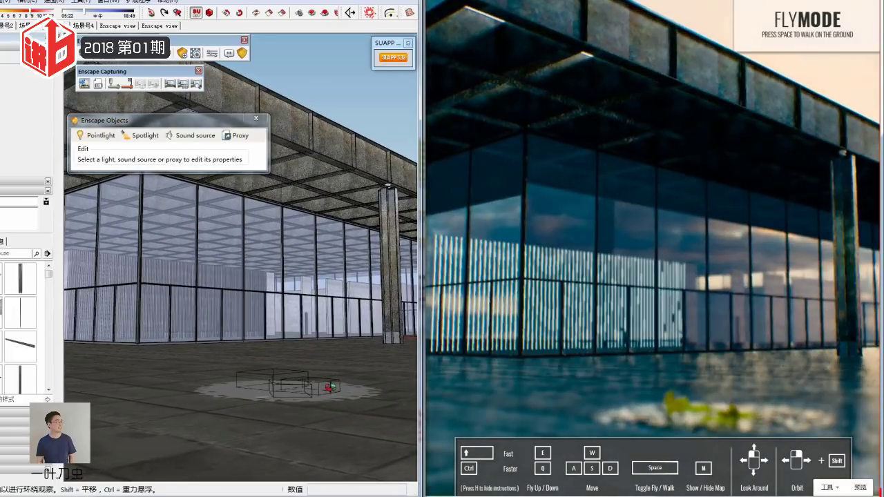
scroll(332, 387, "up", 1)
scroll(332, 391, "up", 1)
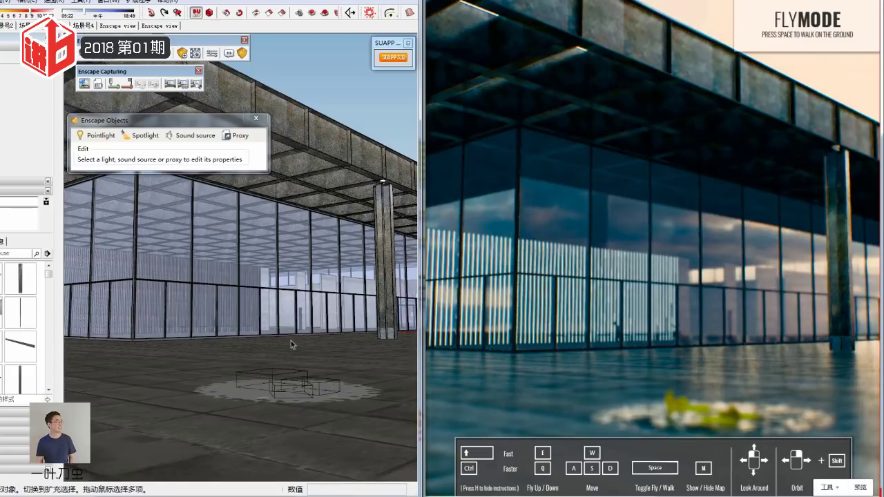
left_click(28, 3)
left_click(42, 122)
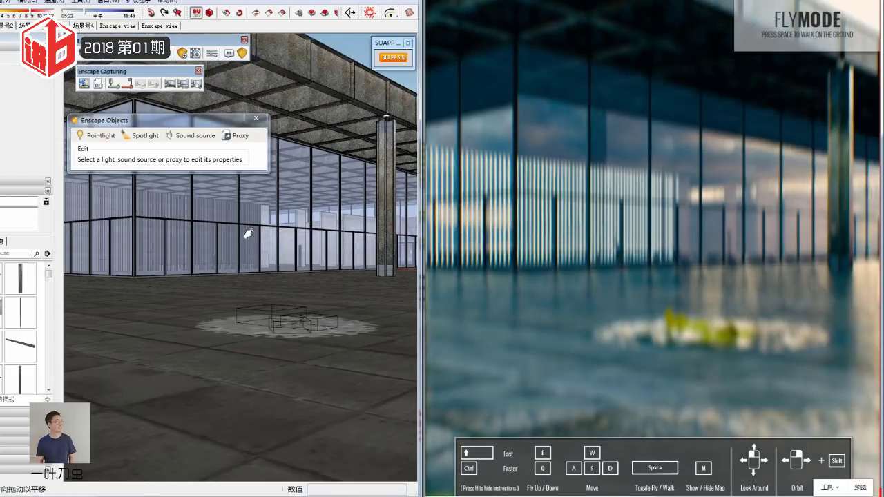
left_click_drag(237, 228, 233, 219)
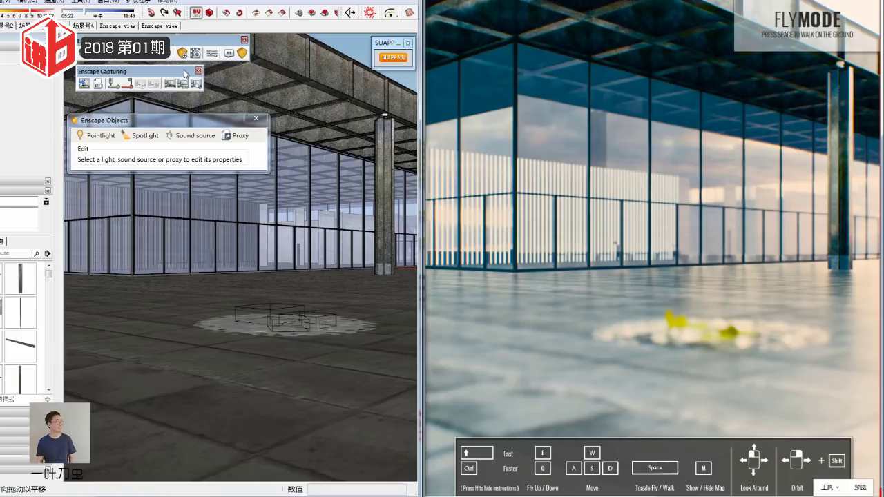
Step: Set Enscape video start and end views, preview the camera path, then open Enscape Settings
left_click(115, 84)
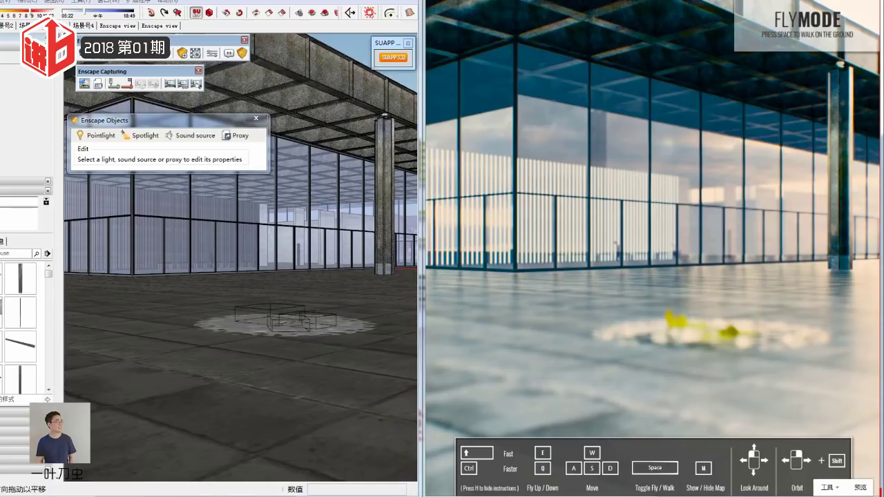
left_click_drag(580, 155, 523, 97)
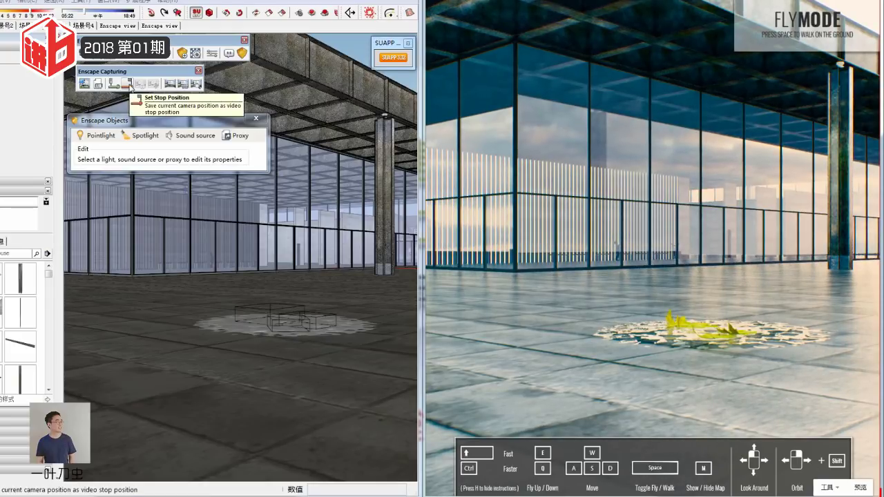
left_click(131, 87)
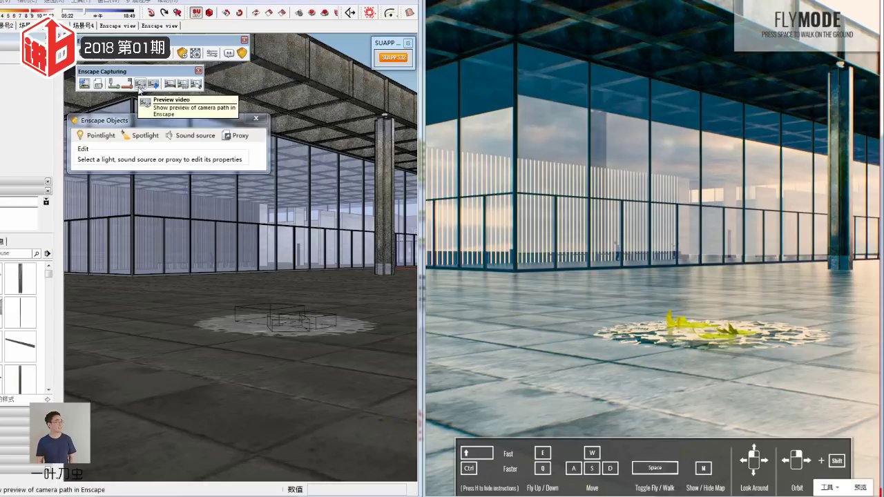
left_click(140, 85)
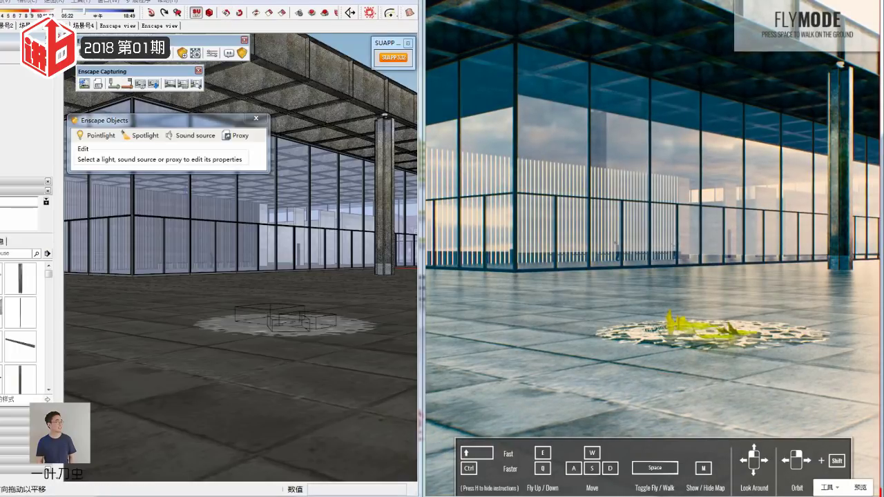
left_click(195, 52)
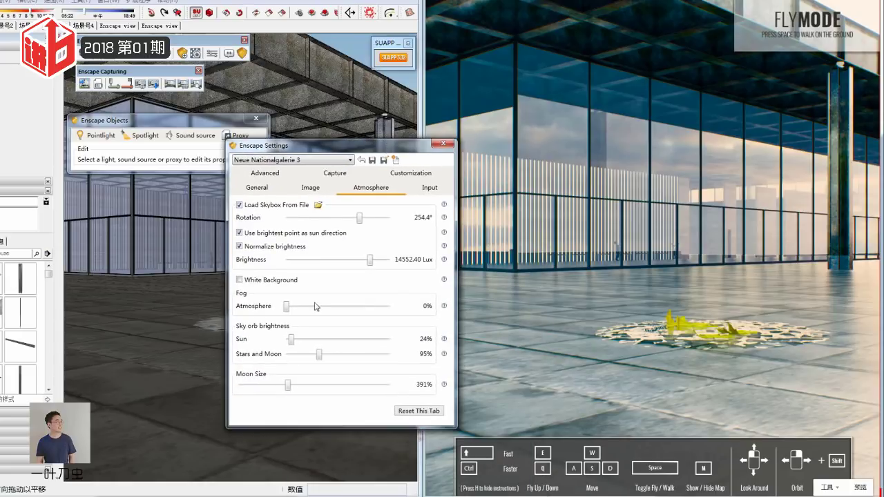
Step: Set the Capture video duration to 33.53 s and move the settings window away
left_click(335, 172)
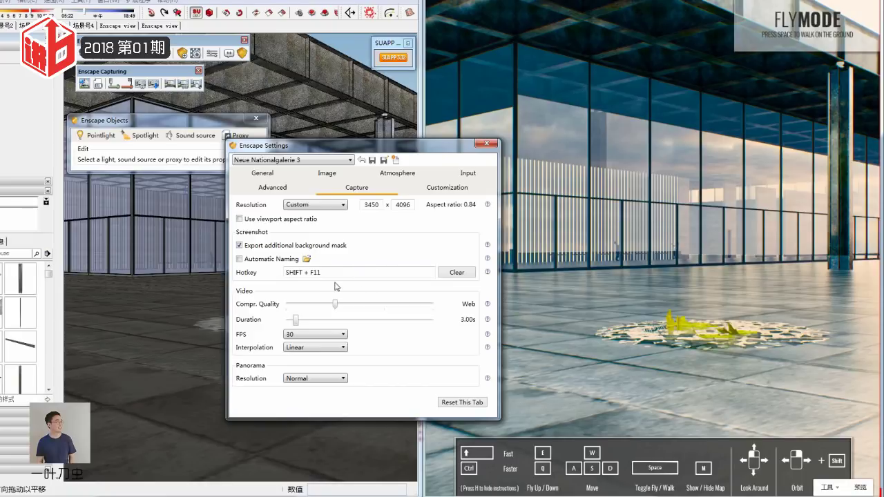
left_click_drag(298, 324, 407, 325)
mouse_move(407, 145)
left_mouse_down()
mouse_move(472, 166)
mouse_move(601, 170)
left_mouse_up()
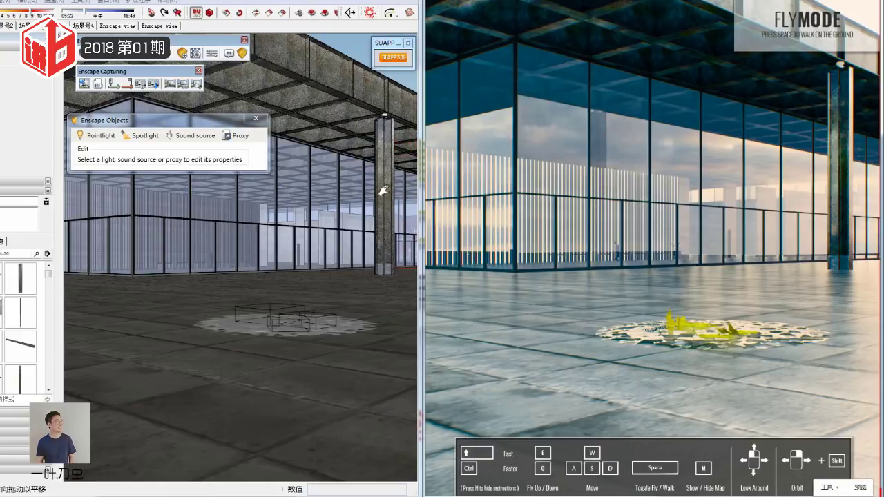
Step: Make the current glass-facade and puddle view the Enscape video's start position
left_click(141, 83)
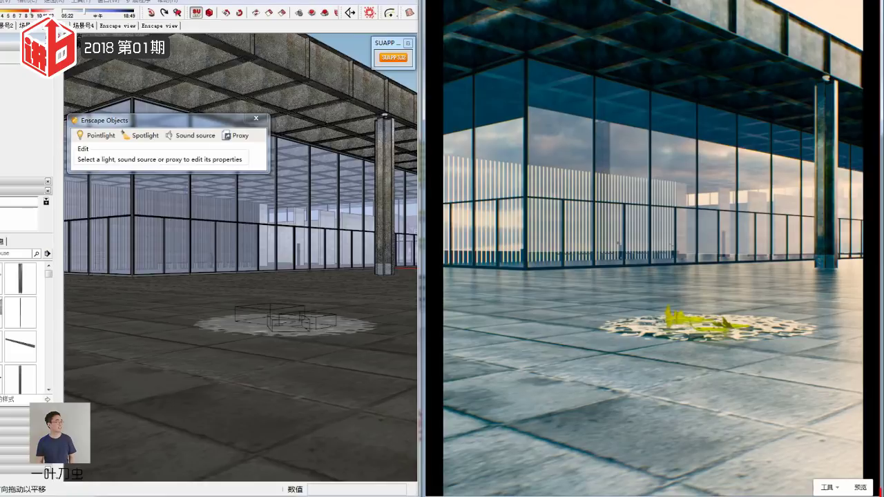
left_click(206, 4)
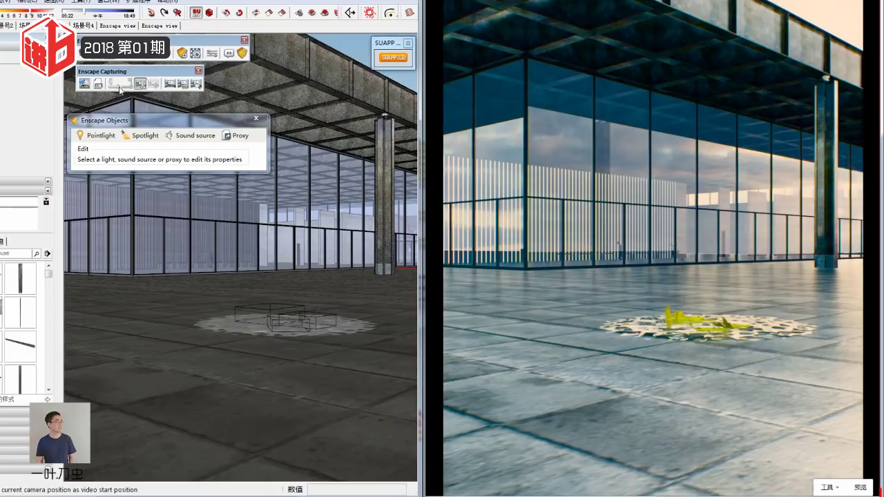
left_click(143, 86)
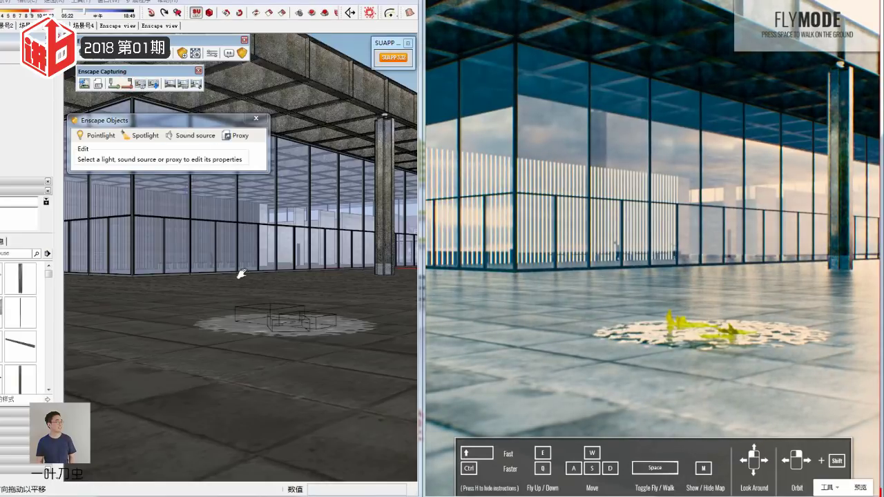
Step: Zoom out and orbit outside so the bronze sculpture and brick wall frame the glass hall
scroll(242, 274, "down", 3)
scroll(162, 349, "down", 3)
scroll(75, 292, "down", 3)
scroll(412, 290, "down", 3)
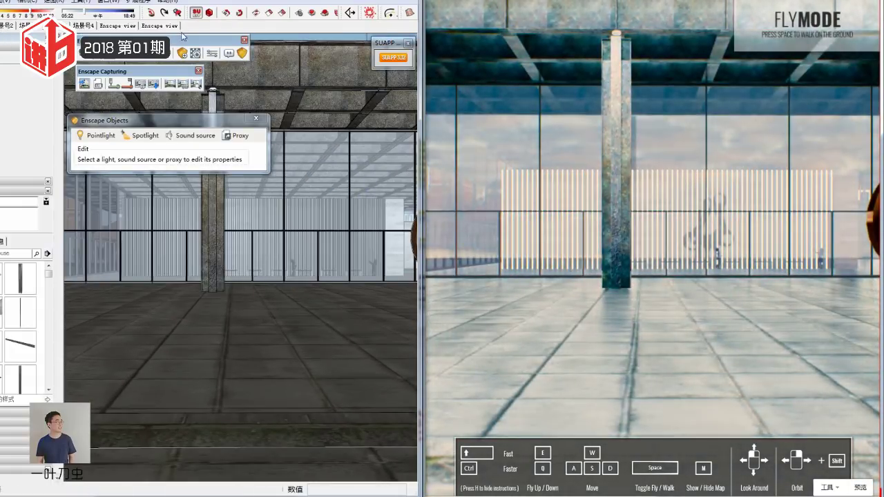
left_click_drag(164, 82, 159, 94)
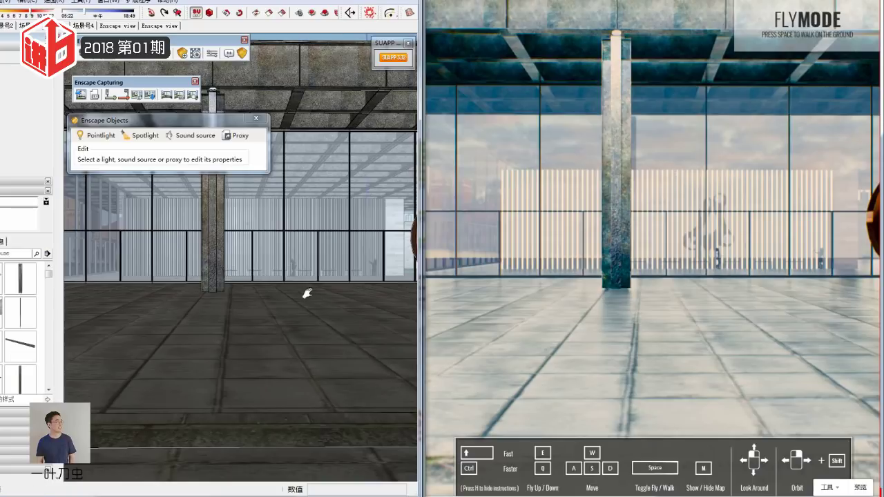
left_click_drag(269, 178, 281, 247)
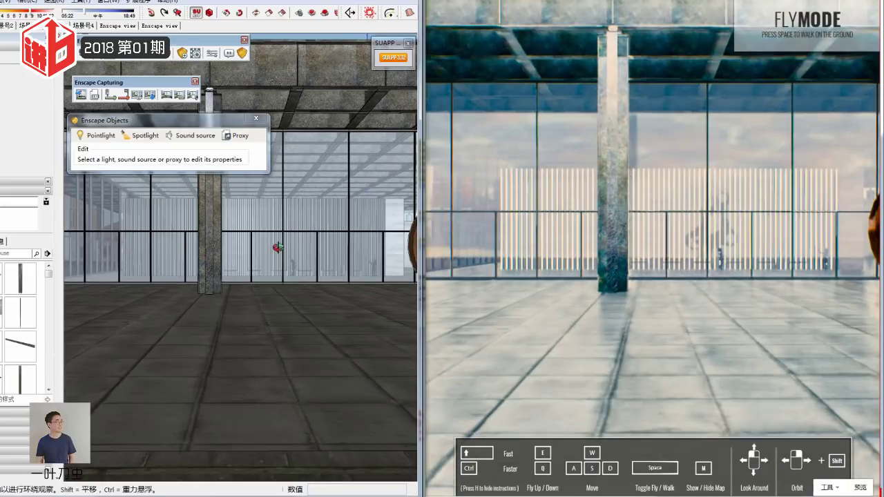
mouse_move(197, 303)
left_mouse_down()
mouse_move(228, 274)
mouse_move(199, 243)
left_mouse_up()
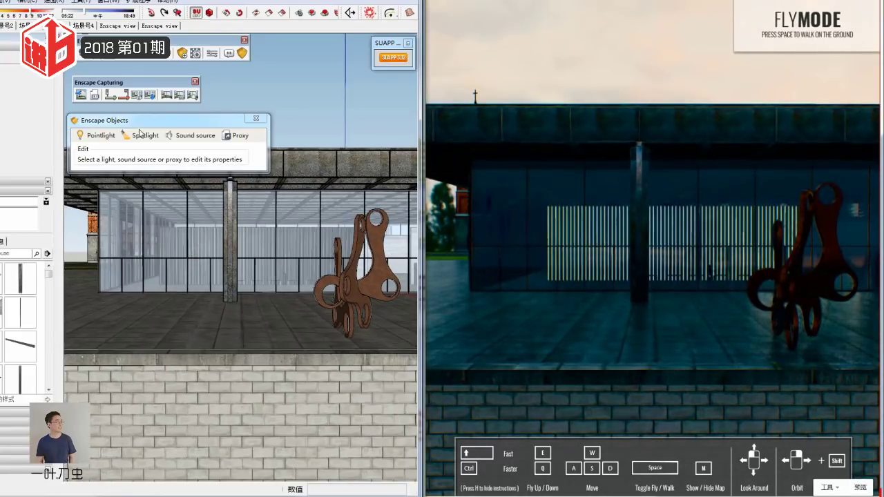
Step: Set the sculpture-and-brick-wall view as the video end position and play the flight preview
left_click(126, 99)
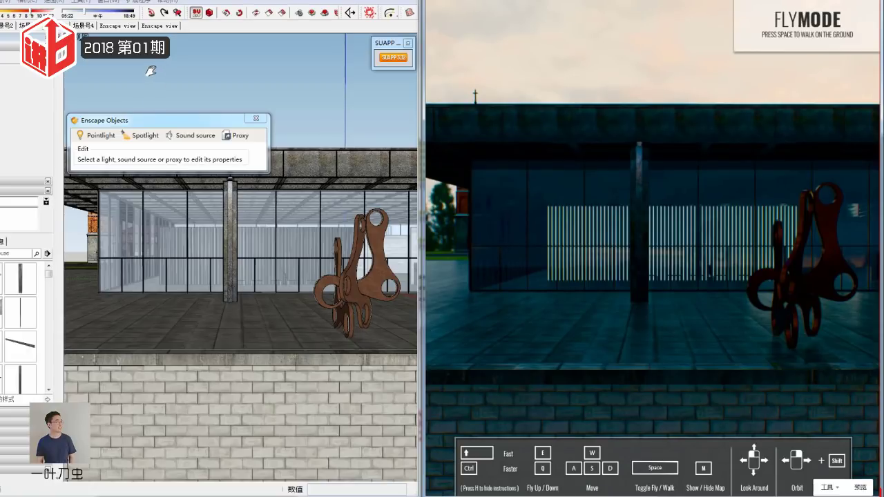
left_click(207, 207)
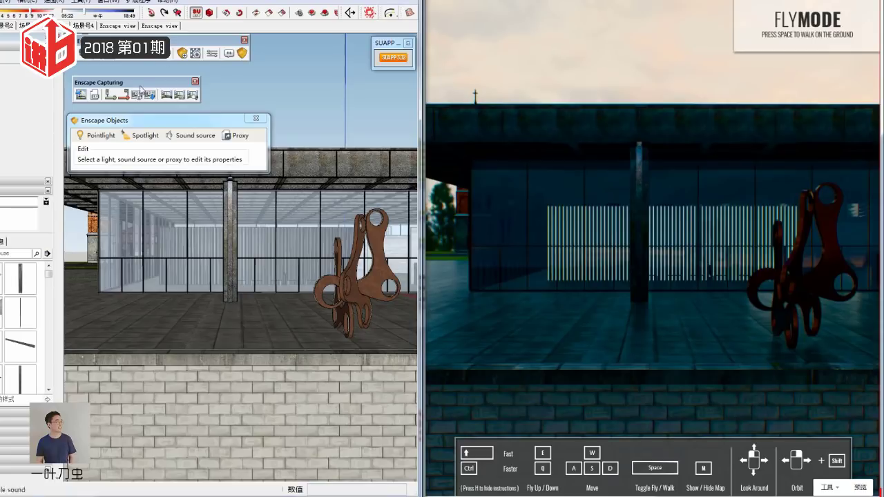
left_click(137, 94)
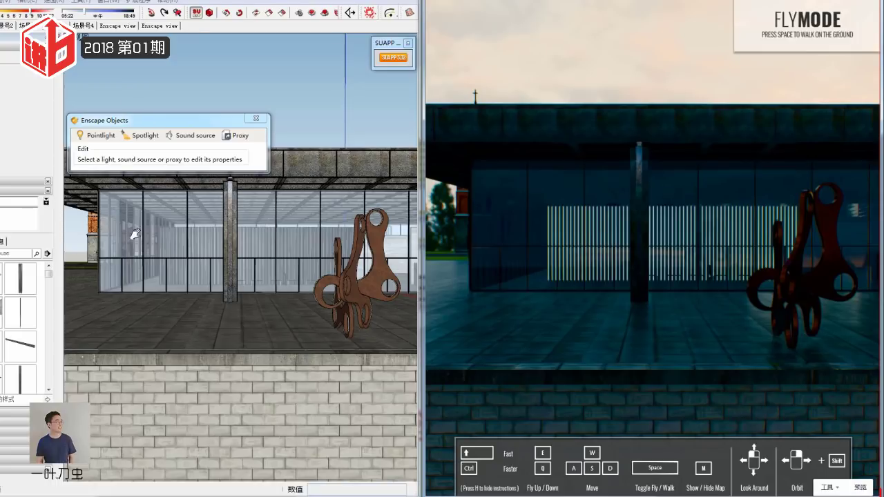
Step: Draw a floor rectangle, push it into a 4.0199 m test box, then delete it
left_click(192, 285)
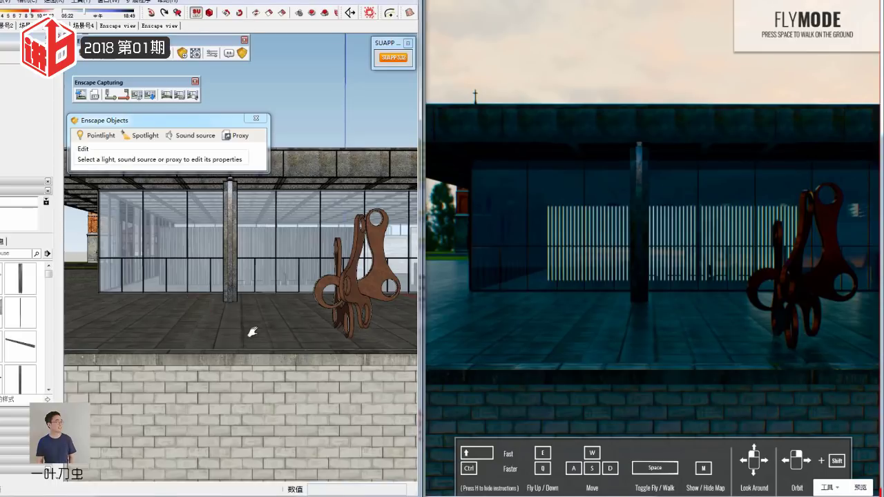
key("r")
left_click(229, 319)
left_click(283, 334)
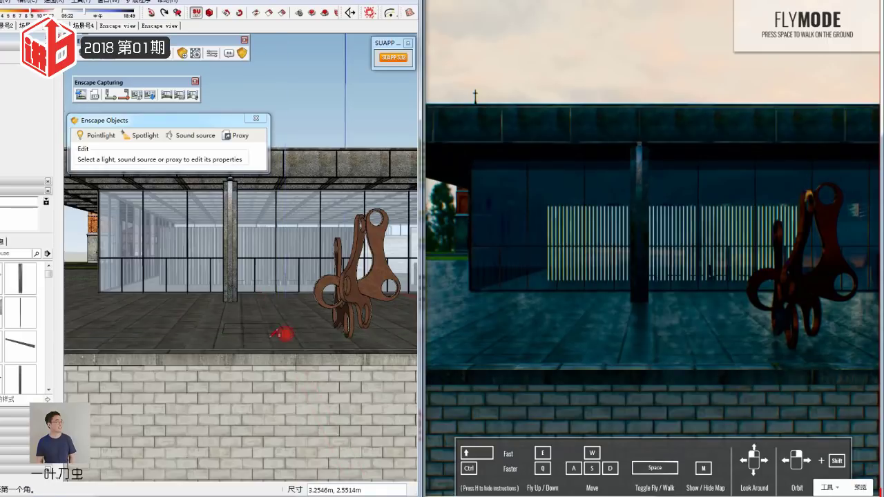
key("p")
left_click(264, 330)
left_click(268, 236)
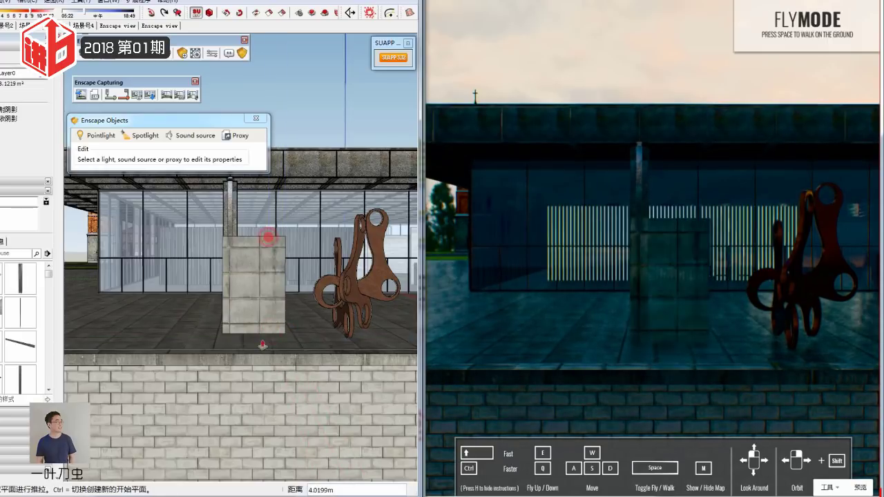
key("space")
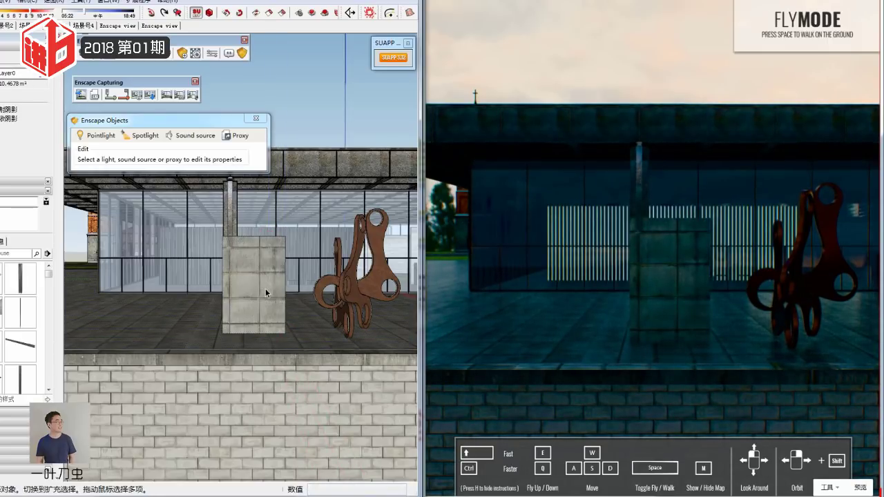
triple_click(265, 292)
key("Delete")
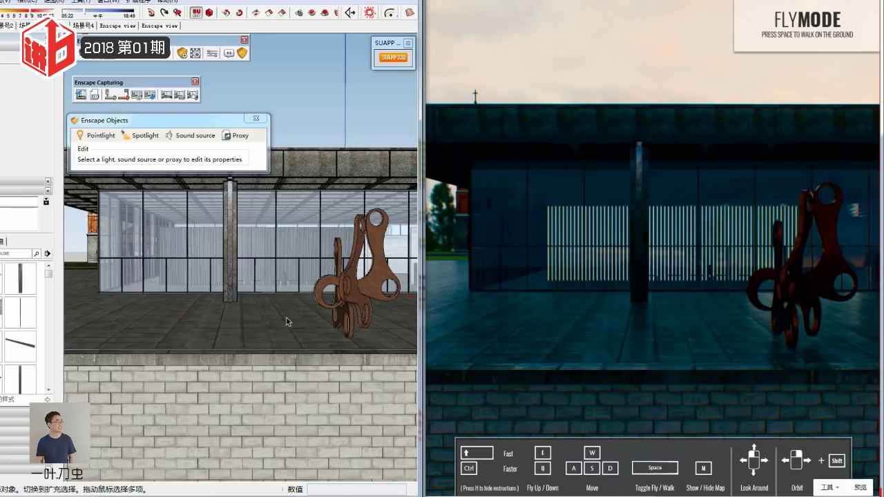
Step: Orbit to ground level at the facade, draw and extrude a terrace square, then undo it
mouse_move(247, 319)
middle_mouse_down()
mouse_move(340, 312)
mouse_move(350, 336)
mouse_move(406, 334)
mouse_move(299, 341)
middle_mouse_up()
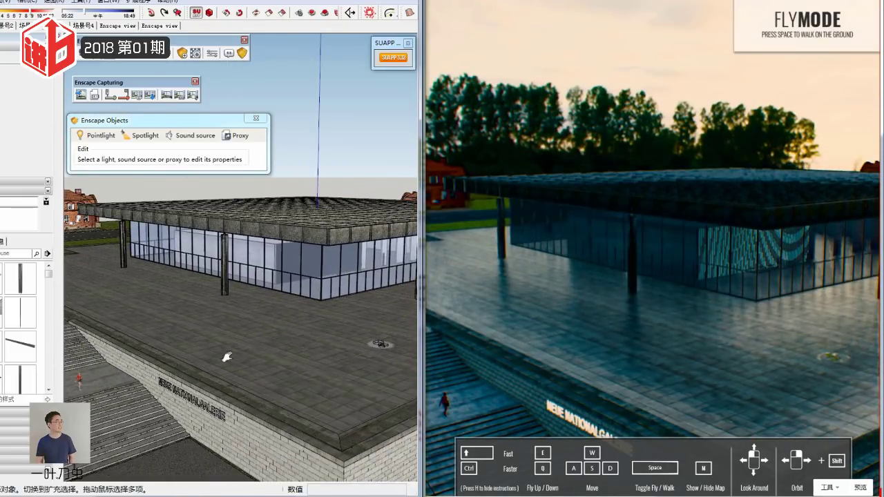
scroll(271, 400, "up", 3)
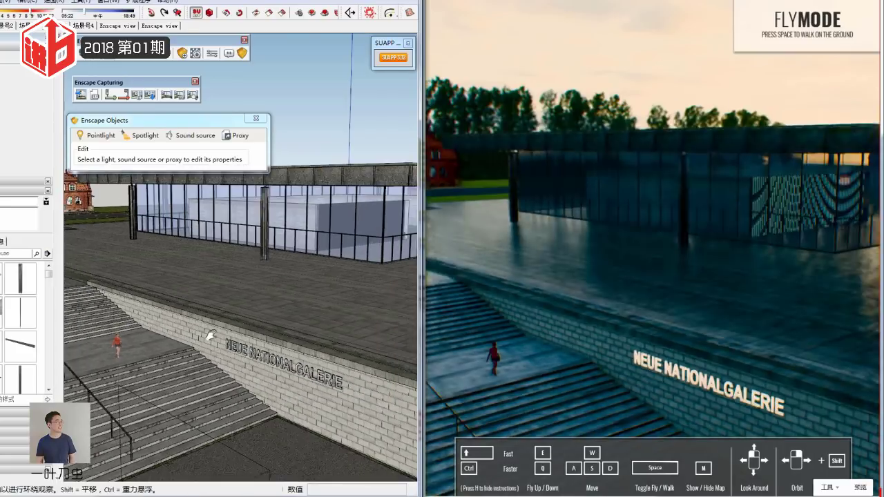
mouse_move(270, 400)
middle_mouse_down()
mouse_move(286, 298)
mouse_move(283, 233)
middle_mouse_up()
scroll(282, 233, "up", 3)
scroll(287, 255, "up", 3)
scroll(295, 281, "up", 3)
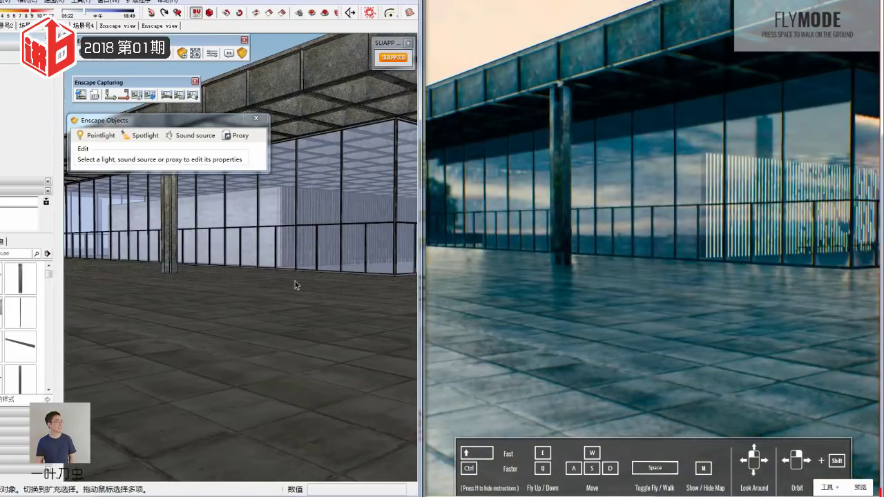
key("r")
left_click(198, 359)
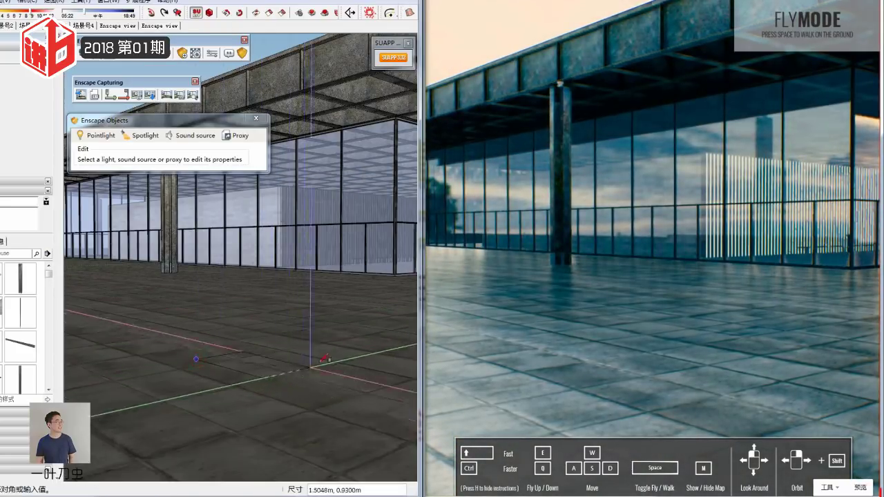
left_click(314, 359)
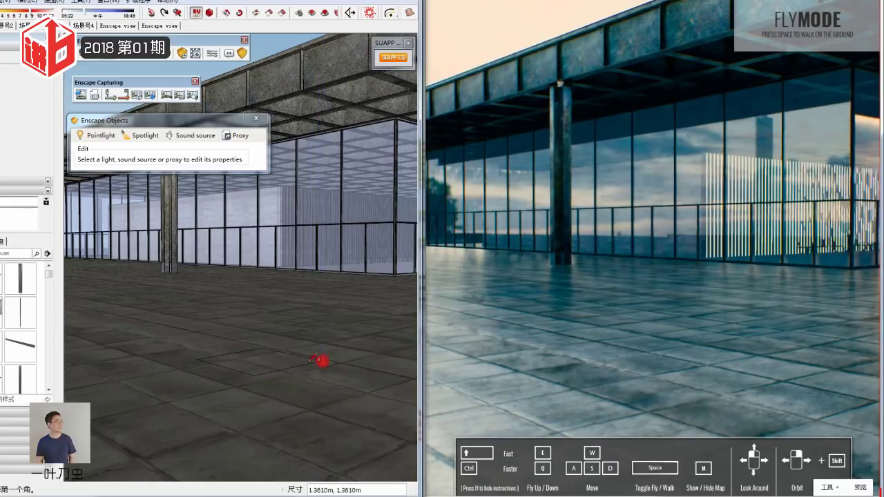
key("p")
left_click(273, 369)
left_click(266, 395)
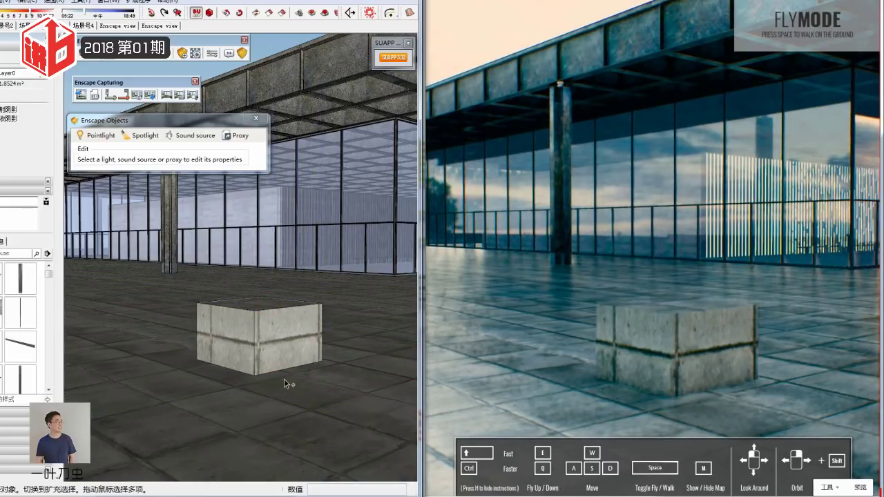
key("ctrl+z")
Step: Zoom out to an aerial view of the whole gallery and open Enscape's atmosphere settings
scroll(270, 361, "down", 3)
scroll(256, 359, "down", 3)
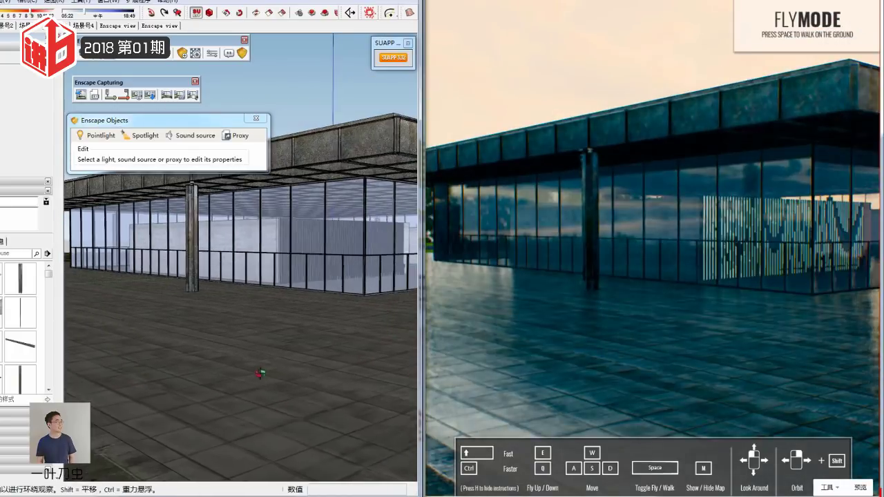
scroll(248, 338, "down", 3)
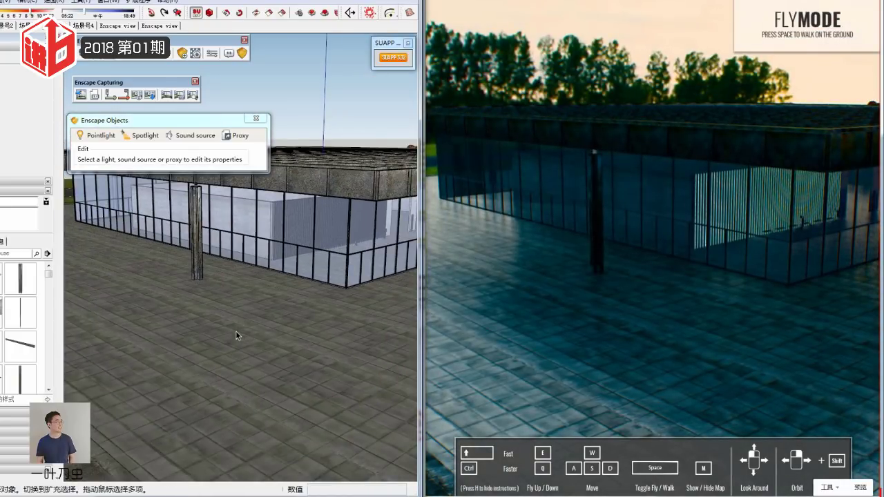
scroll(235, 334, "down", 3)
scroll(240, 316, "down", 3)
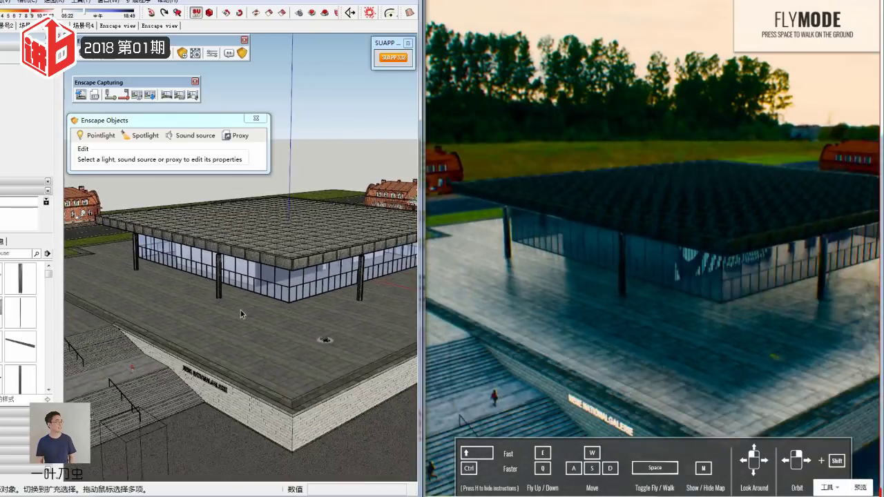
scroll(240, 310, "down", 3)
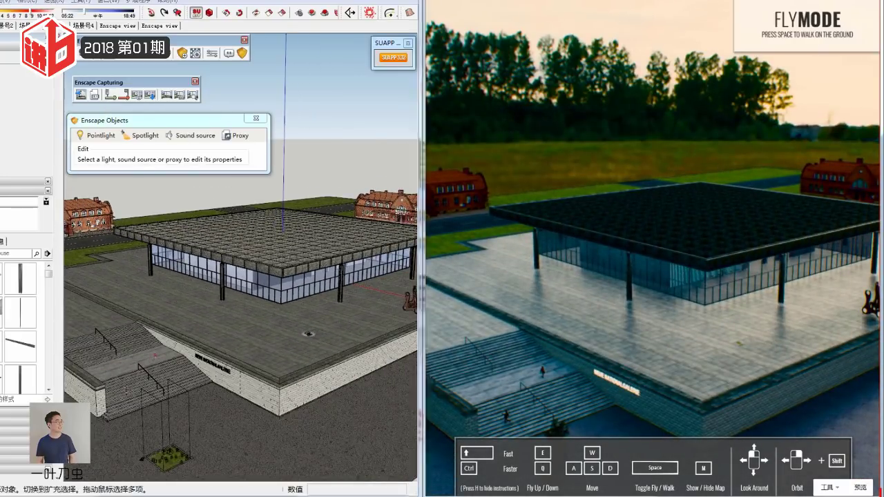
left_click(211, 52)
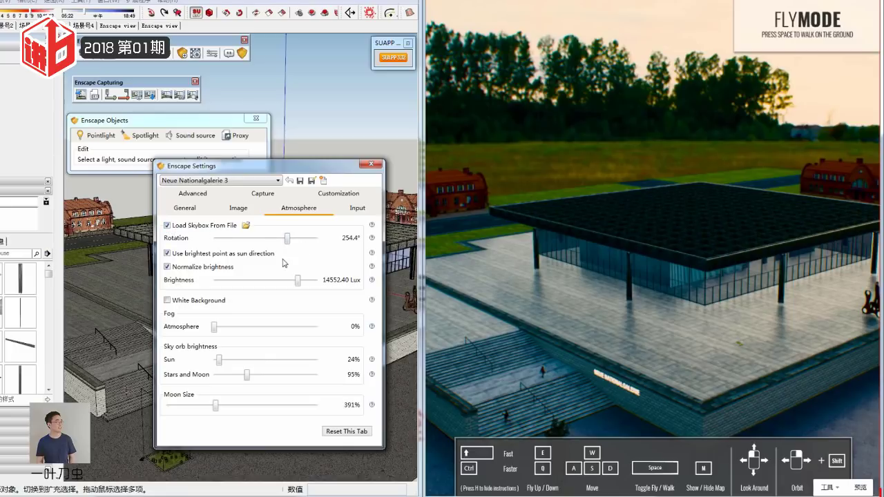
Step: Rotate the Enscape skybox to 280.4° and dim its brightness to 7167.07 Lux
mouse_move(289, 241)
left_mouse_down()
mouse_move(299, 241)
mouse_move(260, 242)
mouse_move(274, 242)
left_mouse_up()
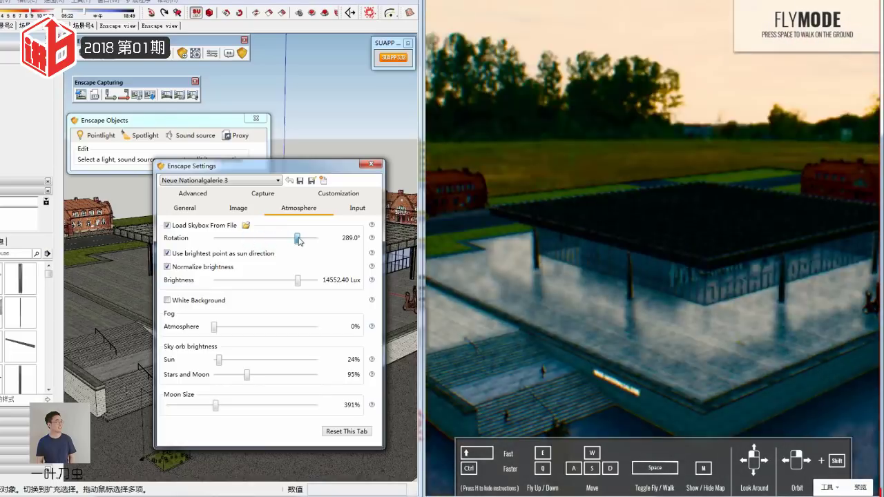
mouse_move(271, 240)
left_mouse_down()
mouse_move(304, 242)
mouse_move(296, 242)
left_mouse_up()
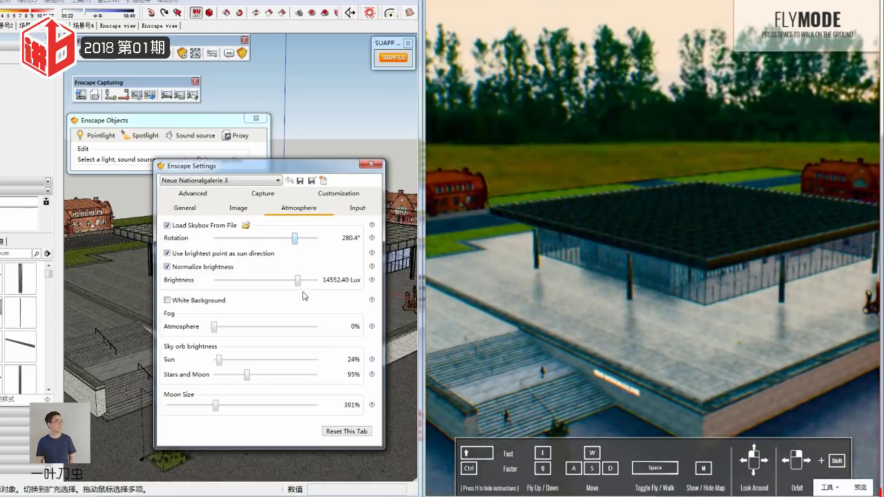
mouse_move(298, 280)
left_mouse_down()
mouse_move(235, 281)
mouse_move(292, 281)
left_mouse_up()
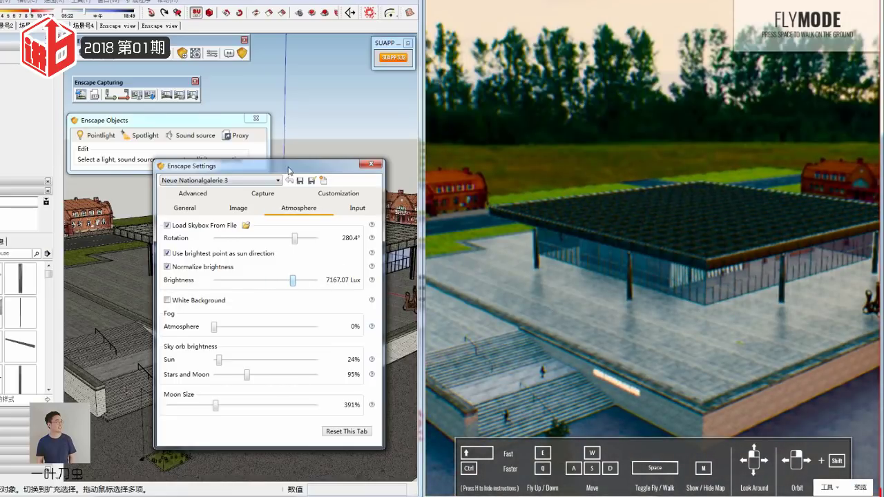
Step: Close the Enscape settings and zoom down to eye level at the NEUE NATIONALGALERIE podium wall
key("Escape")
scroll(348, 320, "up", 3)
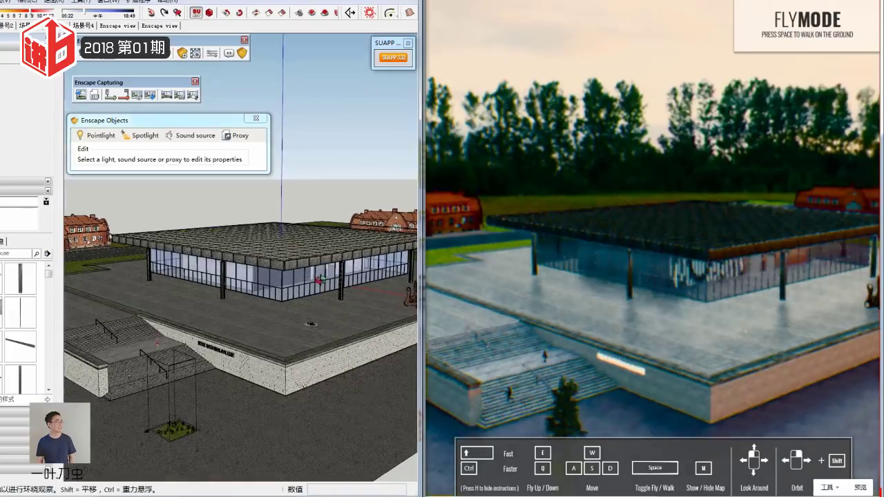
mouse_move(348, 321)
middle_mouse_down()
mouse_move(314, 315)
mouse_move(283, 376)
middle_mouse_up()
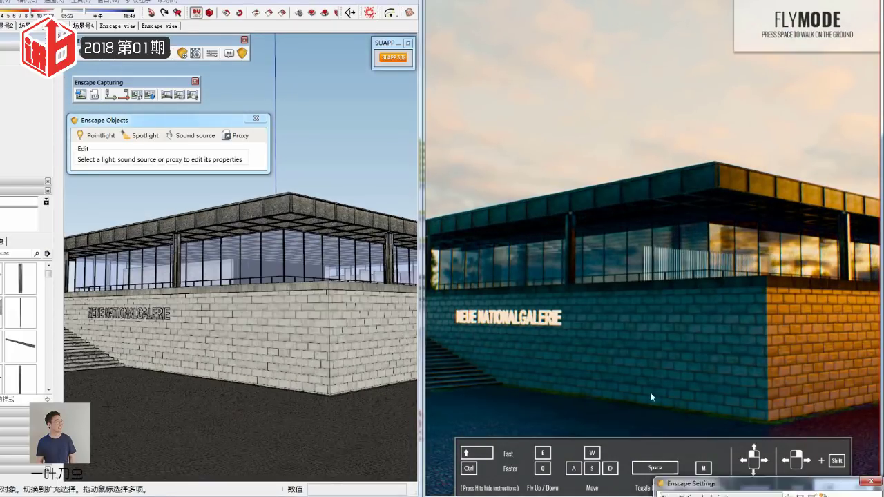
Step: Raise the Enscape sky brightness to 10962.20 Lux, rotate it, and switch to the Urban horizon preset
left_click(212, 53)
mouse_move(331, 278)
left_mouse_down()
mouse_move(292, 277)
mouse_move(334, 277)
left_mouse_up()
mouse_move(332, 237)
left_mouse_down()
mouse_move(253, 237)
mouse_move(347, 237)
mouse_move(305, 237)
left_mouse_up()
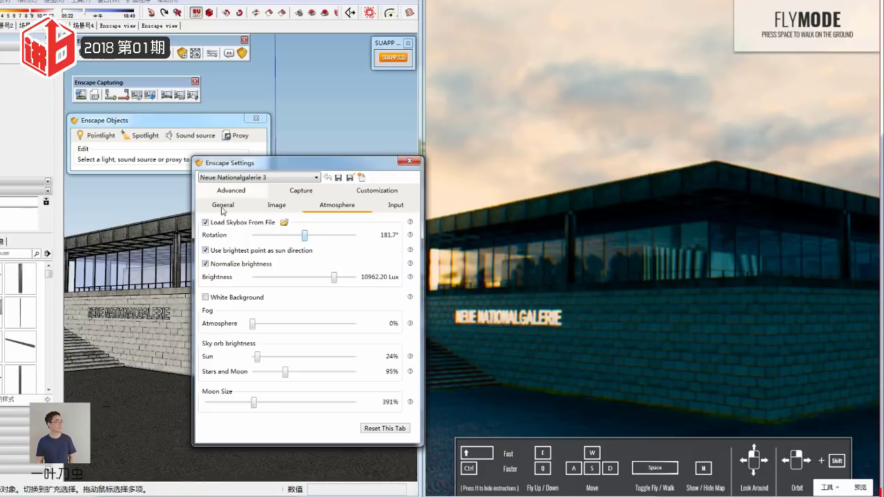
left_click(206, 222)
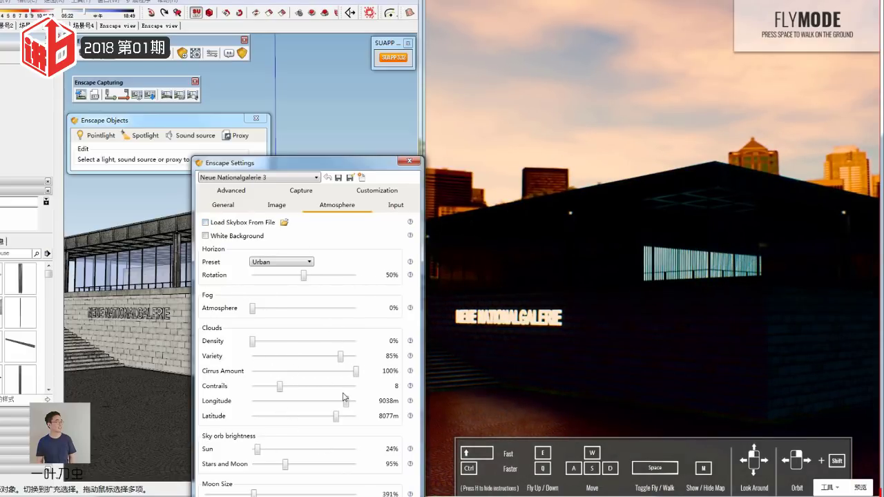
Step: Turn the preview along the facade and step the time of day through night to morning light
left_click_drag(661, 357, 679, 353)
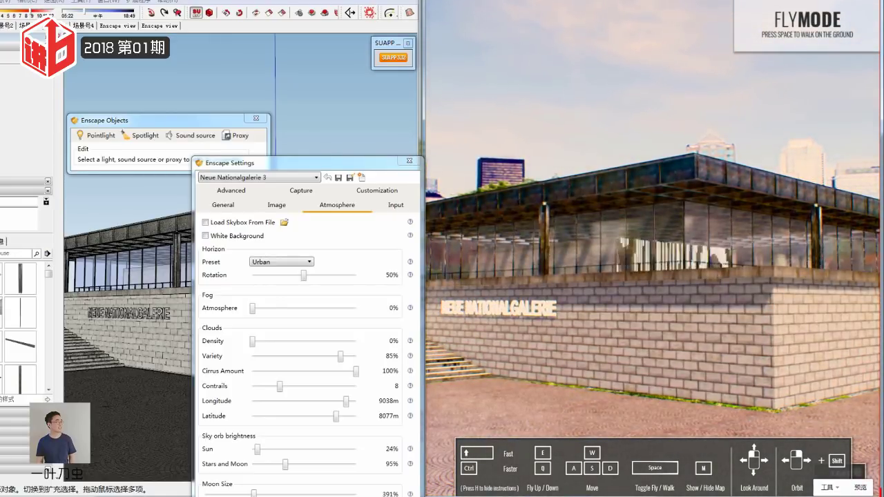
key("u")
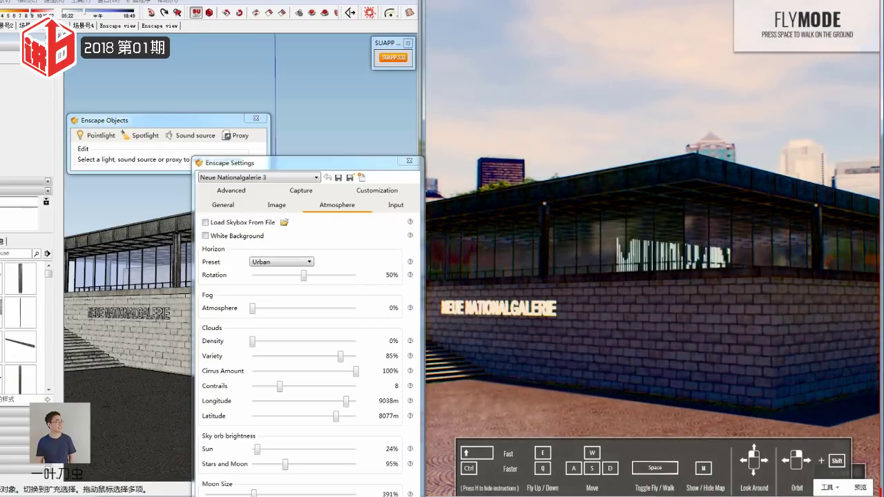
key("u")
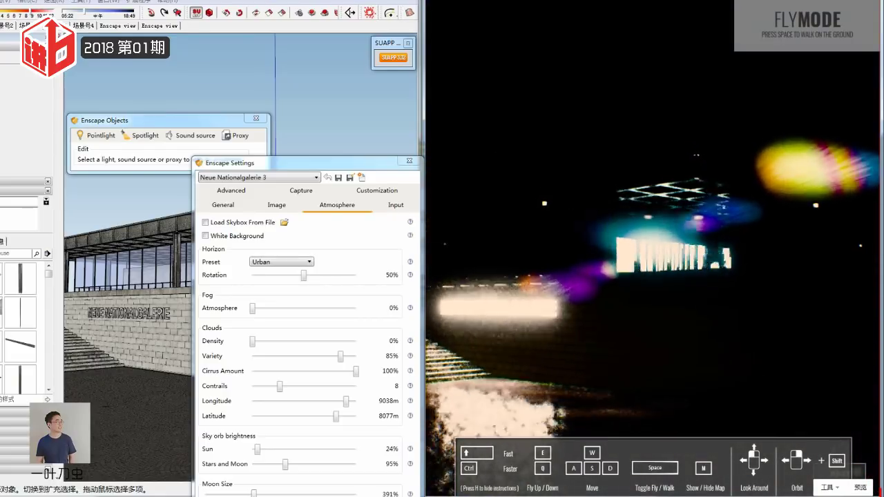
key("u")
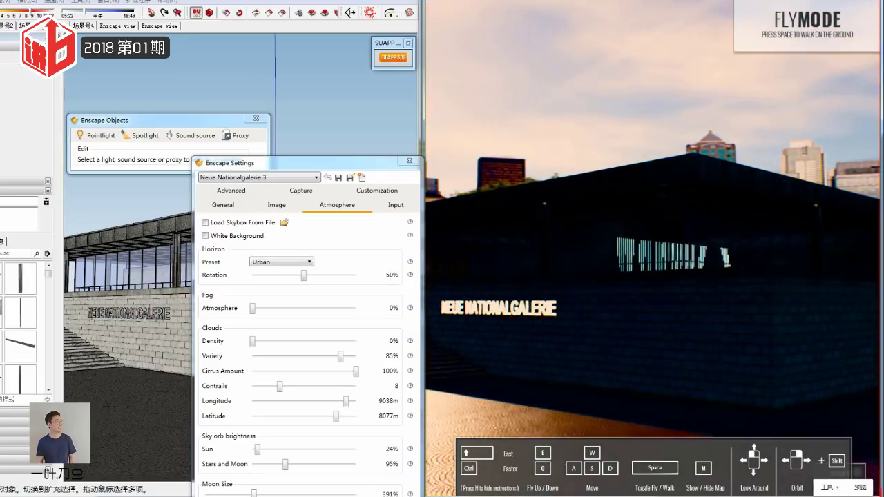
key("u")
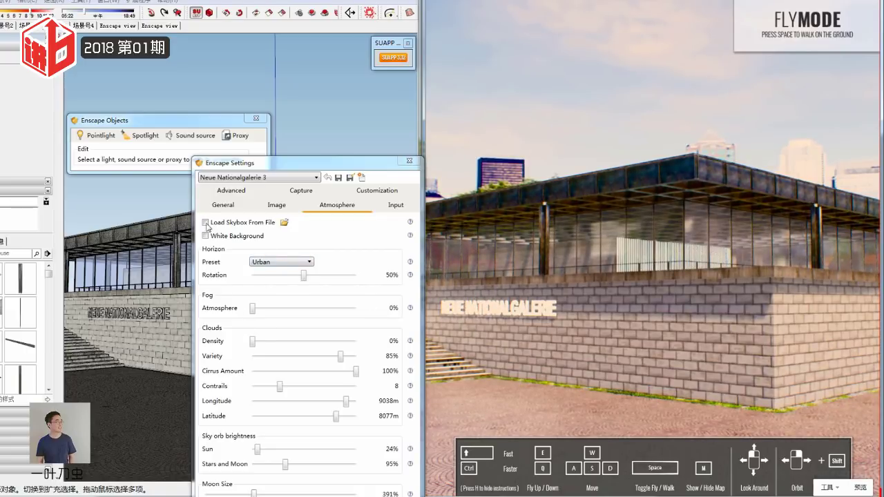
Step: Re-enable Load Skybox From File for the dusk sky, then view the 3450 x 4096 Capture settings
left_click(205, 222)
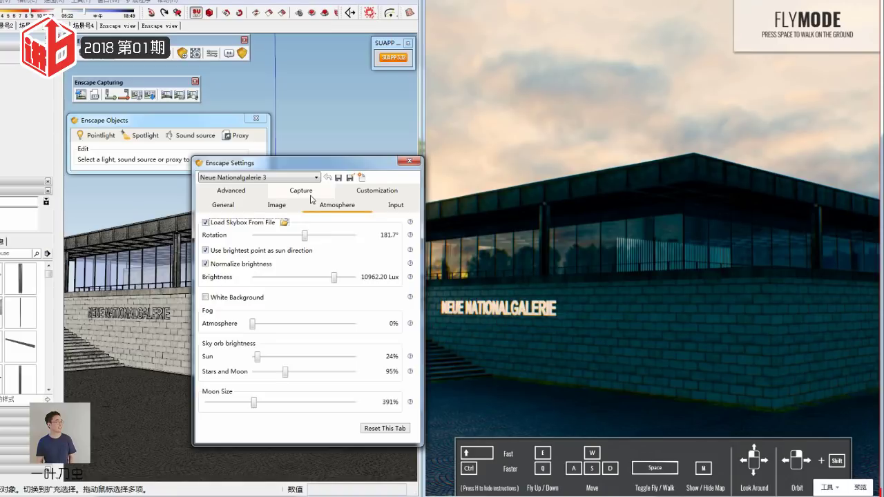
left_click(276, 206)
left_click(337, 205)
left_click(301, 190)
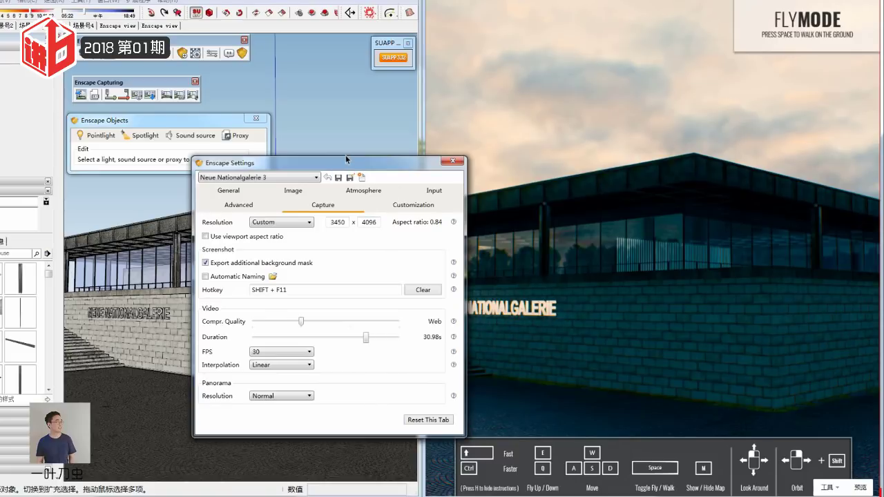
Step: Reposition the Enscape settings window, review its Advanced and General tabs, then close it
left_click_drag(338, 161, 622, 182)
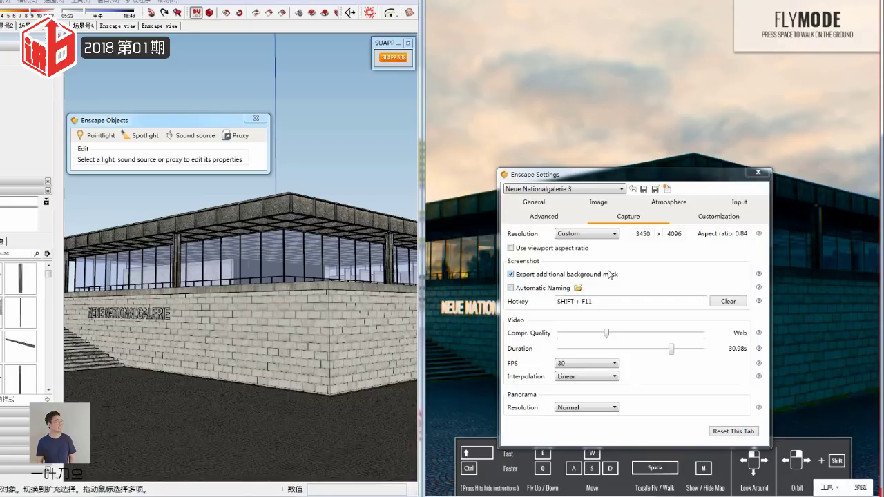
left_click_drag(690, 174, 316, 146)
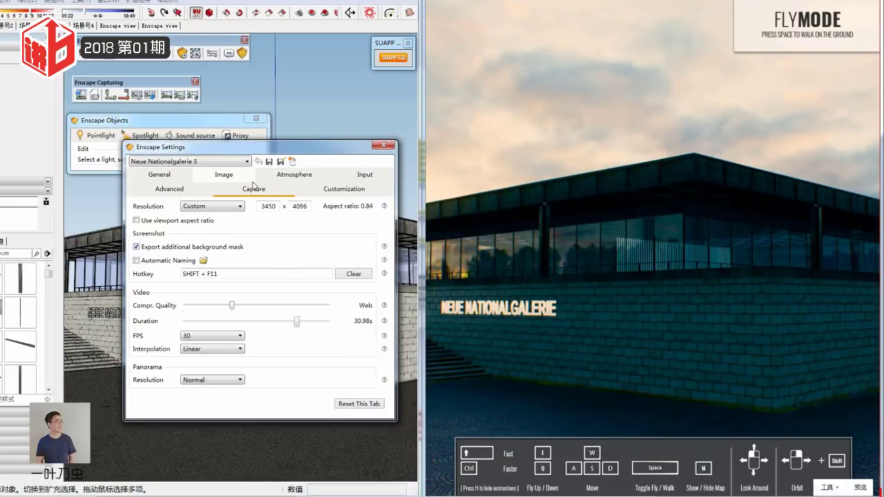
left_click(172, 190)
left_click(159, 176)
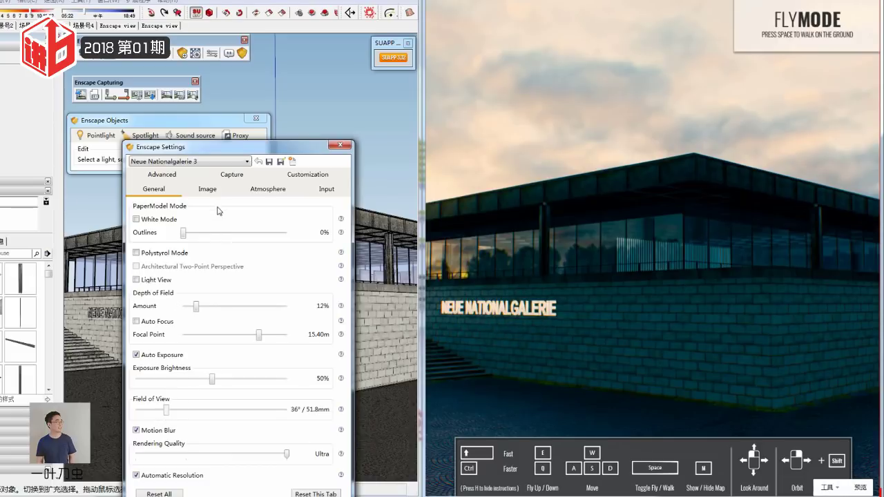
left_click(259, 146)
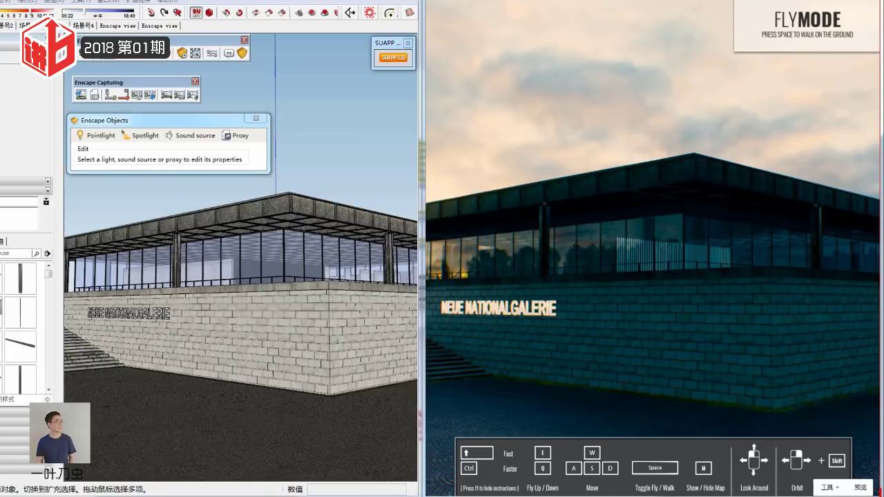
Step: Fly the Enscape preview over the podium steps and toward the glass pavilion facade
left_click_drag(651, 316, 645, 276)
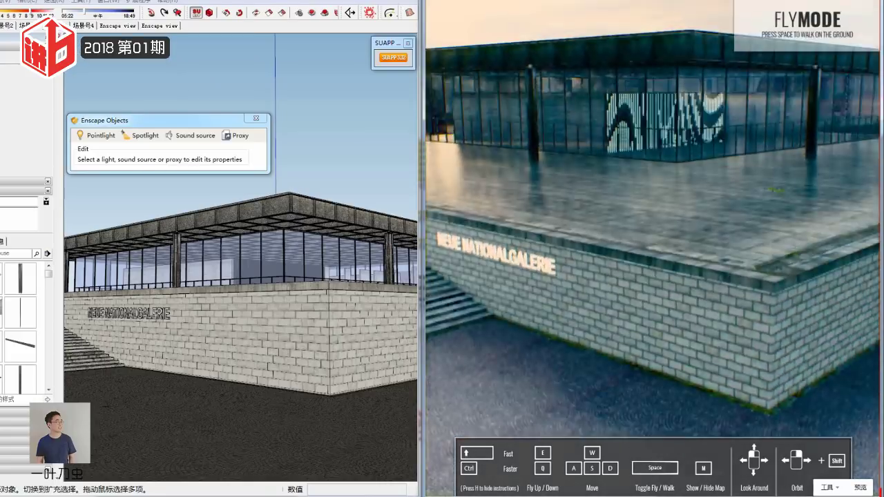
left_click_drag(645, 276, 705, 271)
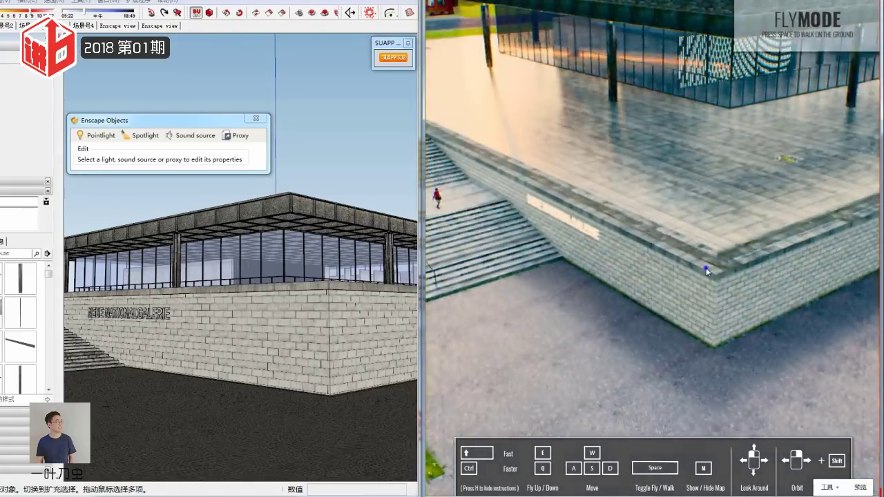
key("s")
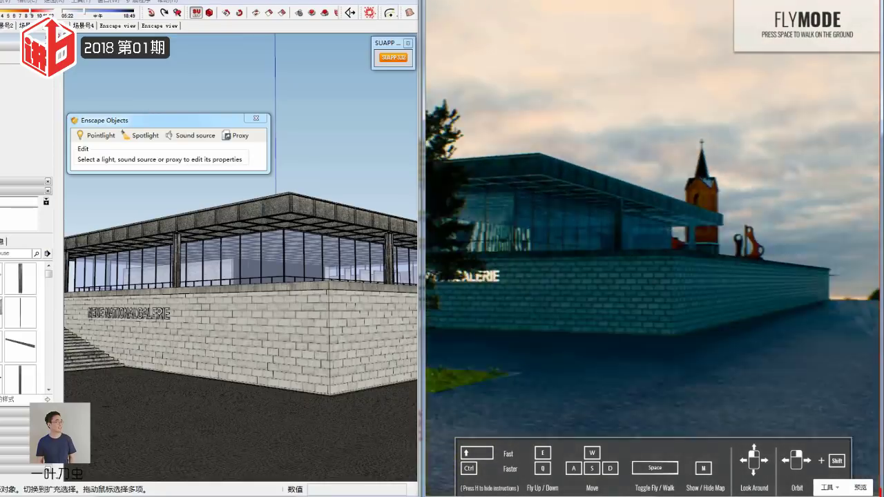
key("w")
left_click_drag(690, 287, 612, 243)
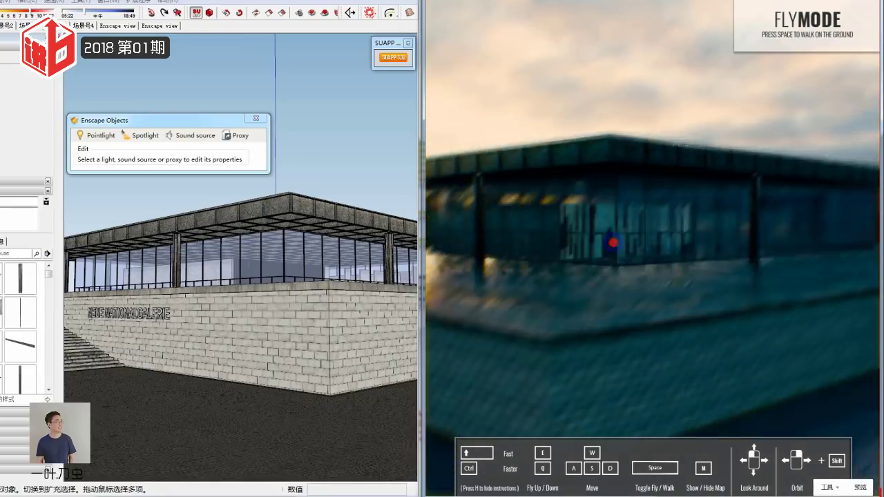
Step: Orbit and zoom SketchUp to frame the entrance stairs, podium wall and church tower
mouse_move(228, 248)
middle_mouse_down()
mouse_move(222, 277)
mouse_move(254, 355)
middle_mouse_up()
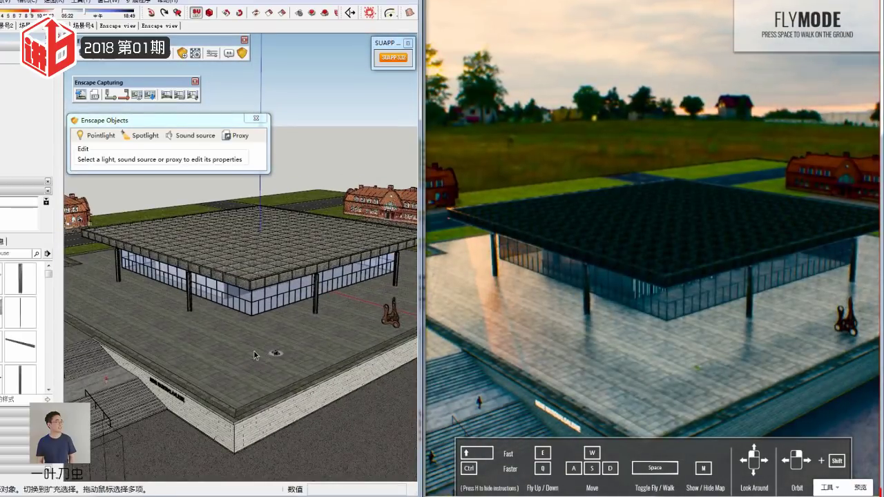
scroll(255, 345, "up", 5)
mouse_move(256, 324)
middle_mouse_down()
mouse_move(298, 314)
mouse_move(327, 339)
middle_mouse_up()
scroll(299, 313, "down", 5)
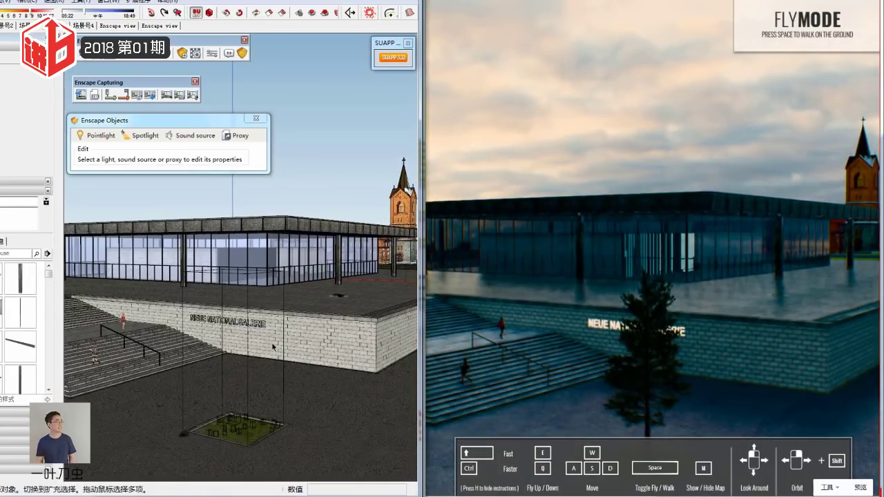
Step: Start a new empty model, answering the save-changes prompt for the gallery model
key("alt+f")
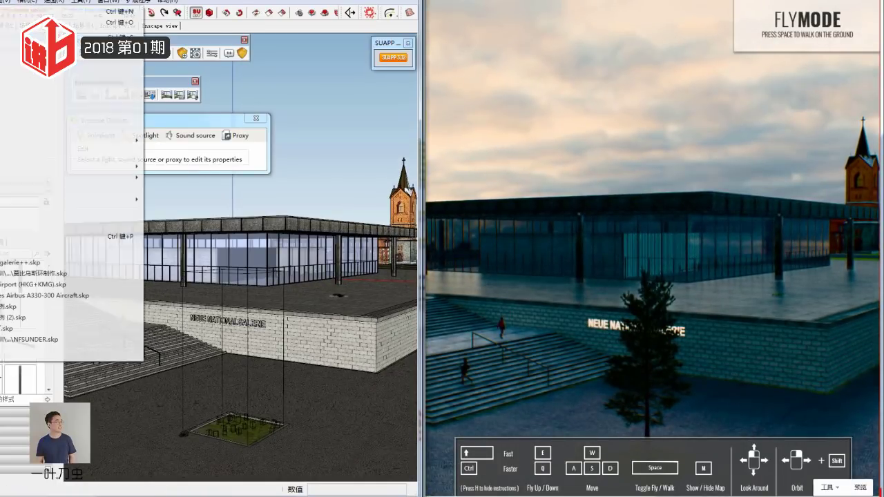
key("n")
left_click(171, 296)
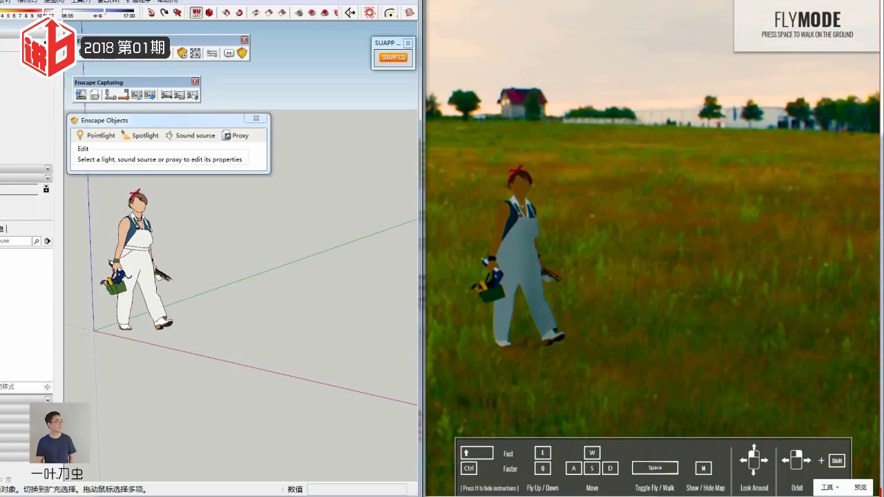
Step: Bring up the File > Open browser for the campus building model, then dismiss it
key("alt+f")
key("o")
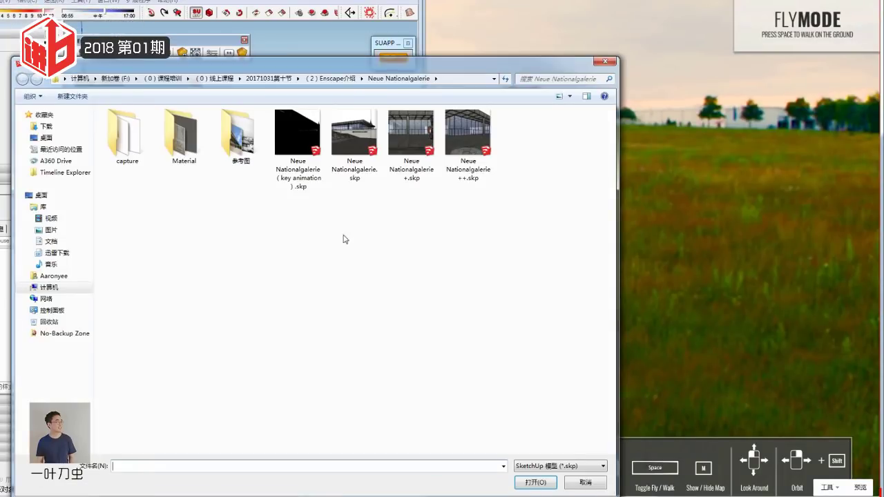
key("Escape")
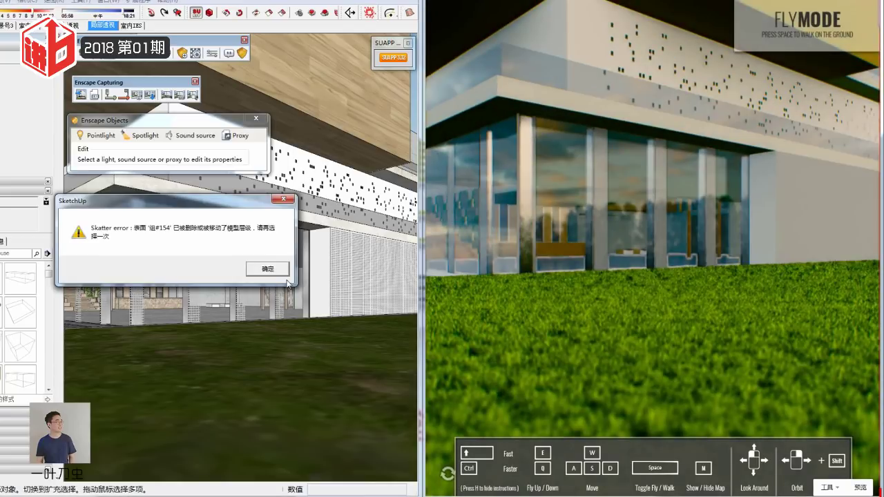
Step: Dismiss the two Skatter error messages and orbit to a new view of the campus building
left_click(269, 270)
left_click(259, 274)
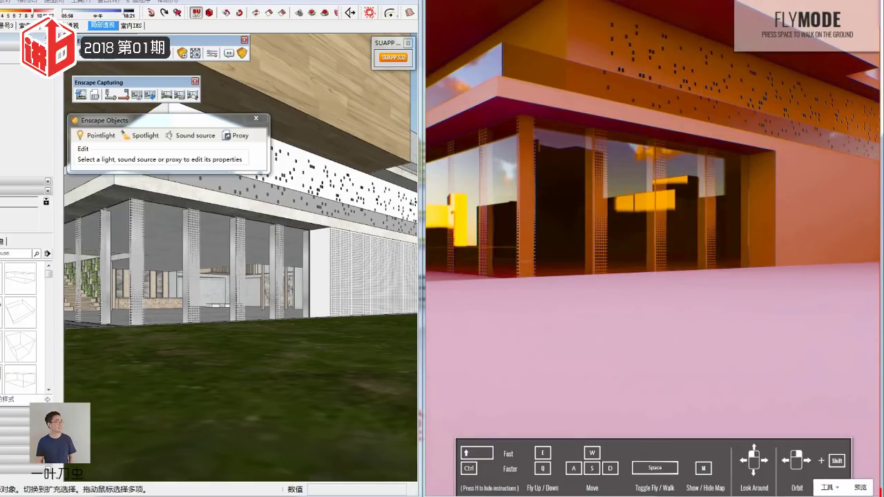
scroll(282, 407, "down", 3)
scroll(277, 355, "down", 3)
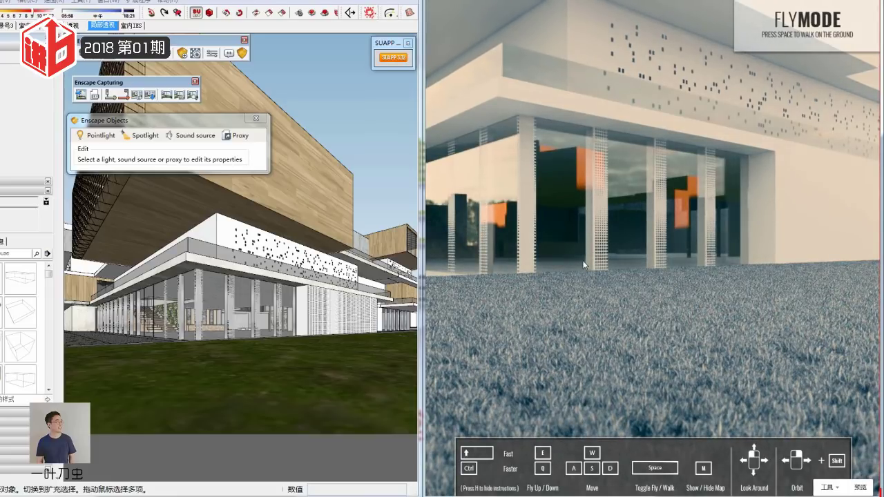
mouse_move(241, 291)
middle_mouse_down()
mouse_move(211, 234)
mouse_move(205, 289)
mouse_move(223, 315)
mouse_move(296, 314)
mouse_move(250, 301)
middle_mouse_up()
scroll(250, 301, "up", 3)
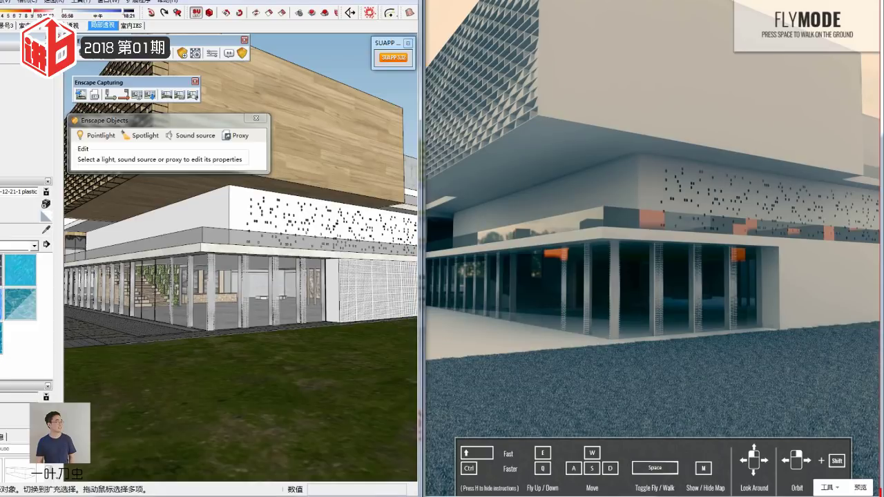
Step: Sample the 2_S material, turn on textured display, and pan along the glazed building corner
left_click(46, 231)
left_click(223, 405)
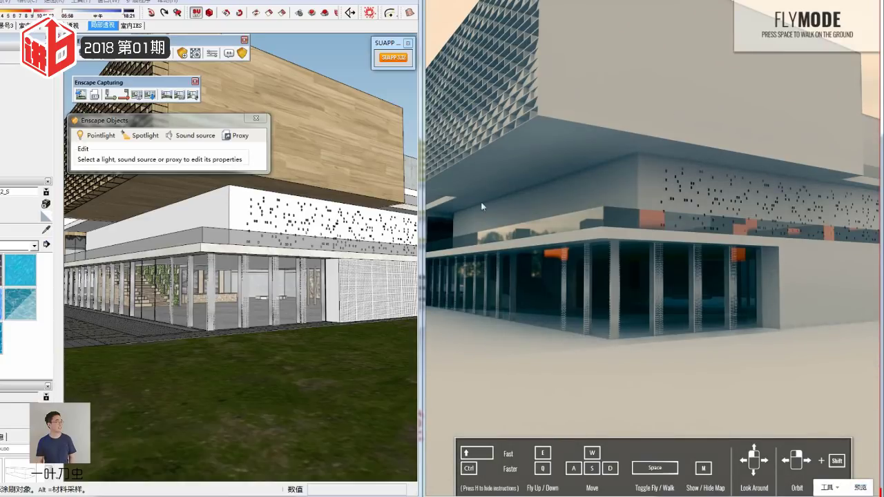
mouse_move(334, 261)
middle_mouse_down()
mouse_move(351, 293)
mouse_move(280, 323)
middle_mouse_up()
key("b")
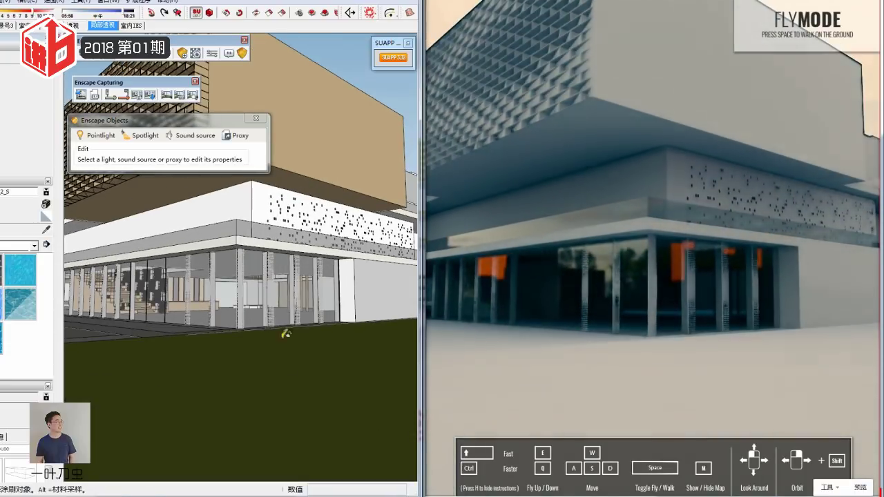
middle_click_drag(280, 322, 285, 370)
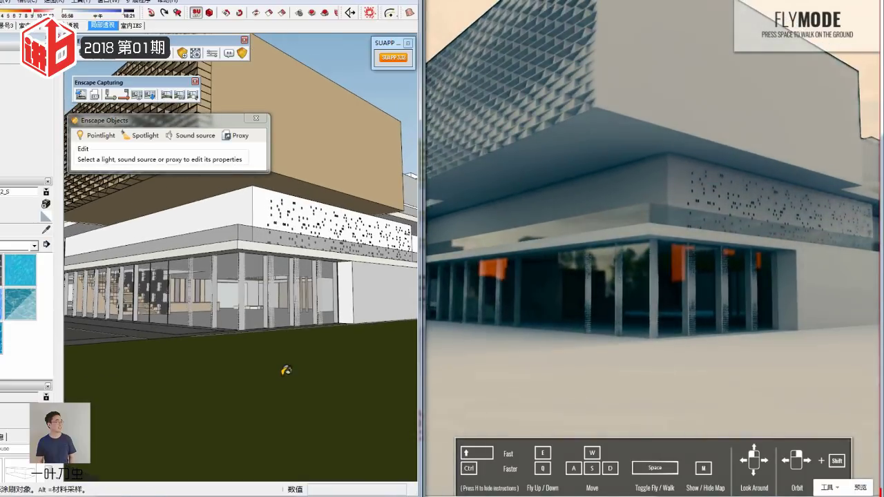
left_click(12, 2)
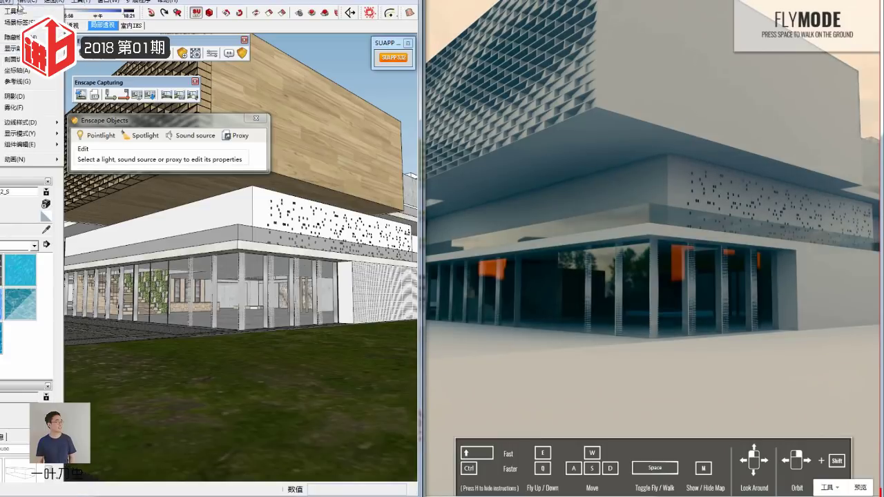
left_click(41, 135)
left_click_drag(254, 329, 256, 252)
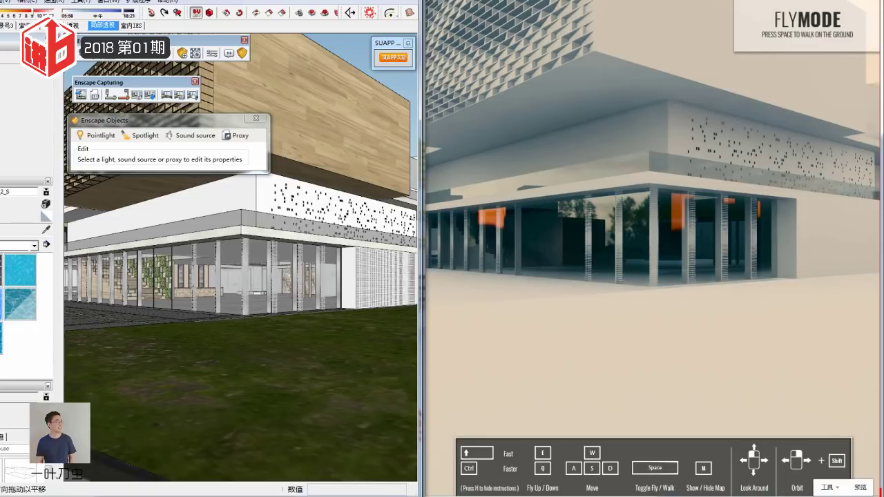
Step: Adjust the outline strength in Enscape's rendering settings
left_click(211, 53)
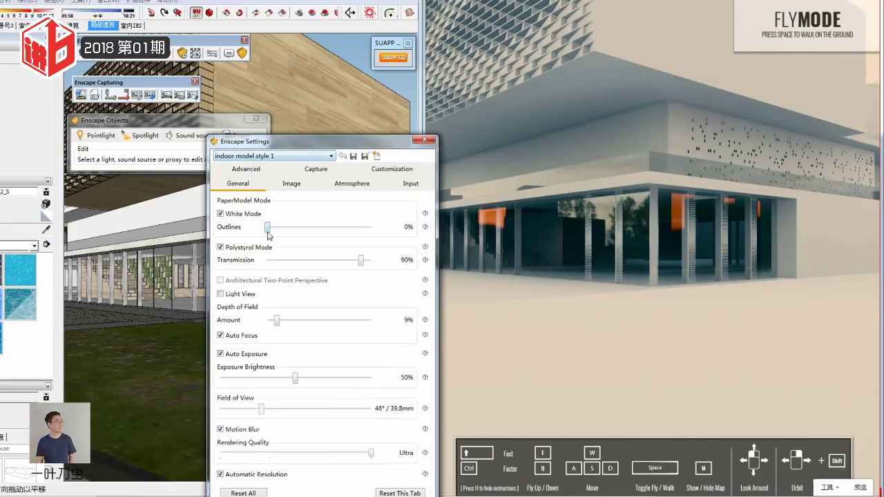
left_click_drag(269, 233, 274, 232)
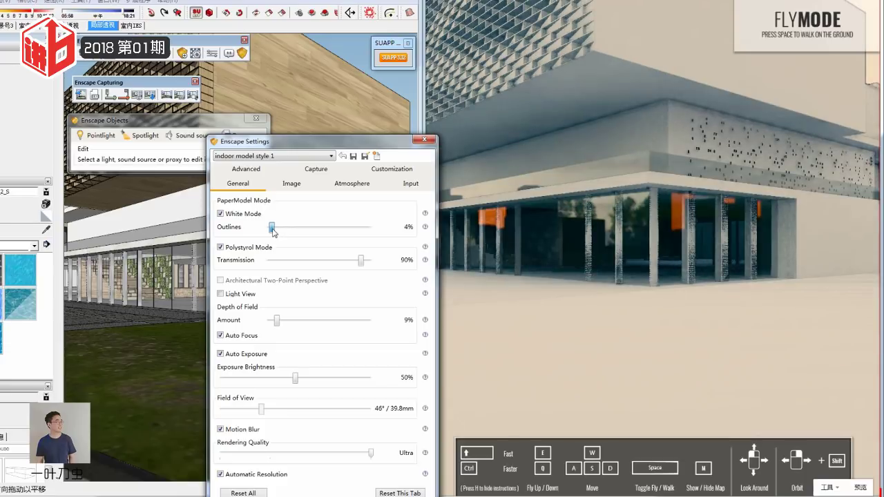
left_click_drag(273, 232, 296, 233)
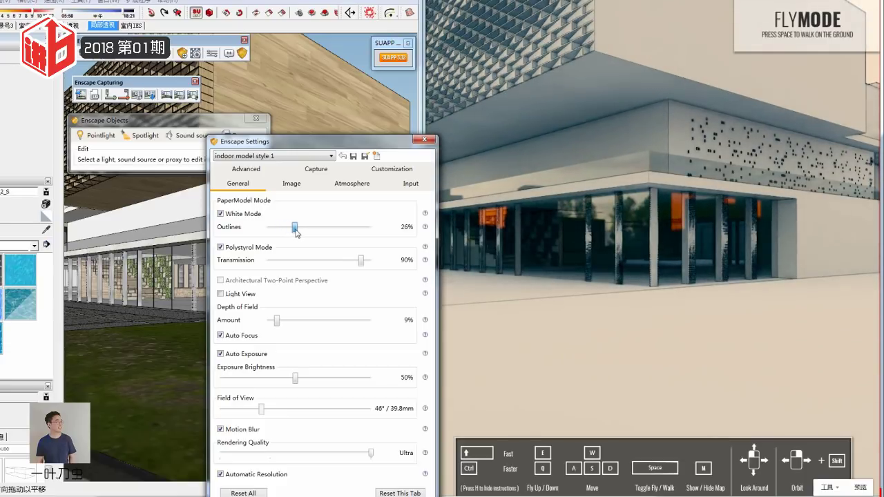
left_click_drag(324, 147, 166, 110)
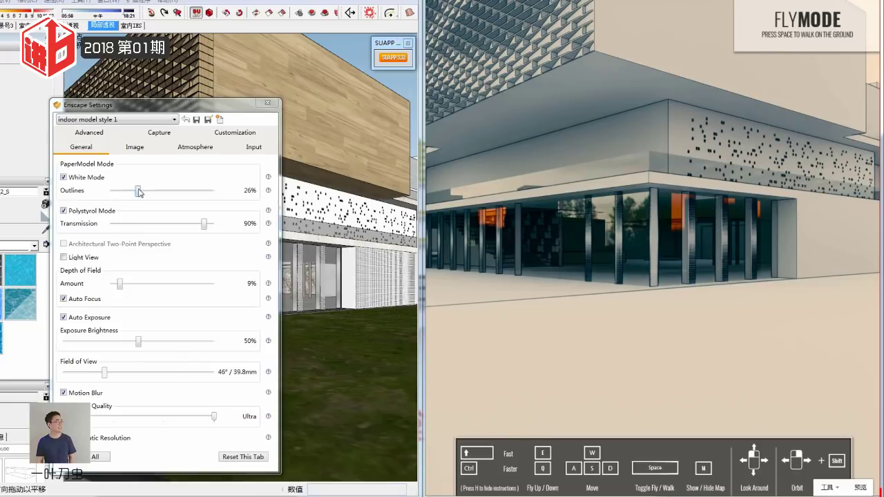
mouse_move(138, 194)
left_mouse_down()
mouse_move(212, 200)
mouse_move(111, 198)
mouse_move(134, 197)
left_mouse_up()
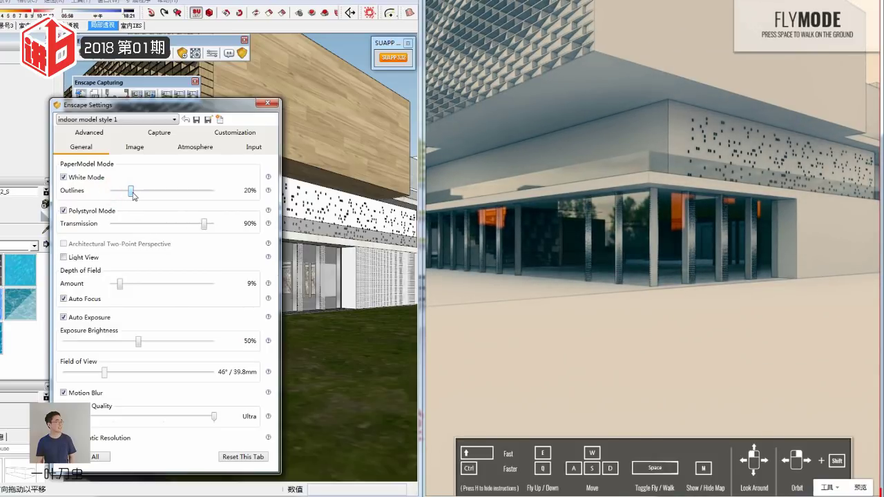
Step: Turn off White Mode and Polystyrol Mode and enable Grass Rendering on the Advanced tab
left_click(63, 177)
left_click(65, 211)
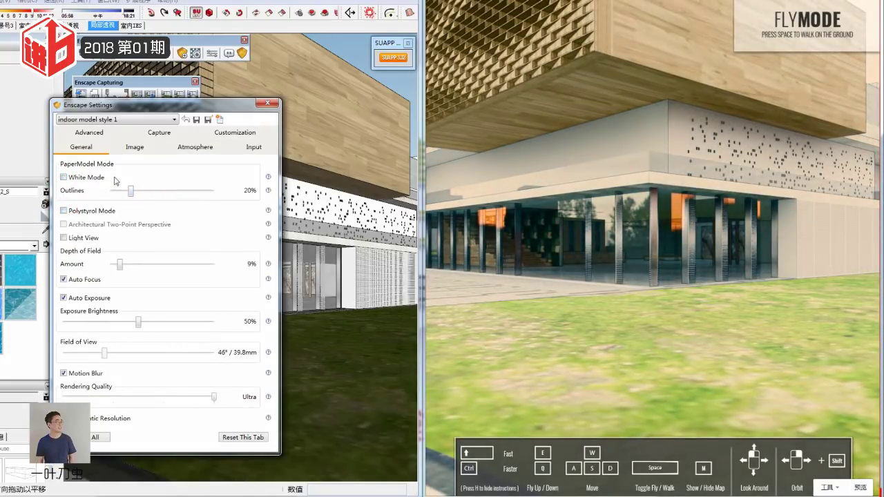
left_click(89, 136)
left_click(63, 164)
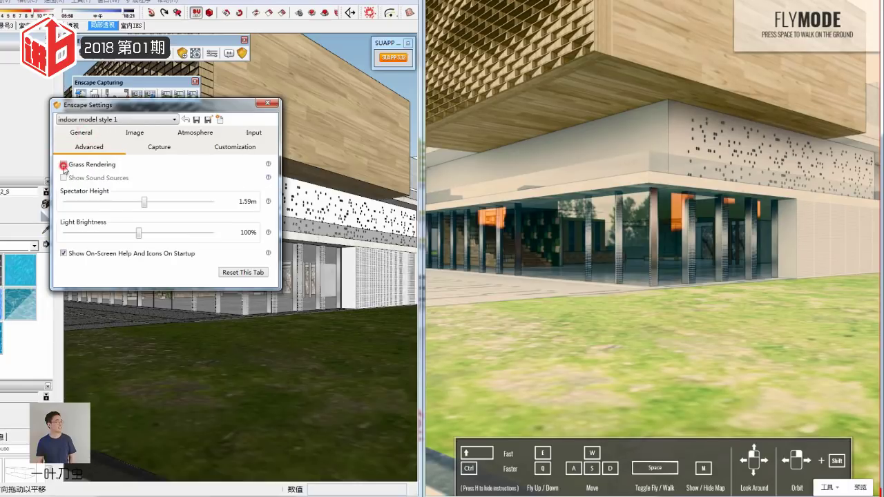
left_click(268, 103)
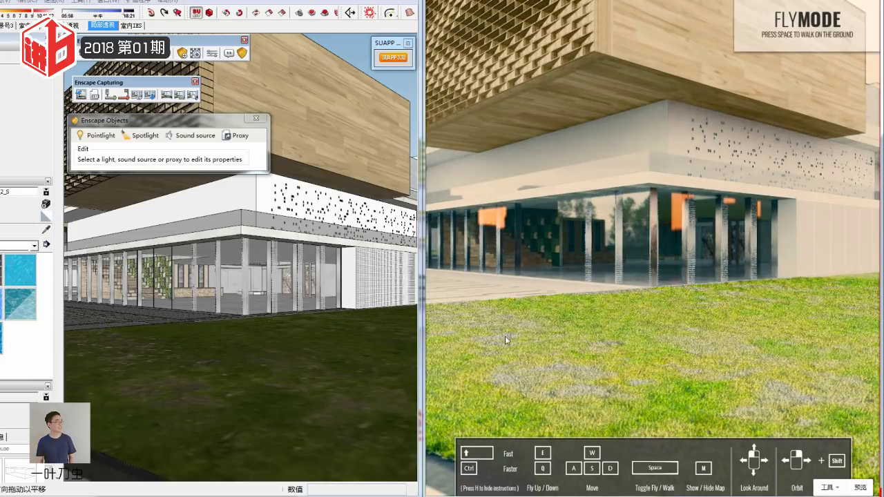
Step: Pan toward the building corner, then return to the previous camera view
mouse_move(308, 335)
middle_mouse_down("shift")
mouse_move(328, 362)
mouse_move(236, 359)
mouse_move(243, 354)
mouse_move(246, 393)
mouse_move(245, 353)
mouse_move(245, 379)
mouse_move(262, 379)
mouse_move(261, 339)
mouse_move(266, 371)
middle_mouse_up("shift")
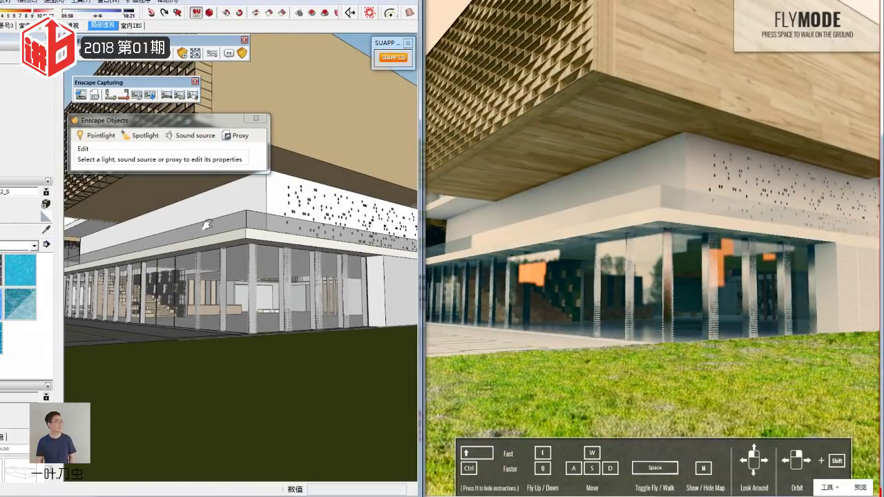
left_click(7, 2)
left_click(7, 2)
left_click(28, 2)
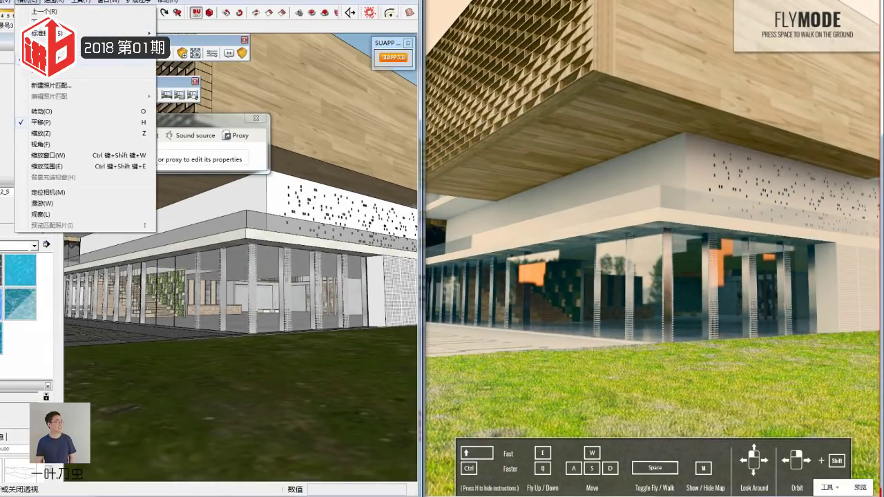
left_click(31, 12)
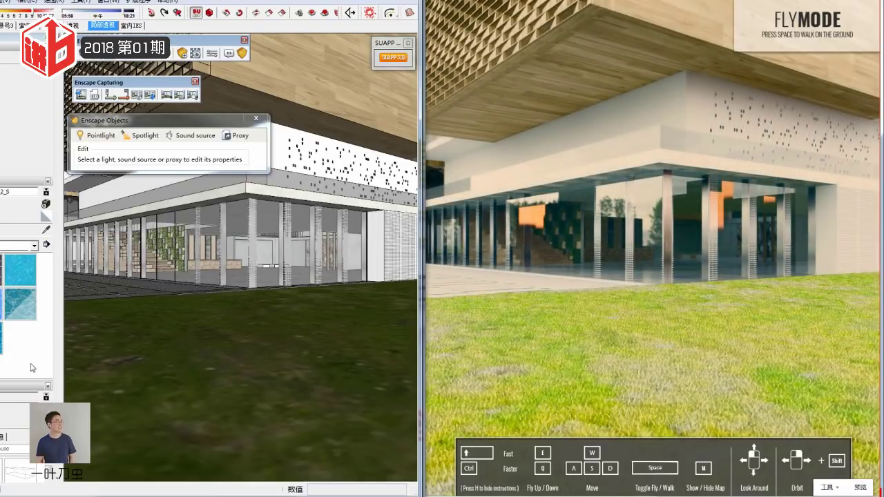
Step: Make the hidden bottom layer visible in the Layers panel to reveal the lawn proxy boxes
scroll(32, 357, "down", 3)
scroll(43, 380, "down", 4)
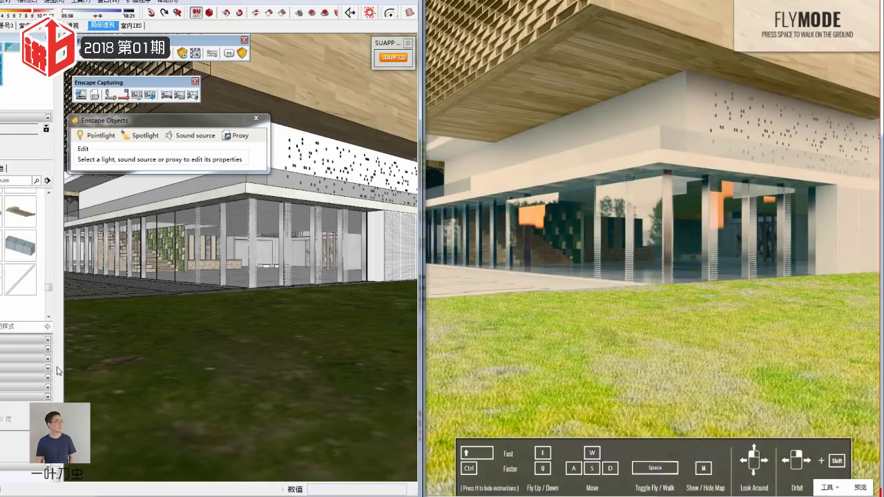
scroll(27, 224, "up", 2)
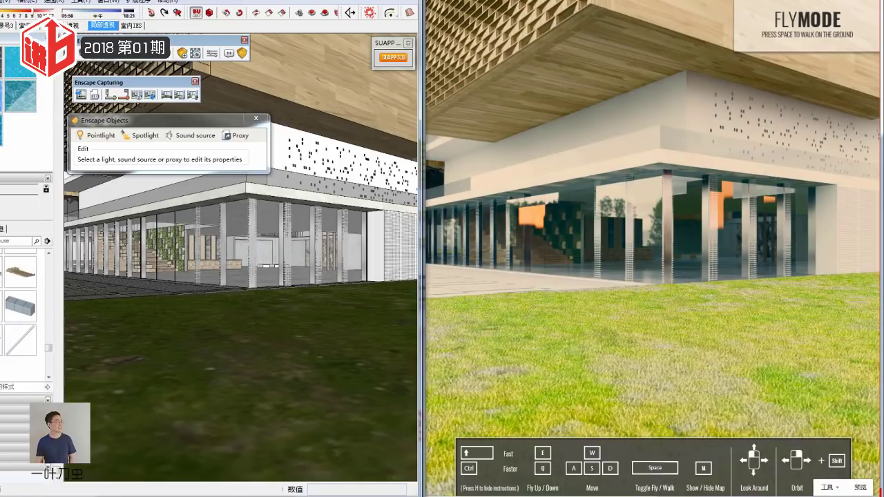
scroll(27, 276, "down", 3)
left_click(22, 350)
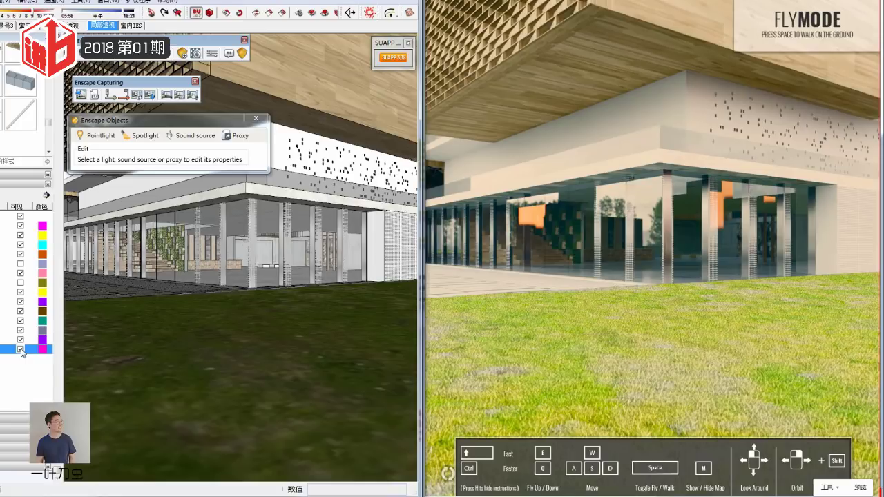
left_click(21, 349)
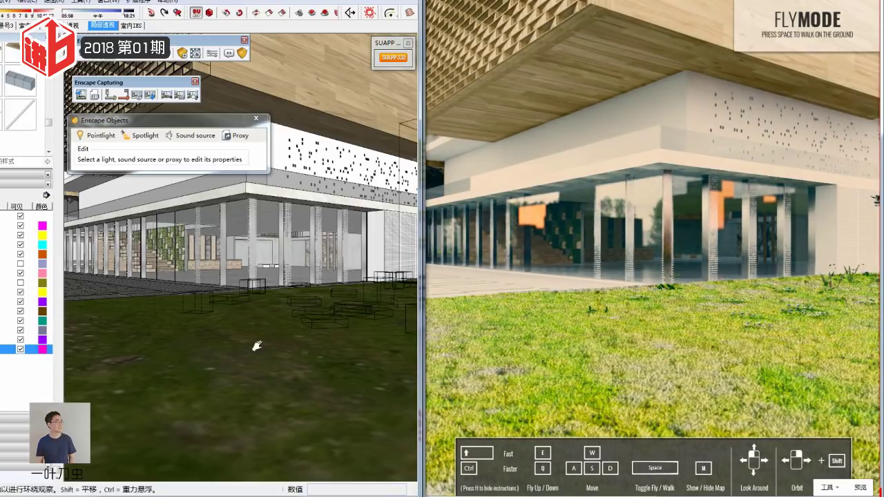
Step: Orbit around the campus building to inspect the pine-tree proxy, flowering grass and wood-clad facade
left_click_drag(256, 346, 161, 311)
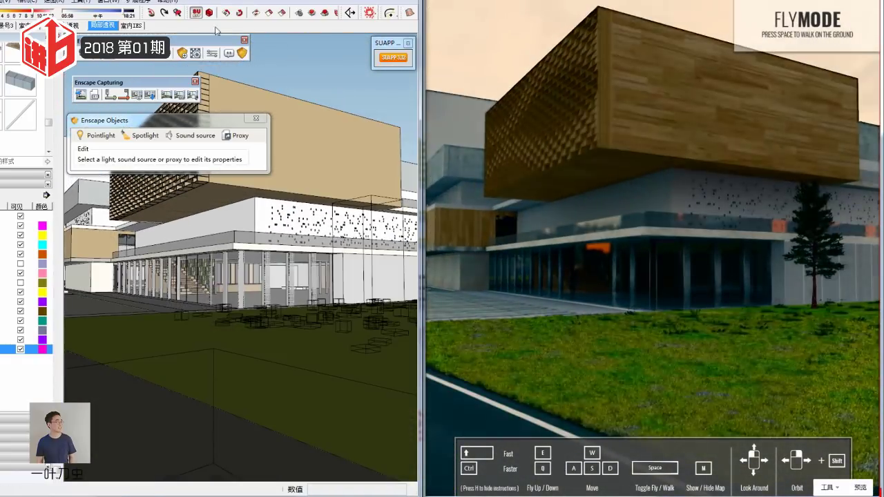
mouse_move(207, 359)
left_mouse_down()
mouse_move(272, 330)
mouse_move(357, 315)
left_mouse_up()
mouse_move(282, 361)
left_mouse_down()
mouse_move(189, 380)
mouse_move(162, 369)
mouse_move(196, 366)
mouse_move(196, 359)
mouse_move(341, 375)
mouse_move(131, 329)
mouse_move(178, 300)
mouse_move(177, 345)
left_mouse_up()
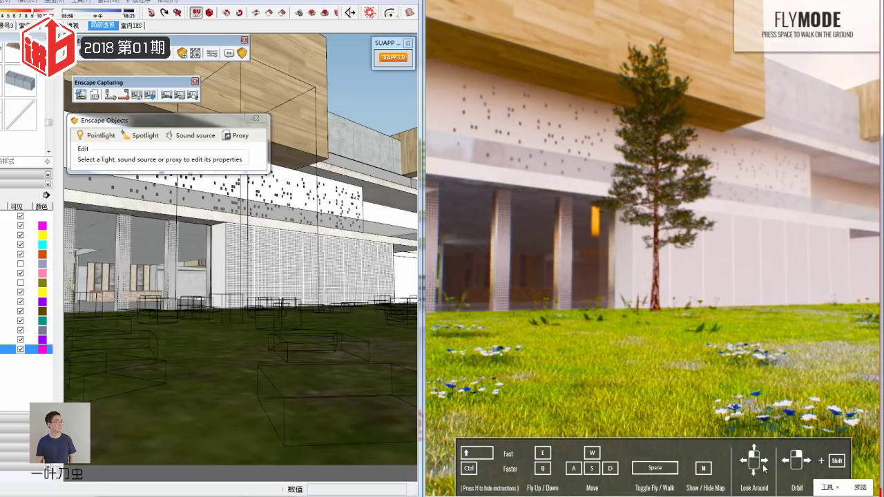
mouse_move(214, 266)
left_mouse_down()
mouse_move(207, 328)
mouse_move(366, 322)
mouse_move(309, 354)
mouse_move(244, 355)
mouse_move(232, 312)
left_mouse_up()
Step: Restore the previous camera and orbit low on the lawn to look up at the wooden upper volume
left_click(26, 2)
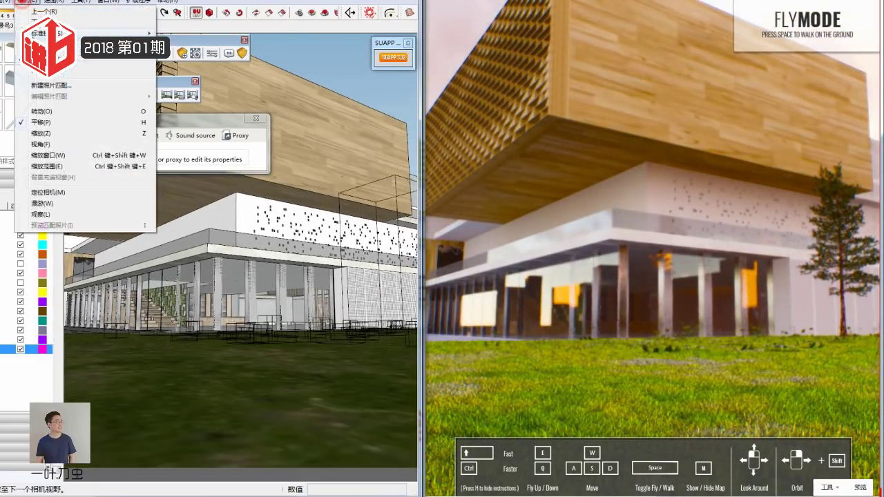
left_click(103, 69)
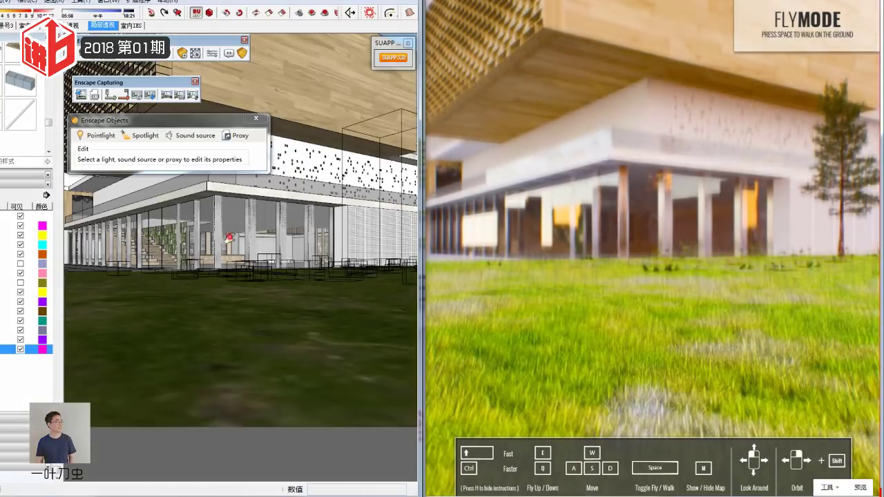
left_click_drag(178, 181, 206, 278)
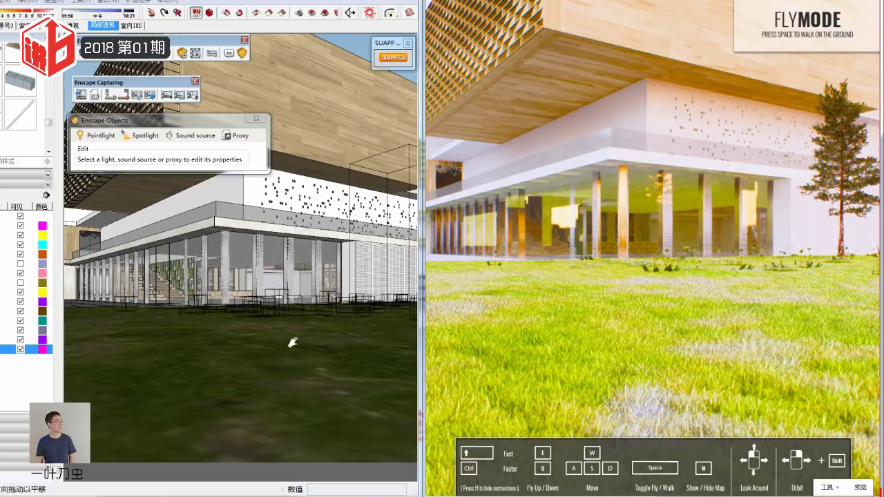
left_click_drag(292, 339, 274, 360)
mouse_move(274, 360)
middle_mouse_down()
mouse_move(260, 369)
mouse_move(315, 346)
mouse_move(256, 368)
middle_mouse_up()
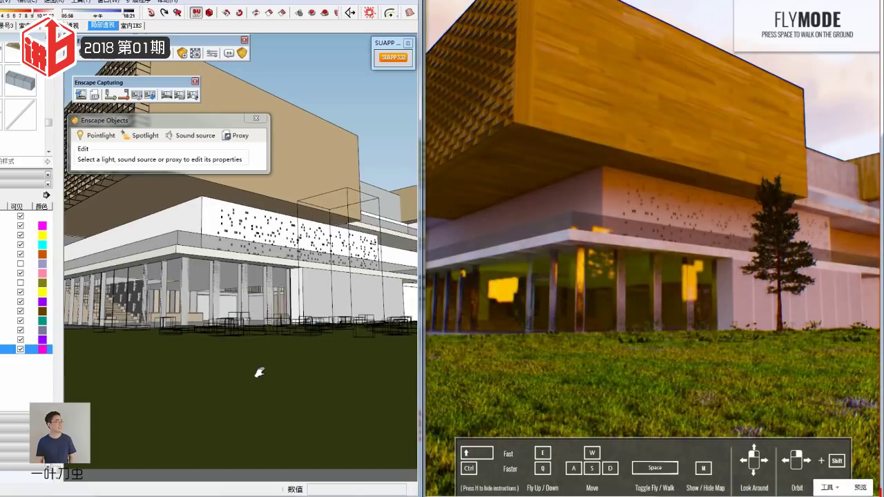
Step: Frame a wide sky view of the whole building, sync Enscape, then open the 局部透视 scene
left_click(14, 3)
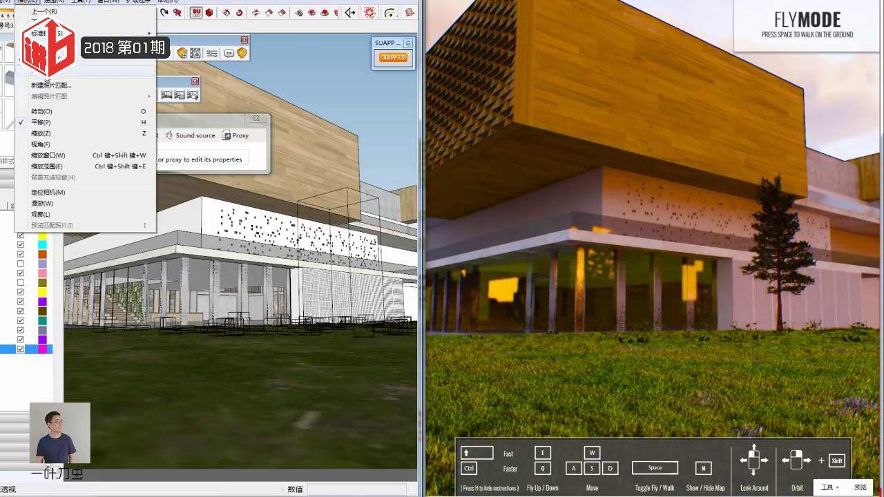
left_click(41, 187)
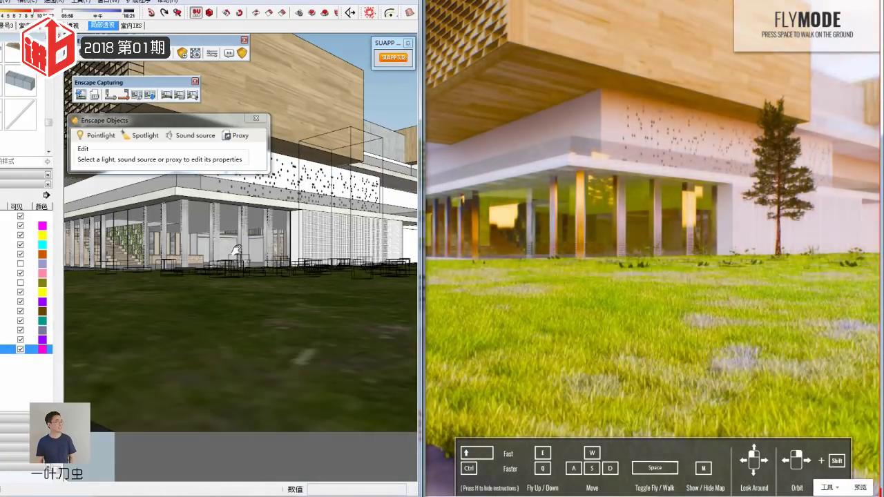
left_click_drag(680, 340, 697, 340)
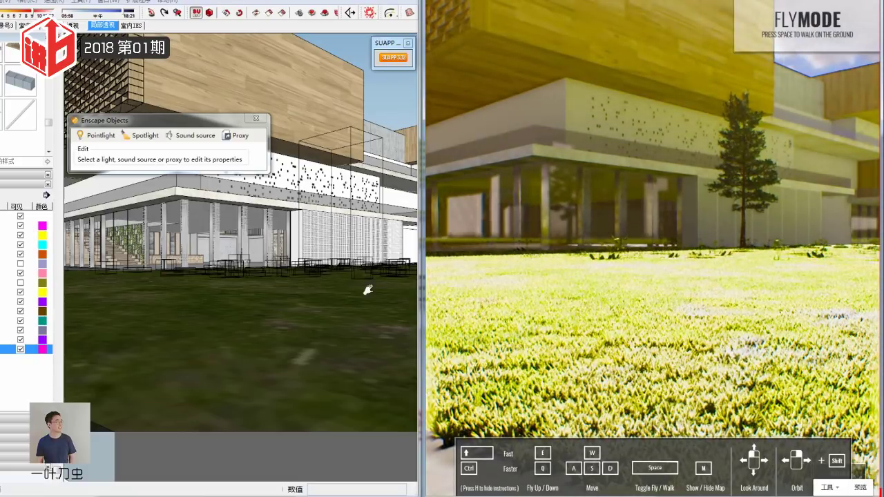
middle_click_drag(276, 332, 276, 370)
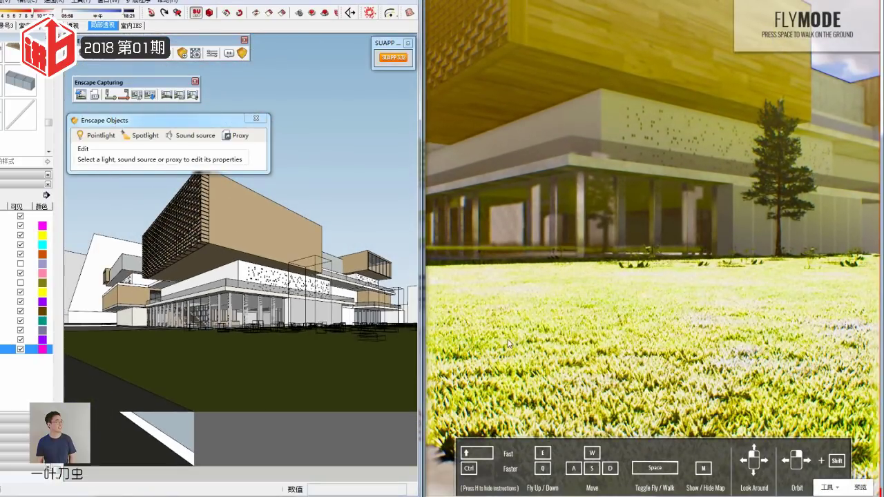
left_click(111, 60)
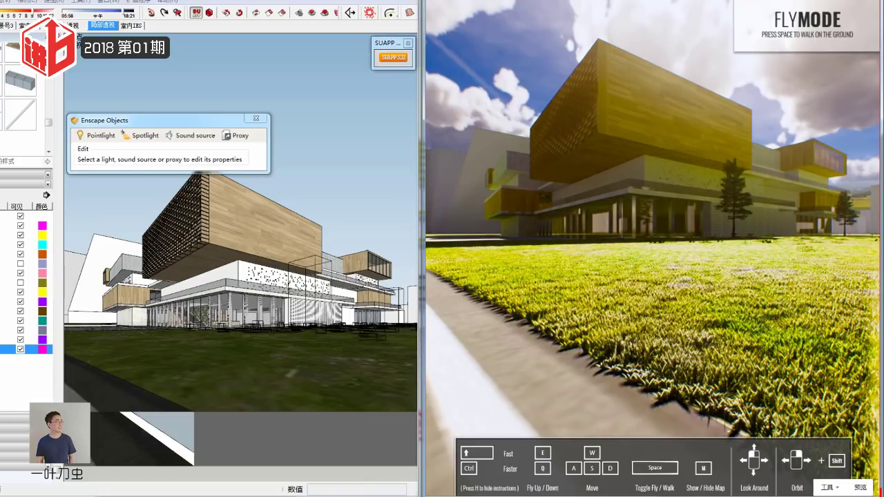
left_click(100, 26)
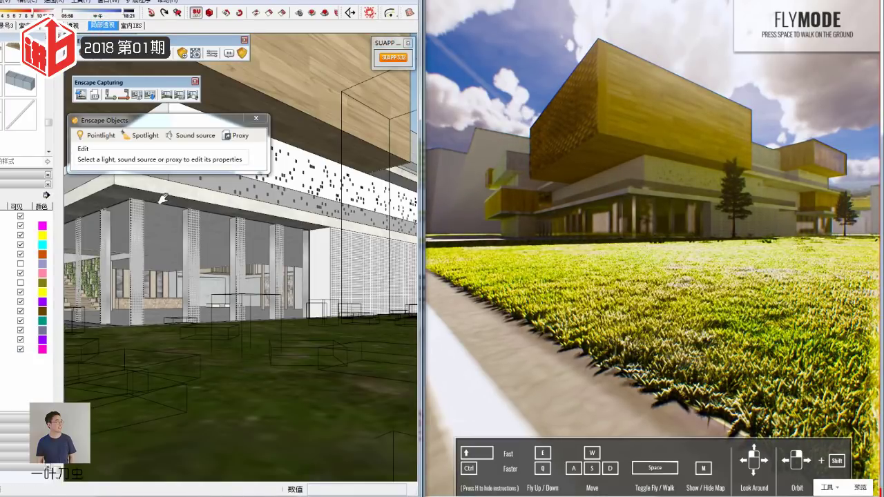
Step: Open the 室内IES scene, sync Enscape to it, and orbit toward the green wall's end
left_click(131, 28)
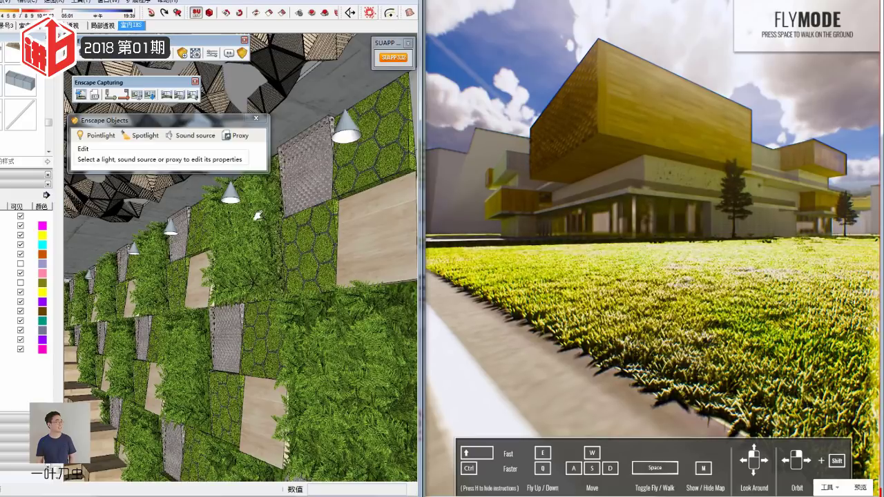
left_click(109, 62)
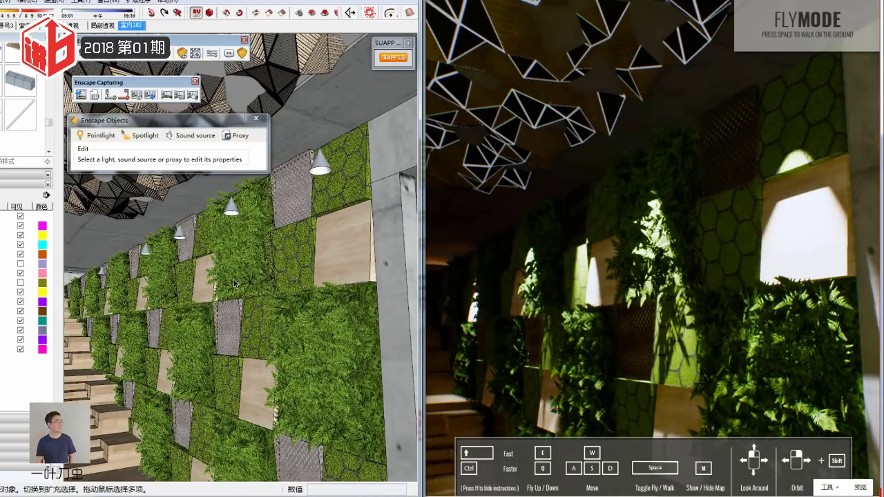
mouse_move(311, 283)
middle_mouse_down()
mouse_move(268, 276)
mouse_move(283, 192)
middle_mouse_up()
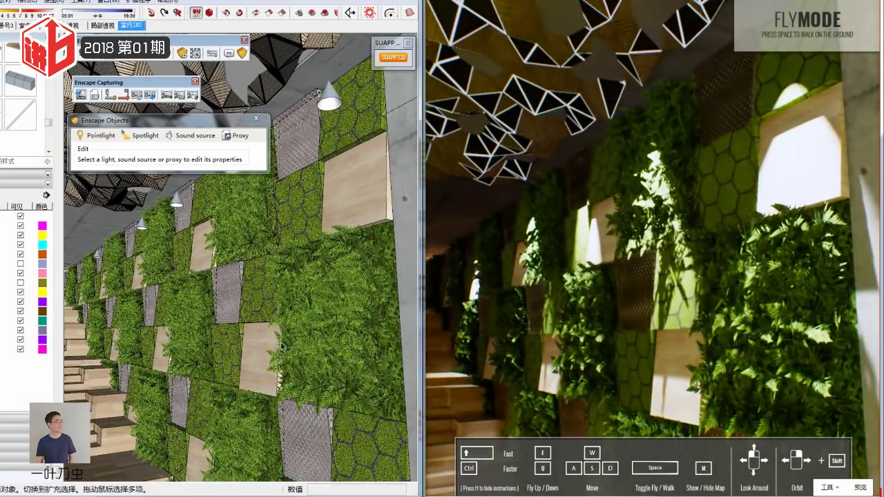
Step: Inside the light group, place an Enscape spotlight at the top cone of the track
left_click(326, 96)
double_click(326, 94)
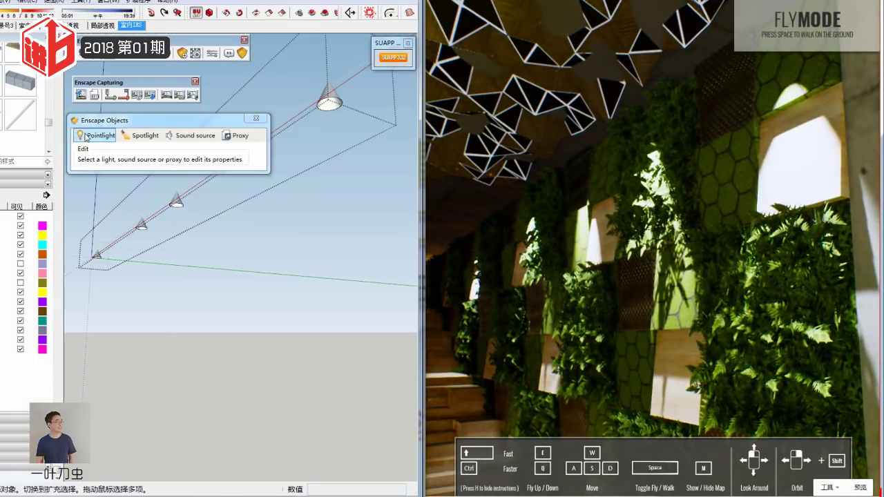
left_click(136, 136)
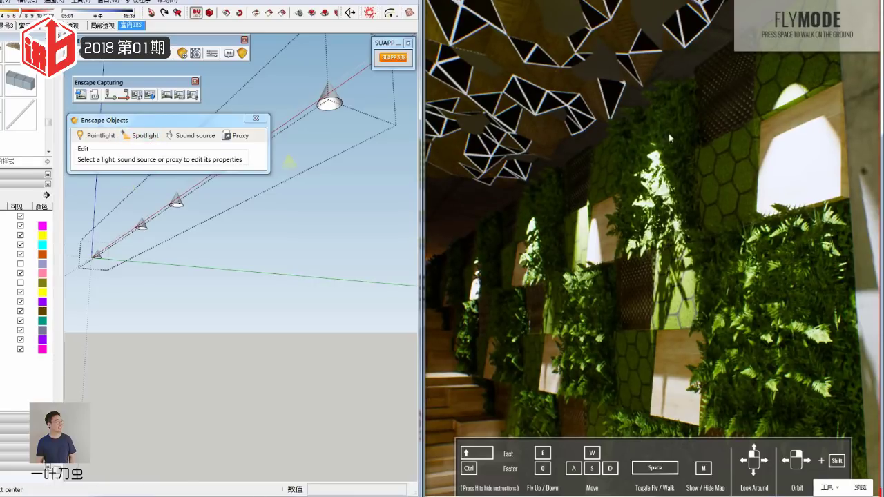
left_click(328, 101)
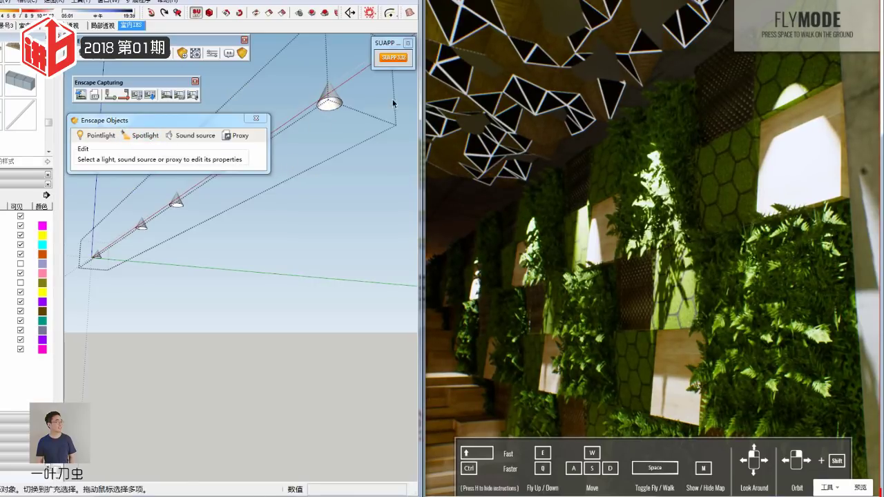
left_click(332, 101)
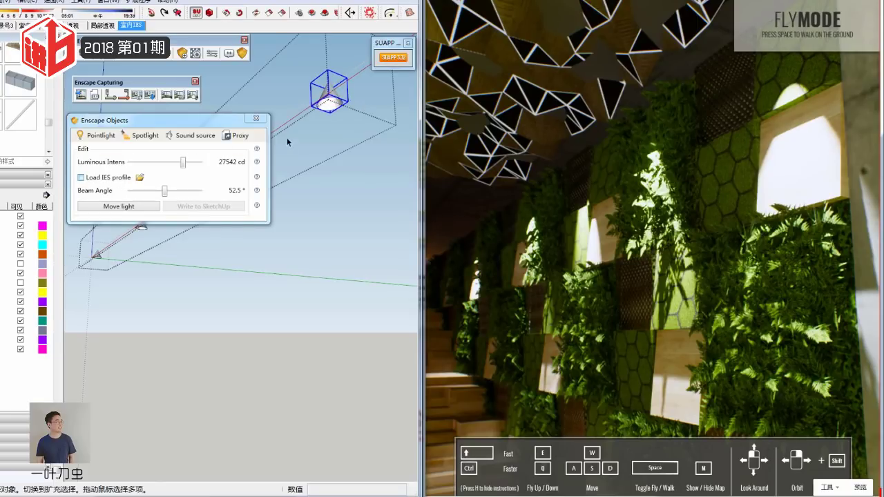
left_click(334, 100)
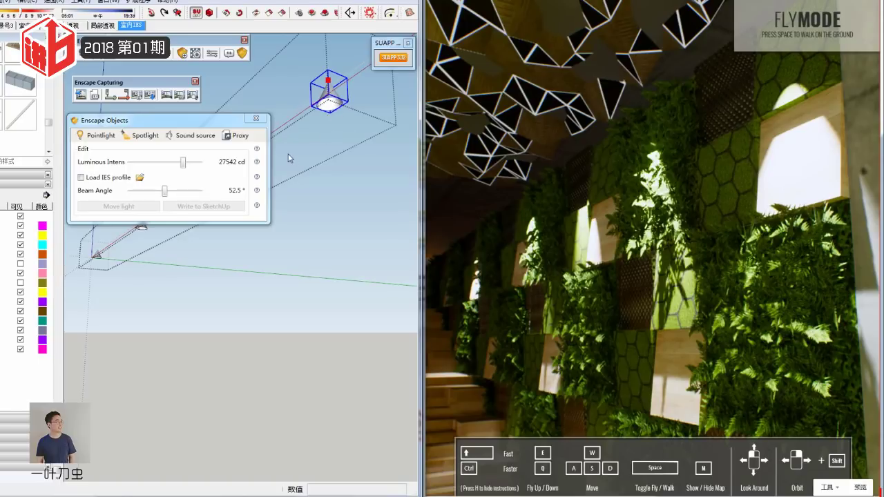
Step: Set the new spotlight's beam angle to 54.0° and write it to SketchUp
left_click_drag(164, 191, 181, 195)
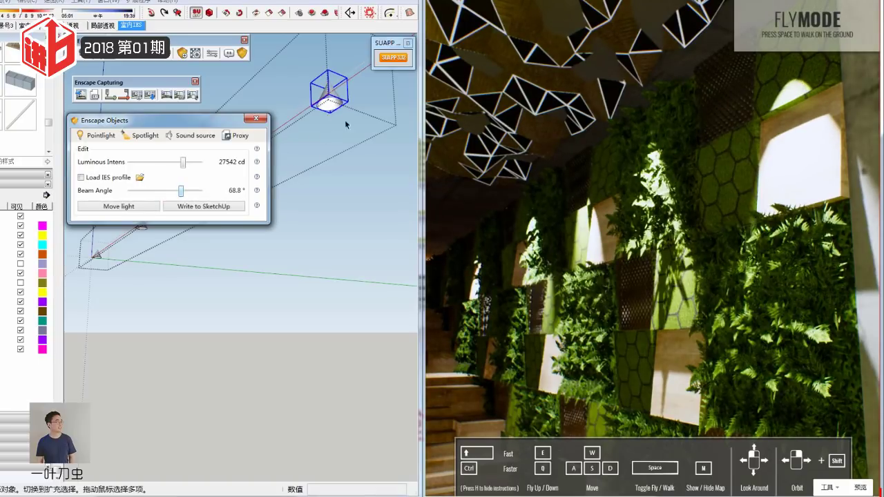
left_click(333, 89)
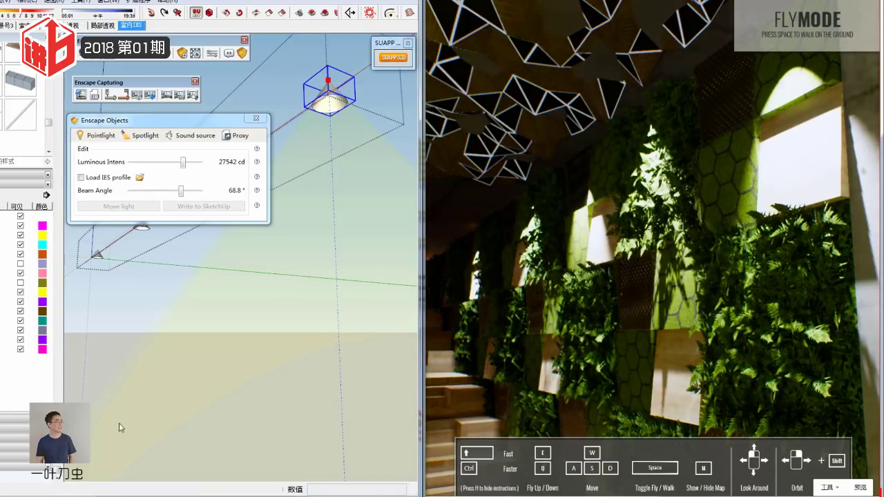
left_click_drag(180, 192, 150, 194)
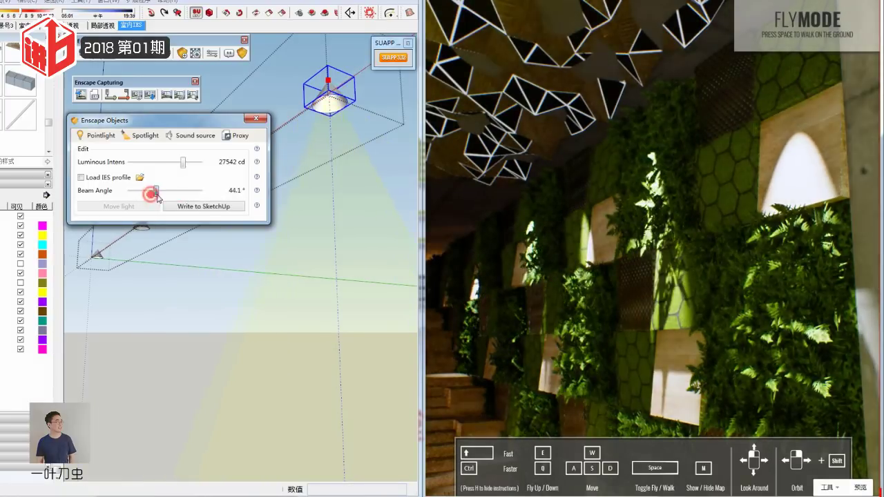
left_click_drag(152, 197, 167, 193)
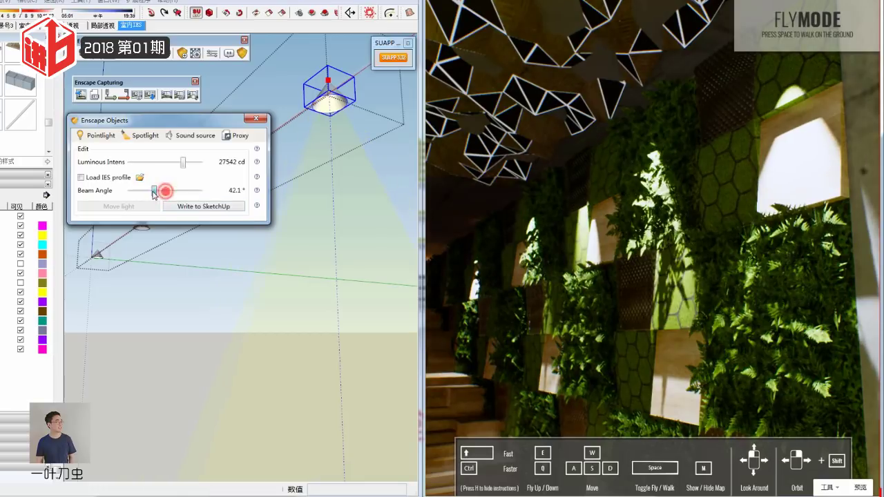
left_click_drag(167, 191, 168, 193)
left_click(195, 206)
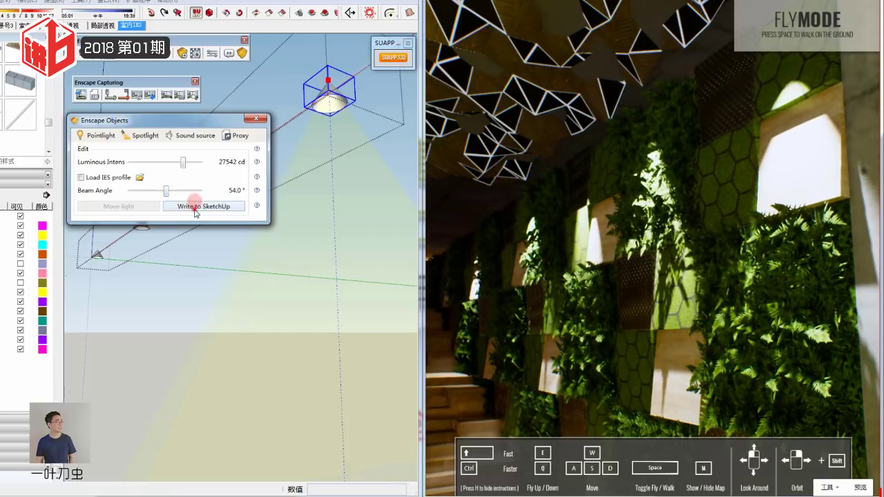
left_click(256, 118)
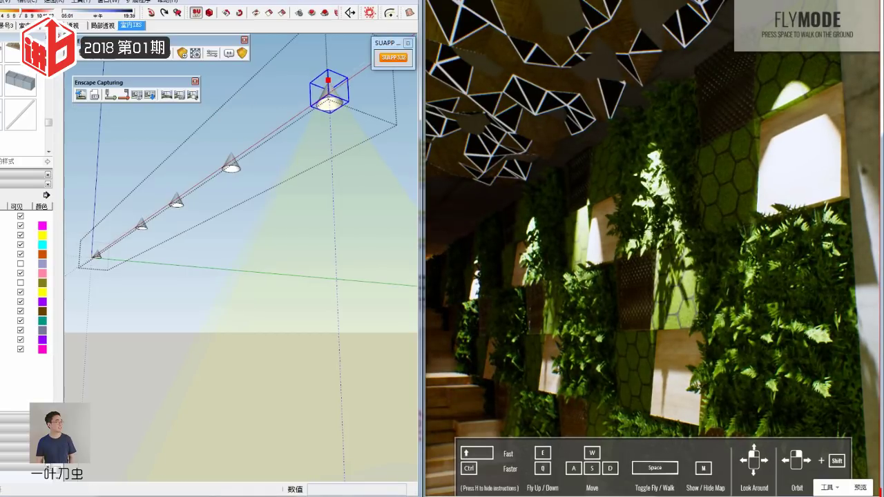
Step: Exit the light group and browse the materials library
left_click(172, 141)
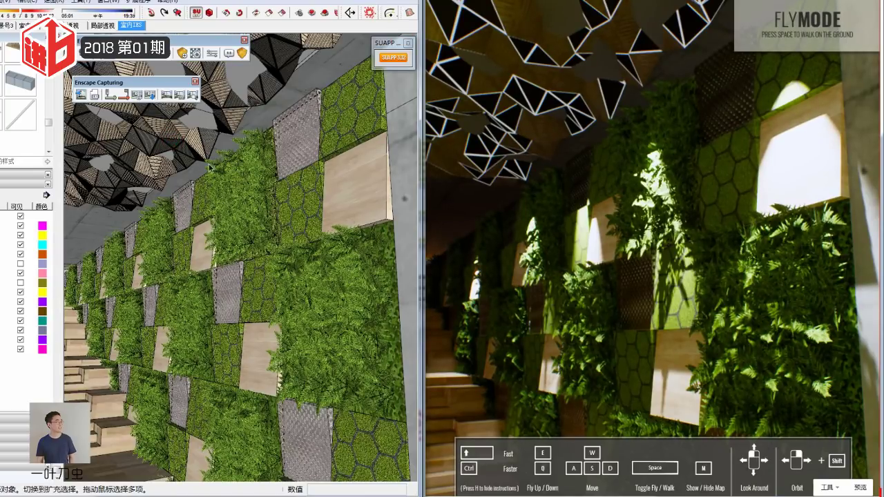
left_click(49, 136)
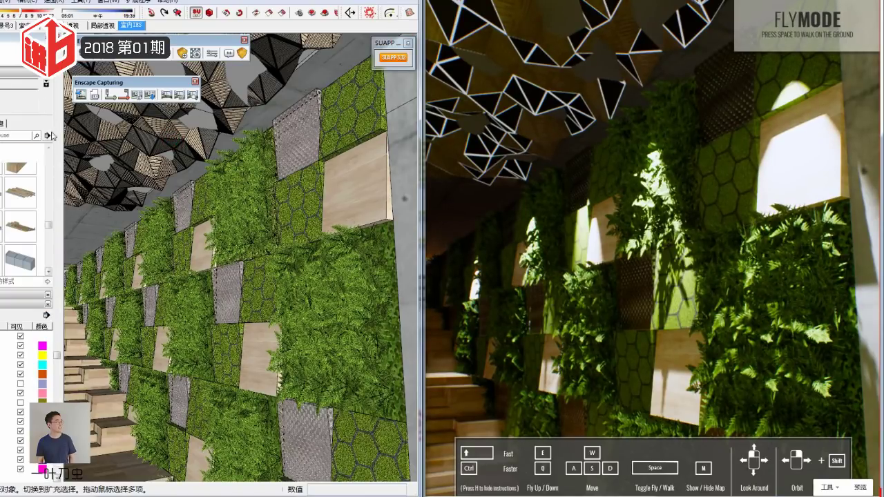
left_click(46, 229)
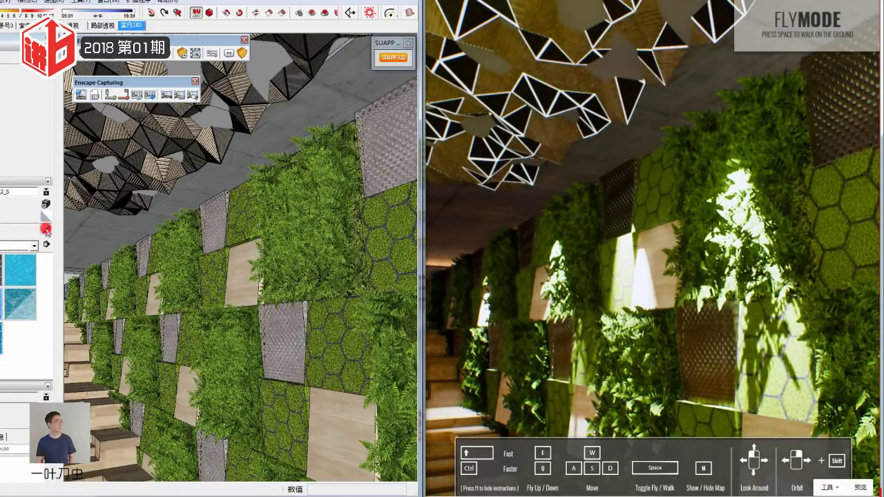
scroll(261, 98, "down", 3)
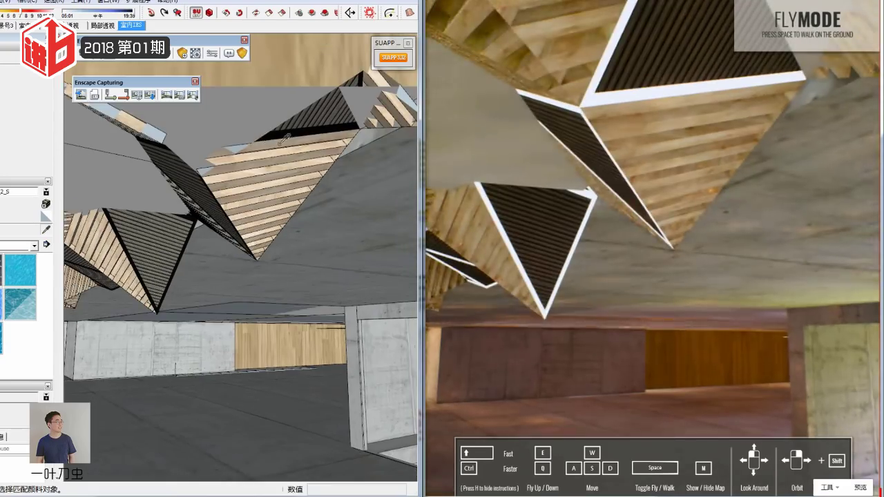
scroll(285, 139, "down", 3)
scroll(282, 136, "down", 3)
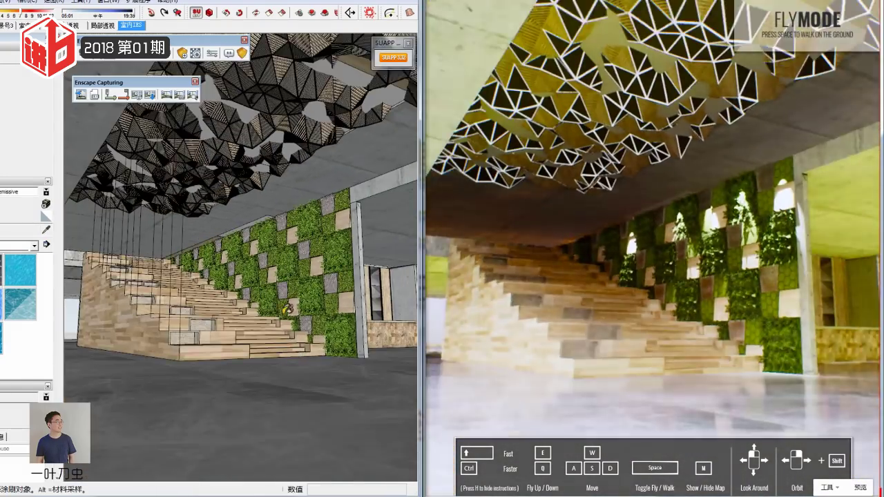
Step: Turn toward the green wall and ceiling and open the ceiling's Enscape material settings
left_click_drag(286, 308, 258, 220)
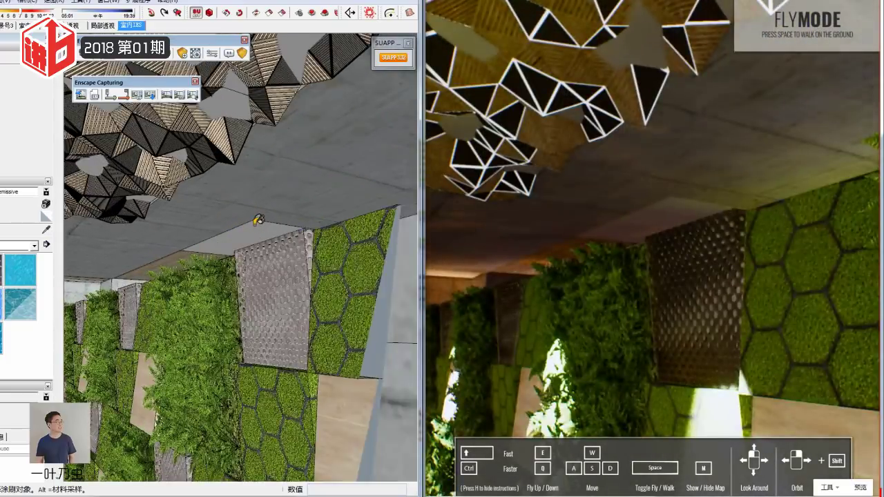
key("space")
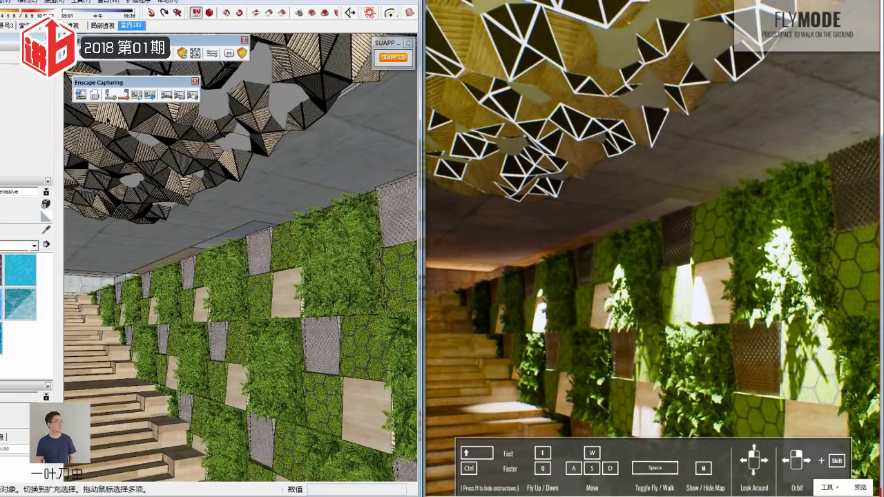
left_click(197, 54)
Step: Try orange then pink self-illumination on the ceiling panels, tuning luminance around 6295 cd/m²
left_click_drag(126, 77, 174, 99)
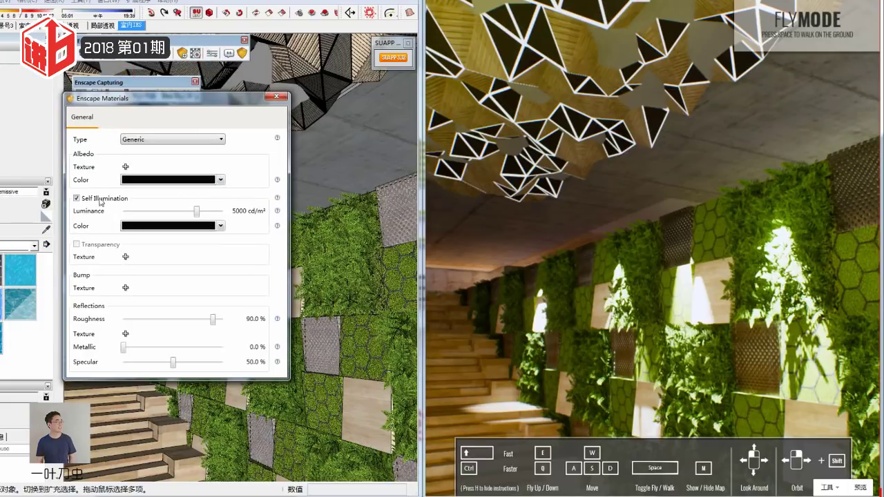
left_click_drag(196, 210, 212, 215)
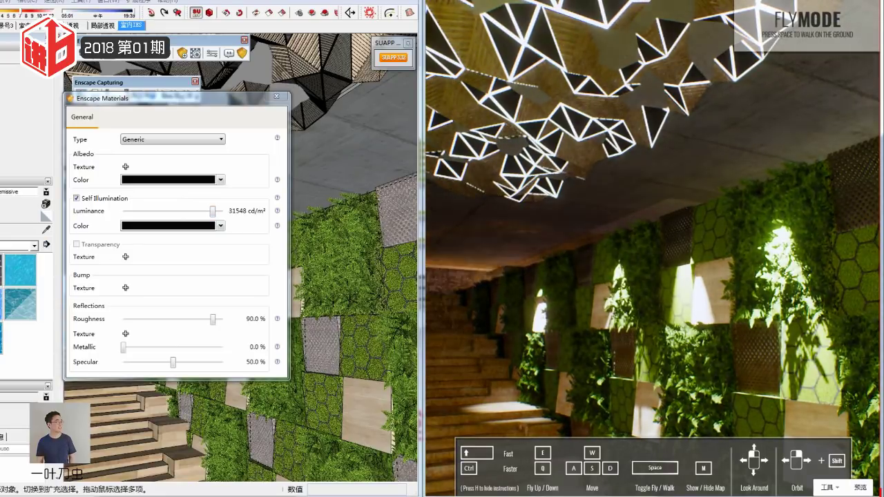
left_click(220, 225)
left_click(203, 292)
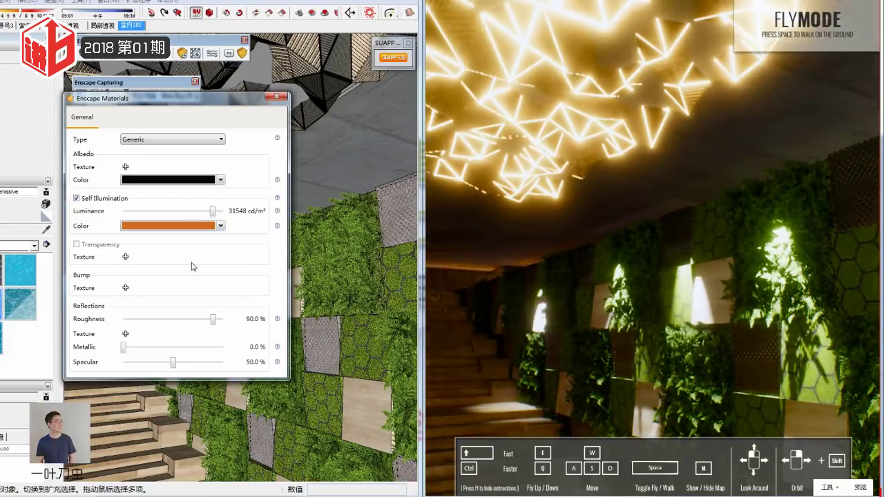
left_click(221, 226)
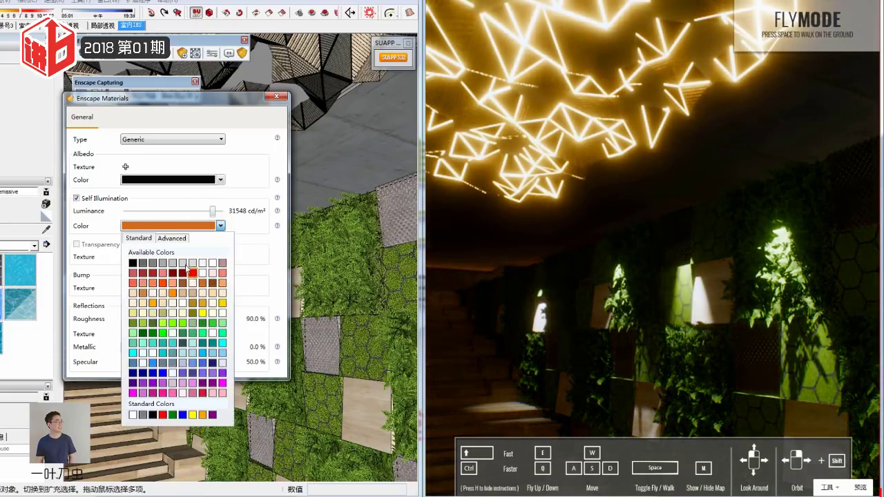
left_click(182, 390)
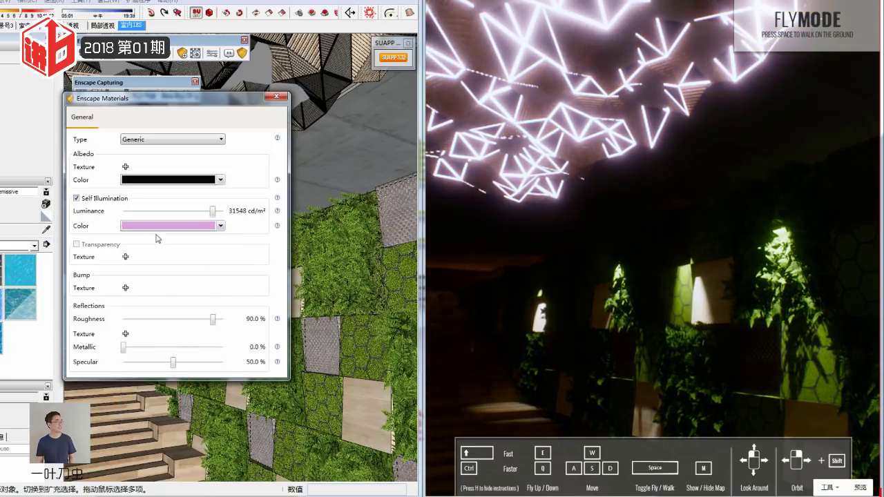
left_click_drag(213, 211, 190, 214)
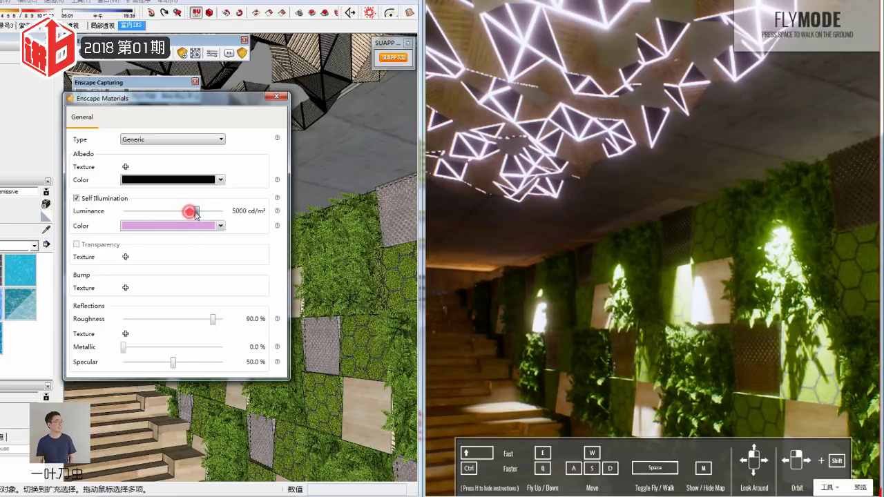
mouse_move(191, 214)
left_mouse_down()
mouse_move(211, 216)
mouse_move(198, 213)
left_mouse_up()
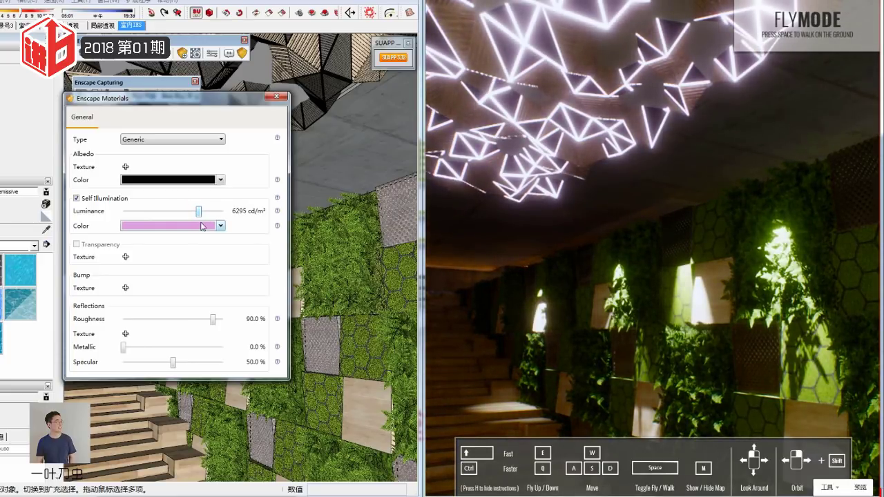
Step: Turn off the ceiling panels' self-illumination and open the Skatter settings
left_click(77, 198)
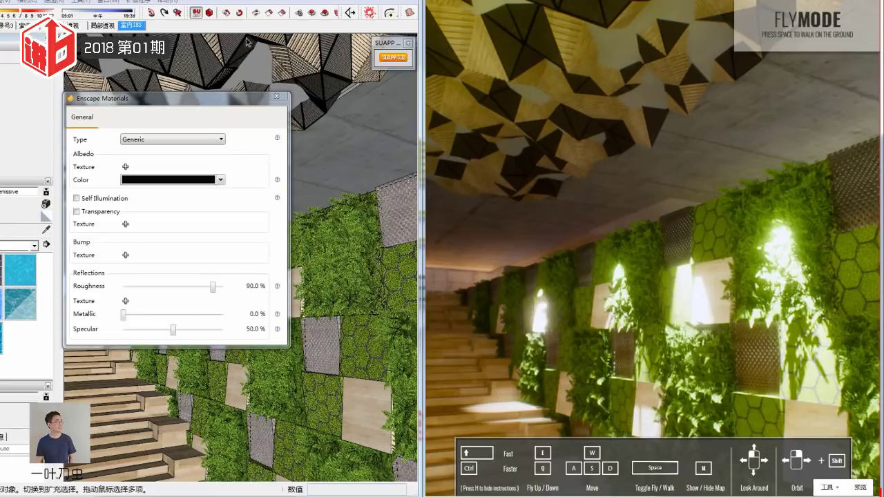
left_click(370, 12)
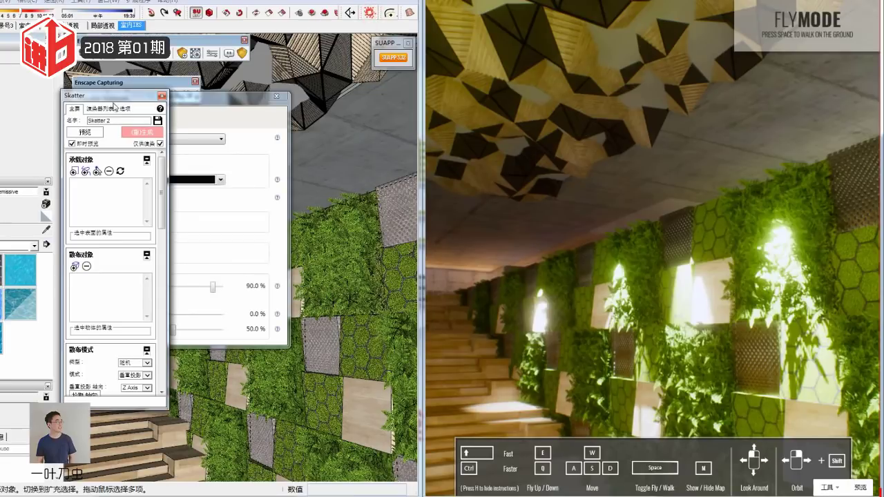
left_click_drag(114, 102, 167, 109)
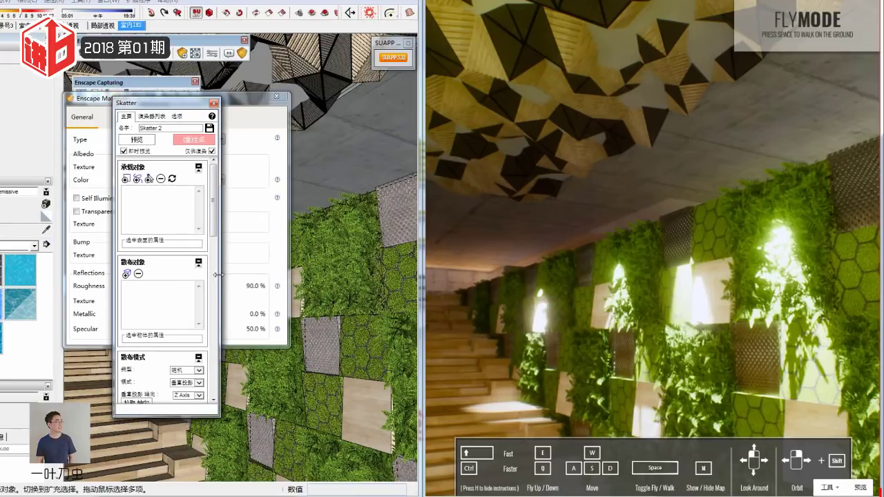